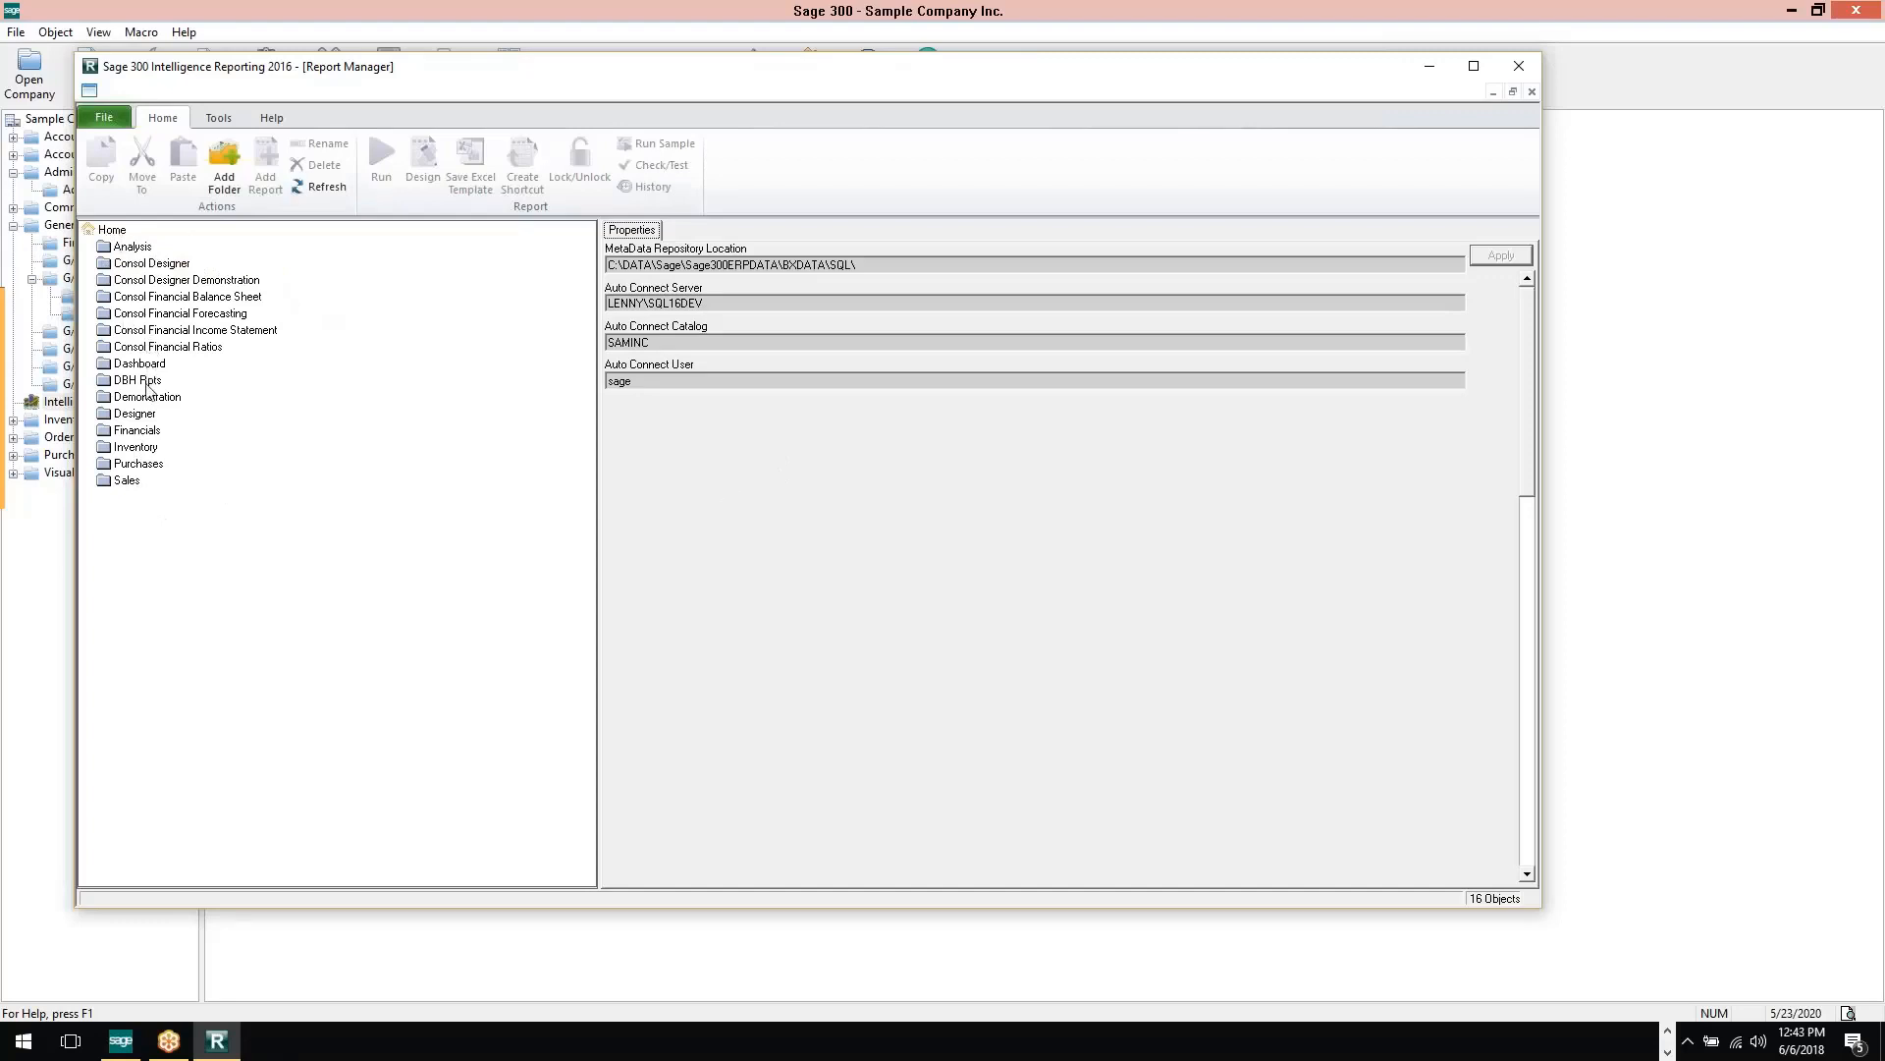
View the Sales Master 3-3 (AE-SQL) report information in the Sales folder, and add a folder named "My reports" under Home
{"action": "left_click", "coordinate": [108, 483]}
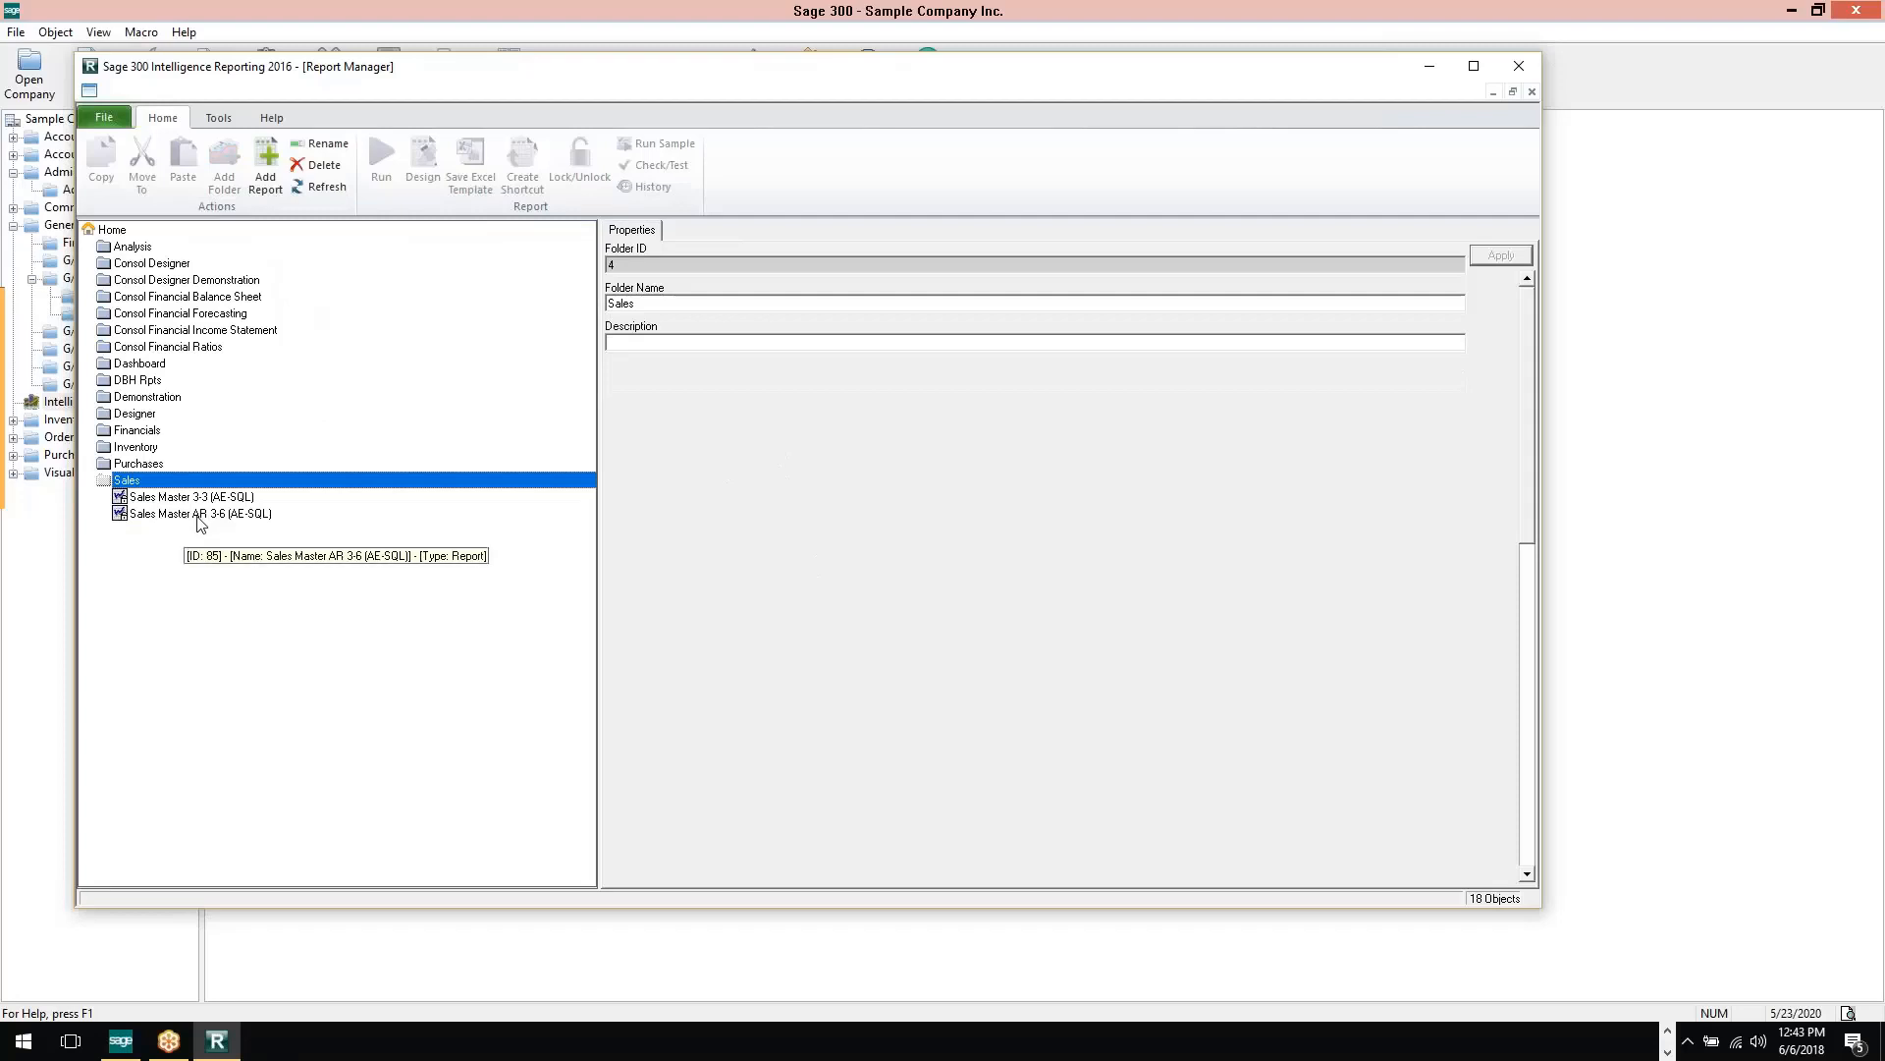
{"action": "left_click", "coordinate": [176, 501]}
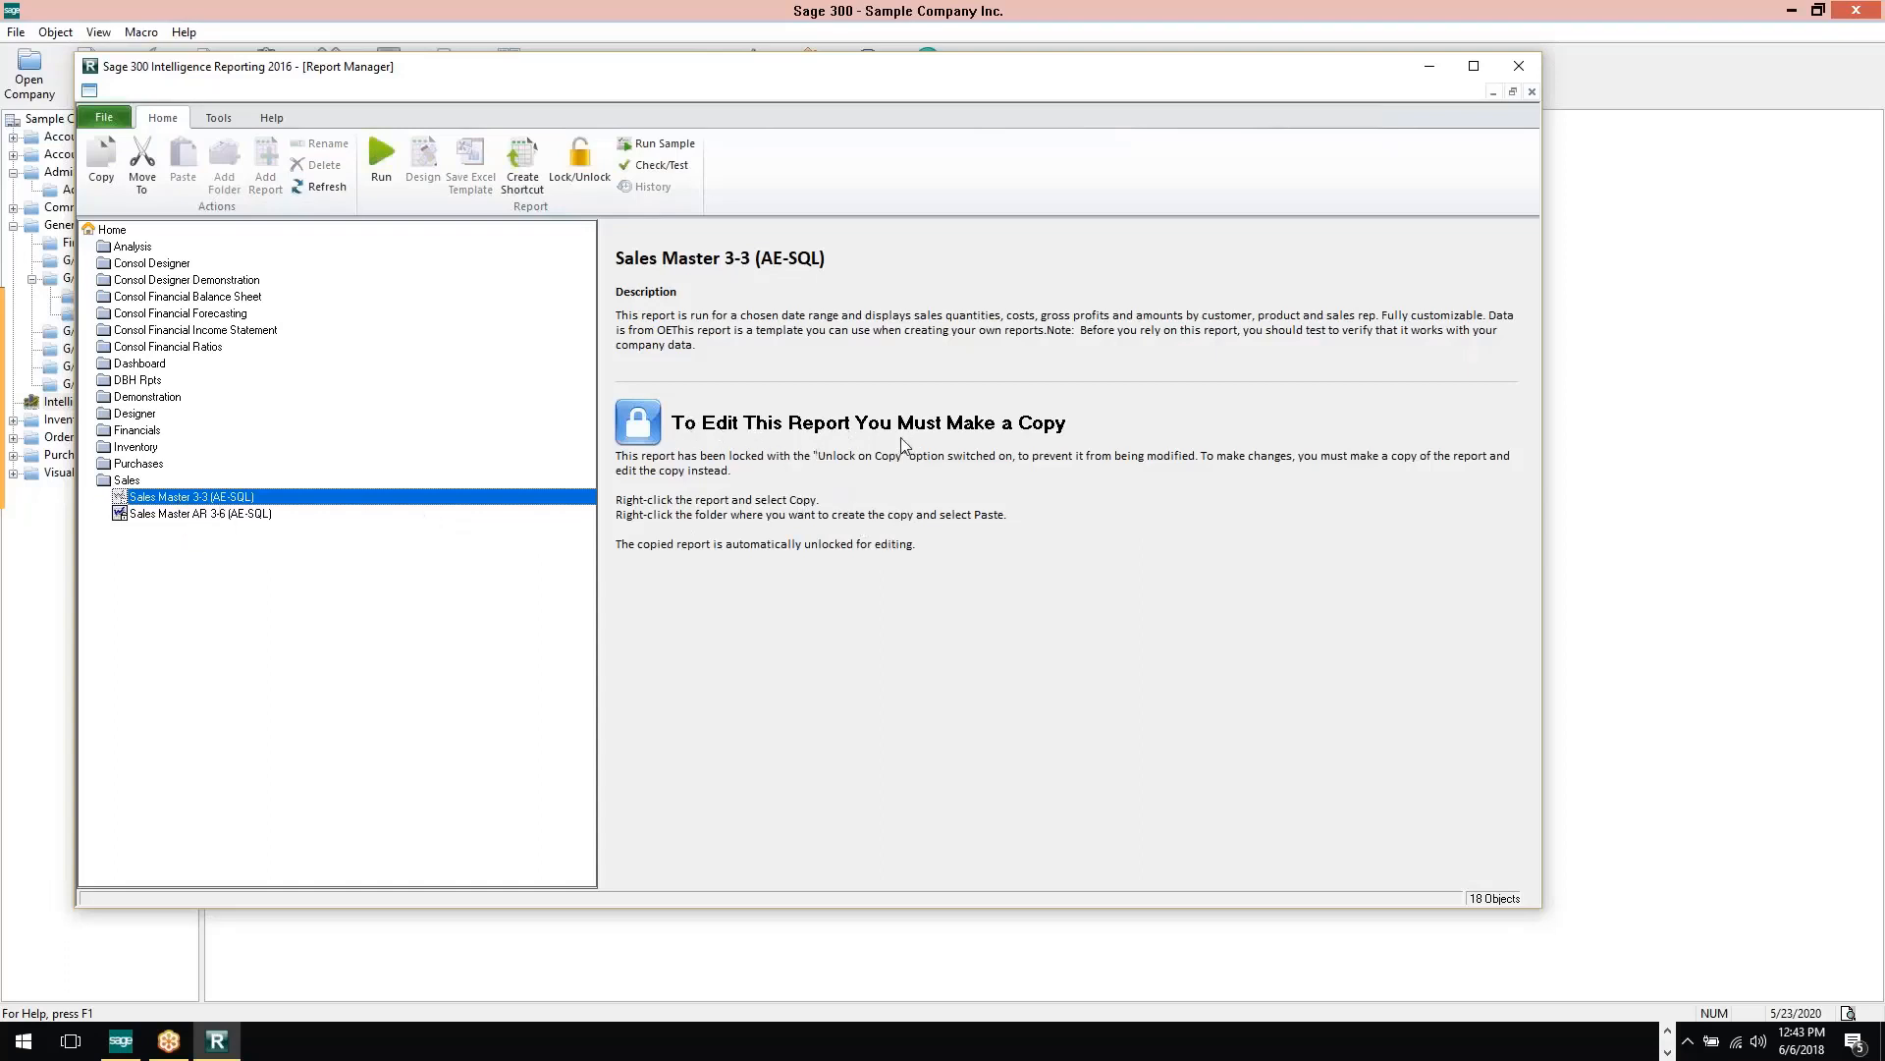
{"action": "left_click", "coordinate": [114, 232]}
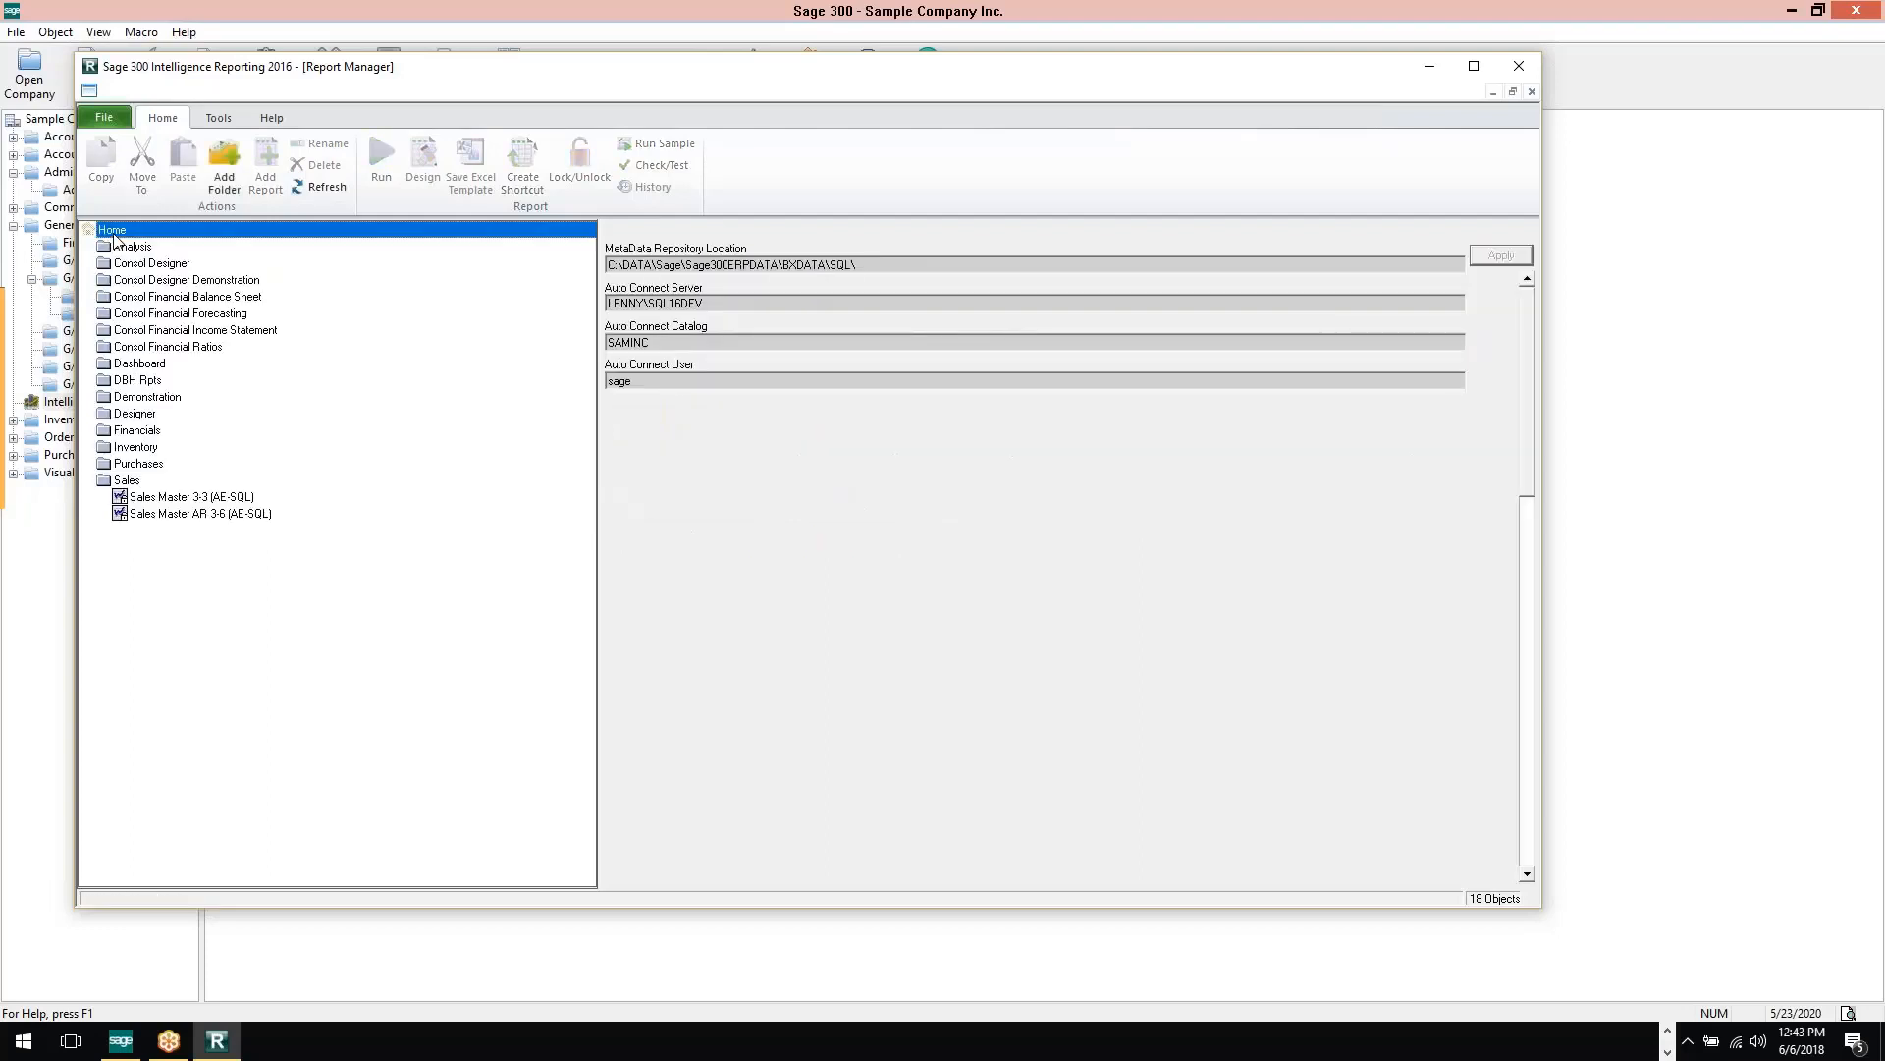
{"action": "left_click", "coordinate": [235, 165]}
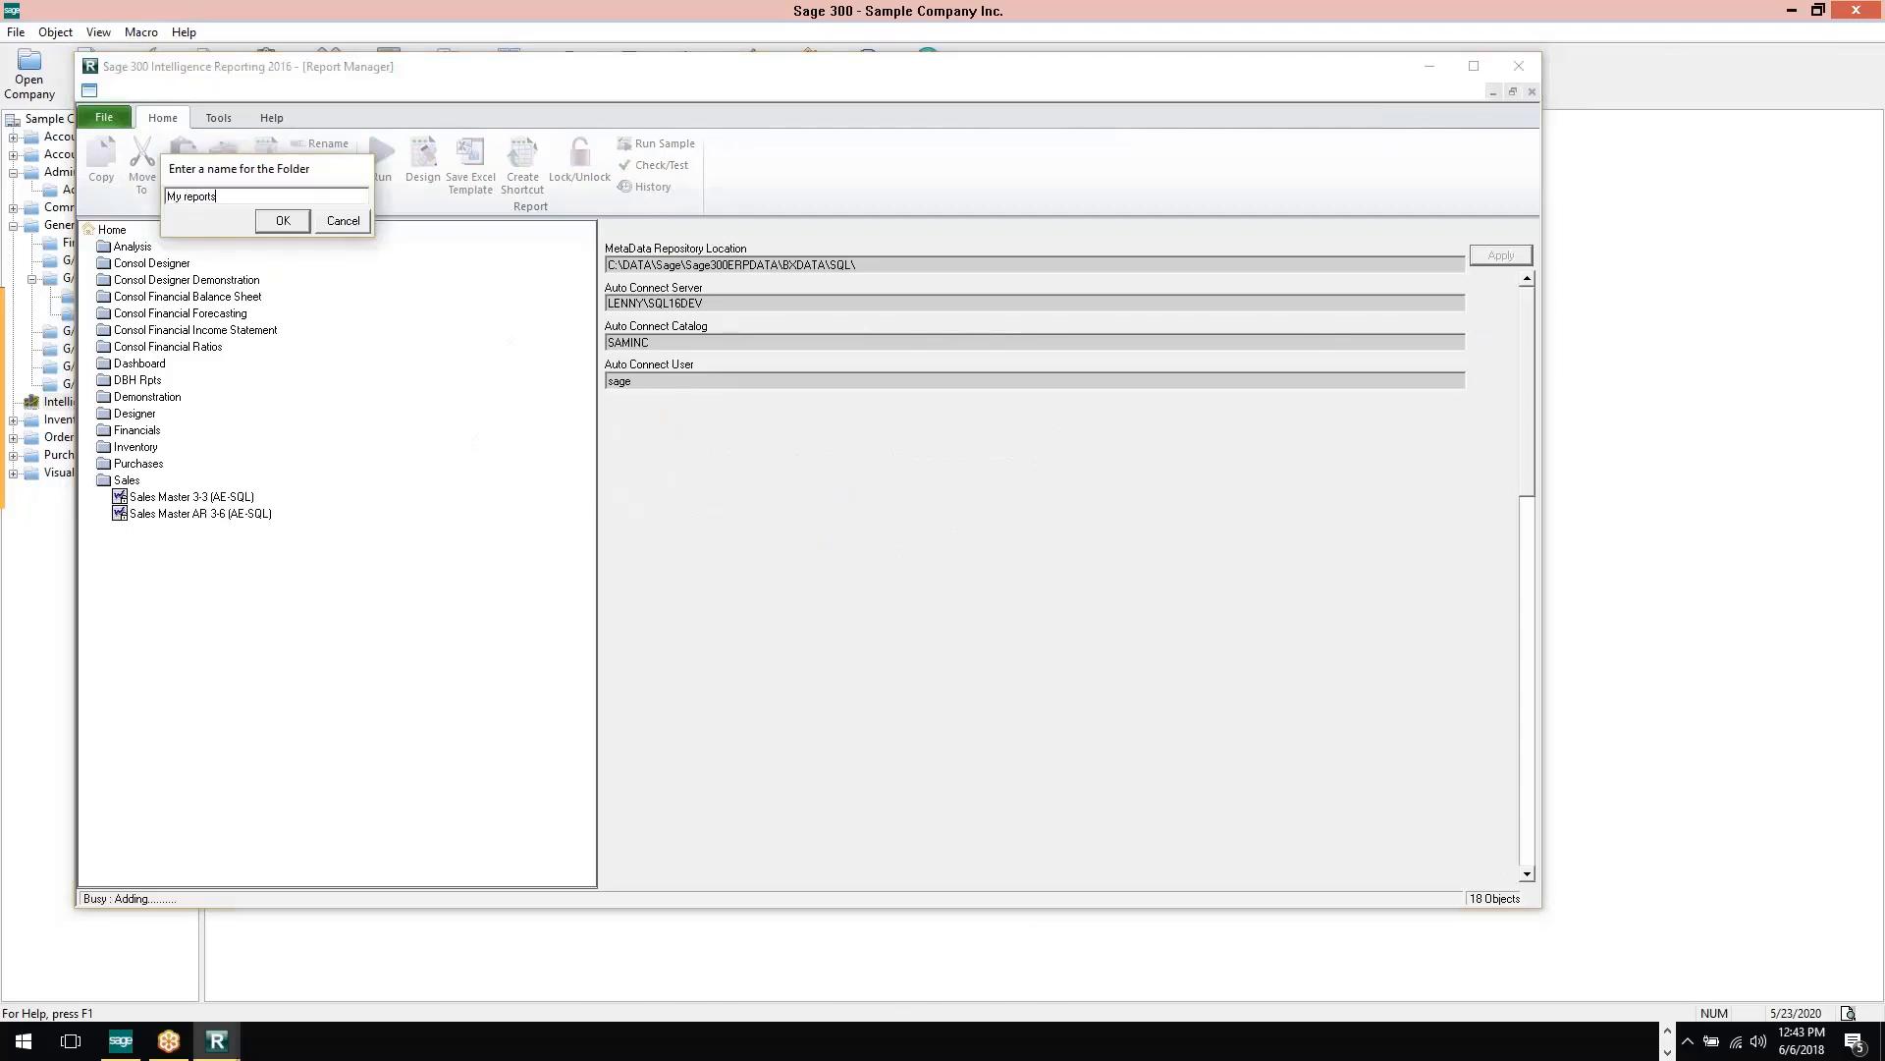
{"action": "key", "text": "Return"}
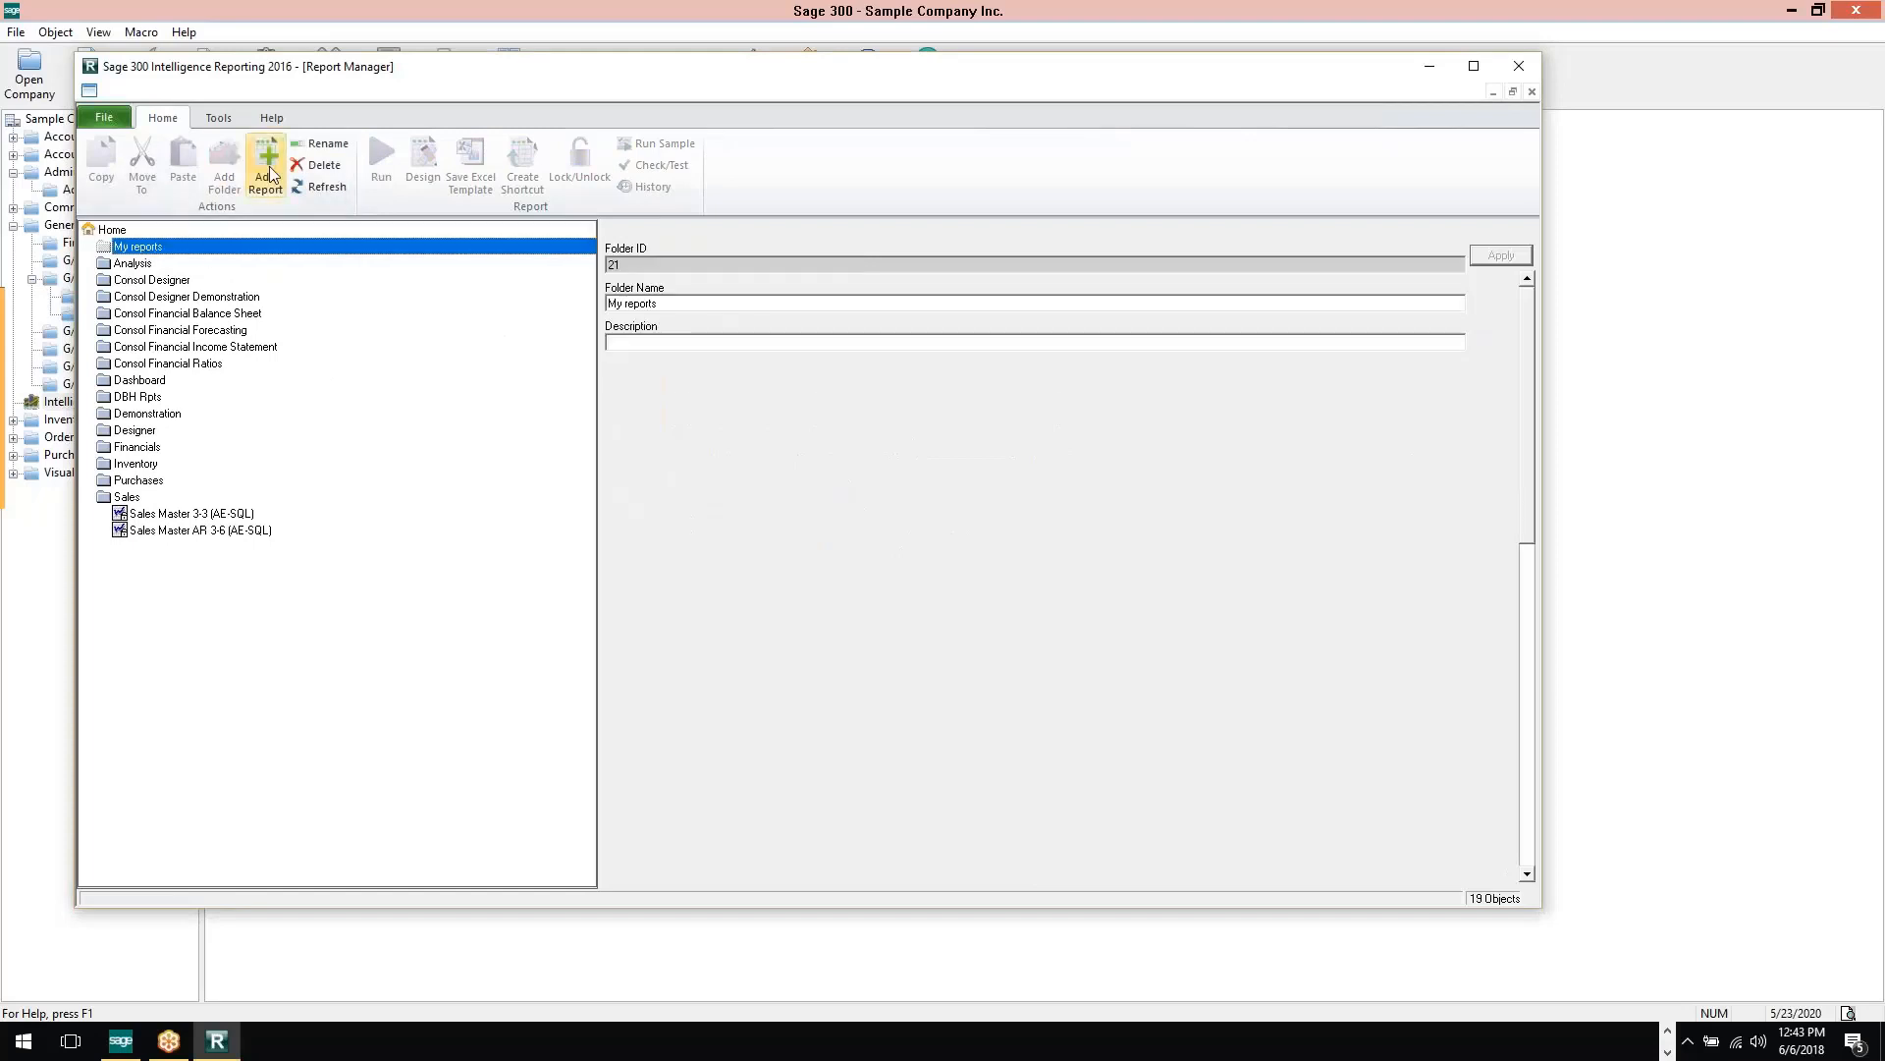
Create a standard report named "Customer Invoices" in the My reports folder, using the Sales Master AR 3-5 (AE-SQL) data container
{"action": "left_click", "coordinate": [268, 165]}
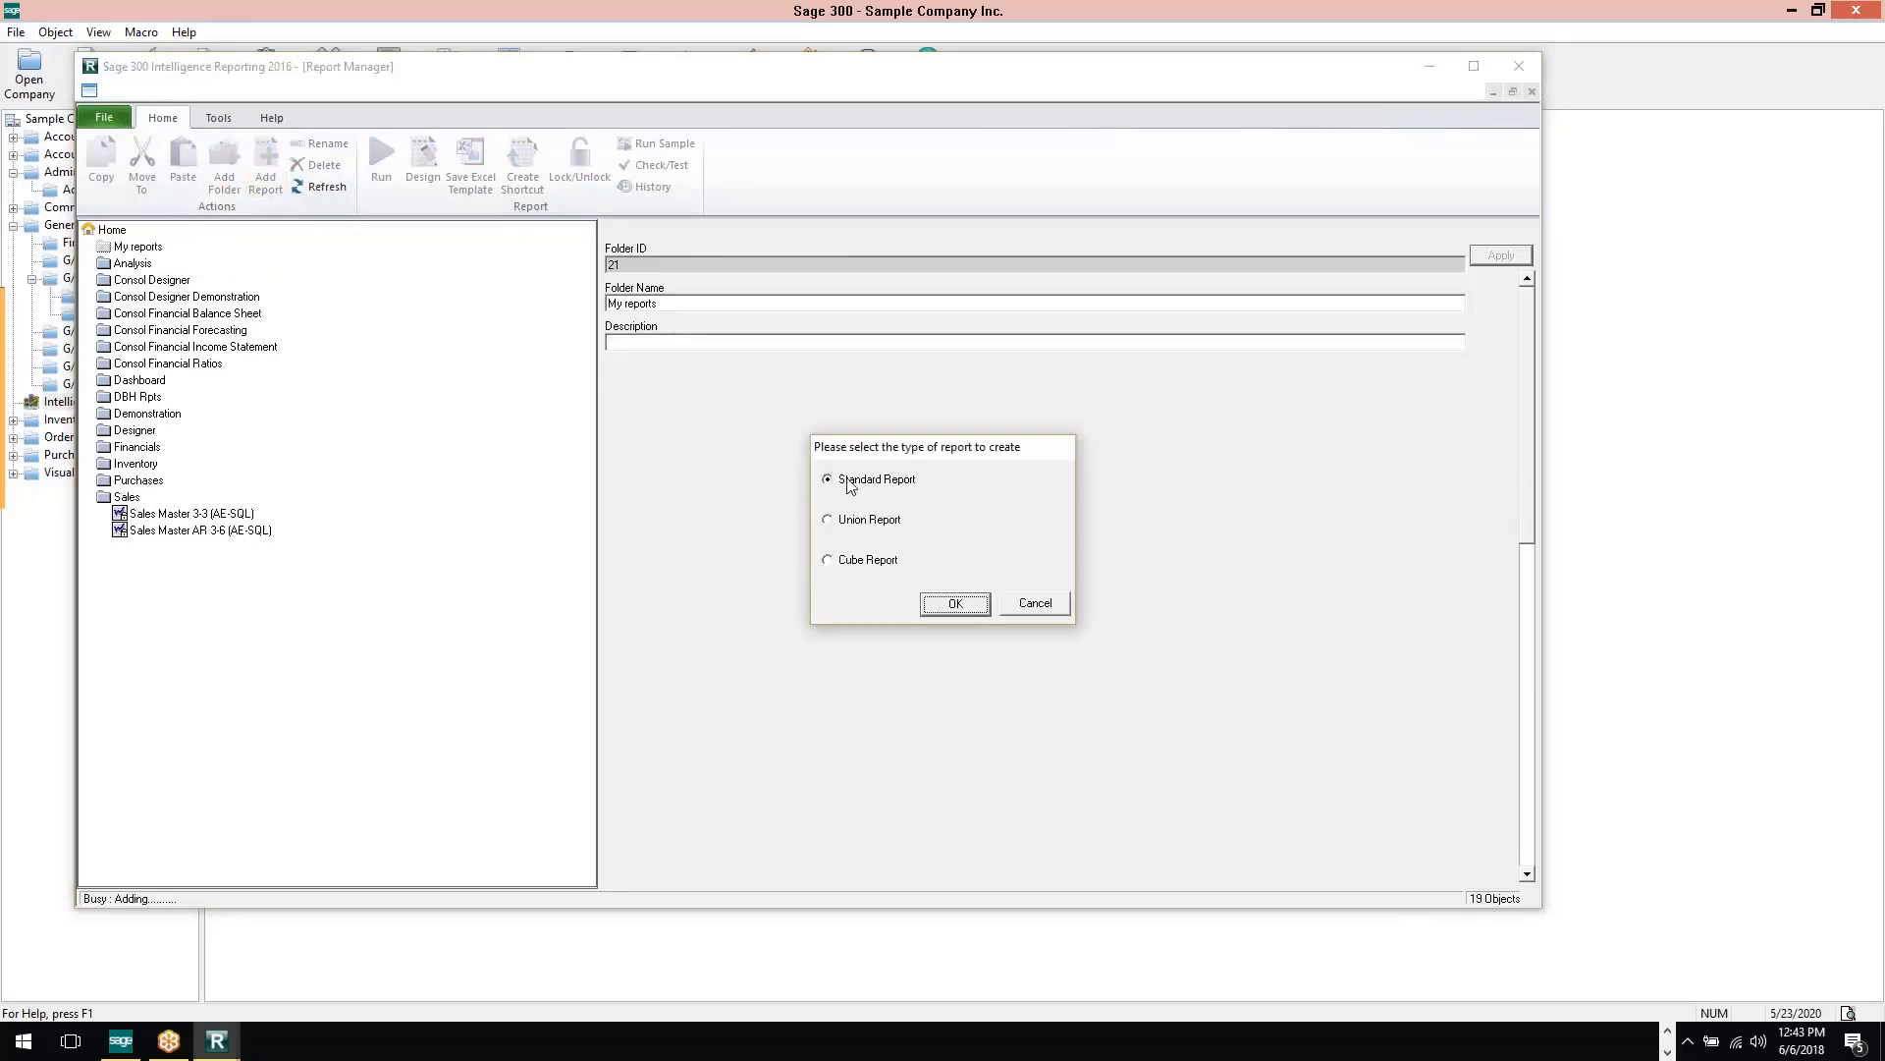
{"action": "left_click", "coordinate": [955, 604]}
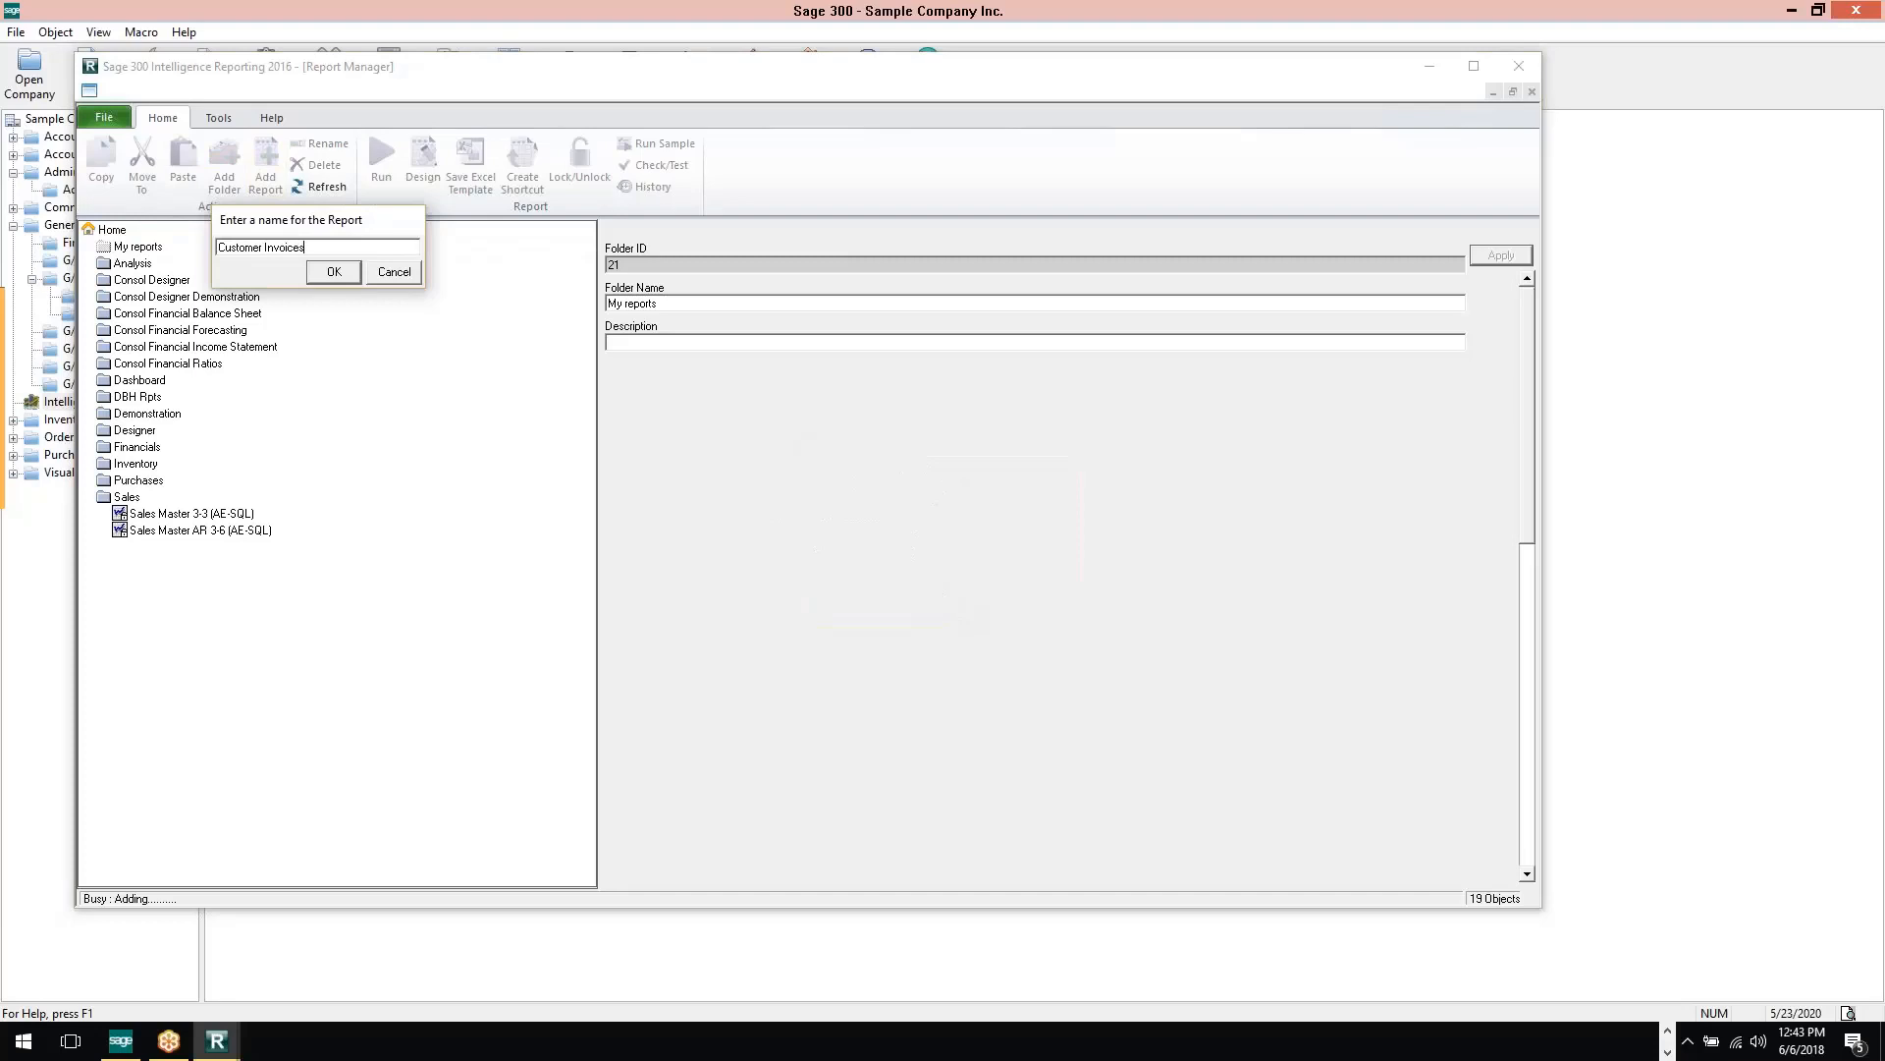
{"action": "left_click", "coordinate": [337, 275]}
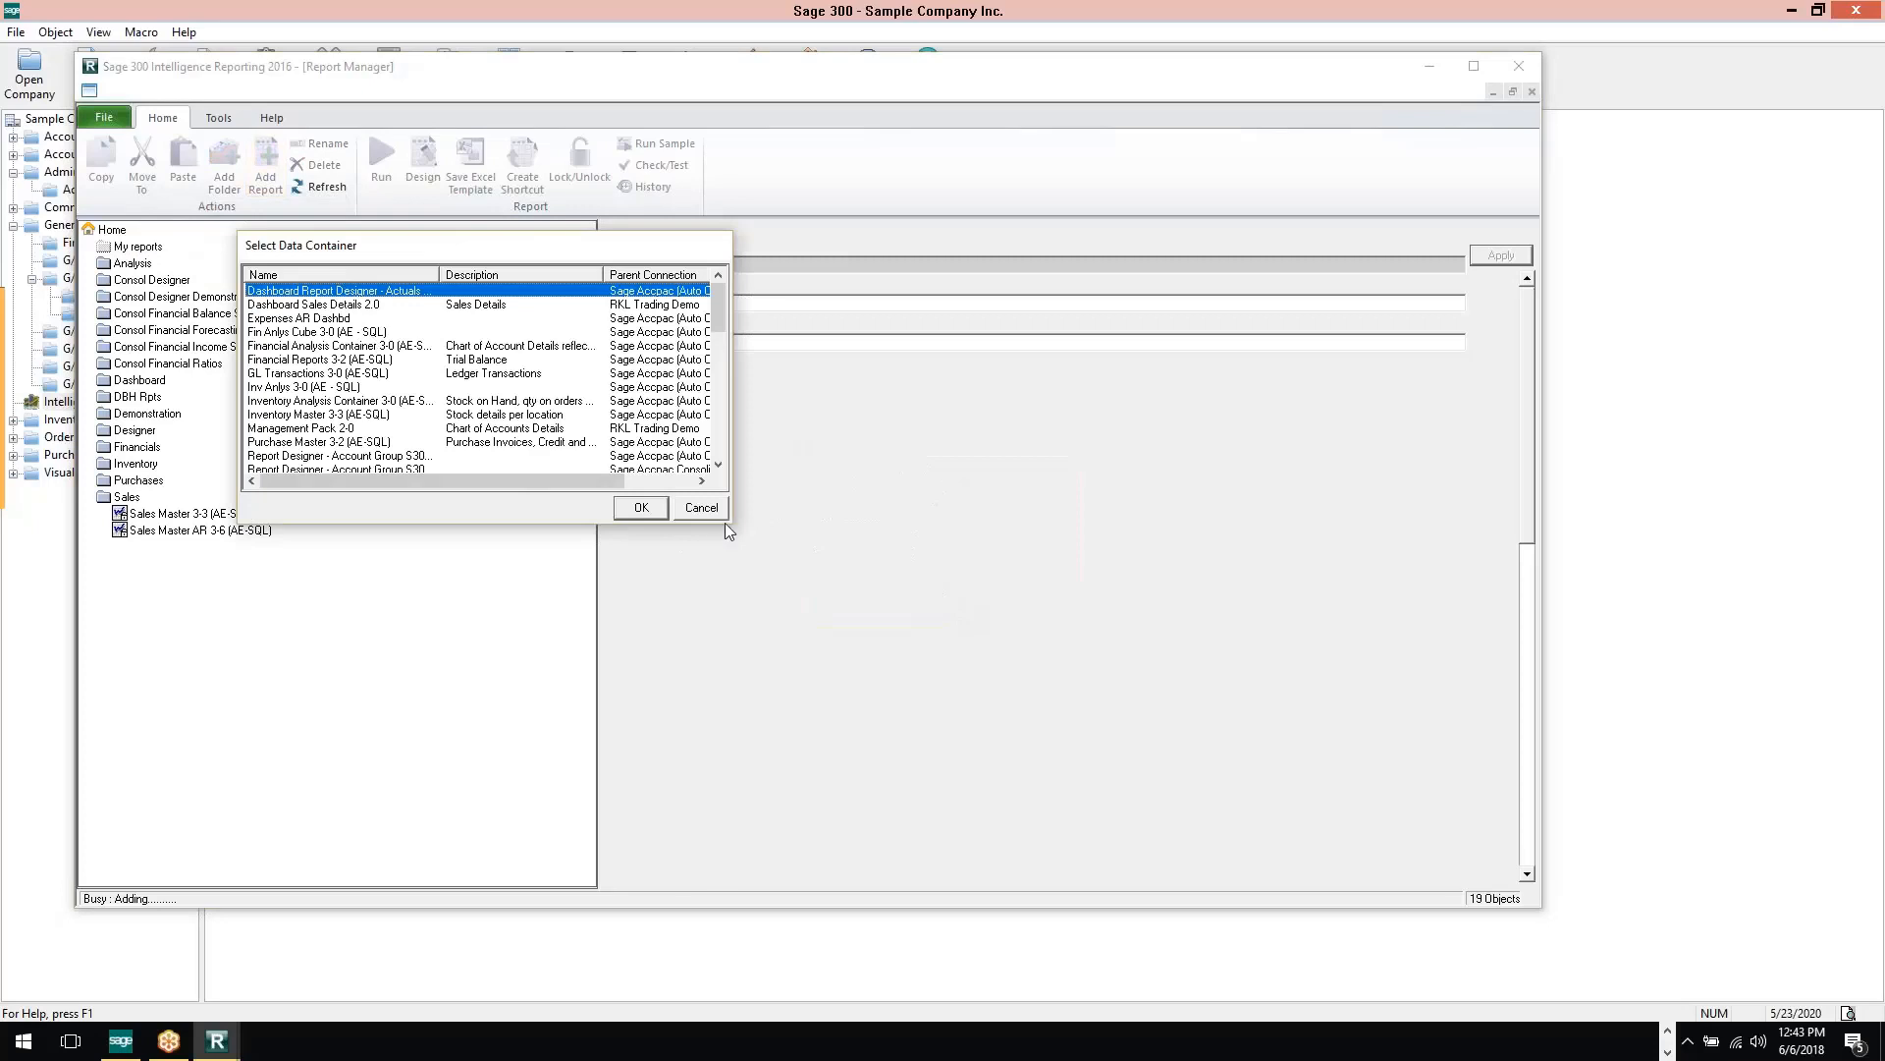
{"action": "left_click_drag", "start_coordinate": [726, 525], "coordinate": [1085, 523]}
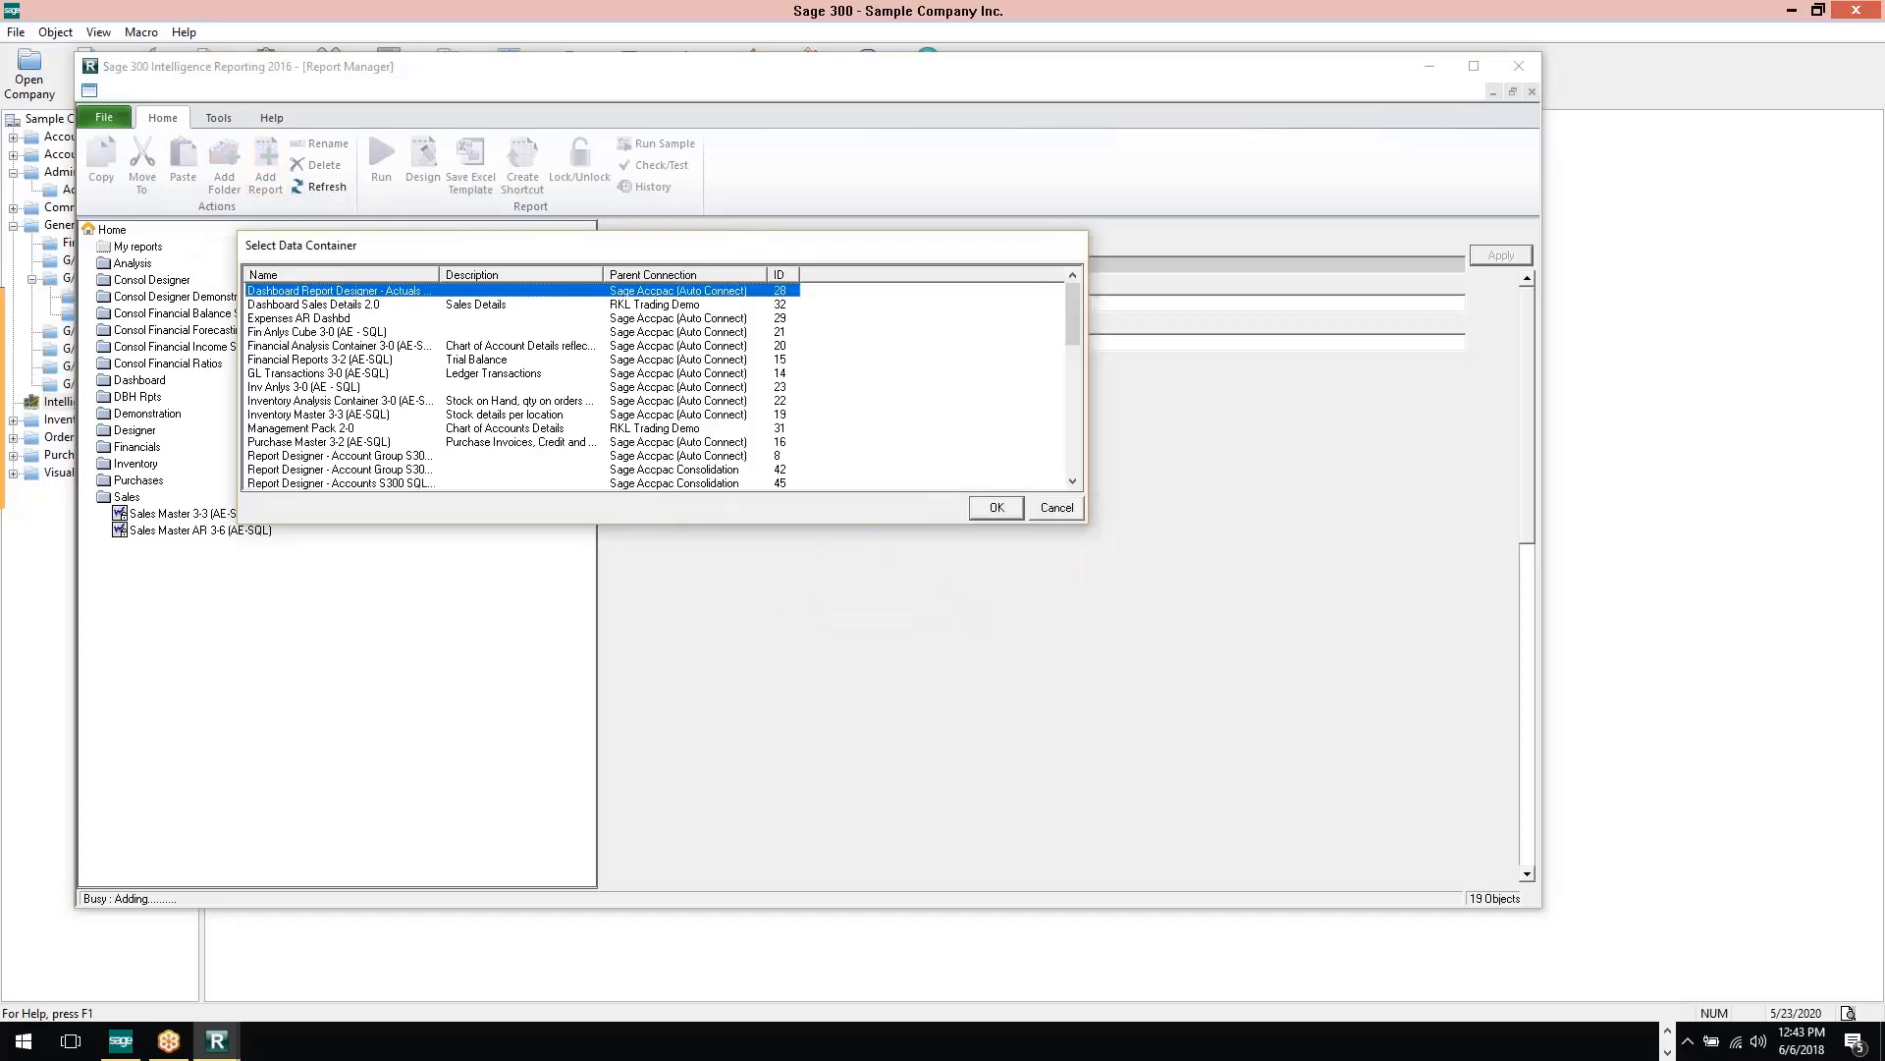
{"action": "left_click_drag", "start_coordinate": [857, 524], "coordinate": [865, 975]}
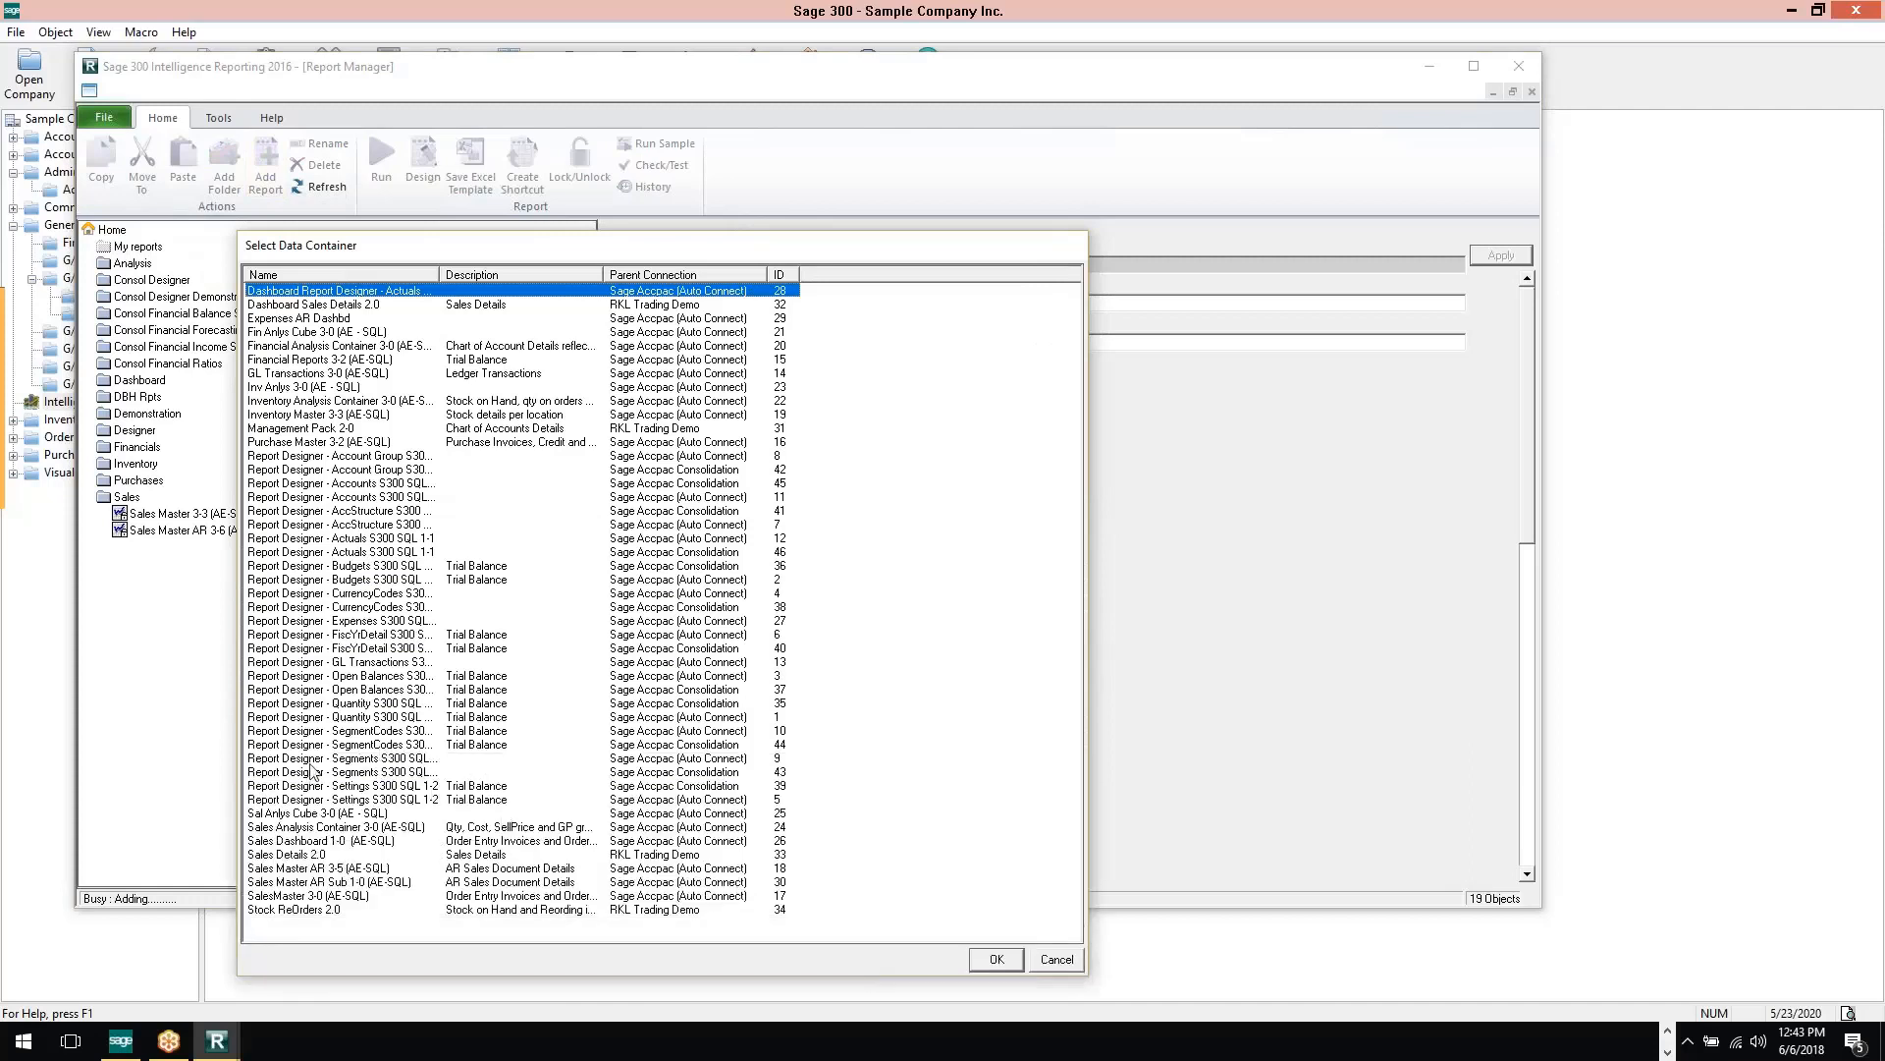
{"action": "left_click", "coordinate": [275, 869]}
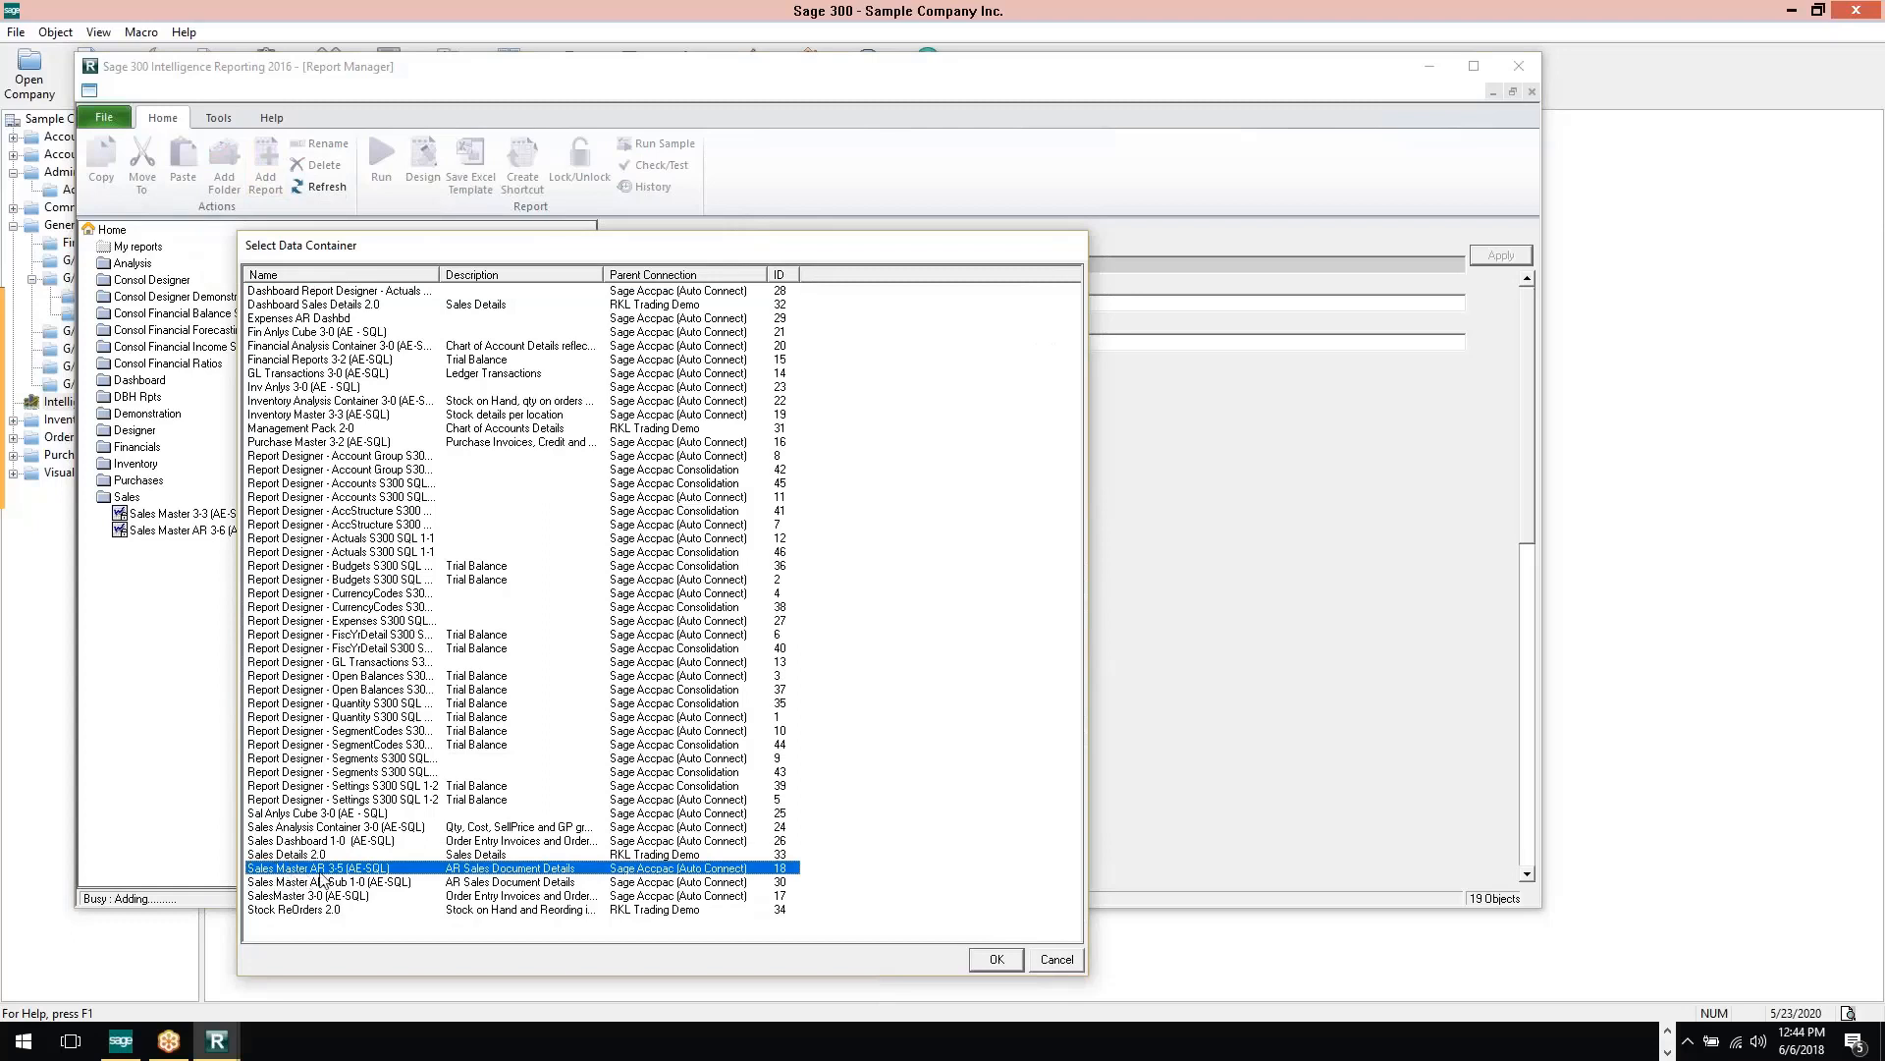
{"action": "left_click", "coordinate": [994, 961]}
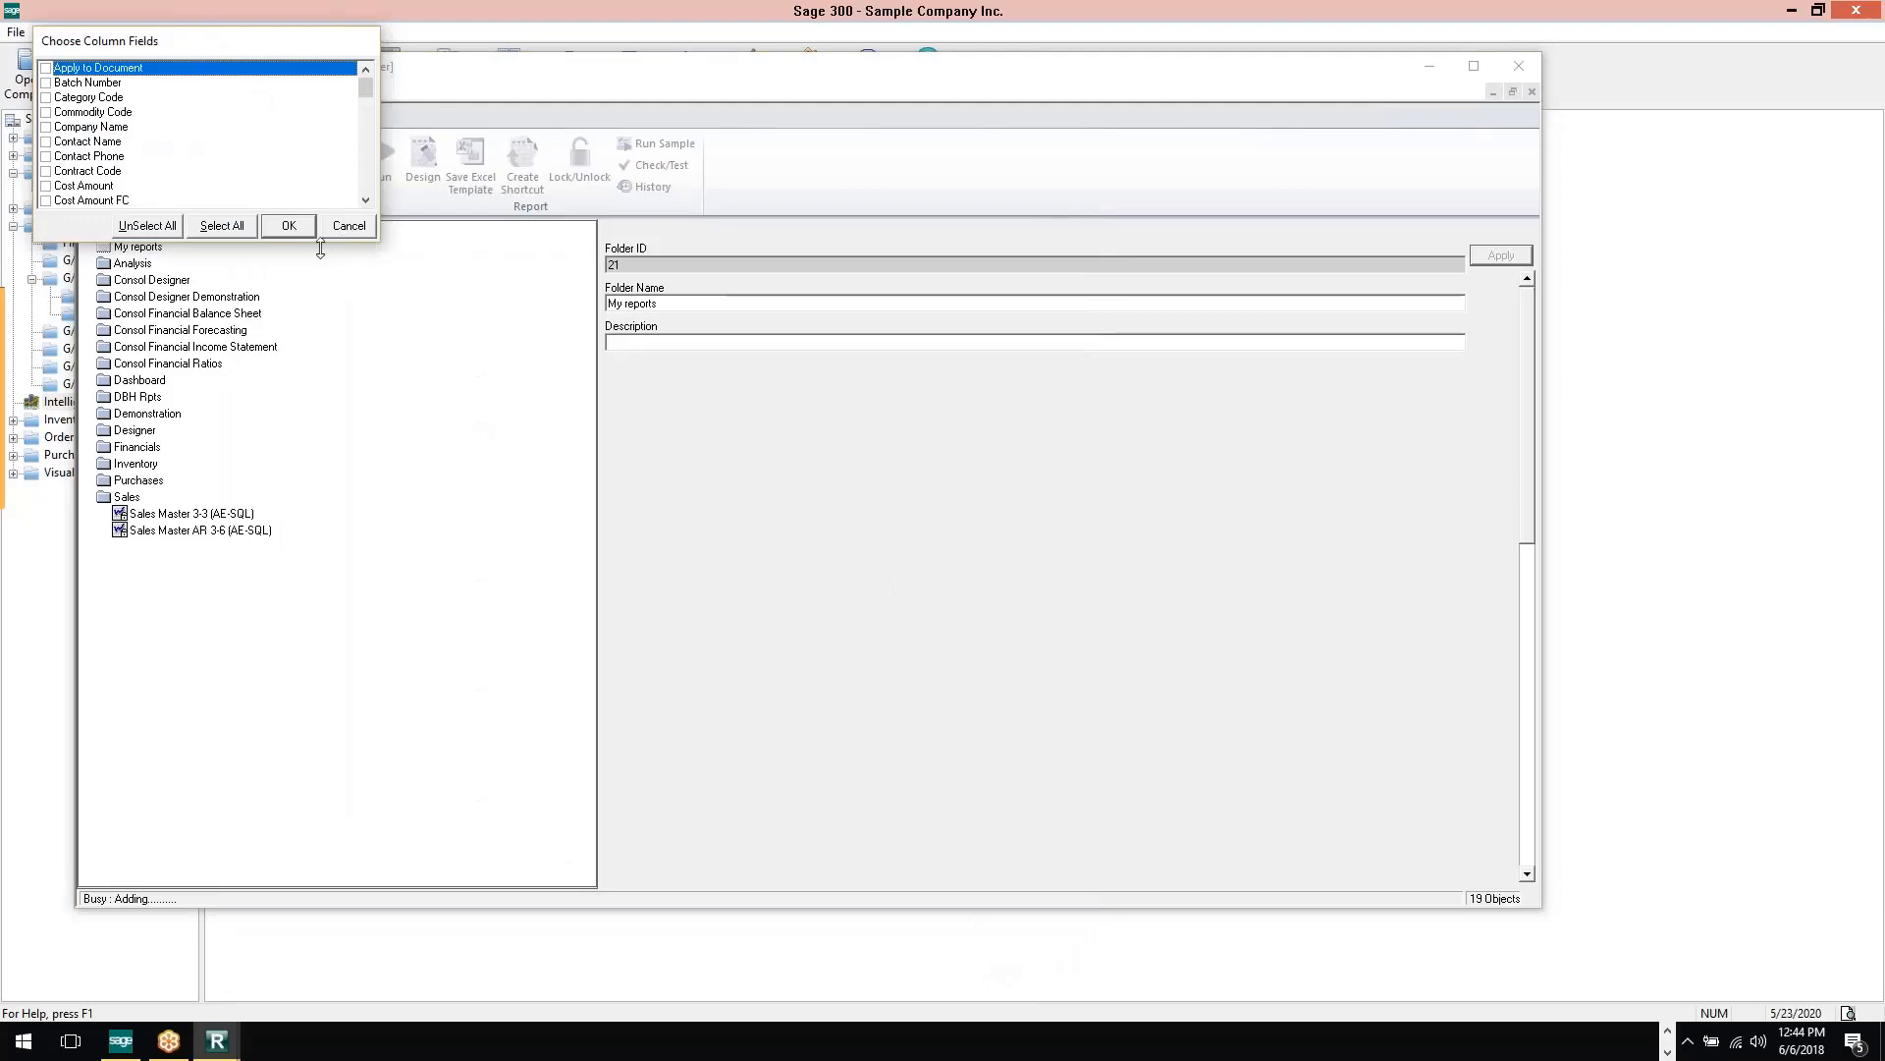
Choose Customer Name, Customer Number, Document Date, Document Number, Line Sales Amount excl TIP and SalesPerson Name1 as the report's column fields
{"action": "left_click_drag", "start_coordinate": [330, 246], "coordinate": [303, 882]}
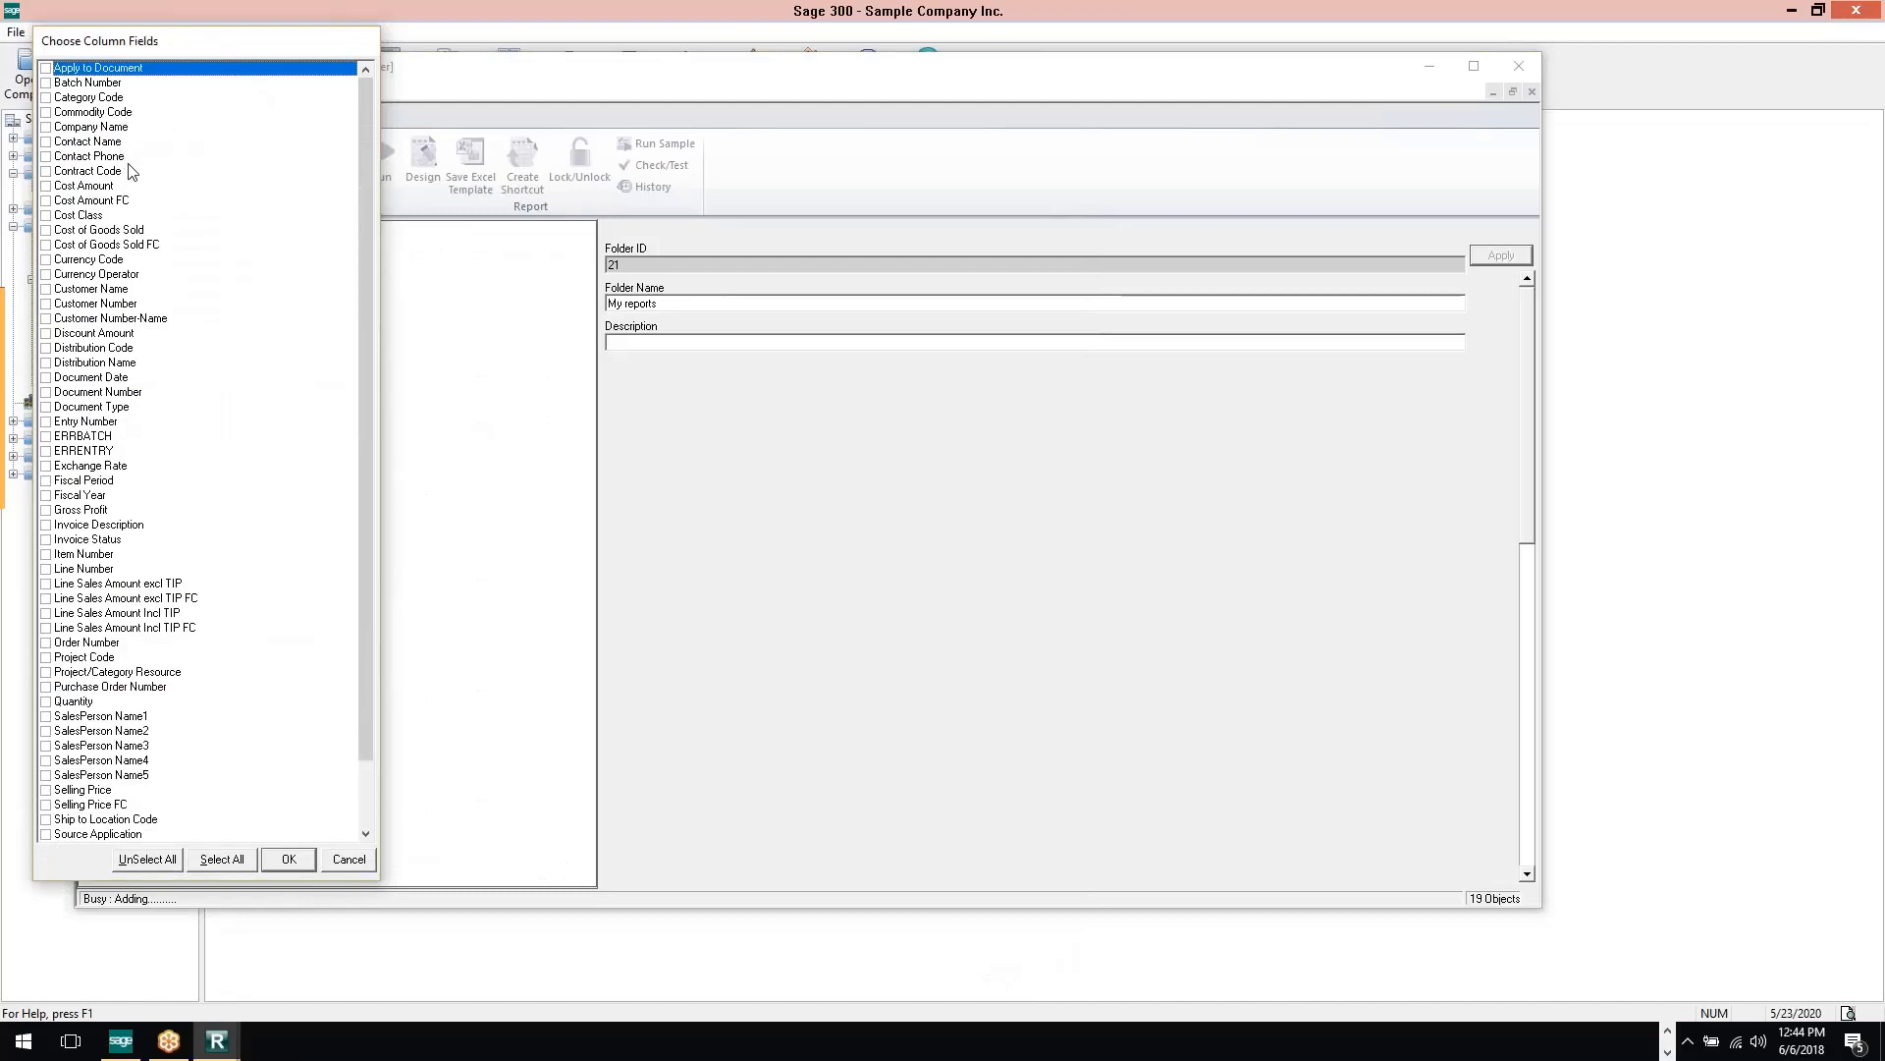
{"action": "left_click", "coordinate": [46, 290]}
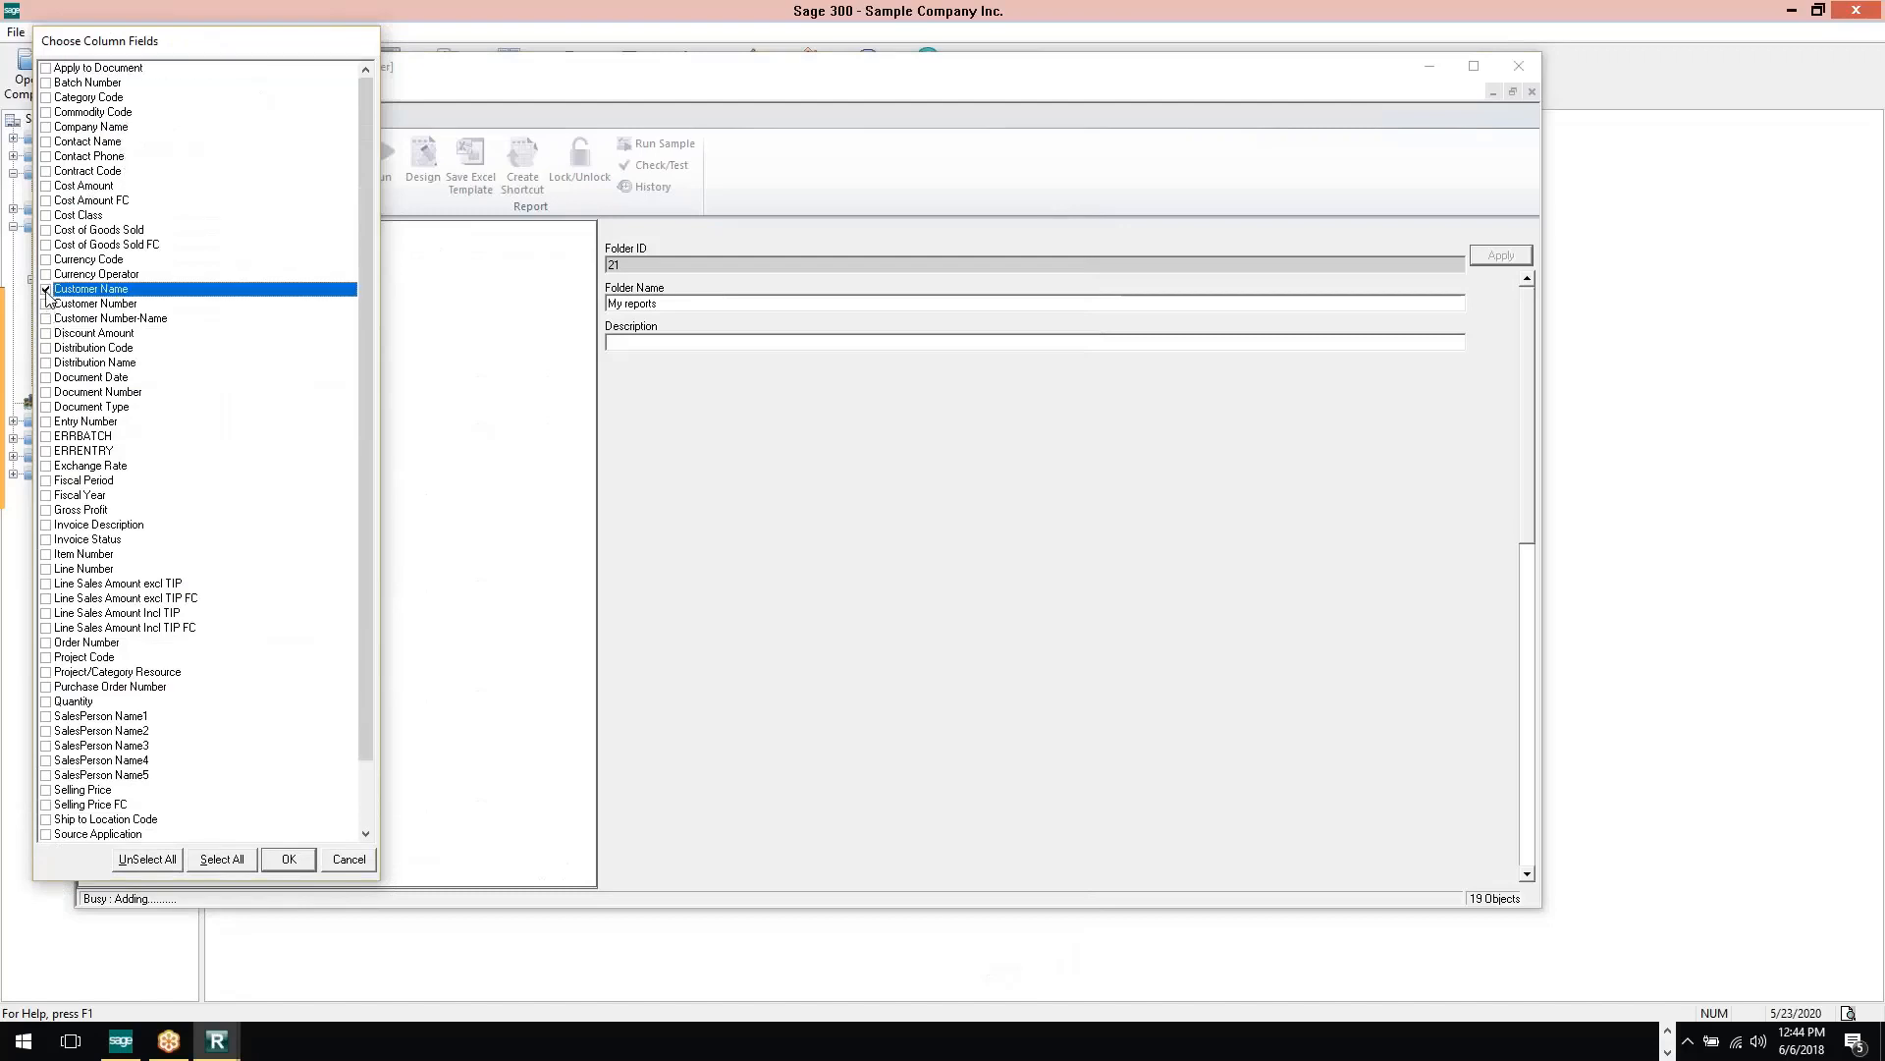
{"action": "left_click", "coordinate": [47, 304]}
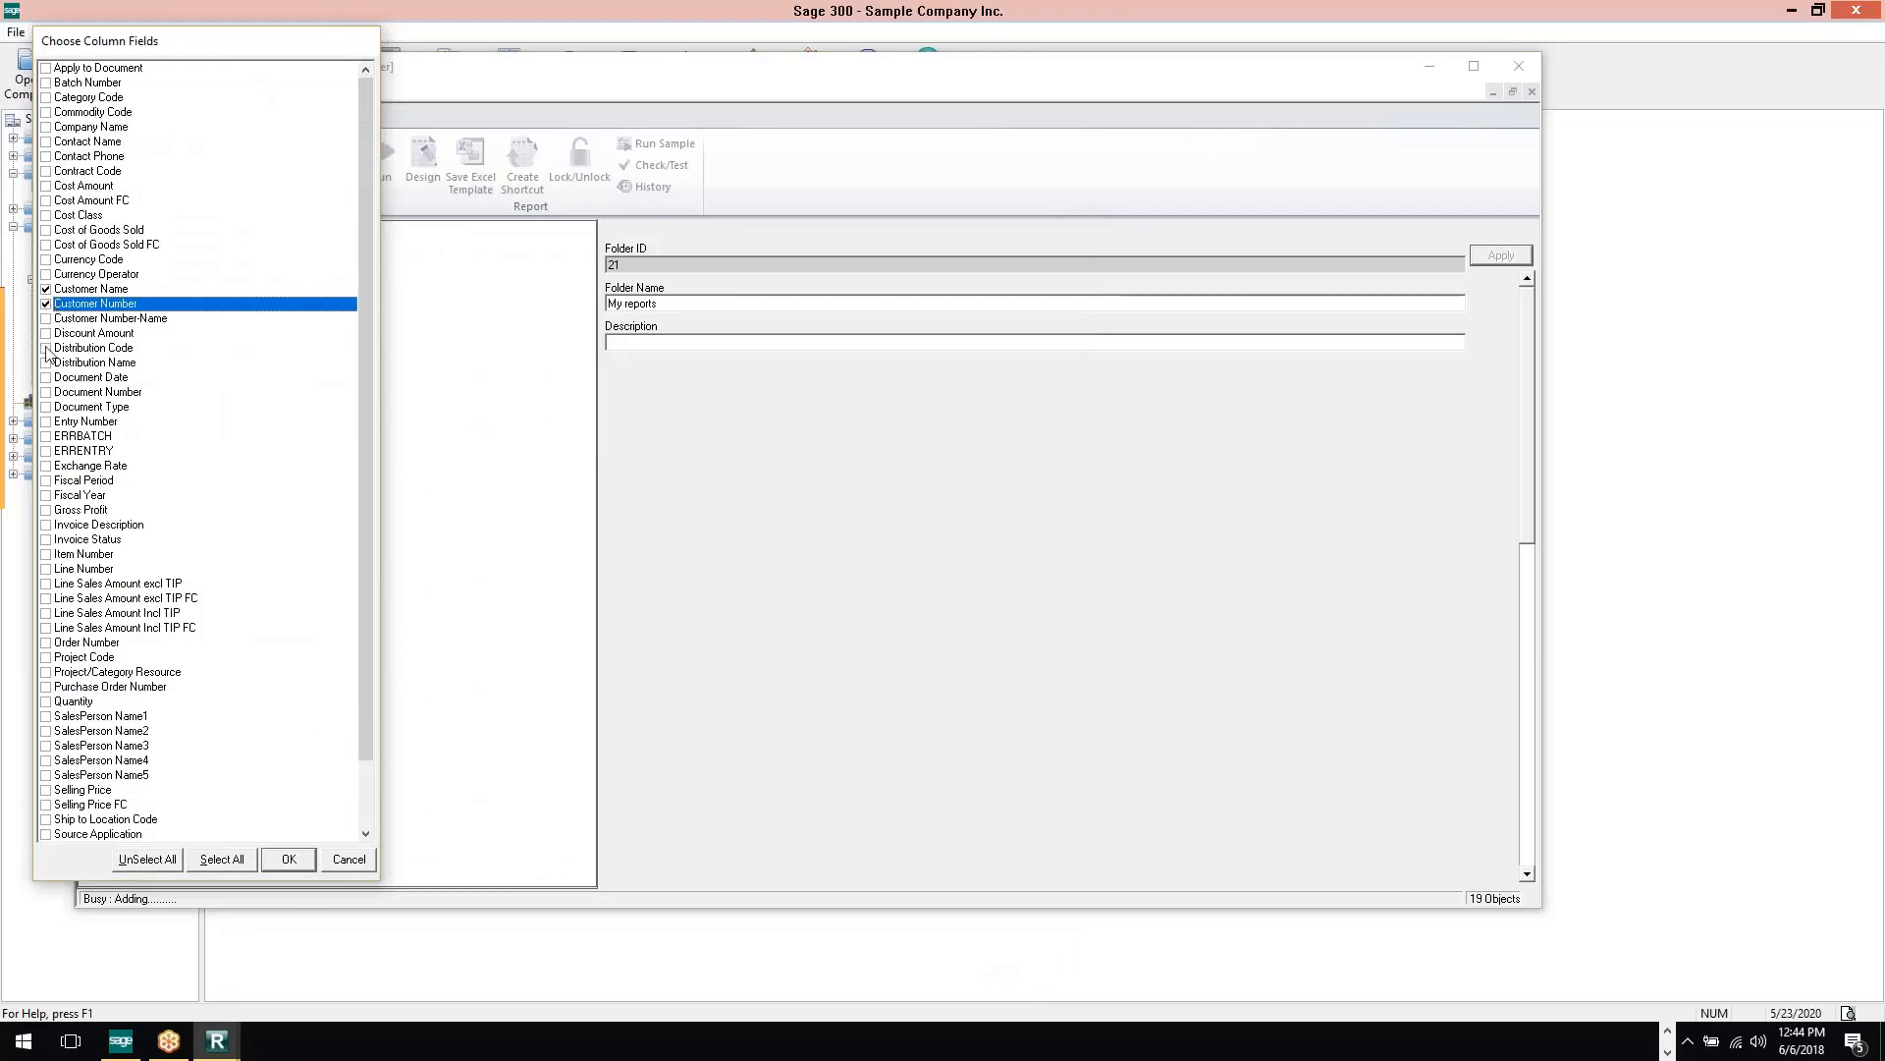
{"action": "left_click", "coordinate": [46, 378]}
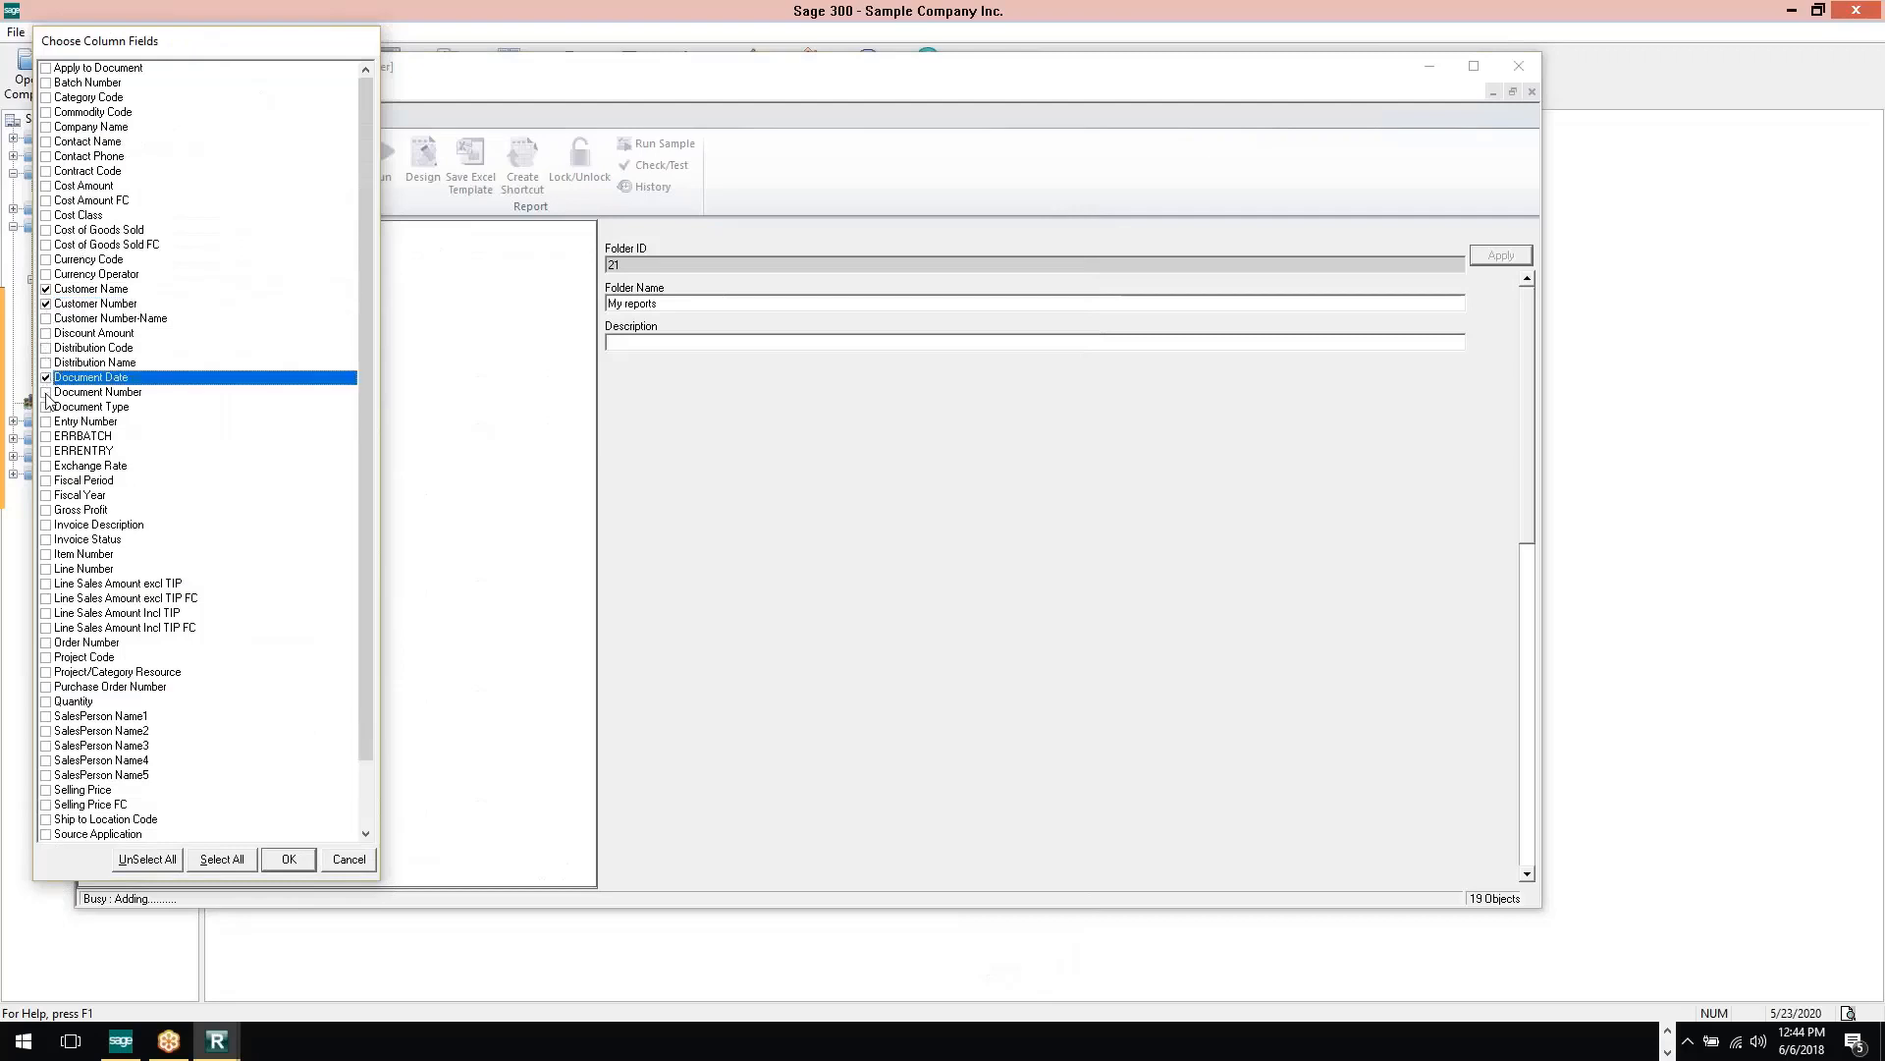
{"action": "left_click", "coordinate": [47, 394]}
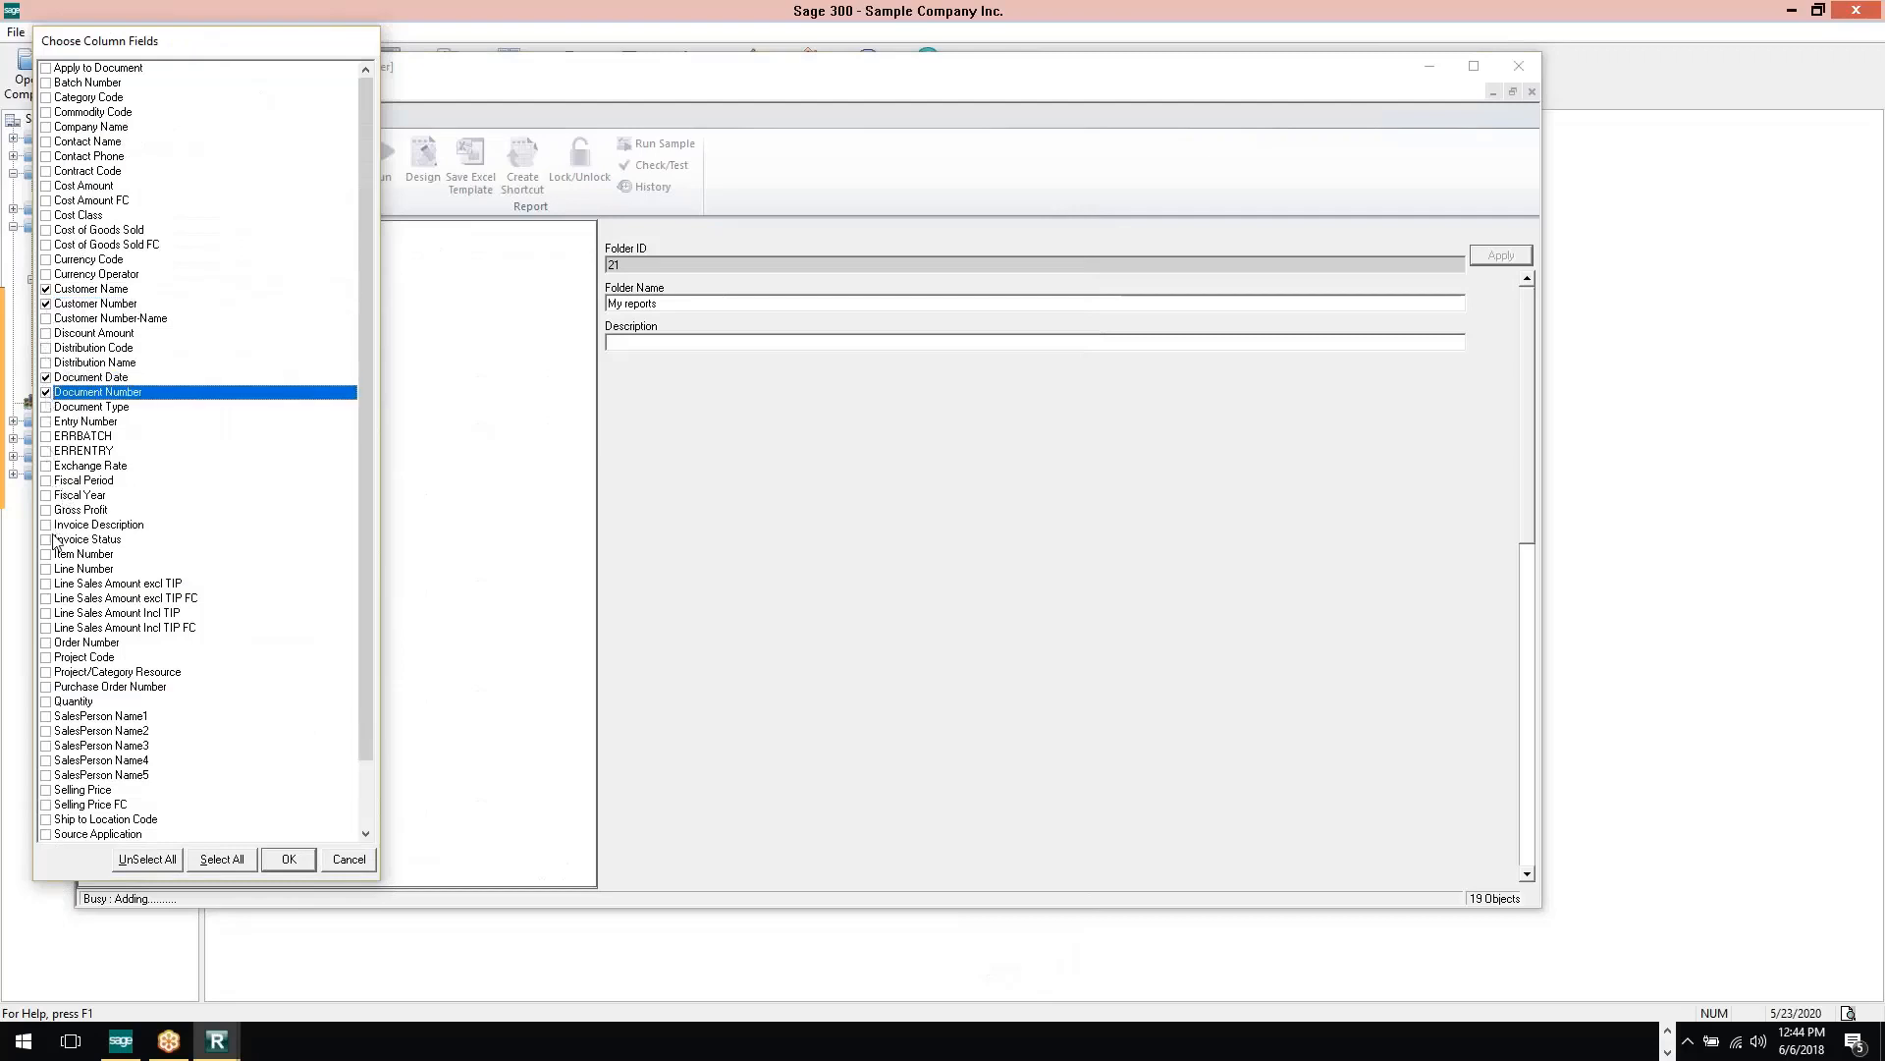
{"action": "left_click", "coordinate": [46, 583]}
{"action": "left_click", "coordinate": [46, 717]}
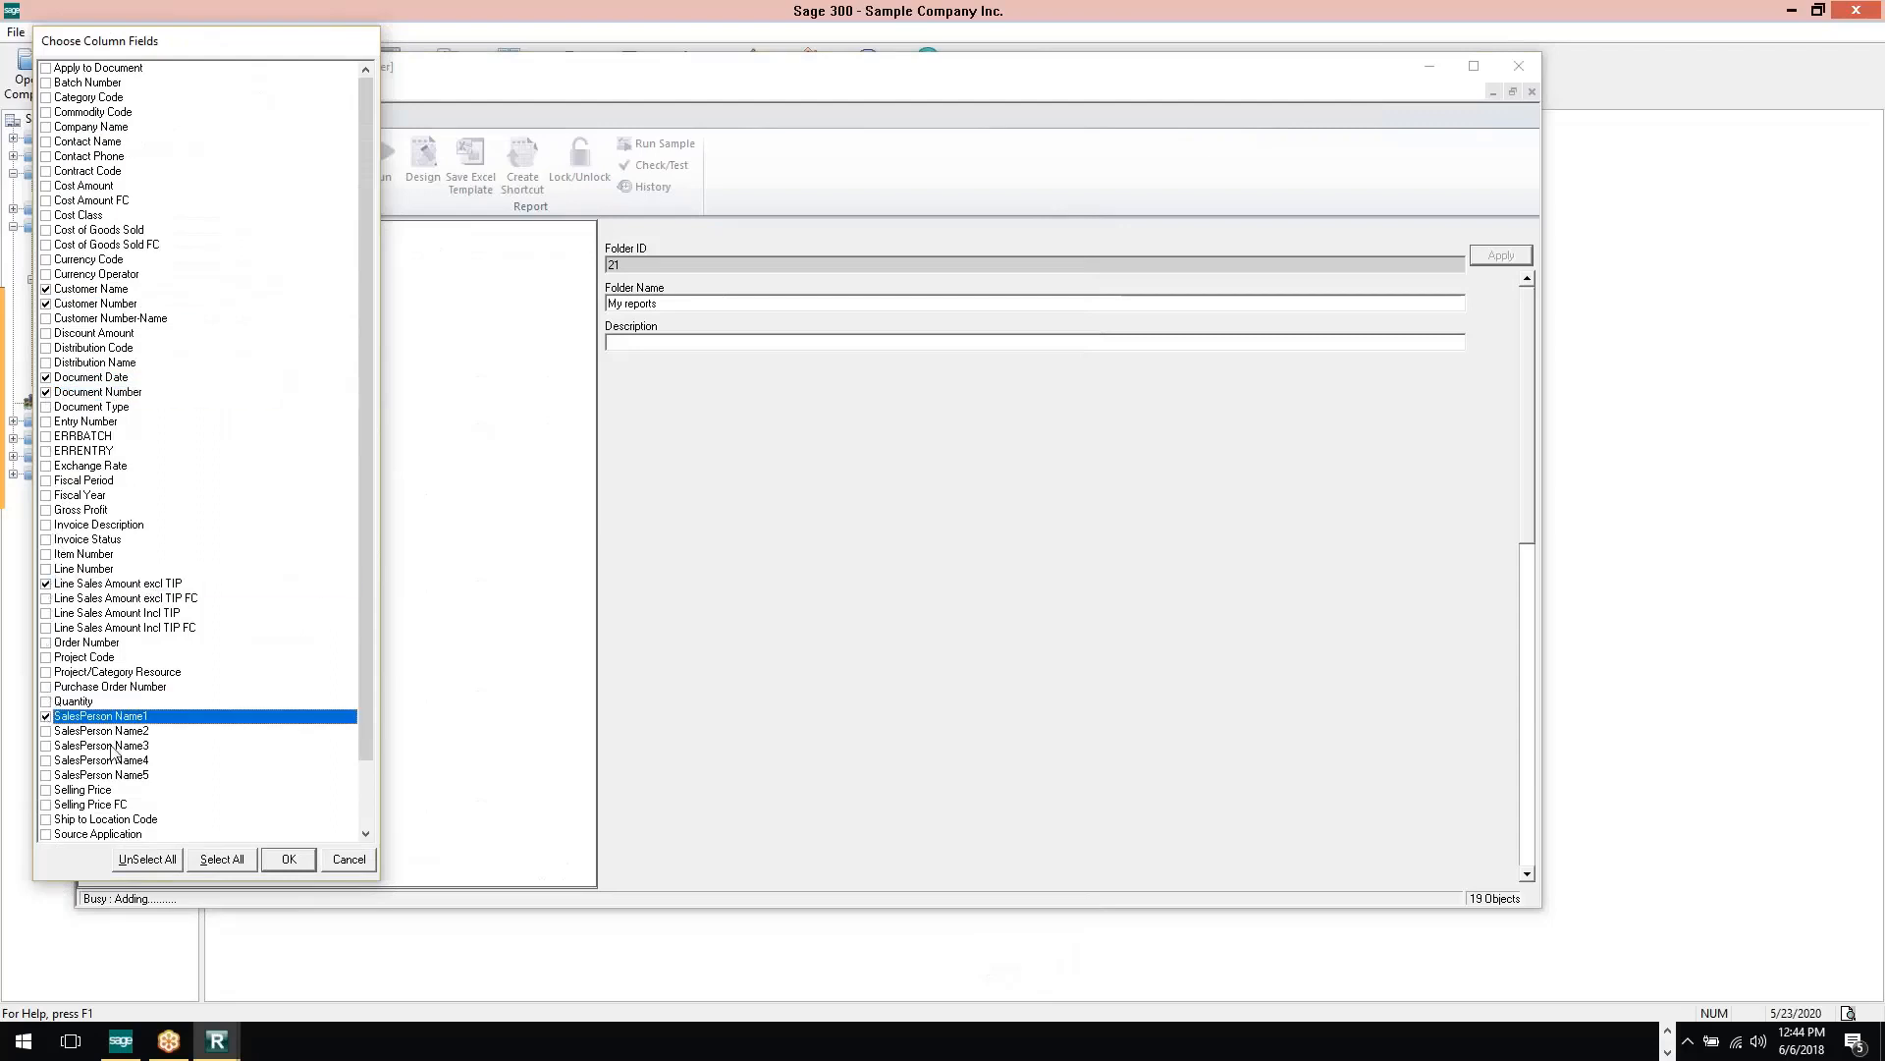
{"action": "left_click", "coordinate": [278, 863]}
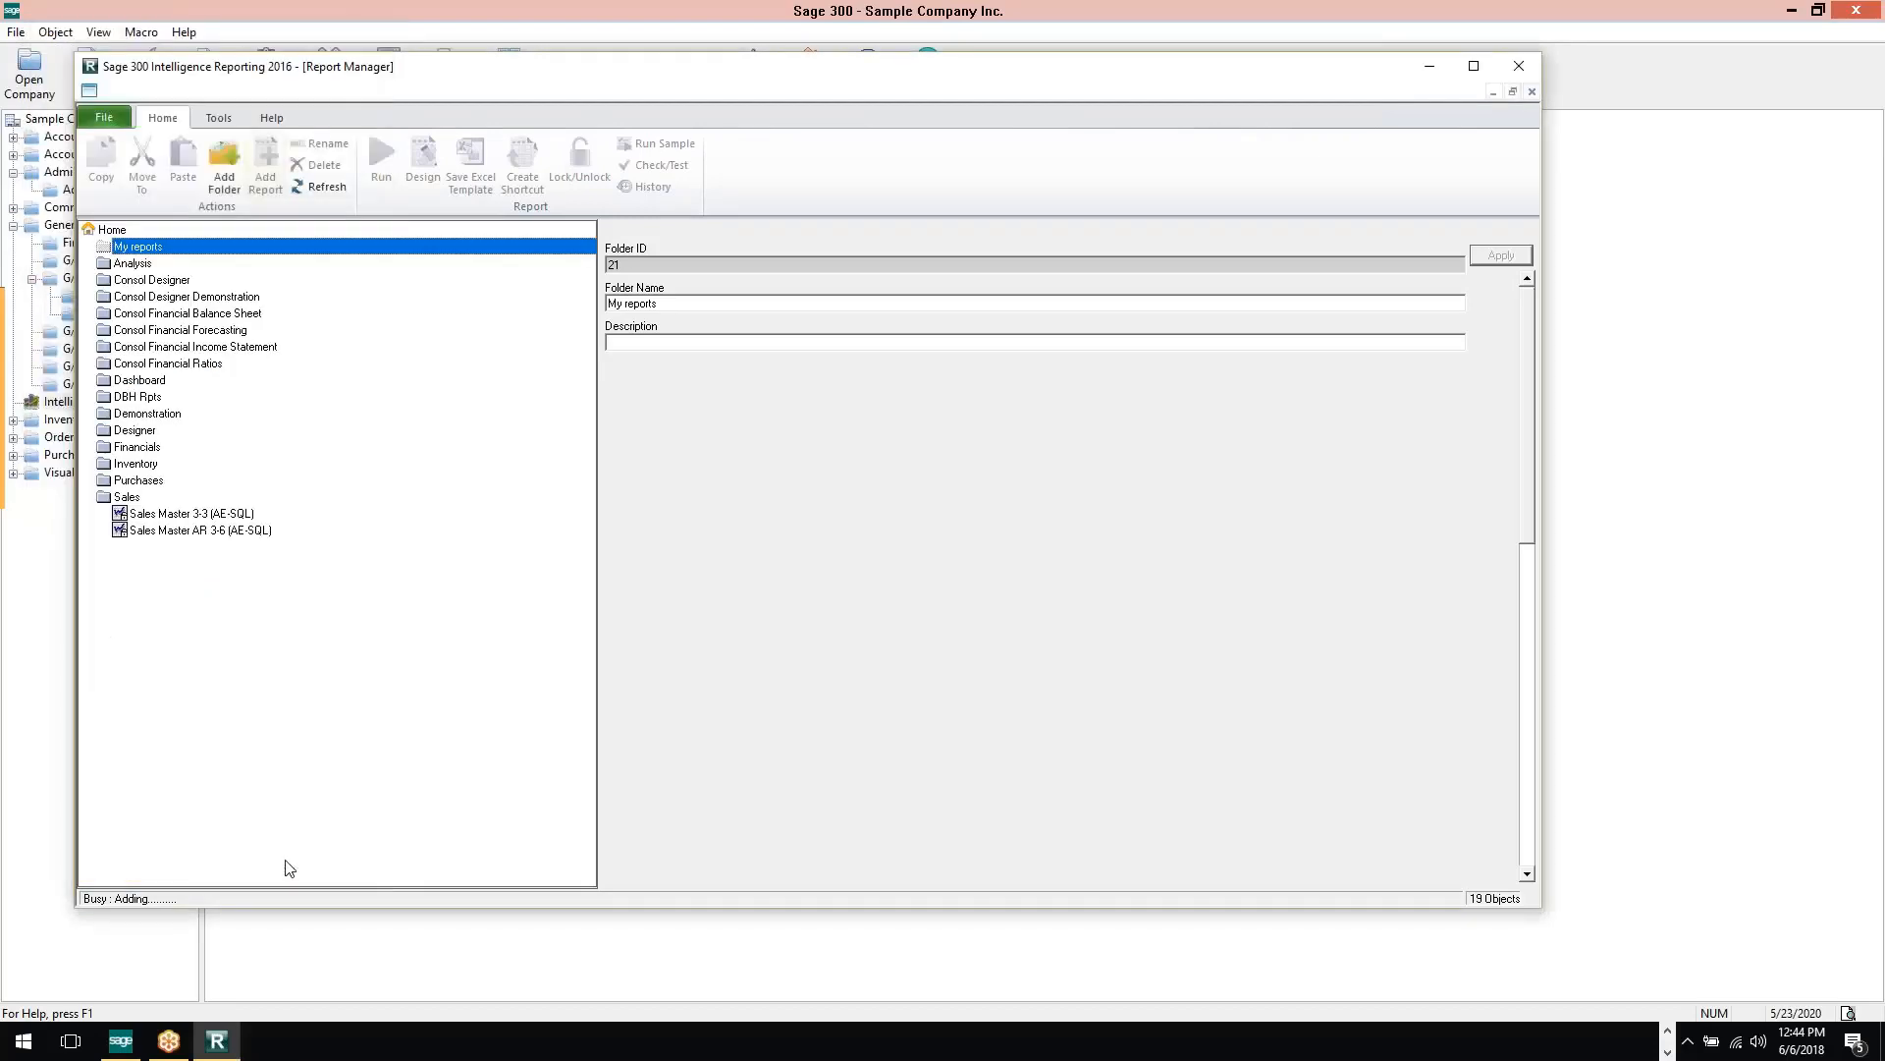
Show and review the advanced properties of the Customer Invoices report, and save its property changes when switching to its columns
{"action": "left_click", "coordinate": [171, 265]}
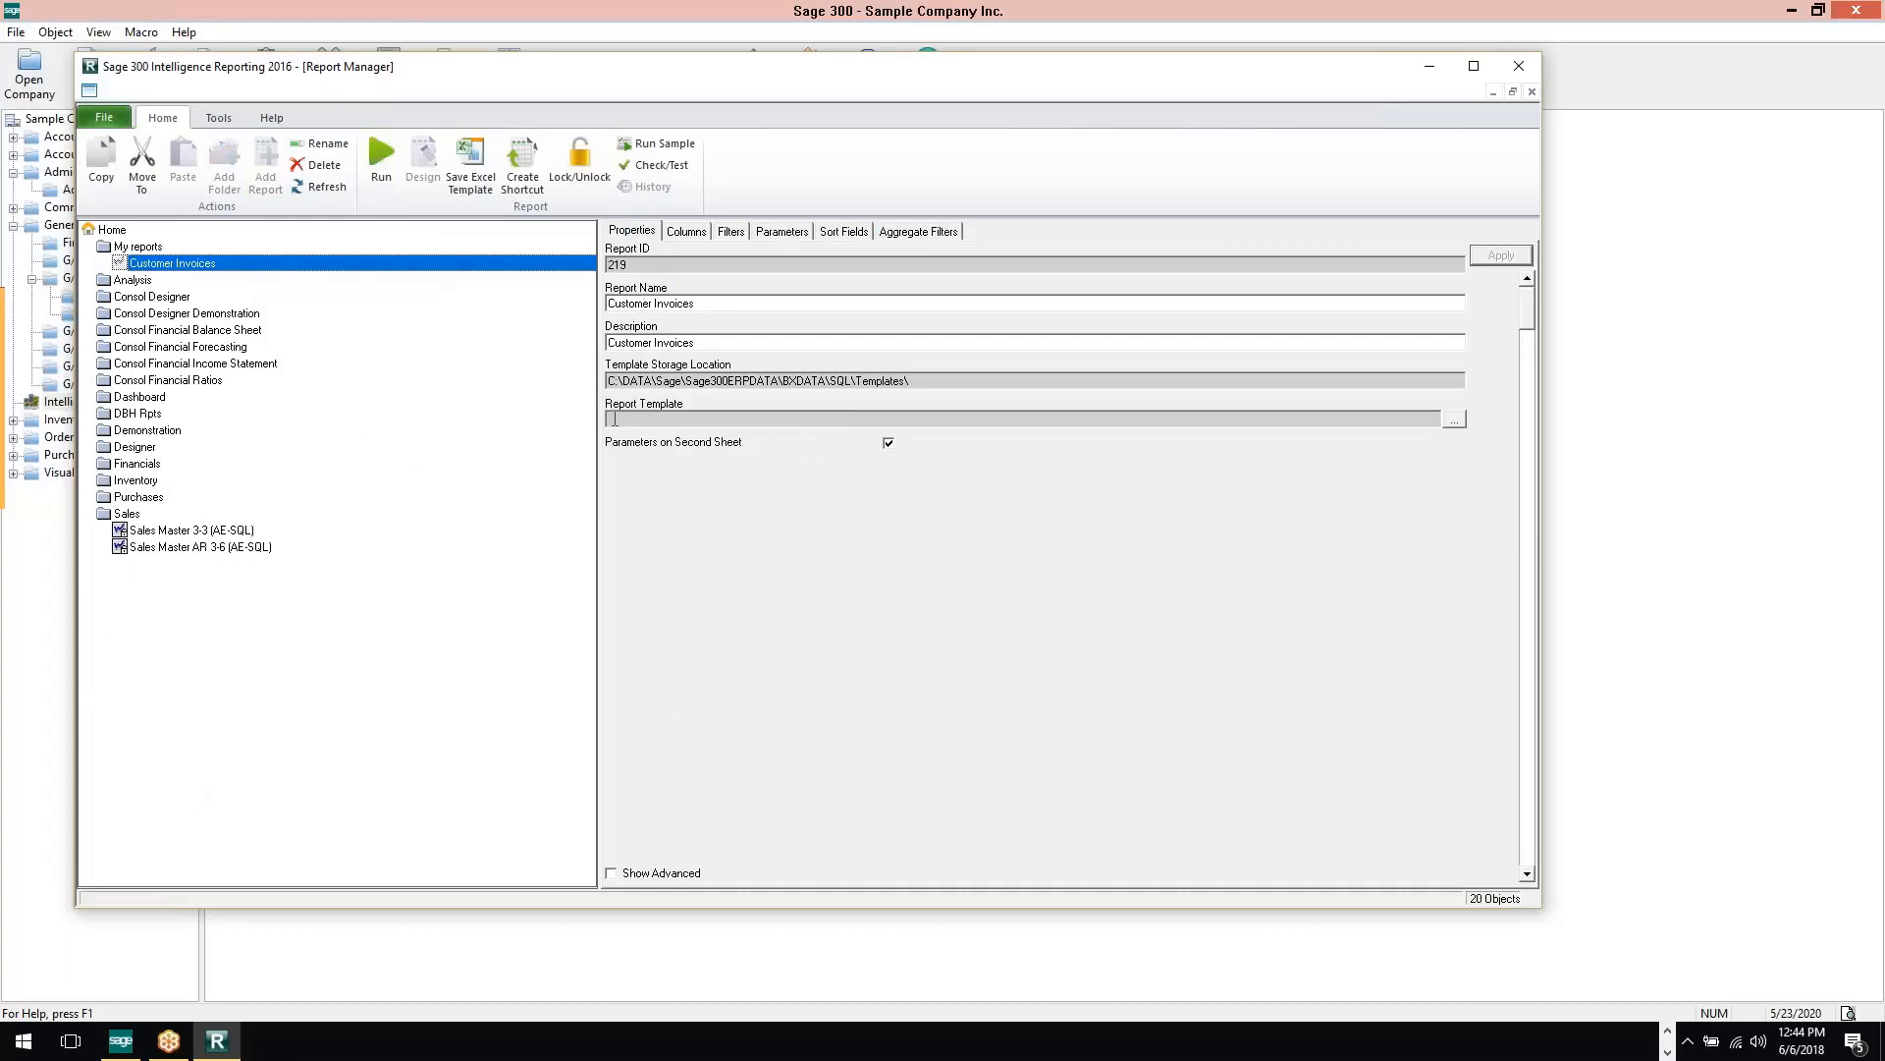
{"action": "left_click", "coordinate": [612, 874]}
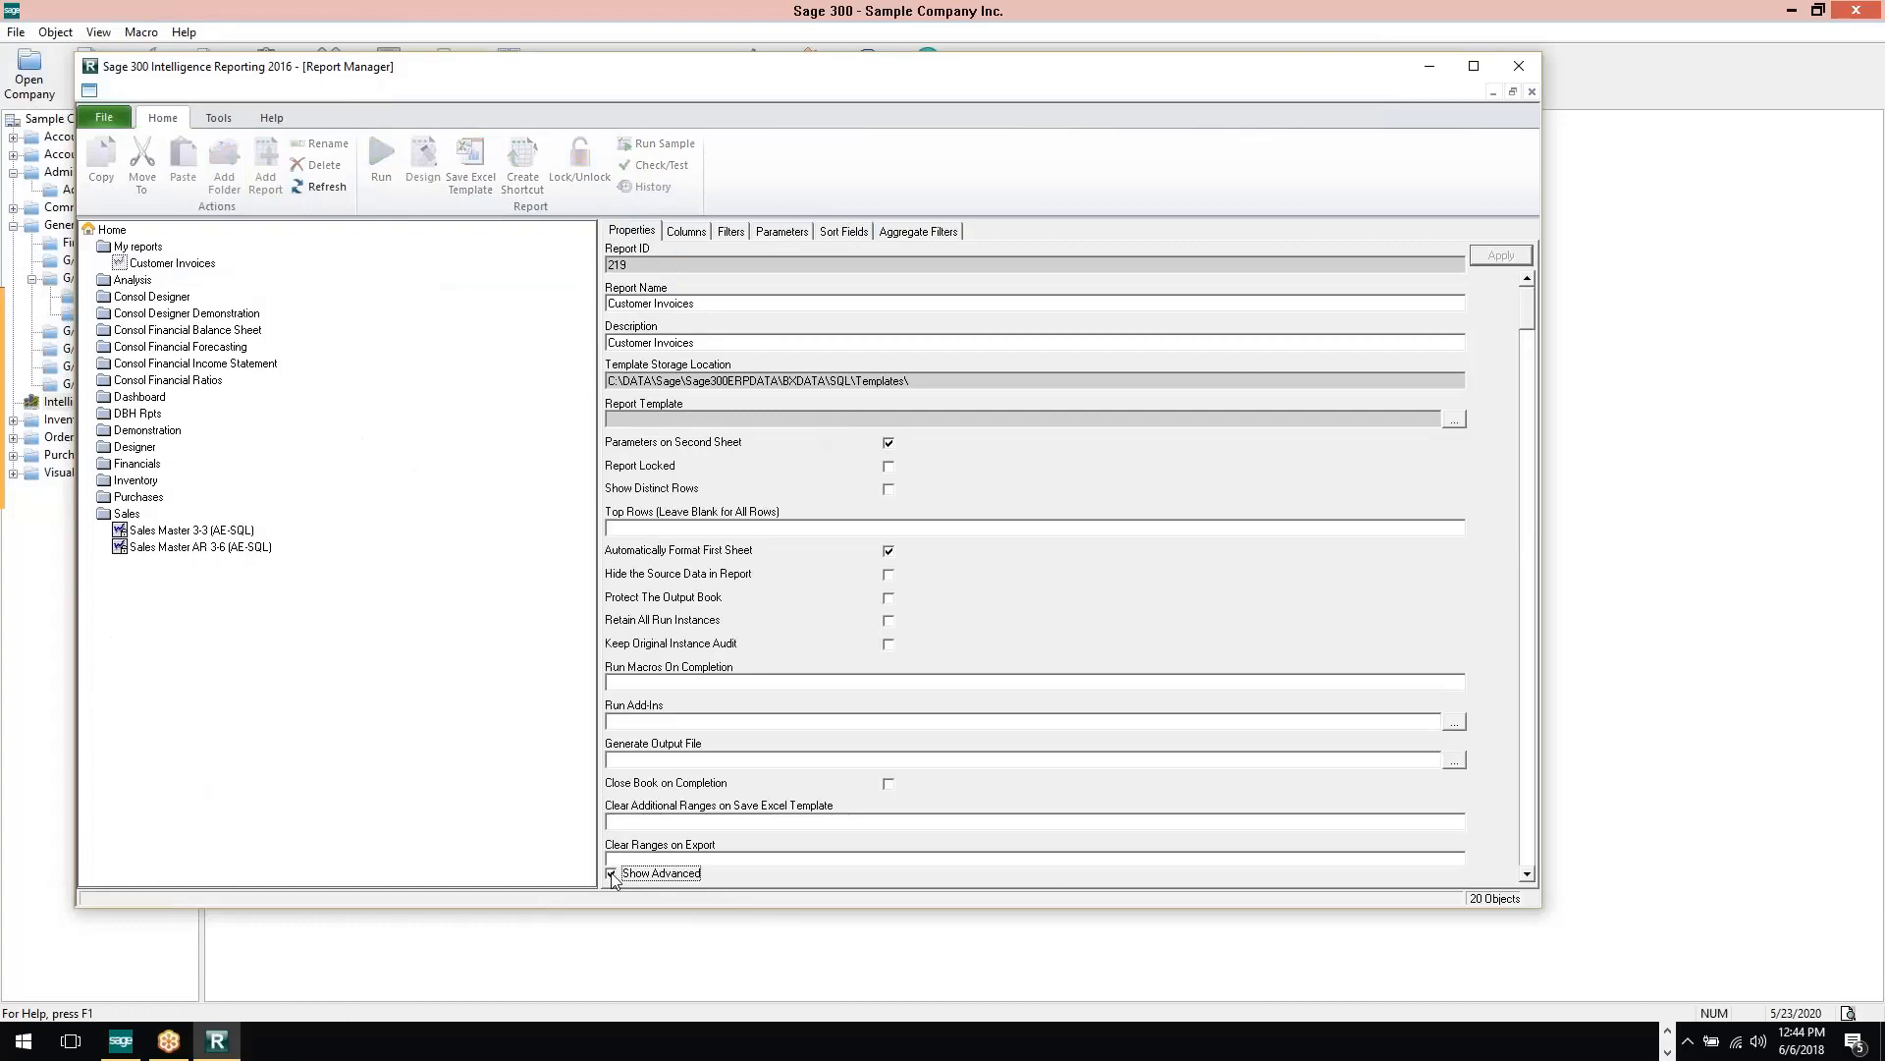
{"action": "left_click", "coordinate": [1527, 874]}
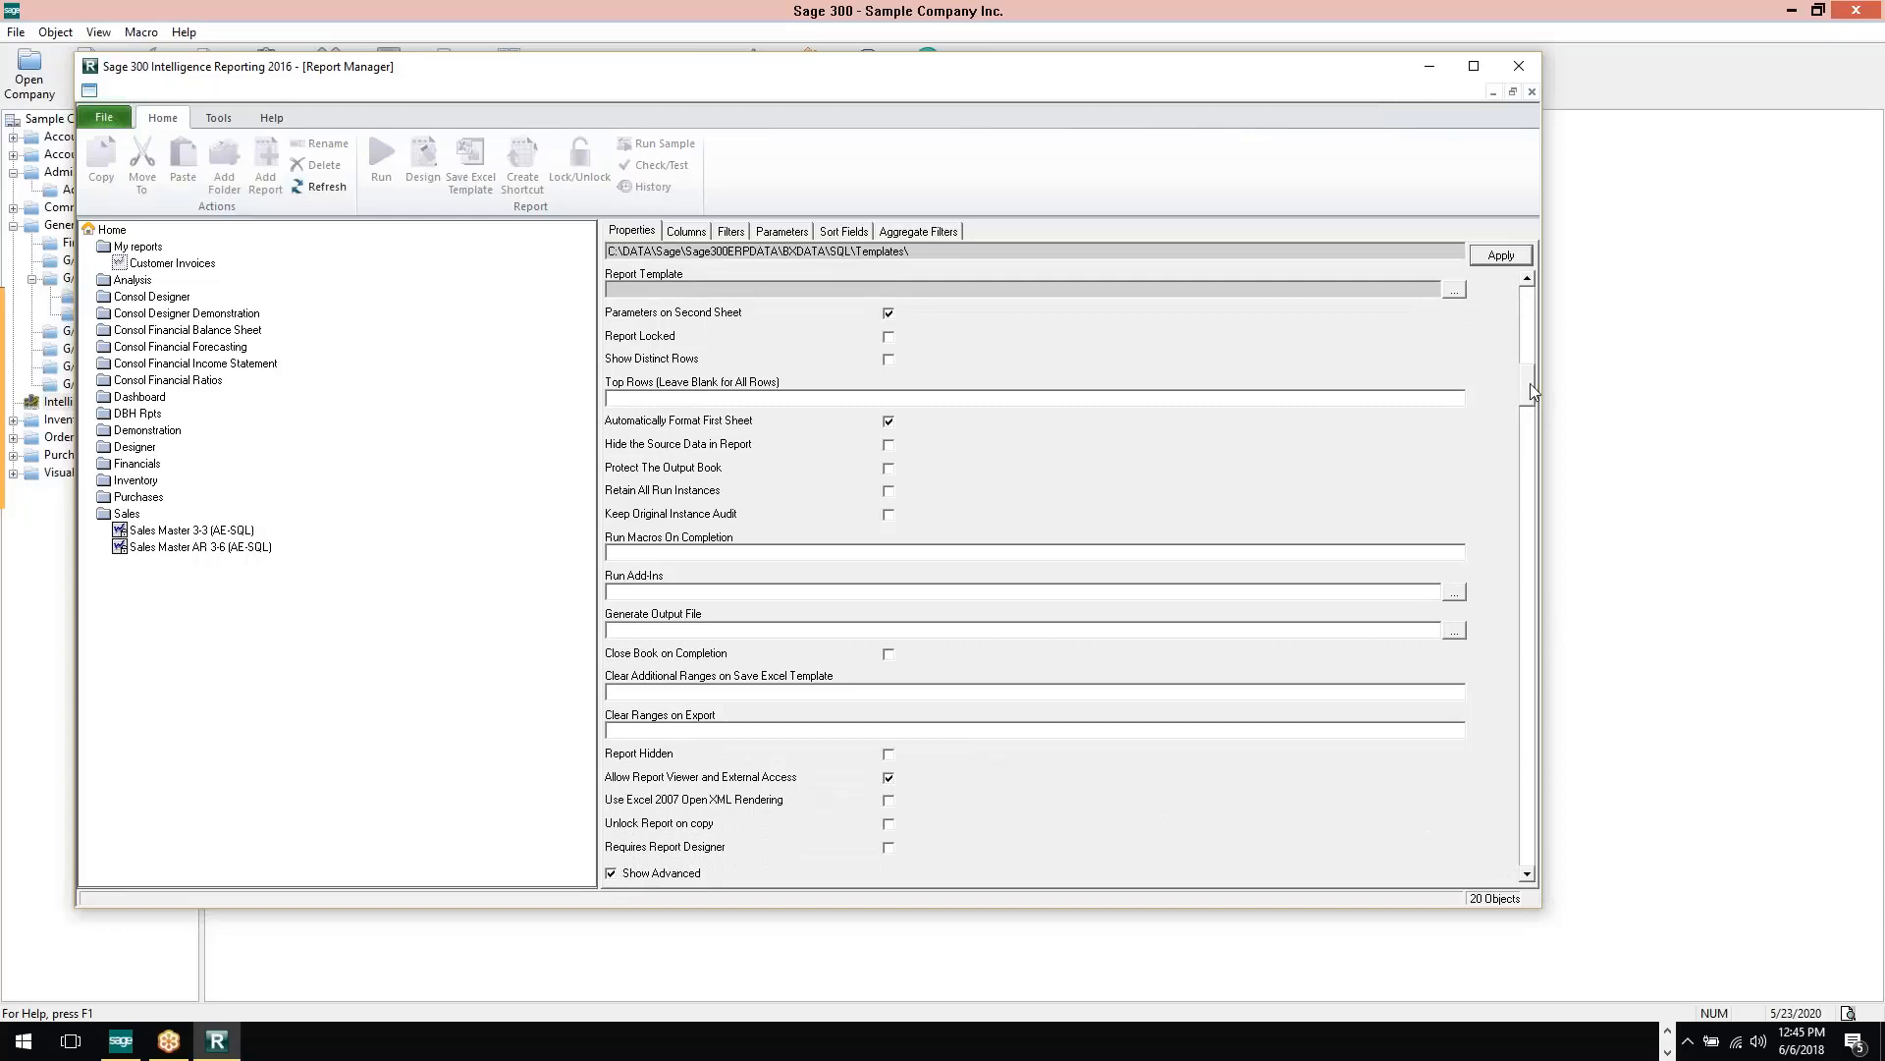
{"action": "left_click_drag", "start_coordinate": [1530, 383], "coordinate": [1529, 299]}
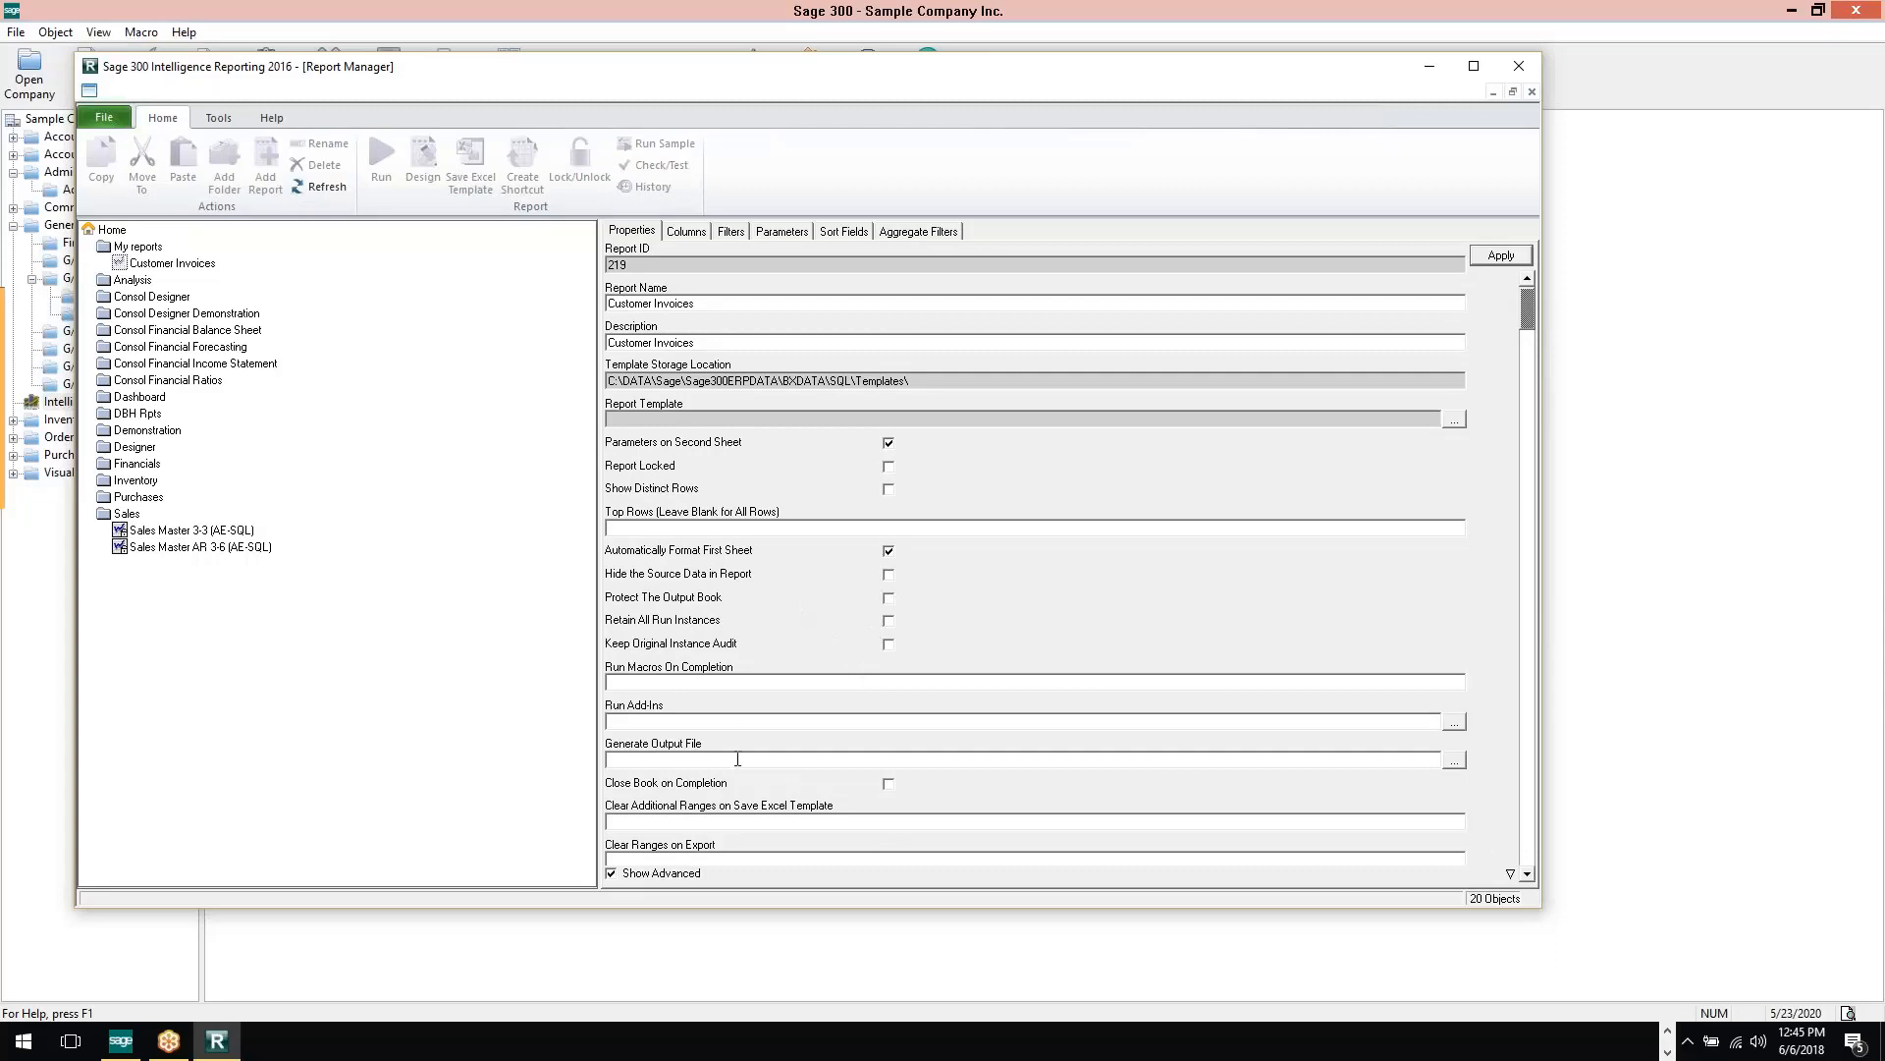
{"action": "left_click", "coordinate": [687, 233]}
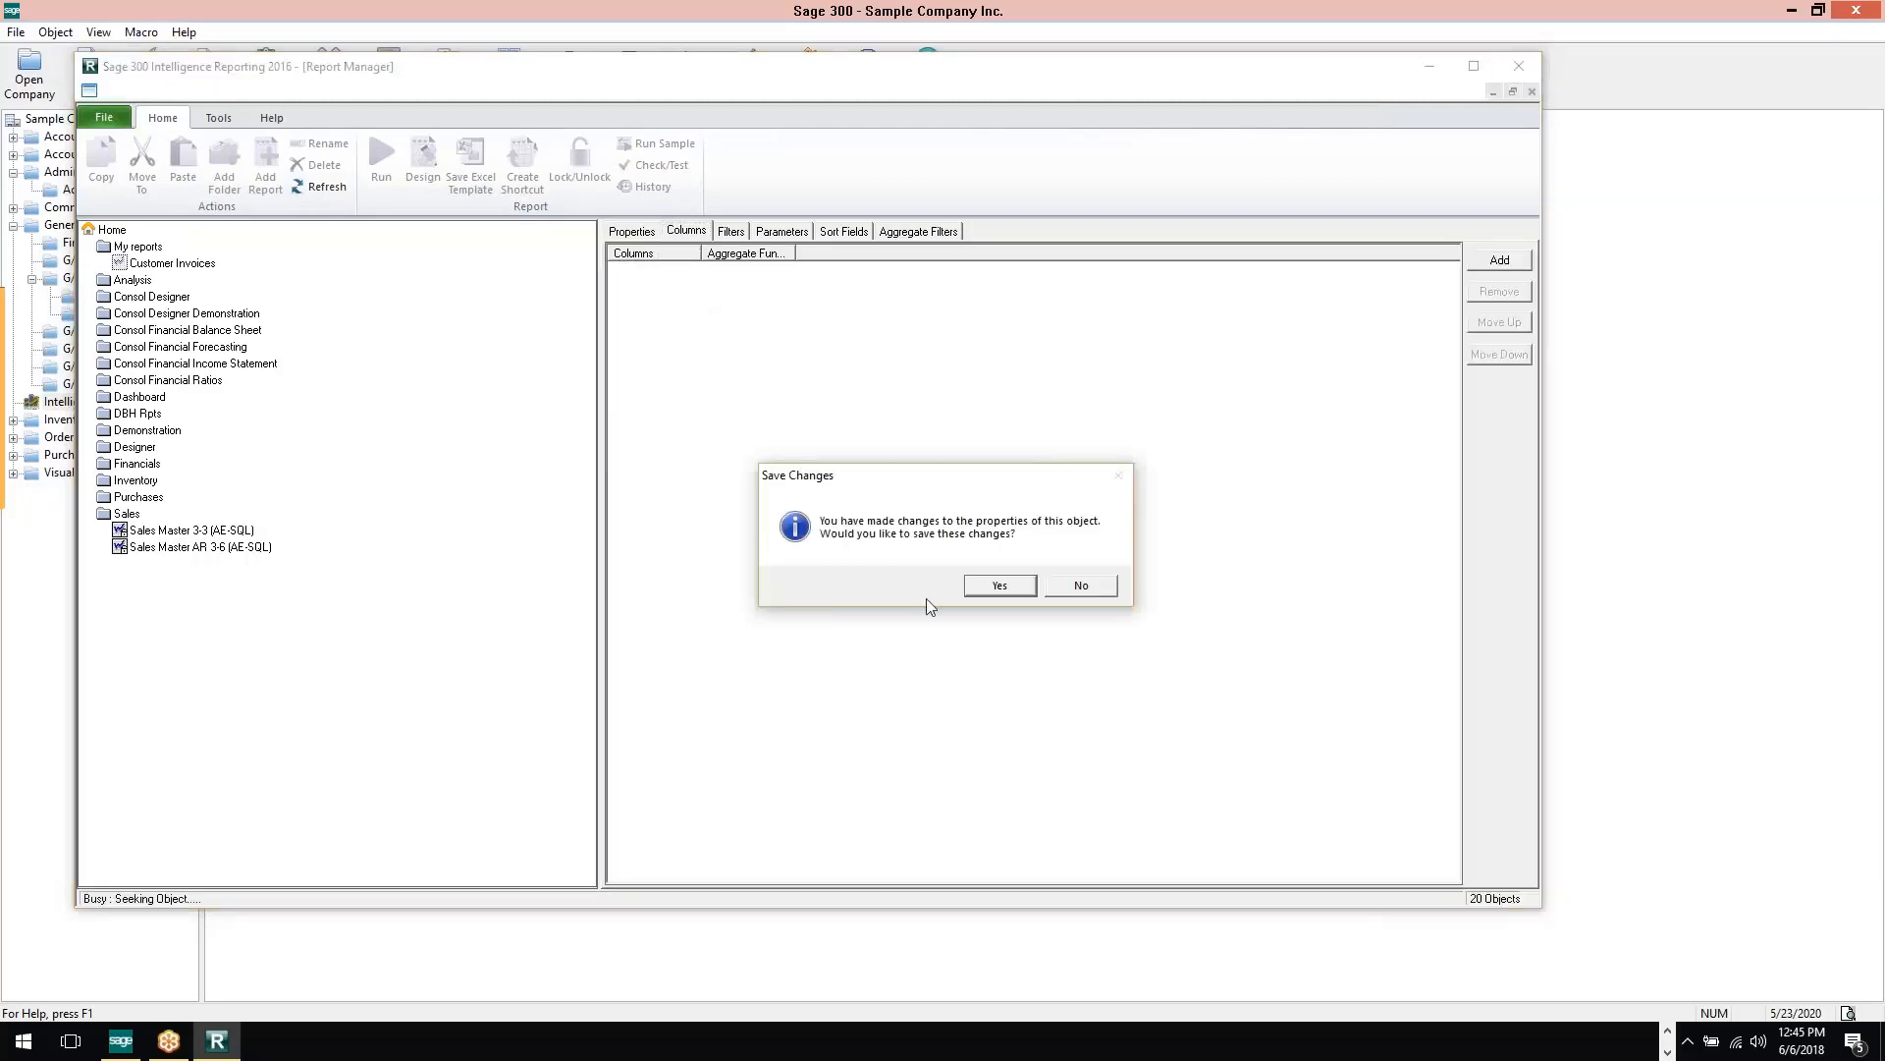
{"action": "left_click", "coordinate": [999, 586]}
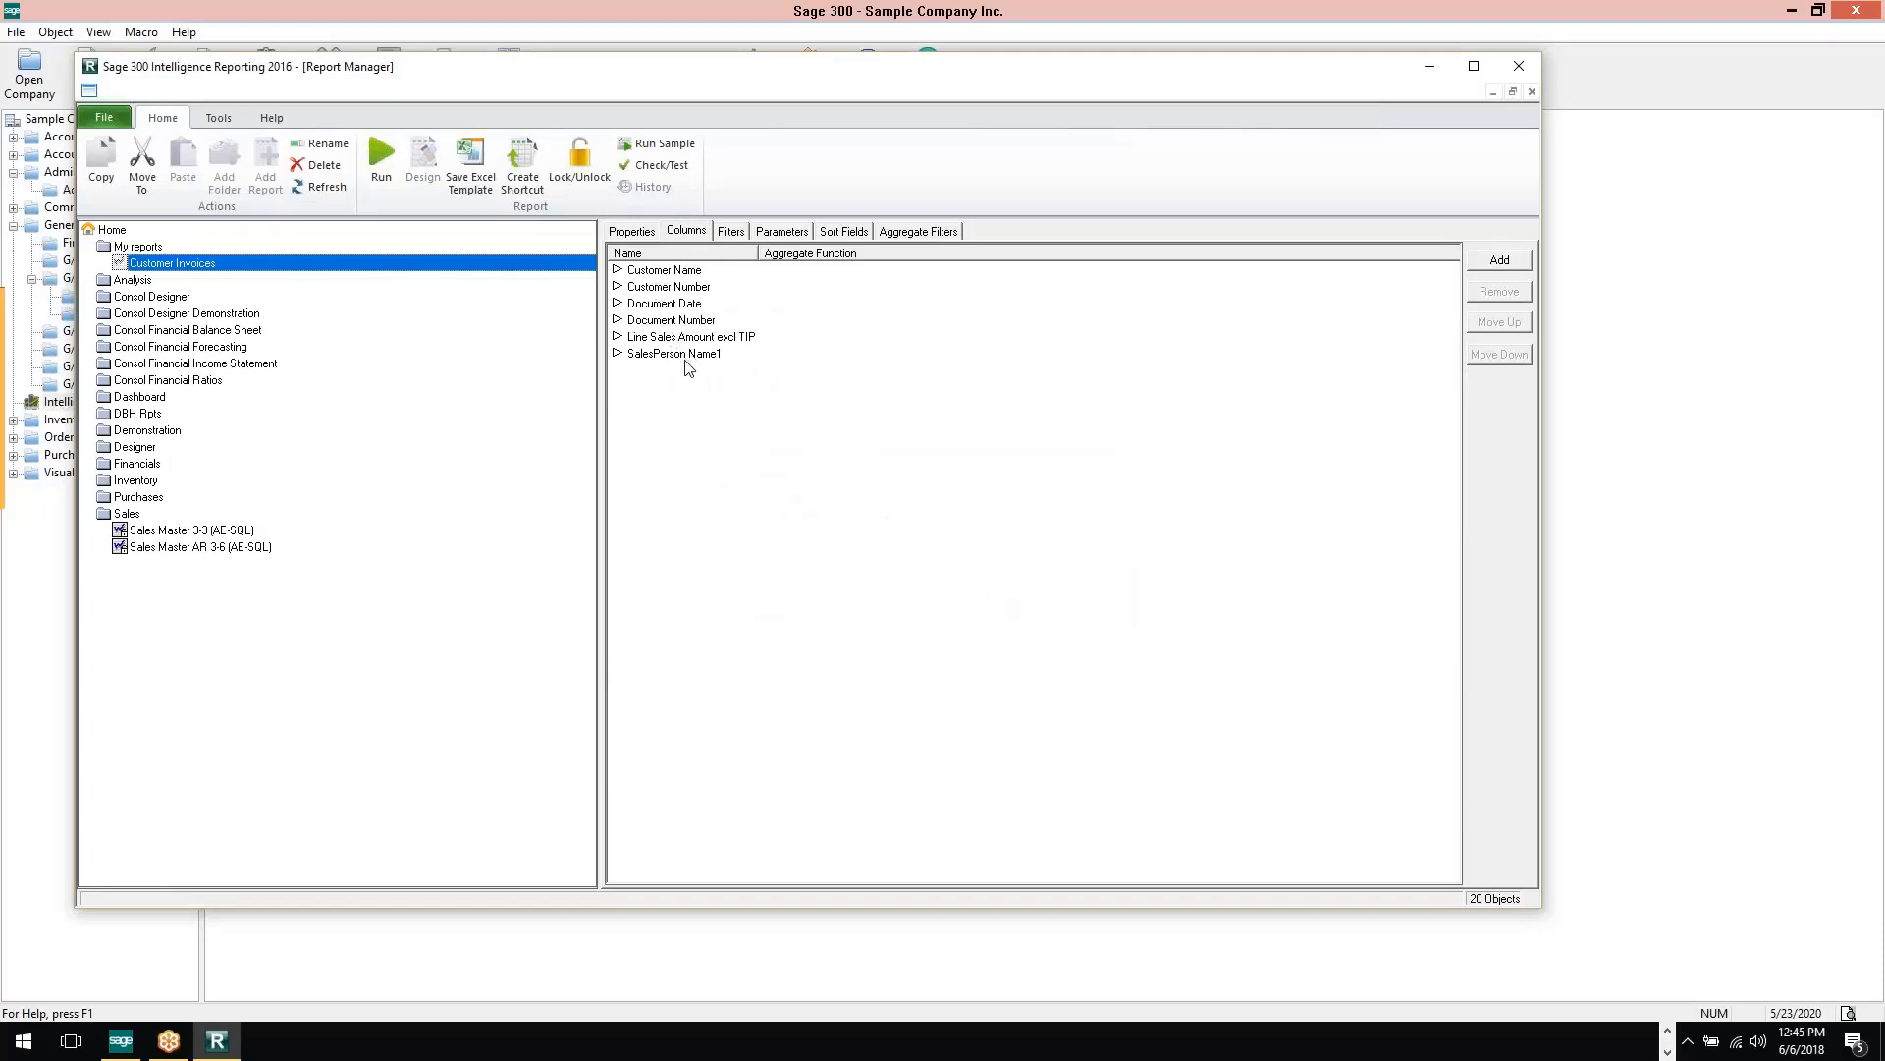
Reorder the report columns so SalesPerson Name1 comes first and Customer Number precedes Customer Name, and refresh the view
{"action": "left_click", "coordinate": [664, 288]}
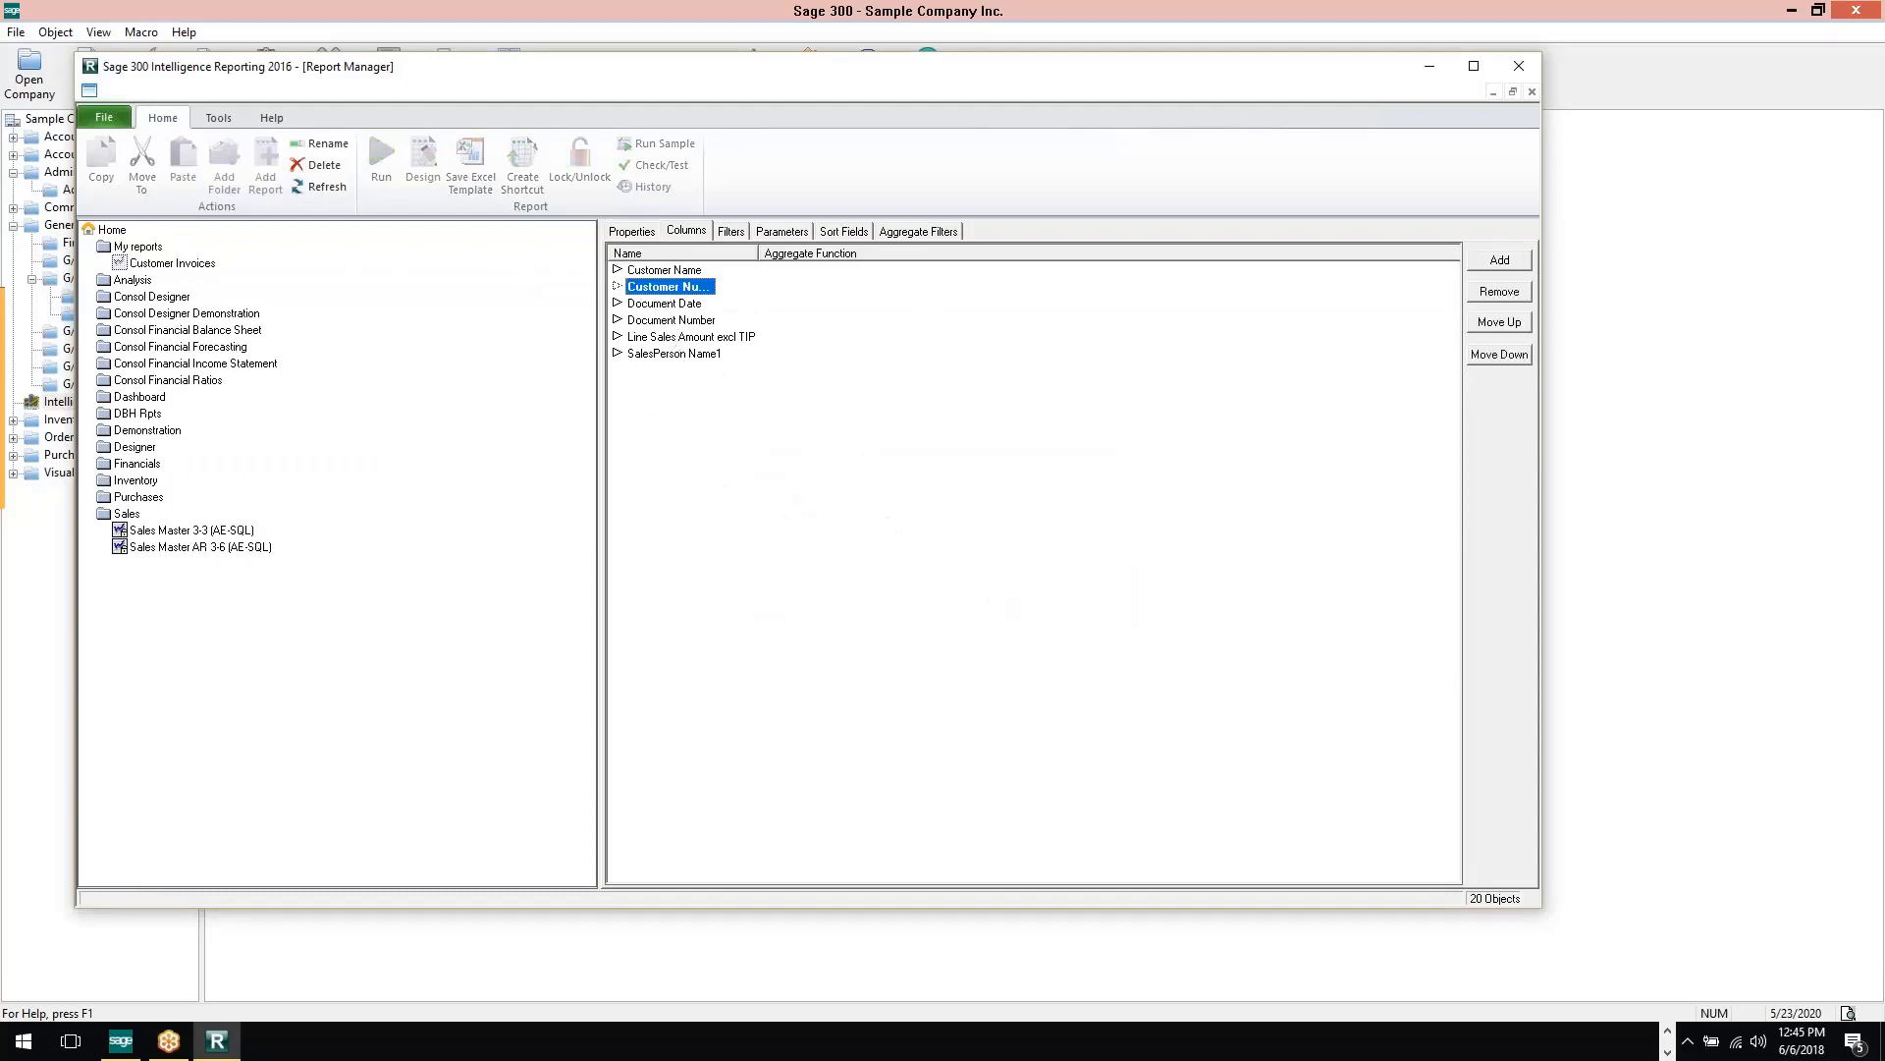
{"action": "left_click_drag", "start_coordinate": [653, 267], "coordinate": [654, 269]}
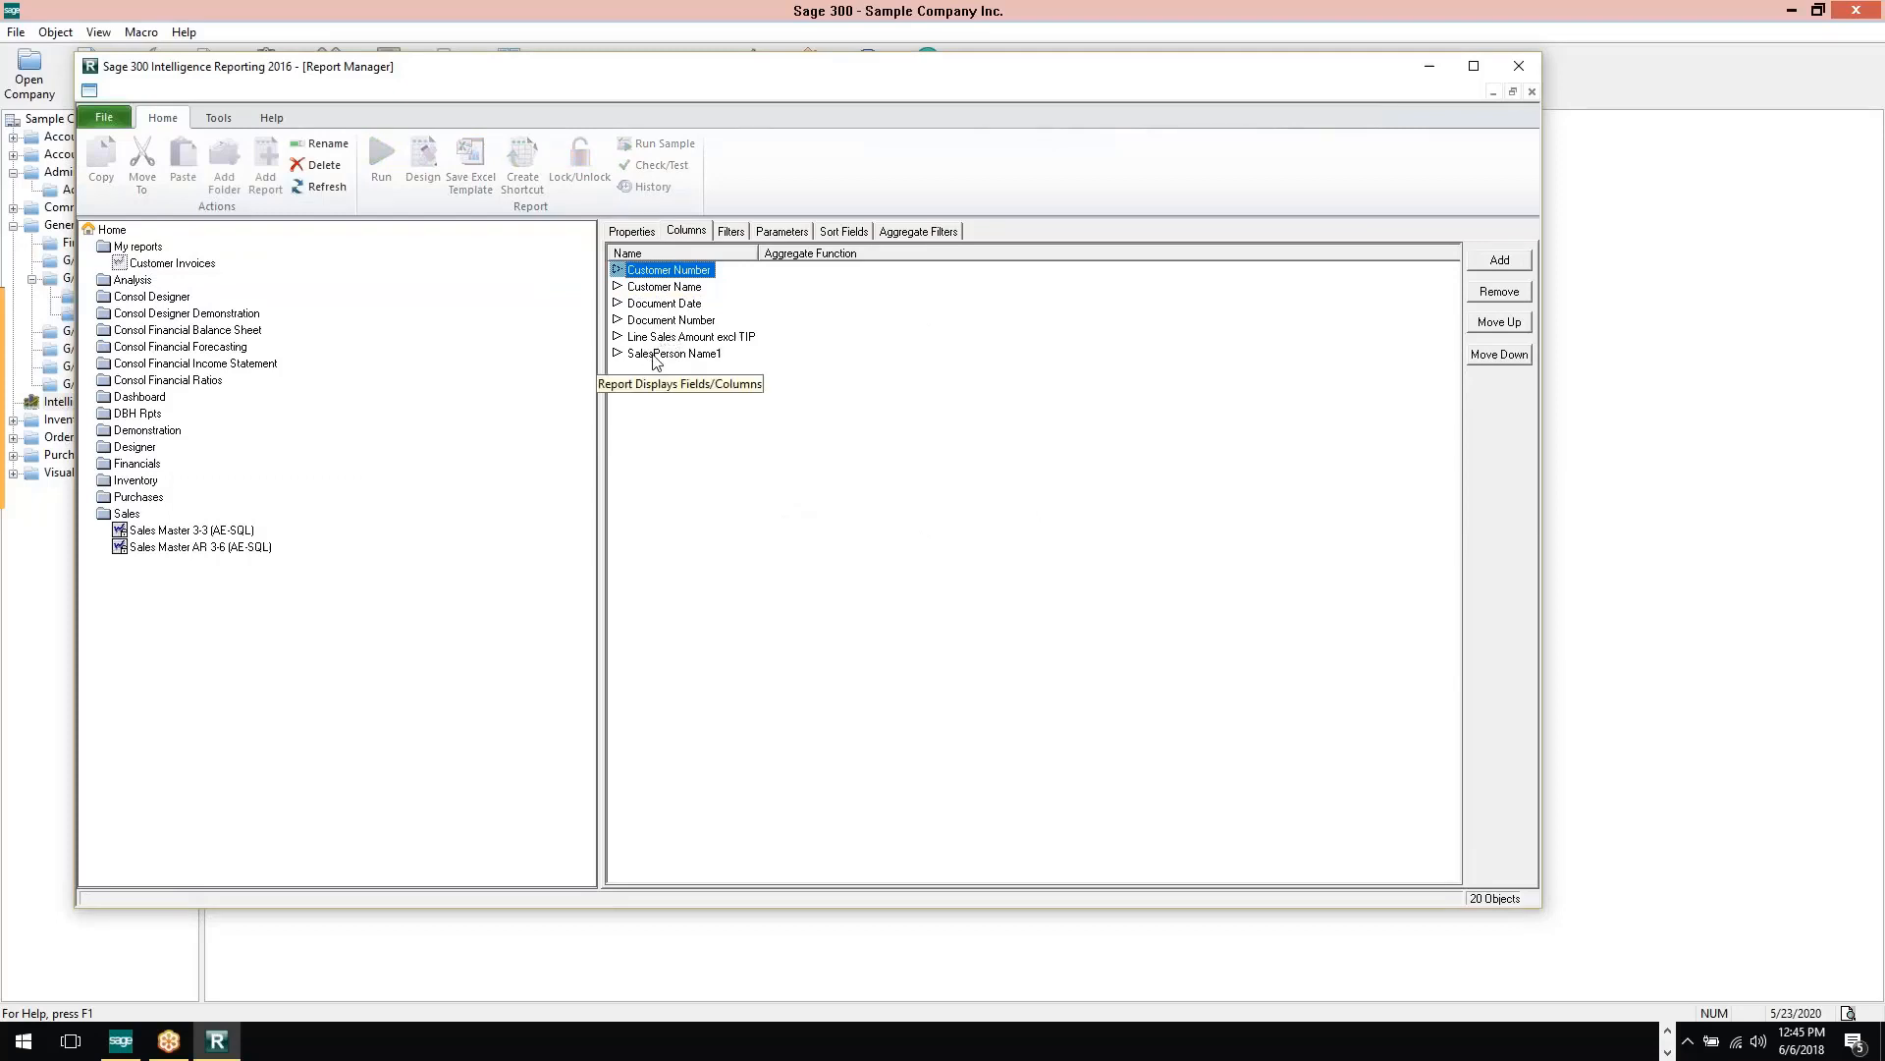
{"action": "left_click_drag", "start_coordinate": [655, 357], "coordinate": [663, 280]}
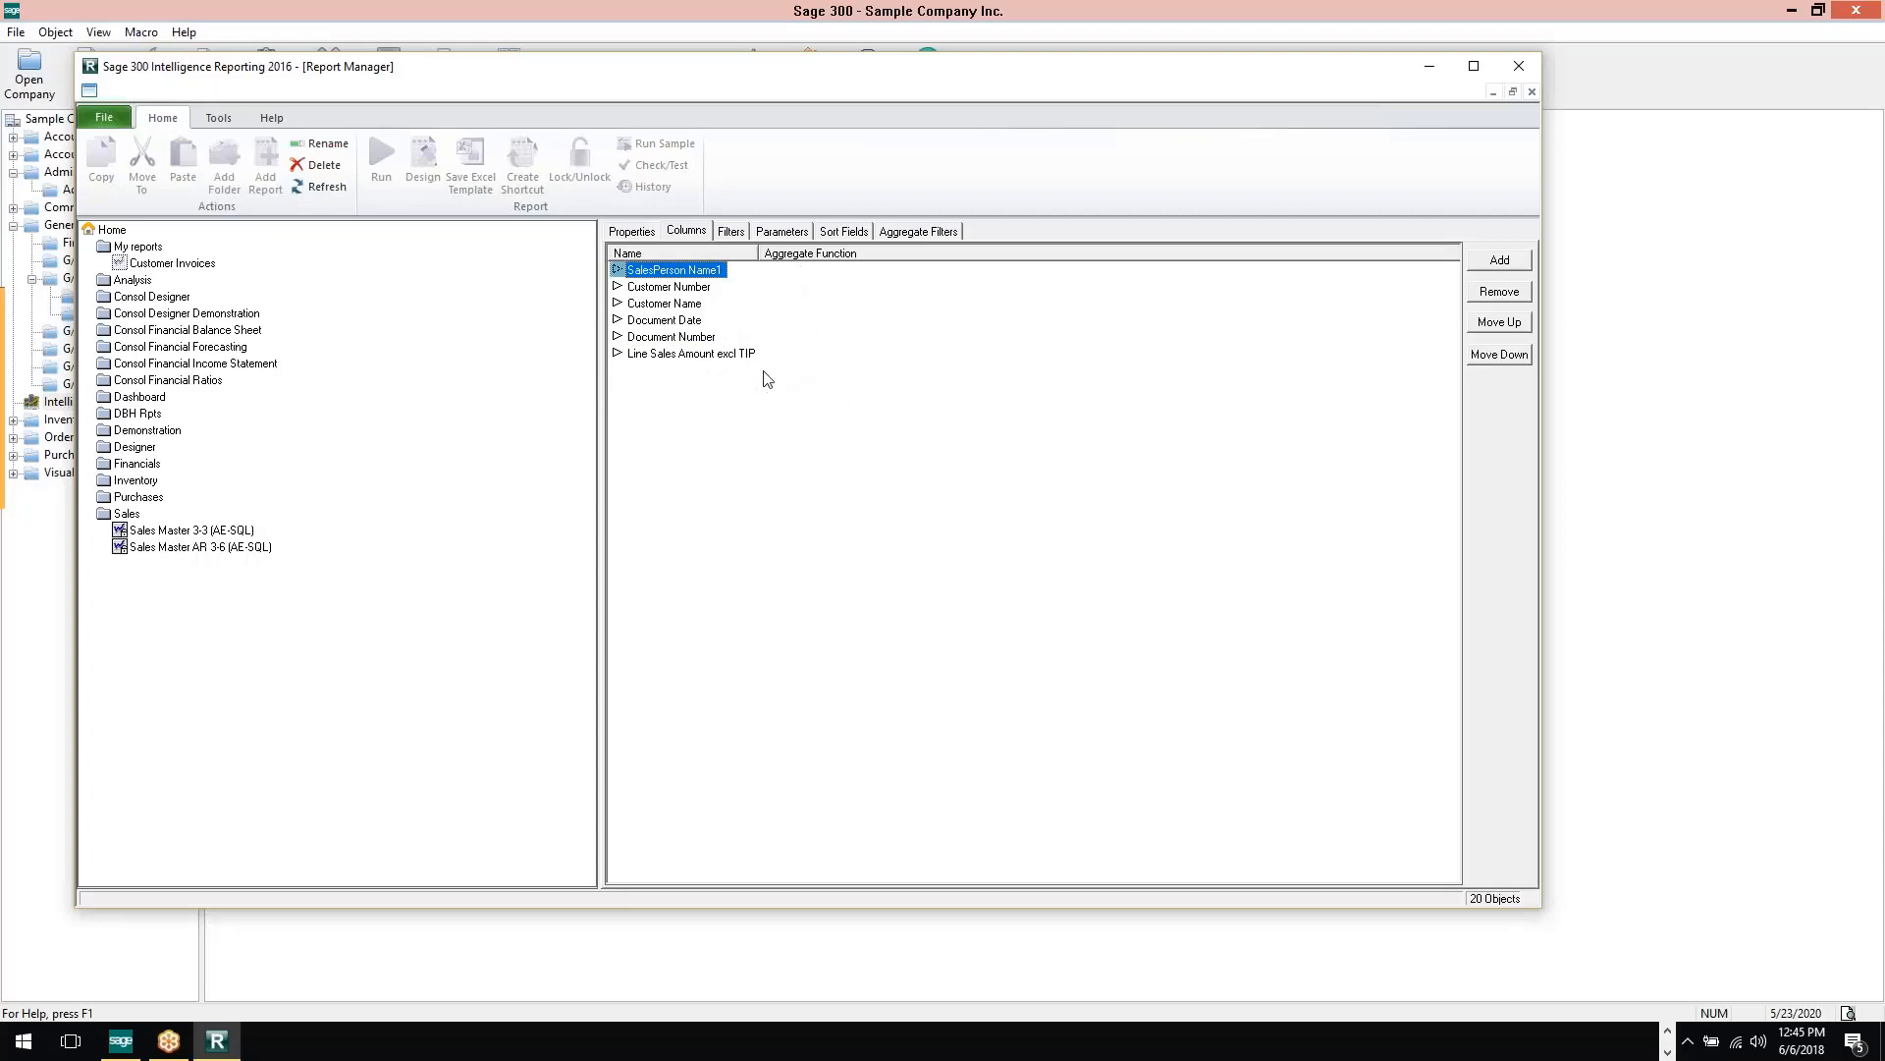
{"action": "left_click", "coordinate": [322, 186]}
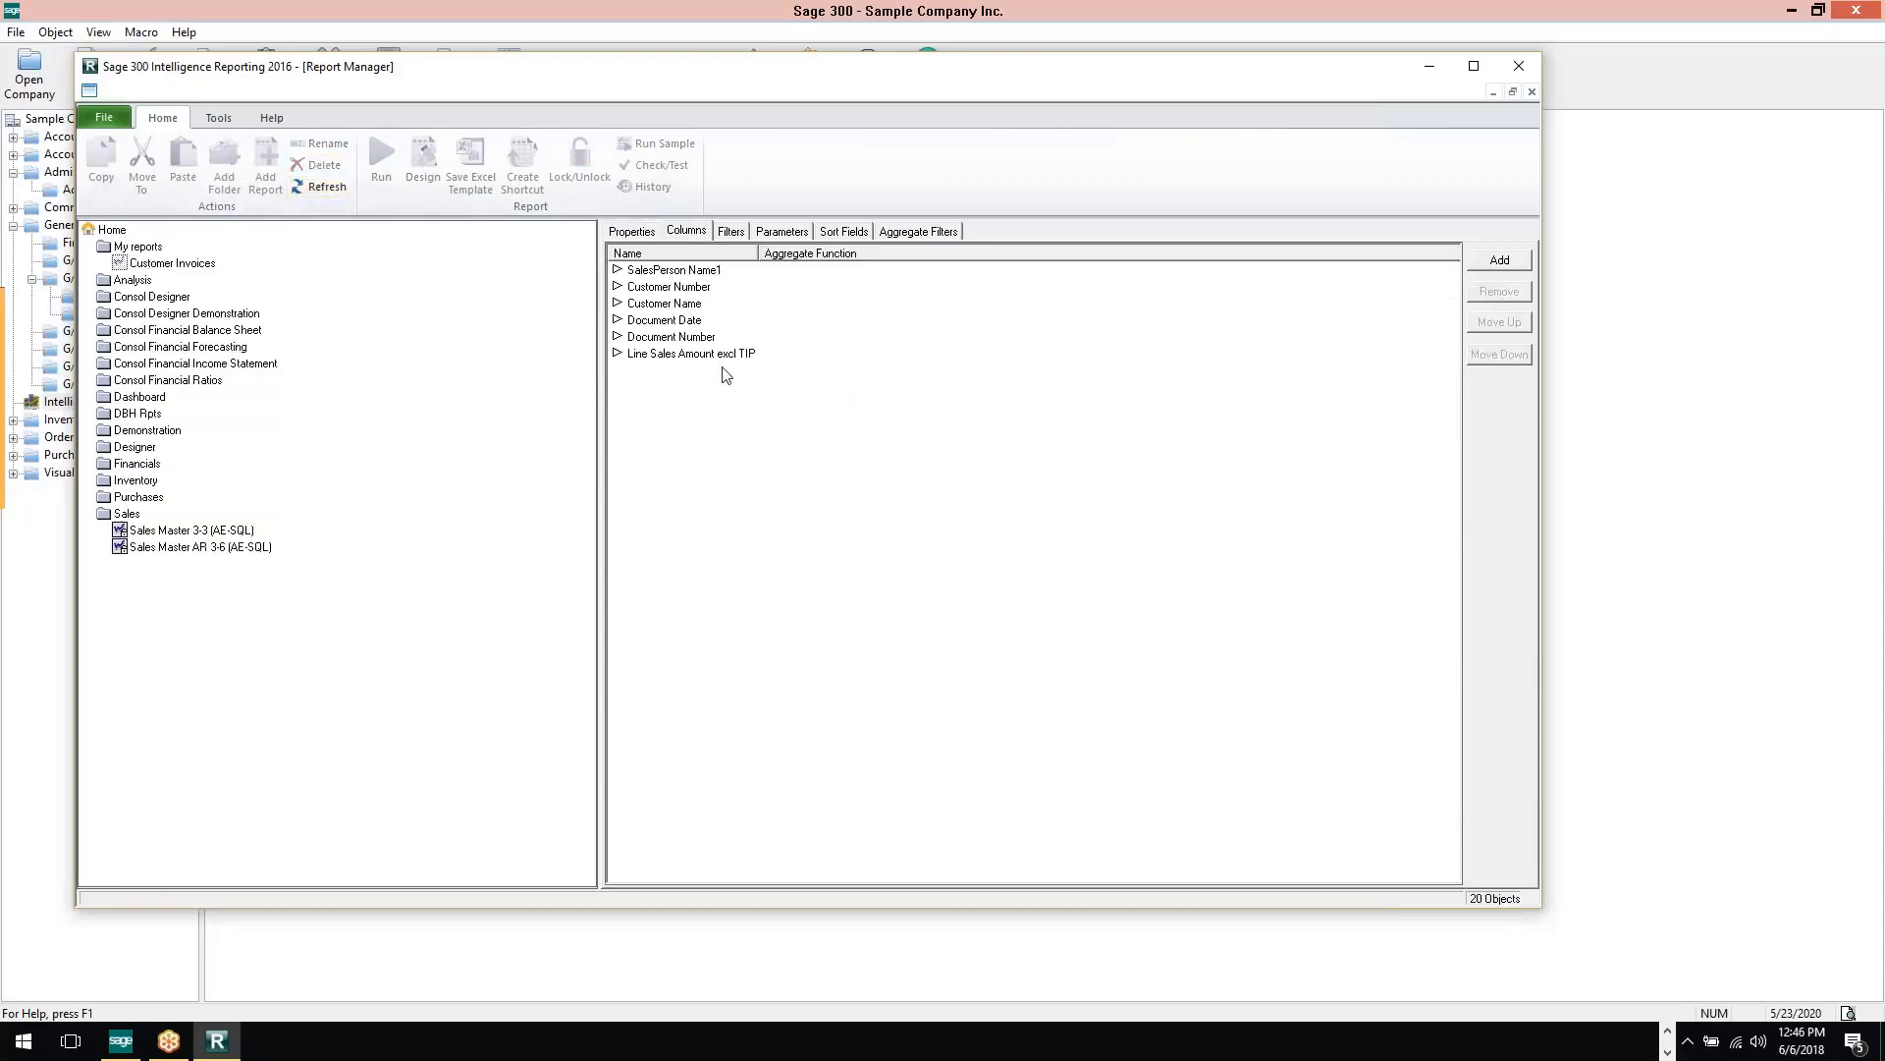
Start a filter on the Customer Invoices report with Line Sales Amount excl TIP, Greater Than, and comparison value 0.00
{"action": "left_click", "coordinate": [193, 263]}
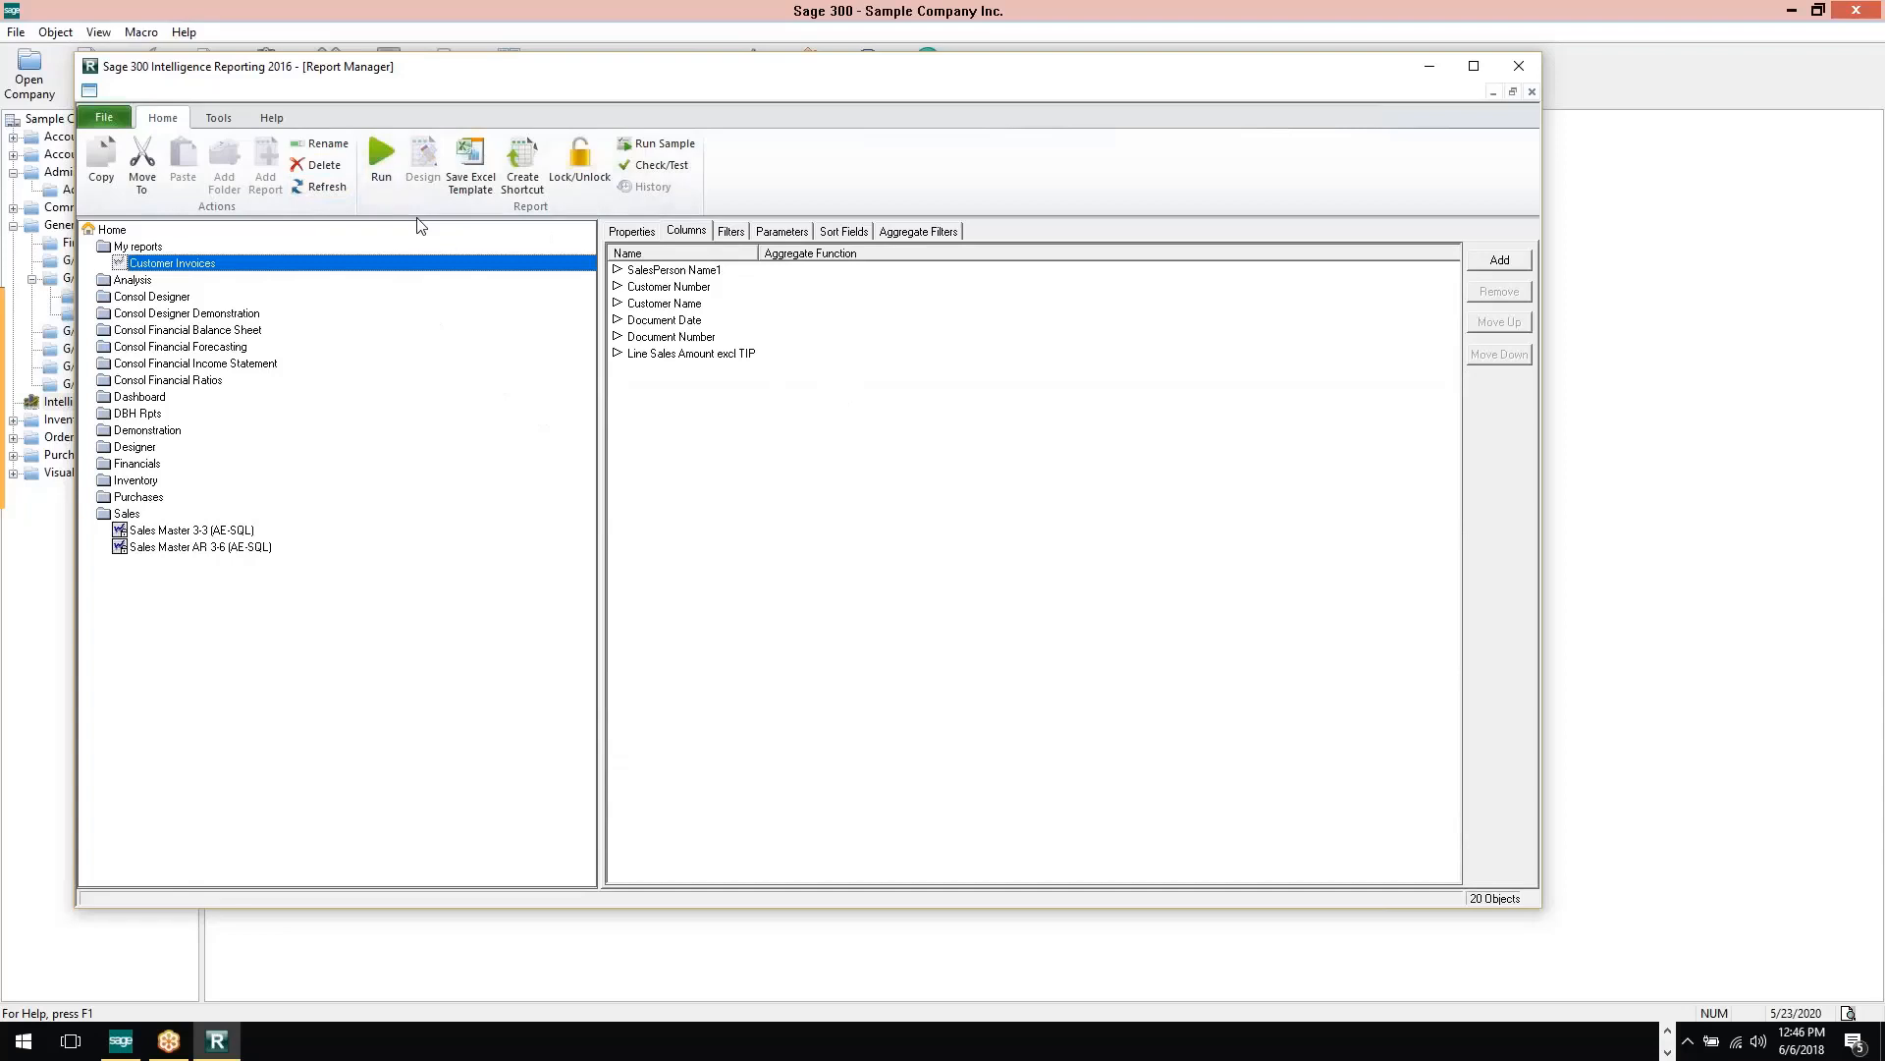
{"action": "left_click", "coordinate": [738, 239]}
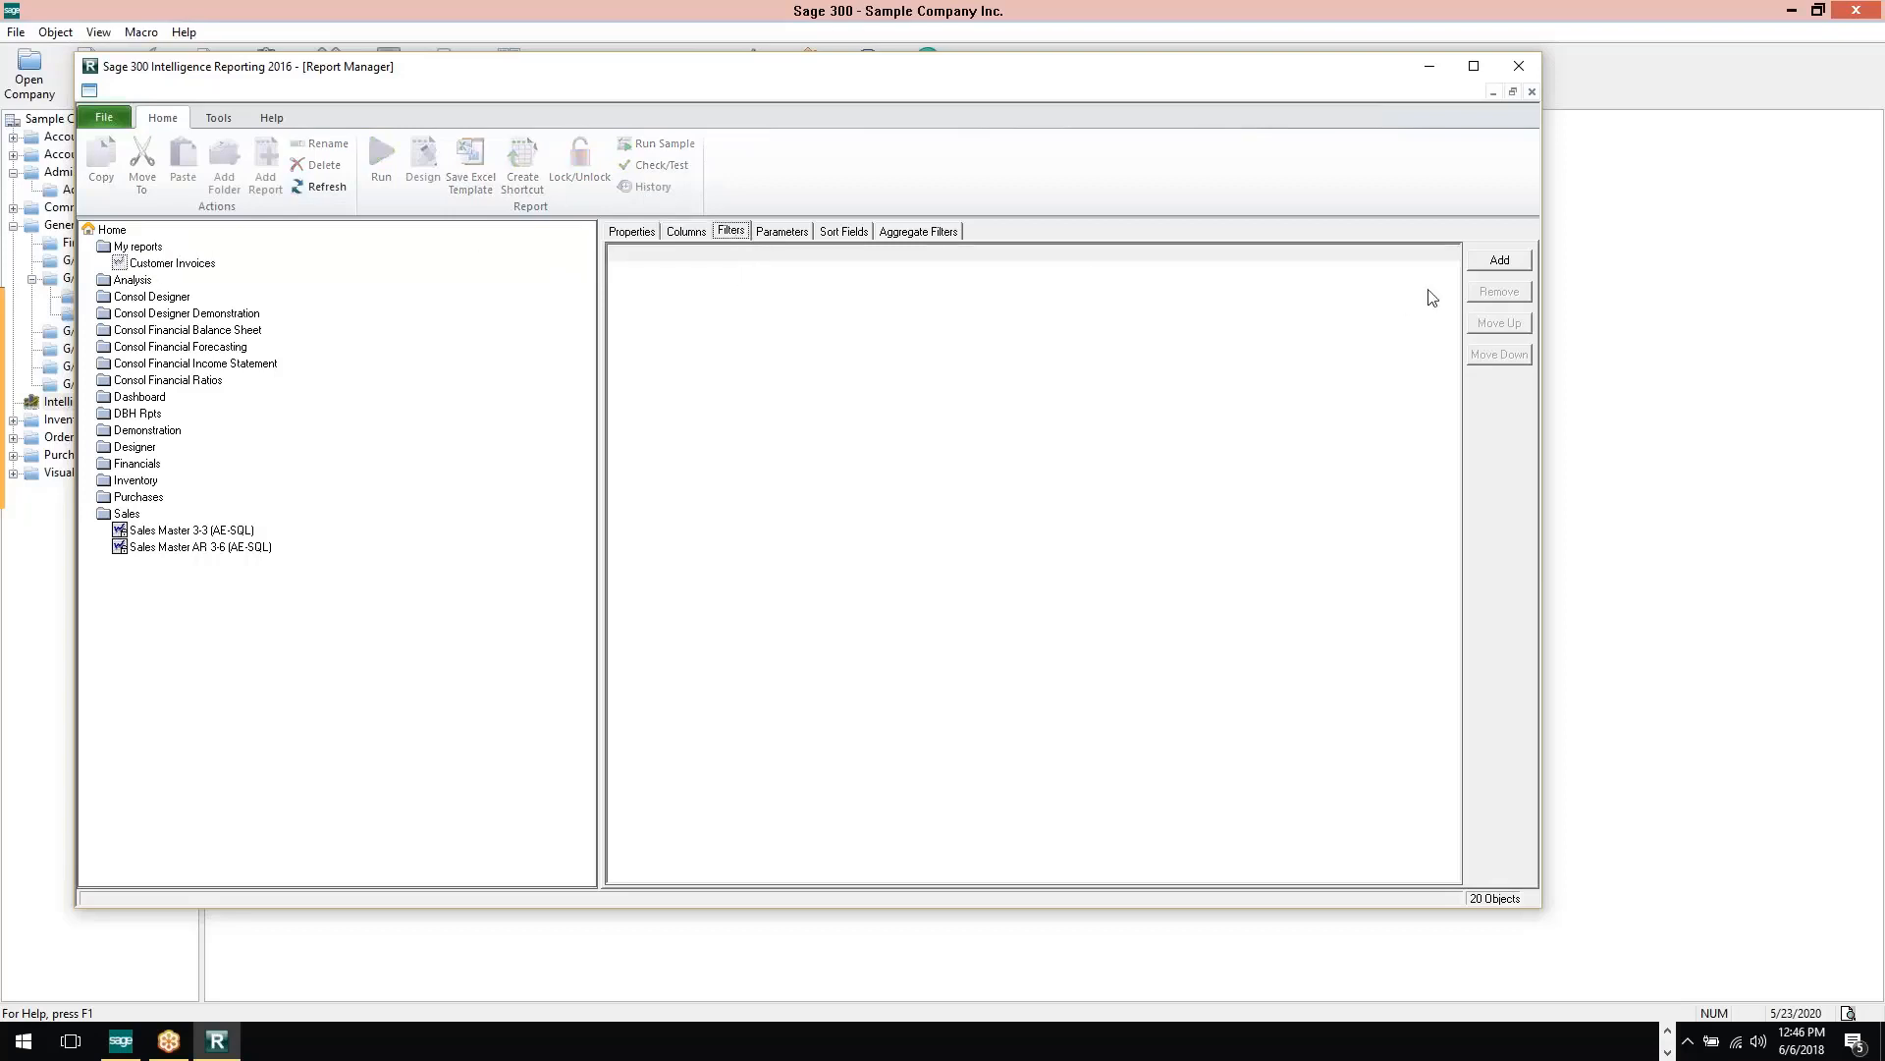
{"action": "left_click", "coordinate": [1498, 263]}
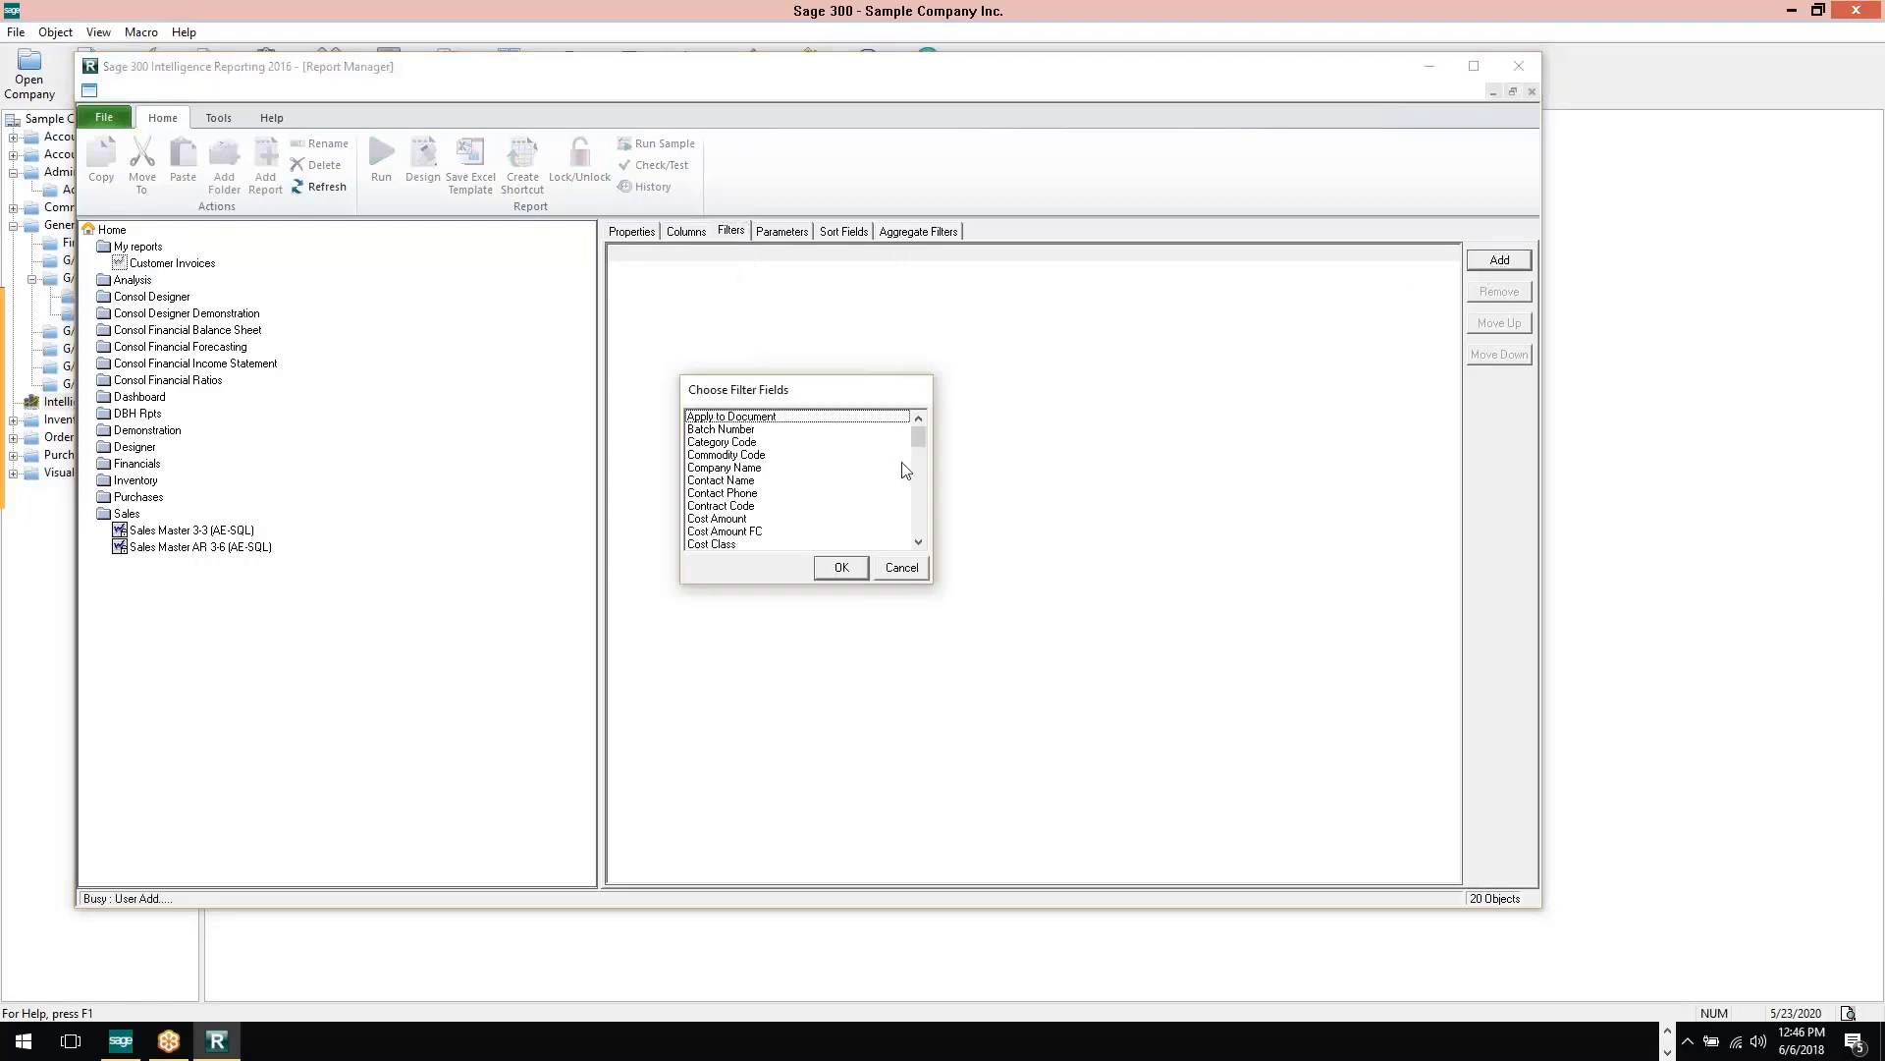
{"action": "left_click_drag", "start_coordinate": [923, 438], "coordinate": [922, 505]}
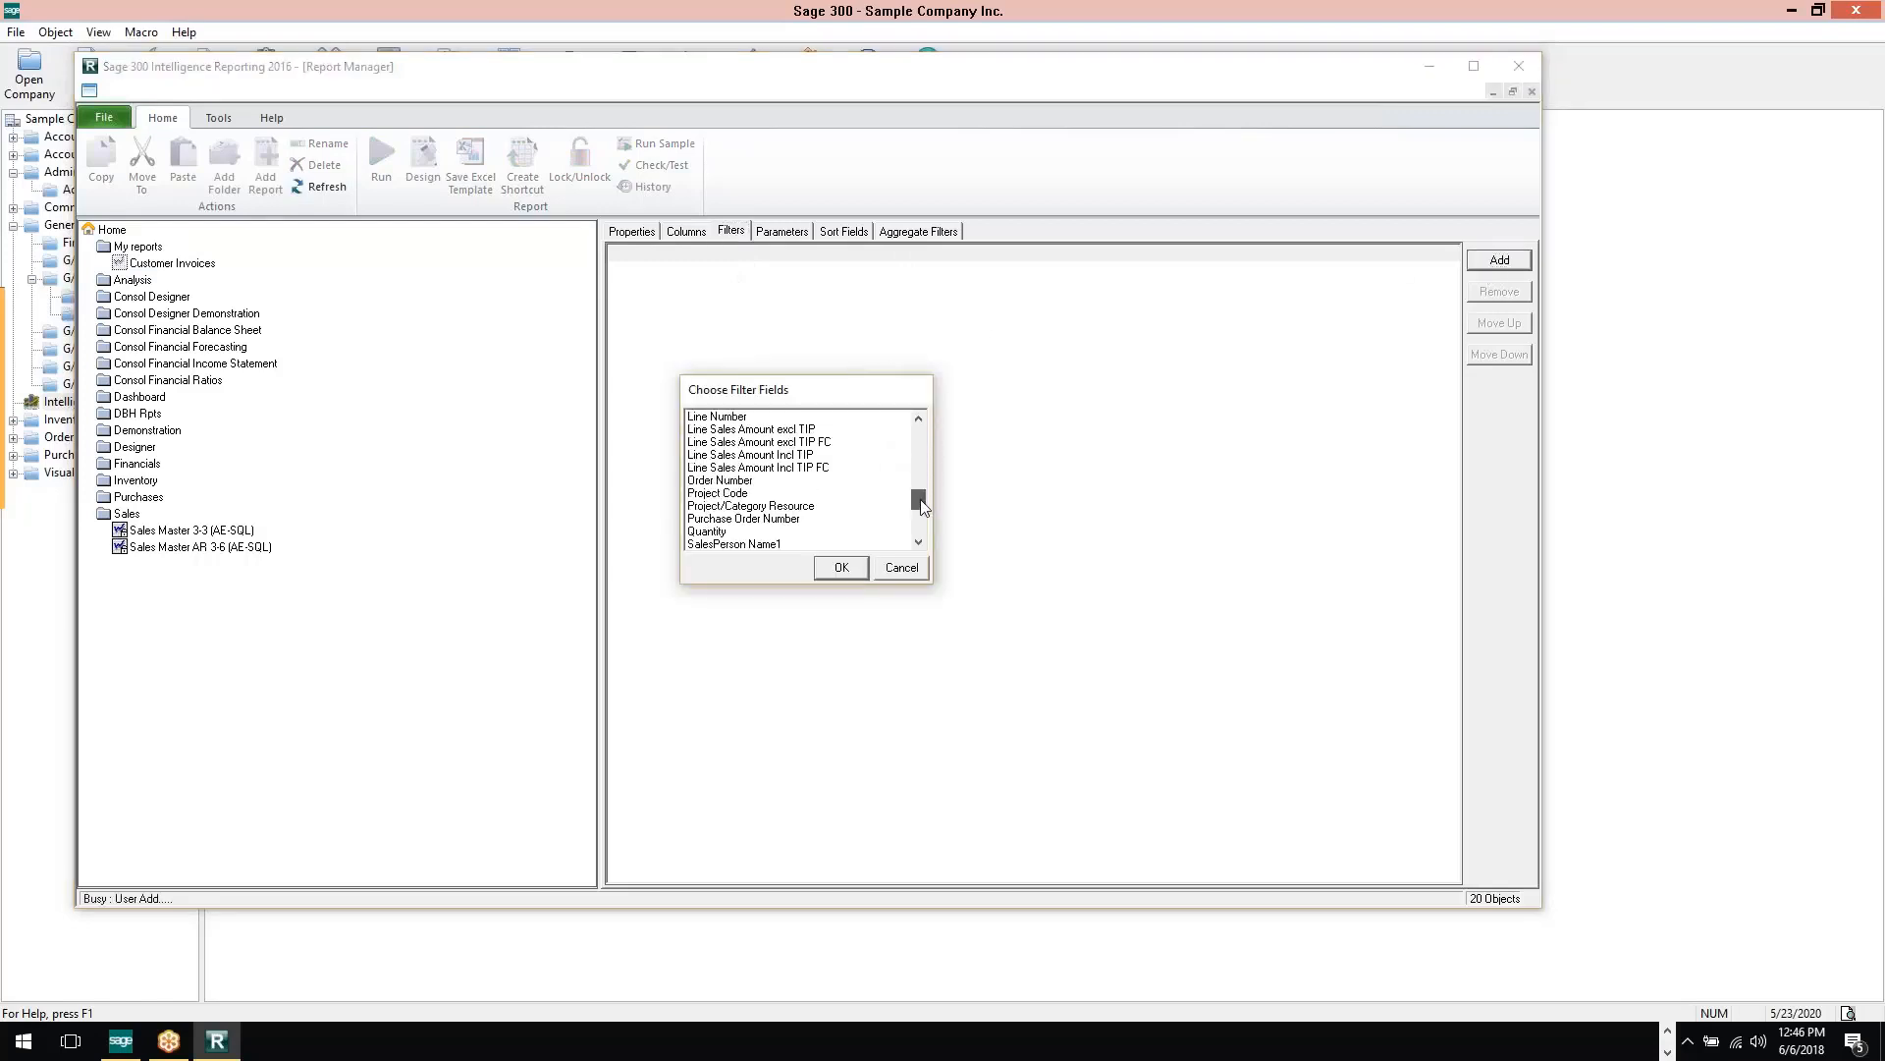
{"action": "left_click", "coordinate": [744, 432]}
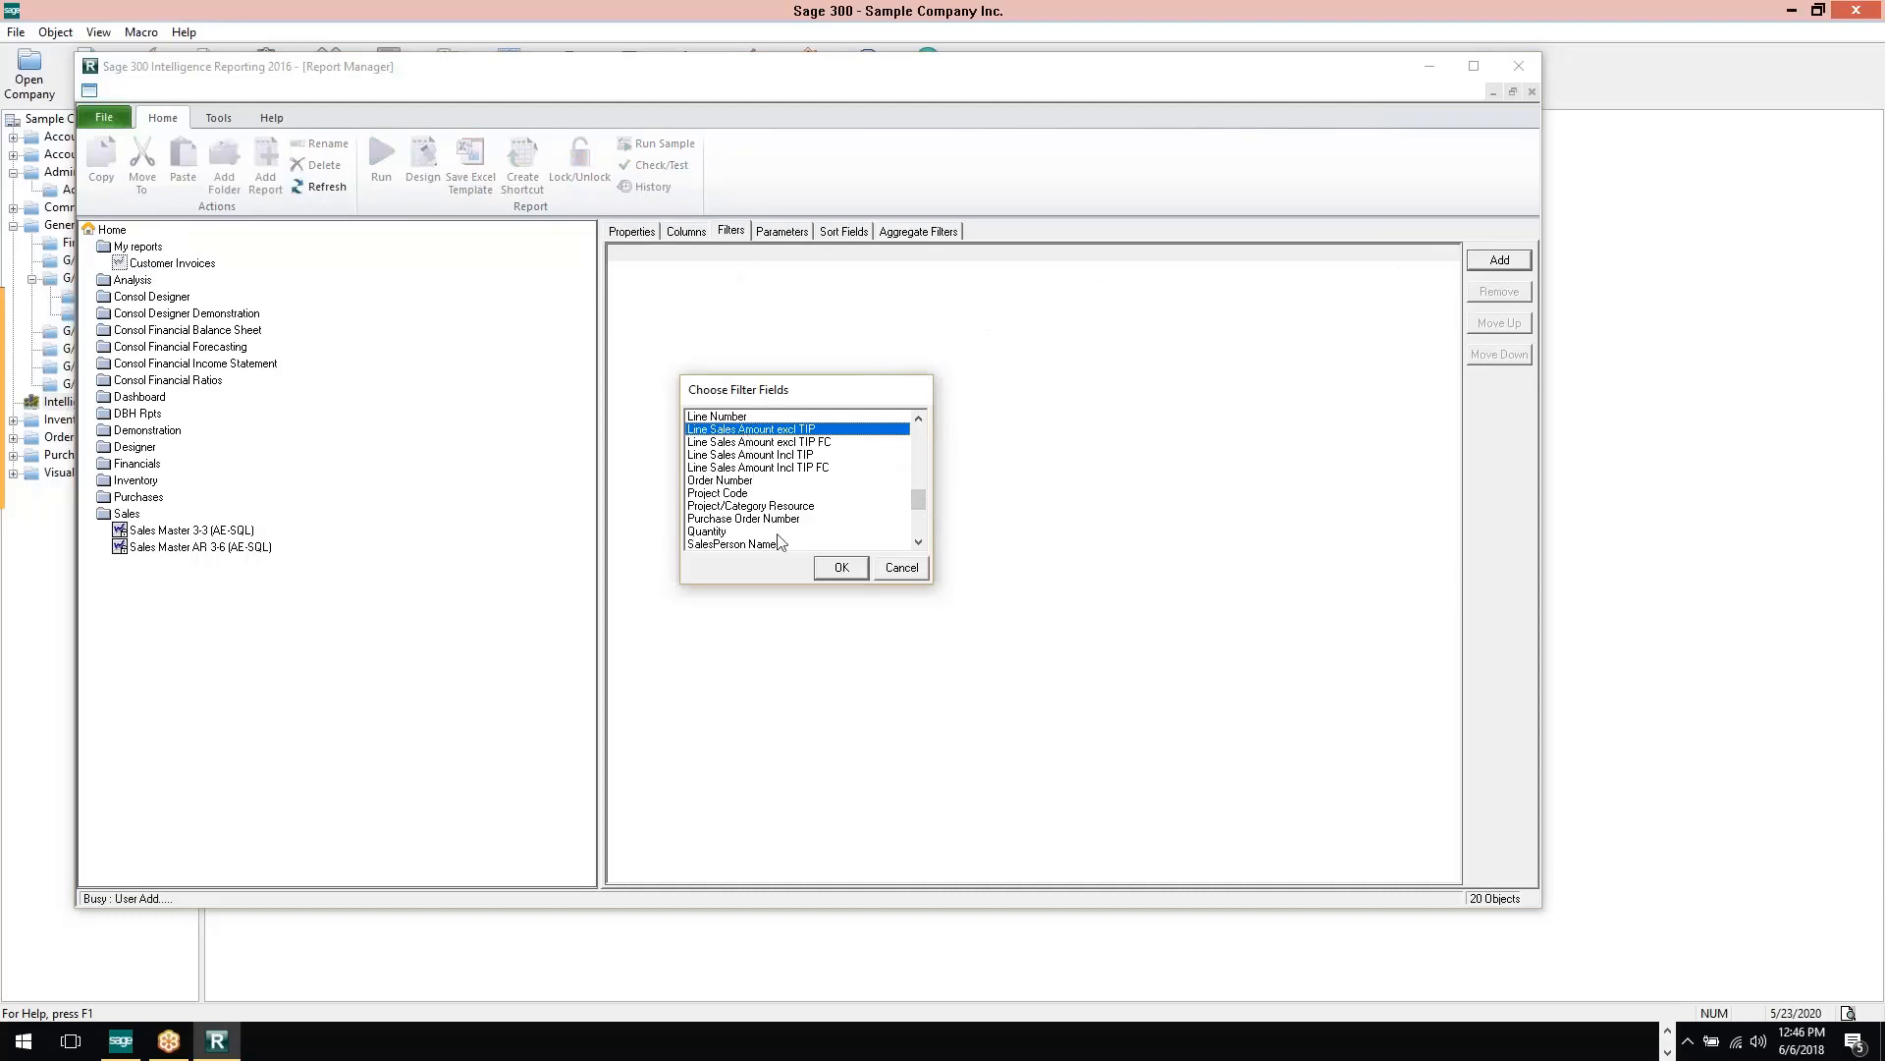
{"action": "left_click", "coordinate": [838, 568]}
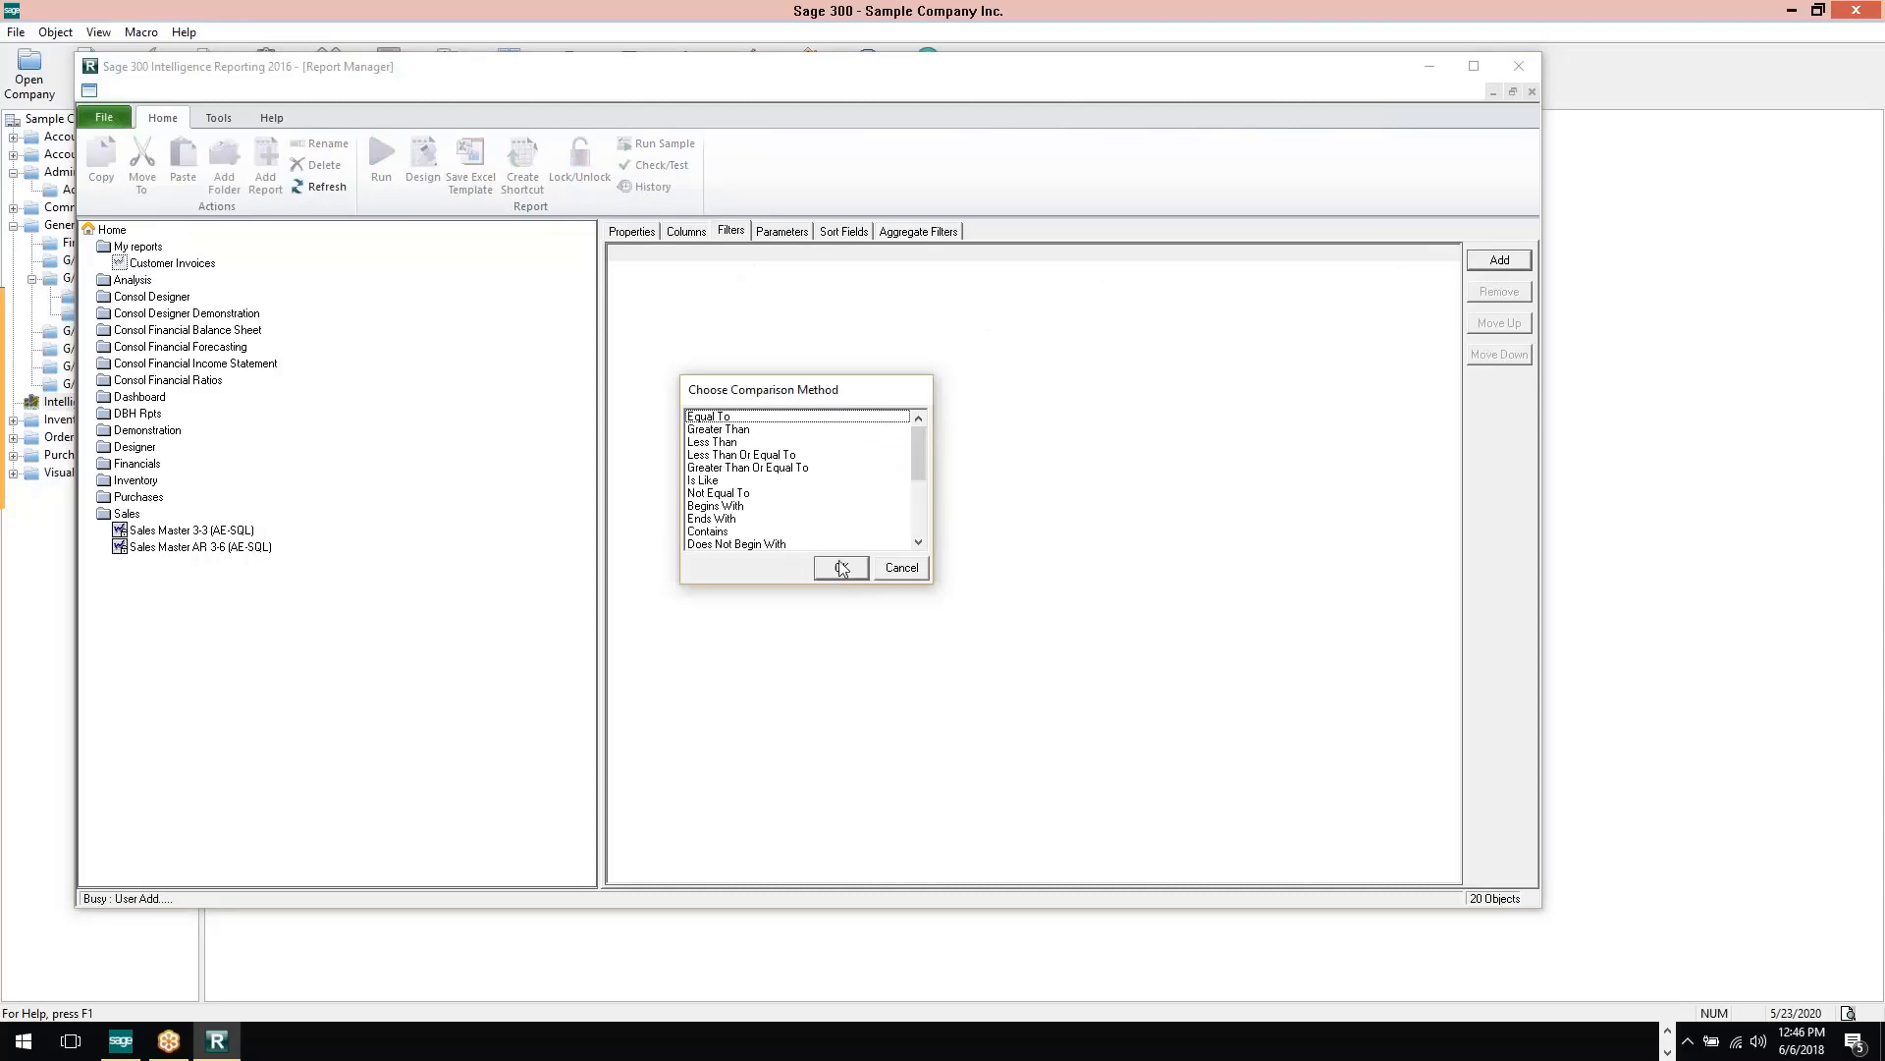
{"action": "left_click", "coordinate": [734, 432]}
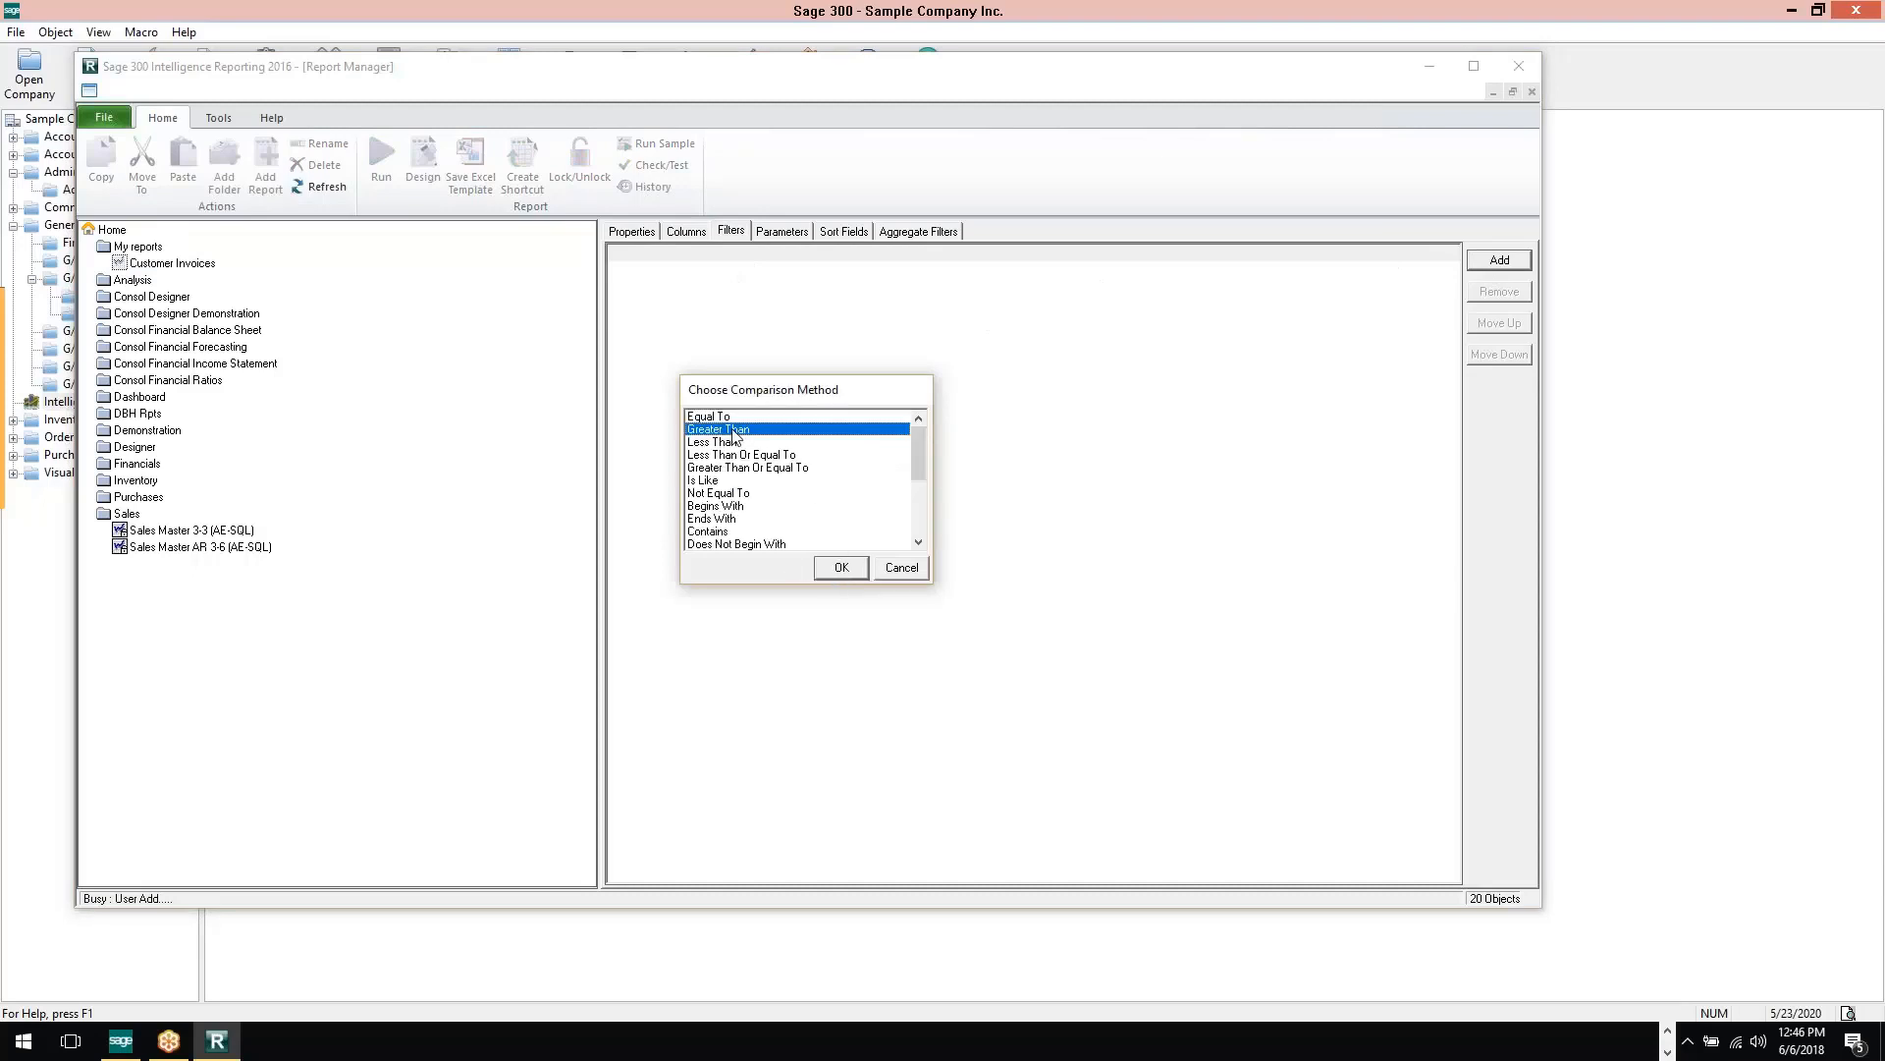
{"action": "left_click", "coordinate": [850, 571]}
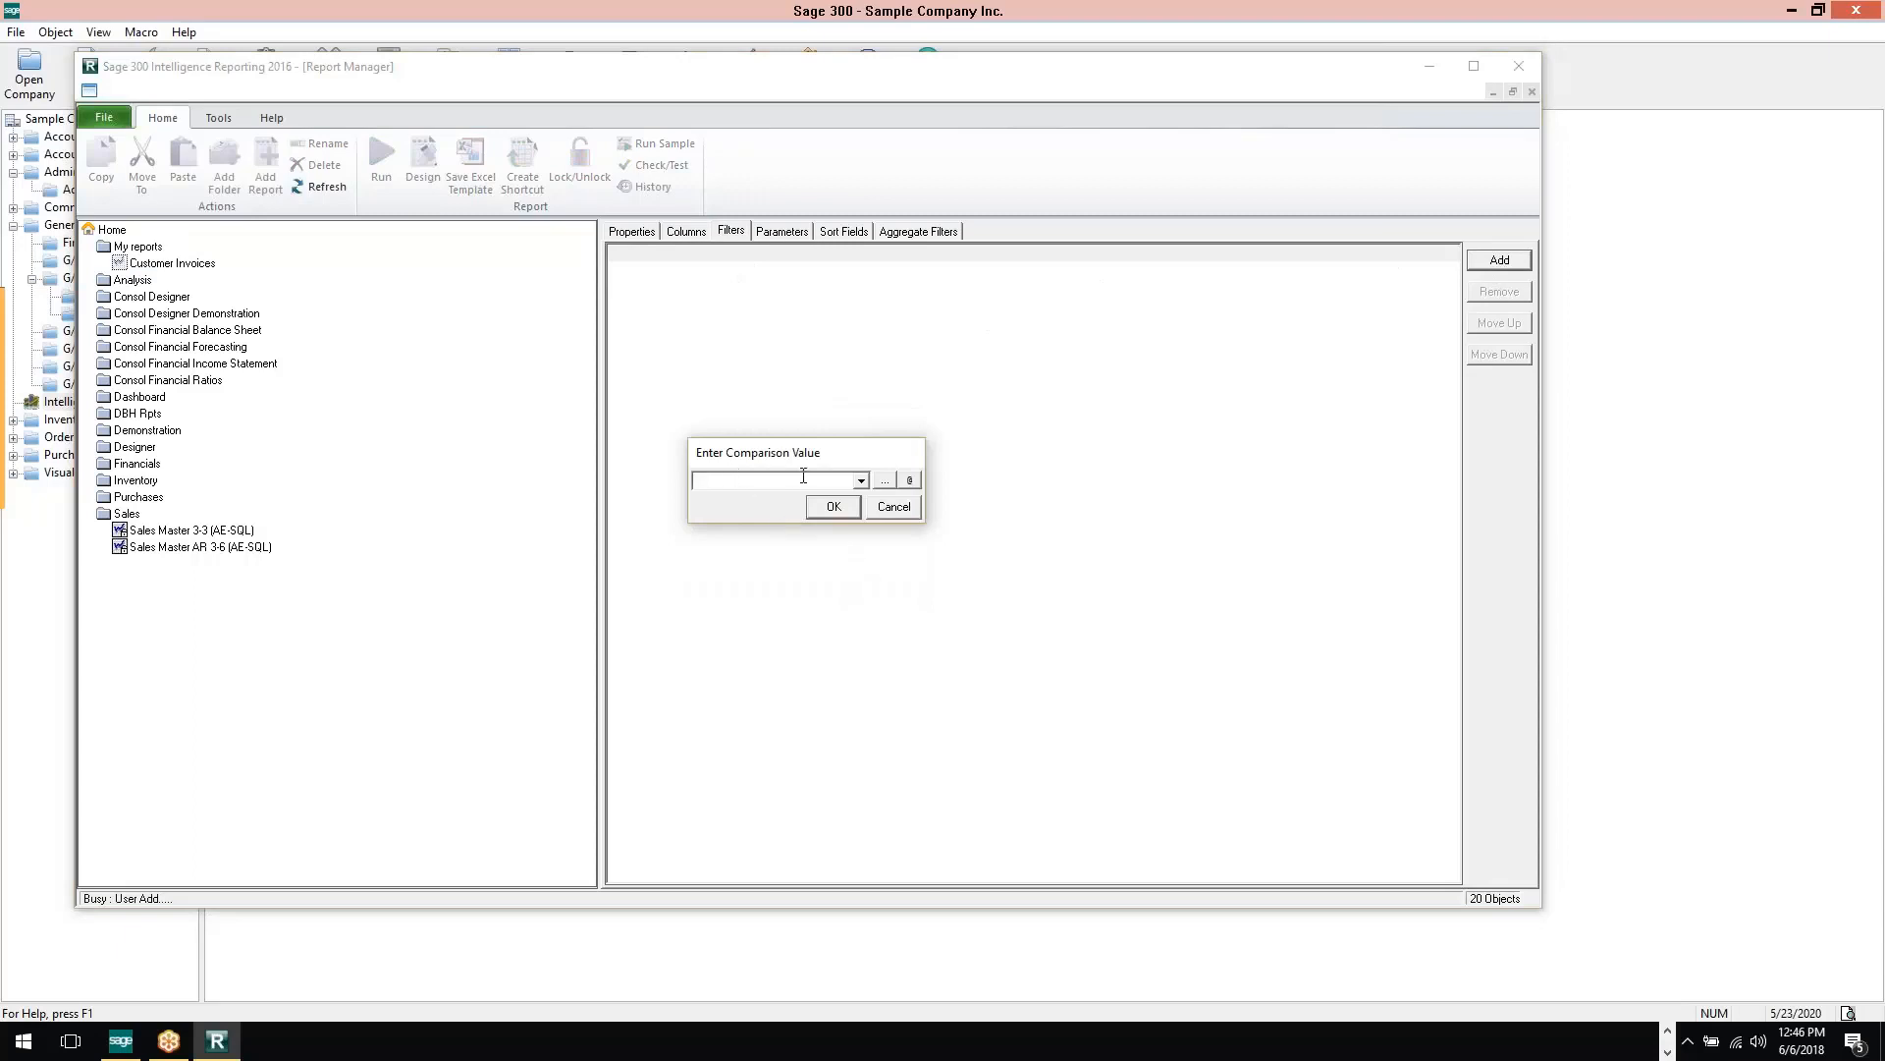
{"action": "type", "text": ".00"}
{"action": "left_click", "coordinate": [909, 481]}
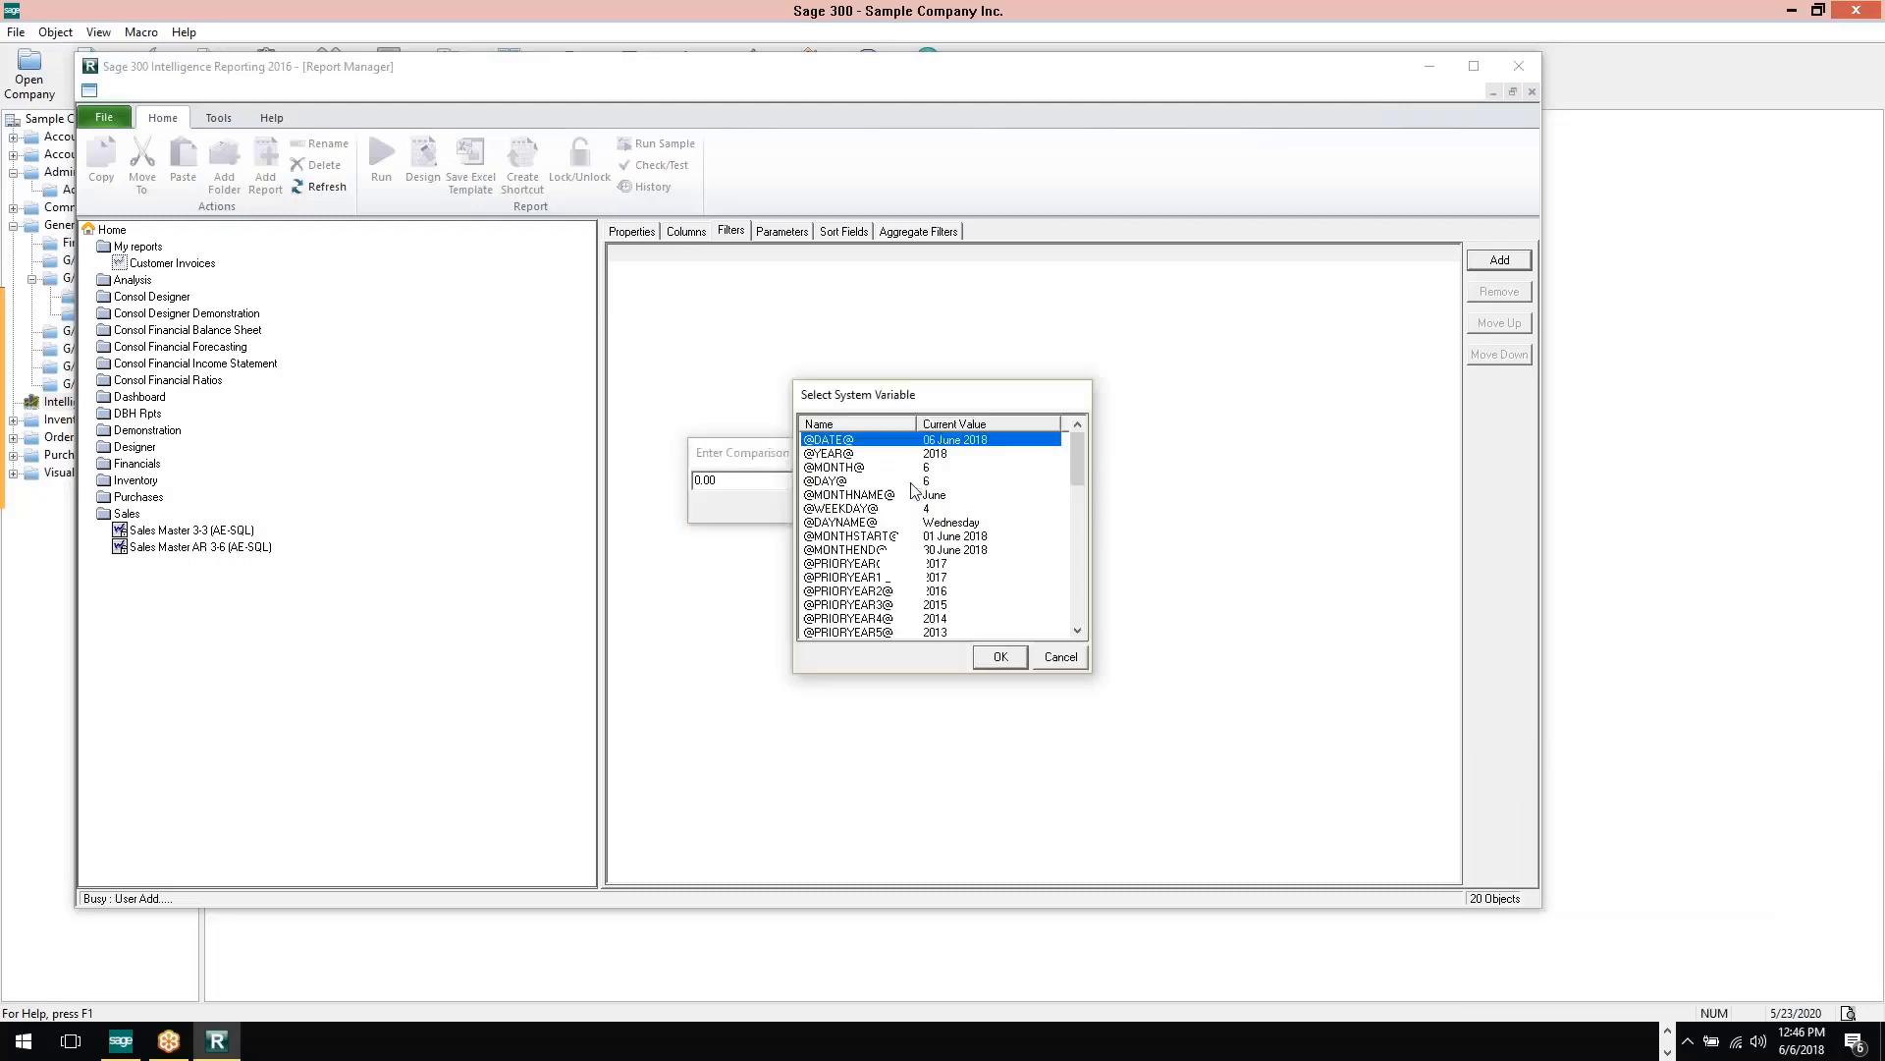
{"action": "left_click_drag", "start_coordinate": [967, 392], "coordinate": [848, 327]}
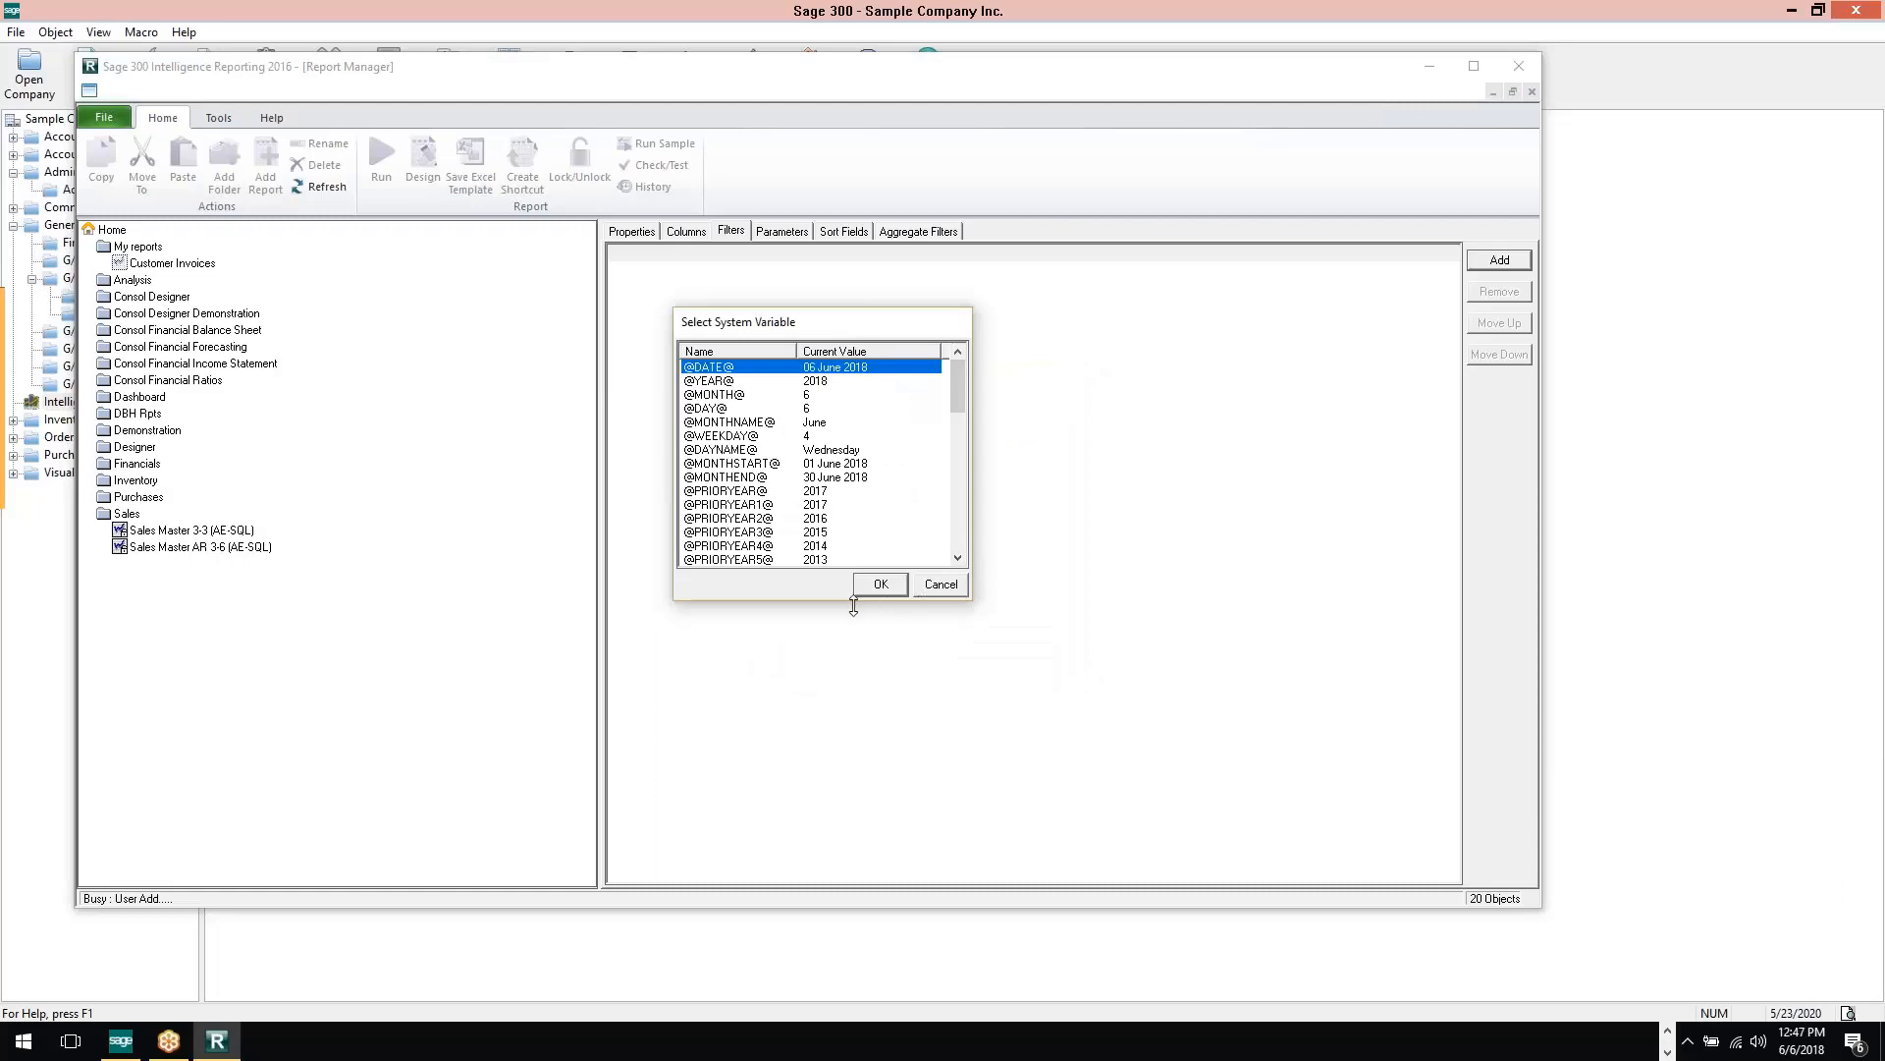
{"action": "left_click_drag", "start_coordinate": [850, 603], "coordinate": [813, 828]}
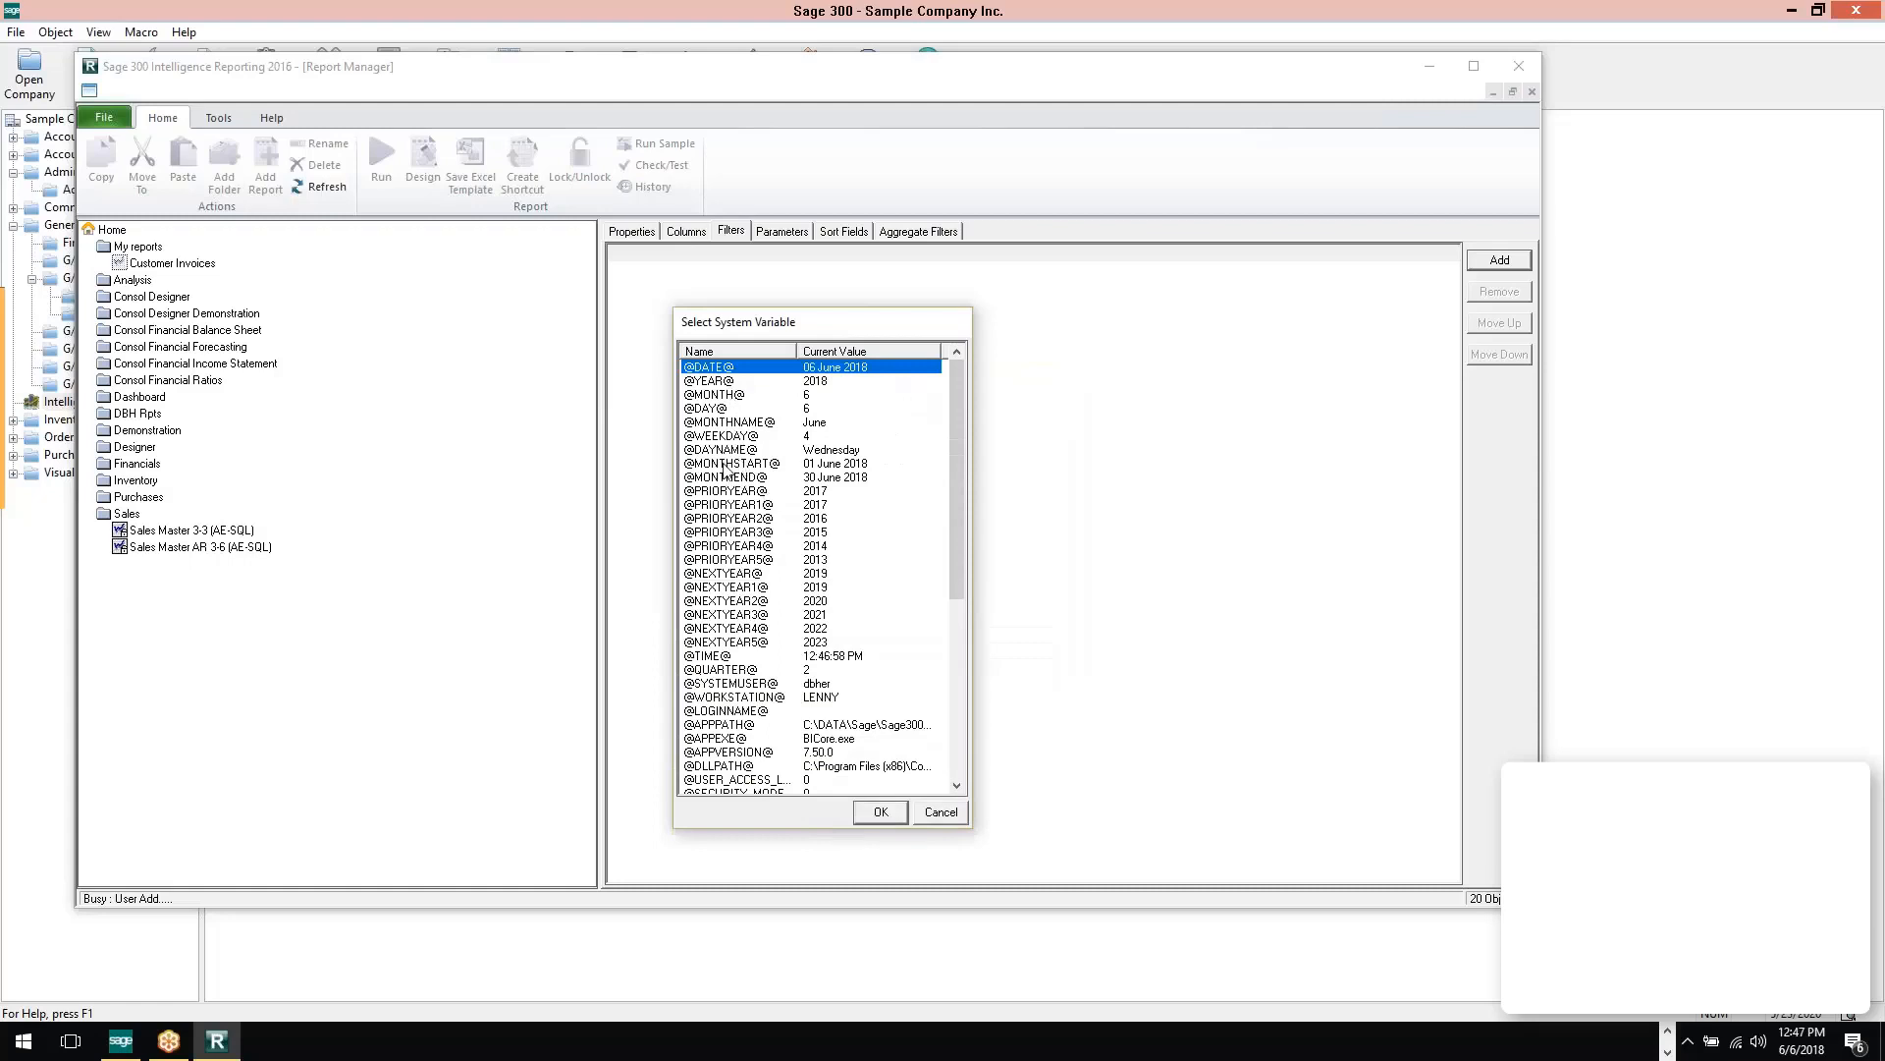
{"action": "left_click", "coordinate": [723, 464]}
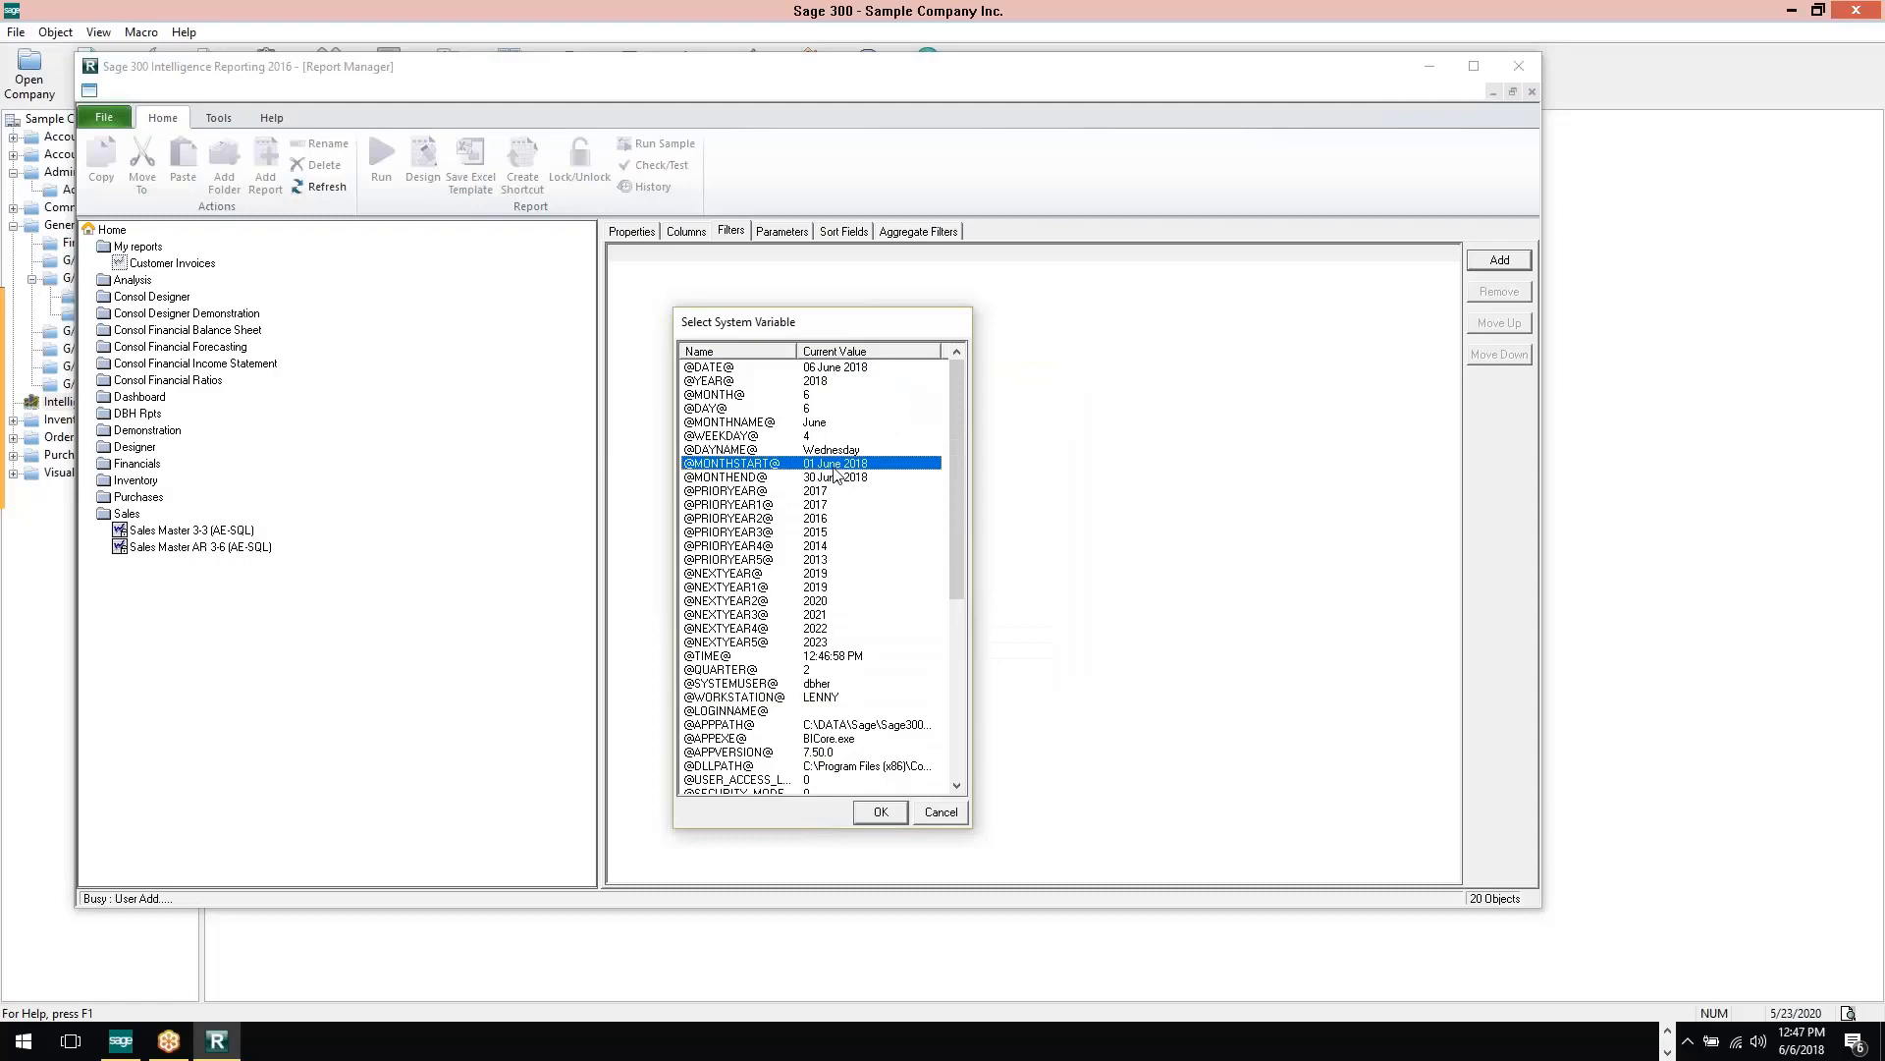
{"action": "left_click", "coordinate": [949, 818]}
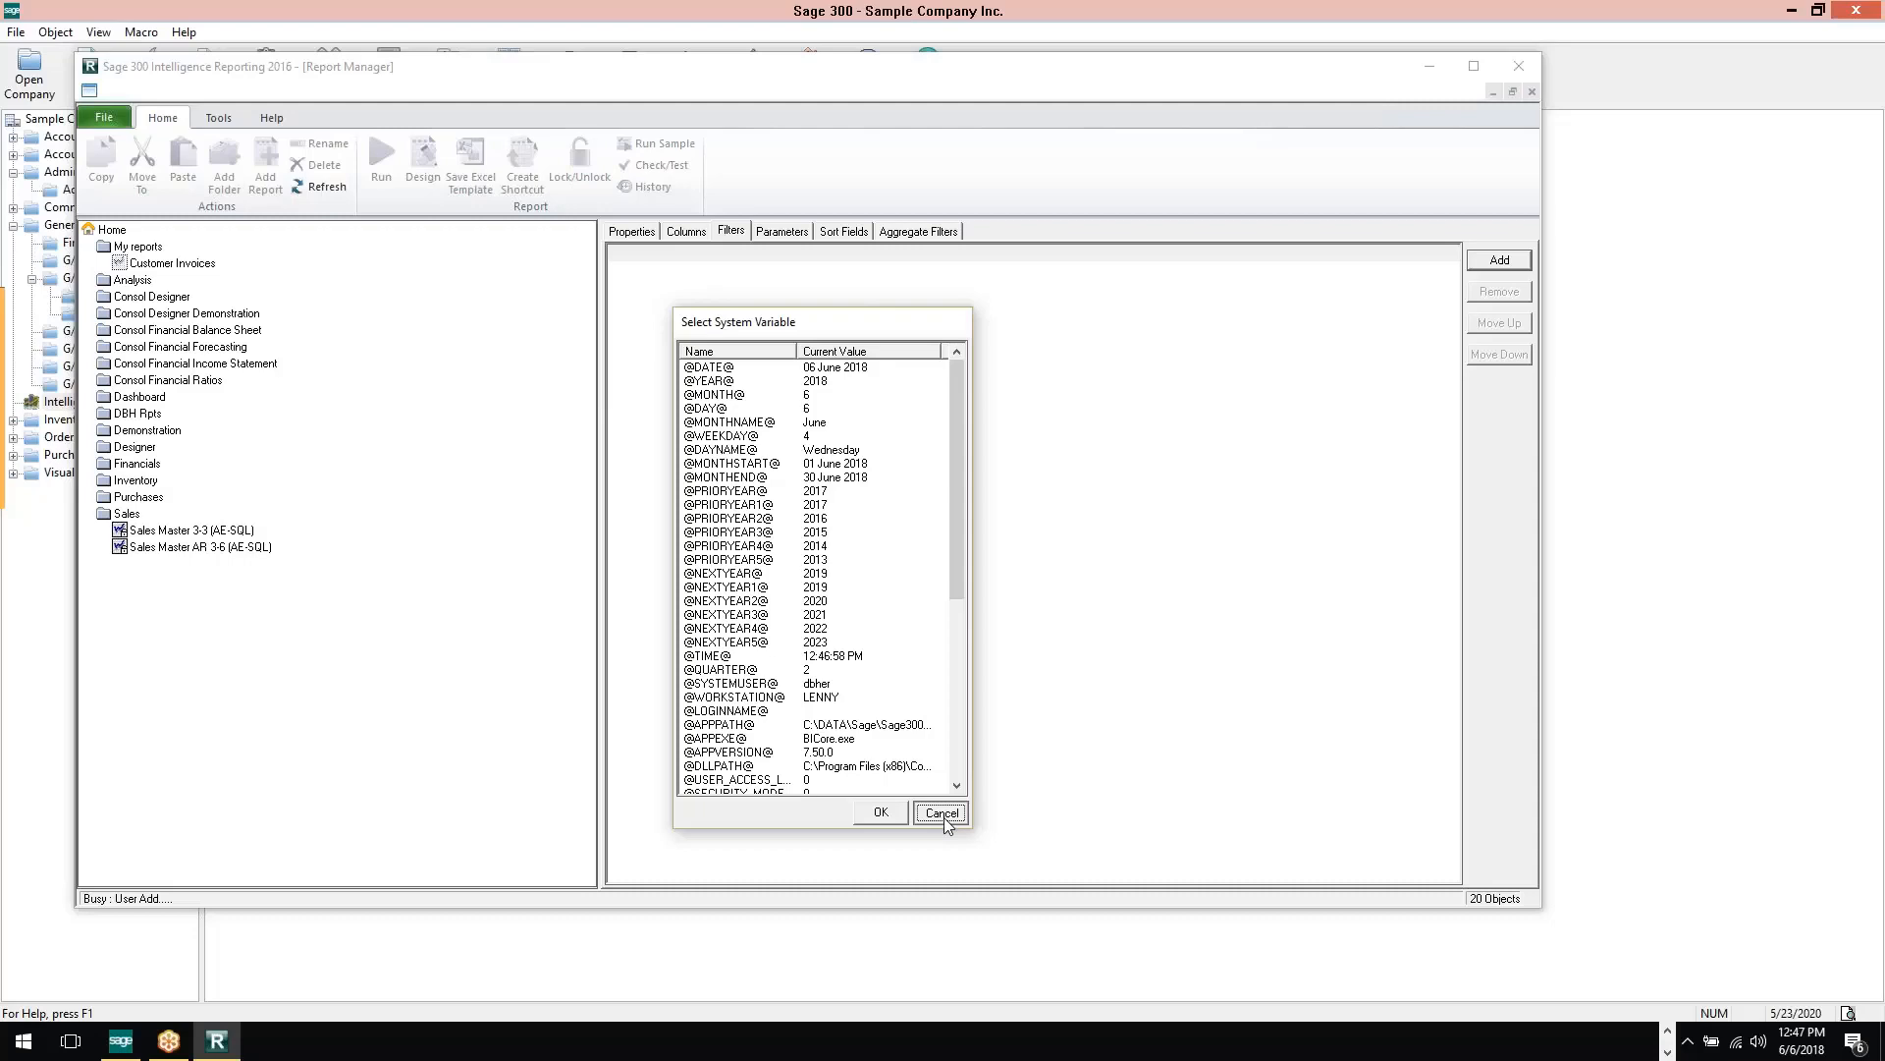
{"action": "left_click", "coordinate": [941, 813]}
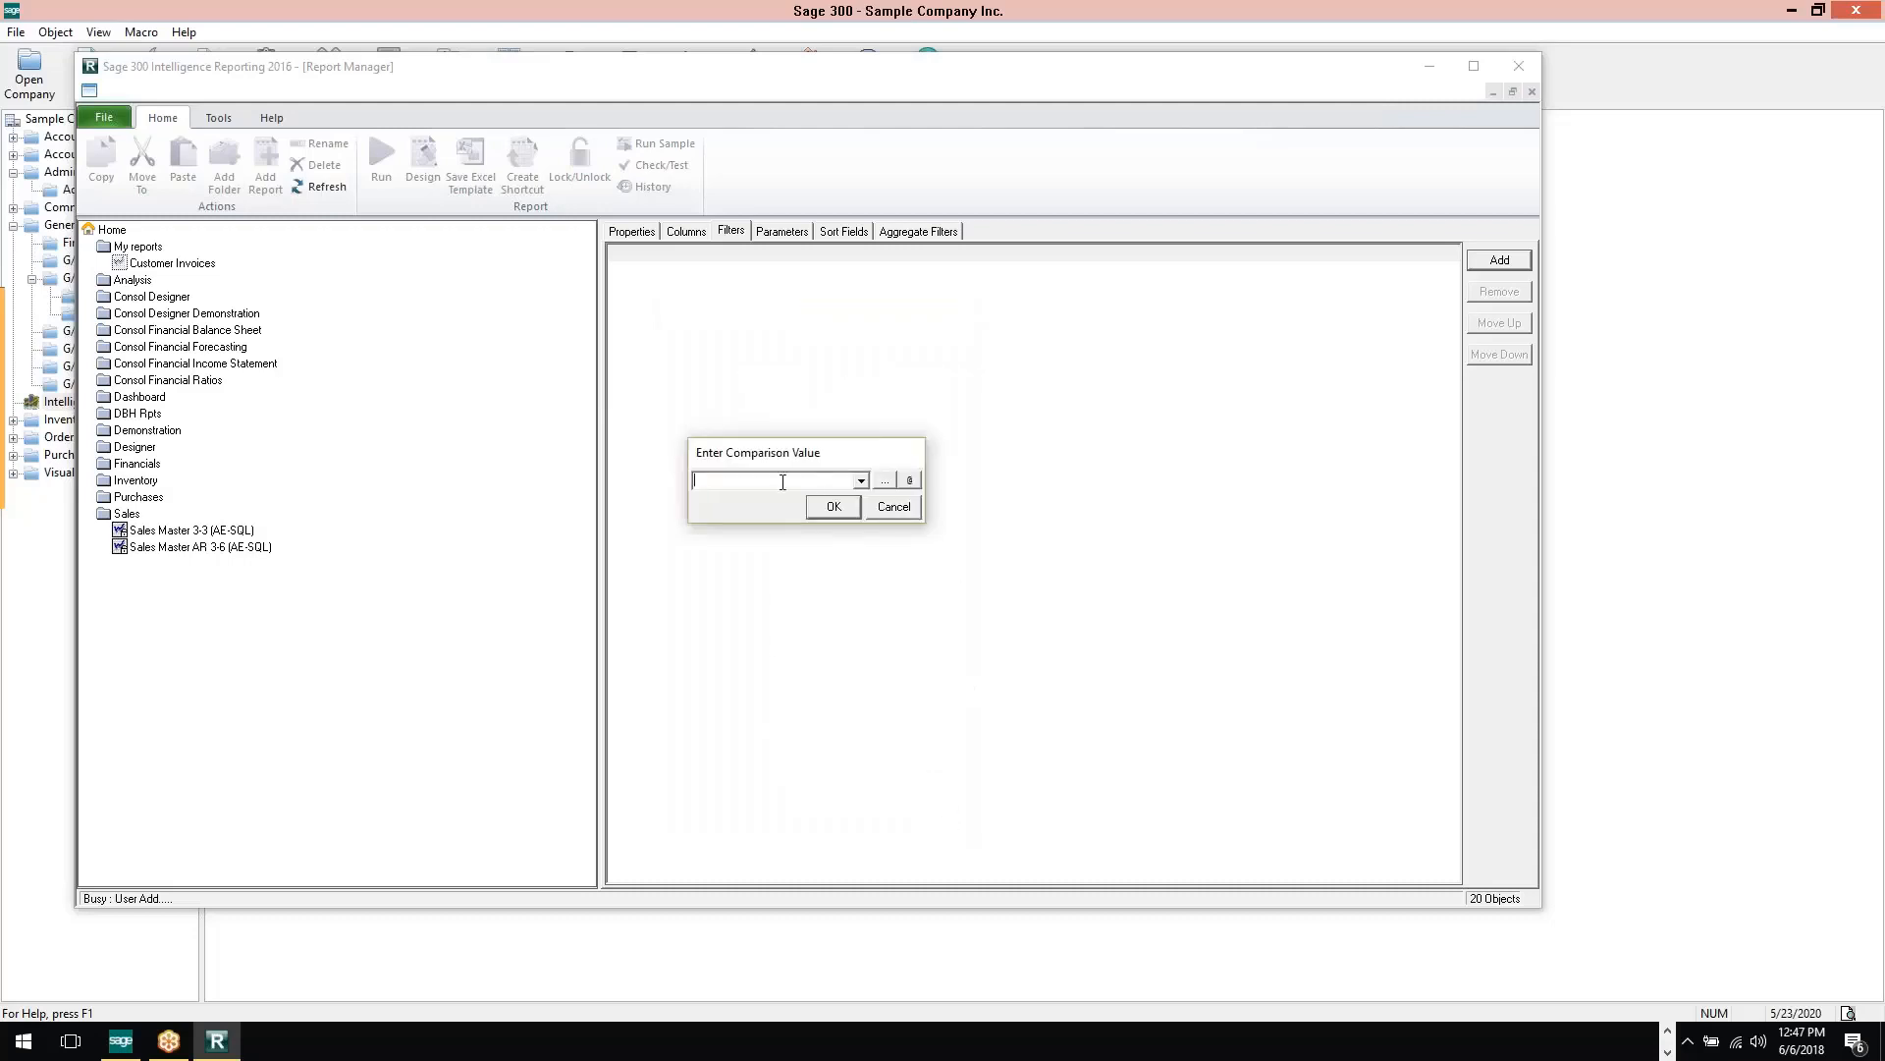
Set the filter's comparison value to 0.00 and add the filter to the report
{"action": "type", "text": "0.00"}
{"action": "left_click", "coordinate": [837, 505]}
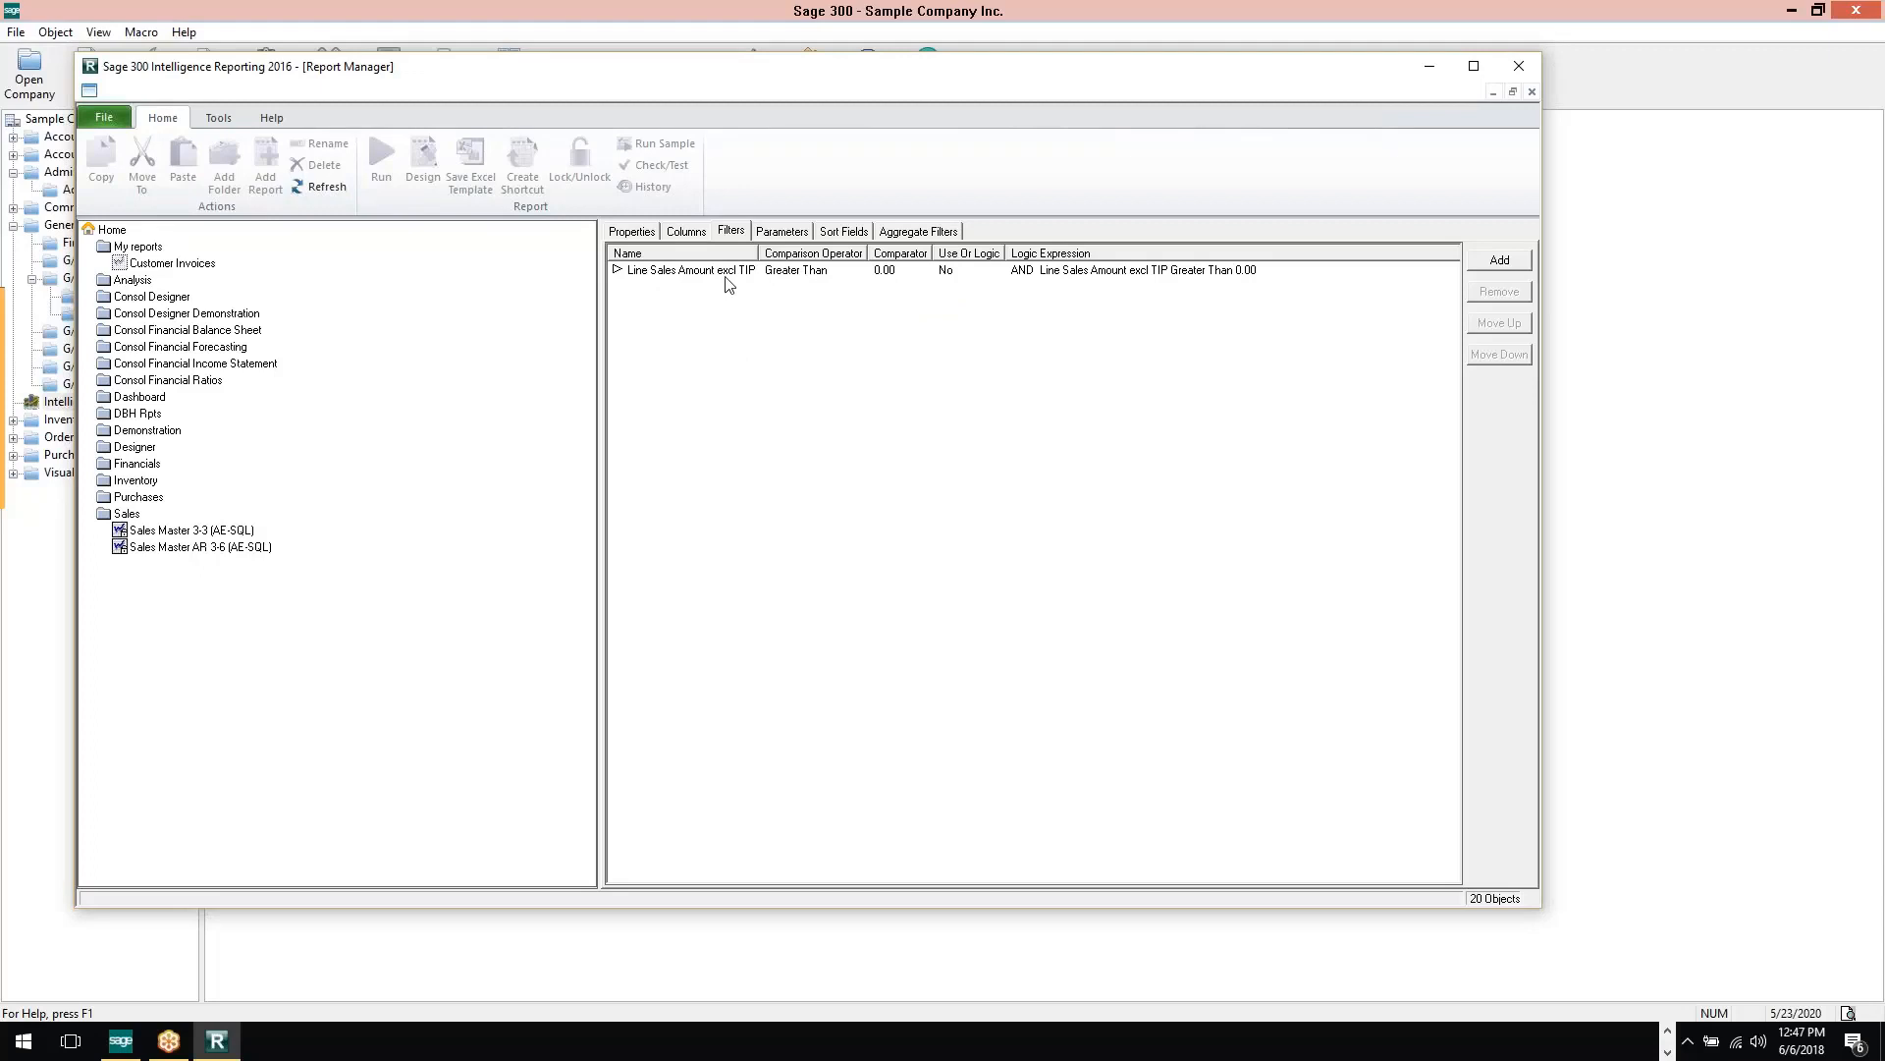
Start a new report parameter on SalesPerson Name1 with the Equal To comparison method
{"action": "left_click", "coordinate": [793, 236]}
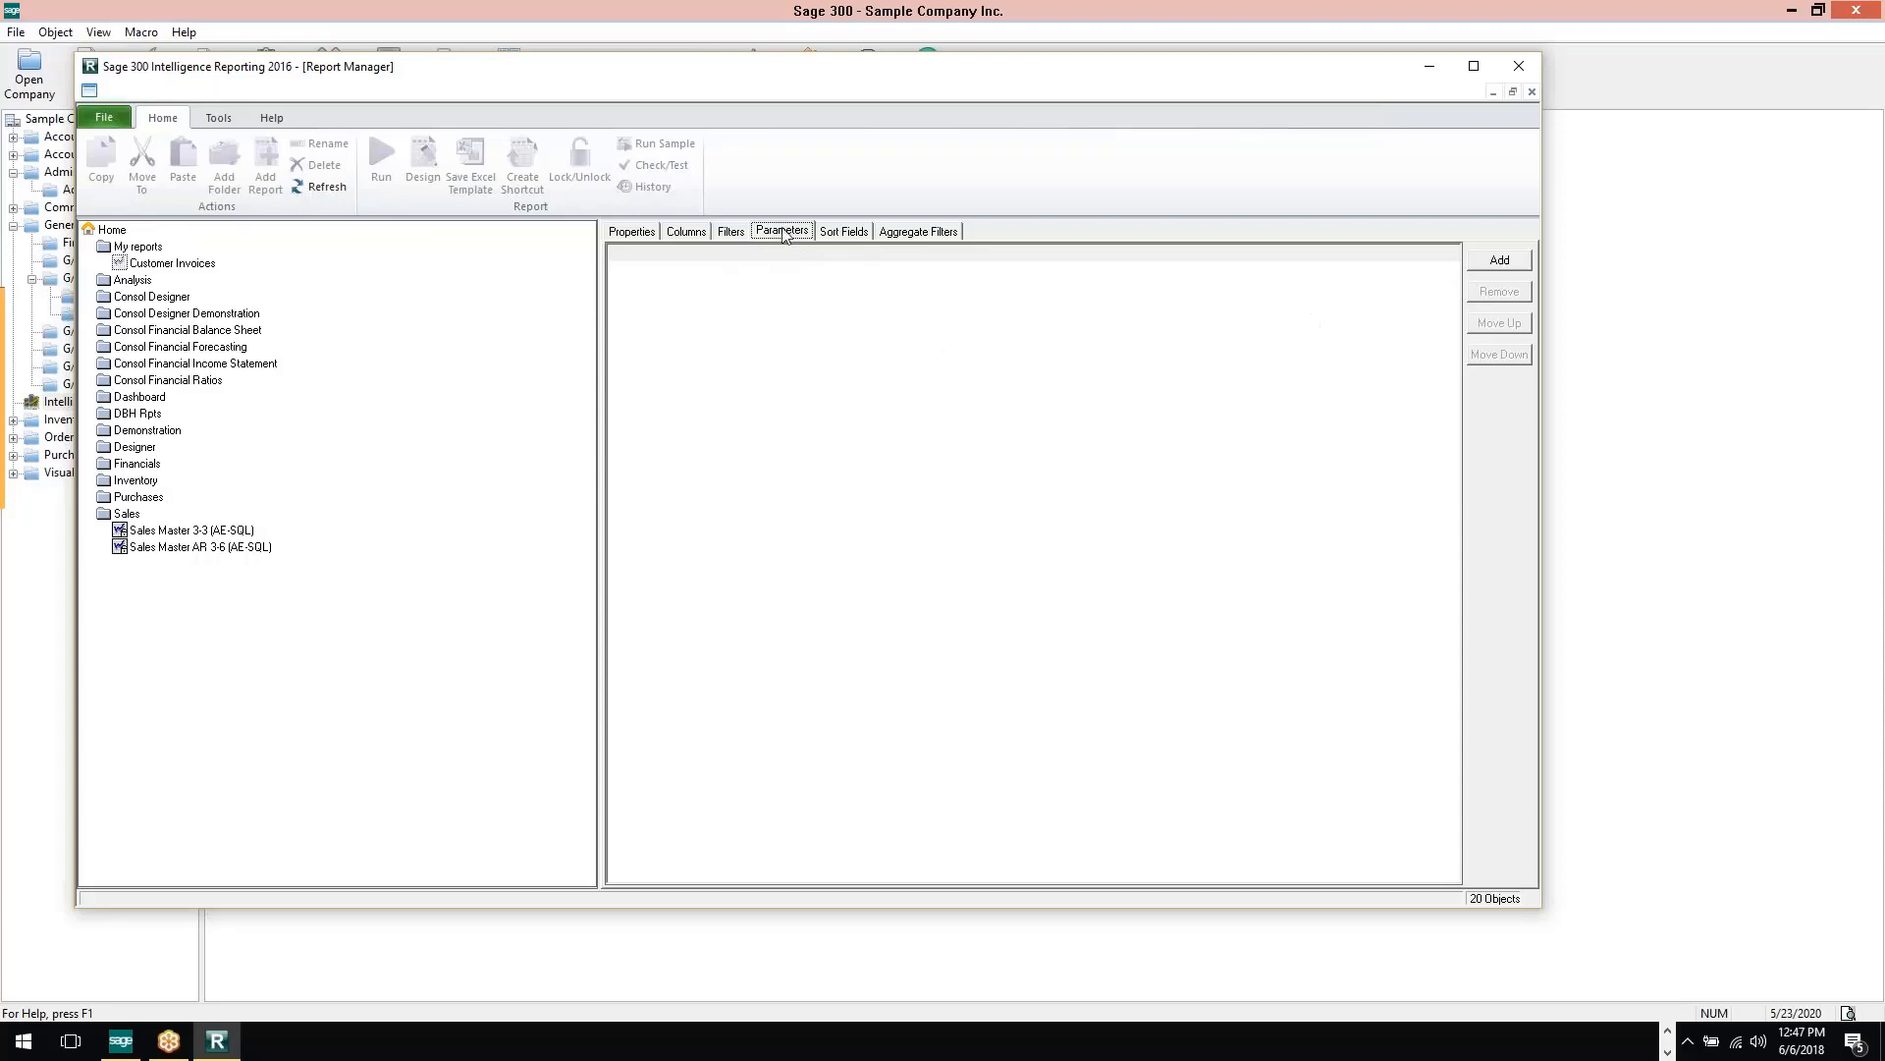
{"action": "left_click", "coordinate": [1512, 262]}
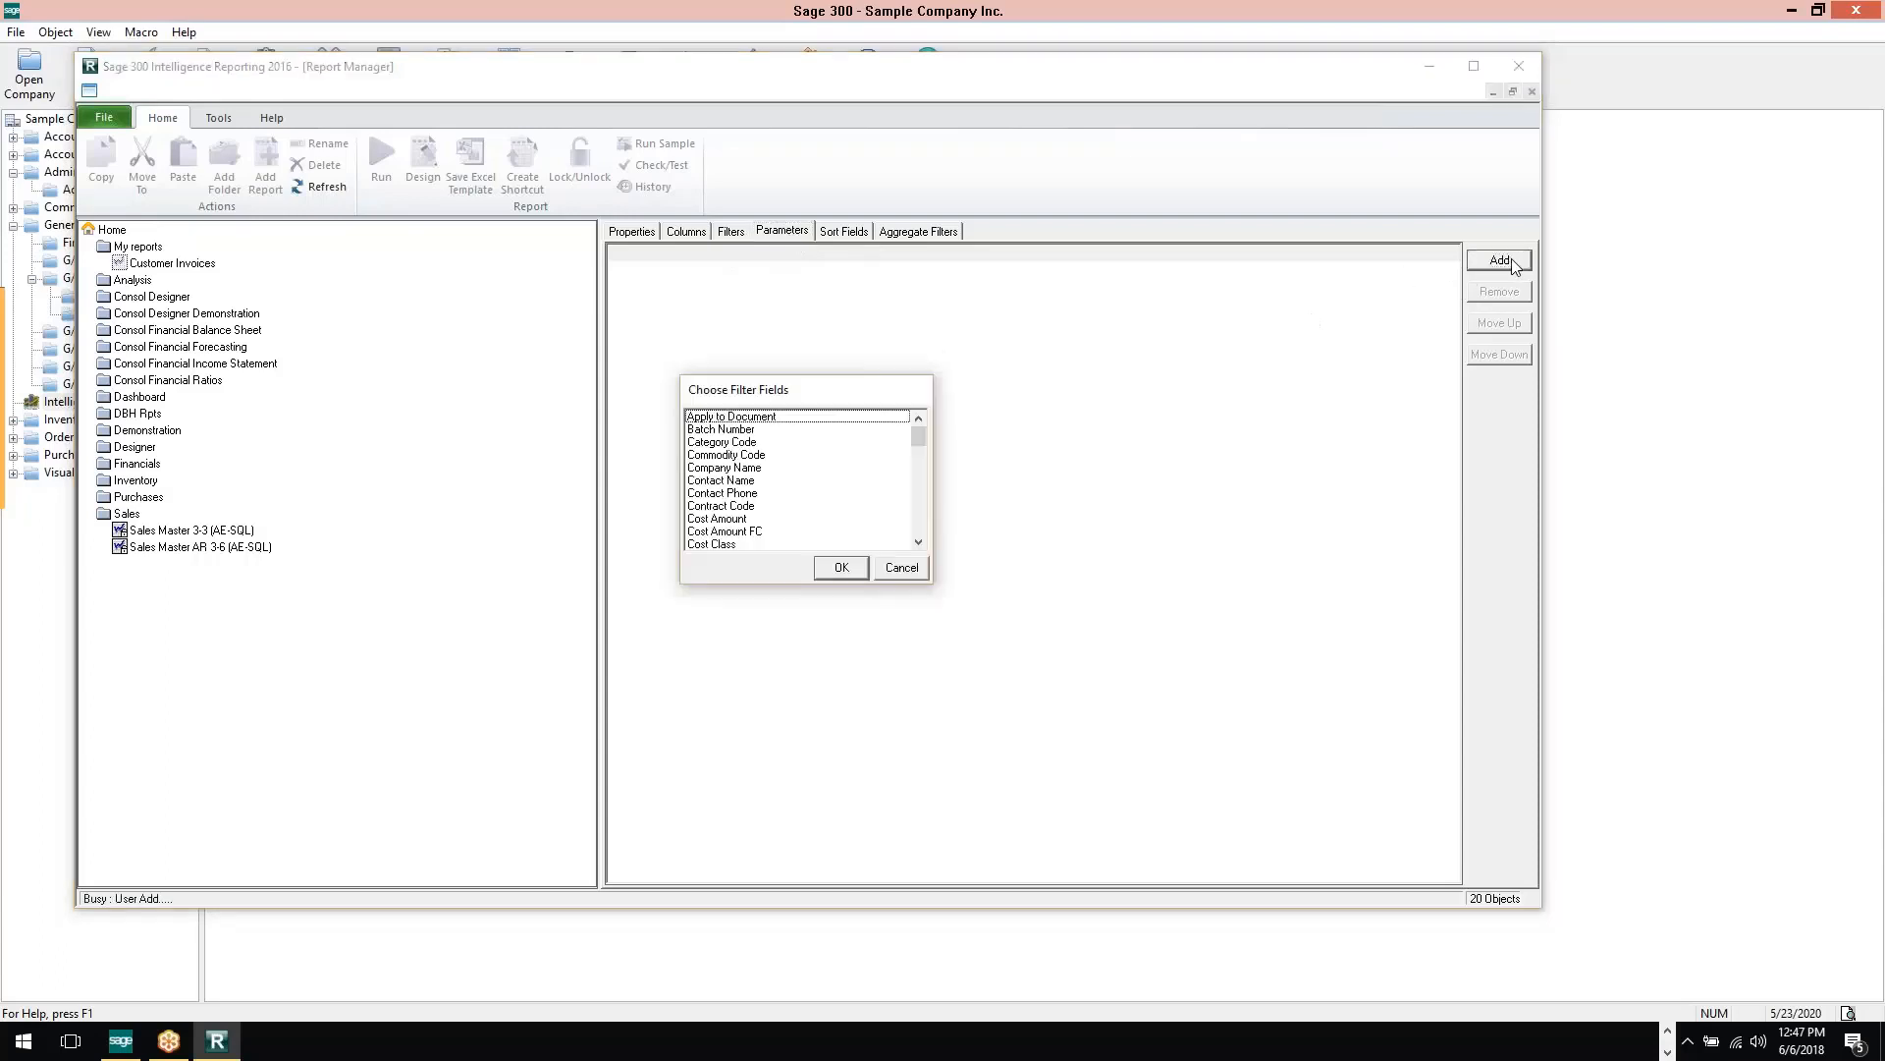
{"action": "scroll", "coordinate": [922, 449], "scroll_direction": "down", "scroll_amount": 1}
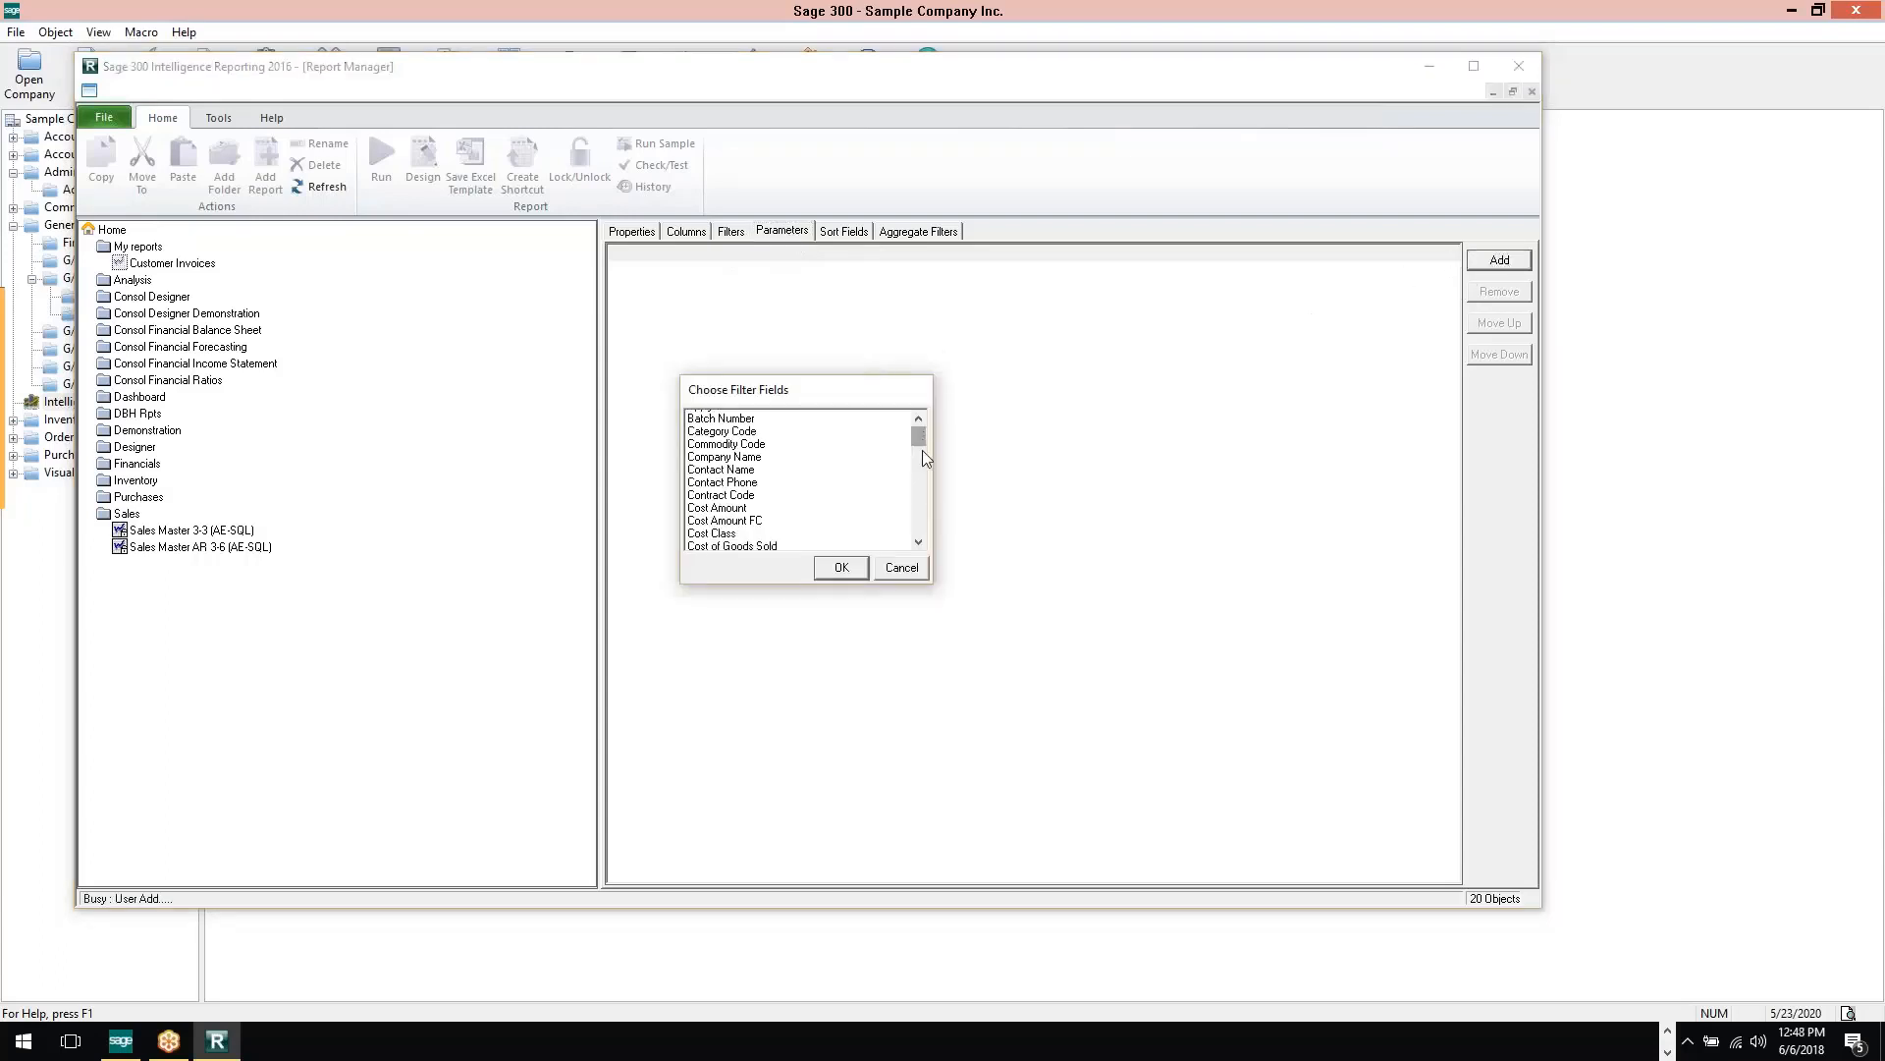
{"action": "scroll", "coordinate": [922, 449], "scroll_direction": "down", "scroll_amount": 15}
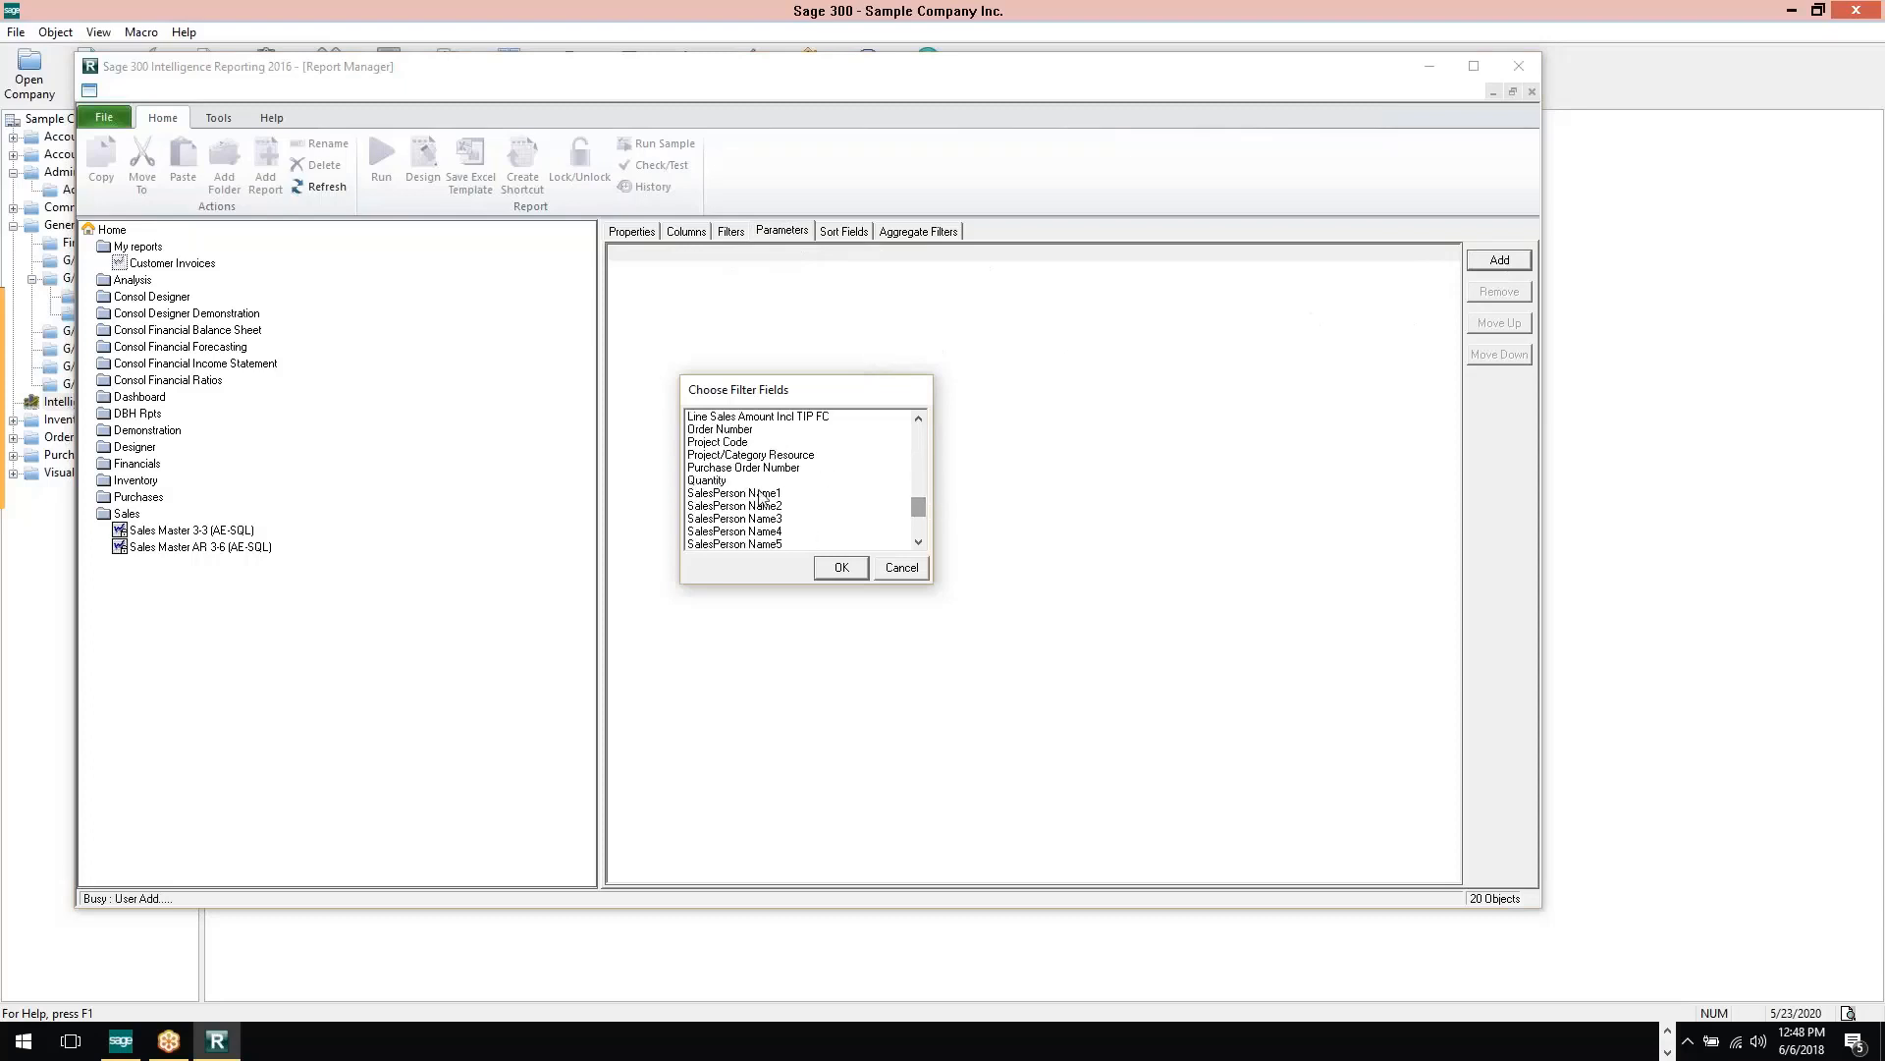
{"action": "left_click", "coordinate": [762, 494]}
{"action": "left_click", "coordinate": [838, 572]}
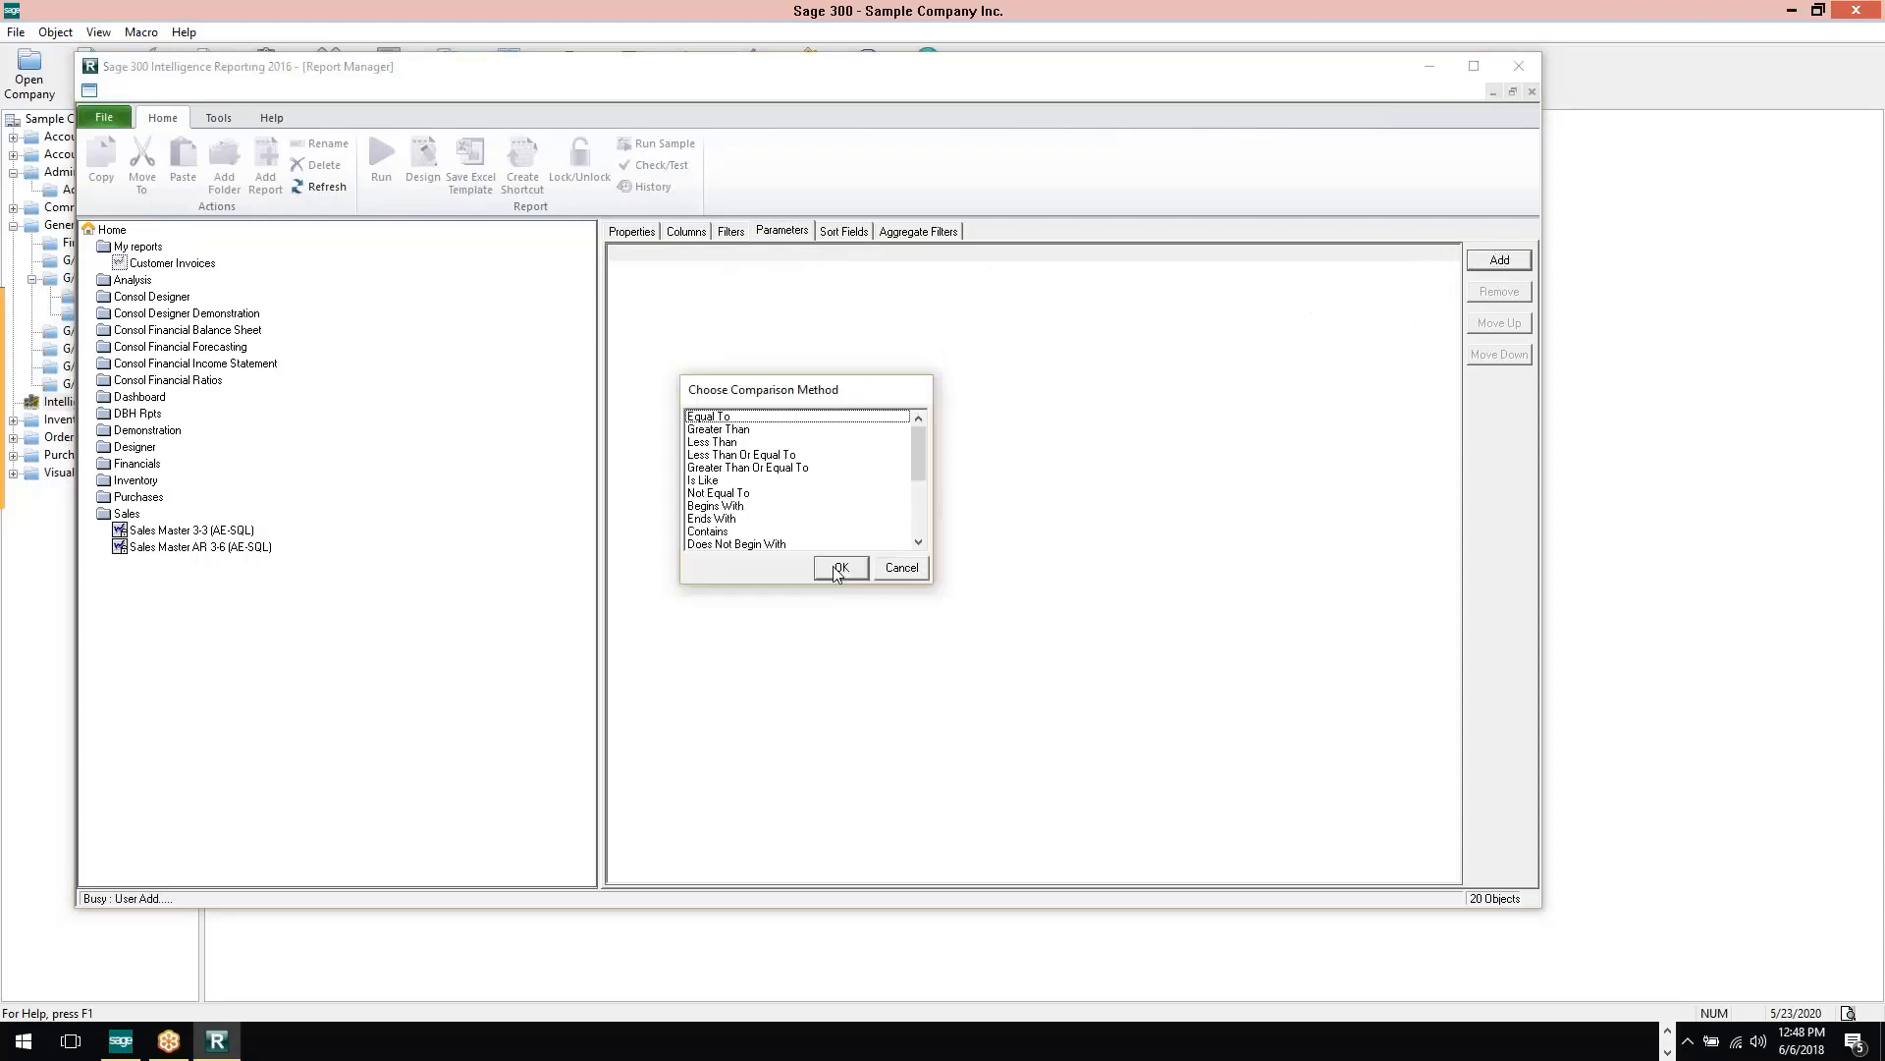
{"action": "left_click", "coordinate": [726, 417]}
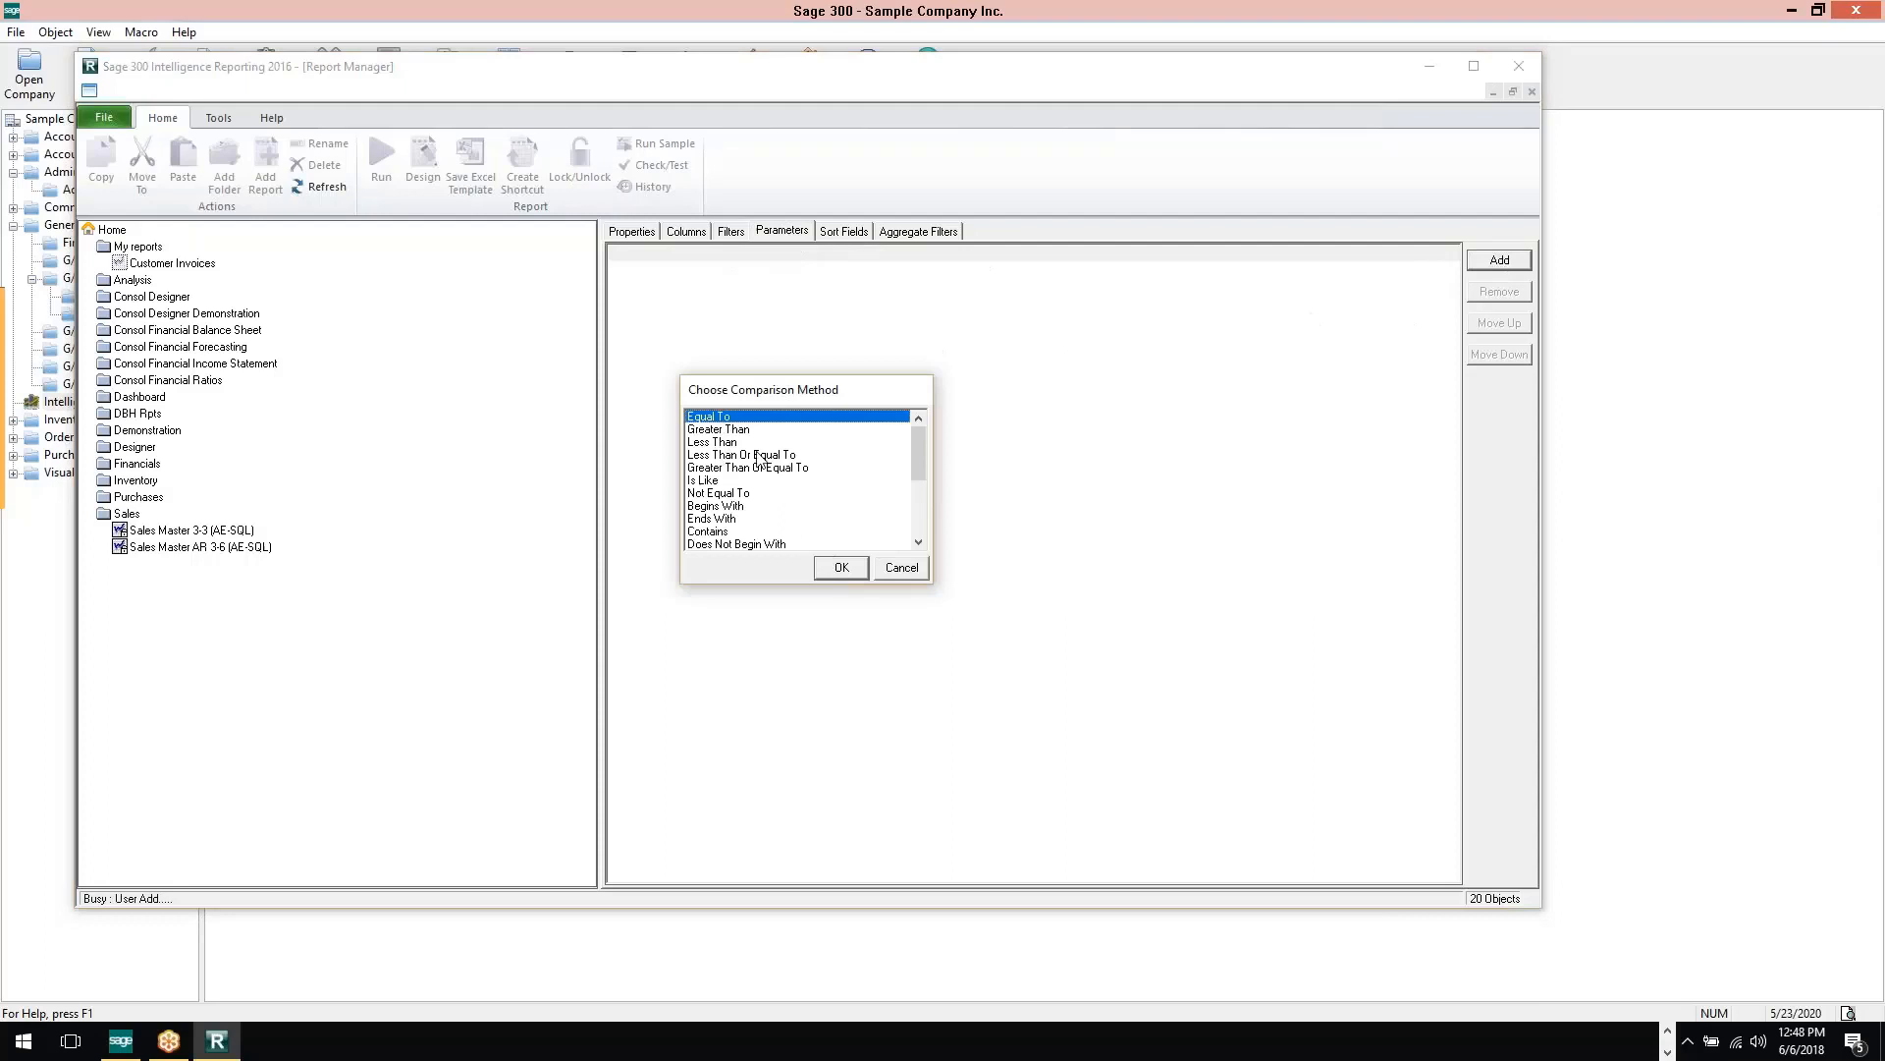
{"action": "left_click", "coordinate": [839, 568]}
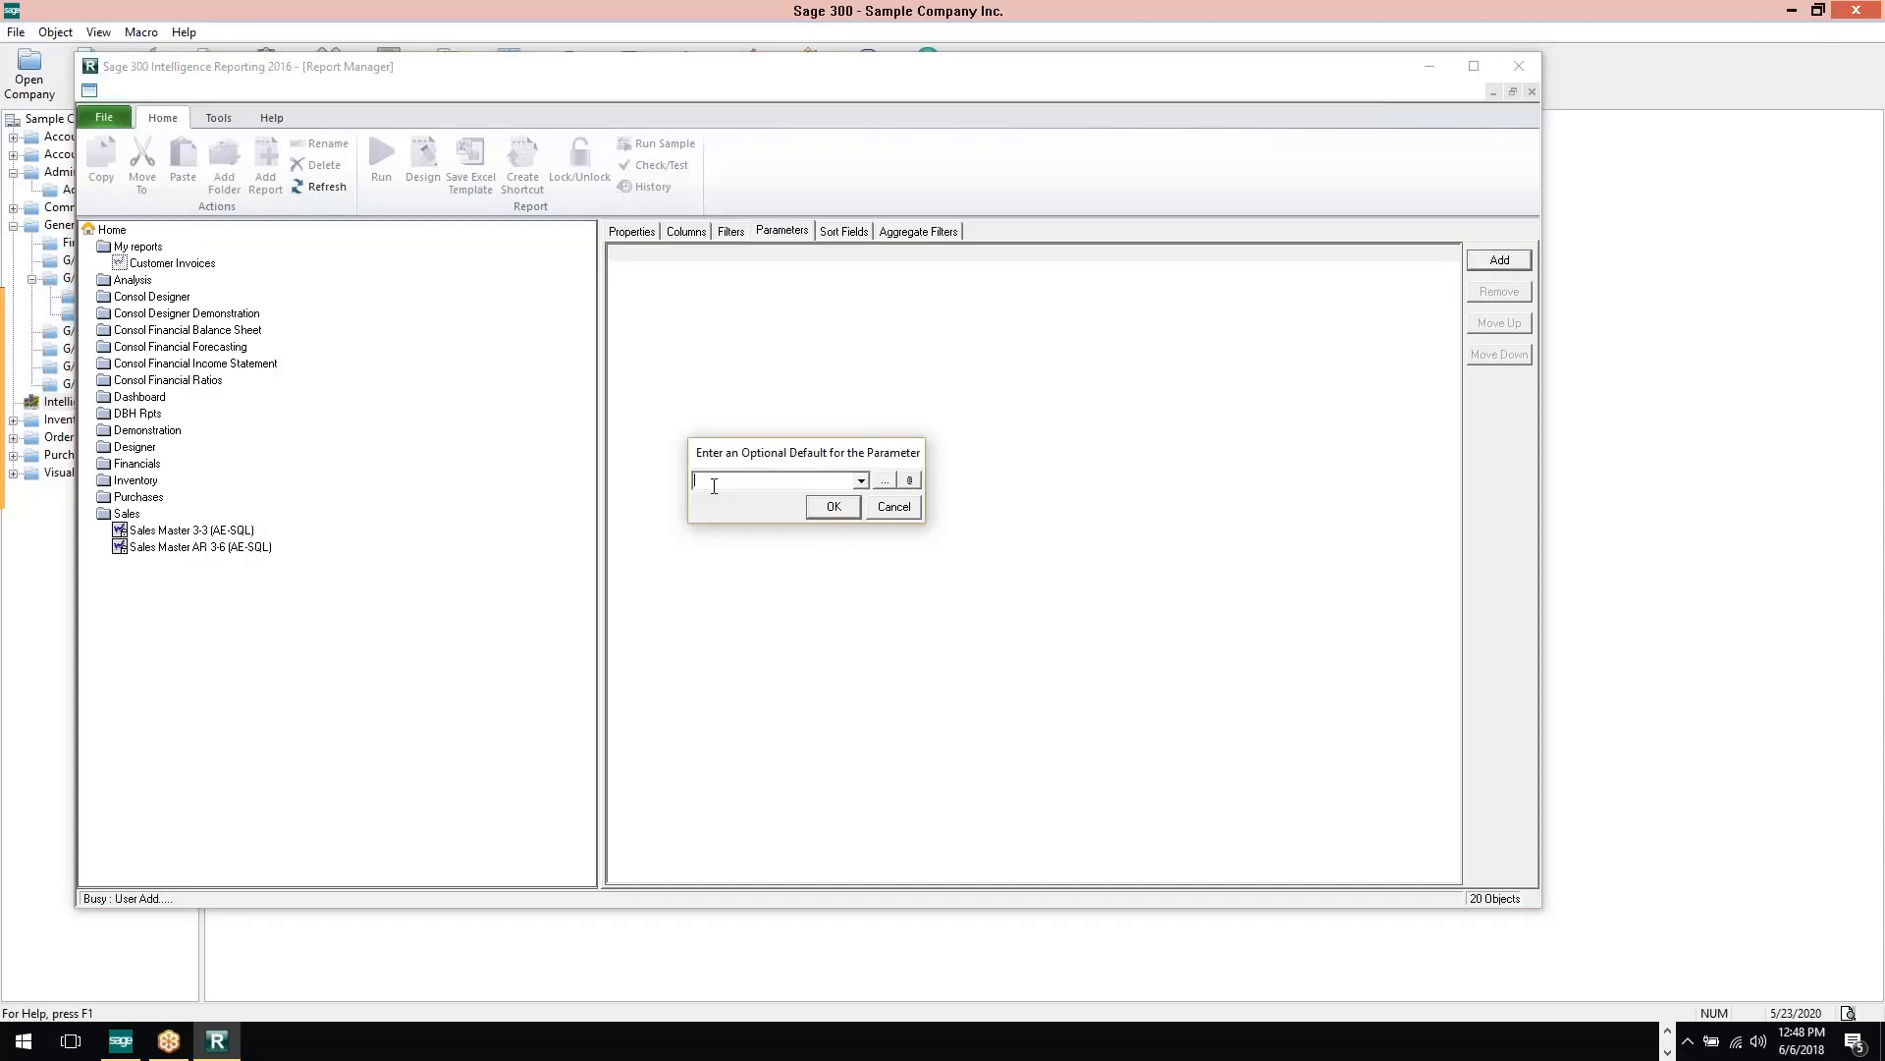
Set the parameter's optional default to "Enter or Select Salesperson", add the parameter and refresh the view
{"action": "type", "text": "Enter or Select Salesperson"}
{"action": "left_click", "coordinate": [834, 507]}
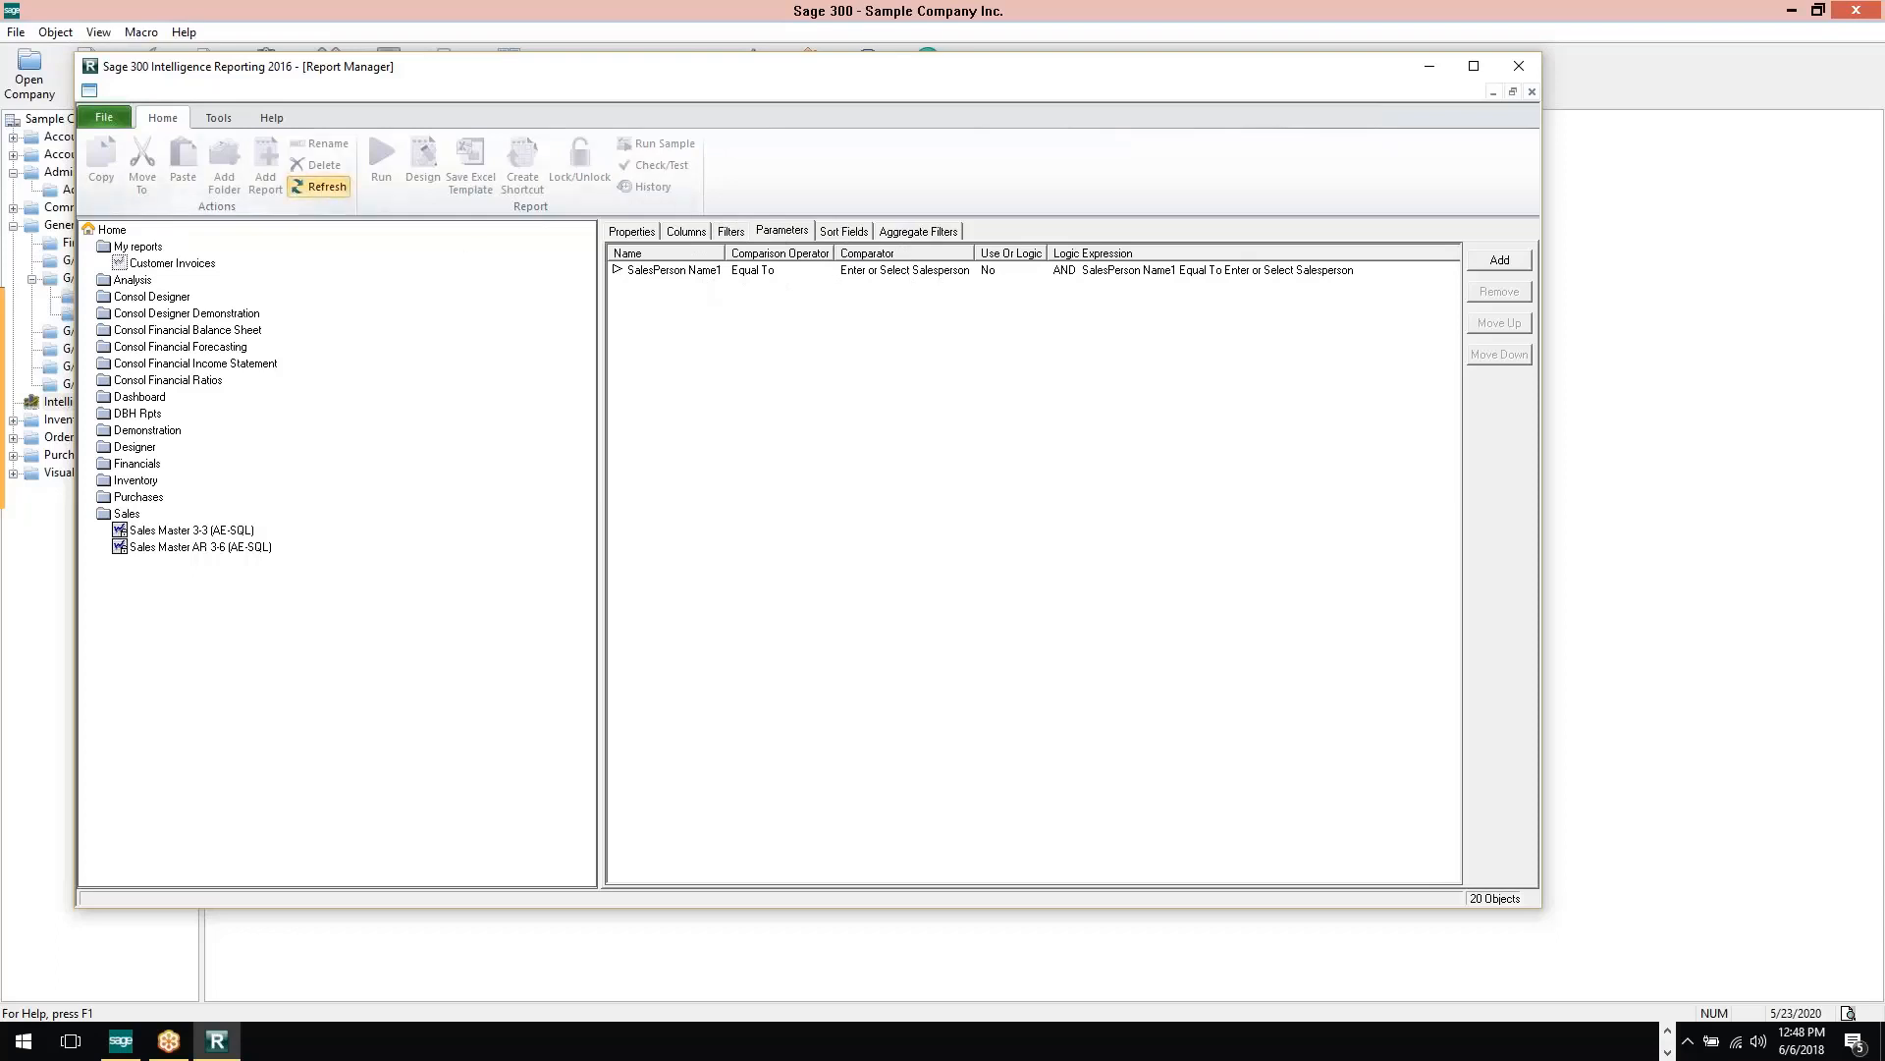
{"action": "left_click", "coordinate": [320, 187]}
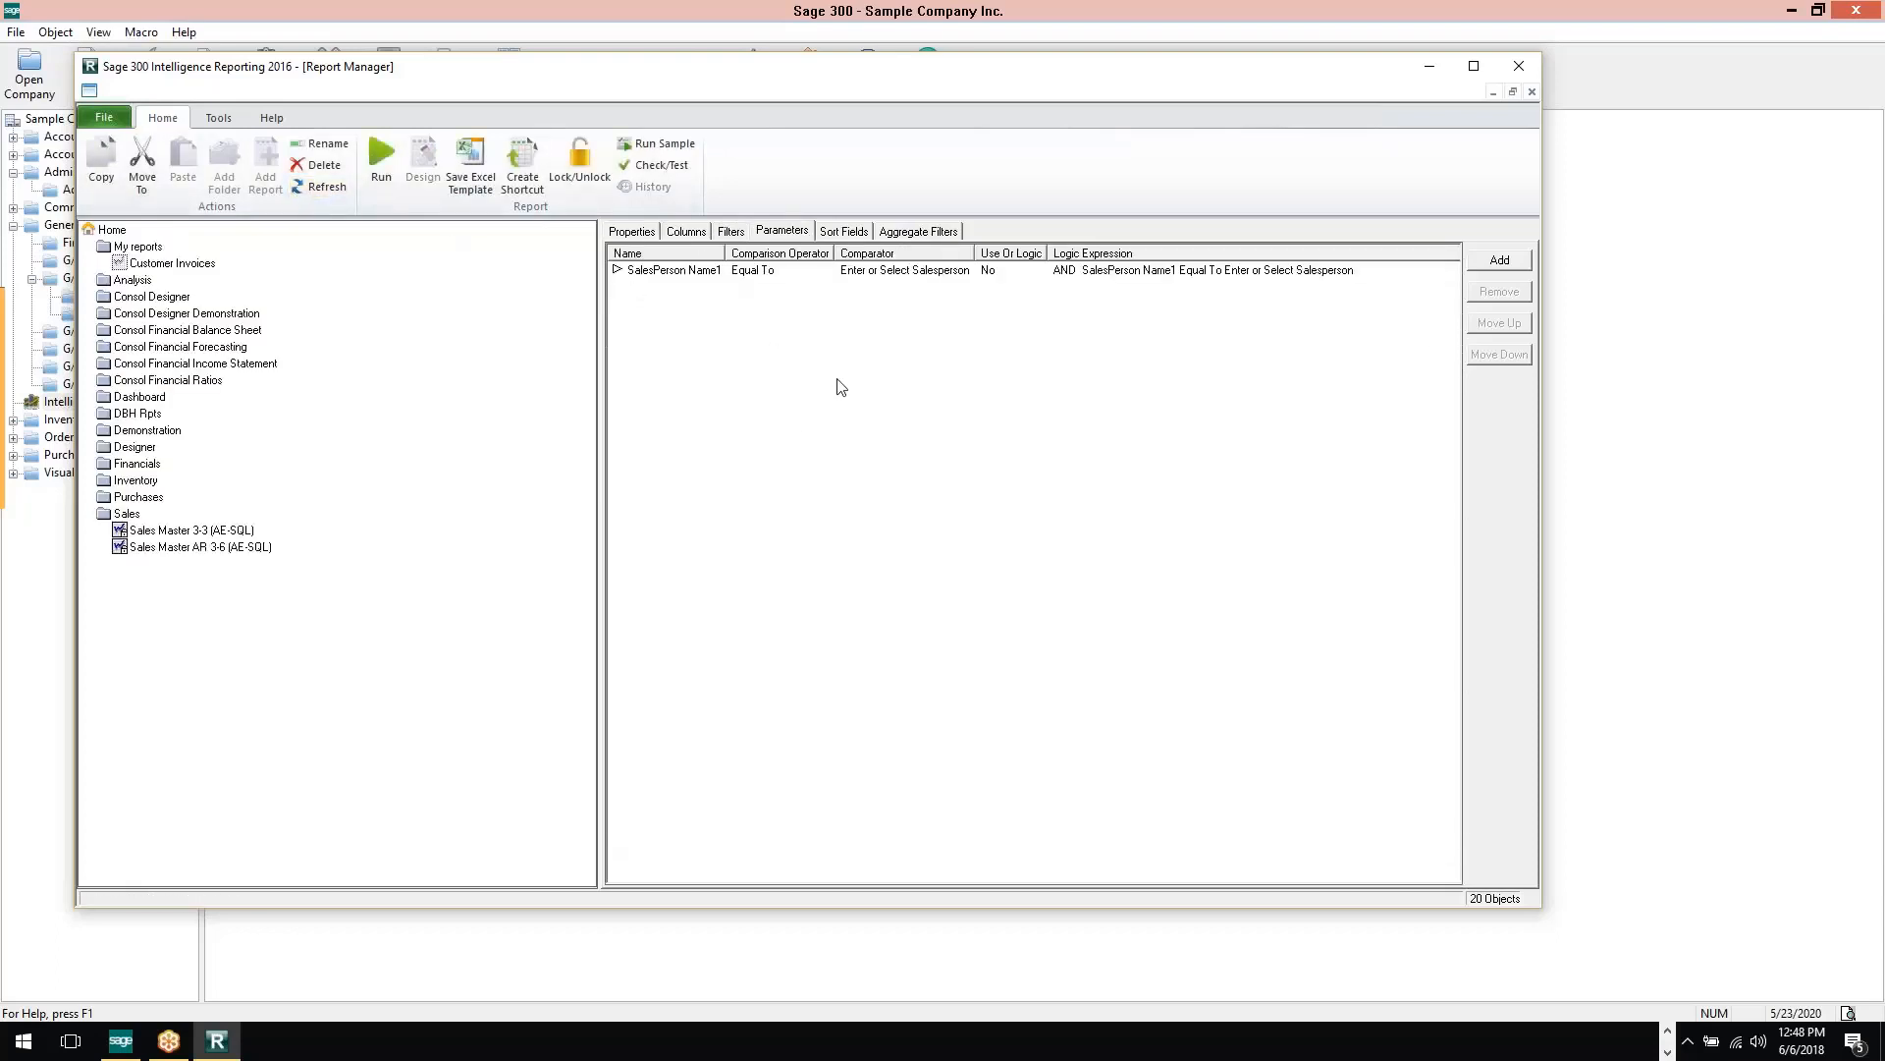
Run the Customer Invoices report for the first salesperson in the parameter's selection list and look through the resulting Excel invoice lines
{"action": "left_click", "coordinate": [164, 263]}
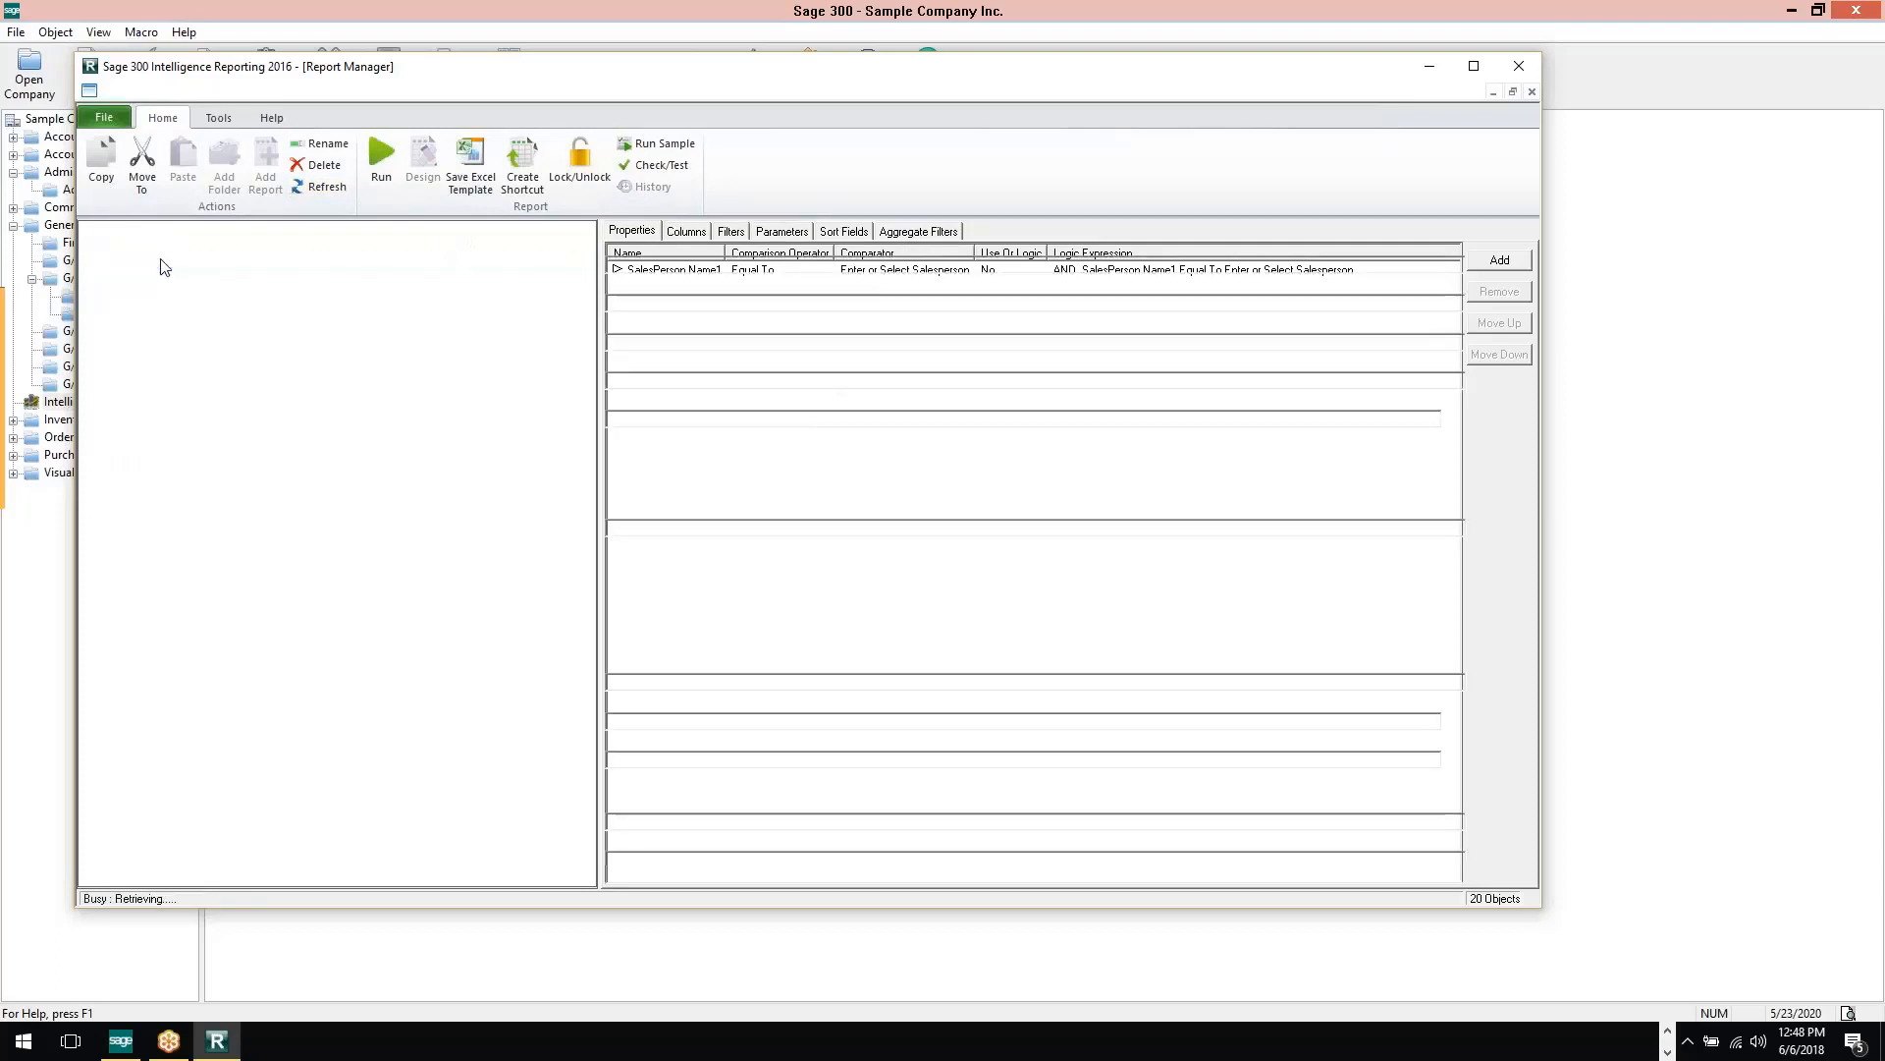
{"action": "left_click", "coordinate": [381, 155]}
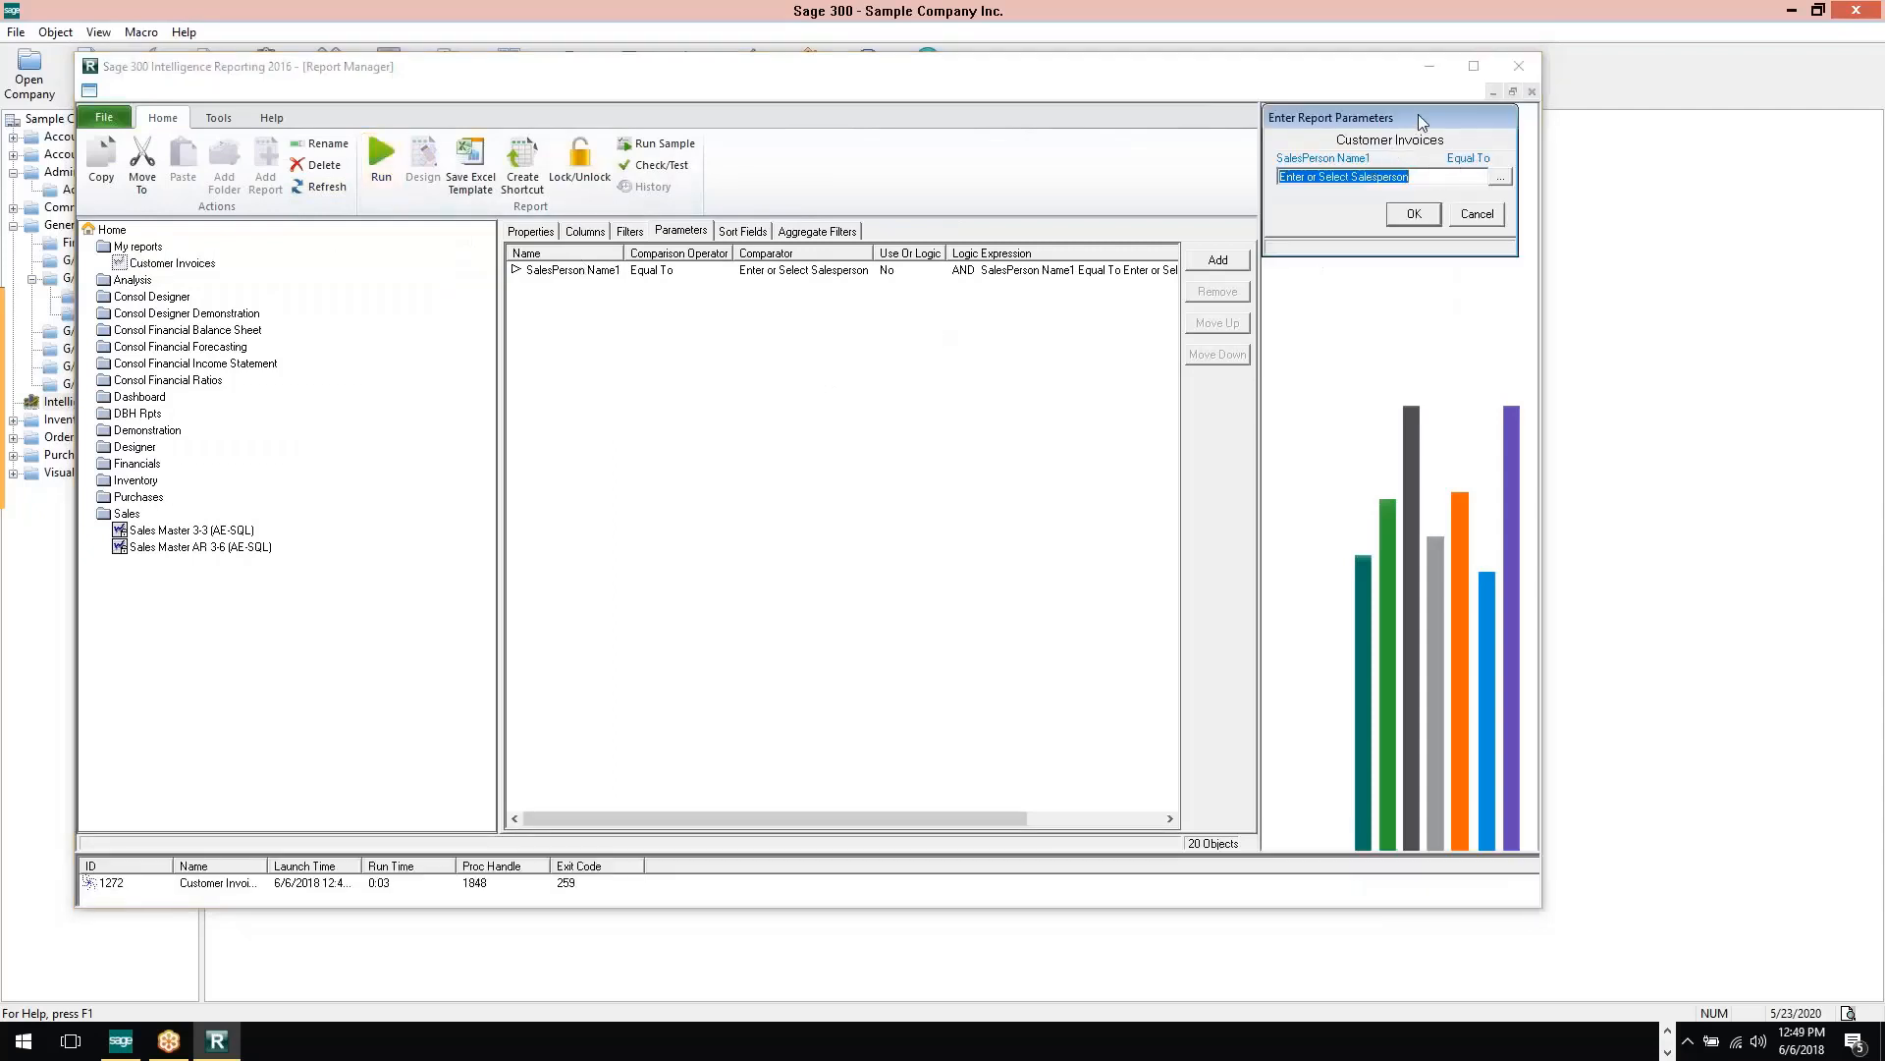
{"action": "left_click_drag", "start_coordinate": [1420, 115], "coordinate": [1430, 157]}
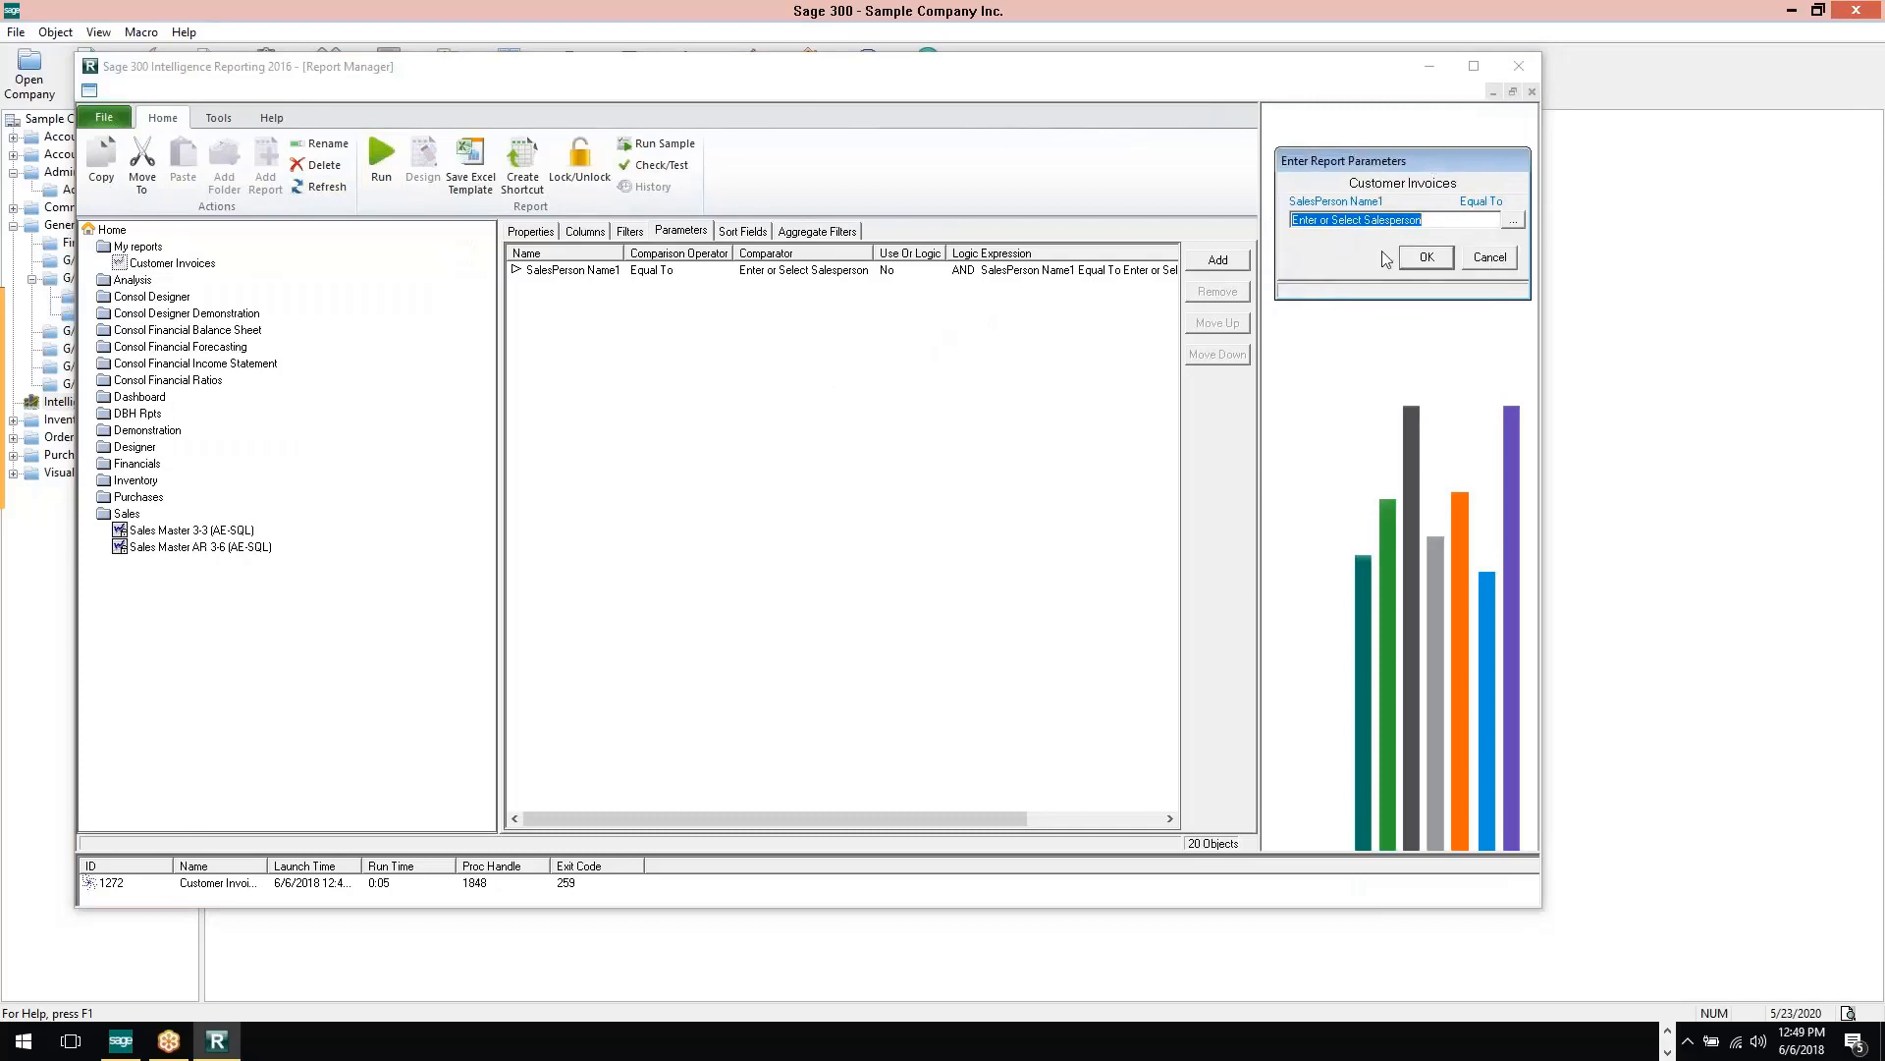
{"action": "left_click", "coordinate": [1513, 219]}
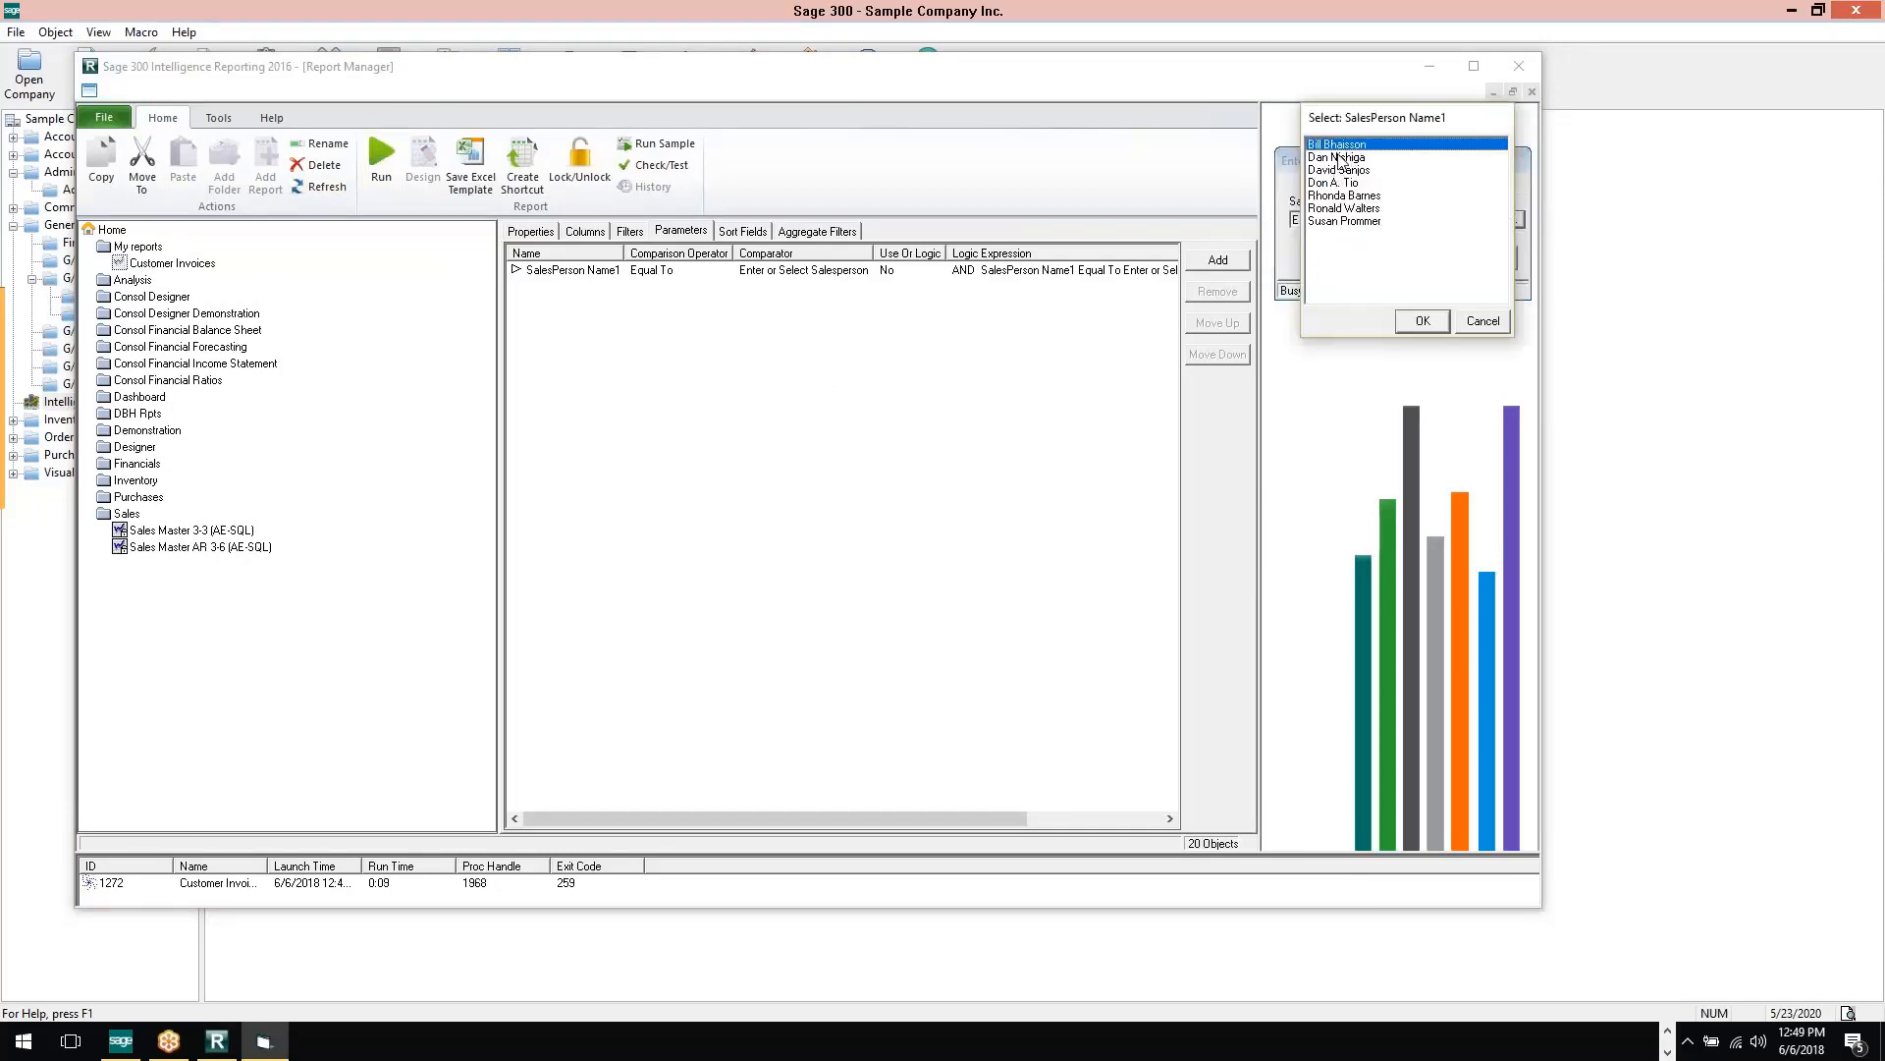
{"action": "left_click", "coordinate": [1422, 321]}
{"action": "left_click", "coordinate": [1427, 258]}
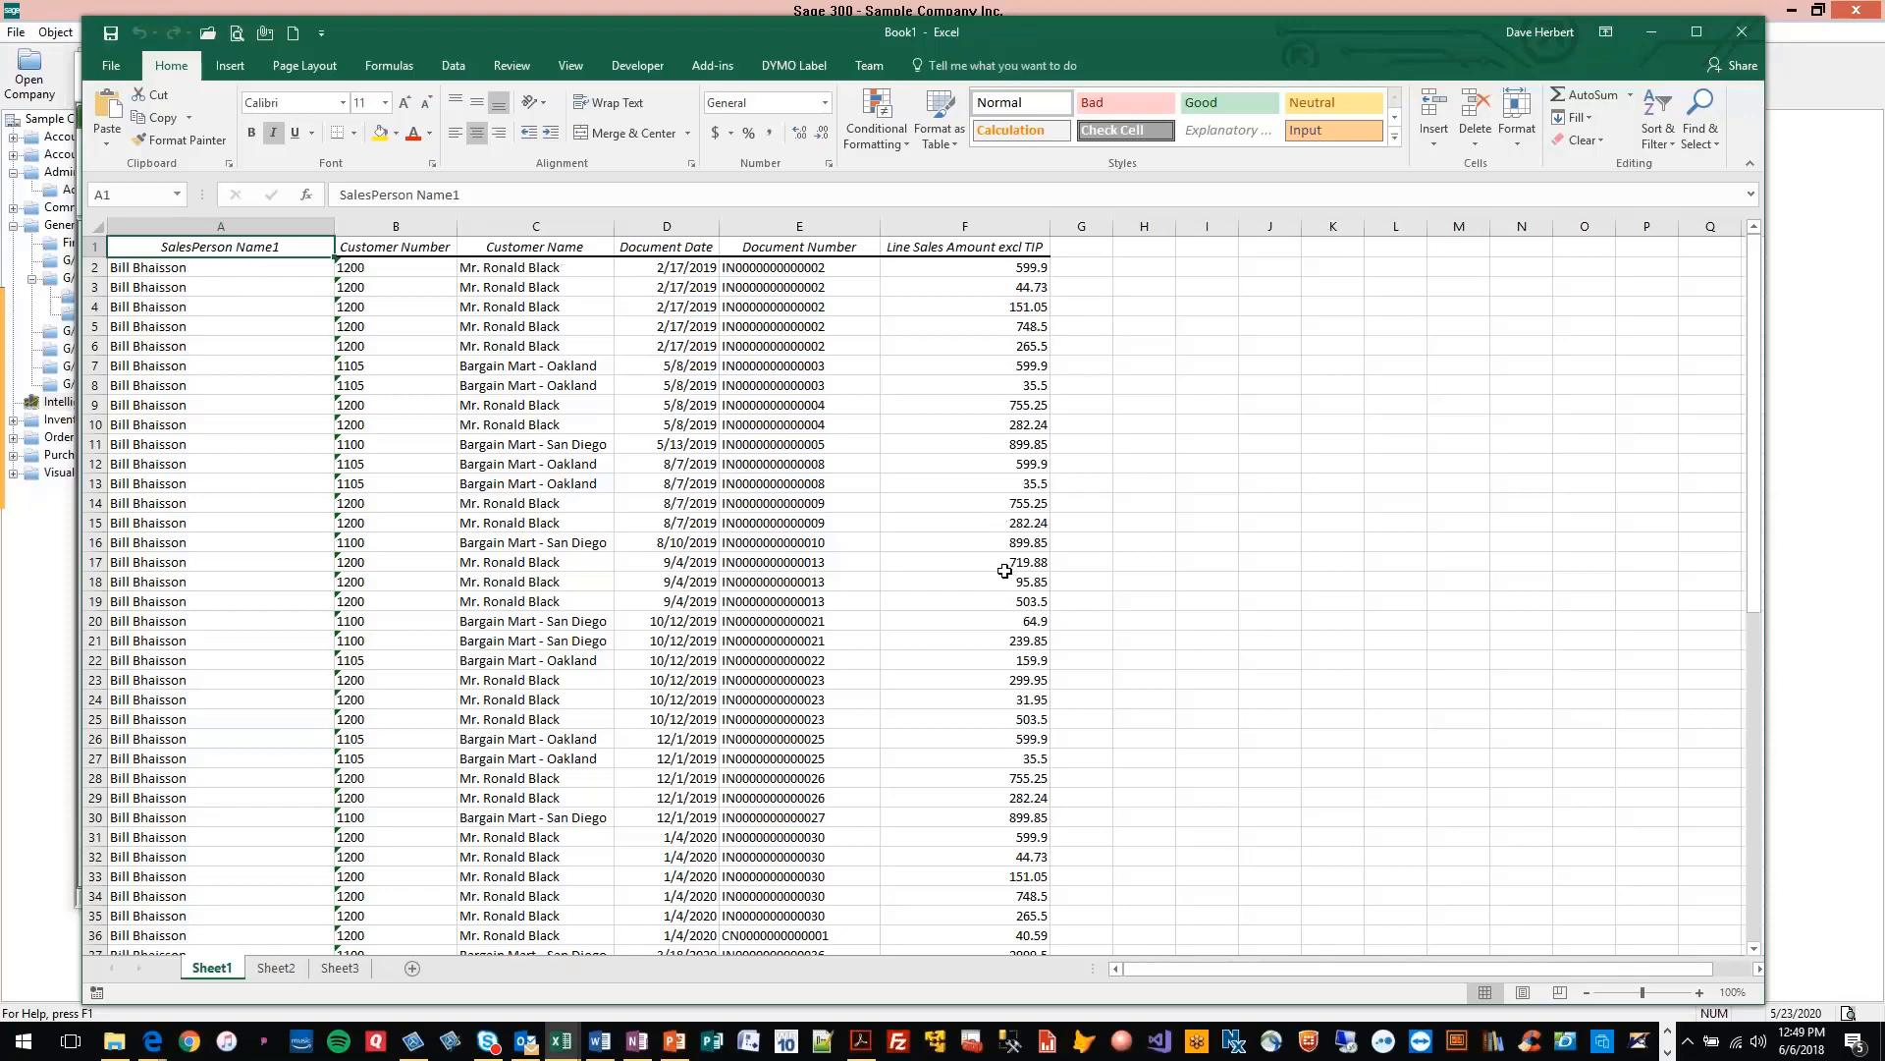
{"action": "scroll", "coordinate": [999, 562], "scroll_direction": "down", "scroll_amount": 14}
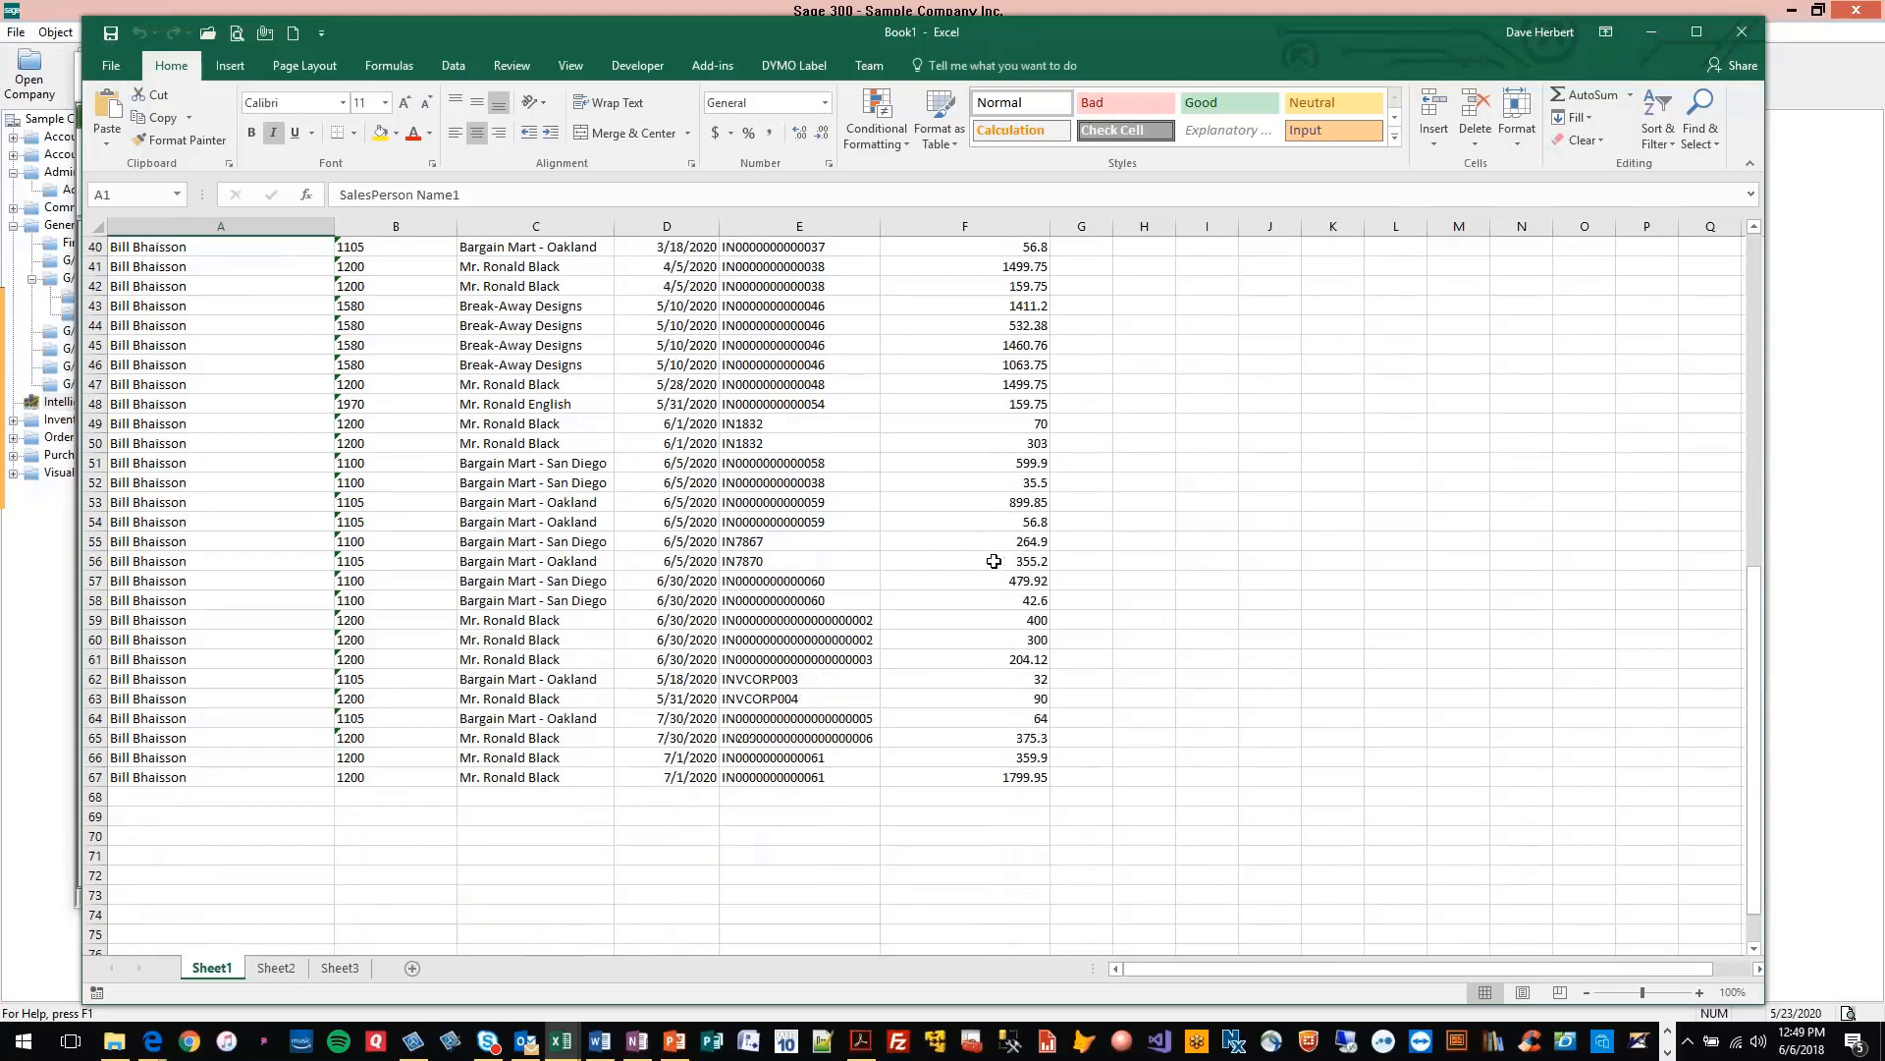
{"action": "scroll", "coordinate": [993, 560], "scroll_direction": "up", "scroll_amount": 14}
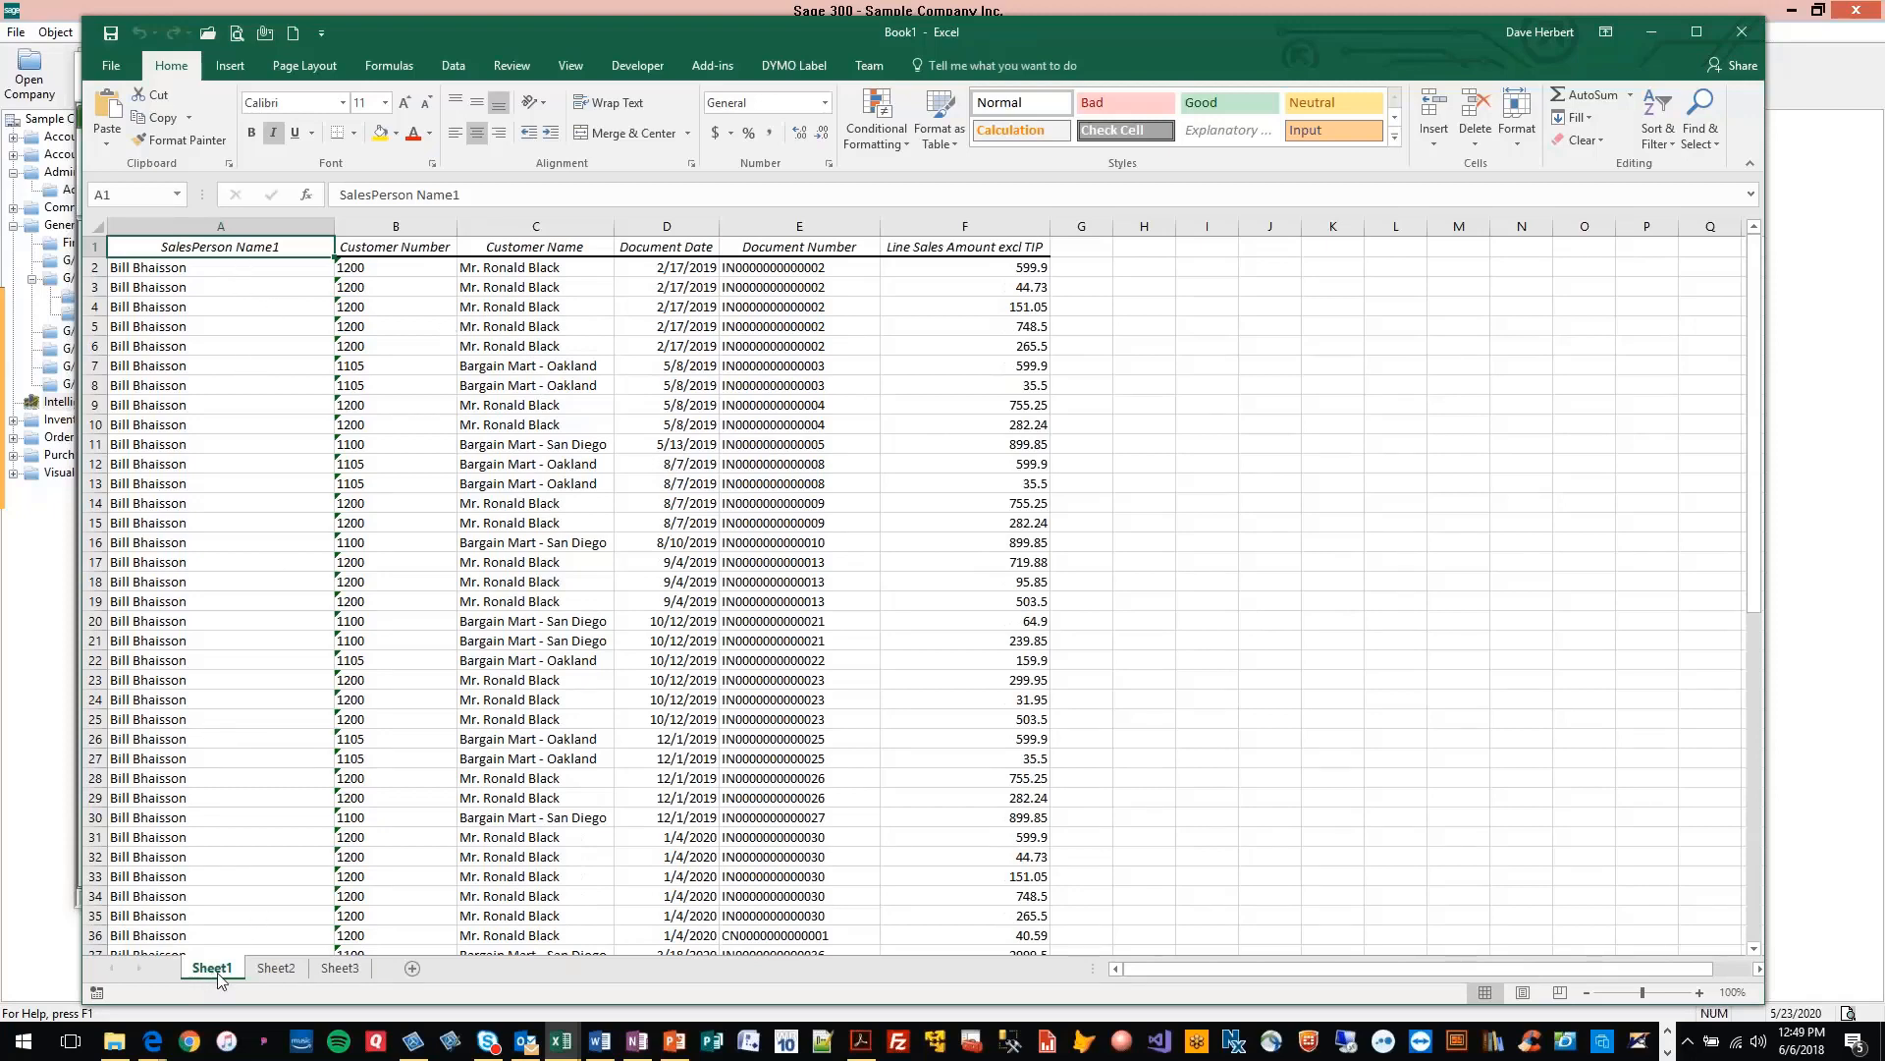
Fit all column widths on Sheet2 to their contents to read the run information, and open Sheet3
{"action": "left_click", "coordinate": [276, 971]}
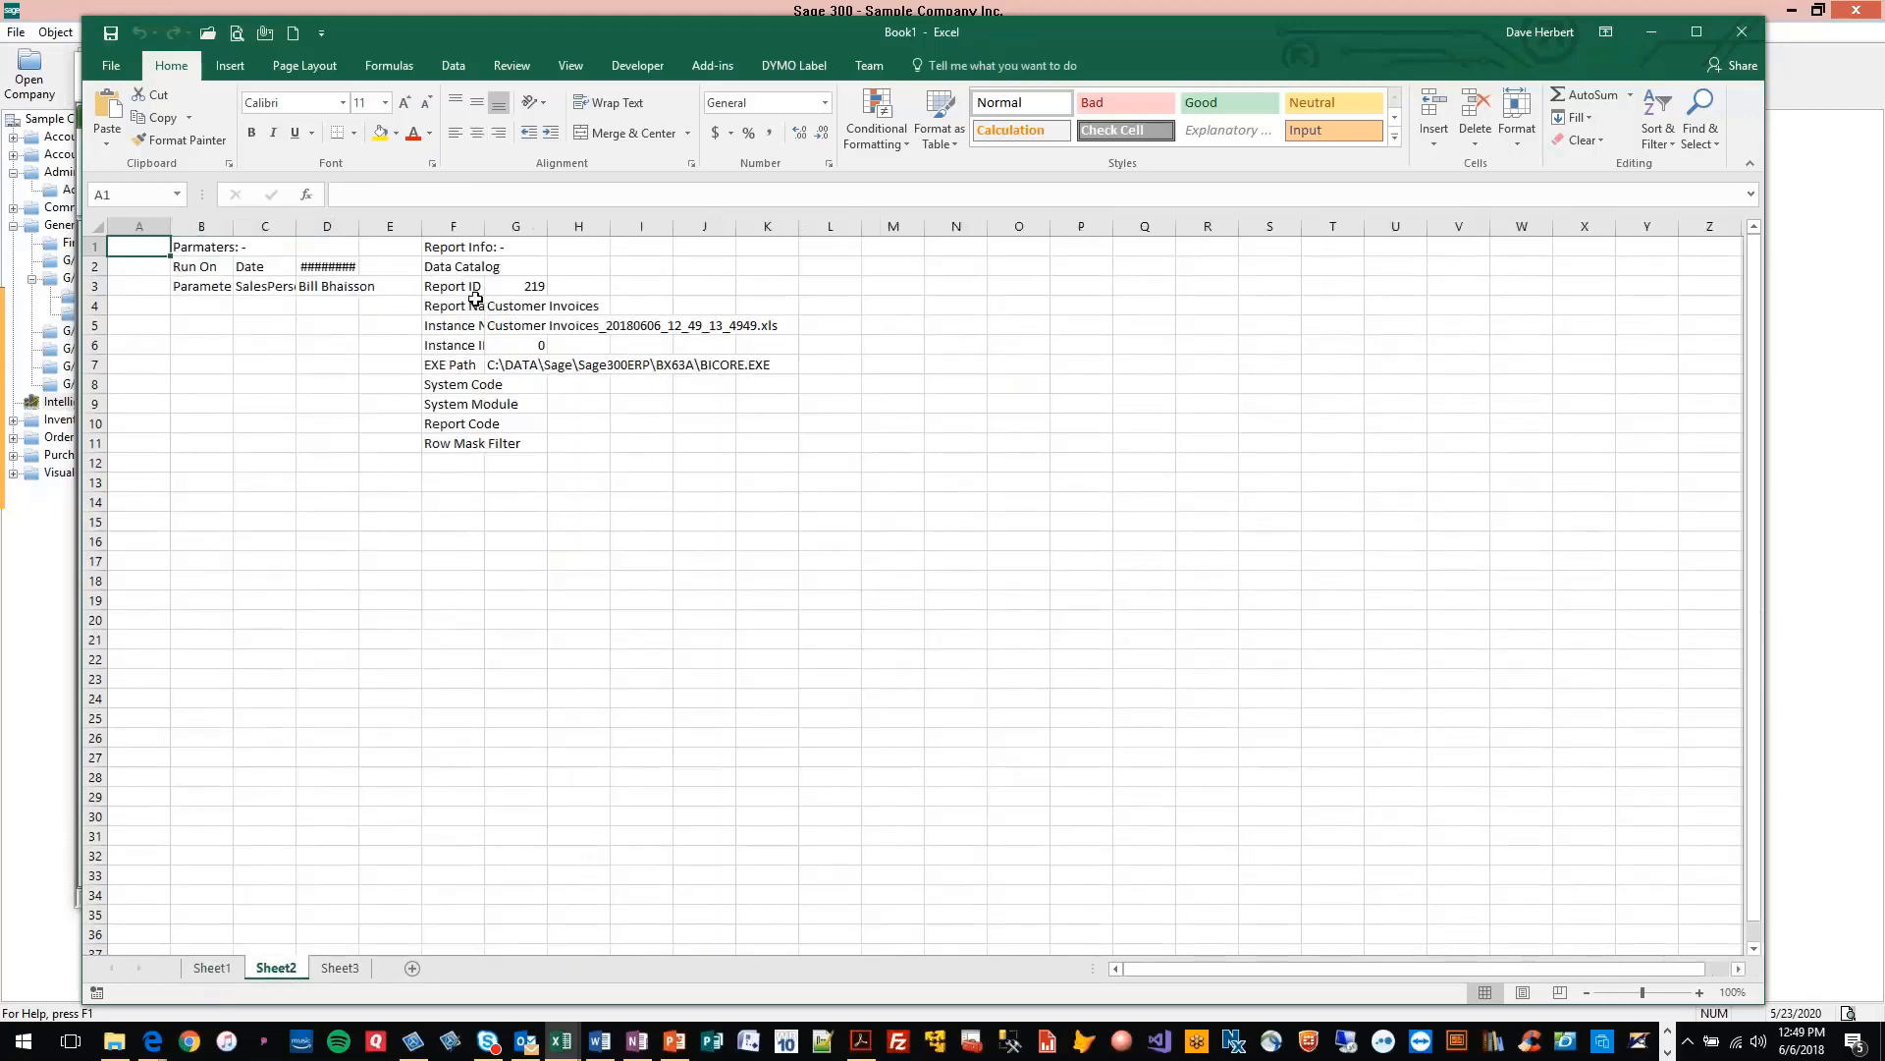
{"action": "left_click", "coordinate": [101, 225]}
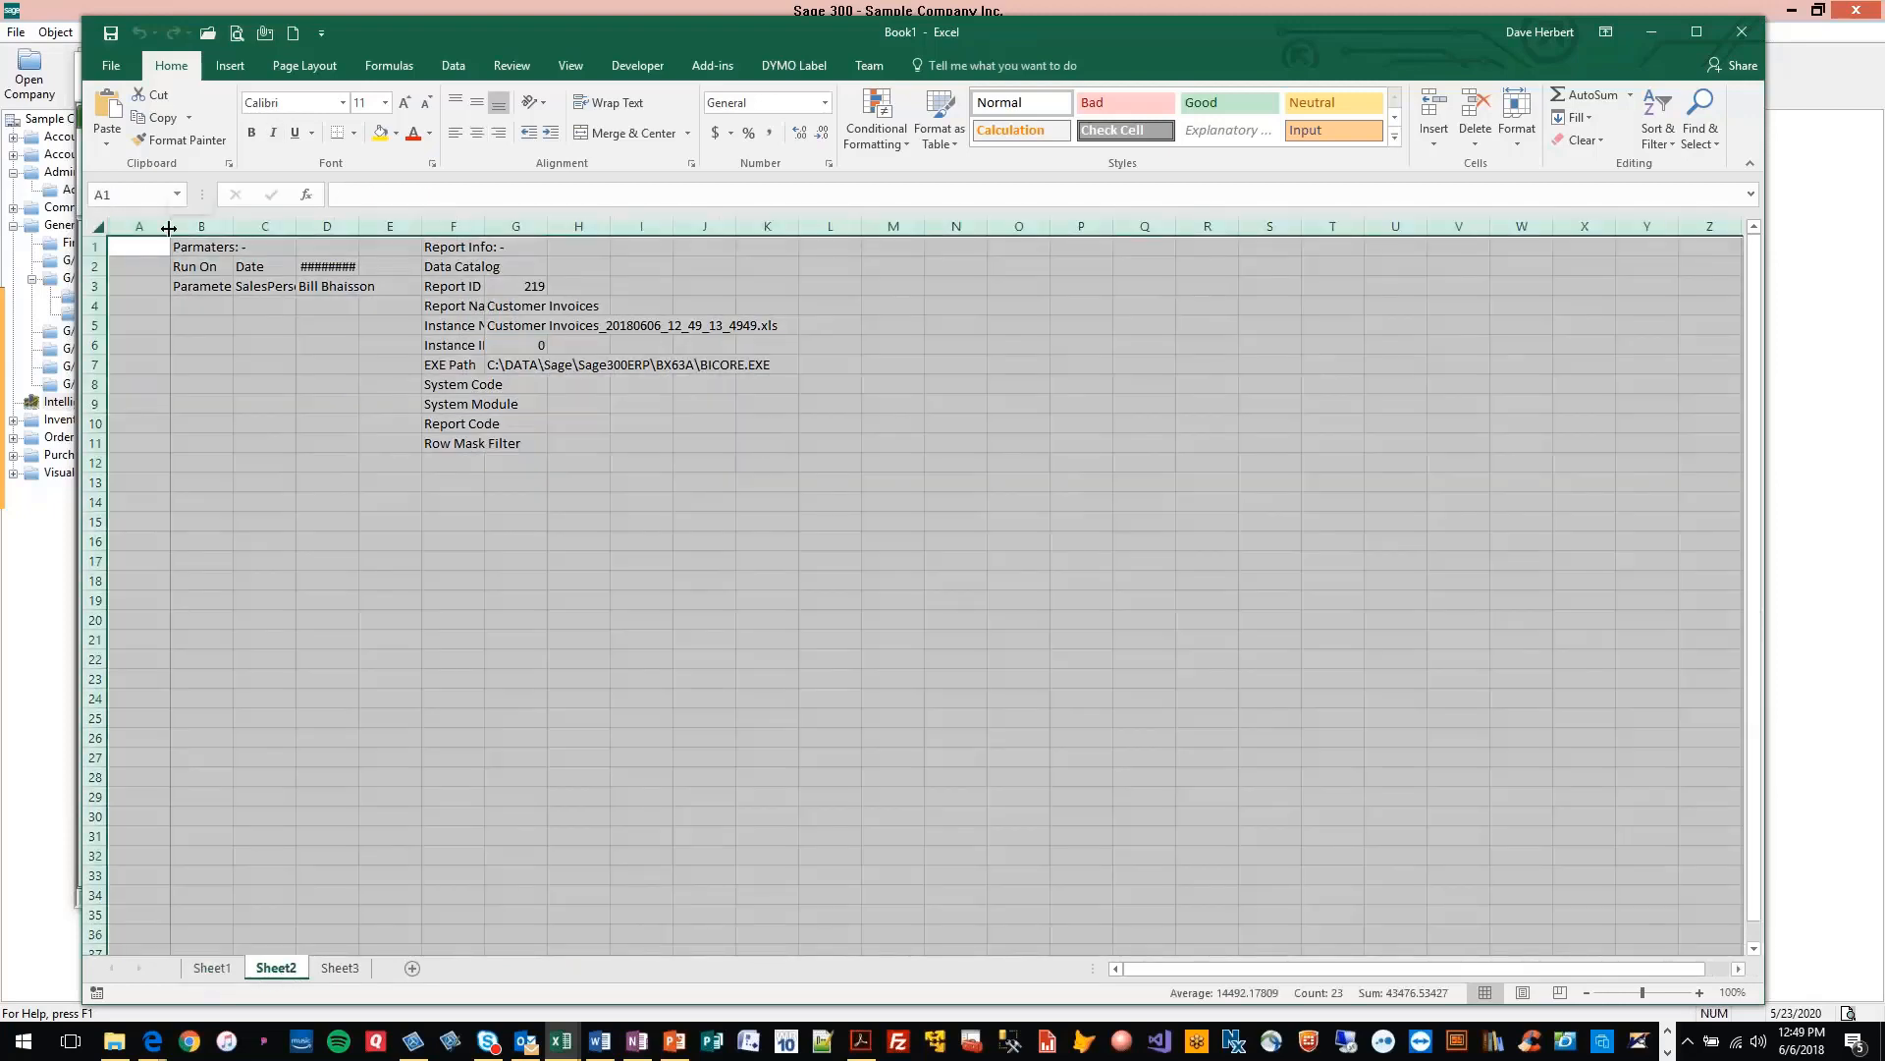
{"action": "double_click", "coordinate": [170, 226]}
{"action": "left_click", "coordinate": [196, 393]}
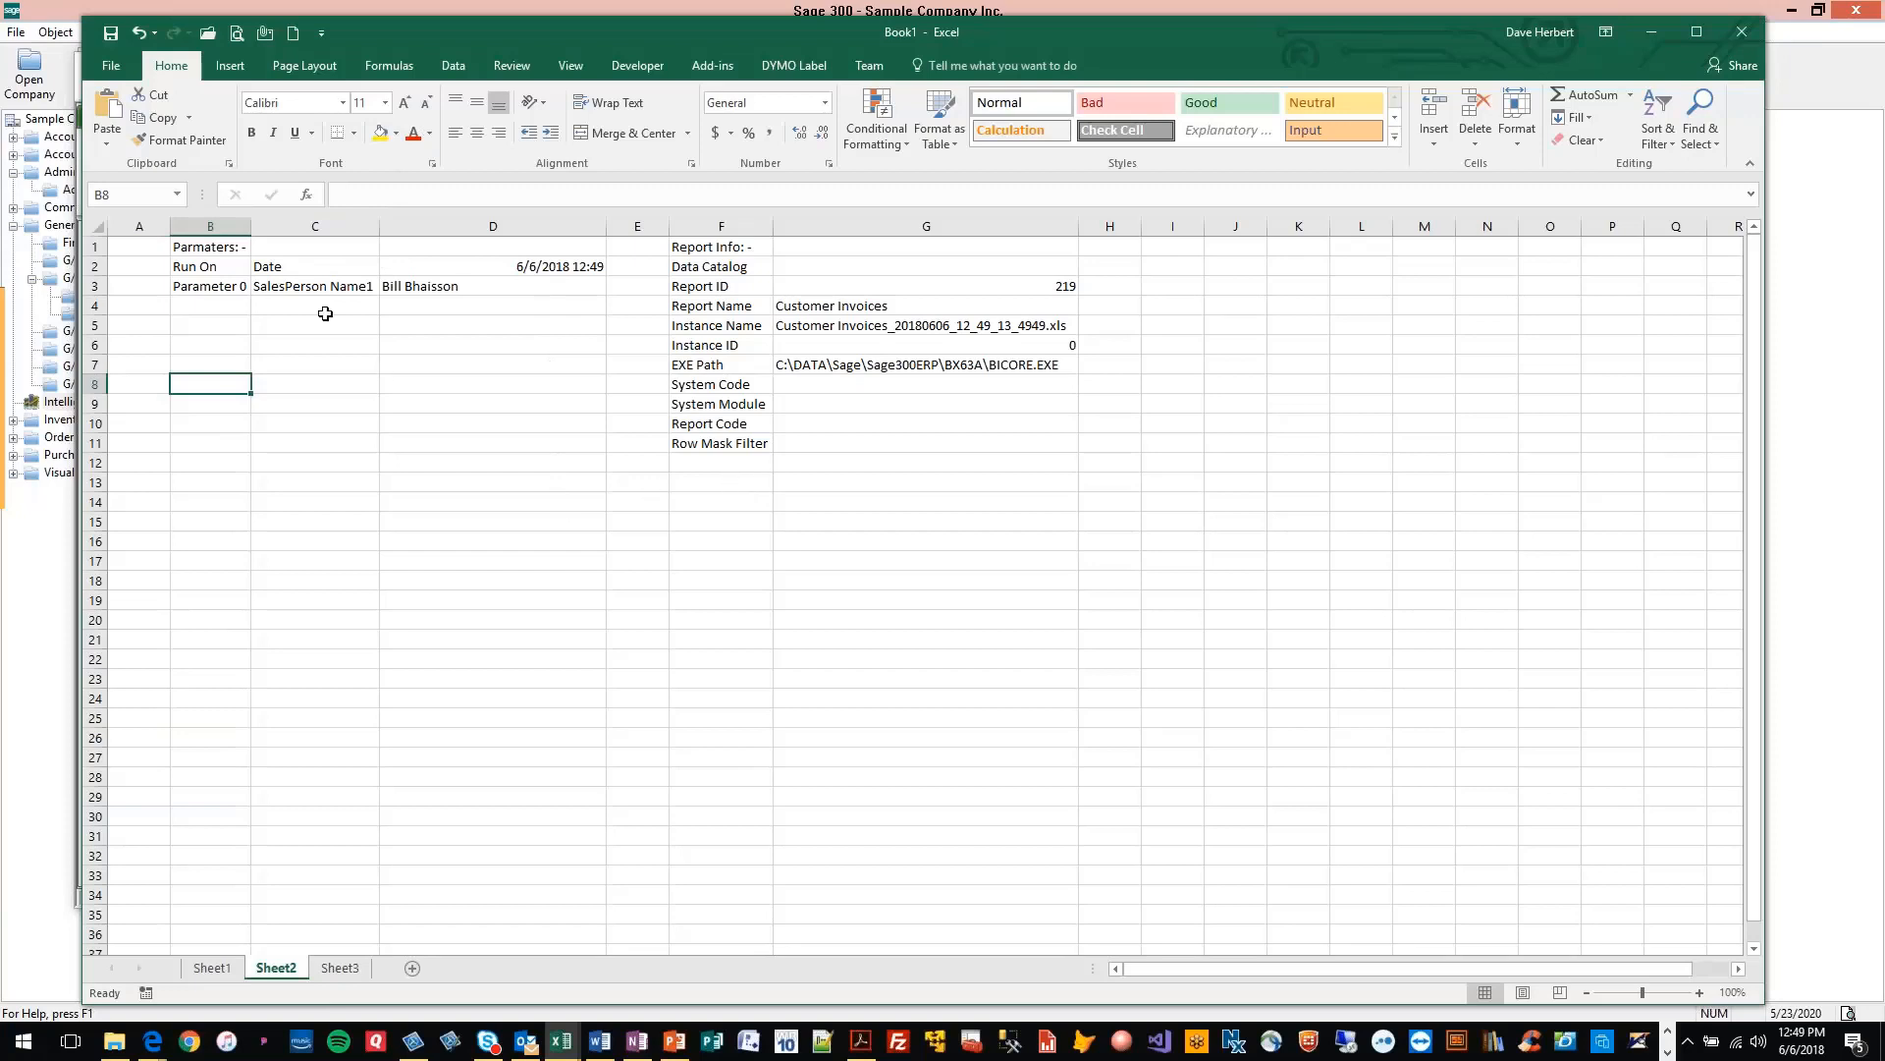
{"action": "left_click", "coordinate": [352, 970]}
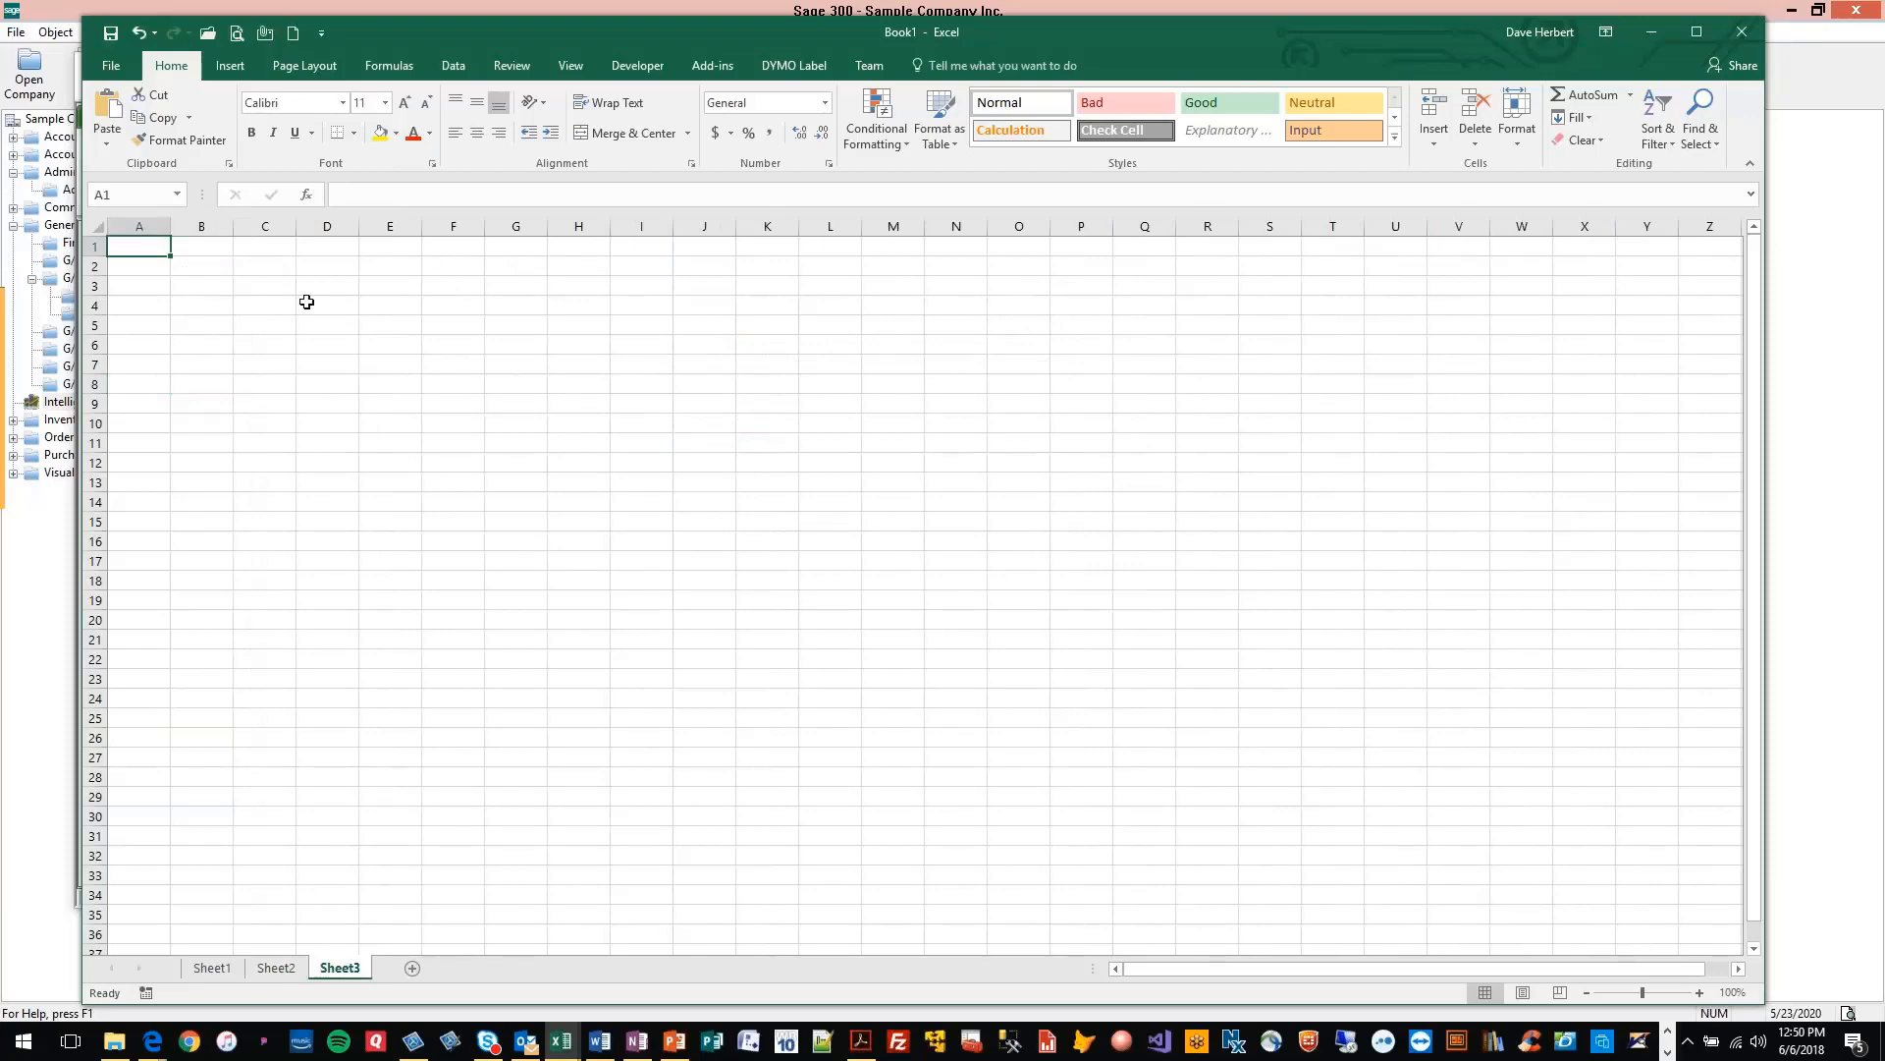
Start a pivot table from the invoice lines on Sheet1, using the named range RawData as its source
{"action": "left_click", "coordinate": [211, 967]}
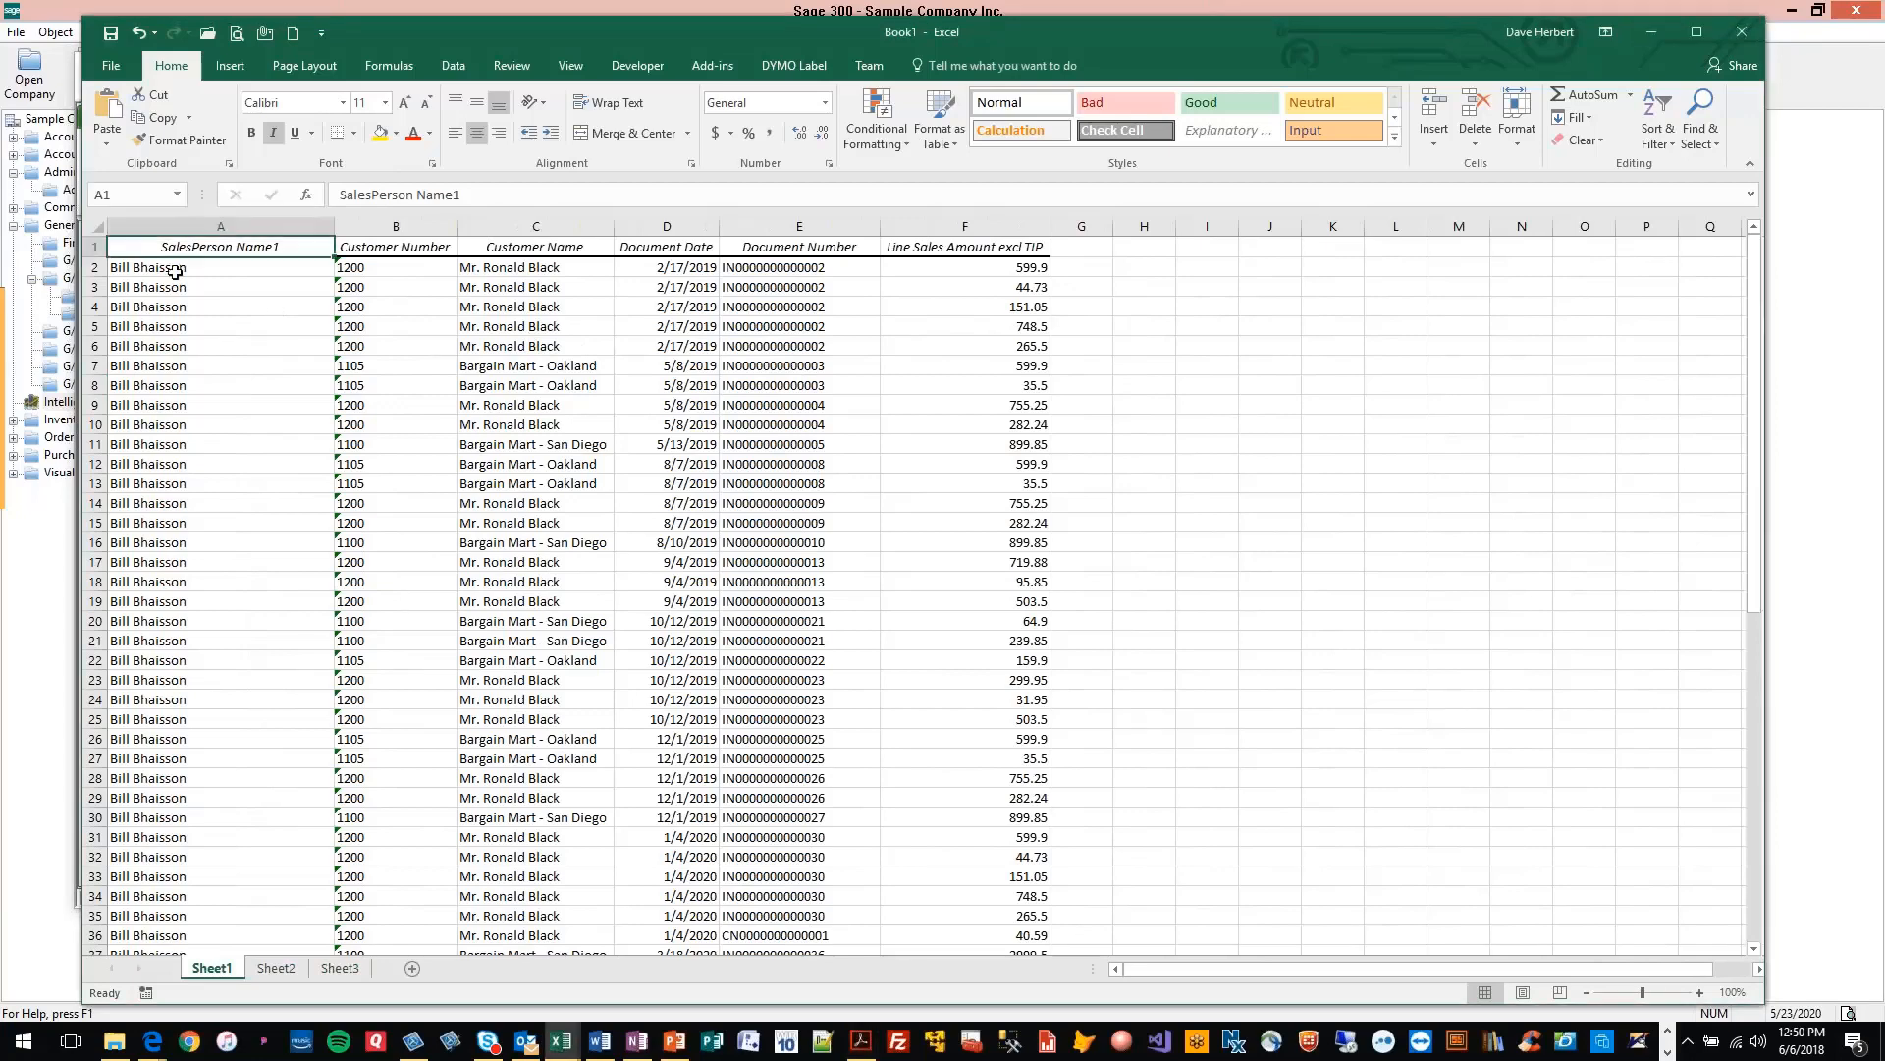
{"action": "left_click", "coordinate": [229, 67]}
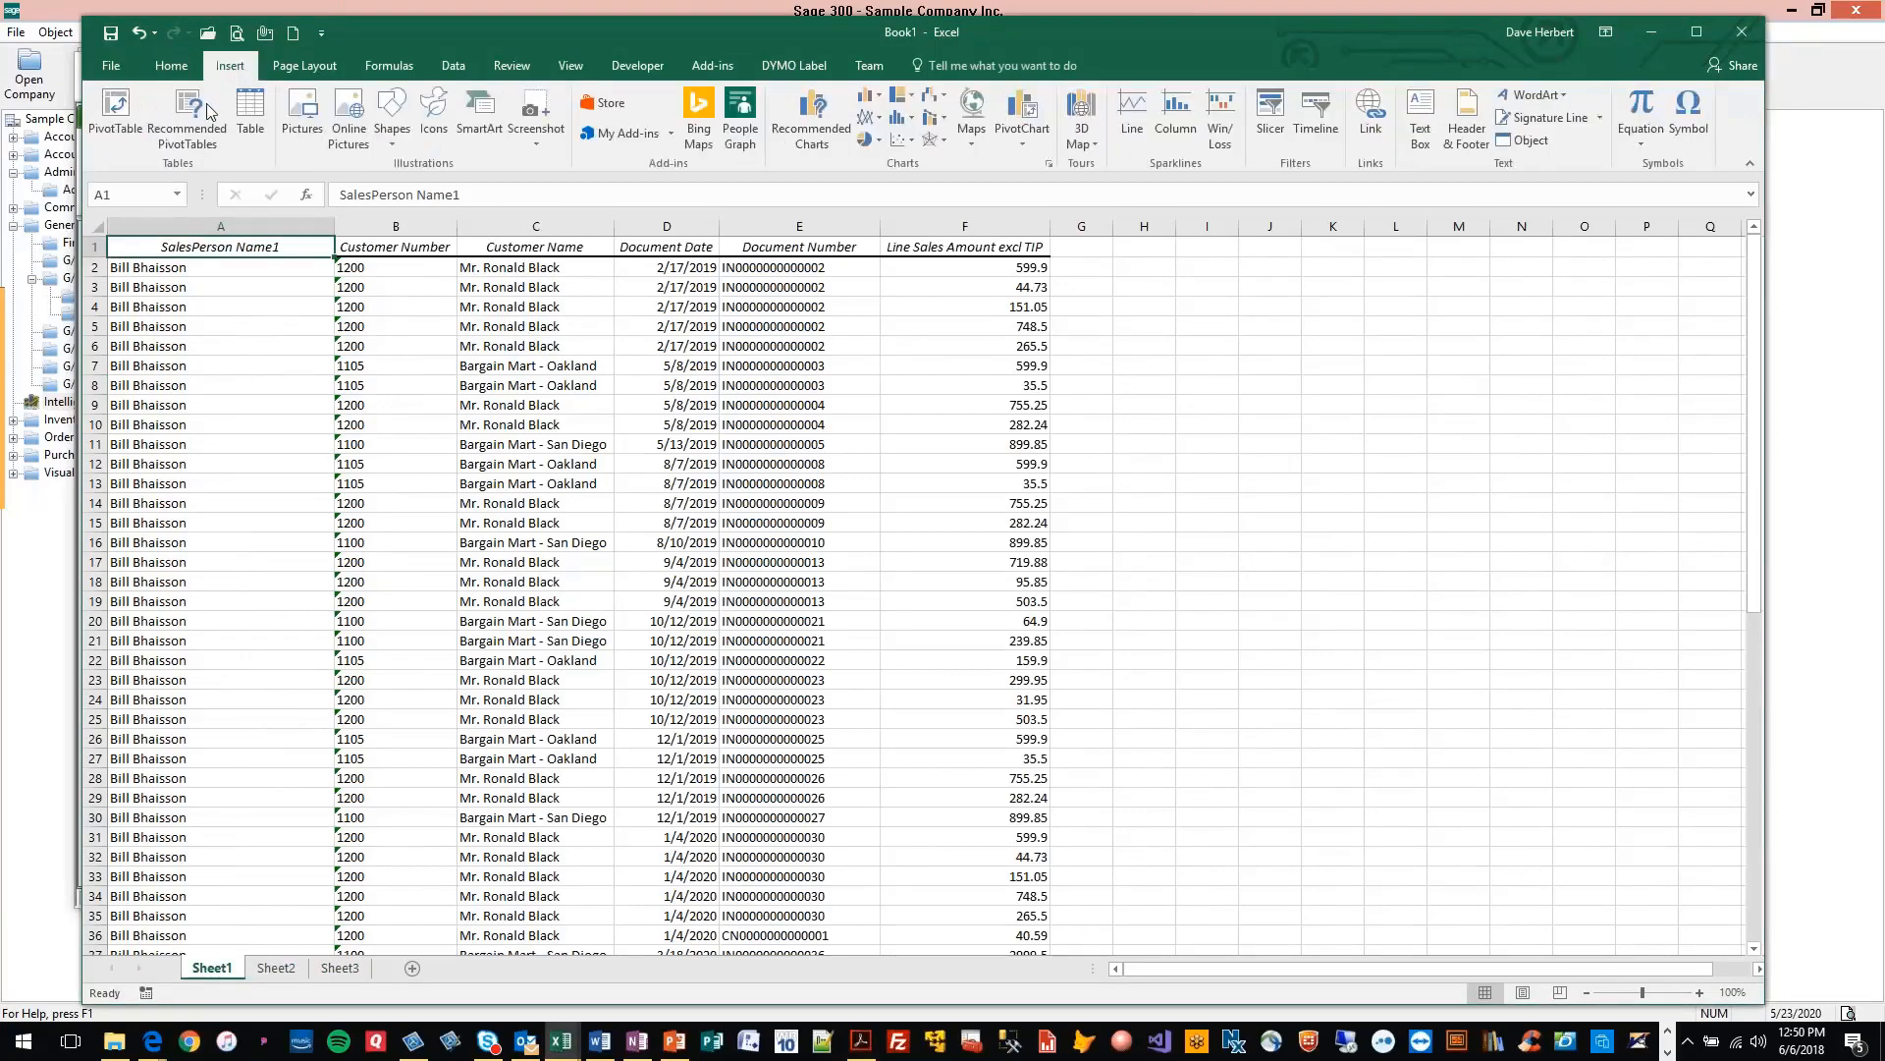
{"action": "left_click", "coordinate": [120, 129]}
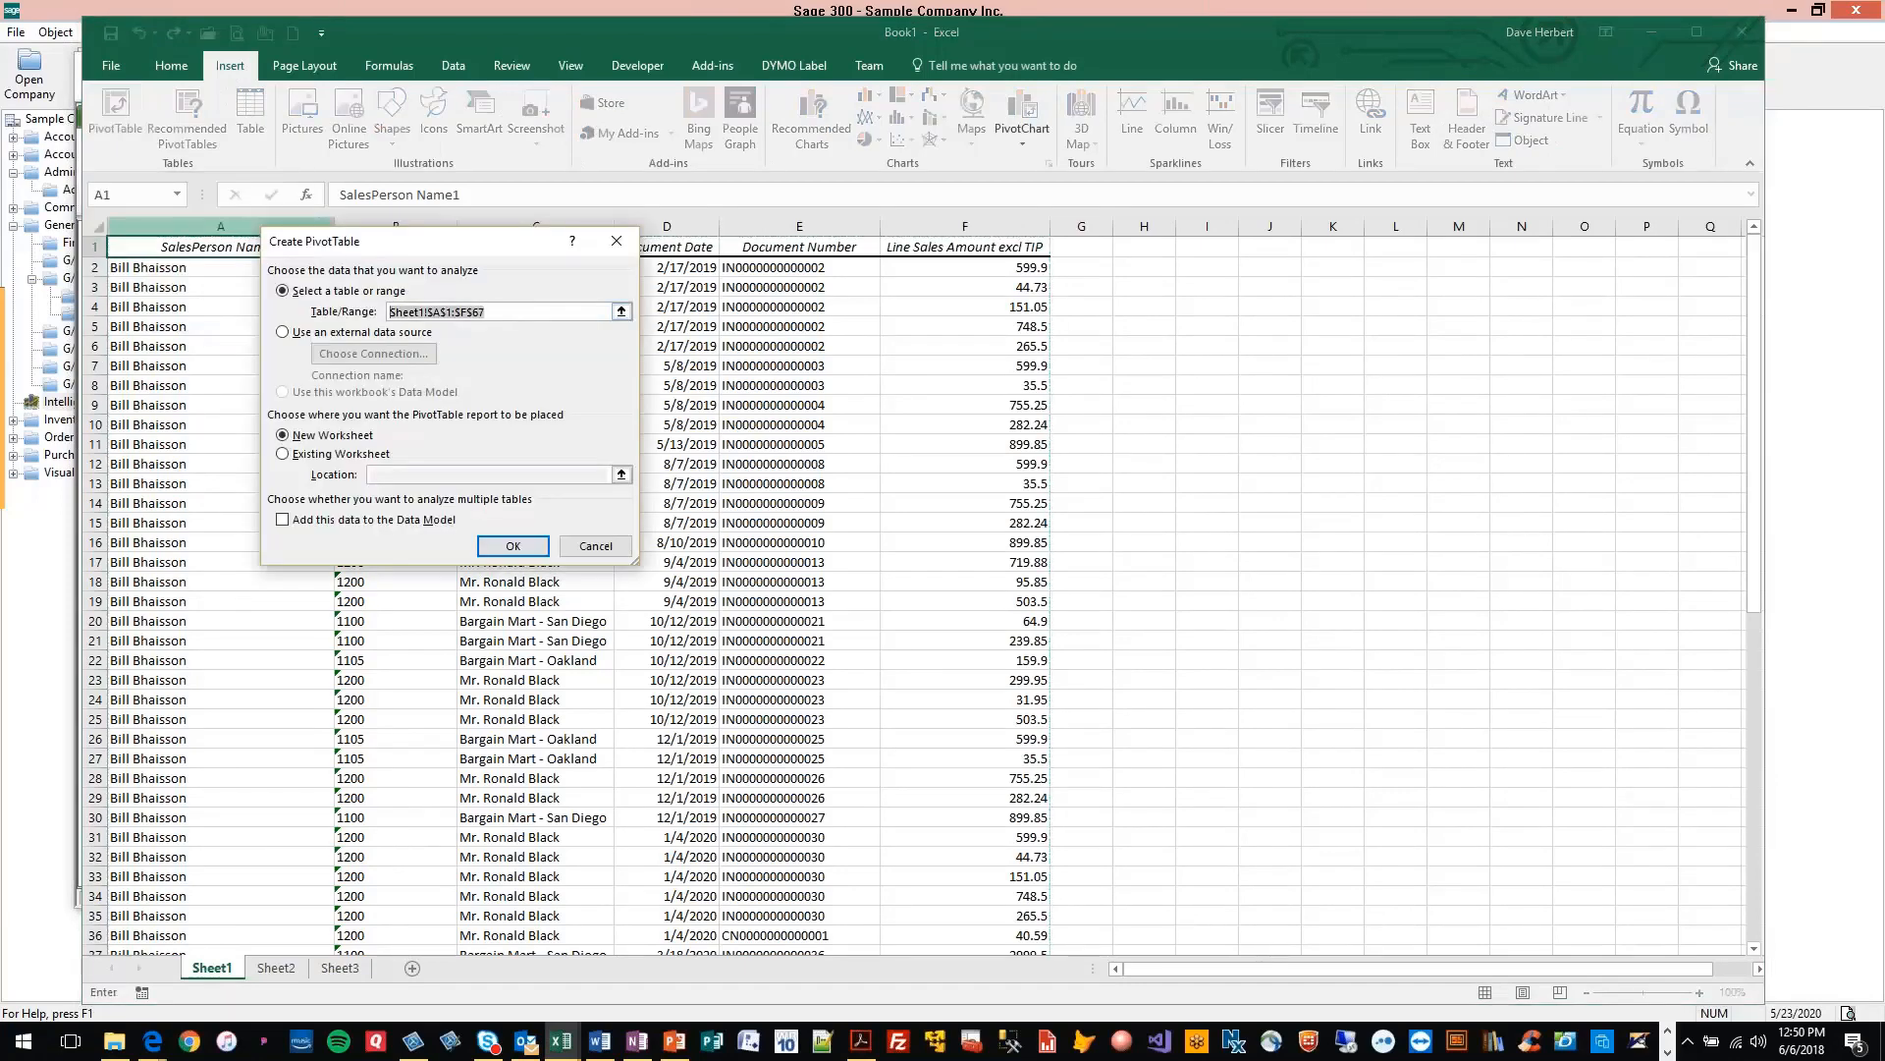
{"action": "key", "text": "F3"}
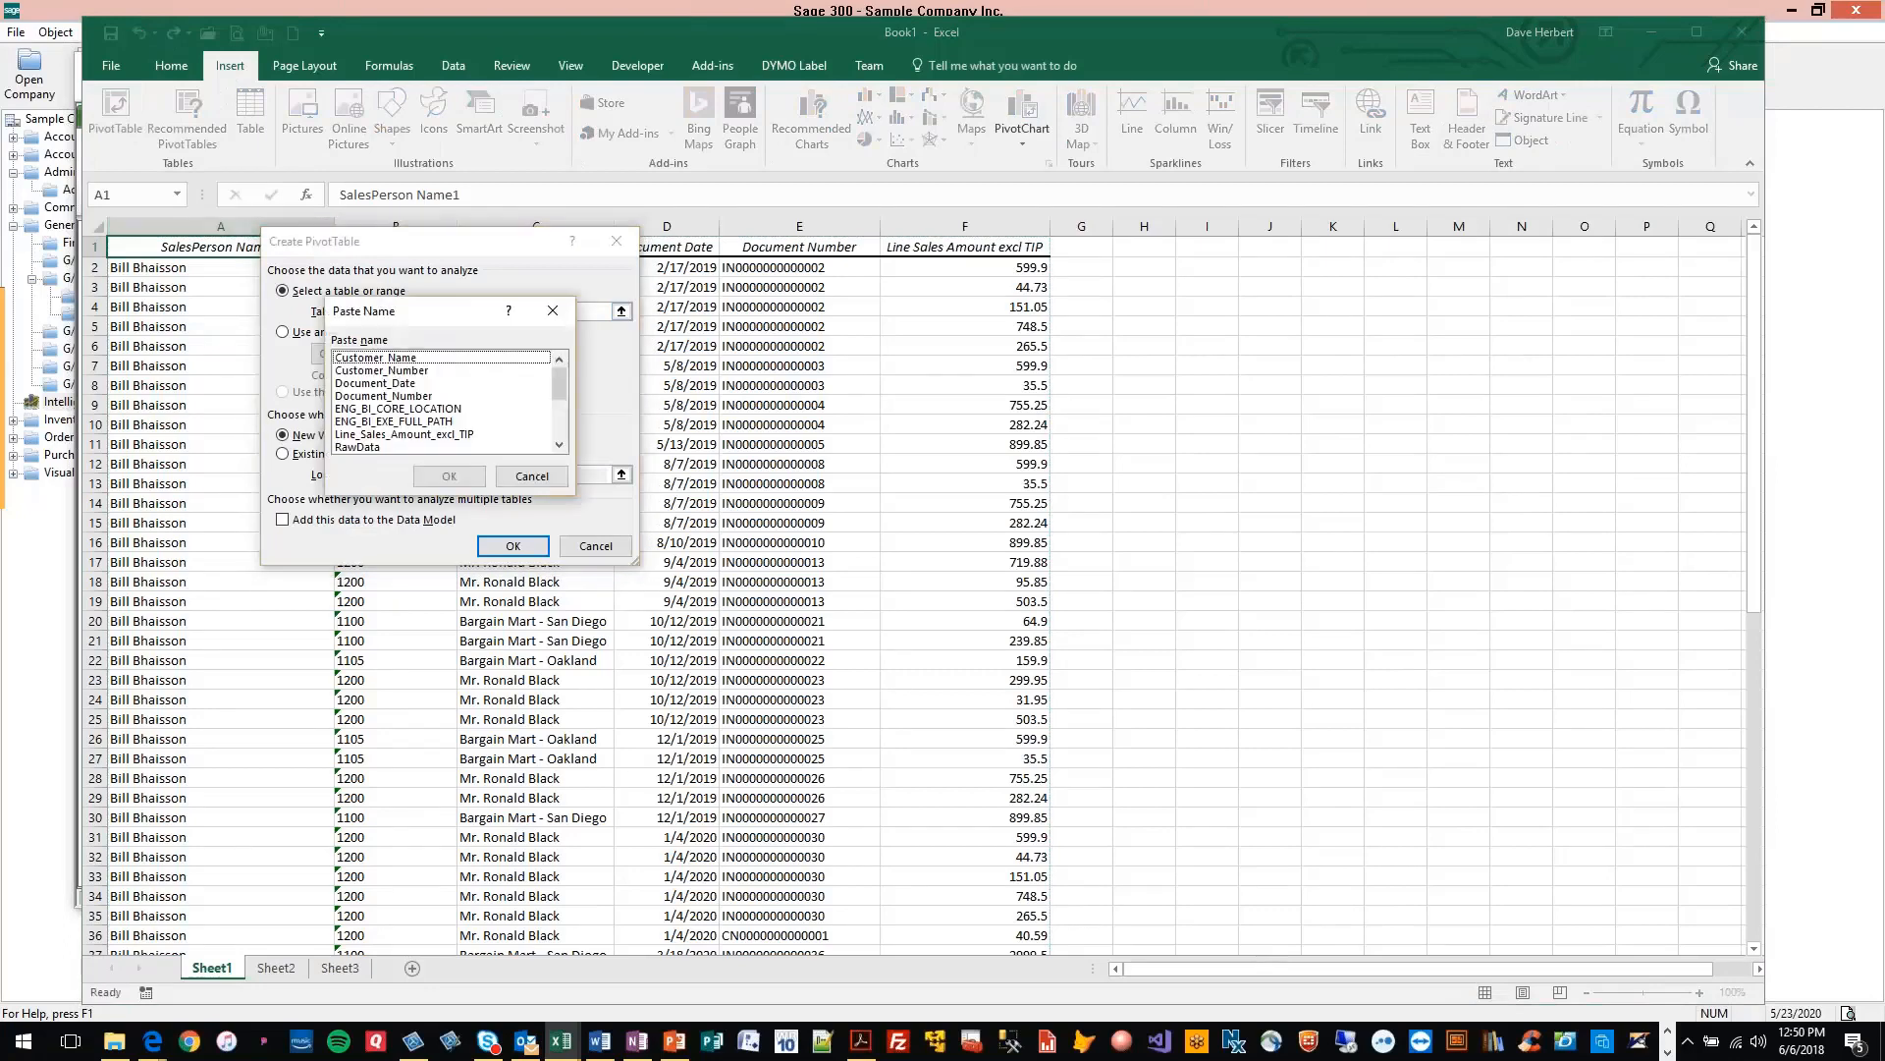
{"action": "left_click", "coordinate": [360, 447]}
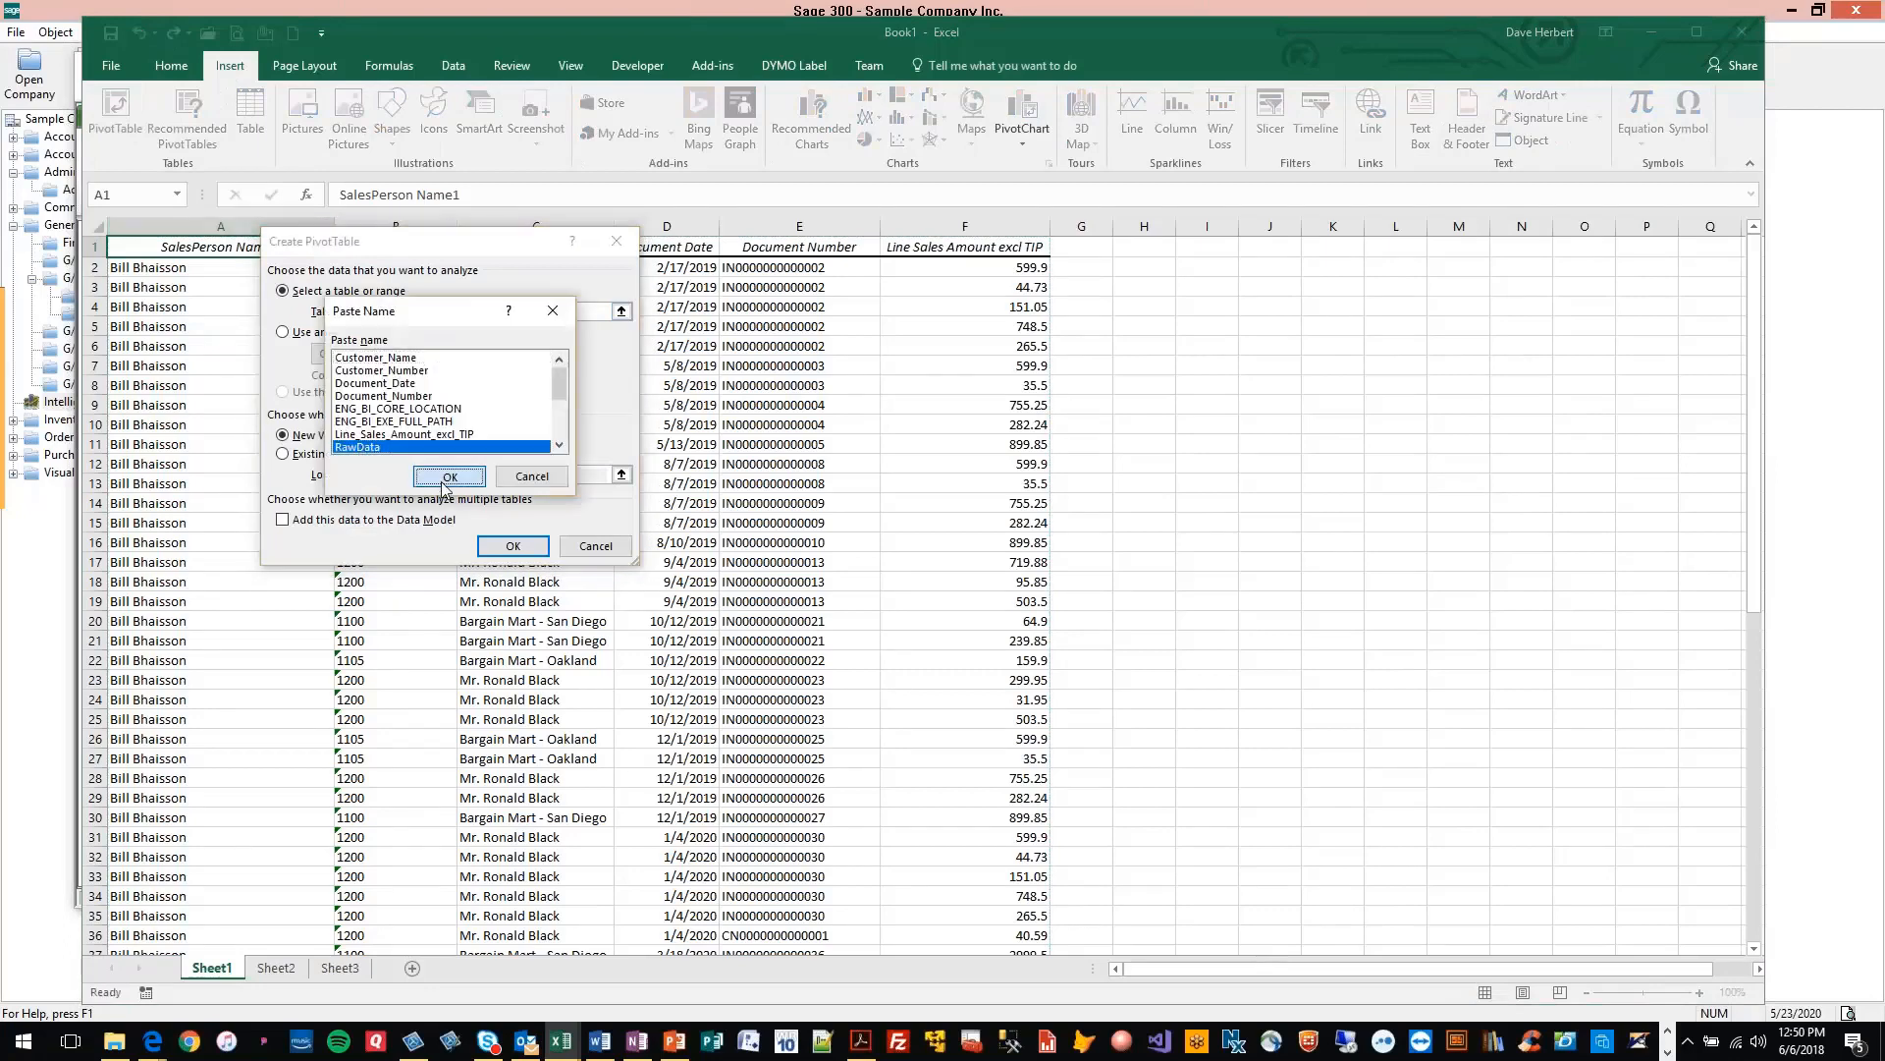
{"action": "left_click", "coordinate": [448, 475]}
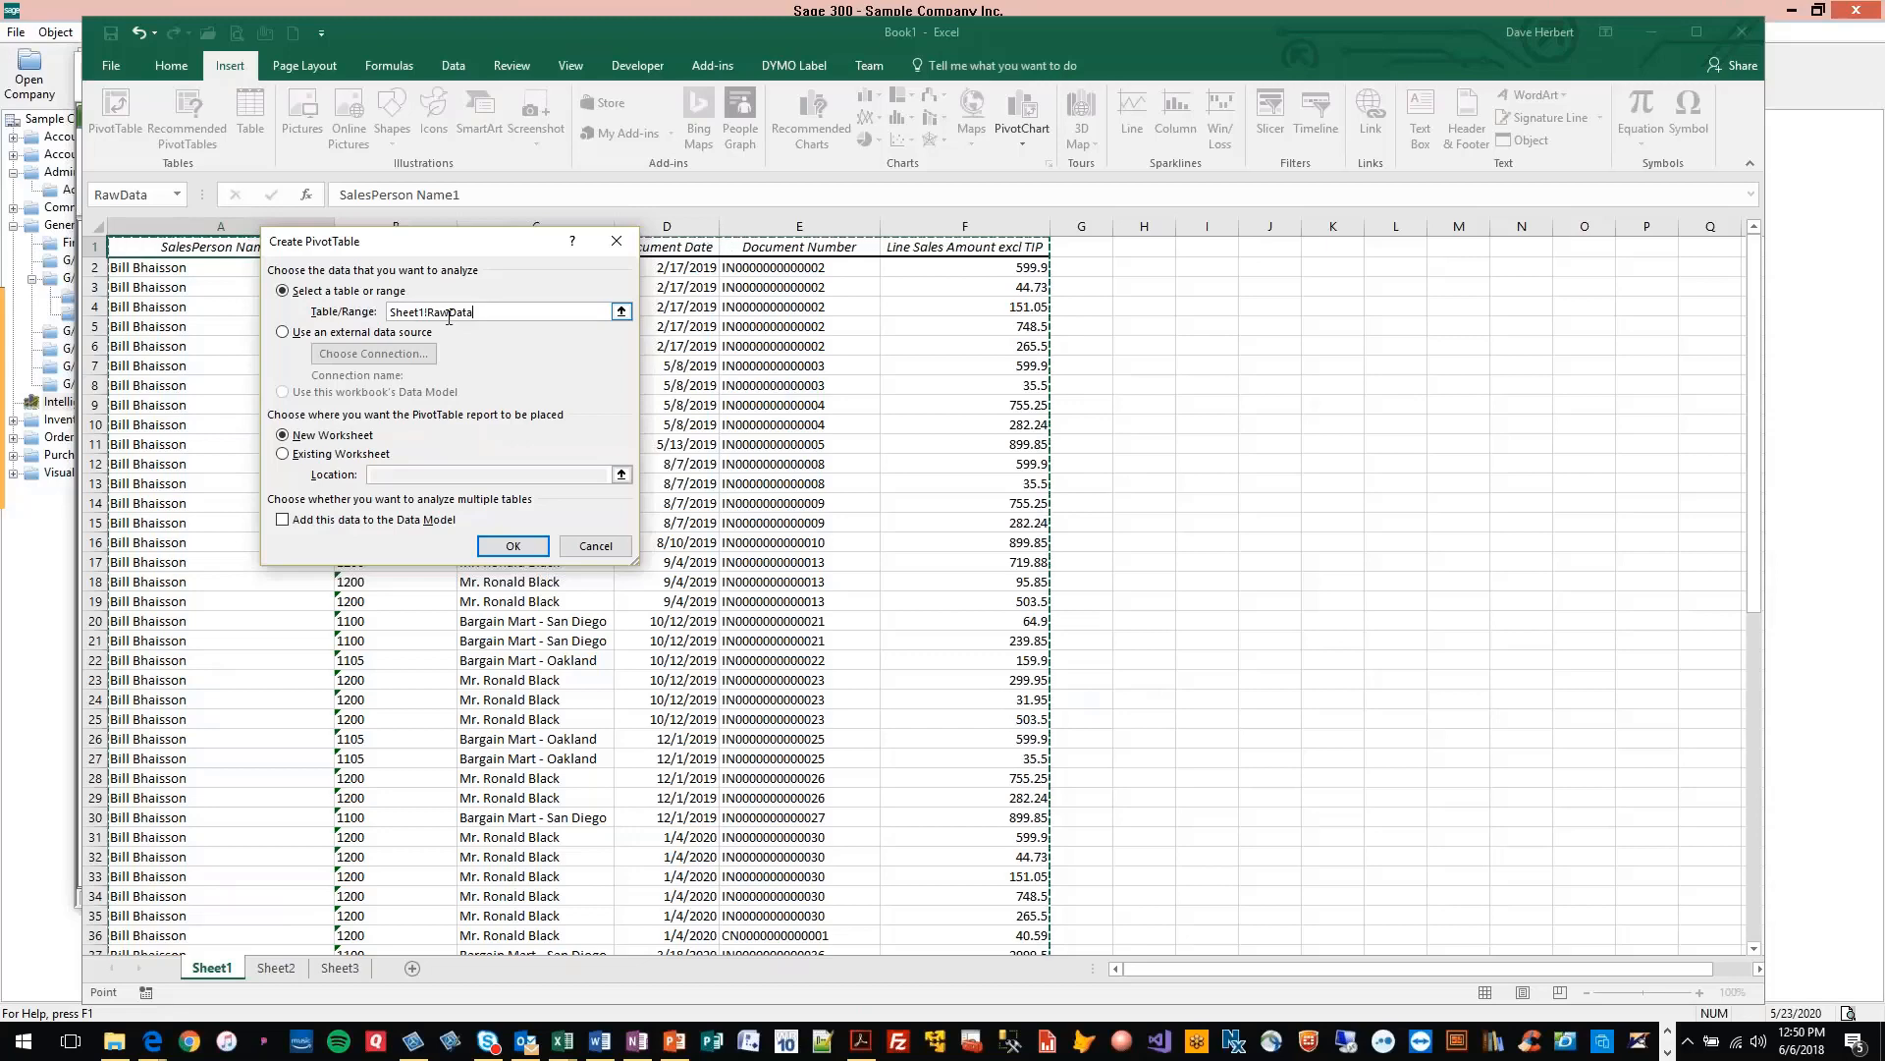
Place the pivot table on the existing worksheet Sheet3 at cell A2 and create it
{"action": "left_click", "coordinate": [284, 454]}
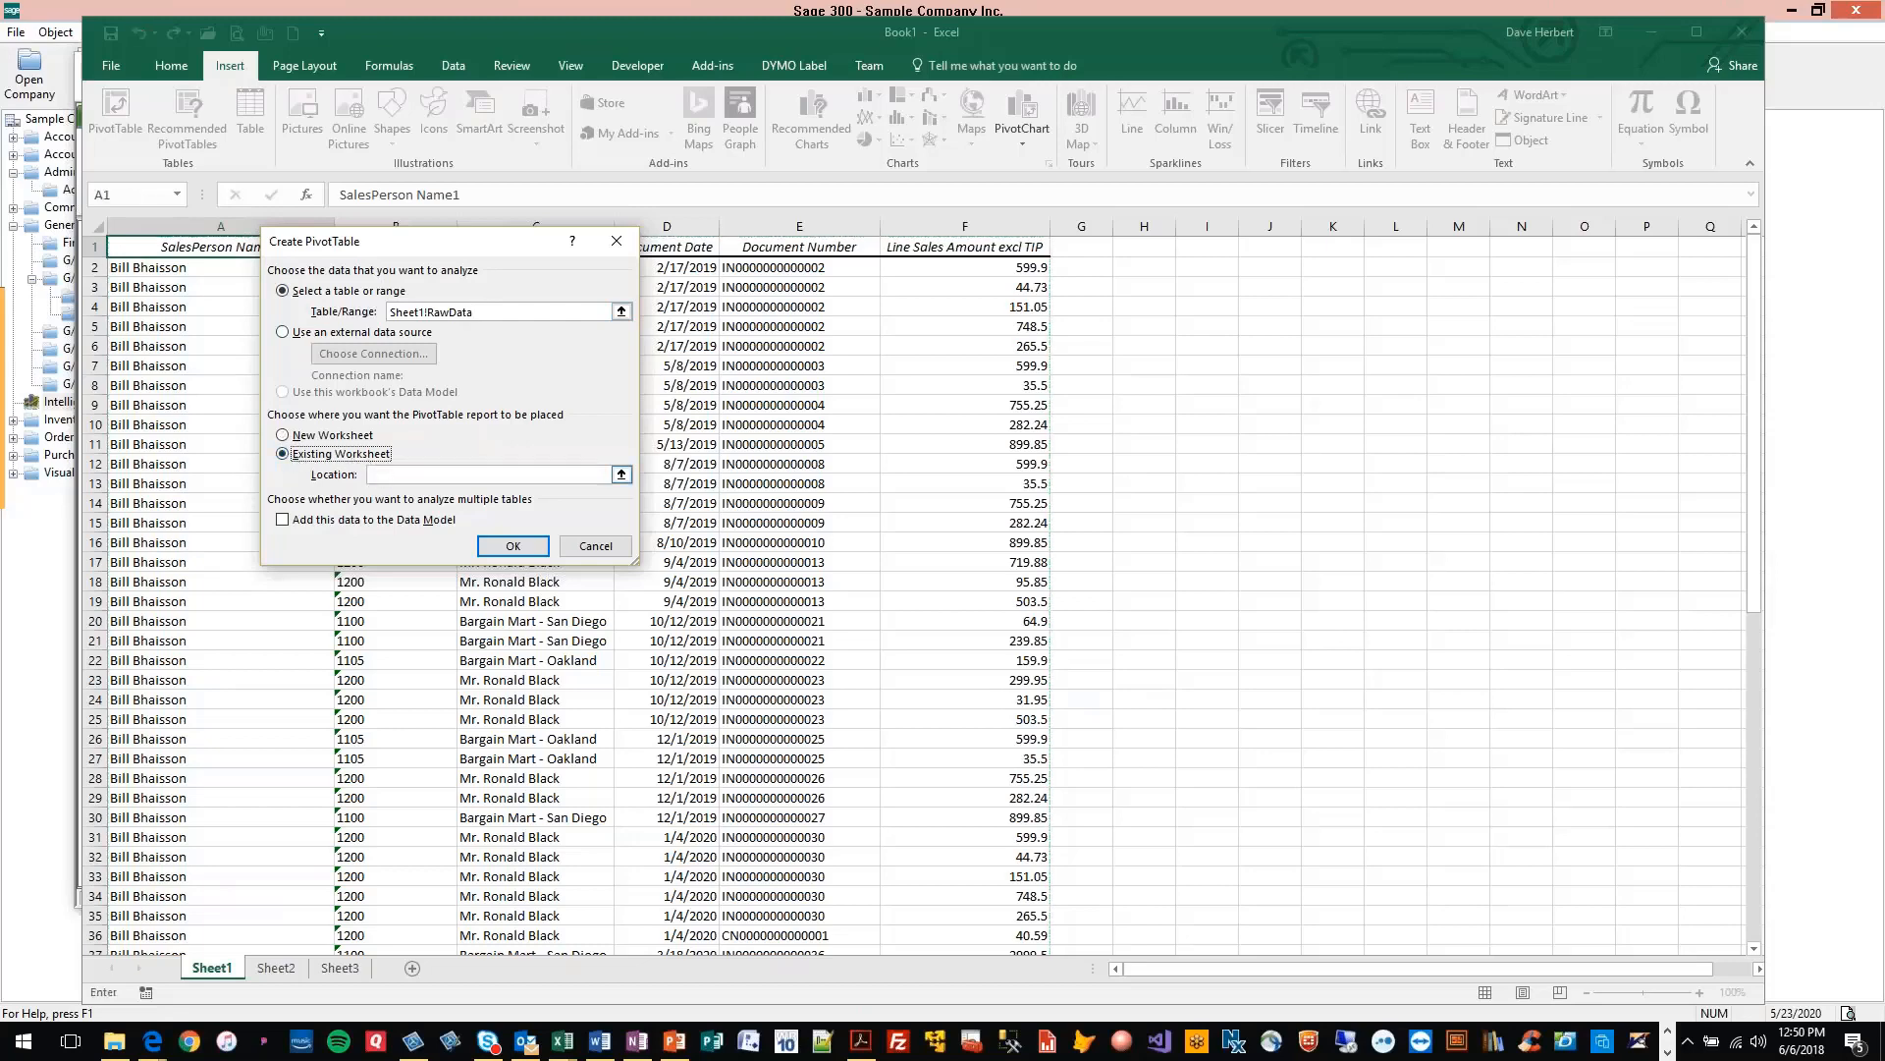
{"action": "left_click", "coordinate": [340, 967]}
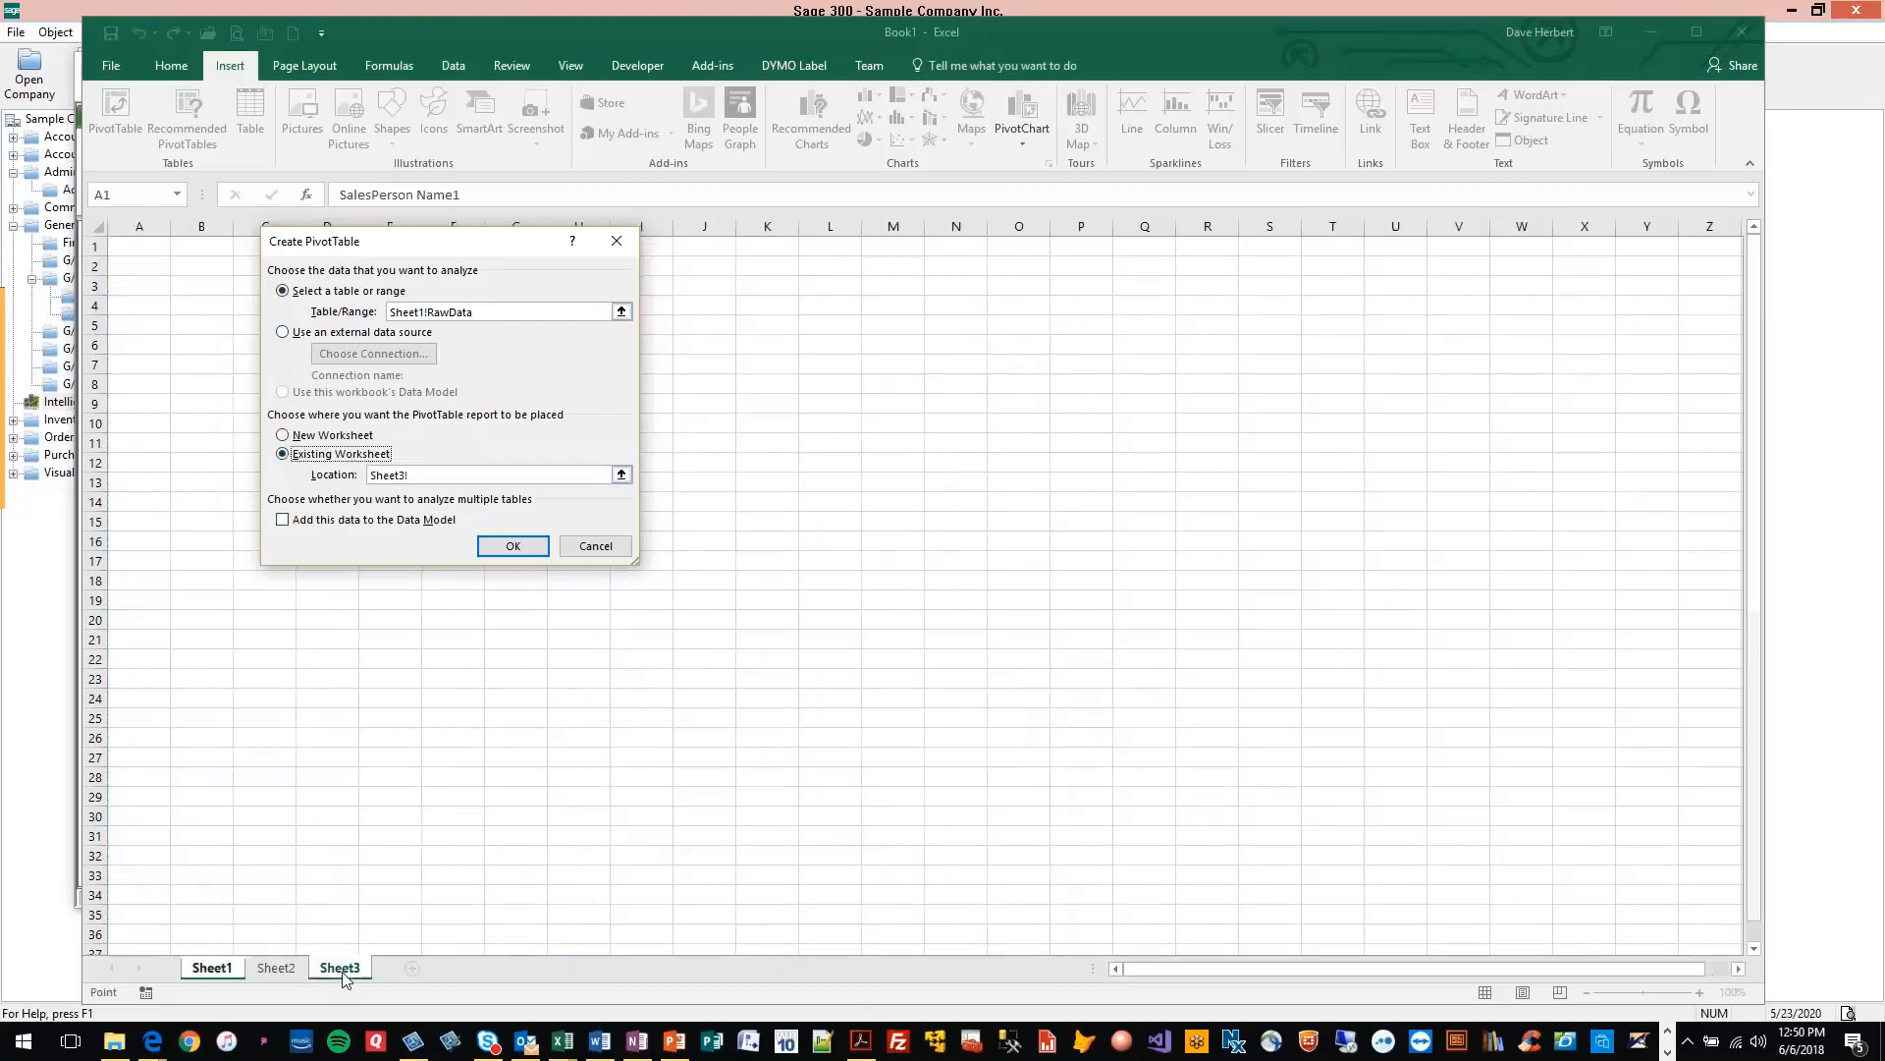
{"action": "left_click", "coordinate": [138, 266]}
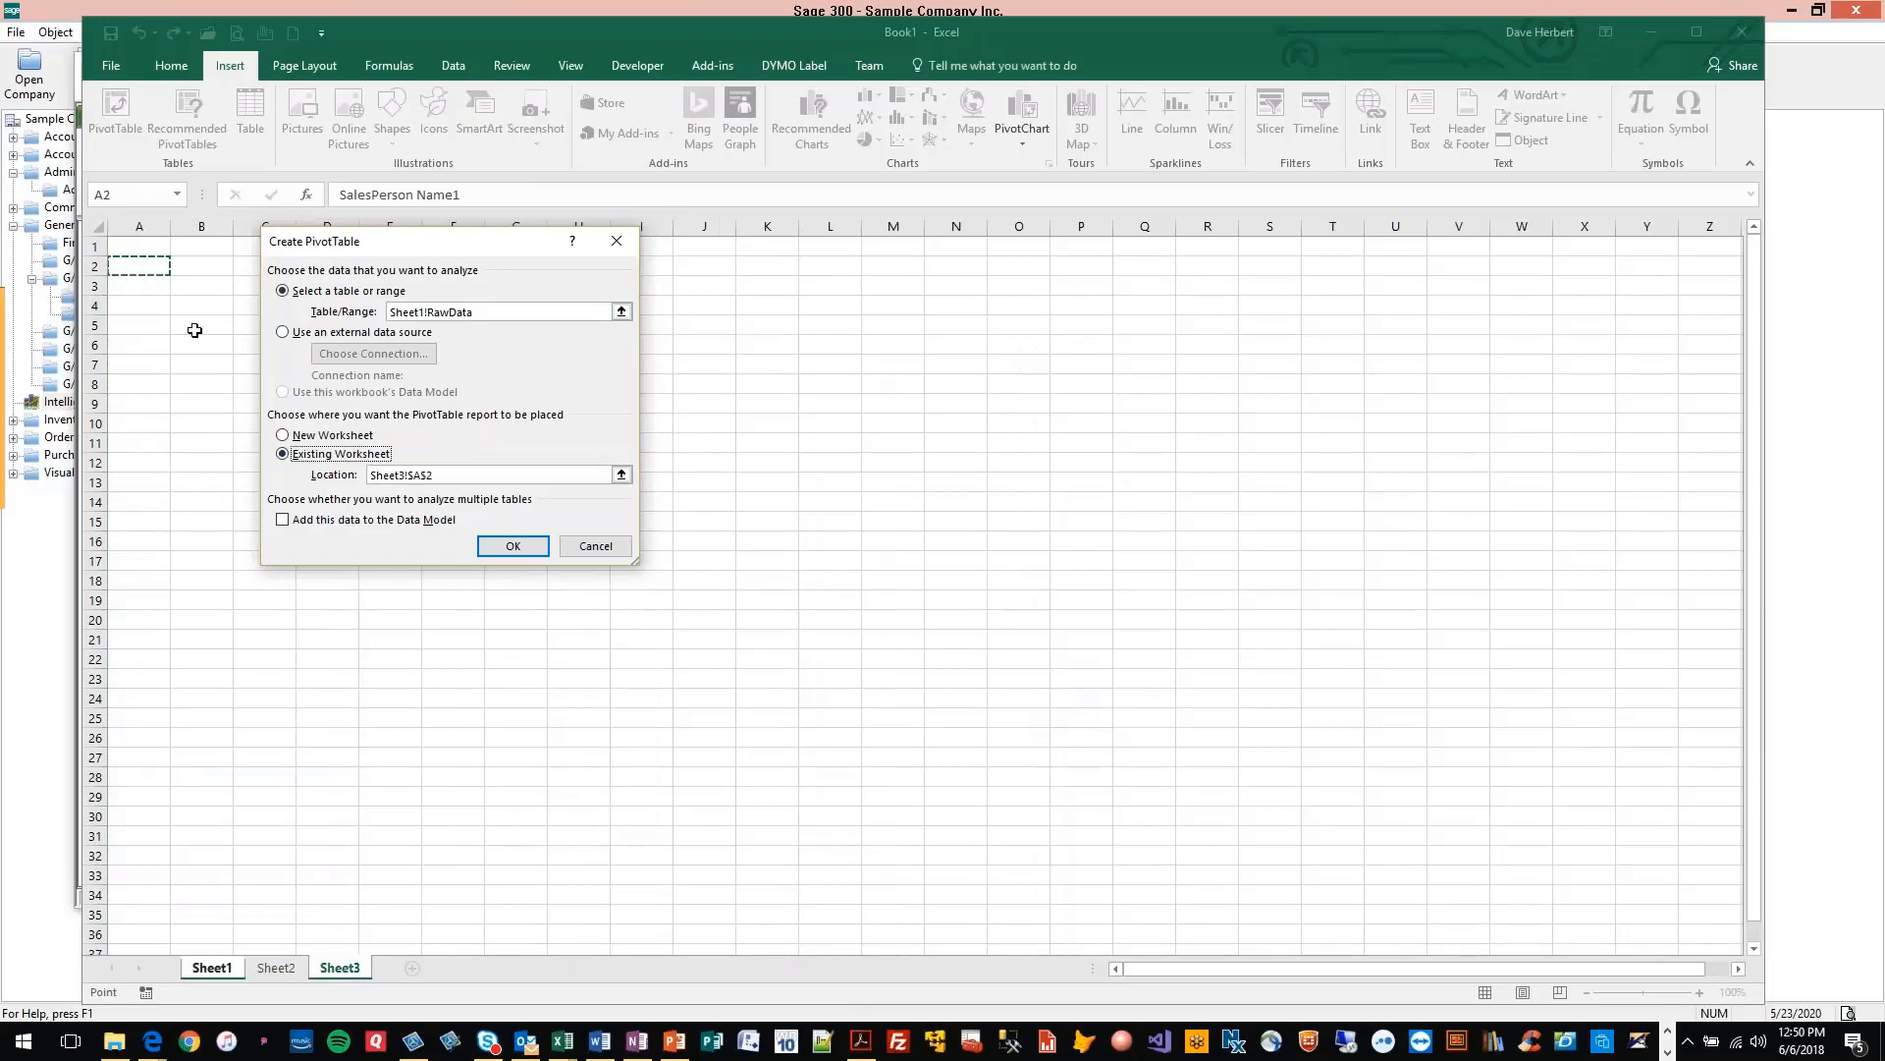
{"action": "left_click", "coordinate": [505, 553]}
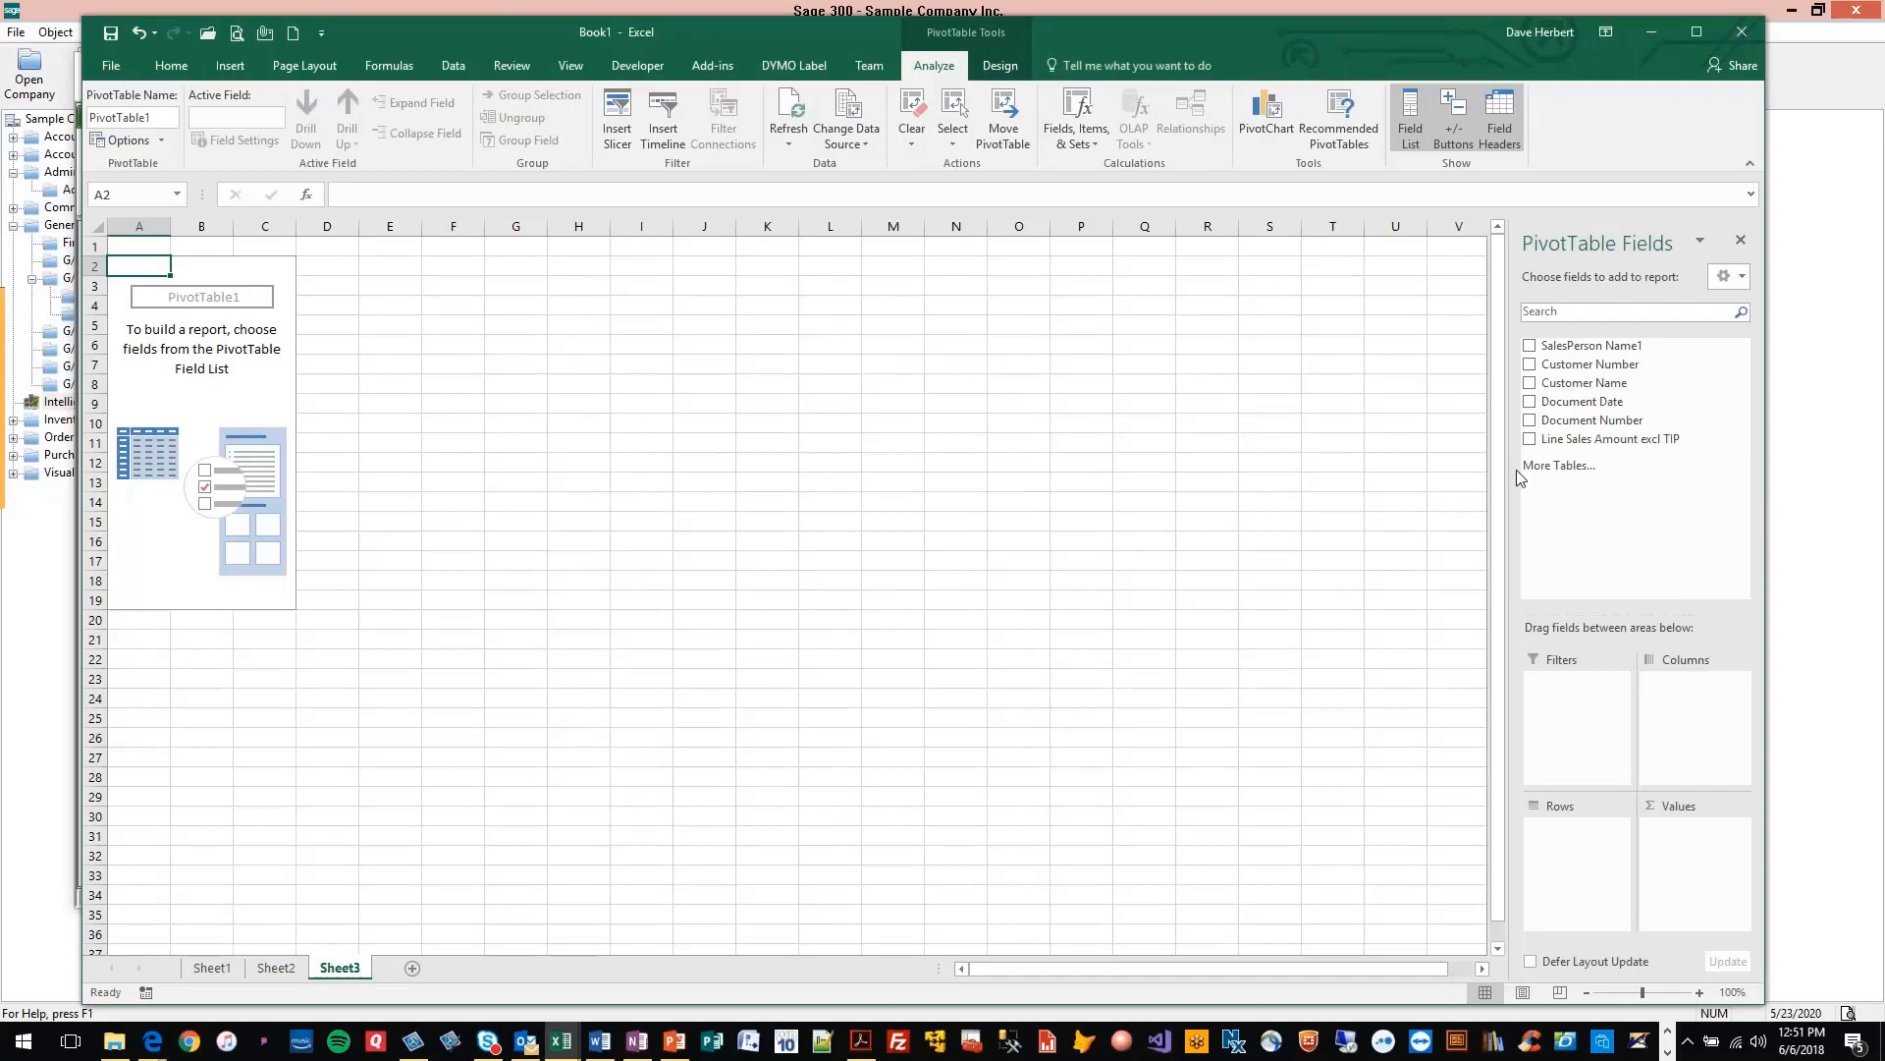
Add Customer Name and Document Number as pivot table rows and Line Sales Amount excl TIP as the summed value
{"action": "left_click_drag", "start_coordinate": [1596, 383], "coordinate": [1572, 835]}
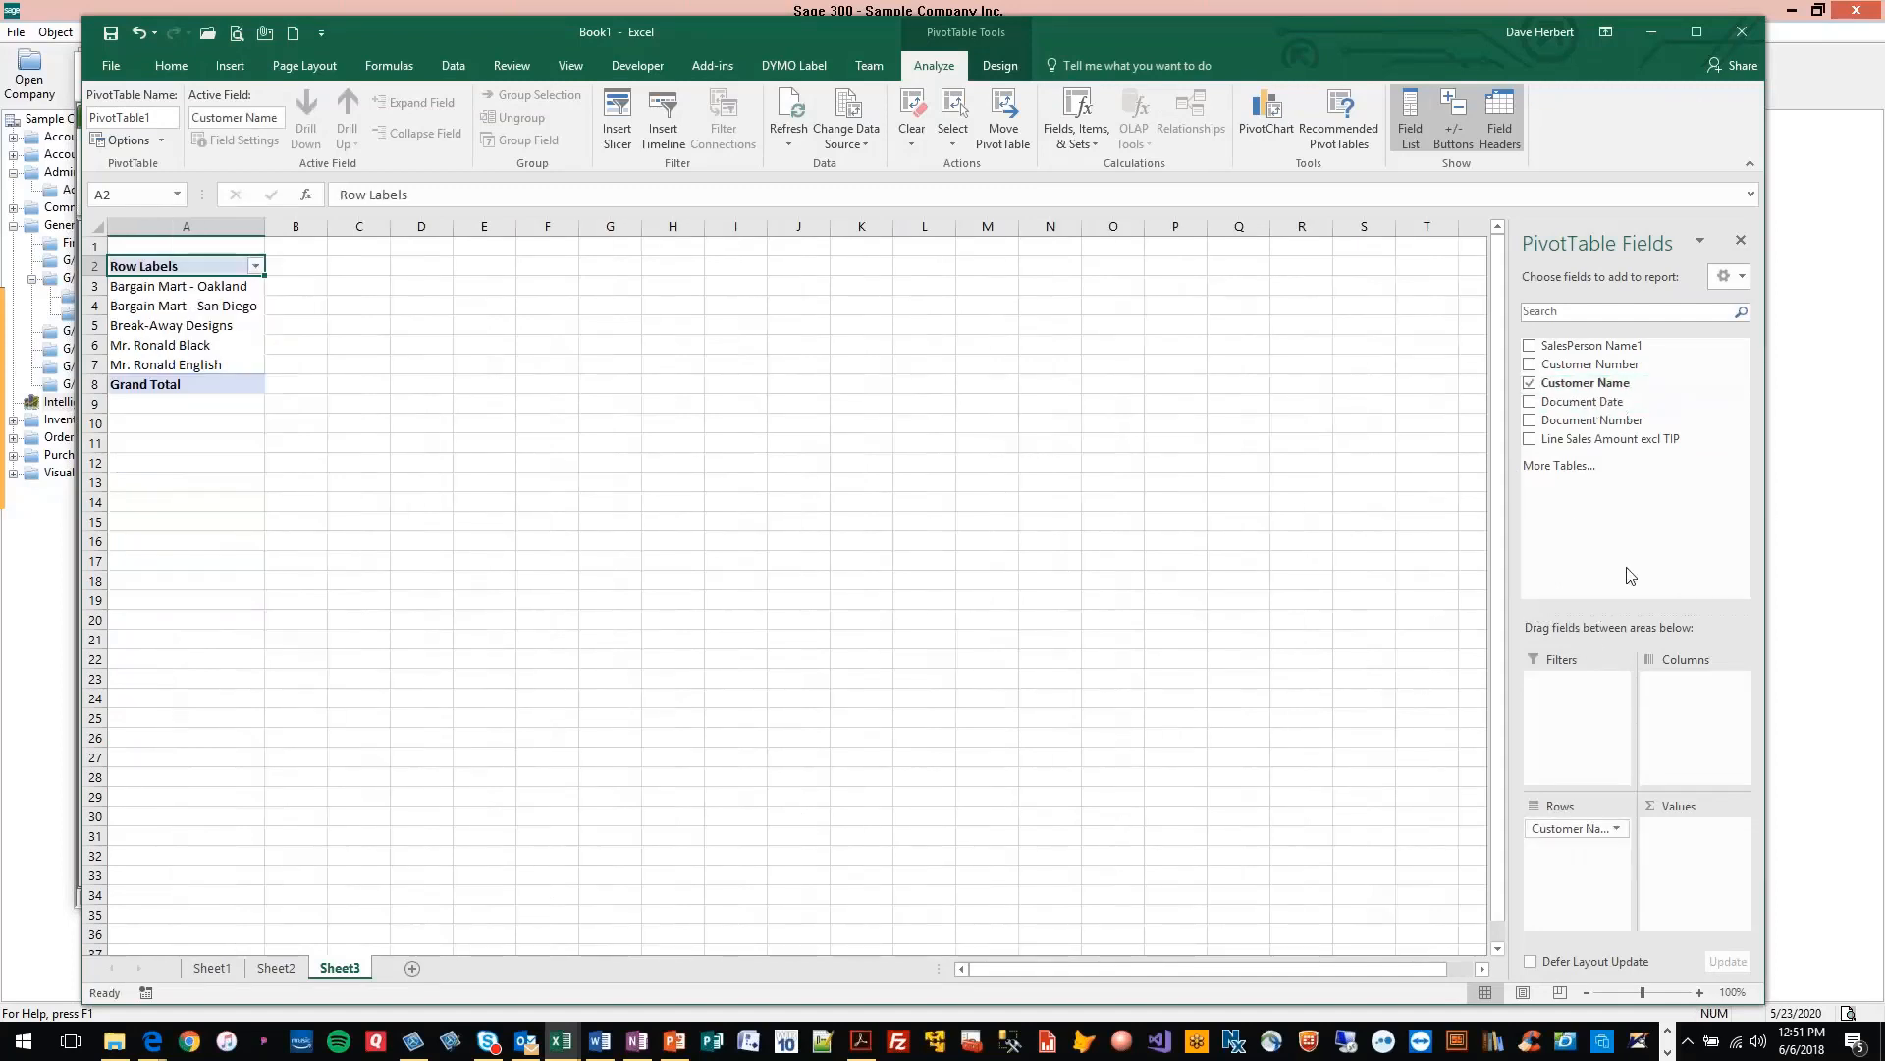
{"action": "left_click_drag", "start_coordinate": [1595, 424], "coordinate": [1717, 833]}
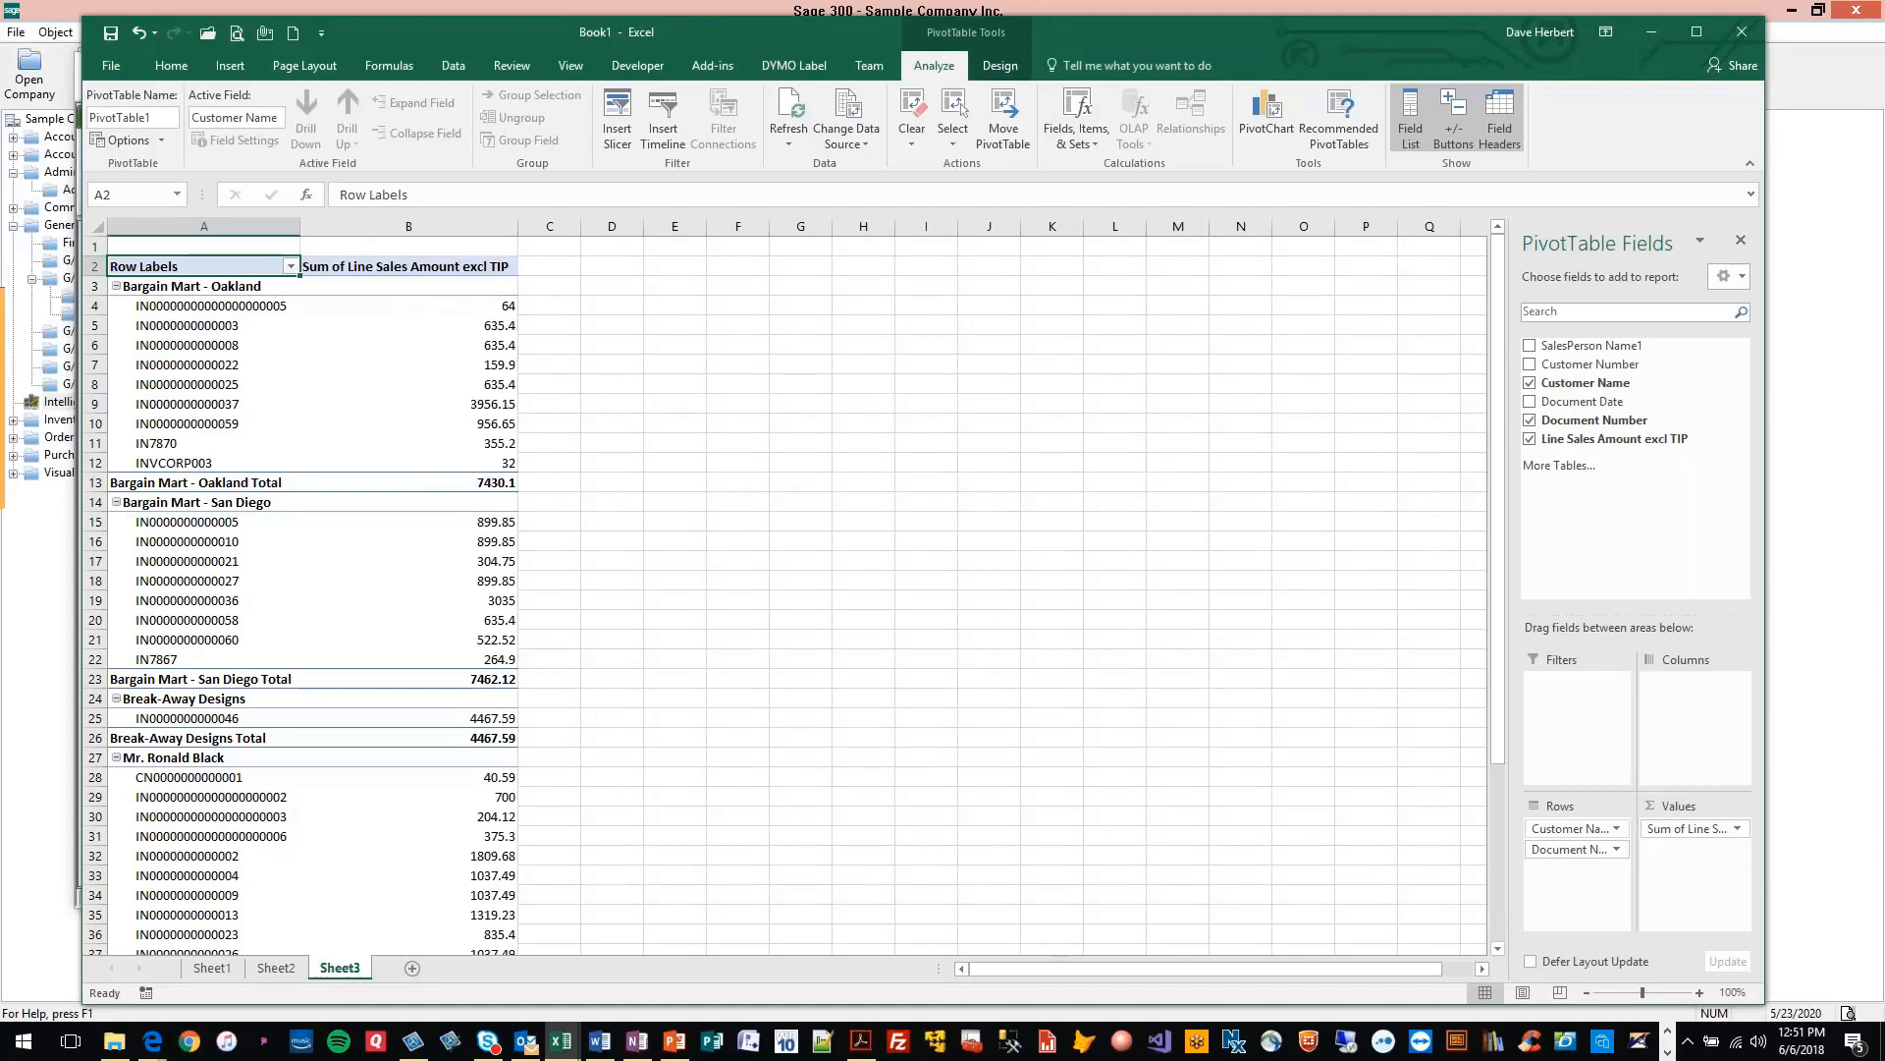
Set the number format of the summed Line Sales Amount field to Accounting with two decimal places and the $ symbol
{"action": "left_click", "coordinate": [1733, 827]}
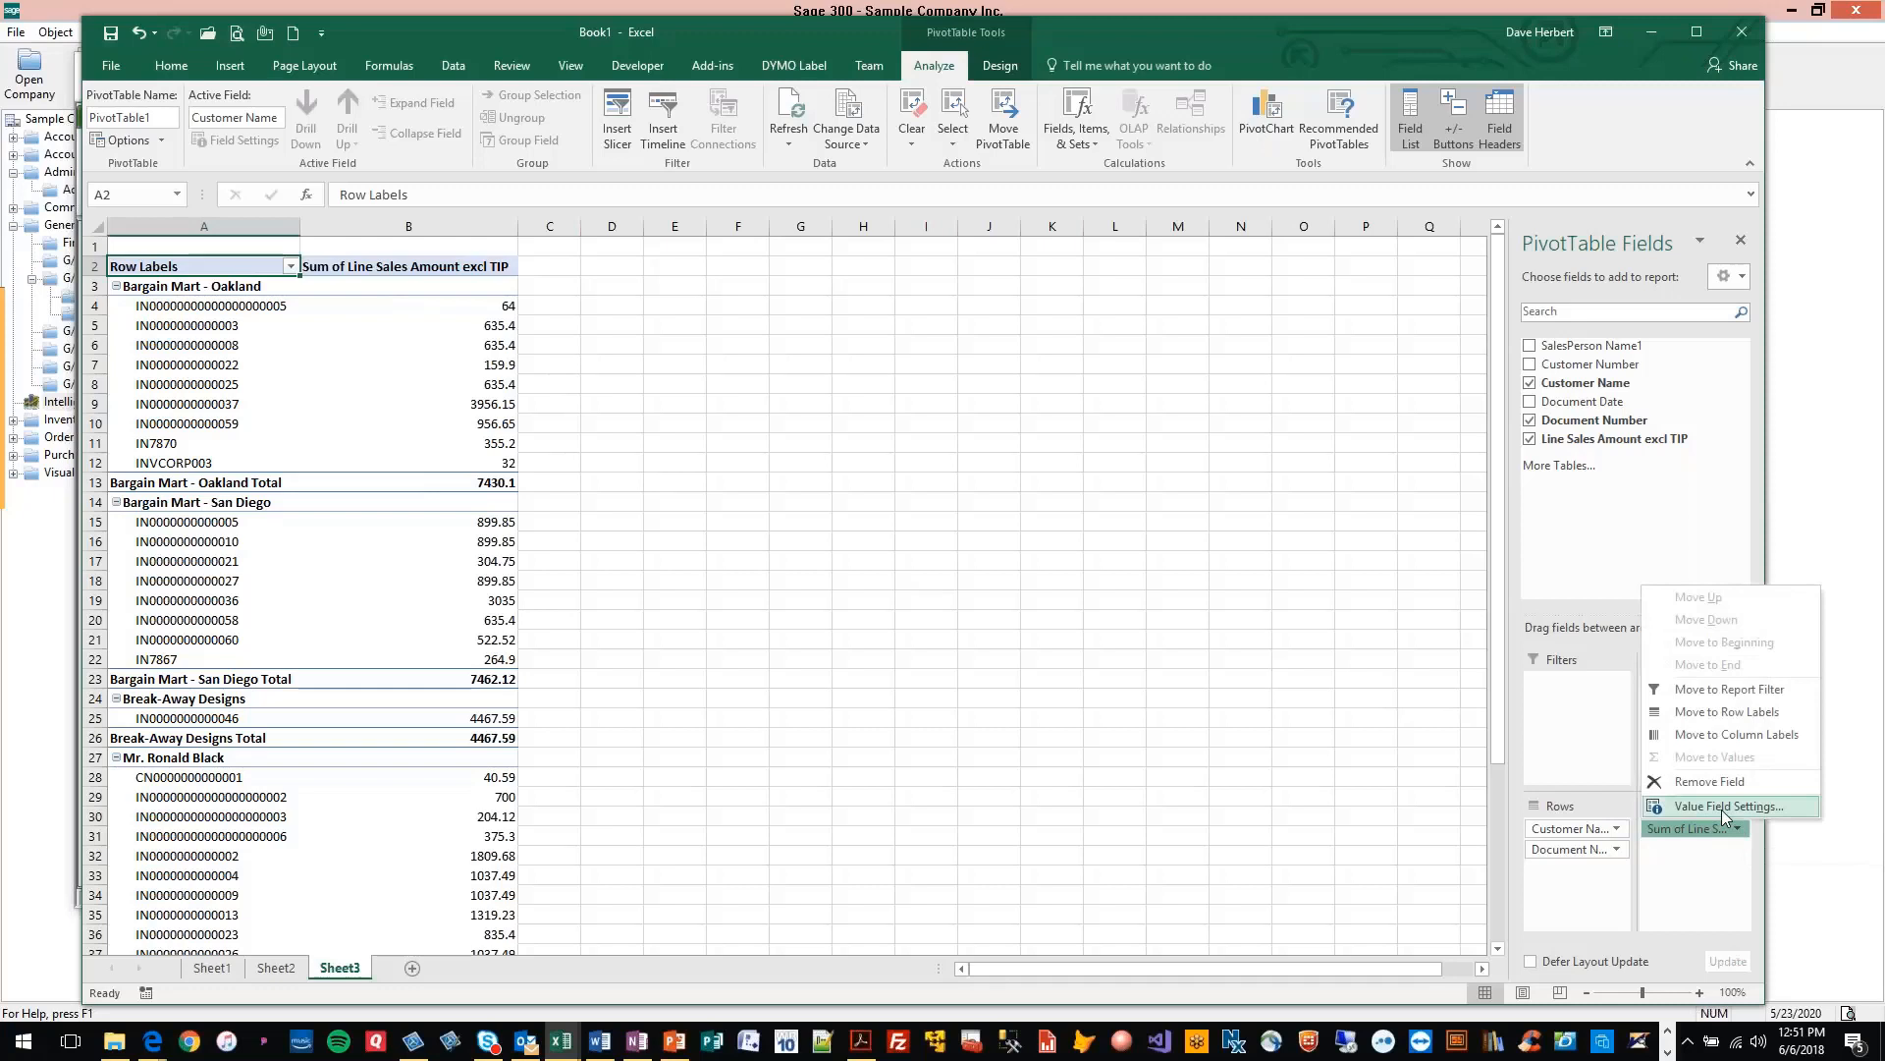
{"action": "left_click", "coordinate": [1723, 809]}
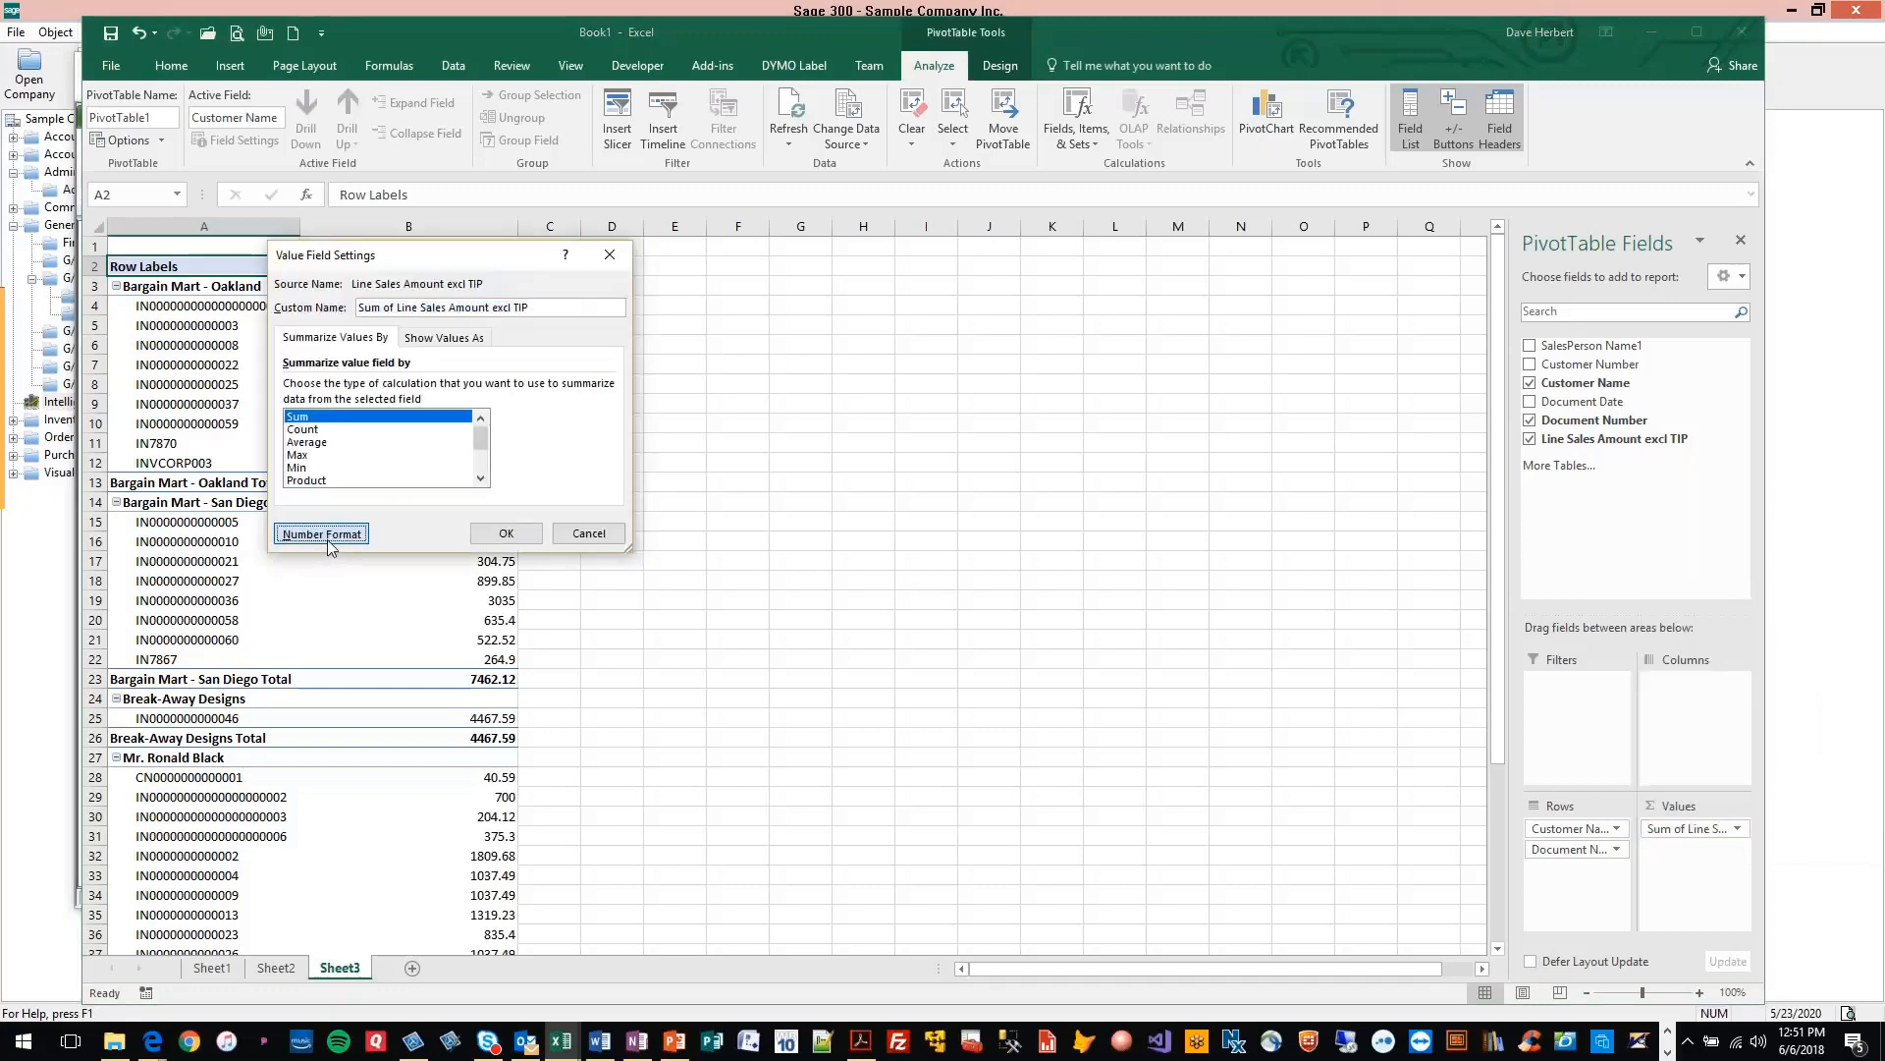
{"action": "left_click", "coordinate": [327, 539]}
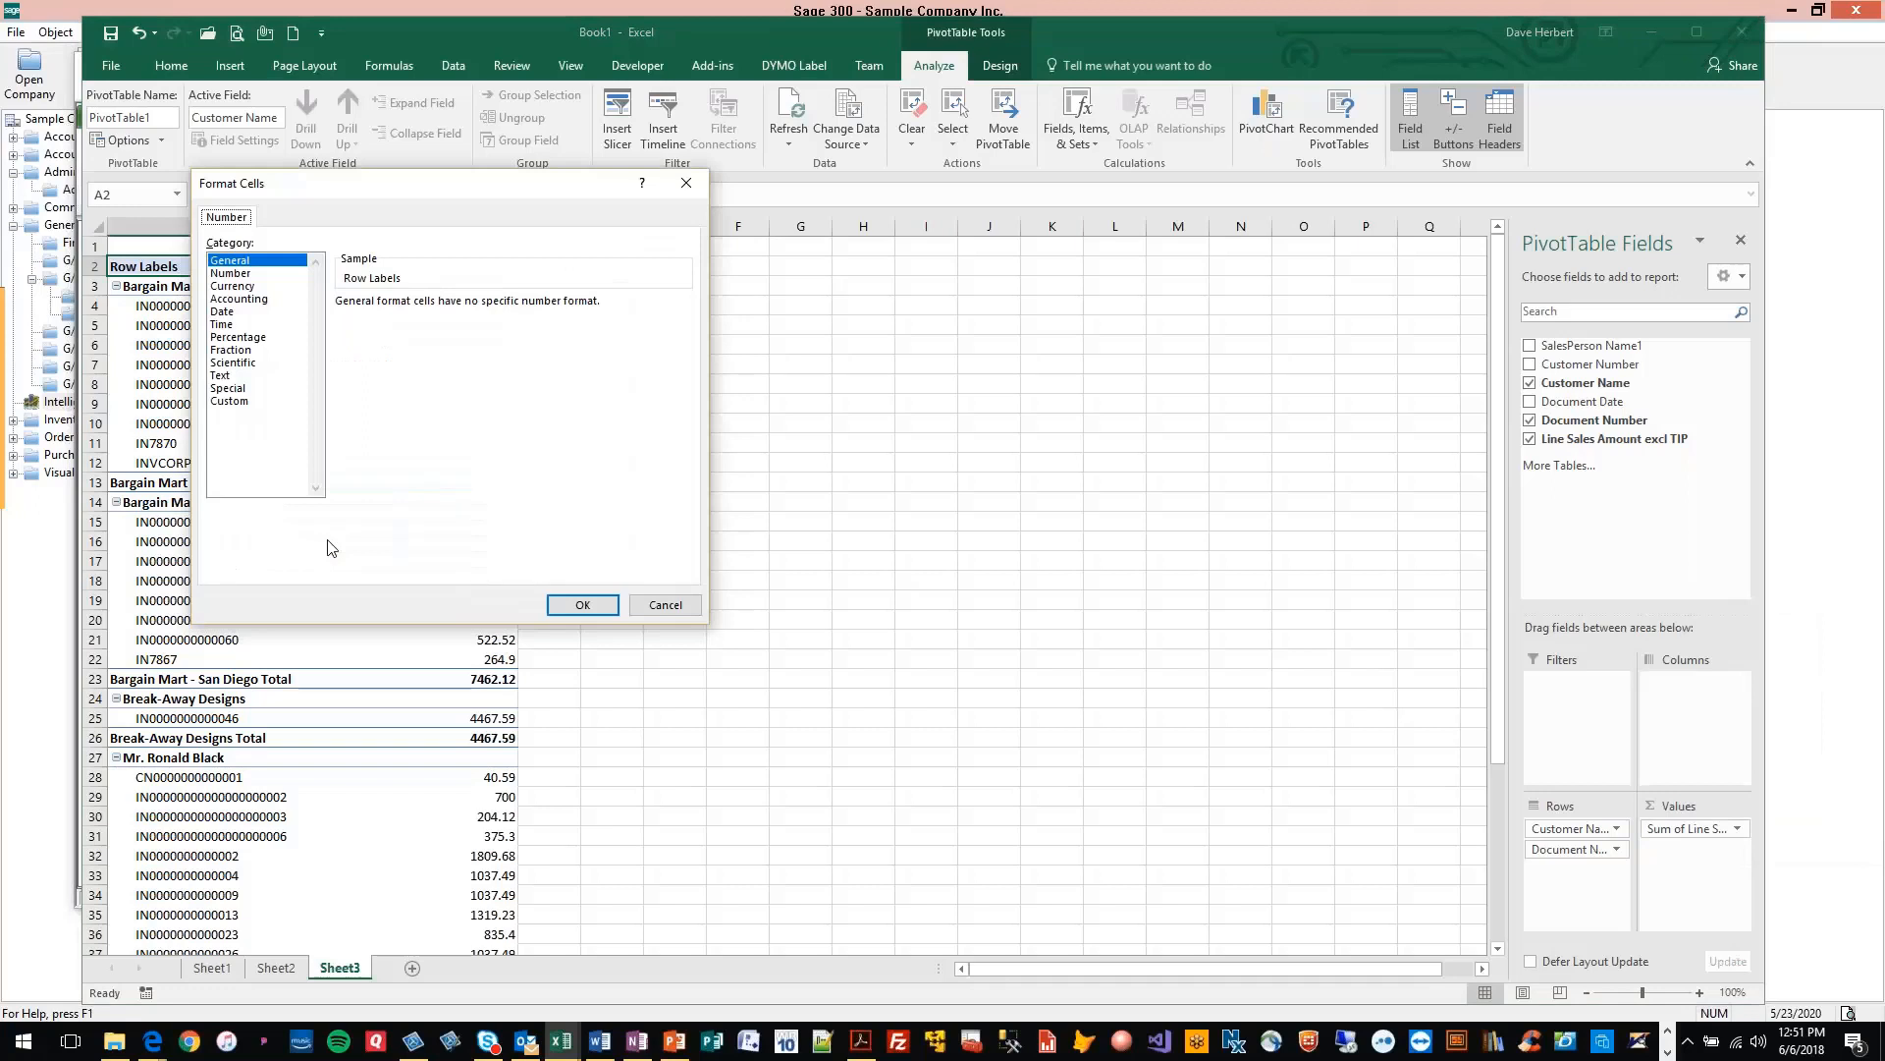
{"action": "left_click", "coordinate": [253, 298]}
{"action": "left_click", "coordinate": [598, 608]}
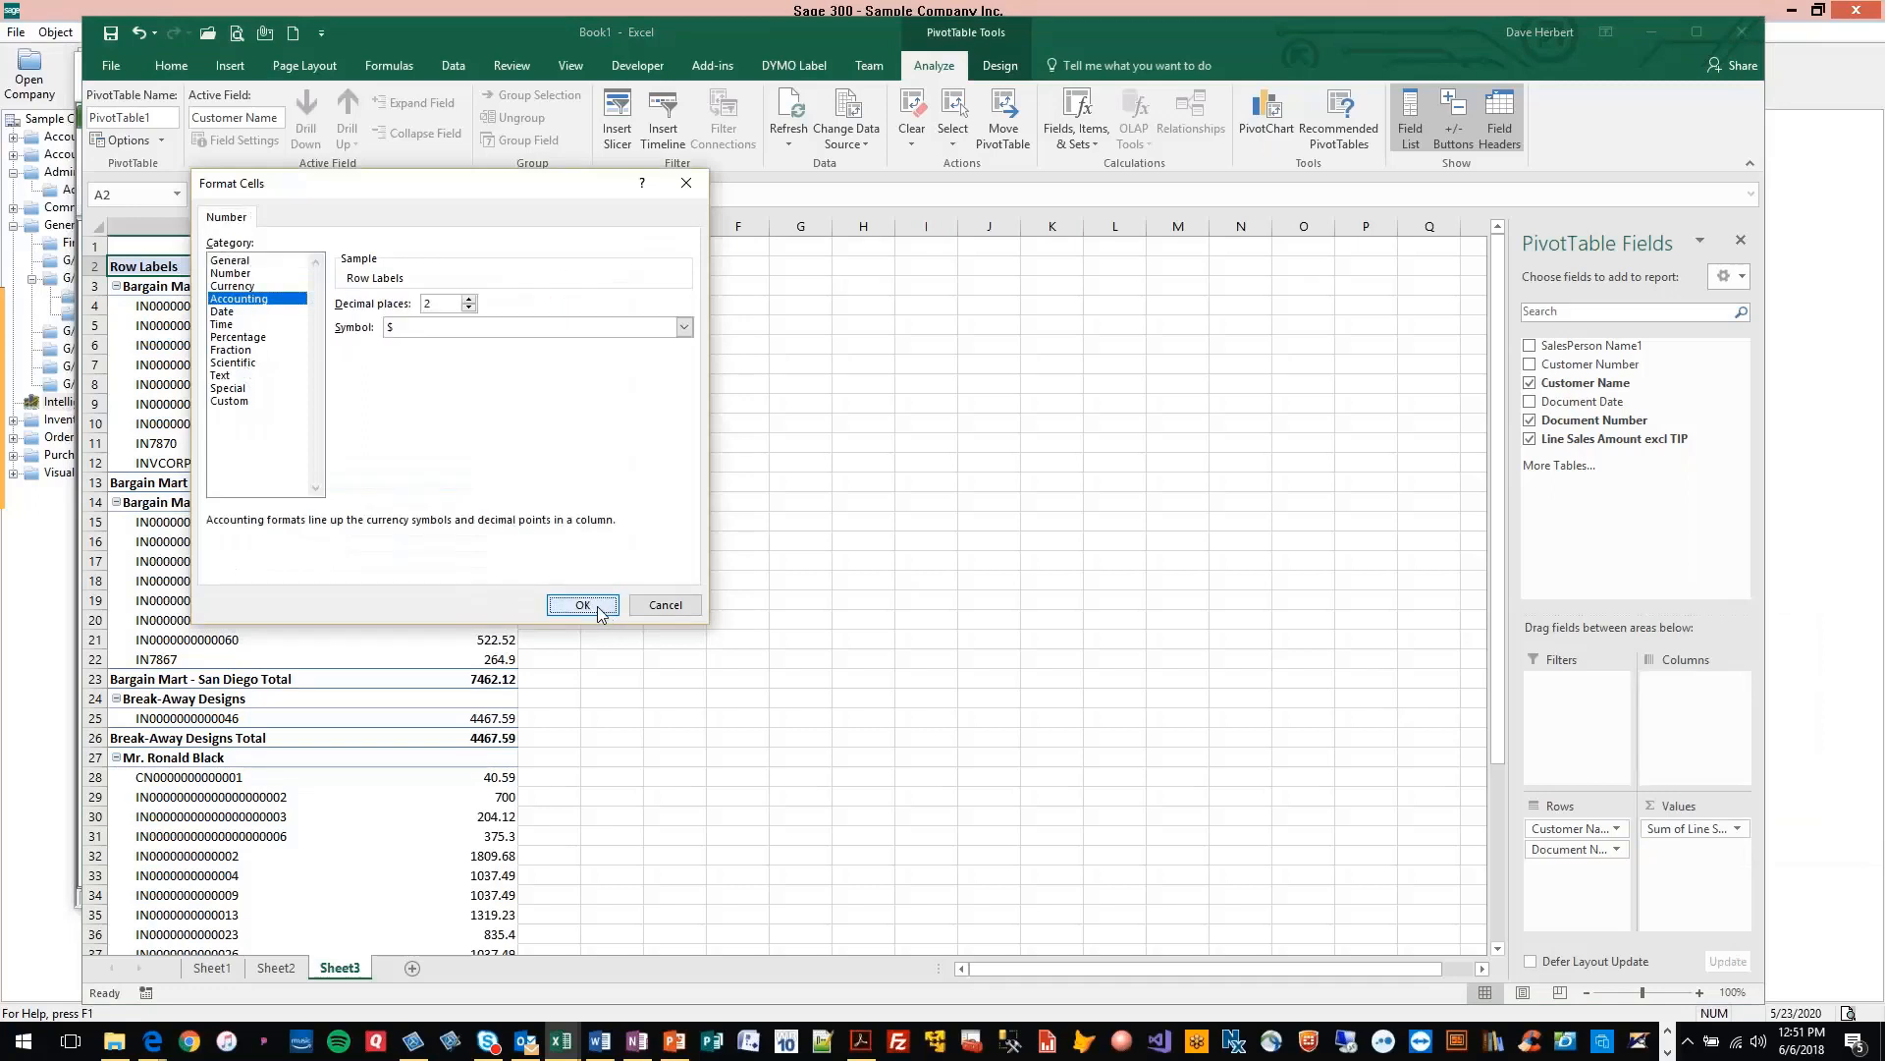
{"action": "left_click", "coordinate": [501, 534]}
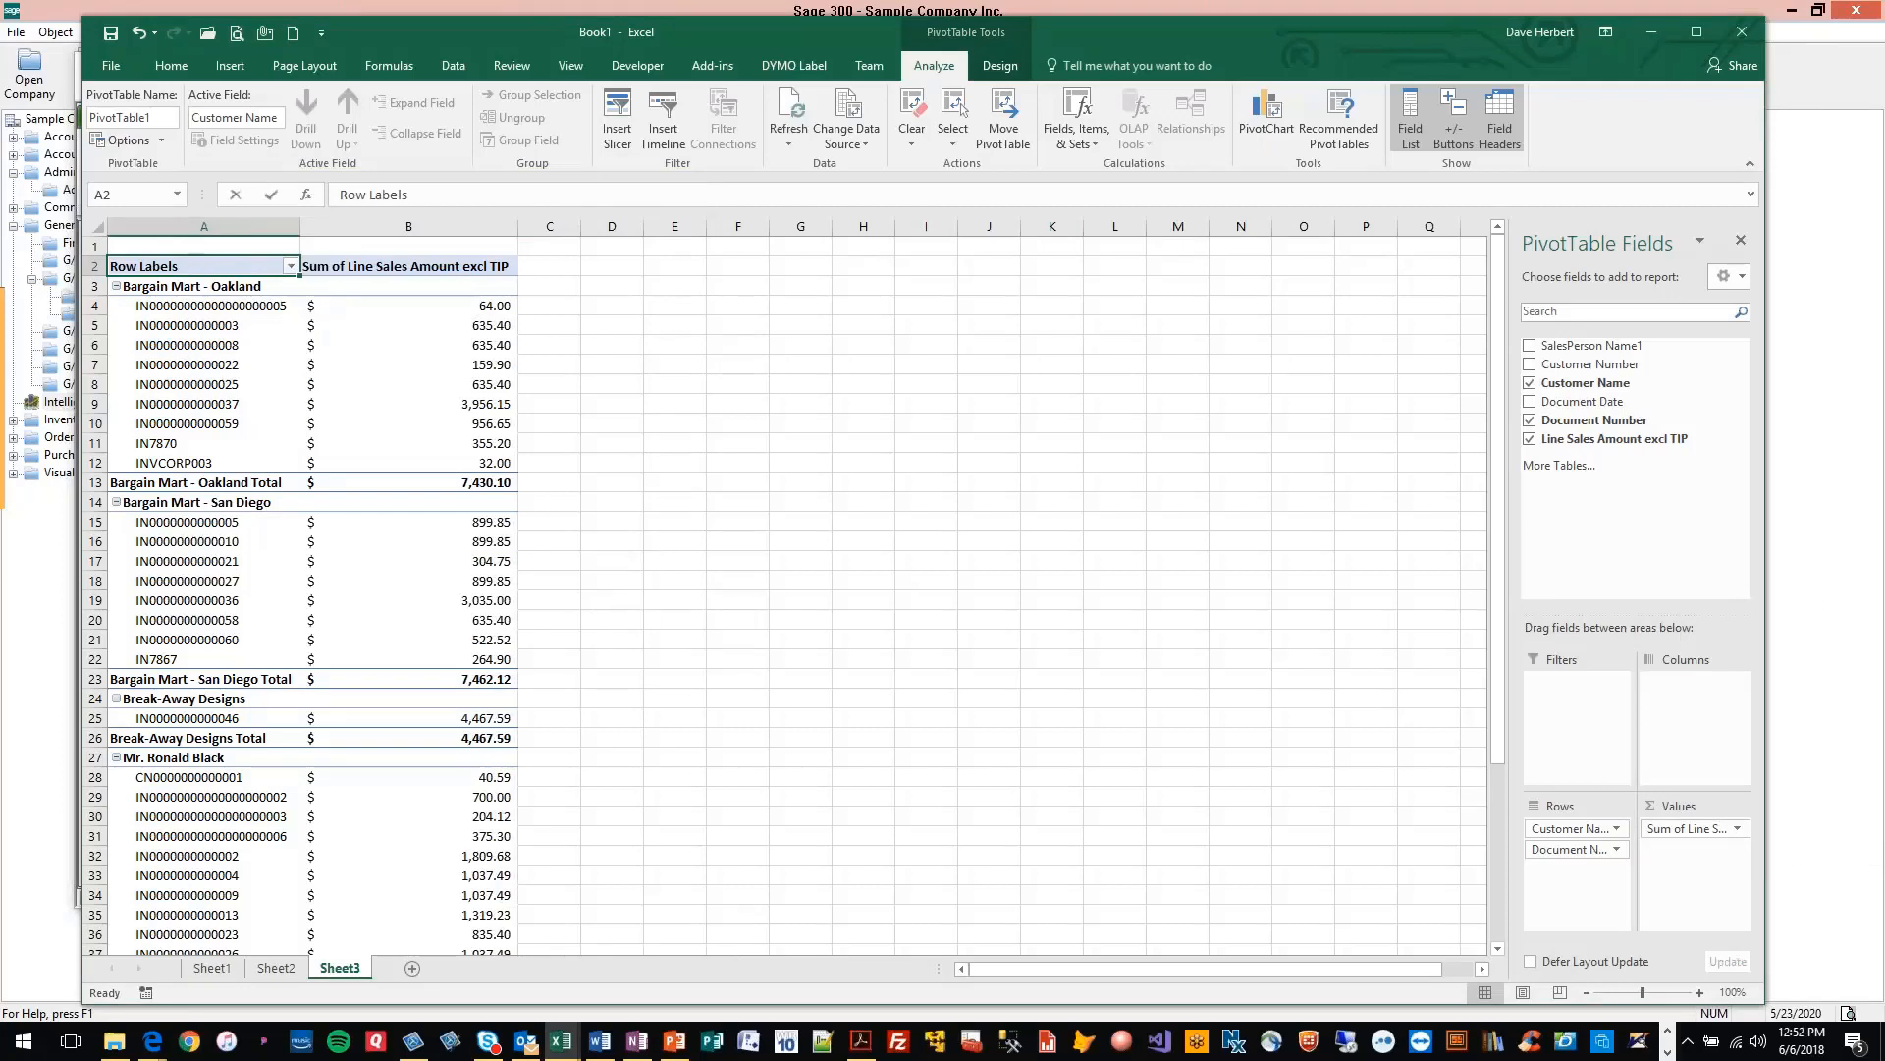
Rename the pivot table's row labels header to Customer and its sales amount header to Totals
{"action": "type", "text": "Cutomer"}
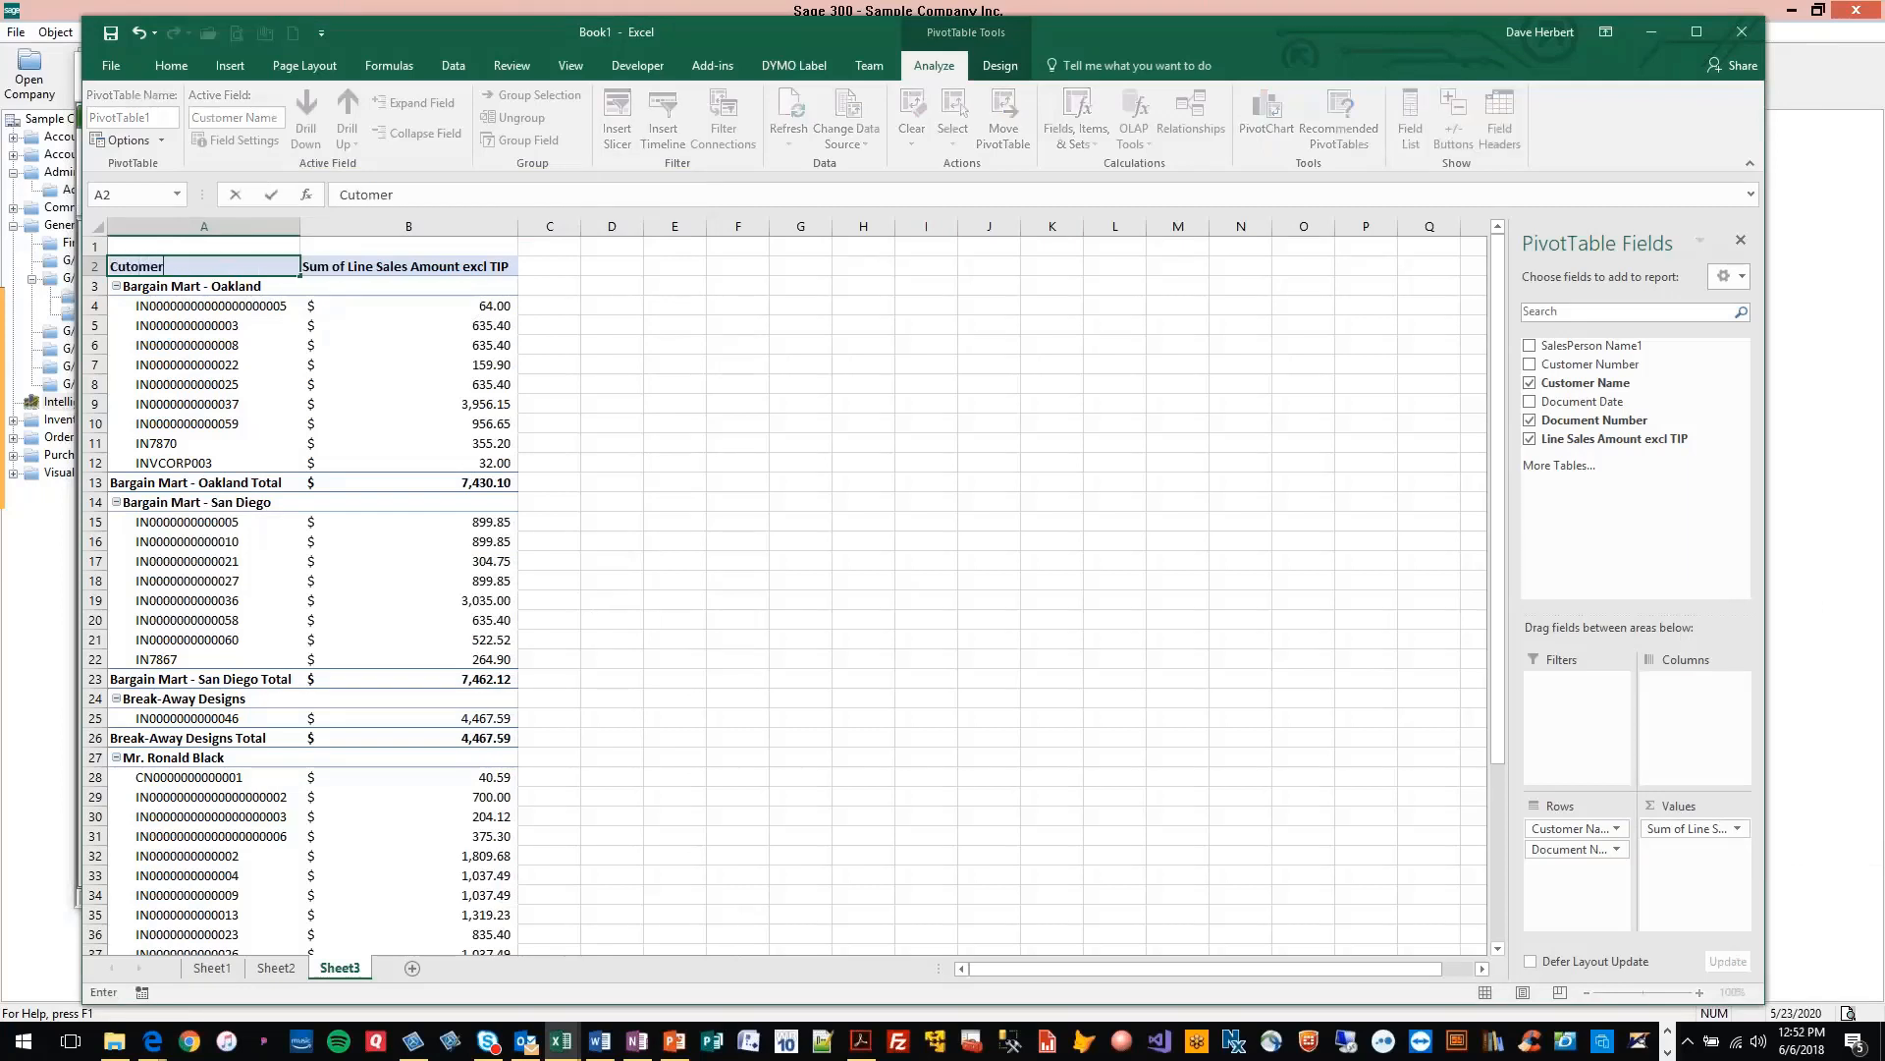
{"action": "key", "text": "BackSpace"}
{"action": "key", "text": "BackSpace"}
{"action": "key", "text": "BackSpace"}
{"action": "key", "text": "BackSpace"}
{"action": "type", "text": "me"}
{"action": "key", "text": "Return"}
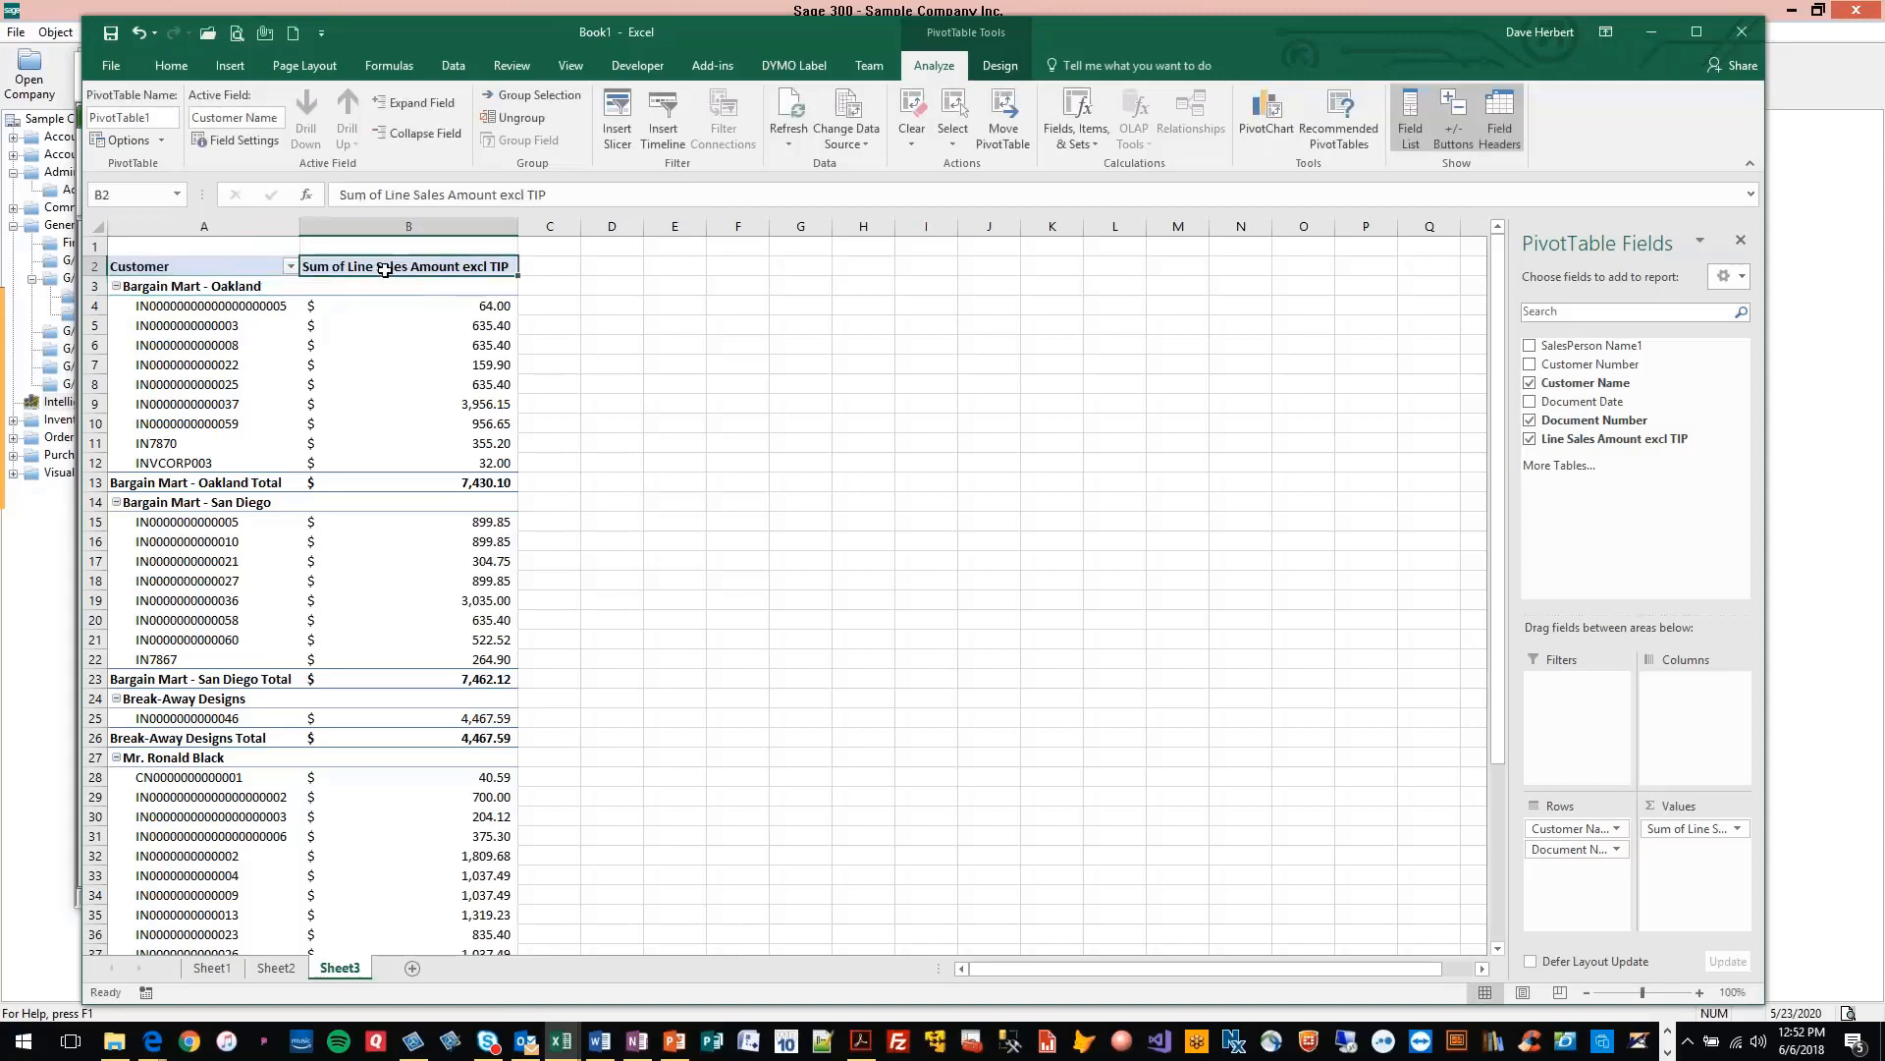
{"action": "left_click", "coordinate": [384, 268]}
{"action": "key", "text": "BackSpace"}
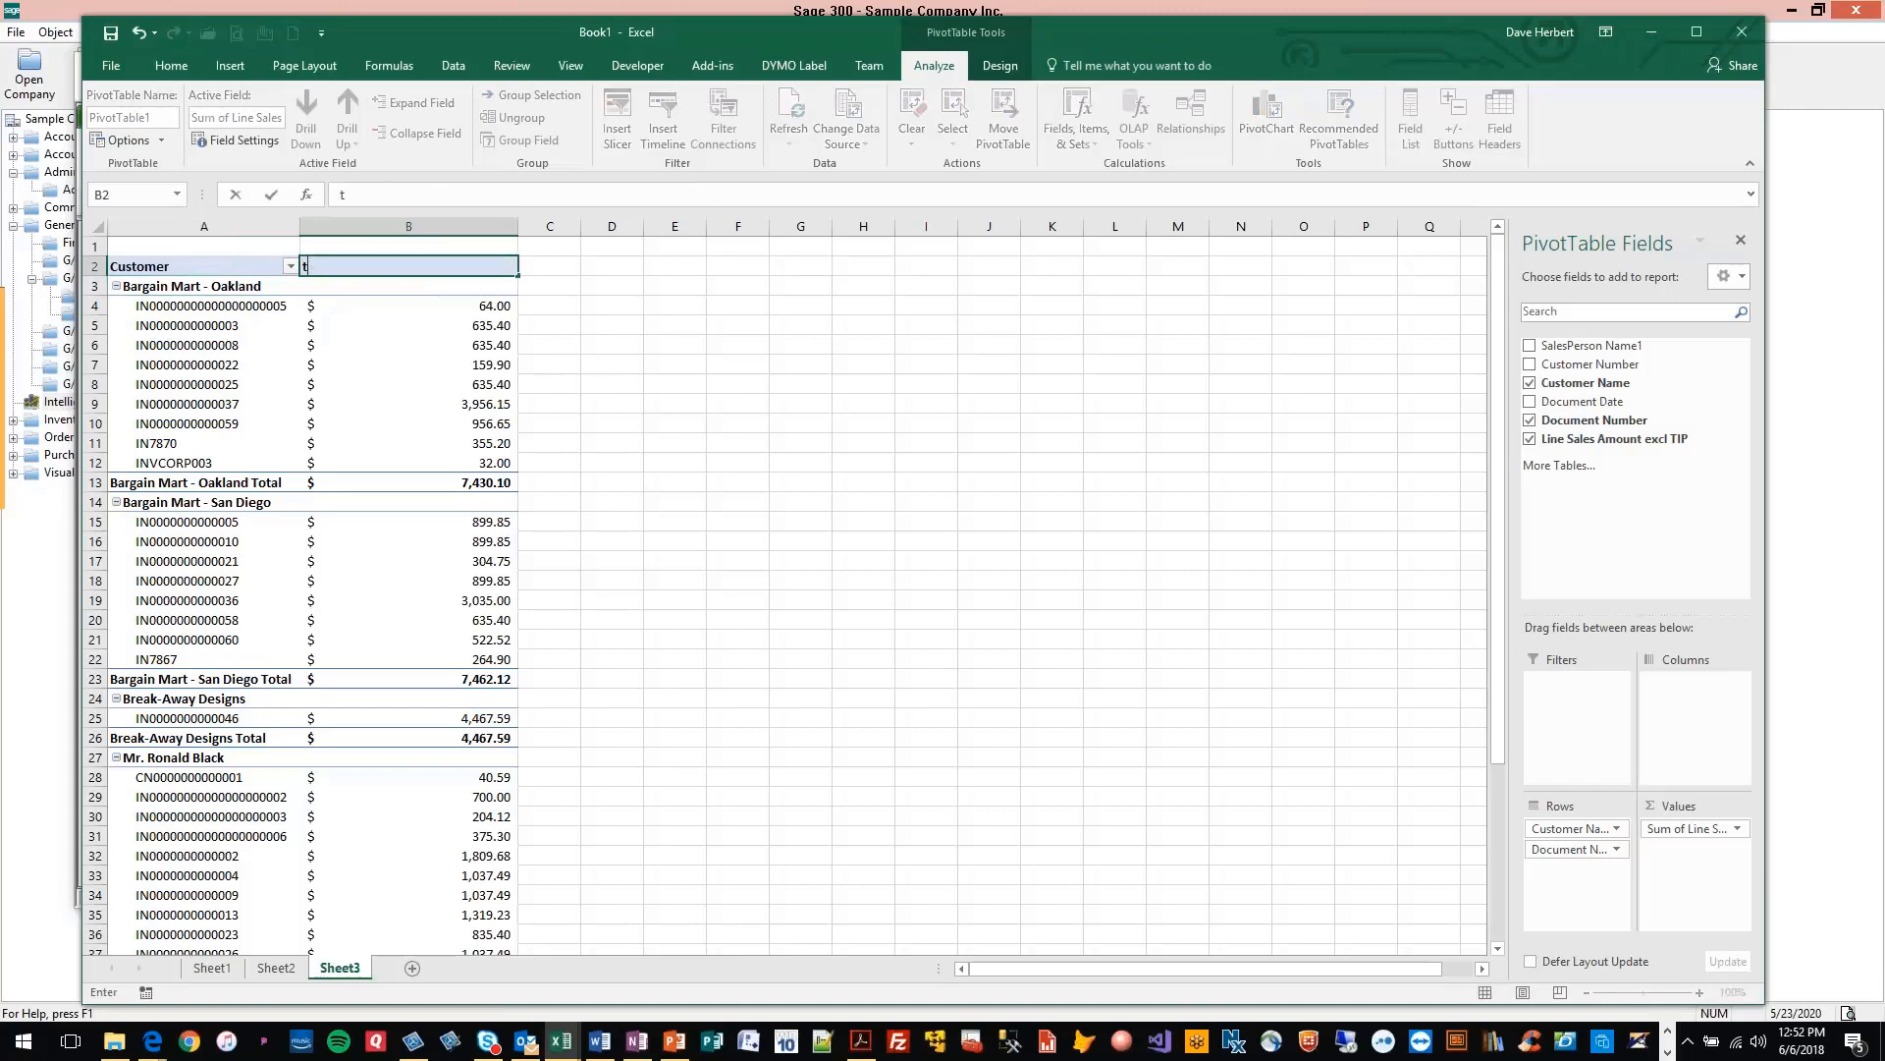
{"action": "type", "text": "Totals"}
{"action": "key", "text": "Return"}
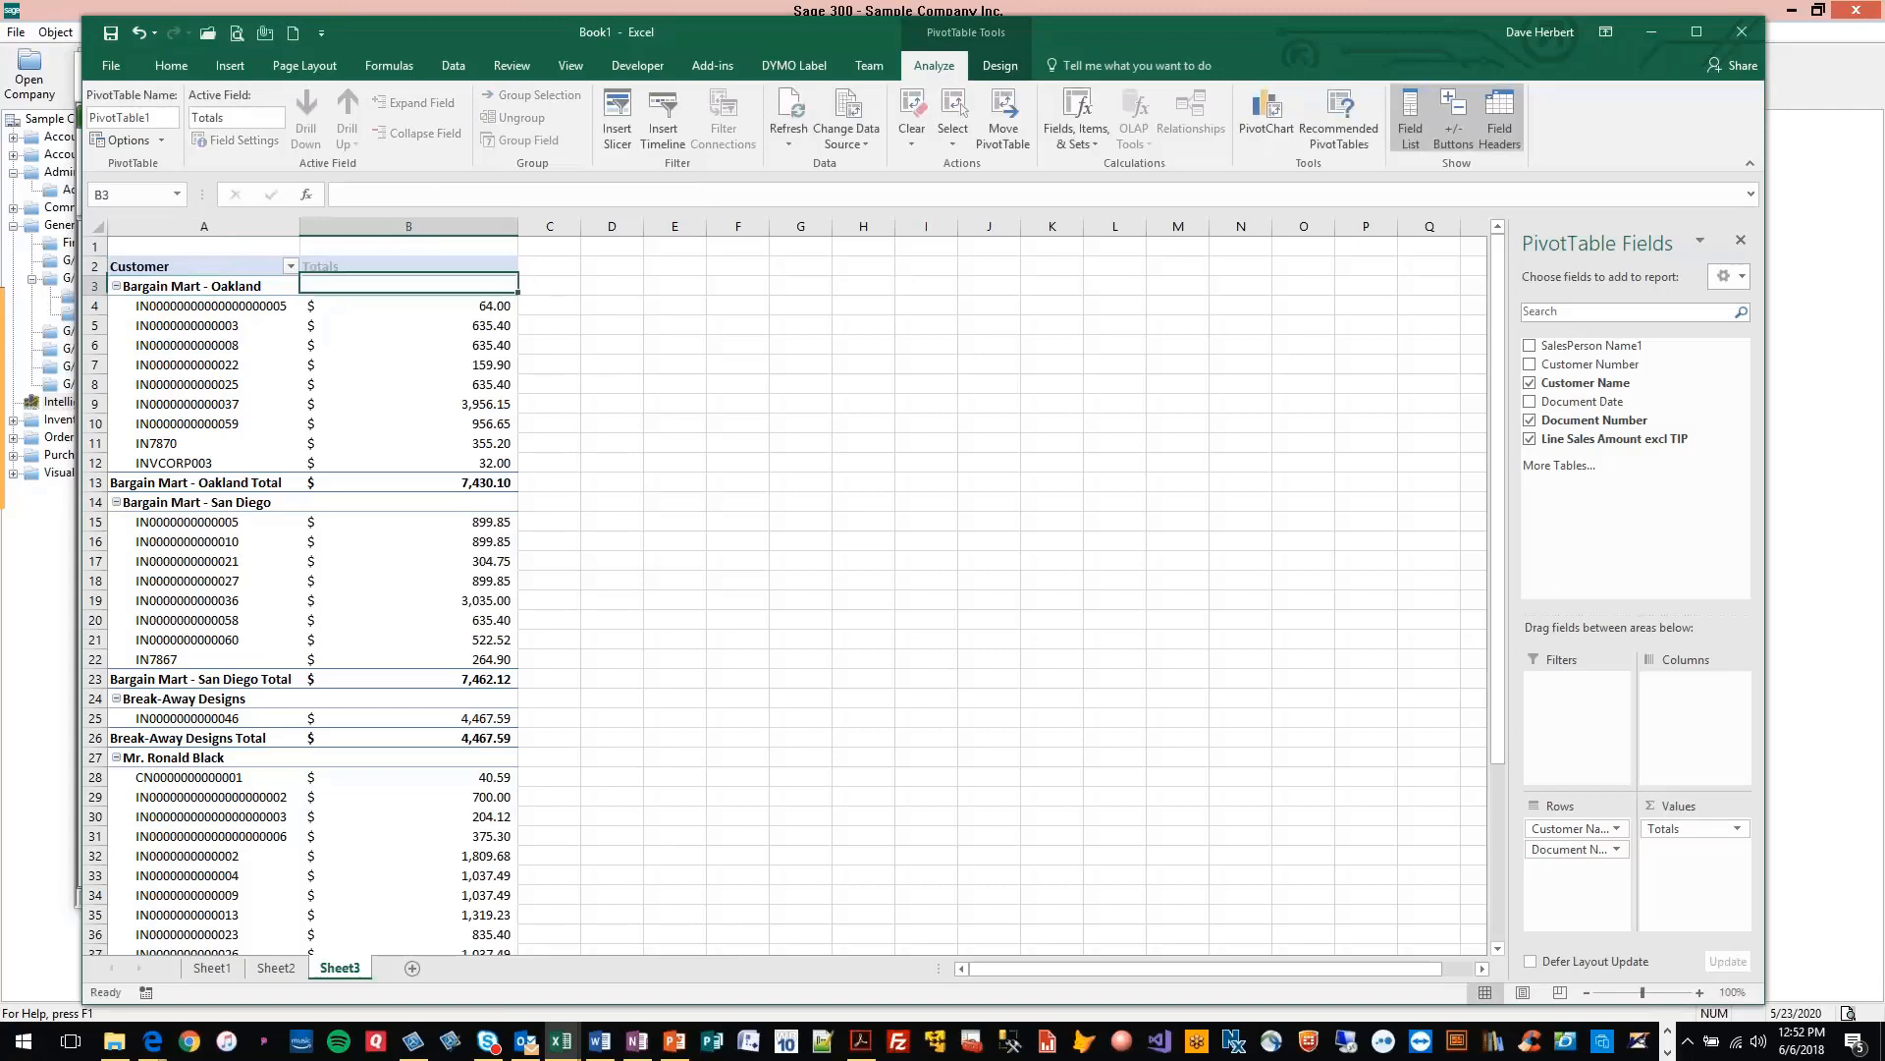
Enter a title formula with the text "Customer Invoices for" in cell A1 above the pivot table
{"action": "left_click", "coordinate": [200, 249]}
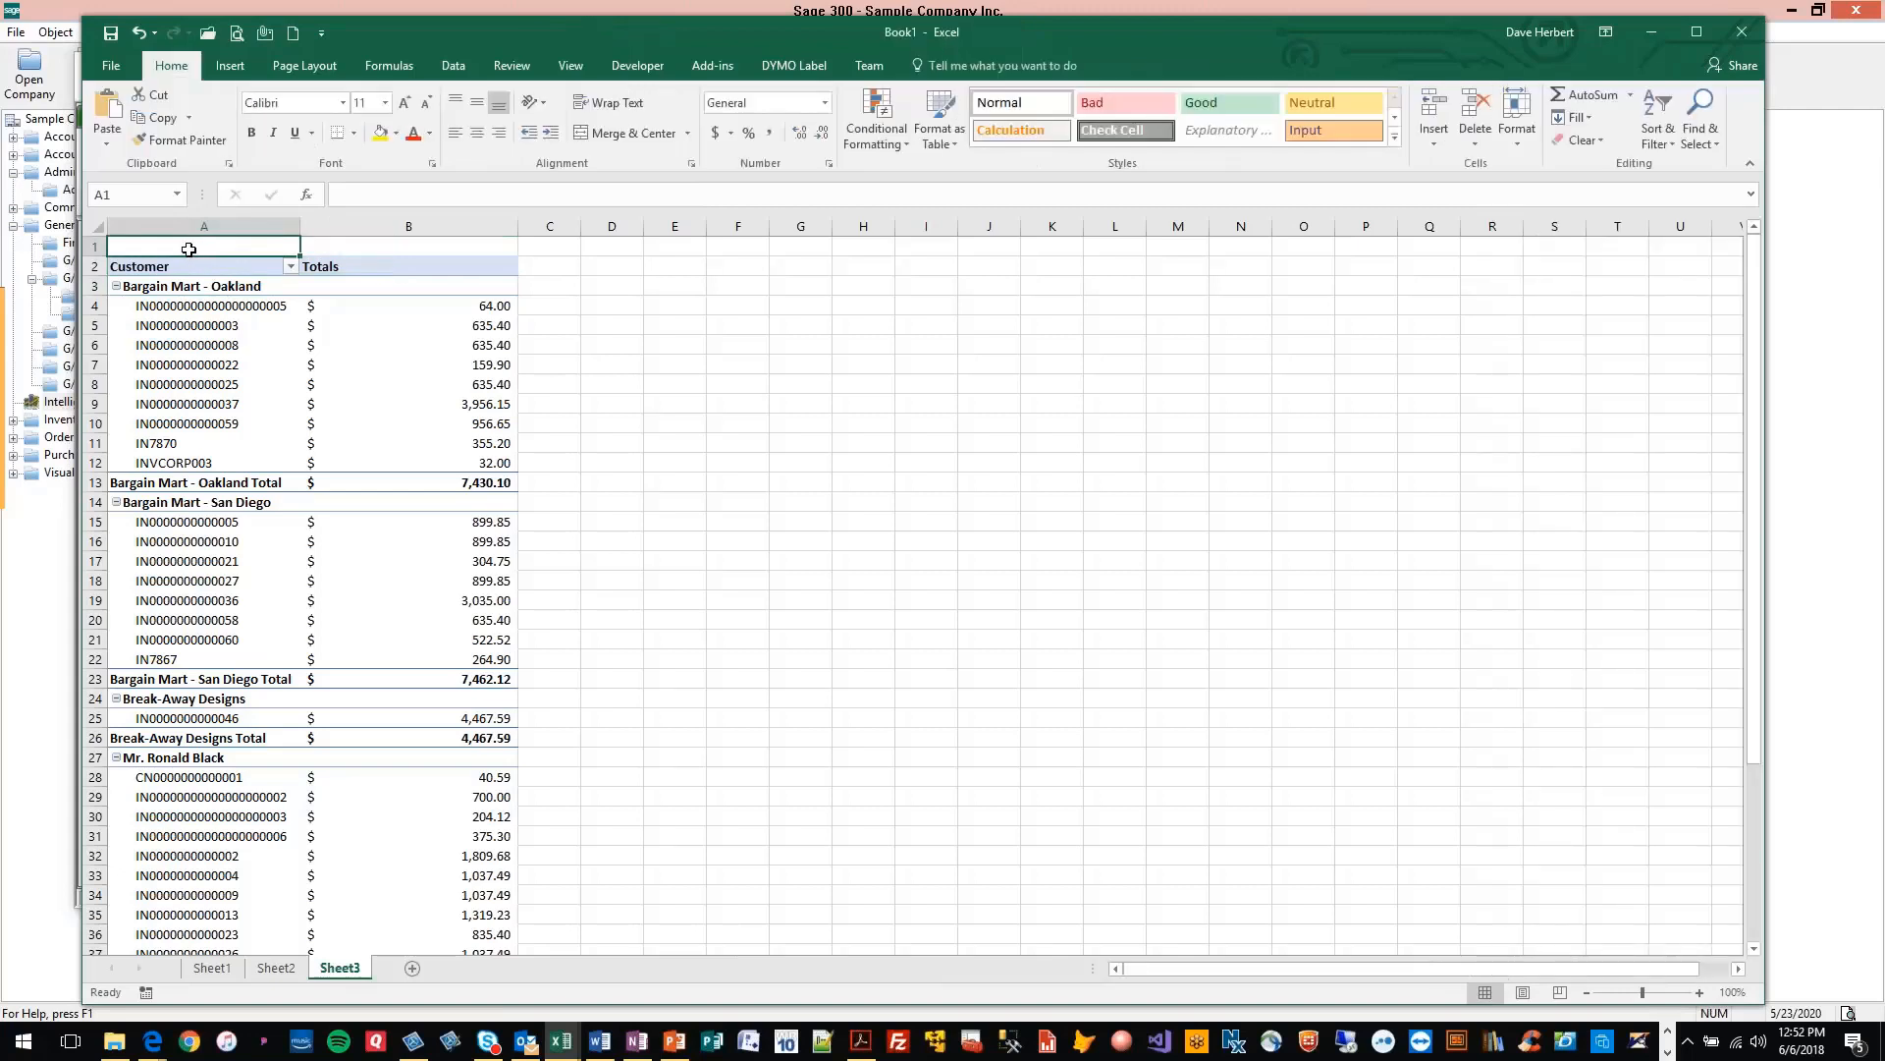
{"action": "type", "text": "="}
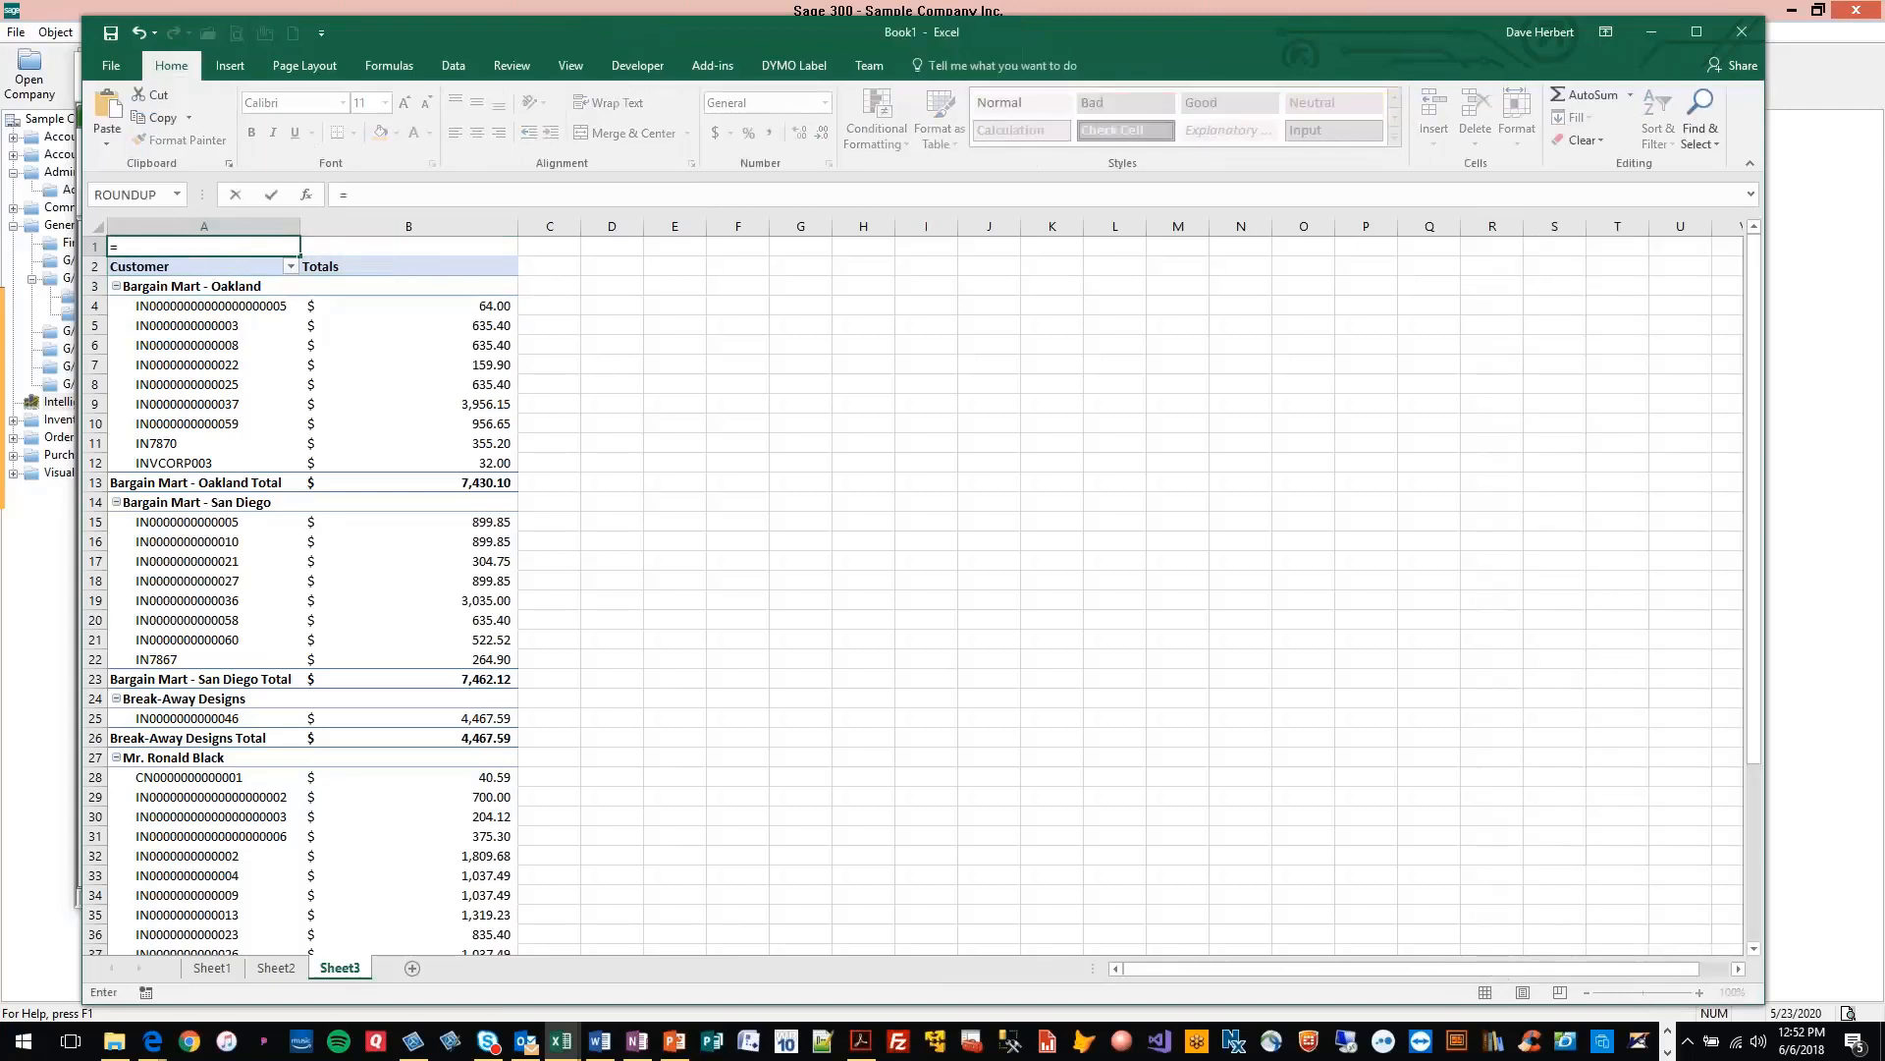
{"action": "type", "text": "Cous"}
{"action": "key", "text": "BackSpace"}
{"action": "key", "text": "BackSpace"}
{"action": "key", "text": "BackSpace"}
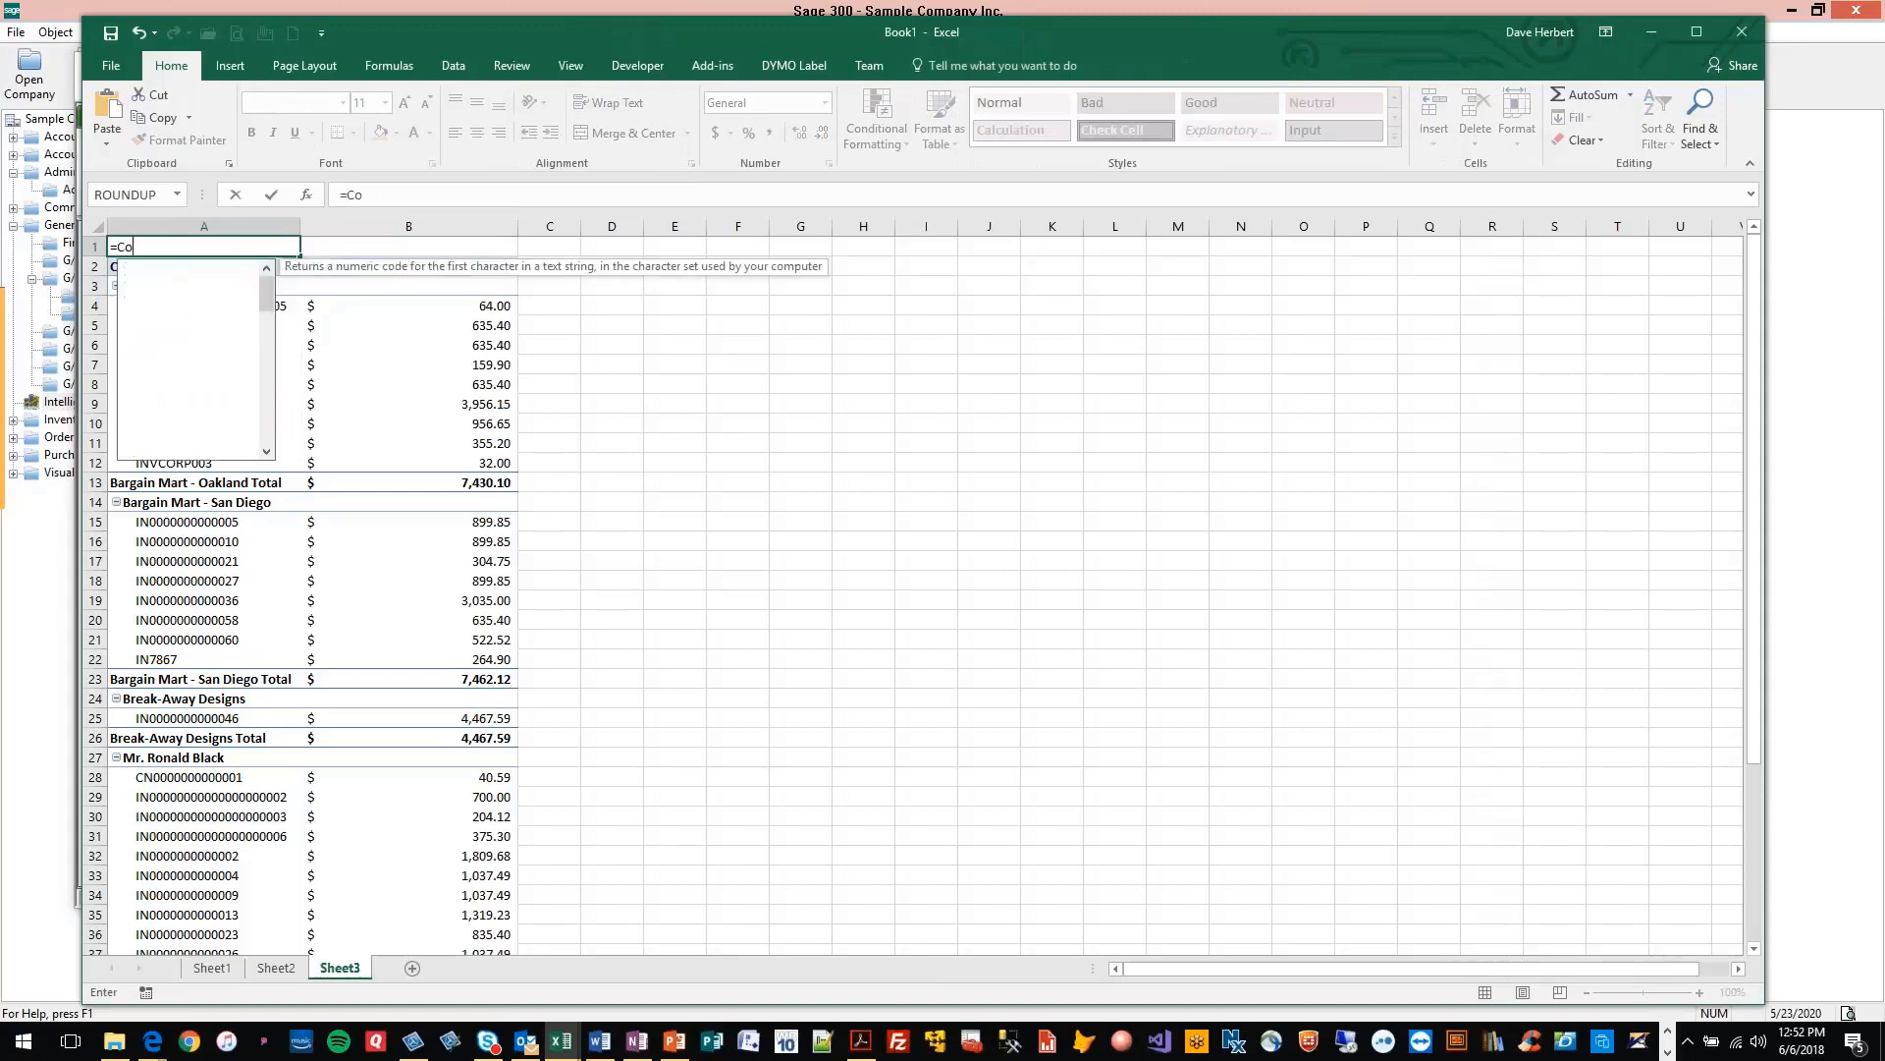
{"action": "type", "text": "ustomer I"}
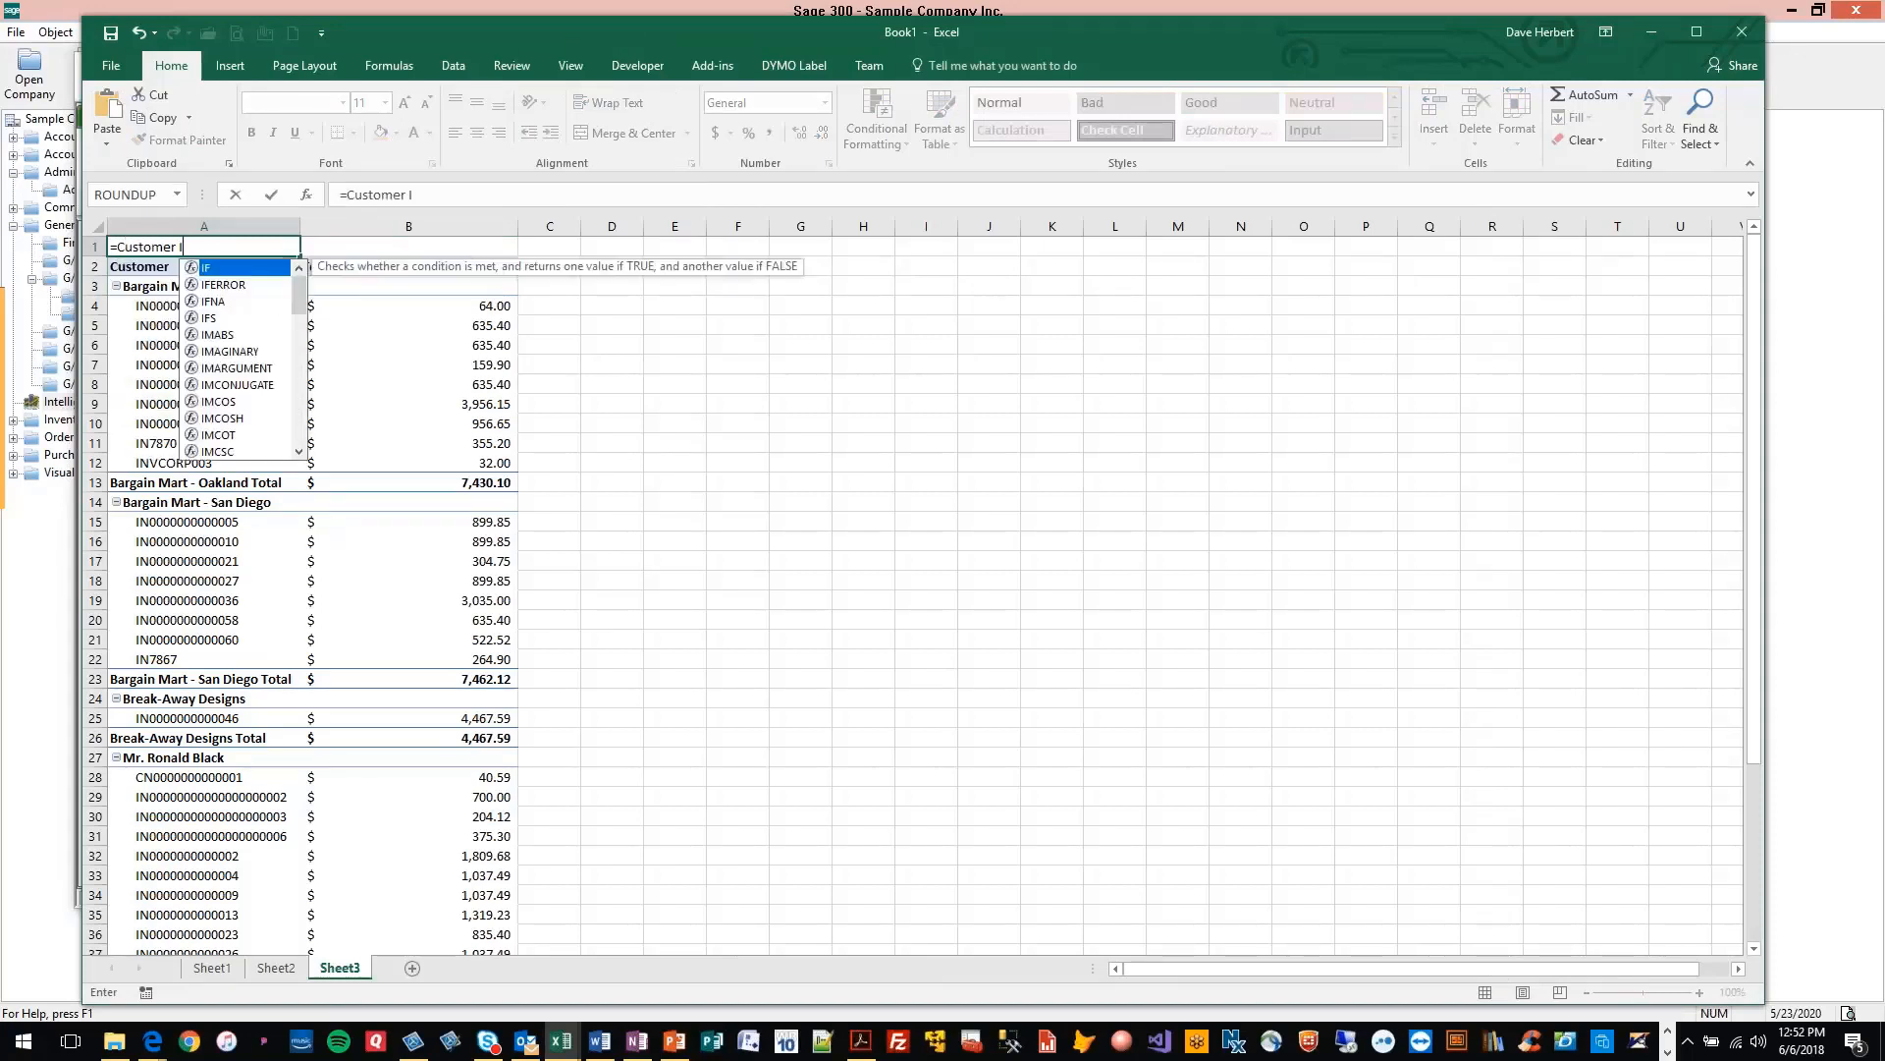
{"action": "type", "text": "nvoices for"}
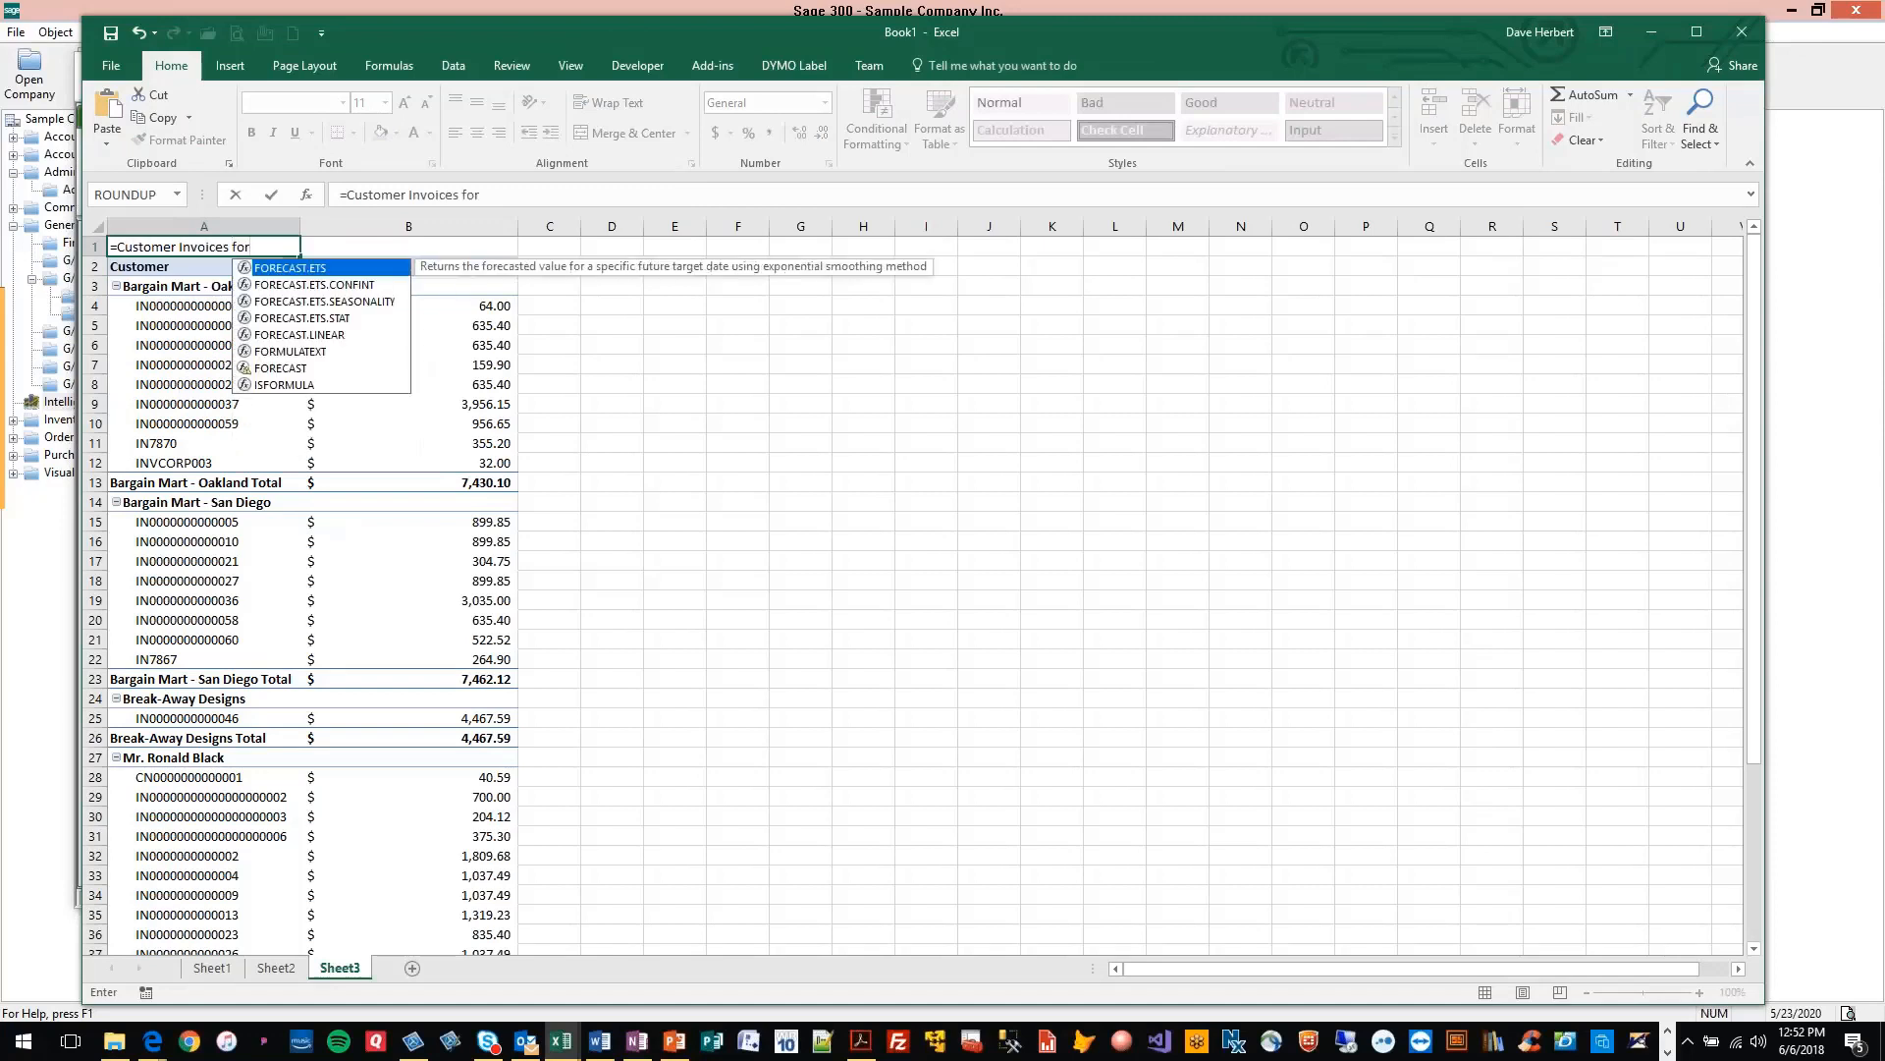
{"action": "type", "text": " \""}
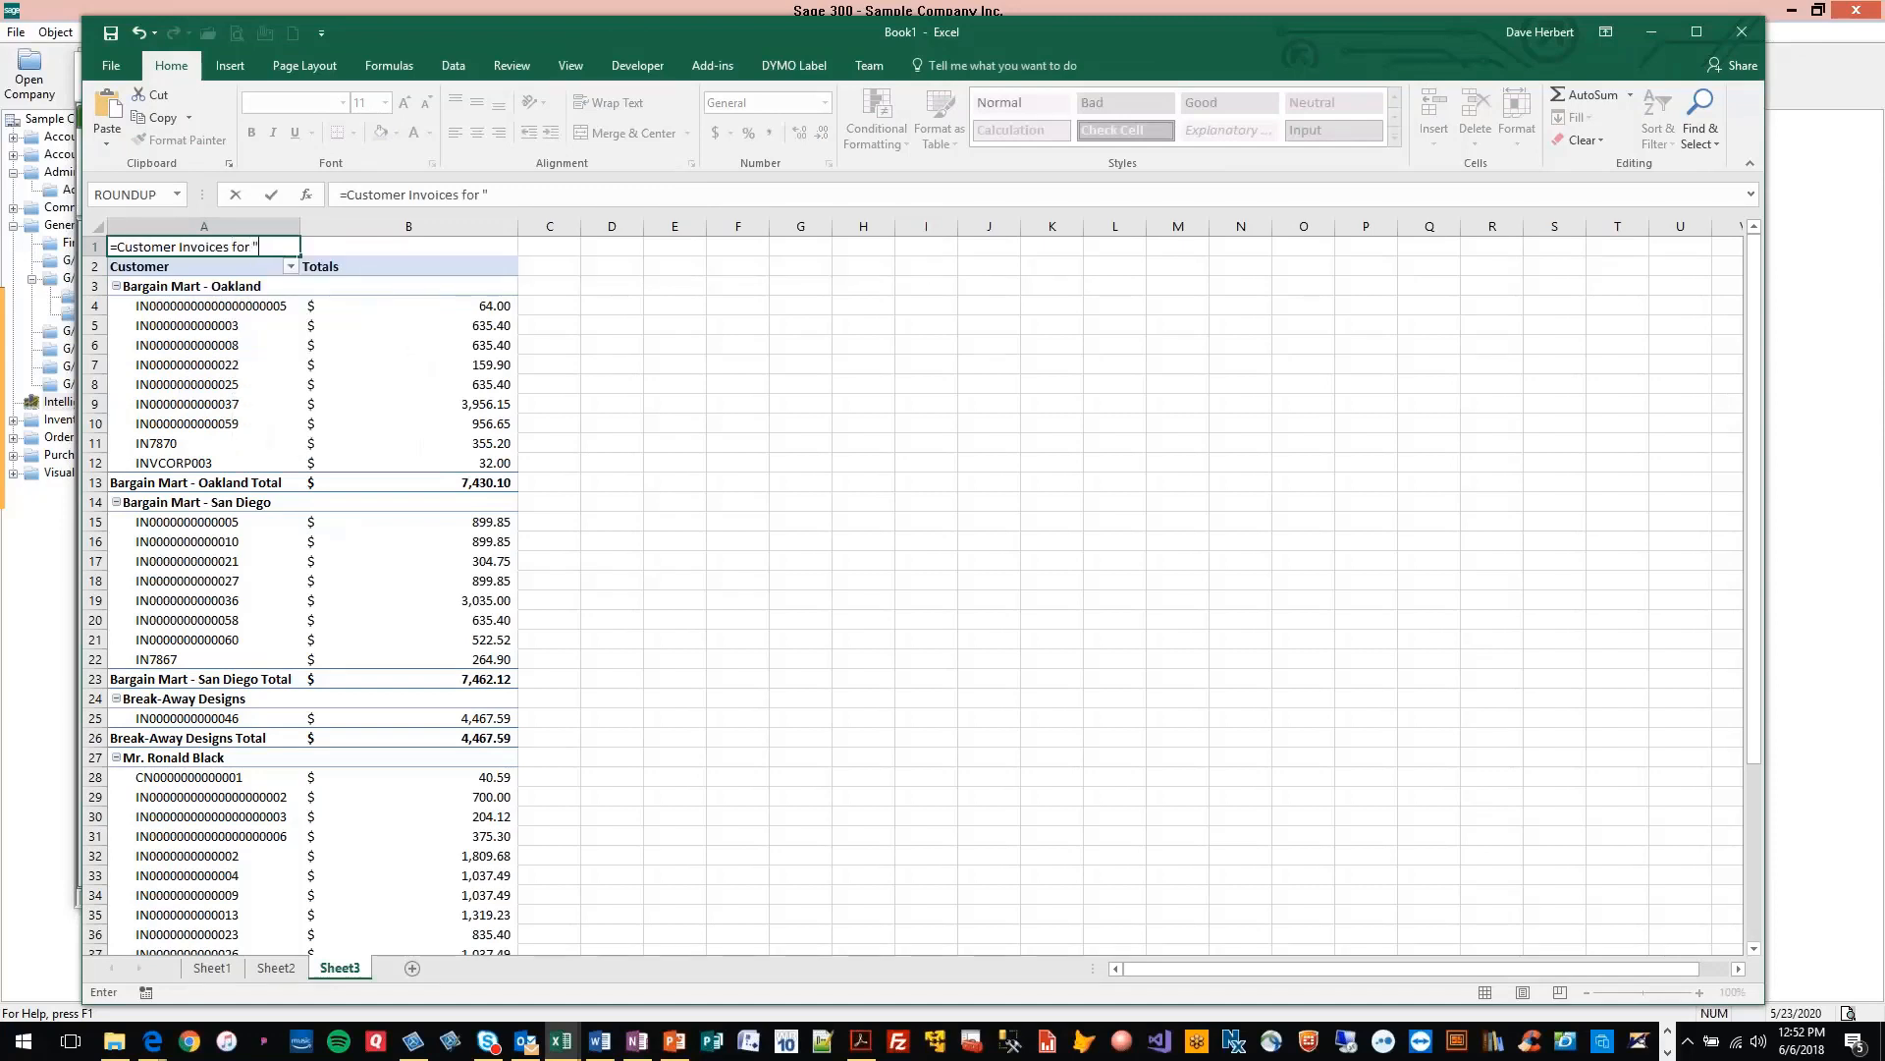
{"action": "key", "text": "Return"}
Append the salesperson parameter value from Sheet2 cell D3 to the title formula in cell A1
{"action": "left_click", "coordinate": [490, 191]}
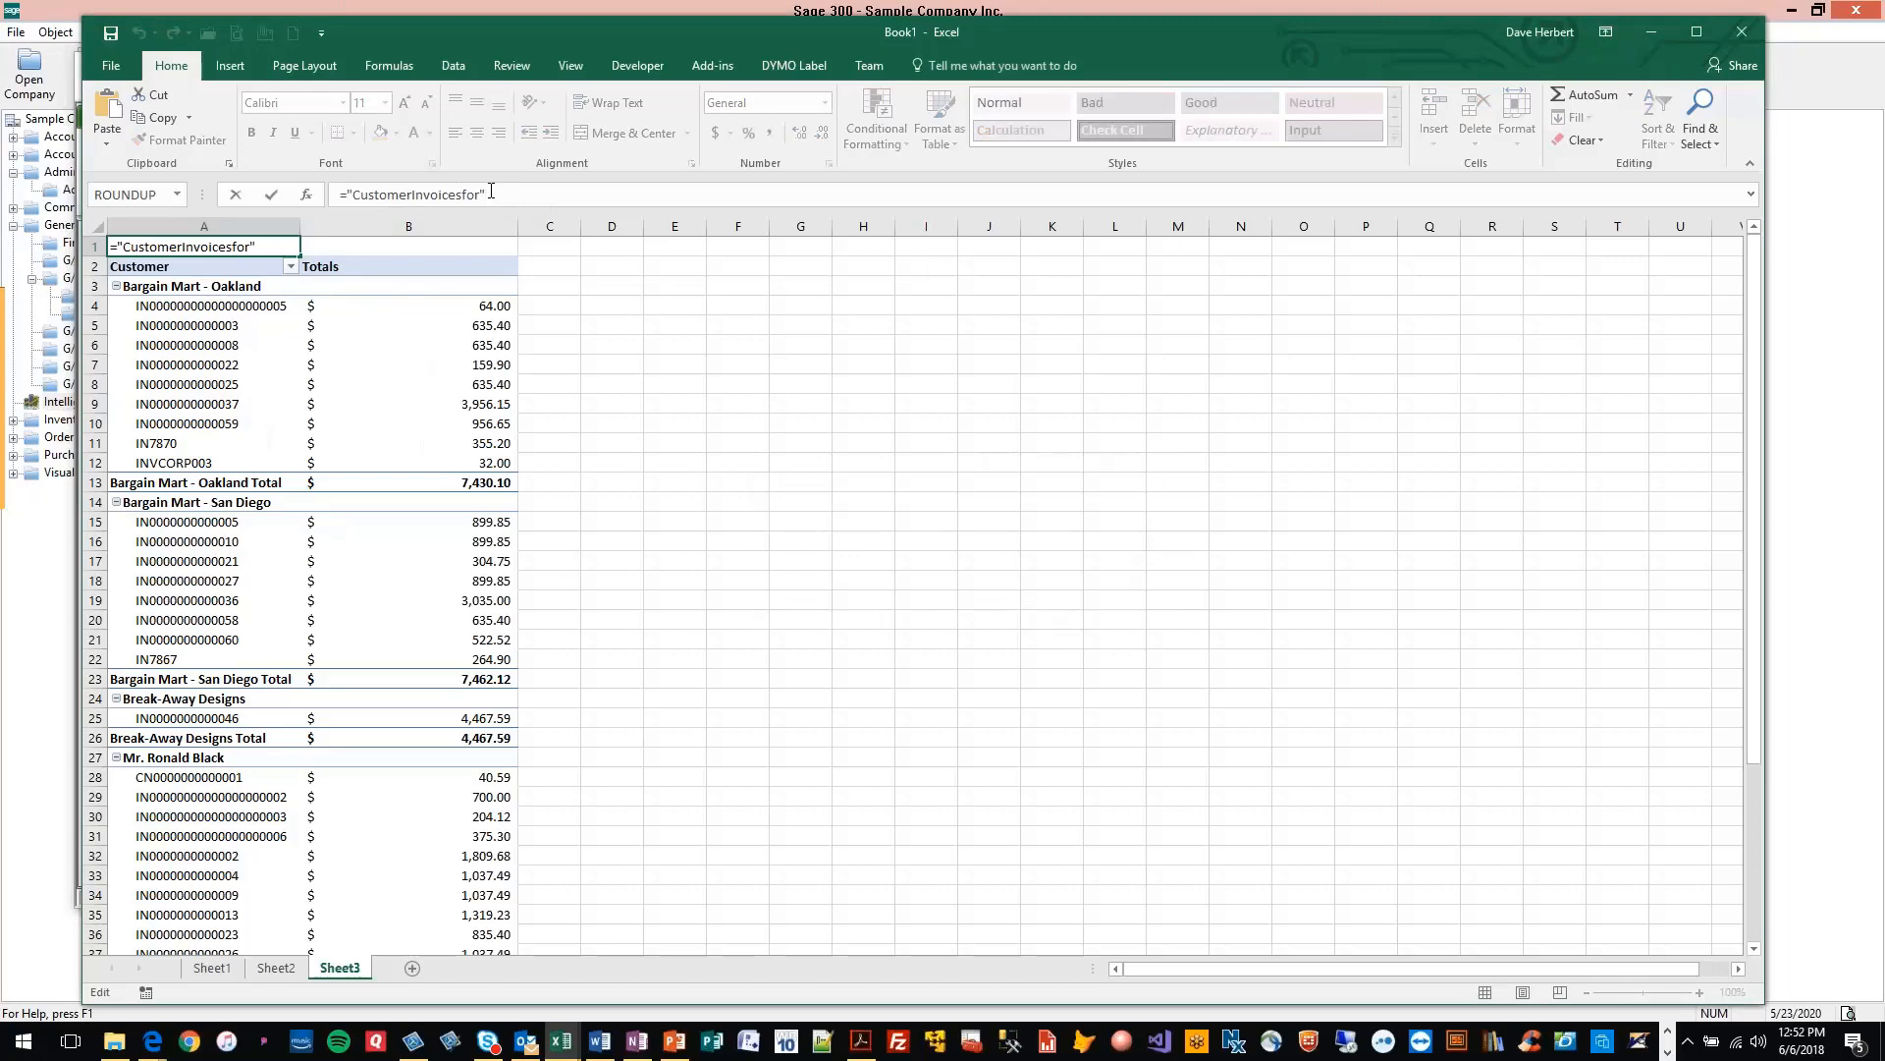
{"action": "type", "text": "&"}
{"action": "left_click", "coordinate": [274, 970]}
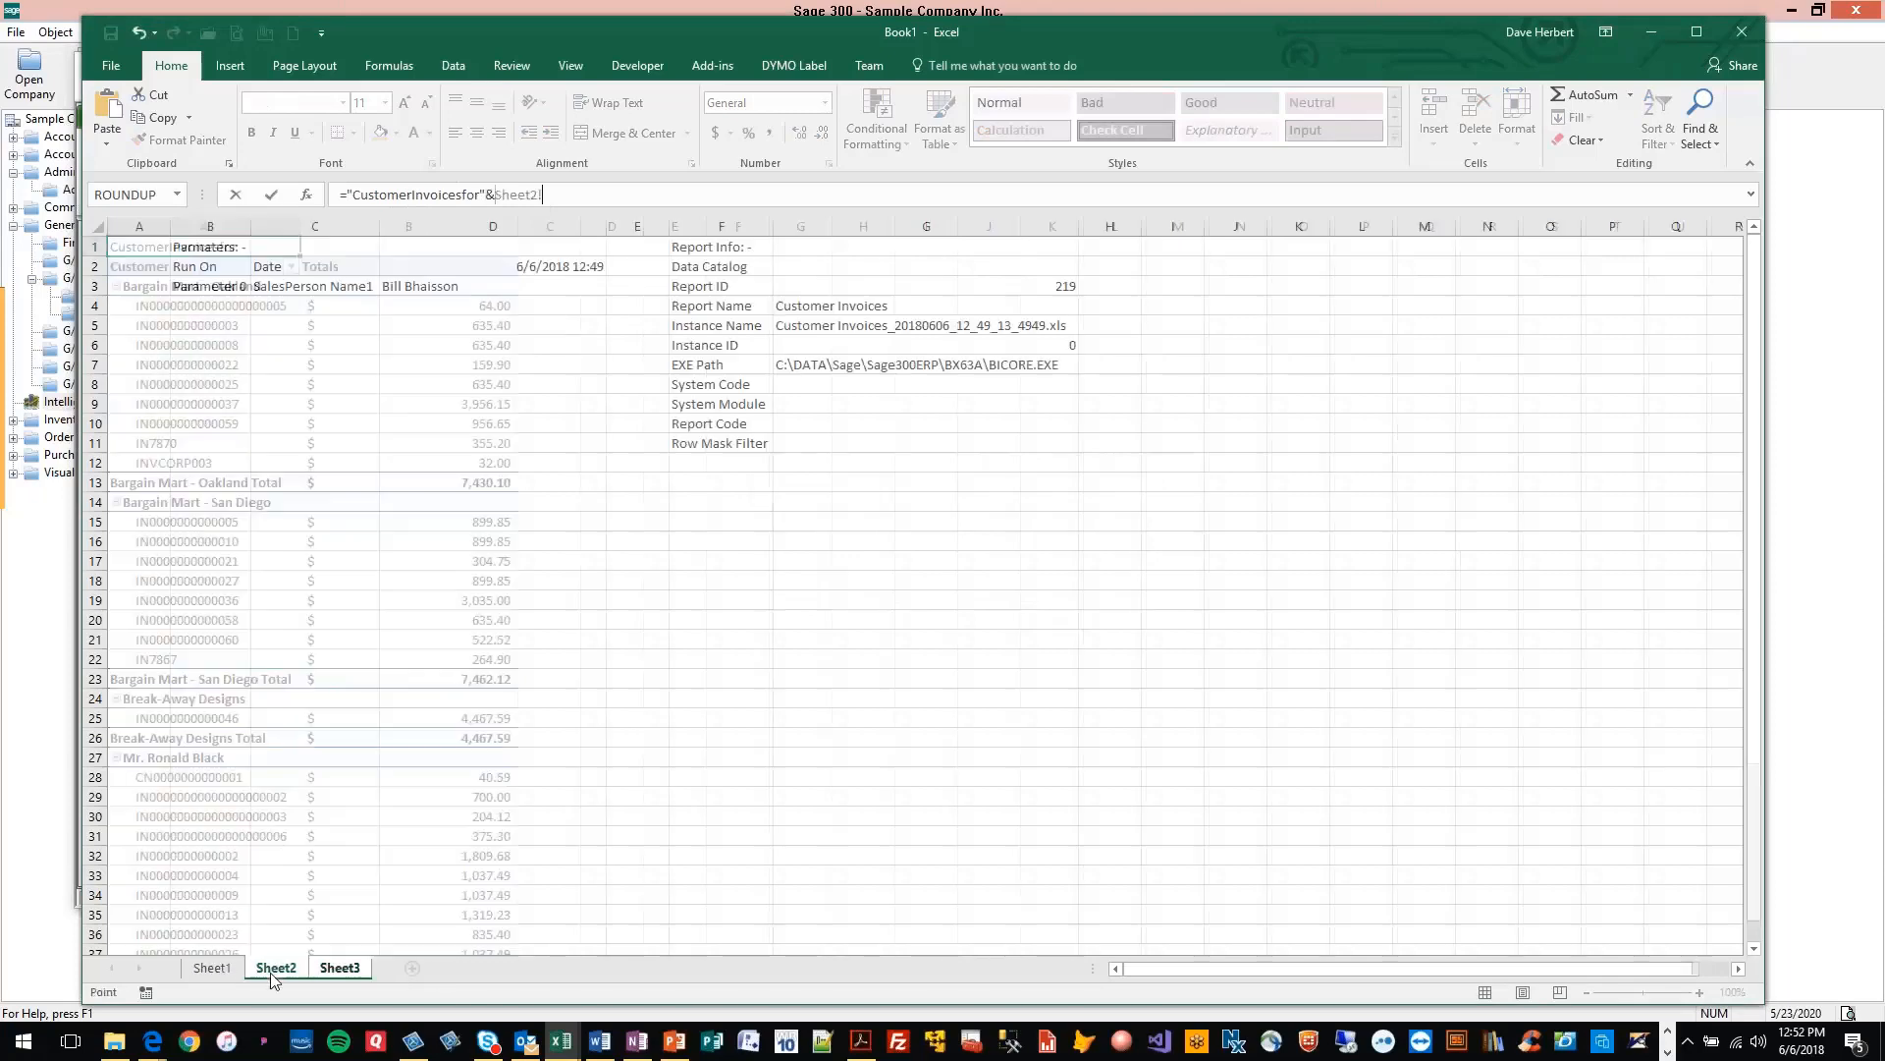
{"action": "left_click", "coordinate": [432, 286]}
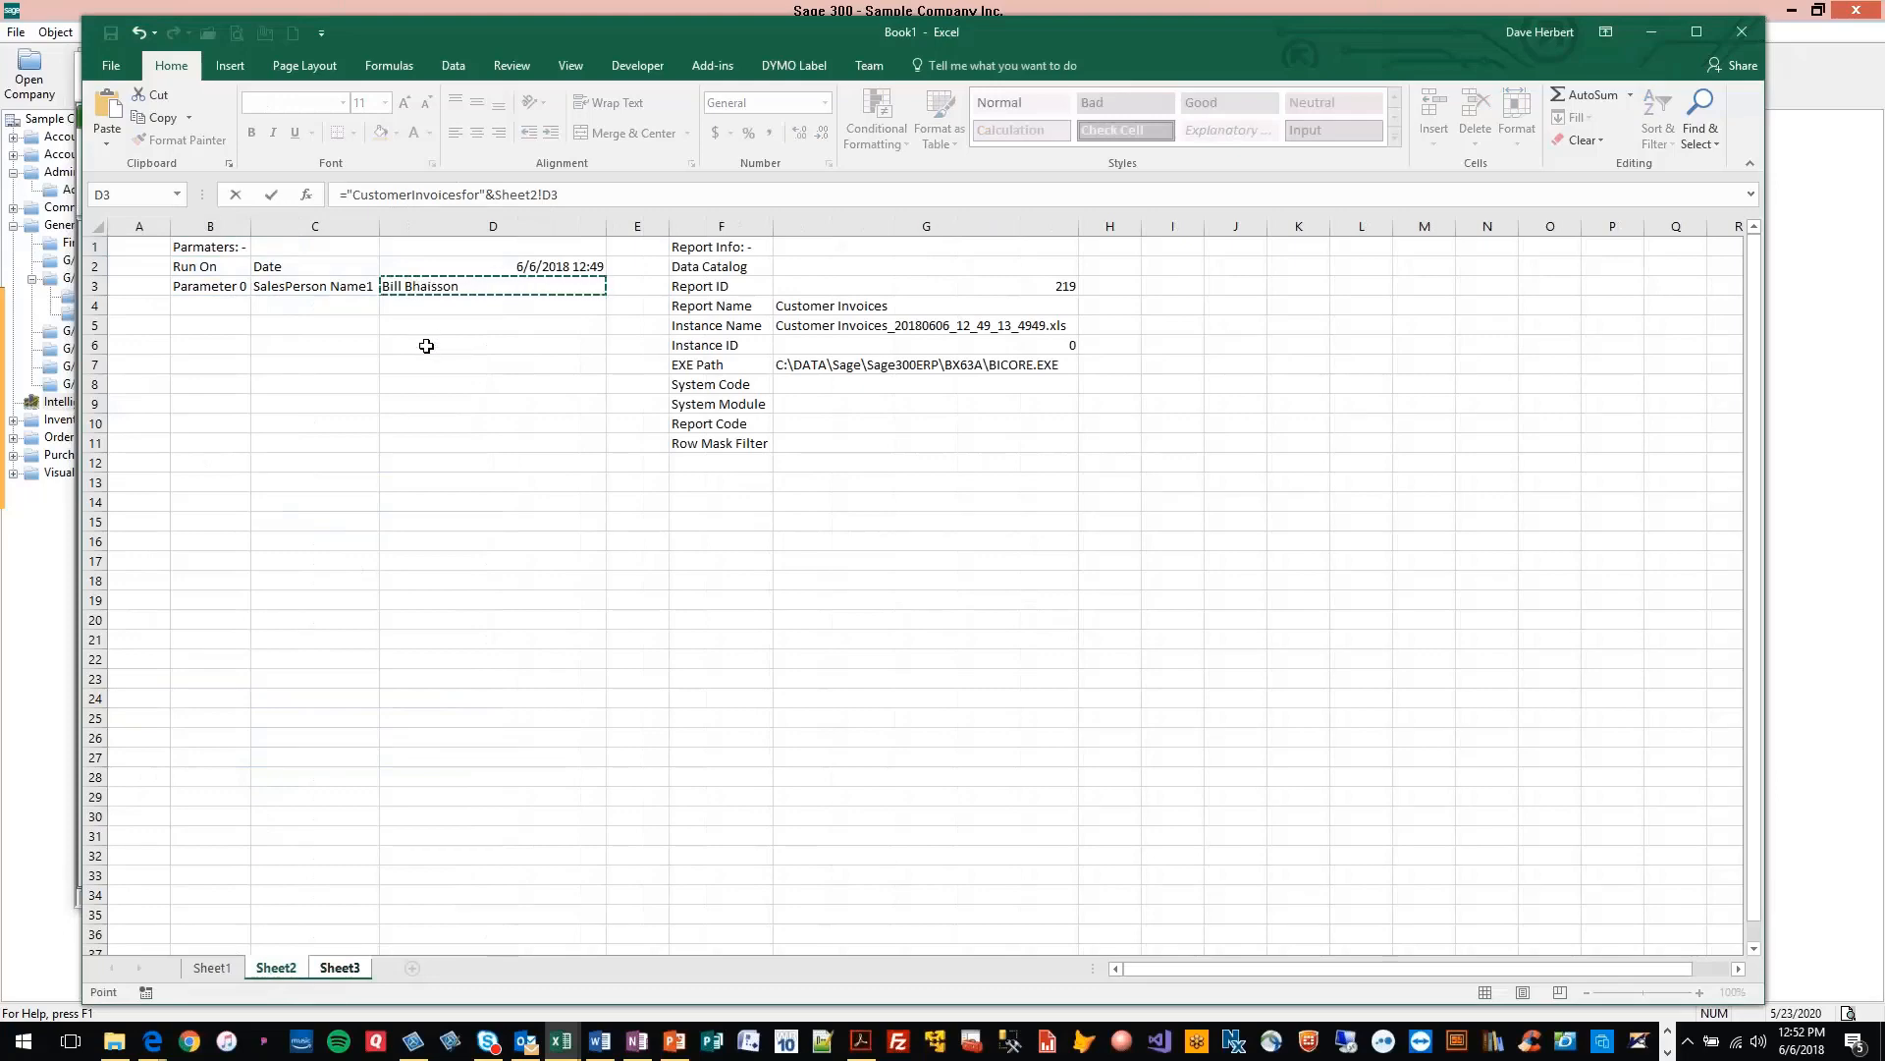
{"action": "key", "text": "Return"}
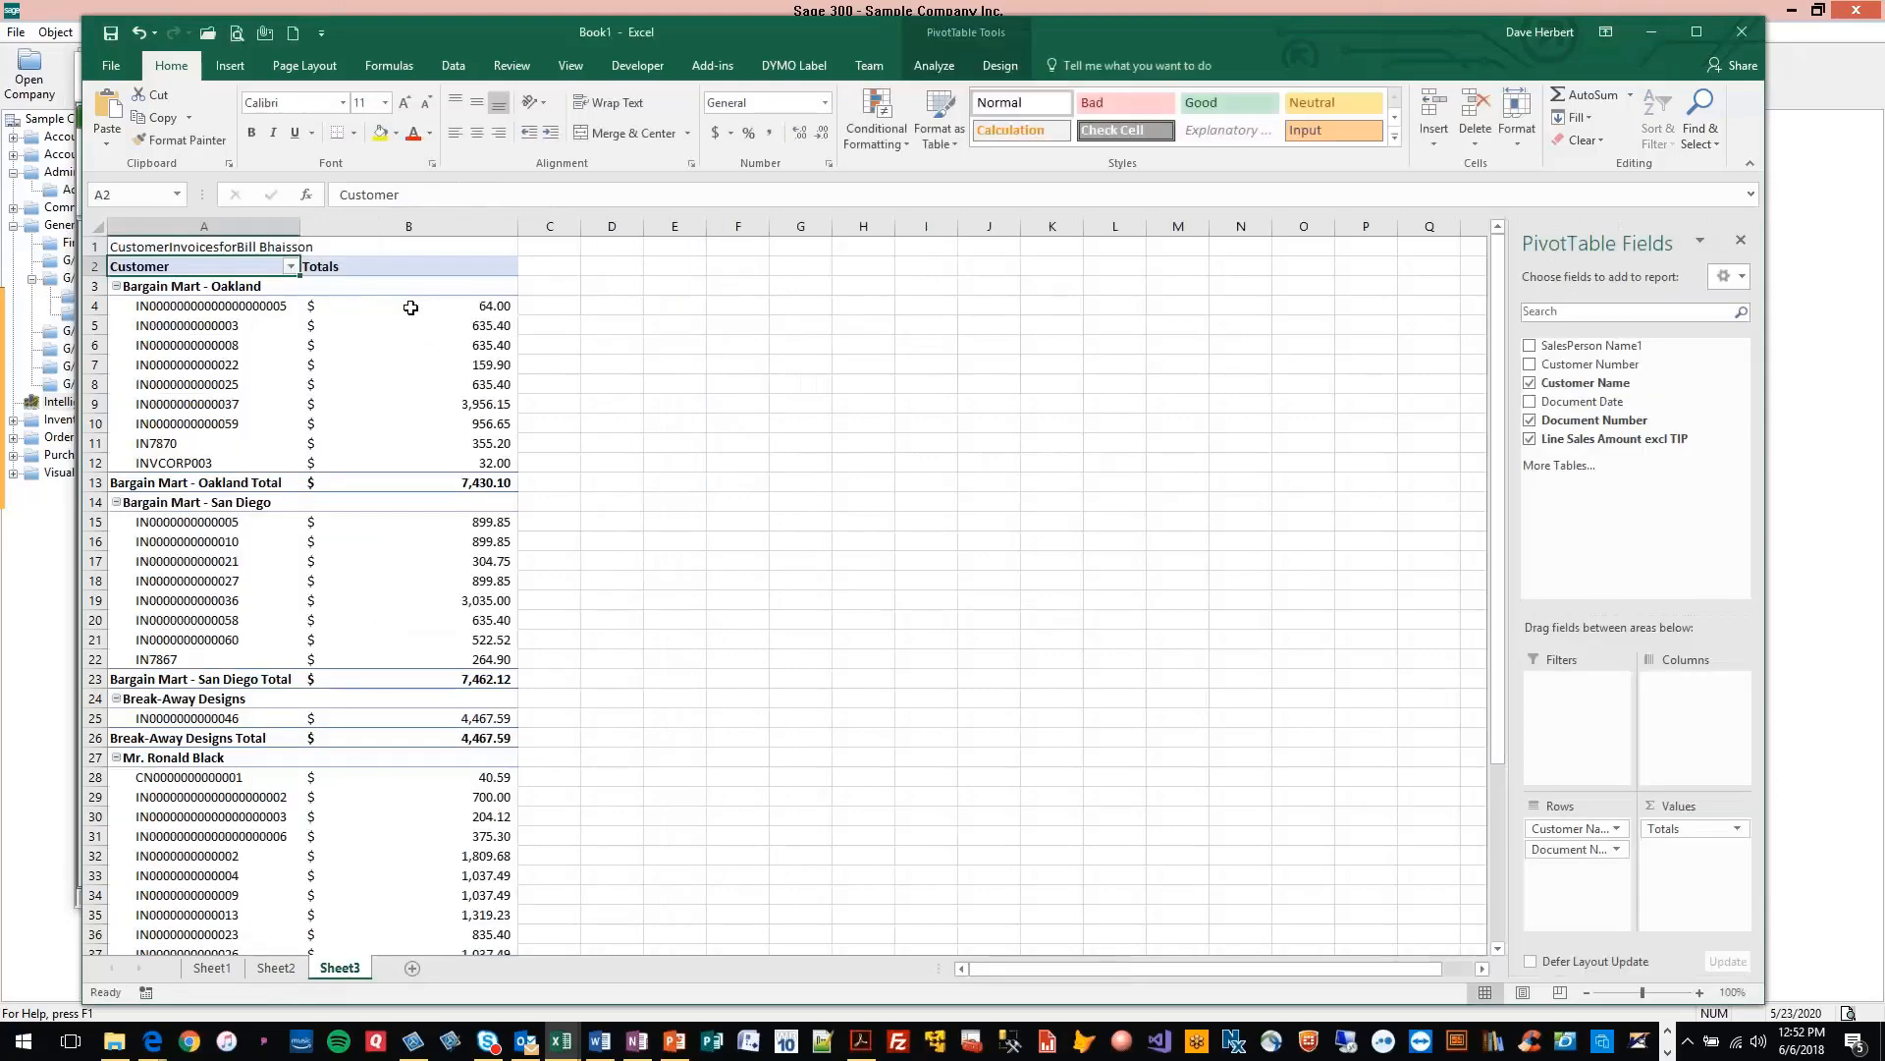
Correct the spacing of the title text in cell A1's formula and add a colon, making it "Customer Invoices for:"
{"action": "left_click", "coordinate": [202, 247]}
{"action": "left_click", "coordinate": [412, 194]}
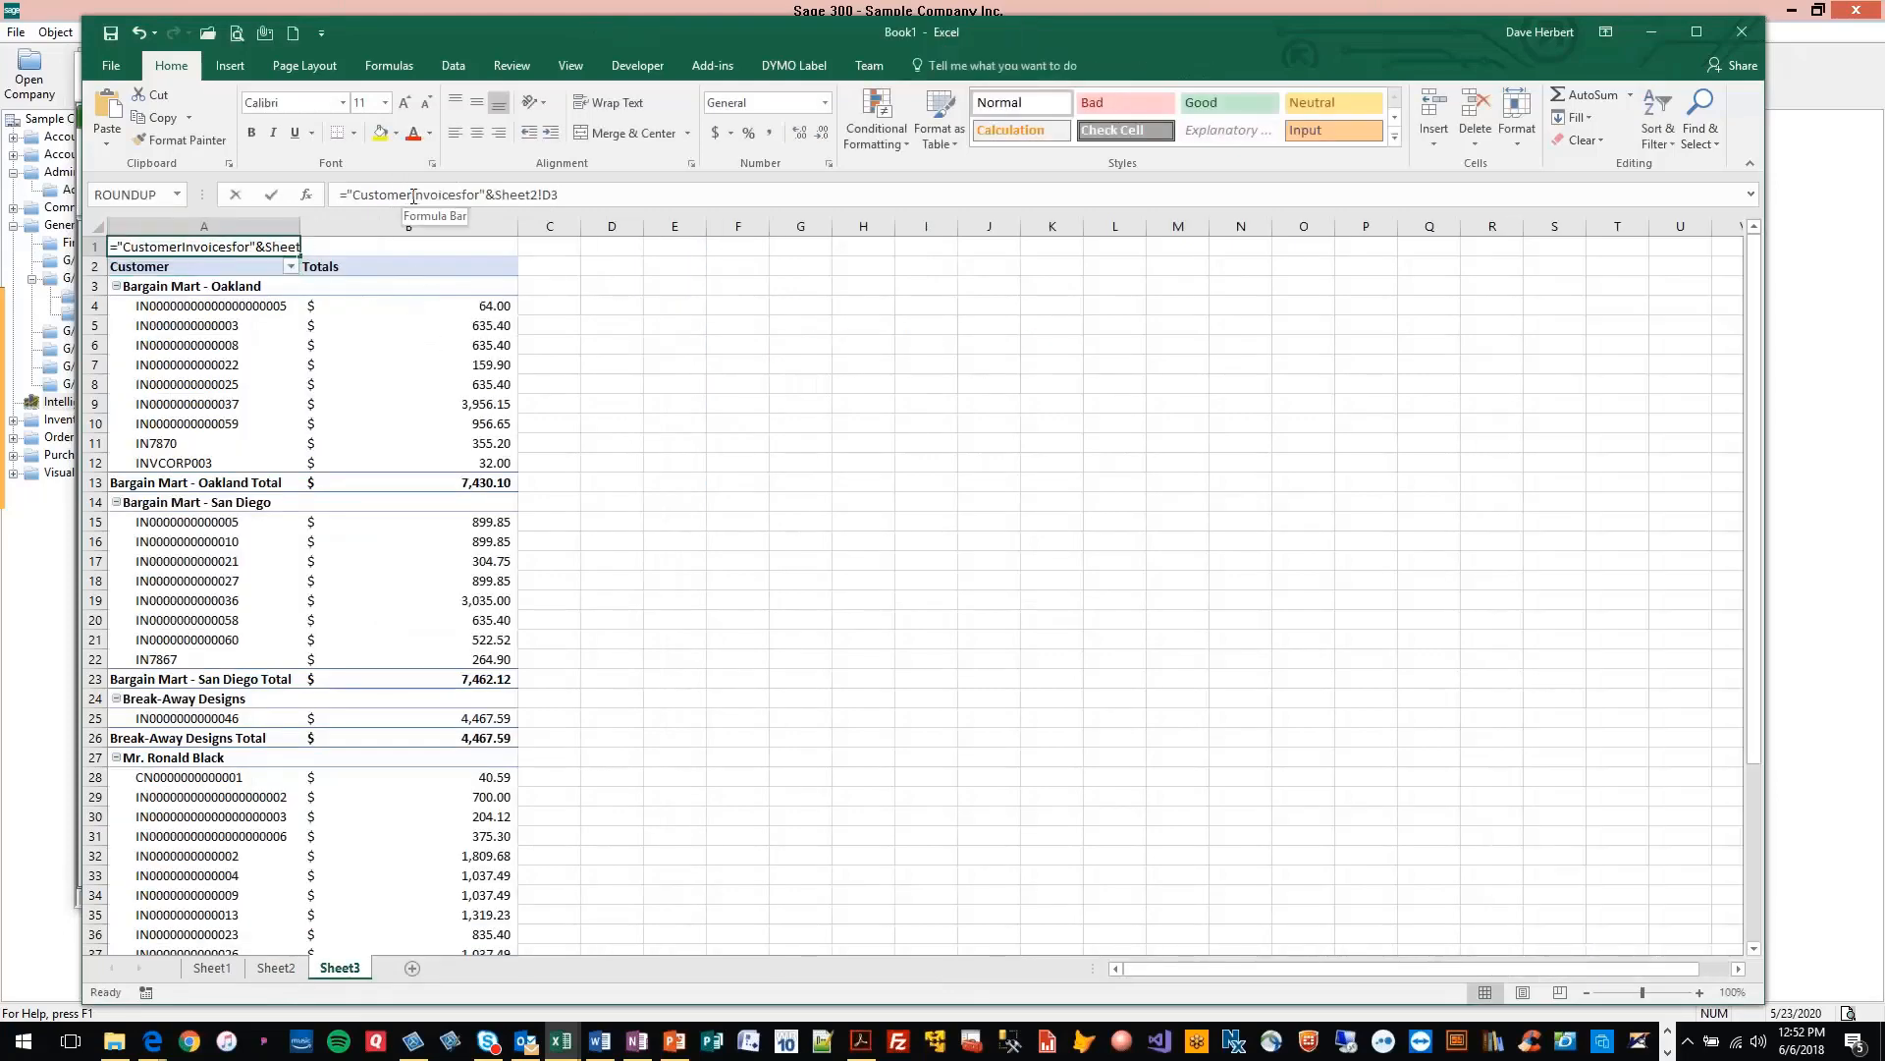
{"action": "left_click", "coordinate": [466, 194]}
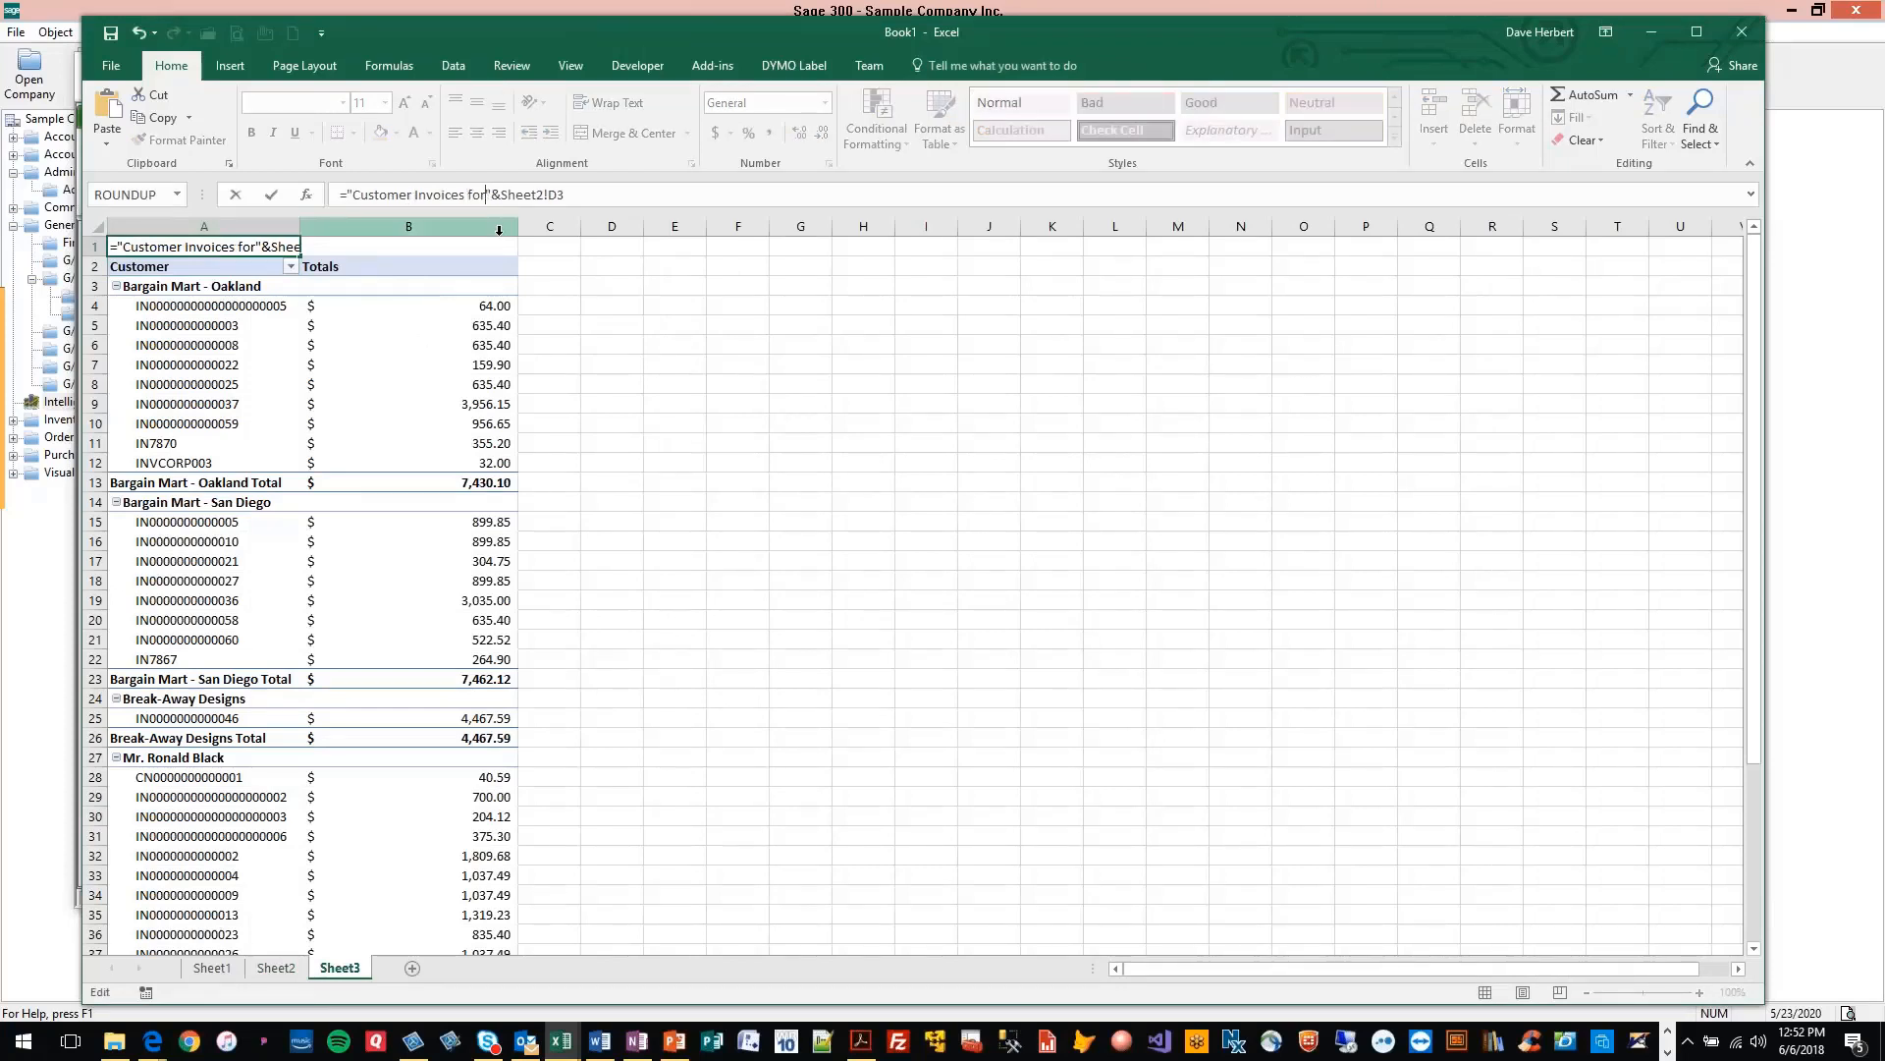
{"action": "type", "text": ":"}
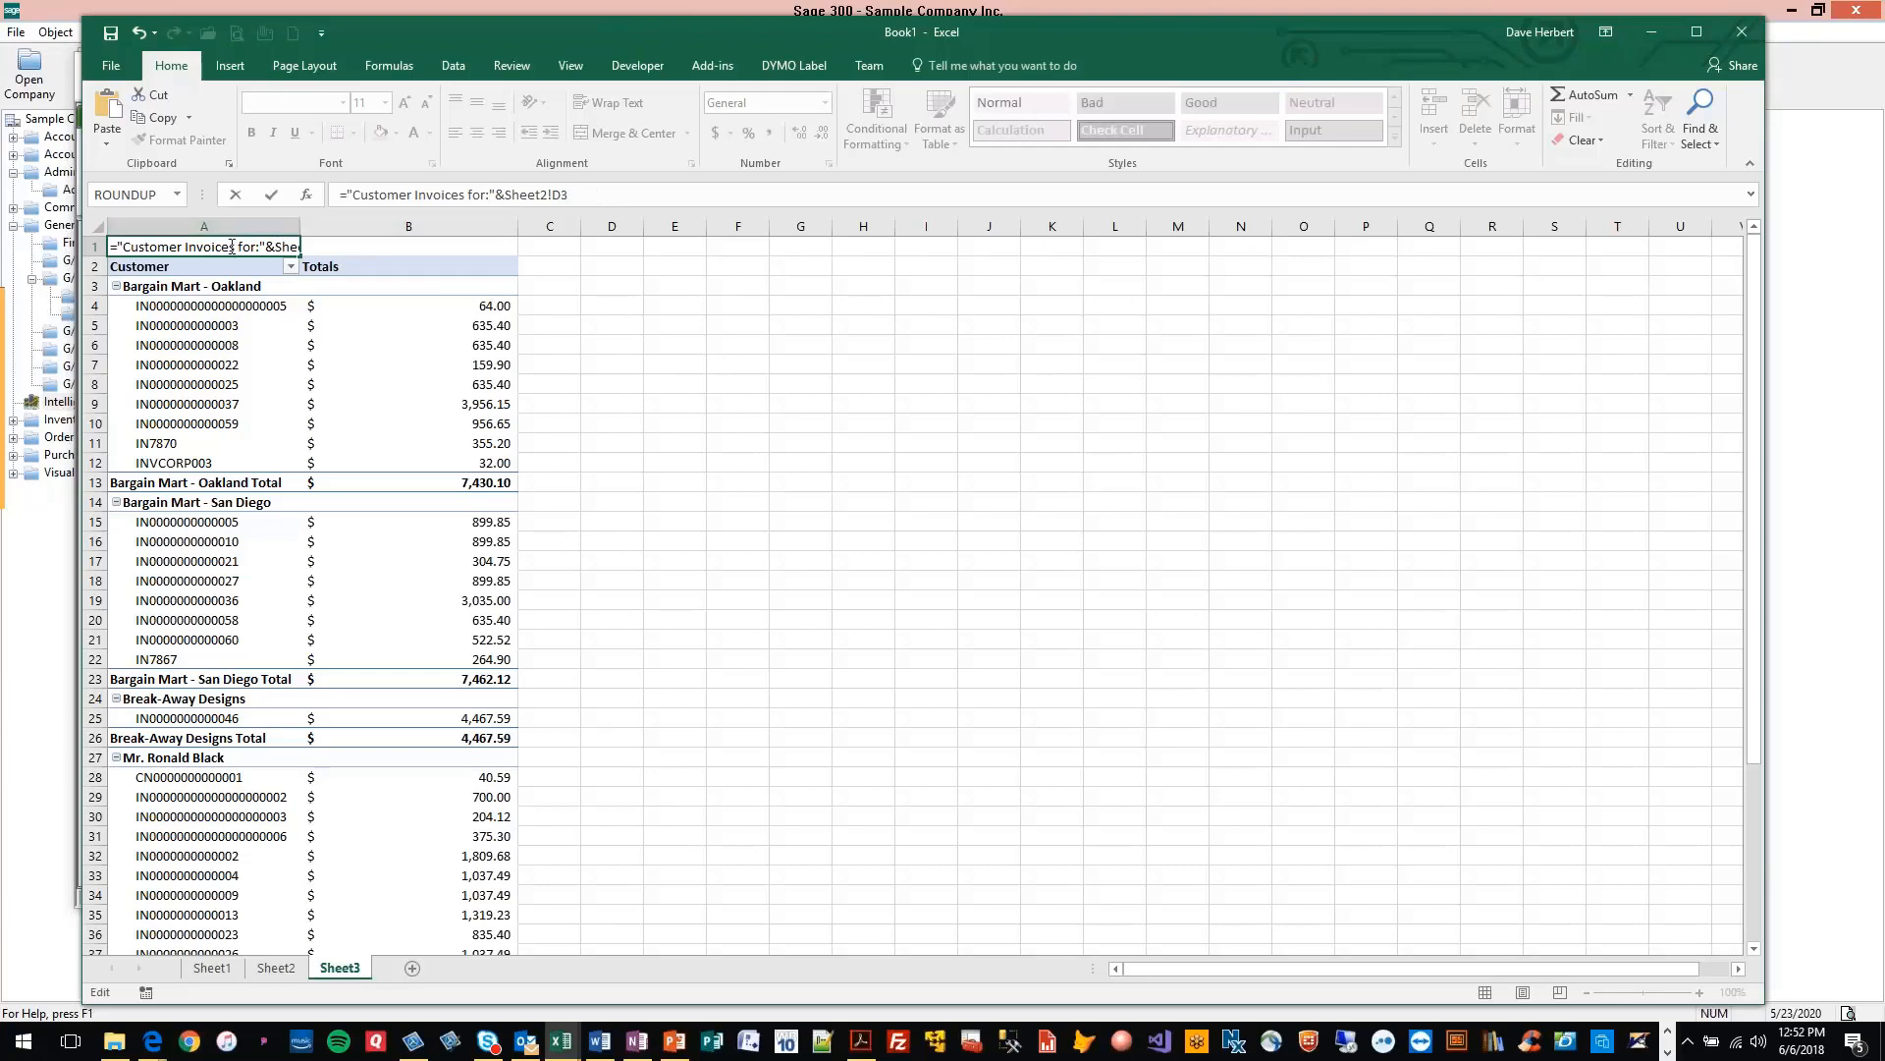
Replace the wording before the colon in cell A1's formula so the title text reads "For Salesperson:"
{"action": "left_click_drag", "start_coordinate": [257, 247], "coordinate": [125, 251]}
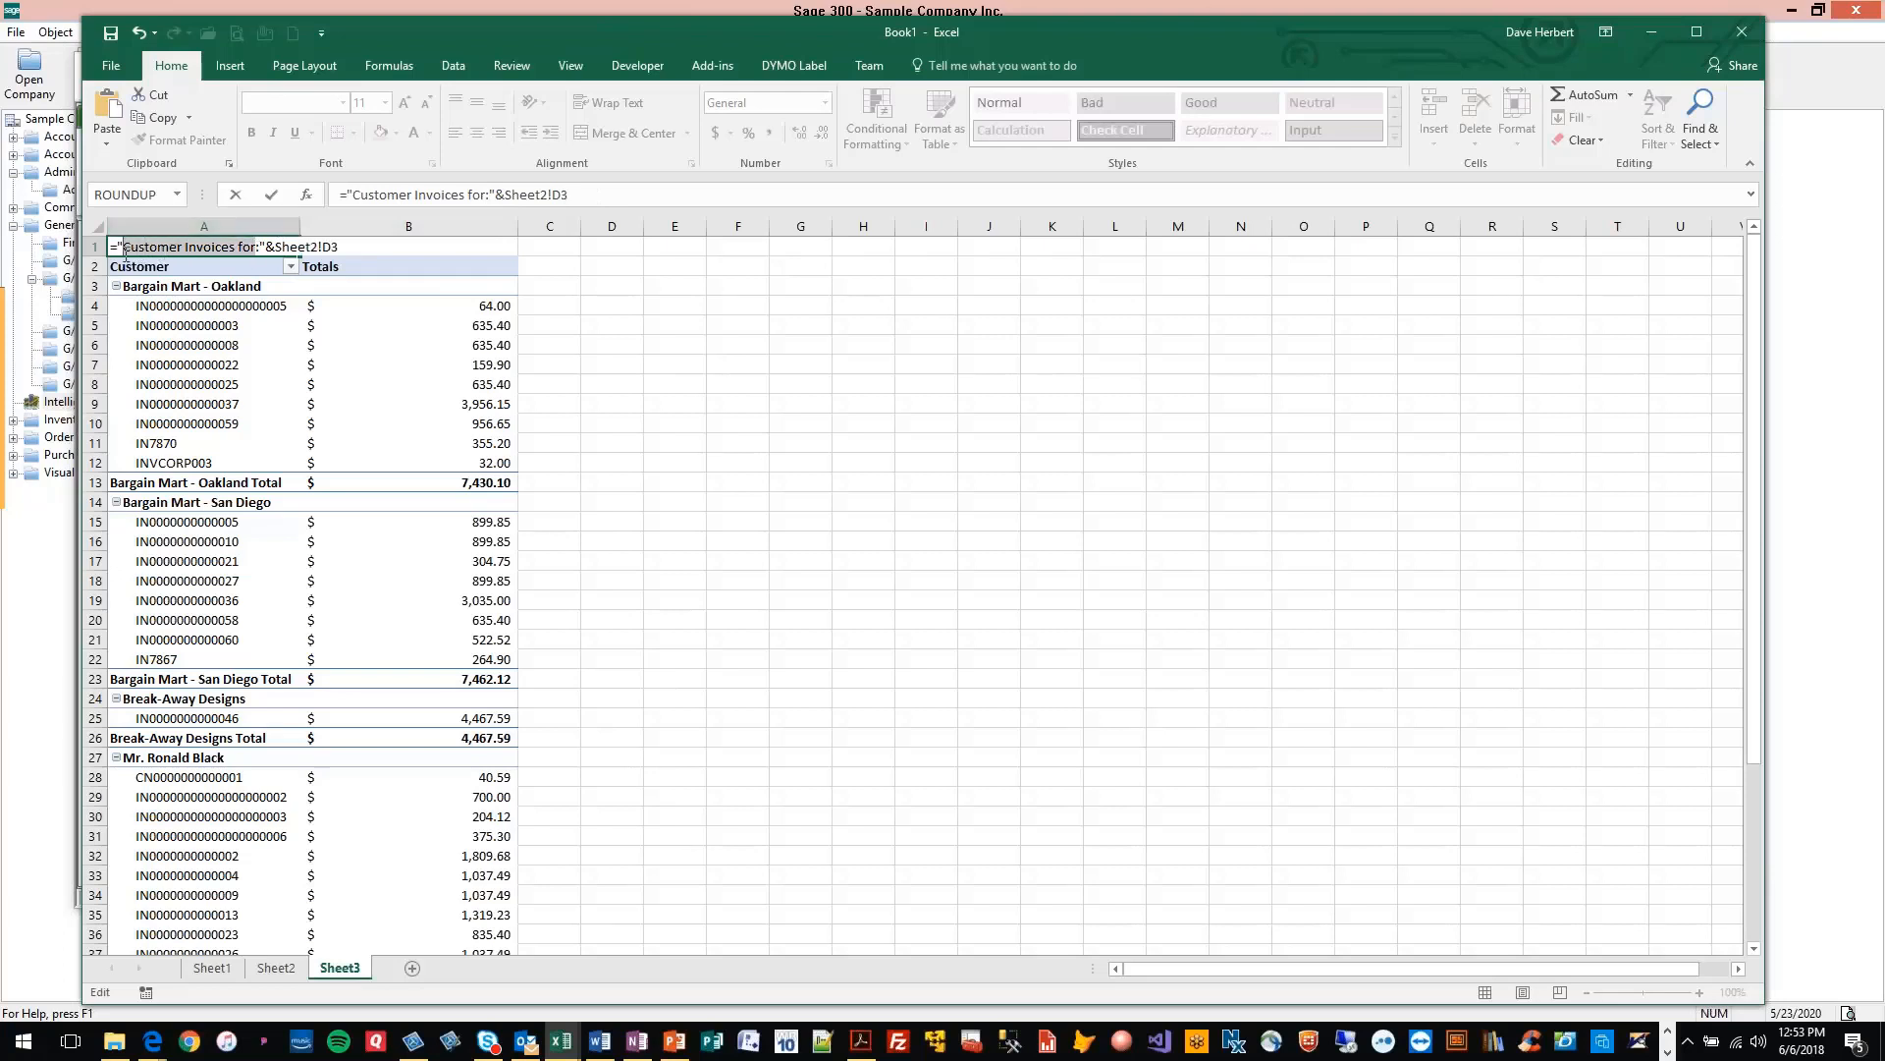
{"action": "type", "text": "For Salesp"}
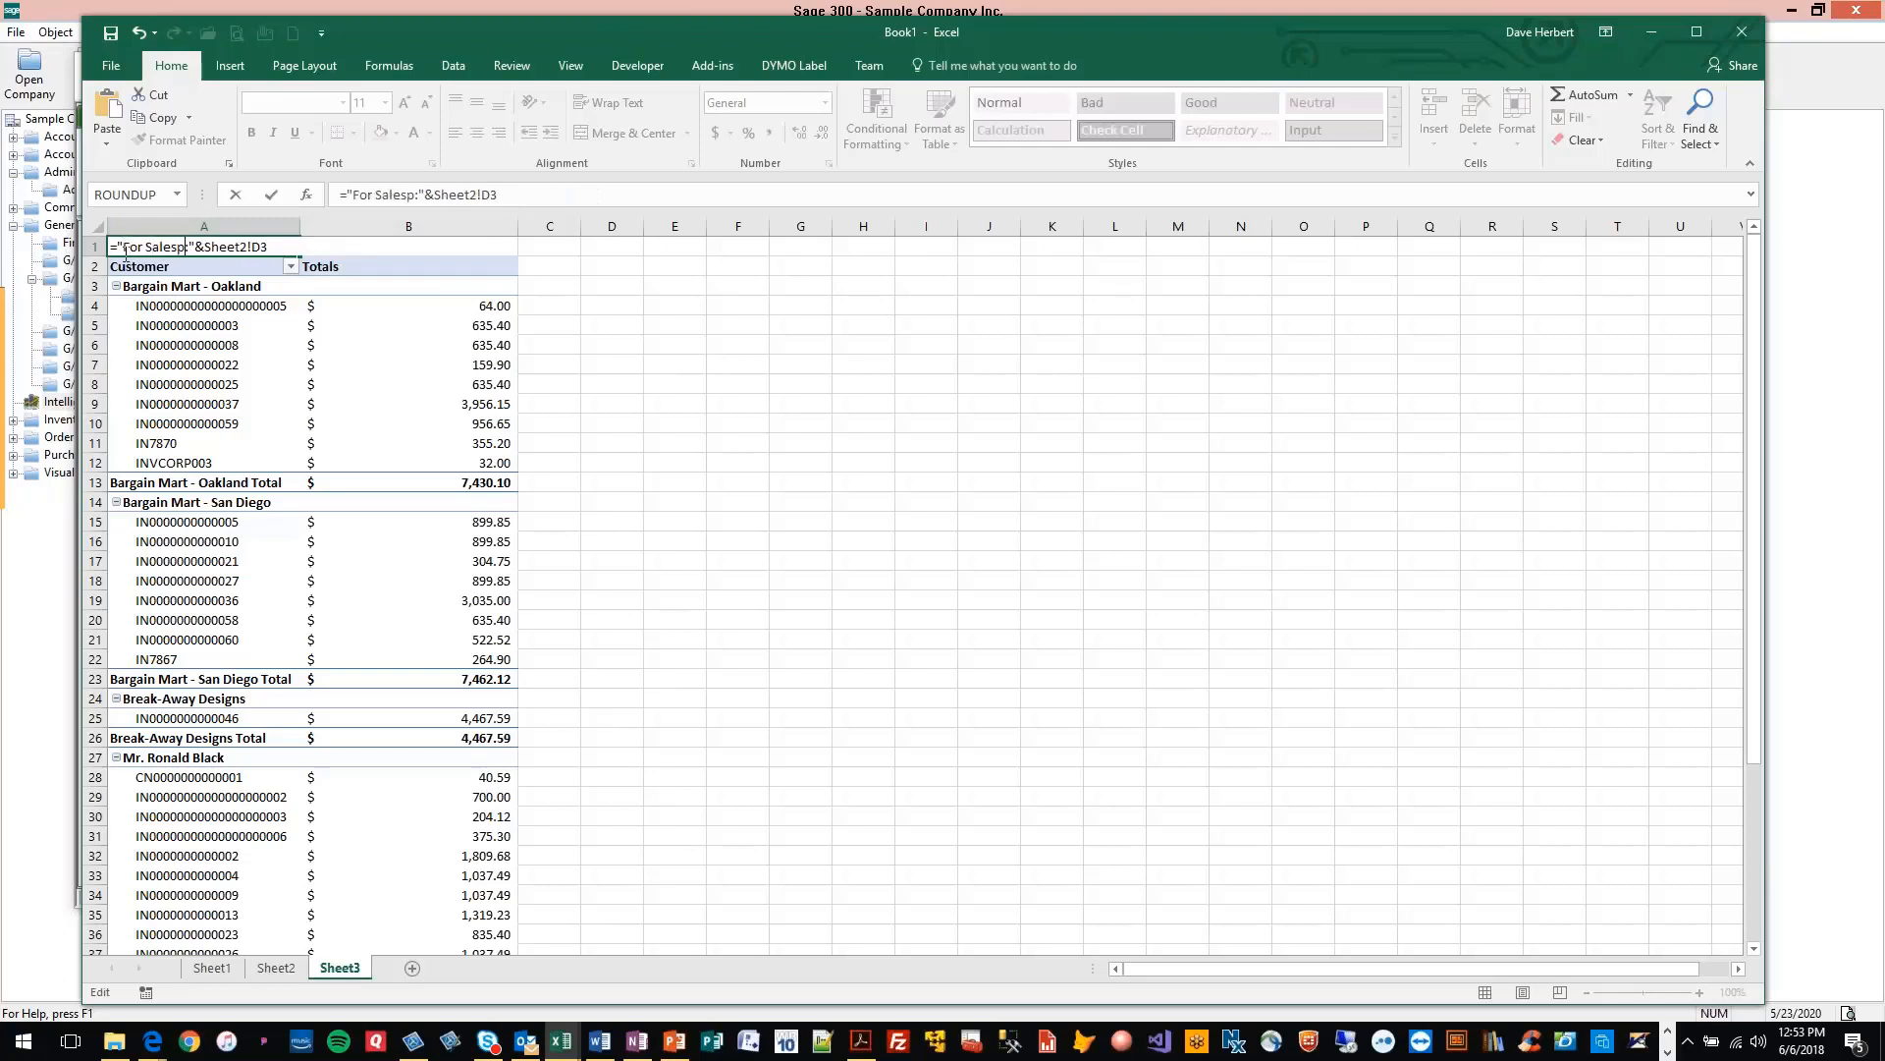
{"action": "type", "text": "erson"}
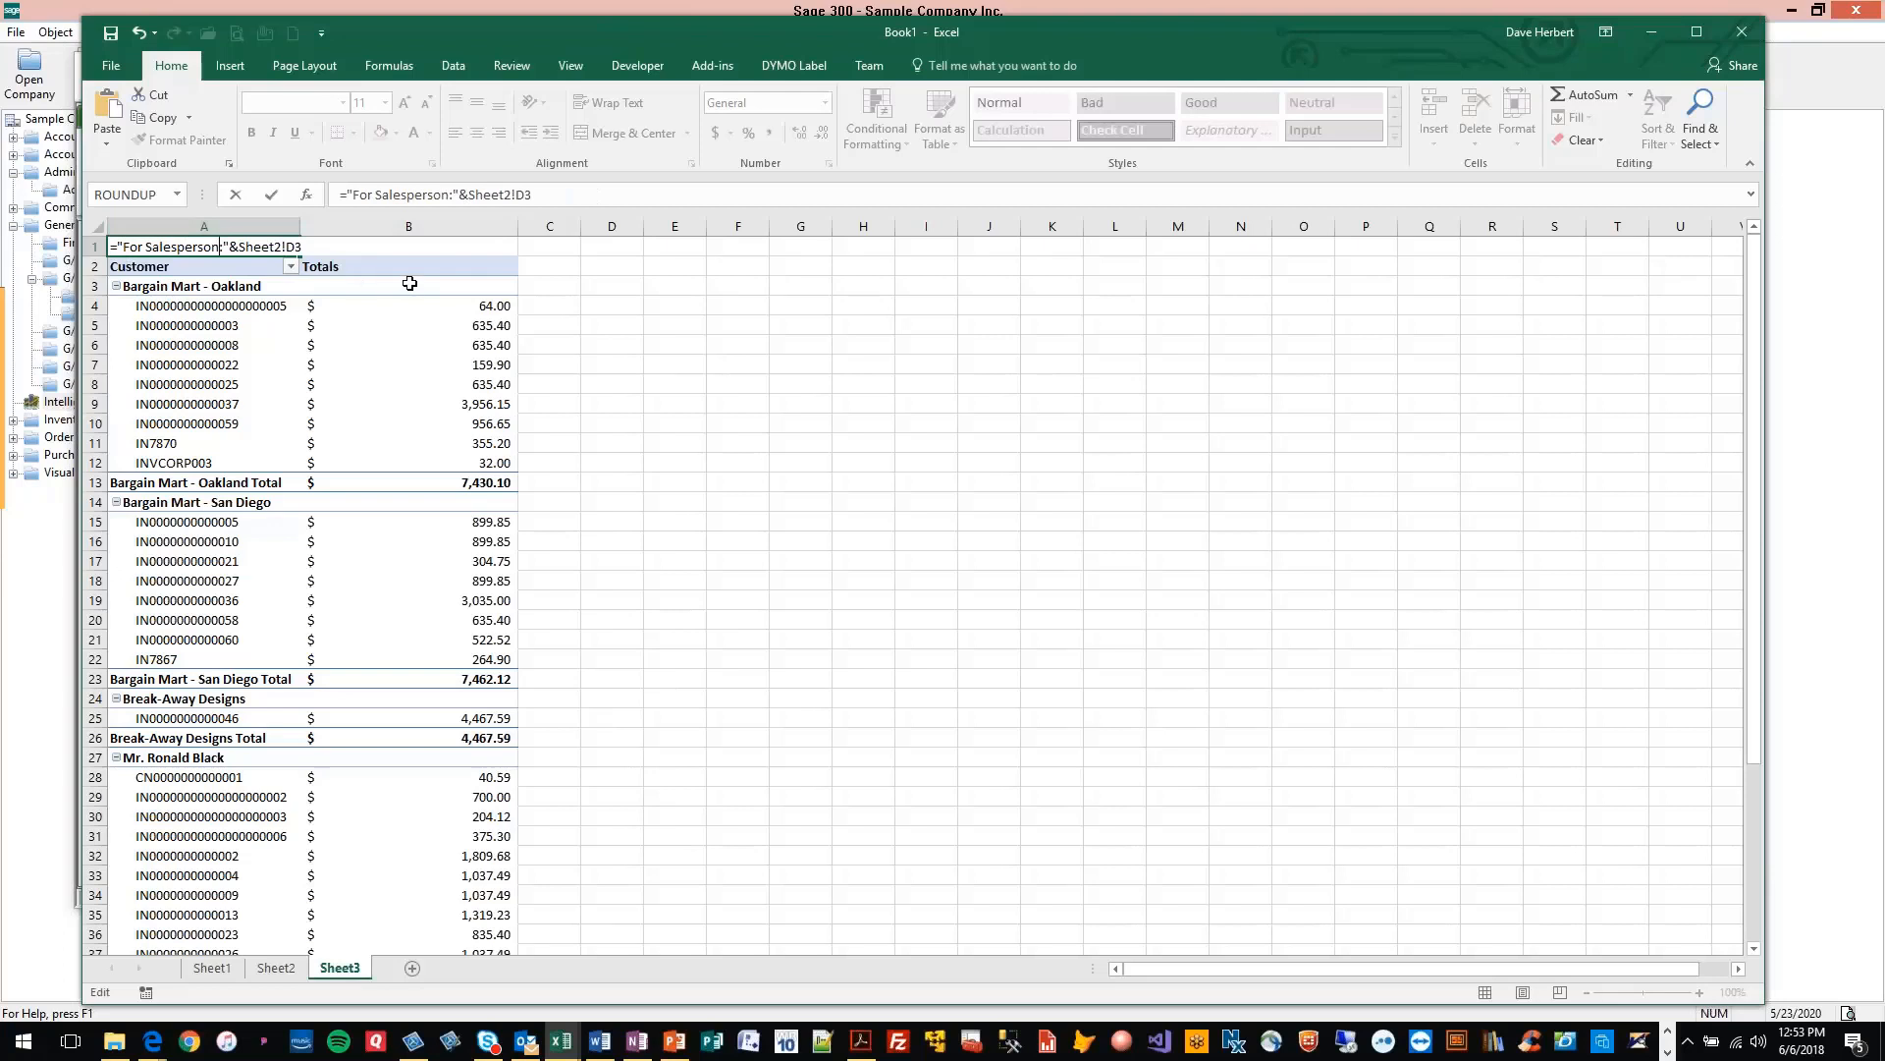
{"action": "key", "text": "Return"}
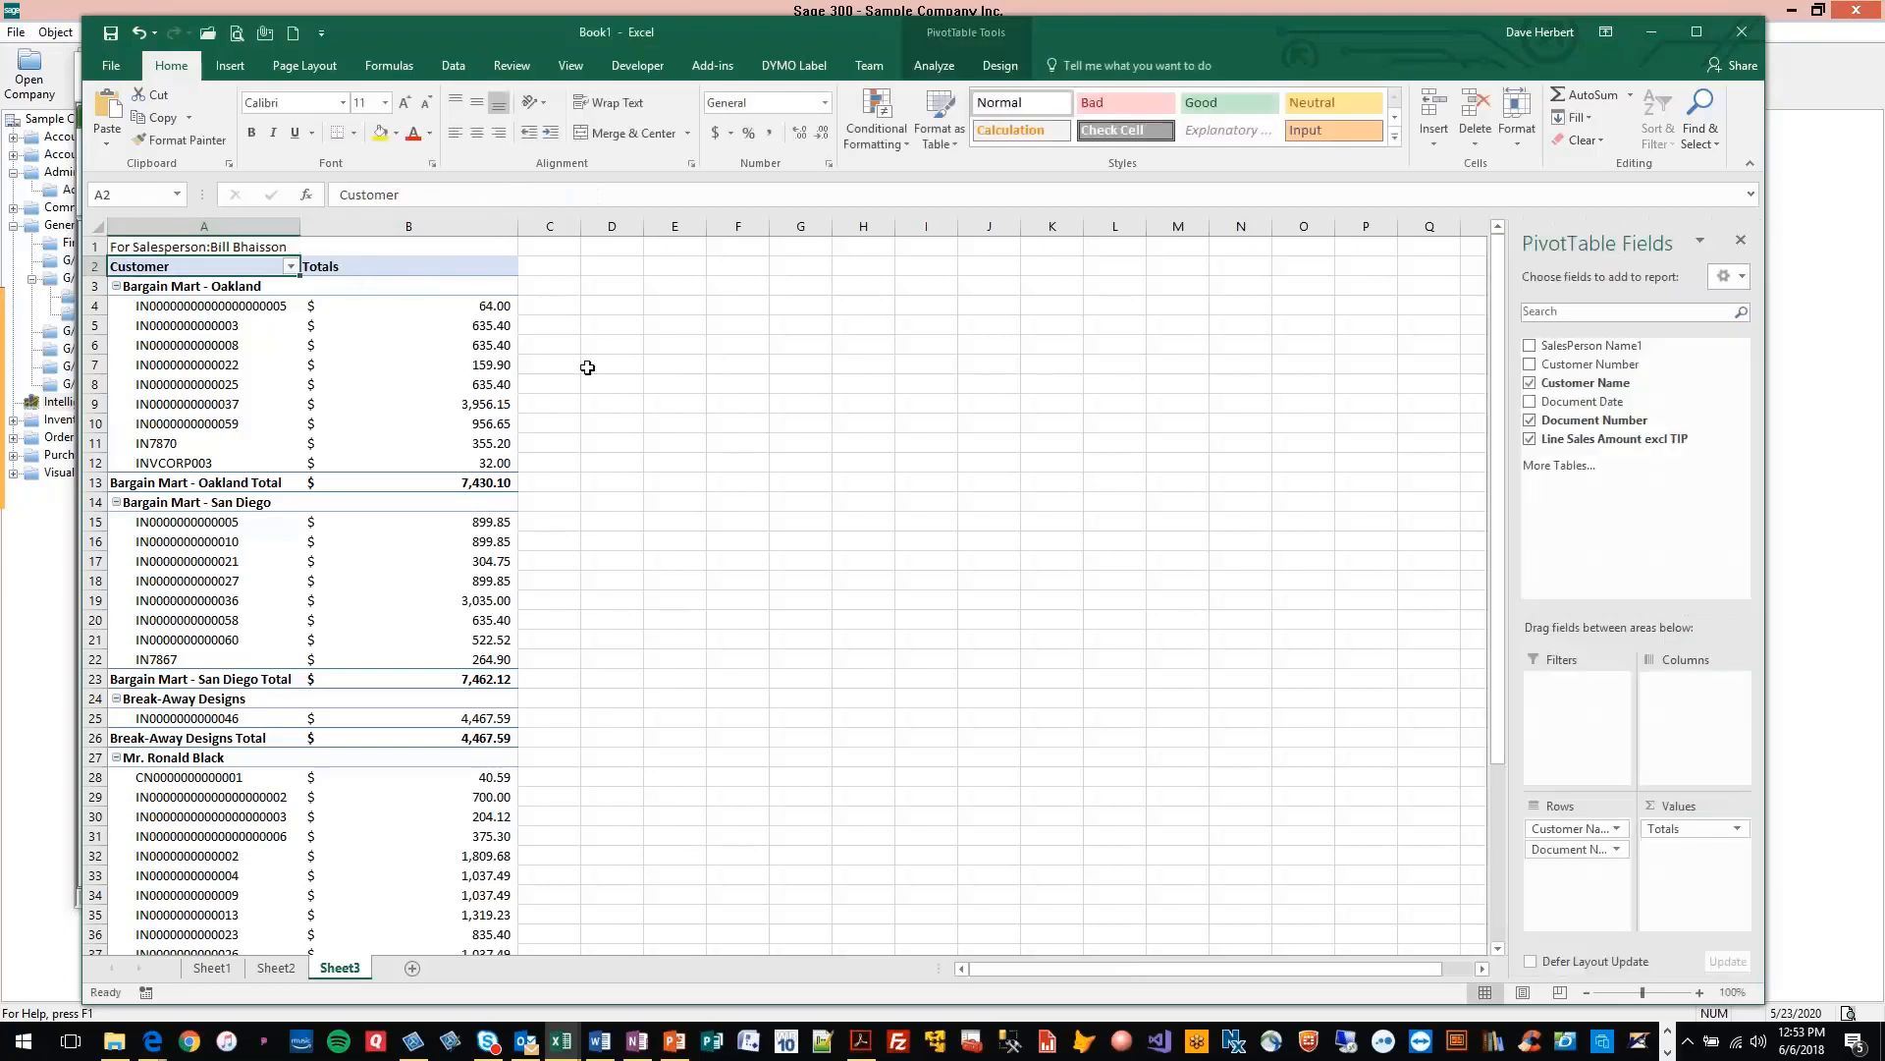
Examine the title in cell A1 and the pivot table below it down to the grand total row
{"action": "left_click", "coordinate": [194, 247]}
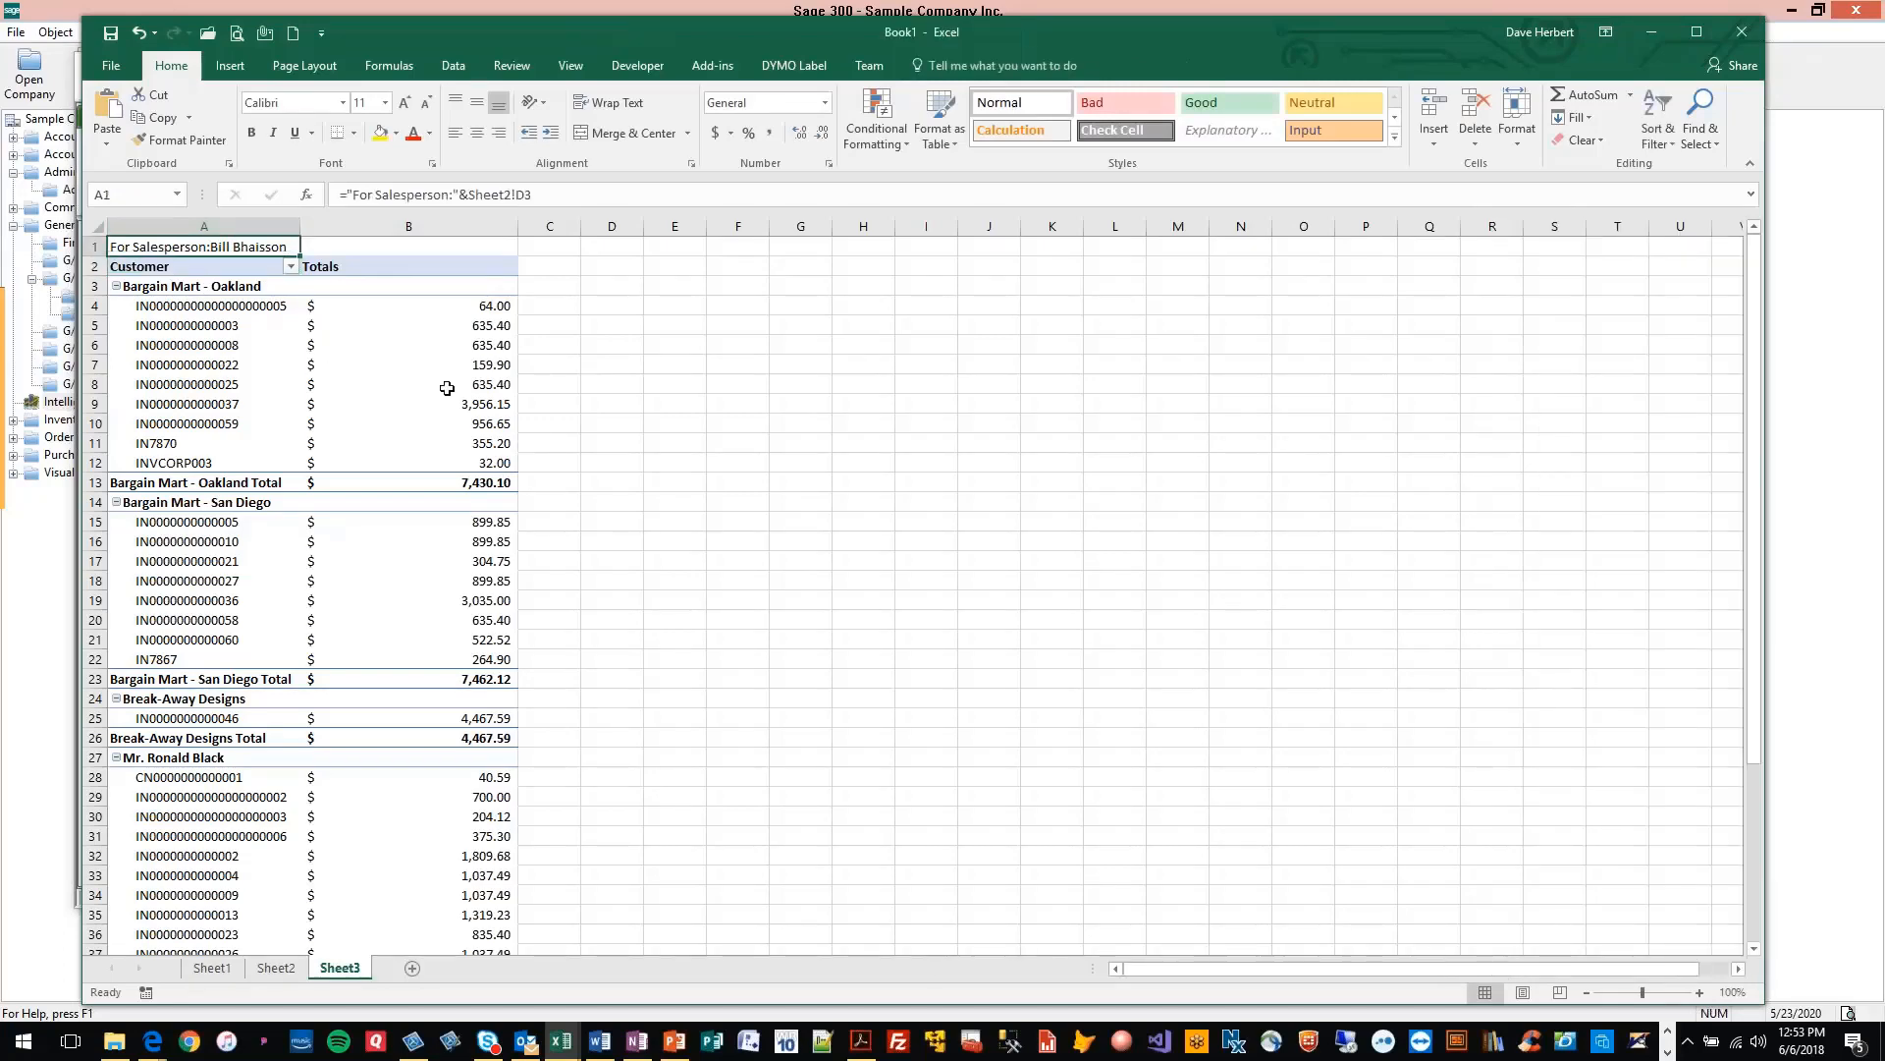
{"action": "left_click", "coordinate": [633, 404]}
{"action": "left_click", "coordinate": [567, 266]}
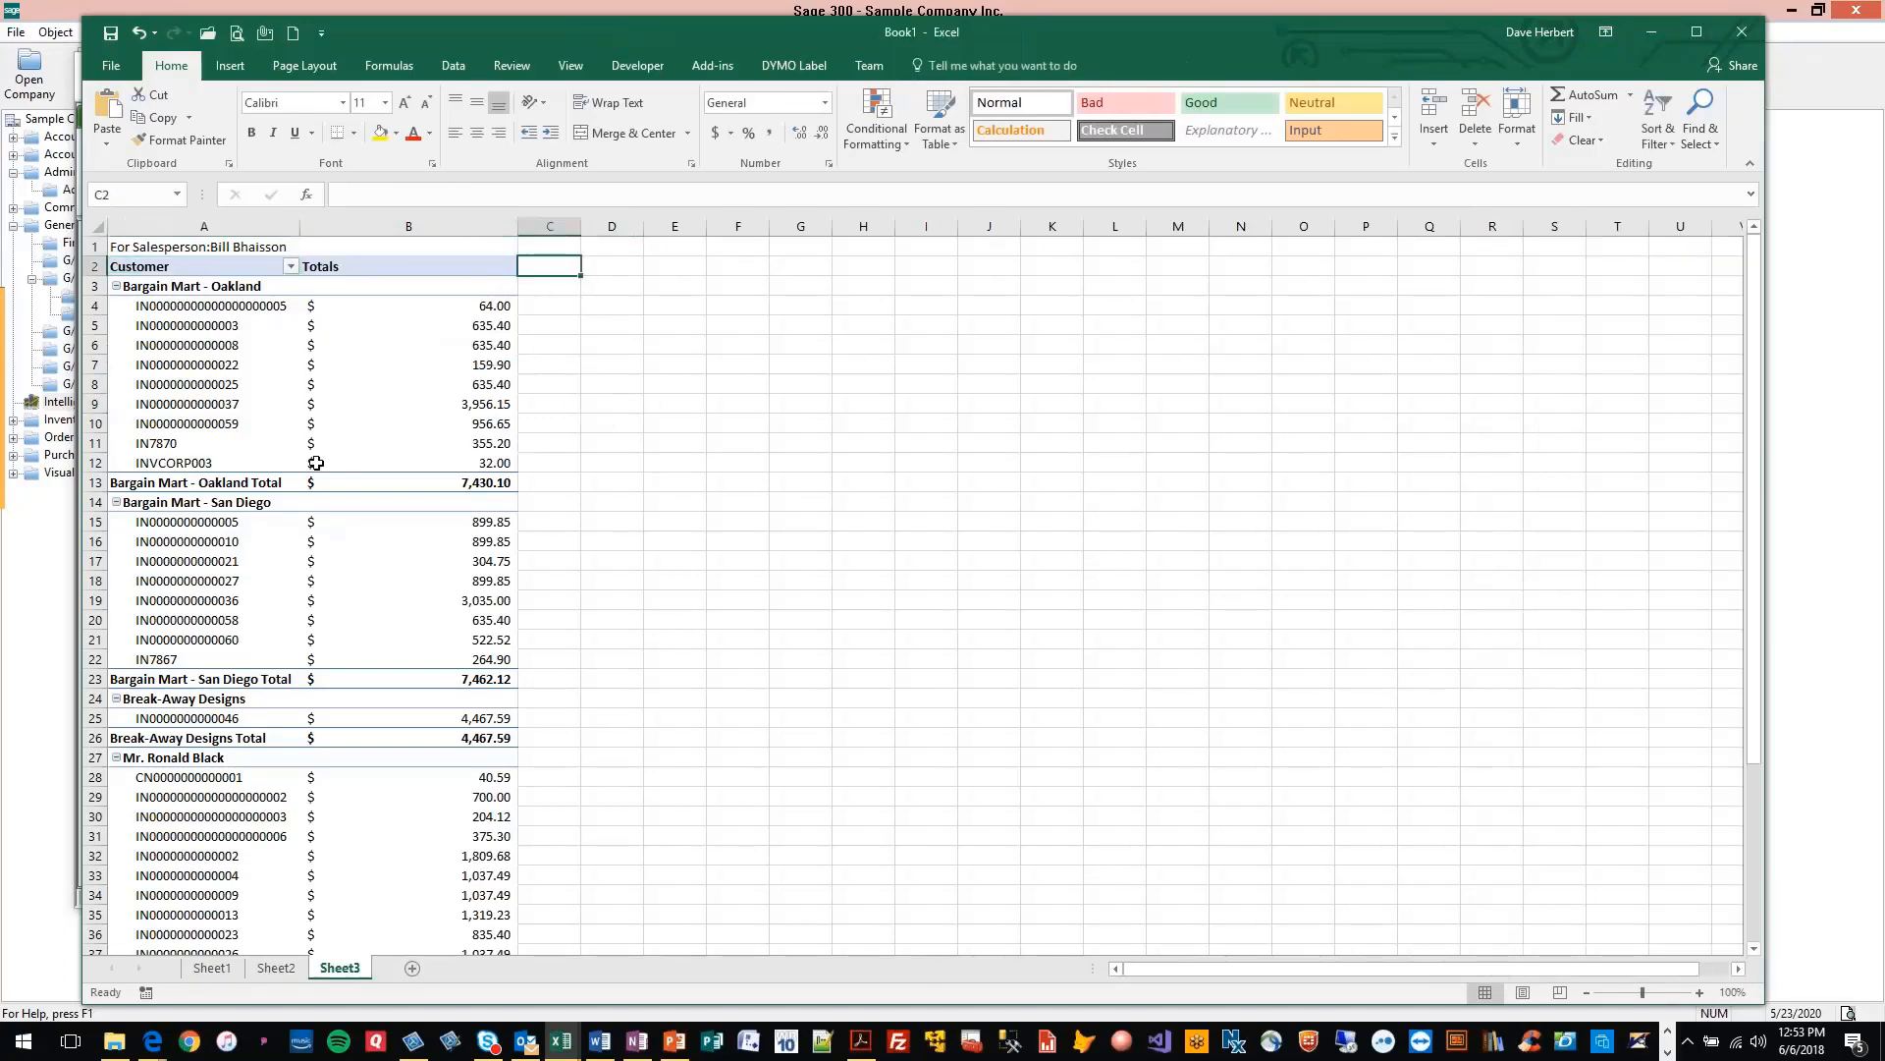
{"action": "scroll", "coordinate": [262, 560], "scroll_direction": "down", "scroll_amount": 6}
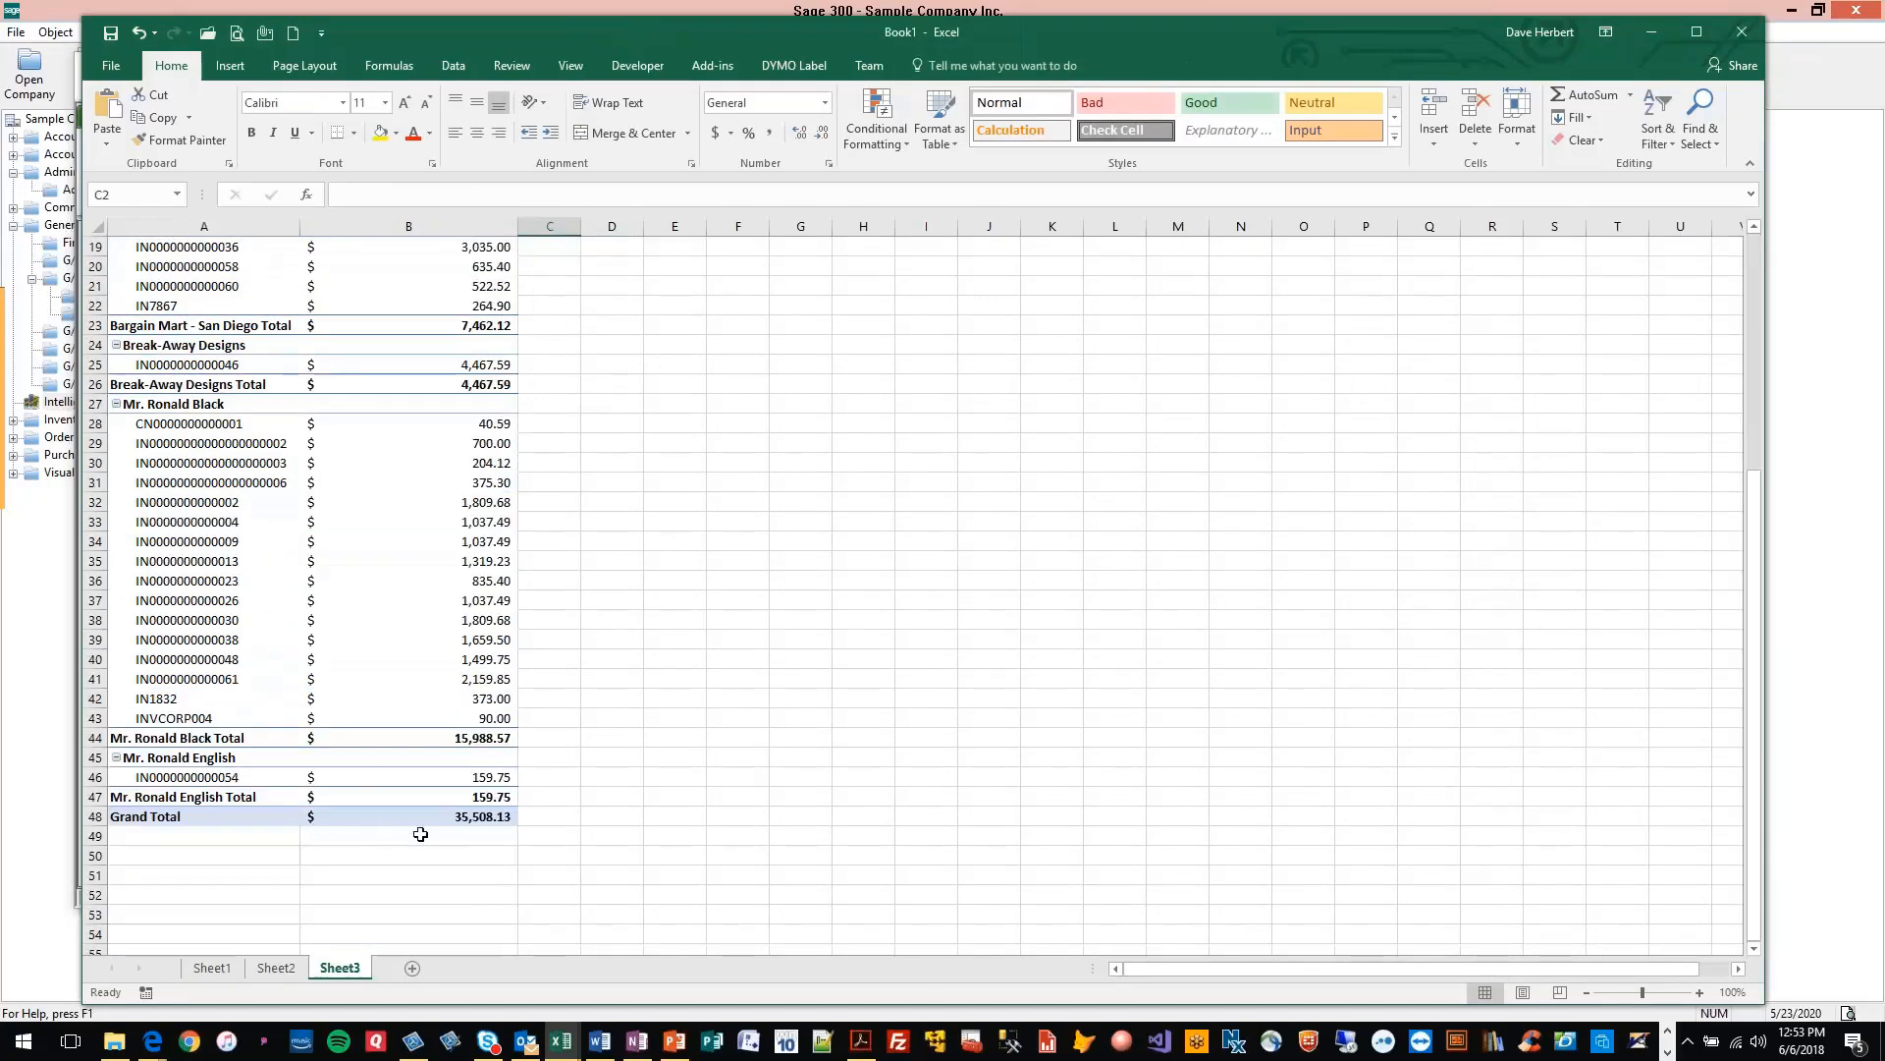
{"action": "scroll", "coordinate": [618, 589], "scroll_direction": "up", "scroll_amount": 6}
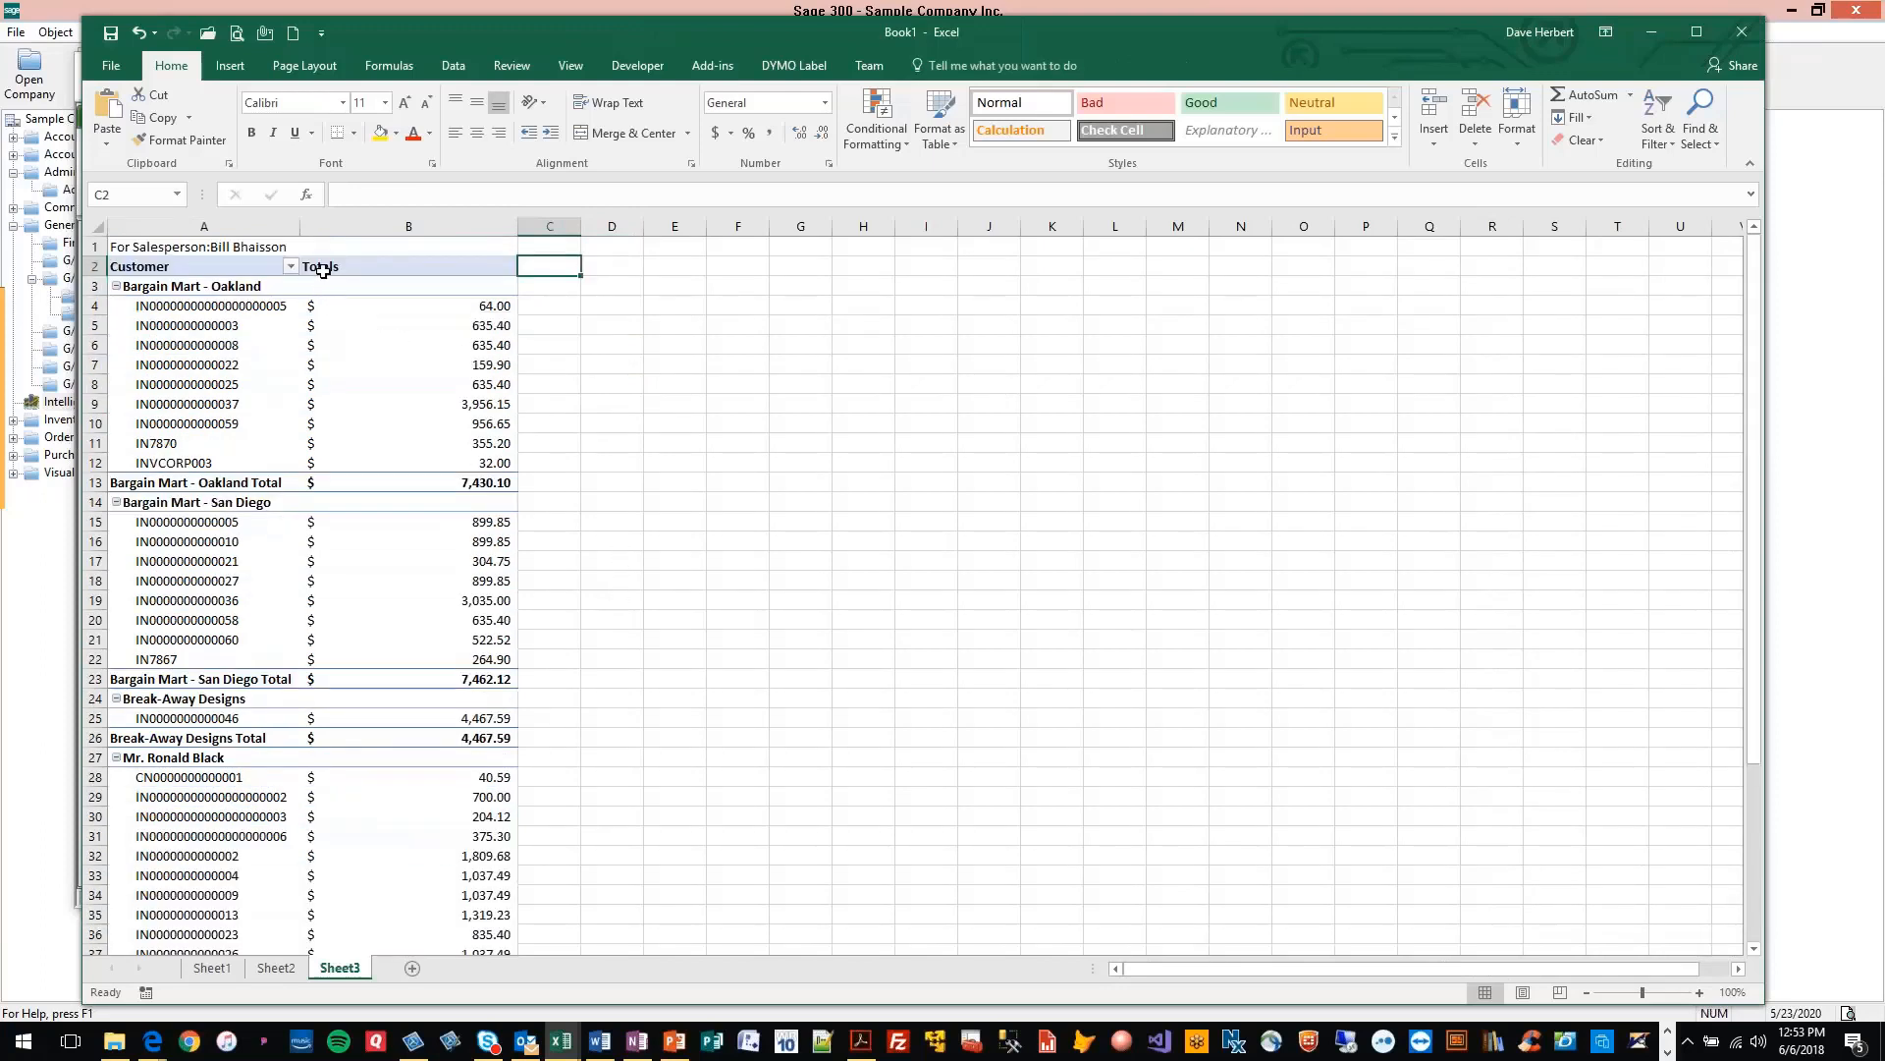
{"action": "scroll", "coordinate": [1360, 509], "scroll_direction": "down", "scroll_amount": 7}
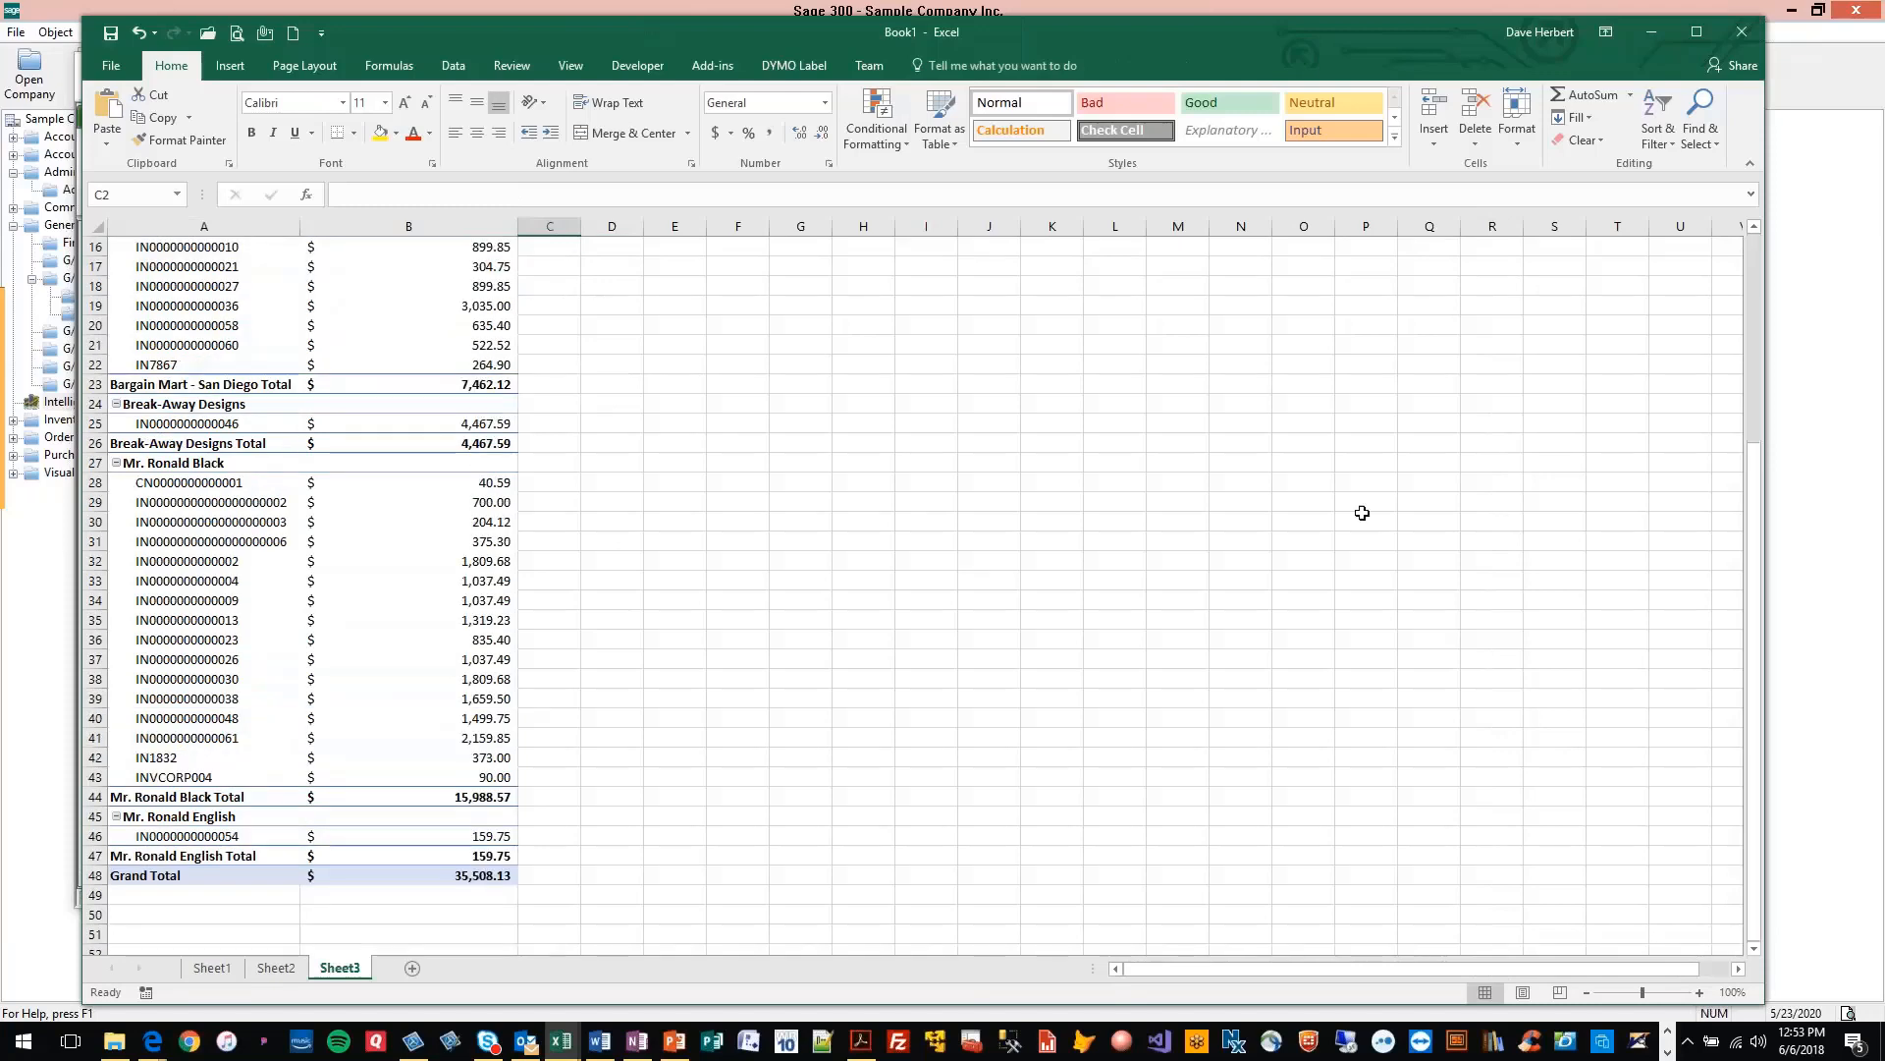
{"action": "scroll", "coordinate": [858, 454], "scroll_direction": "up", "scroll_amount": 7}
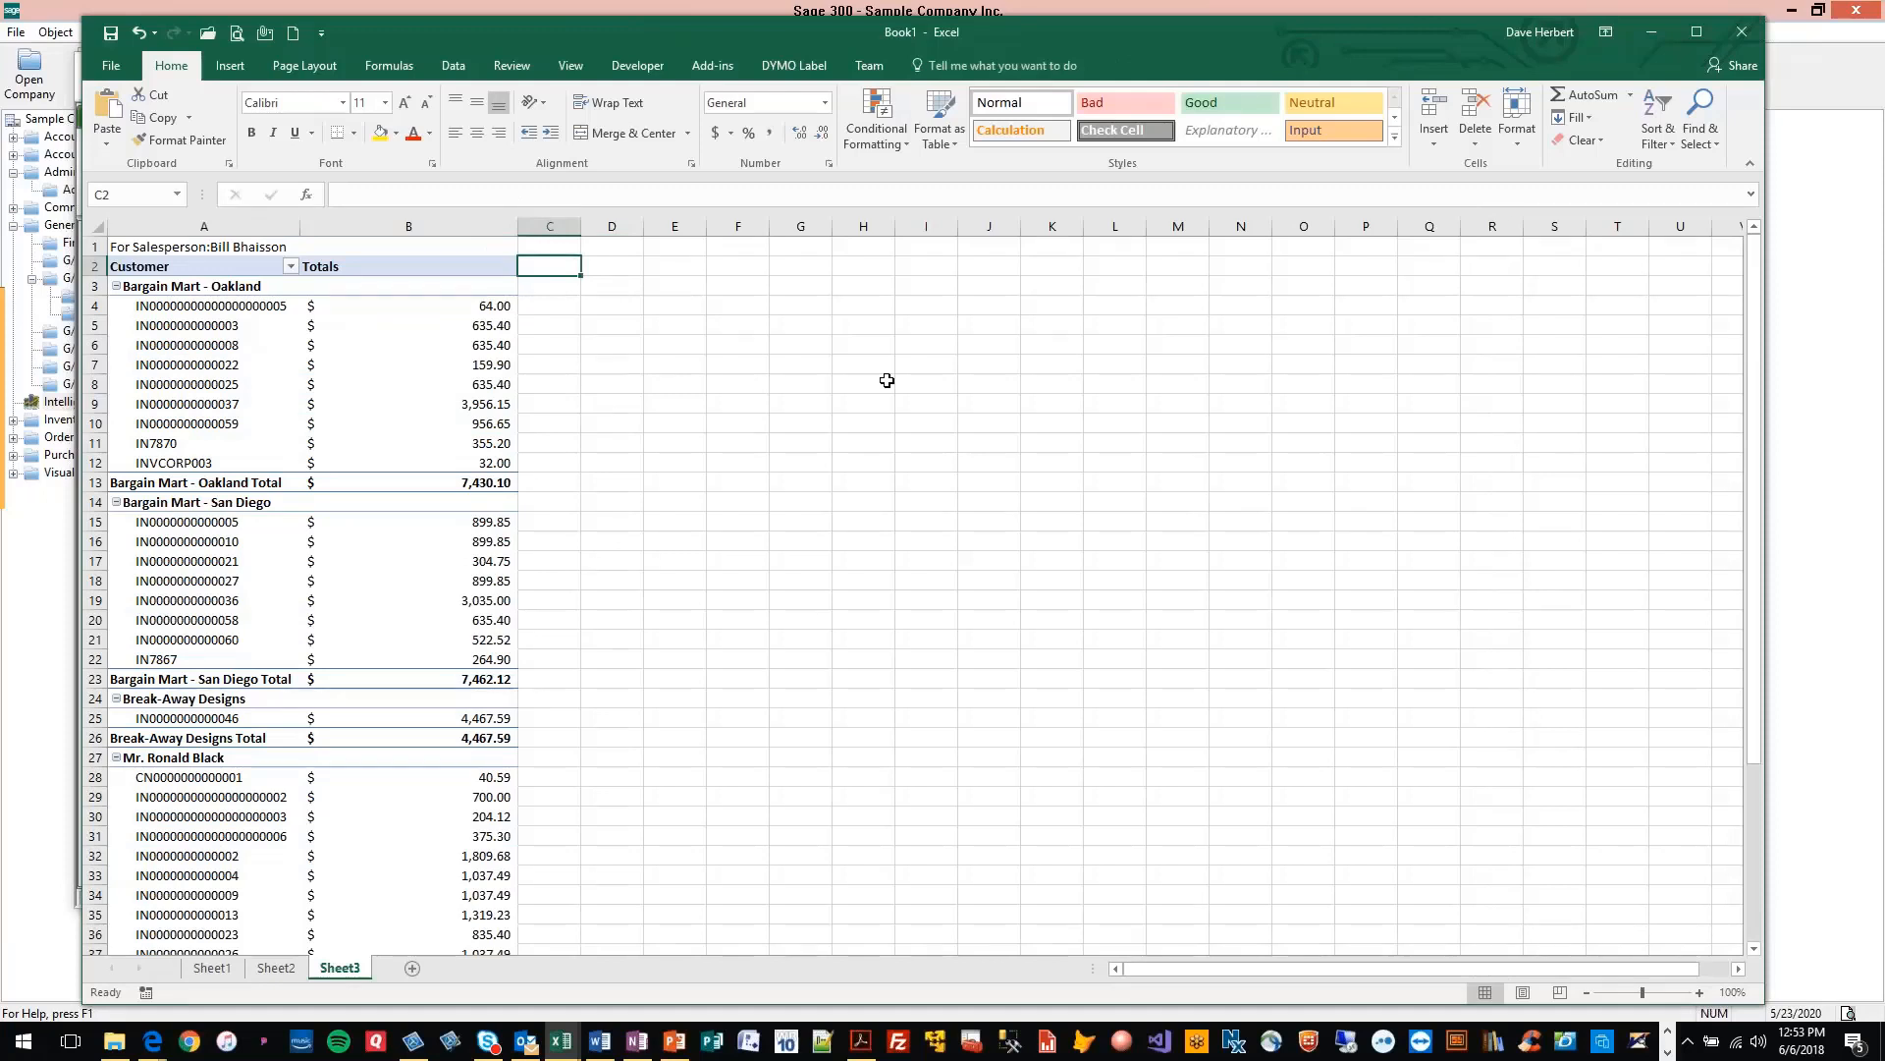
{"action": "key", "text": "alt+Tab"}
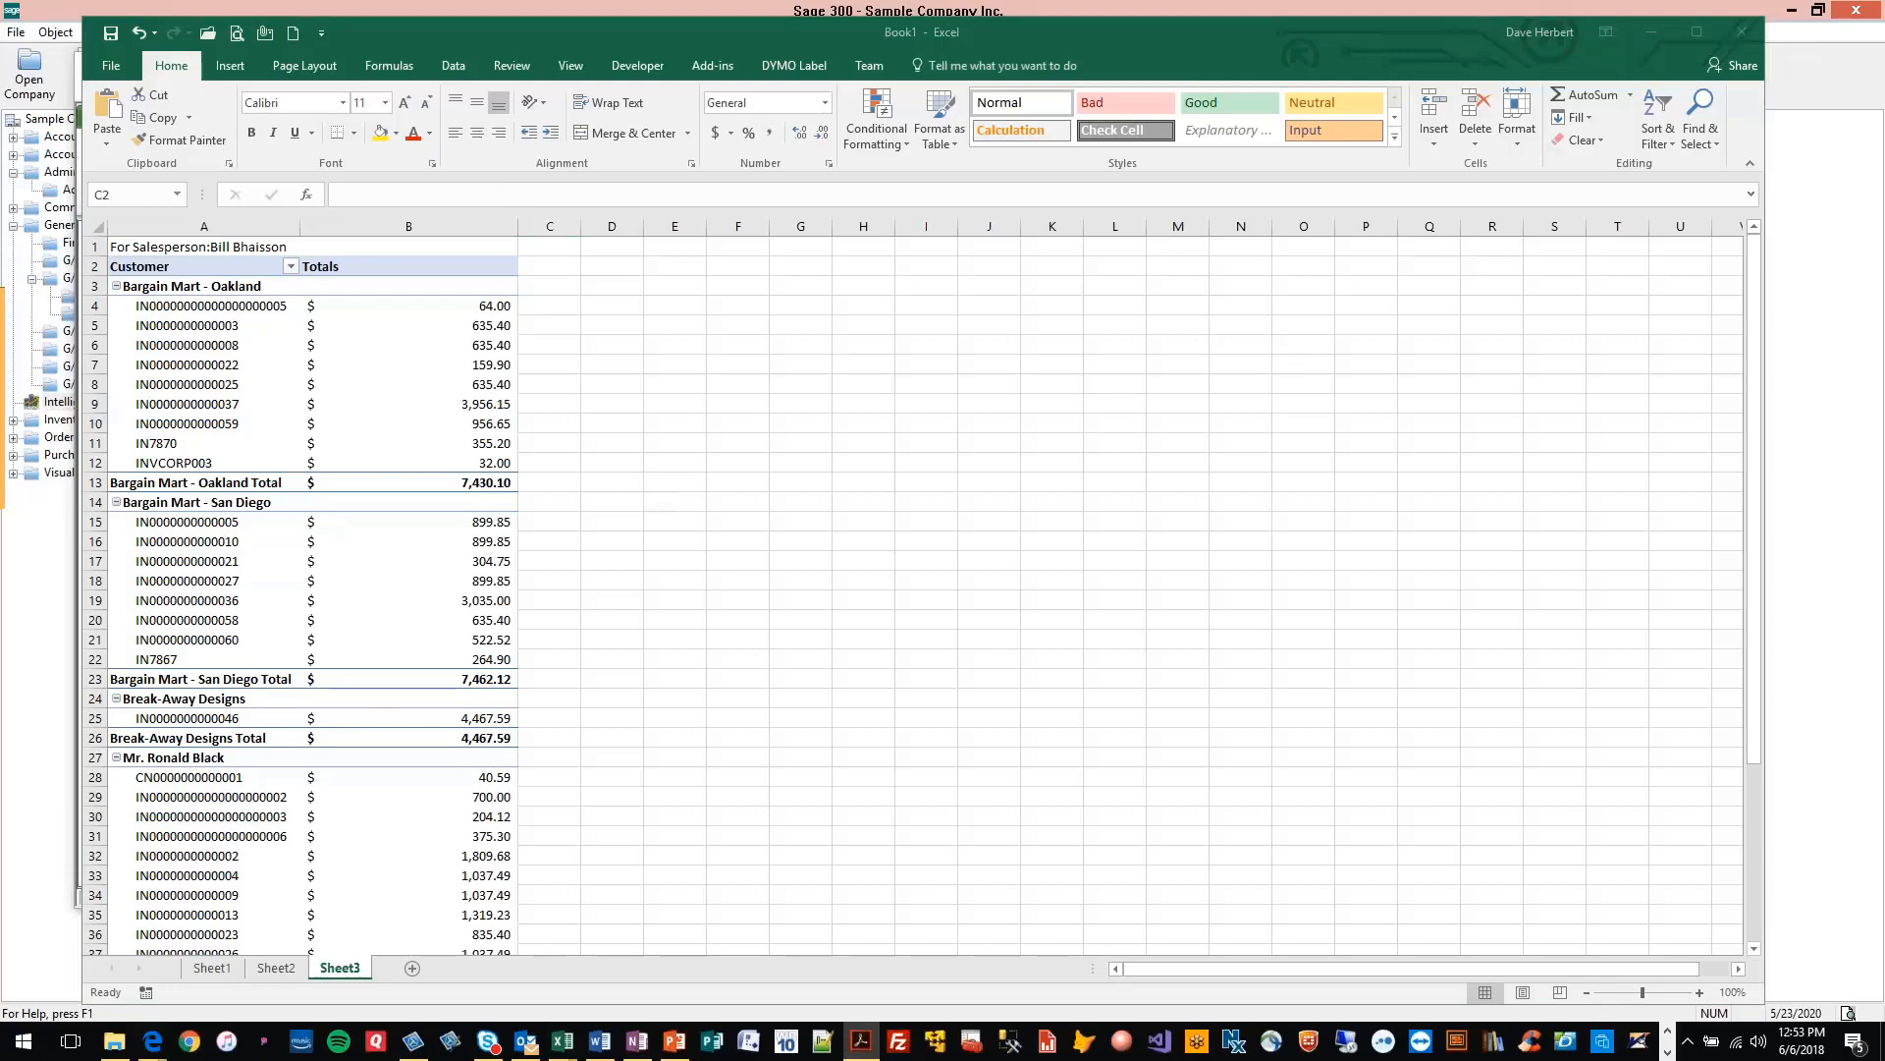
Hide the data worksheet Sheet1 and the parameter worksheet Sheet2
{"action": "right_click", "coordinate": [209, 970]}
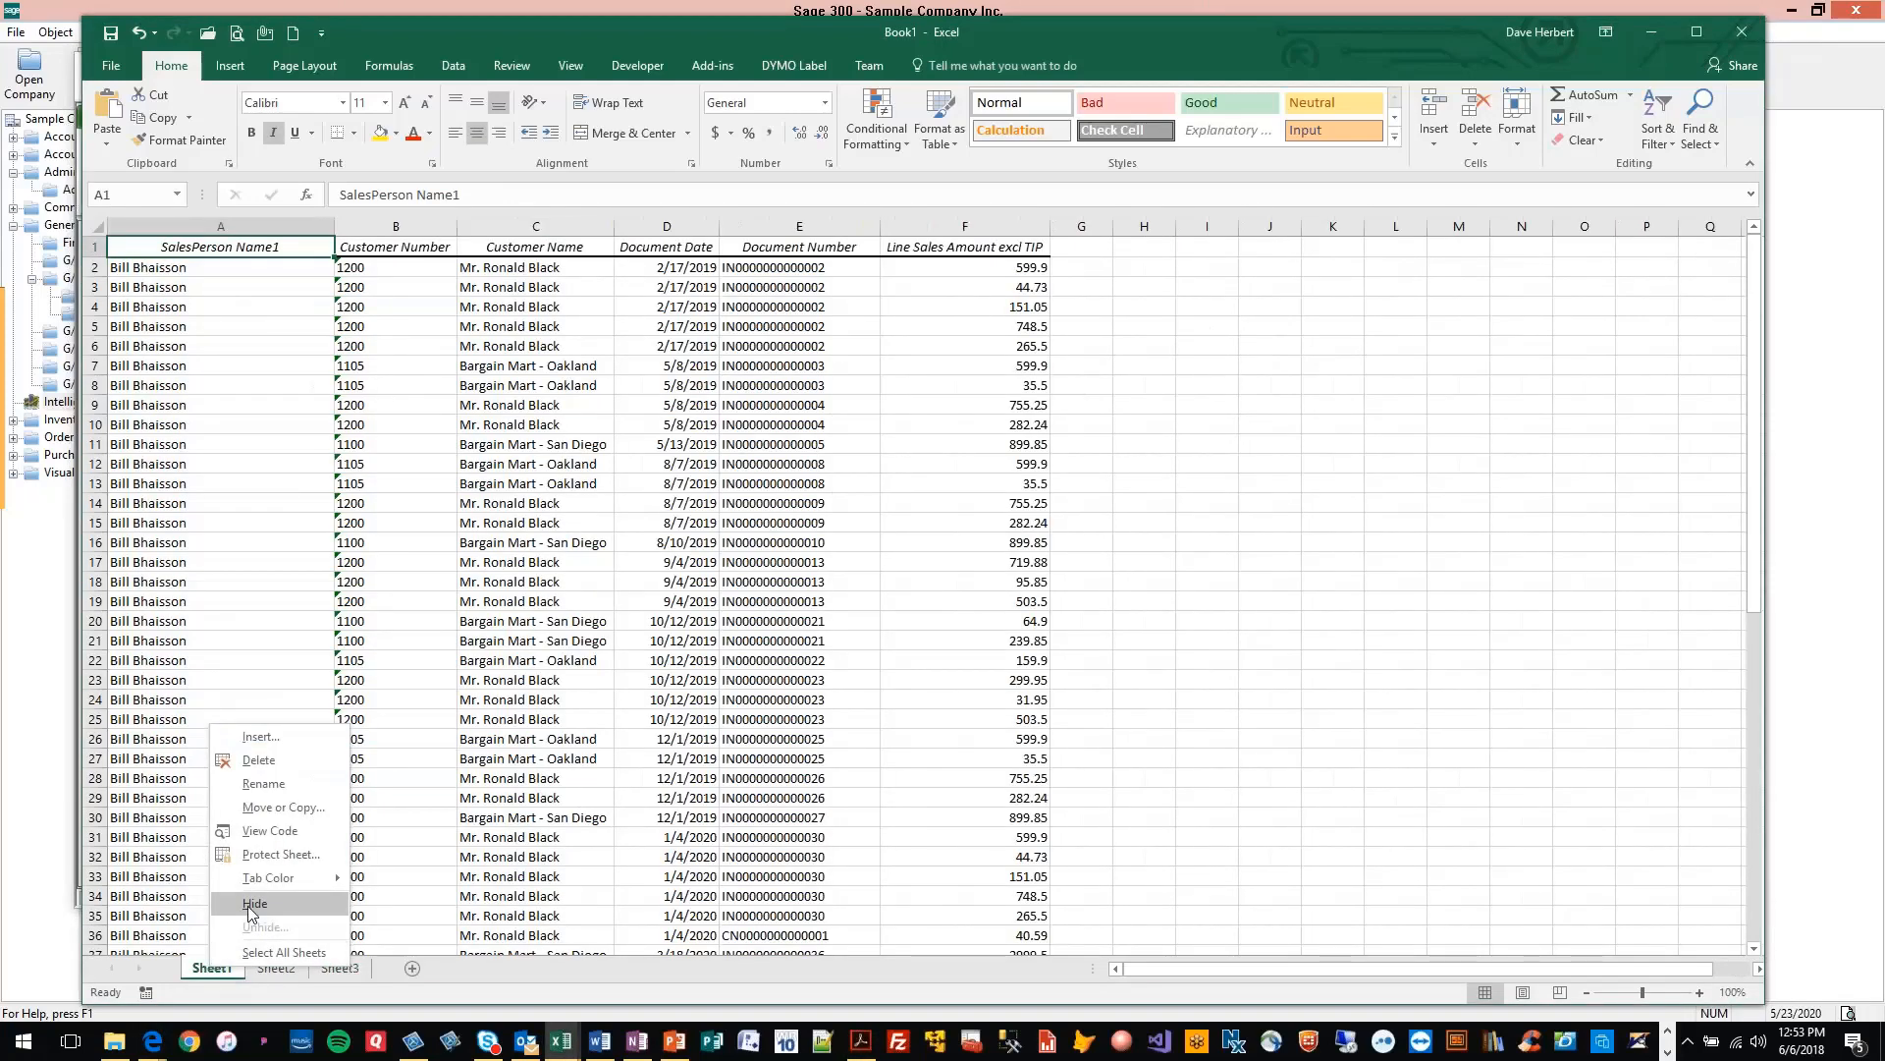
{"action": "left_click", "coordinate": [254, 903]}
{"action": "right_click", "coordinate": [213, 970]}
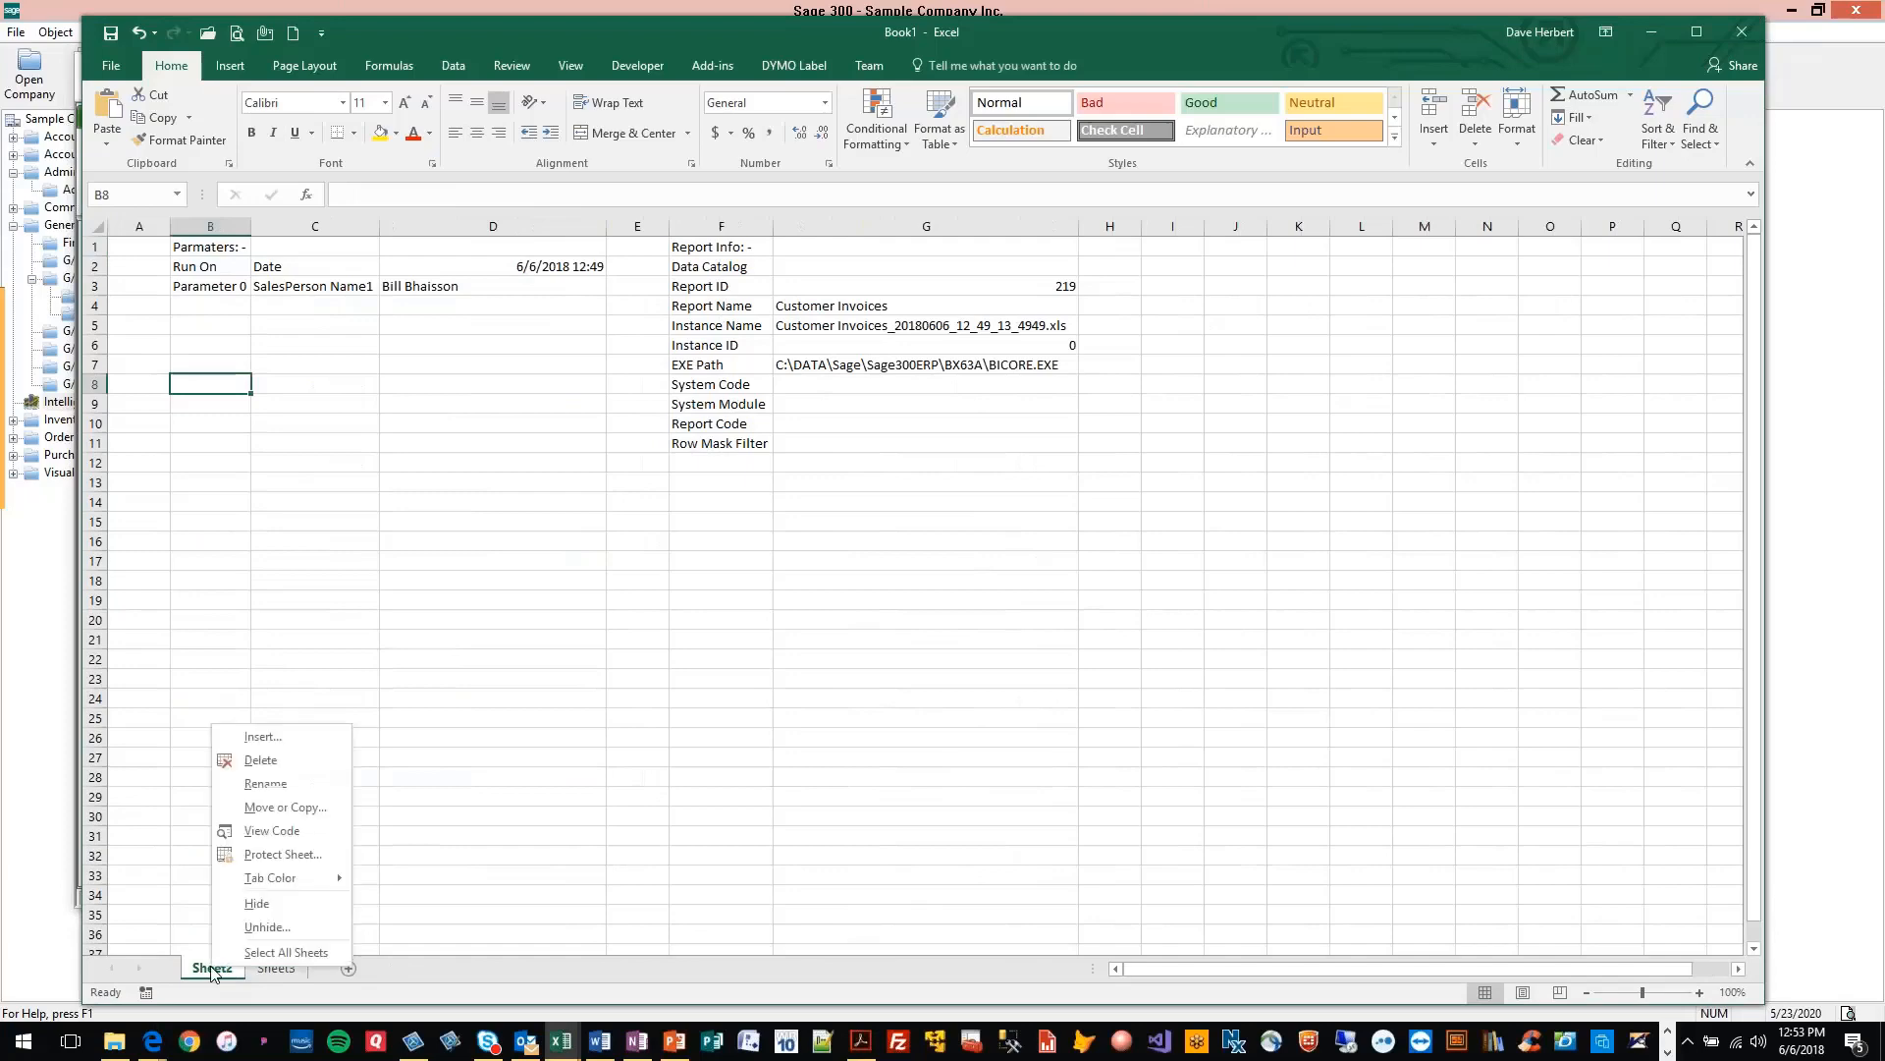
{"action": "left_click", "coordinate": [251, 904]}
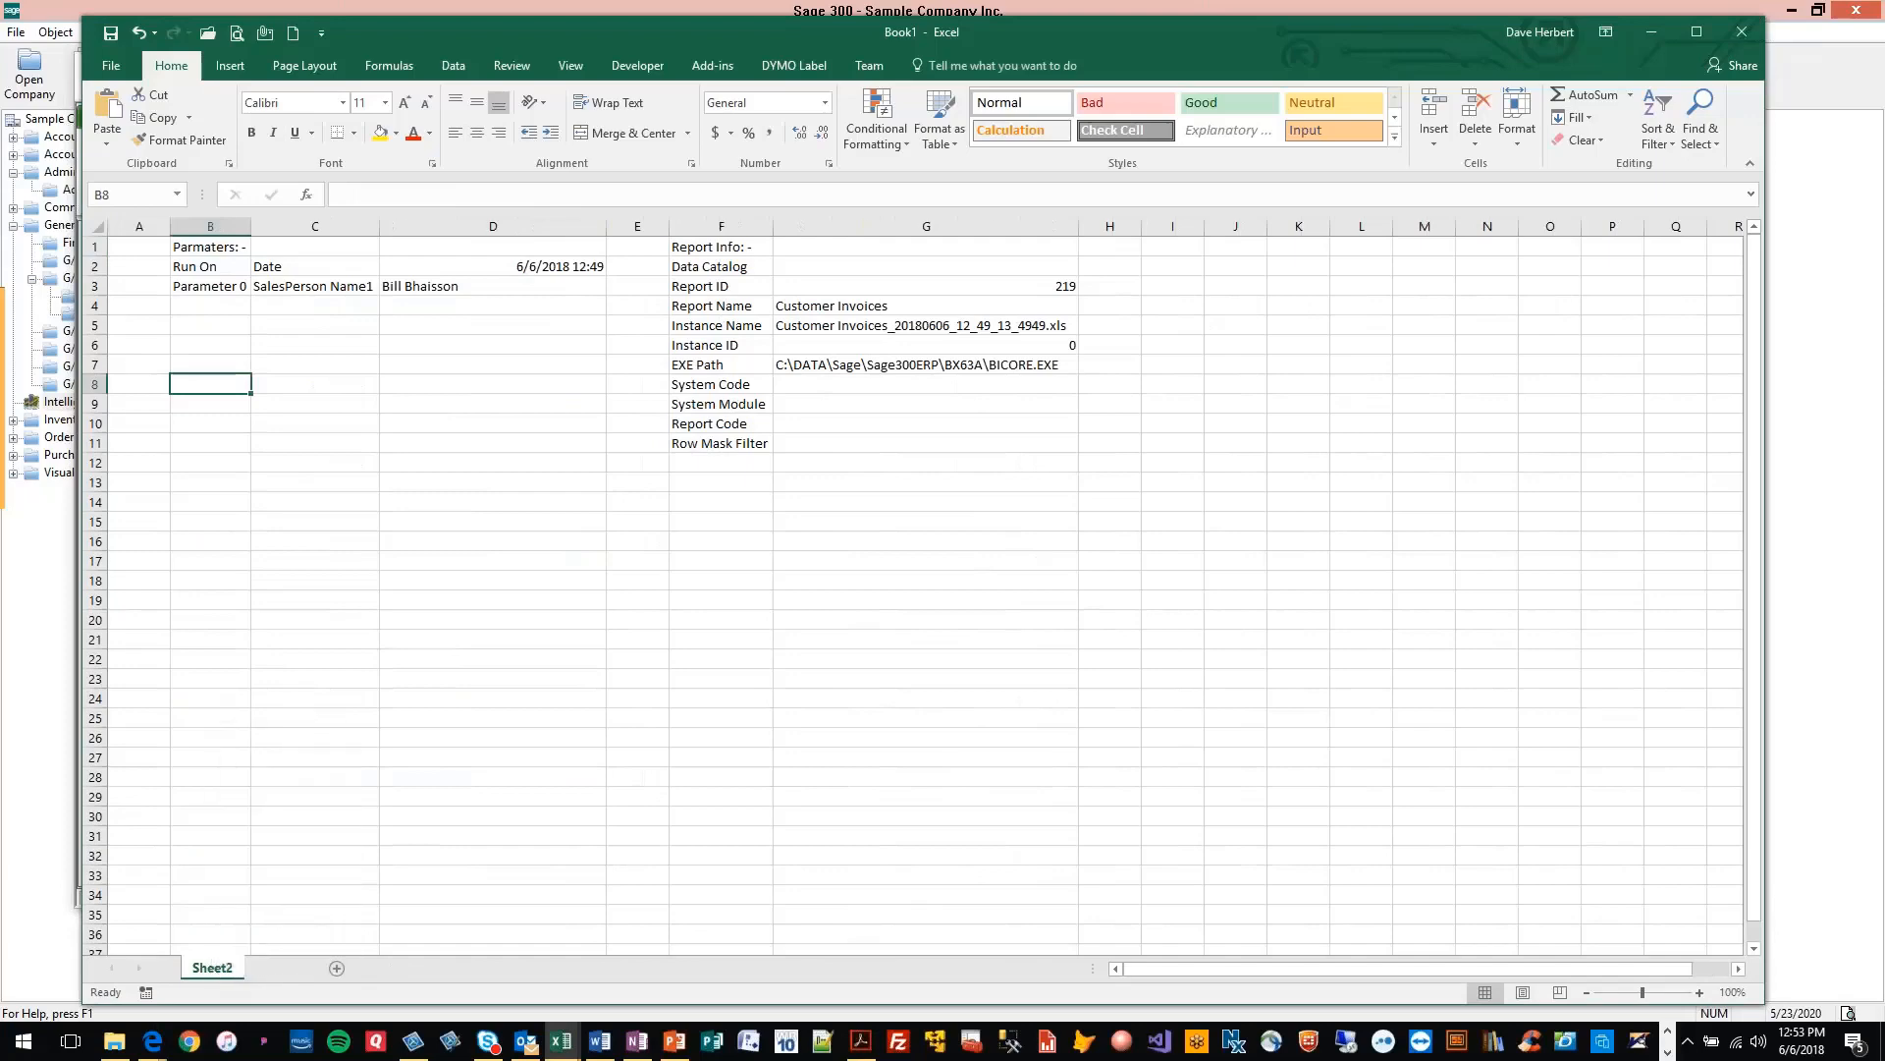
Rename the Sheet3 worksheet as Pivot
{"action": "double_click", "coordinate": [212, 968]}
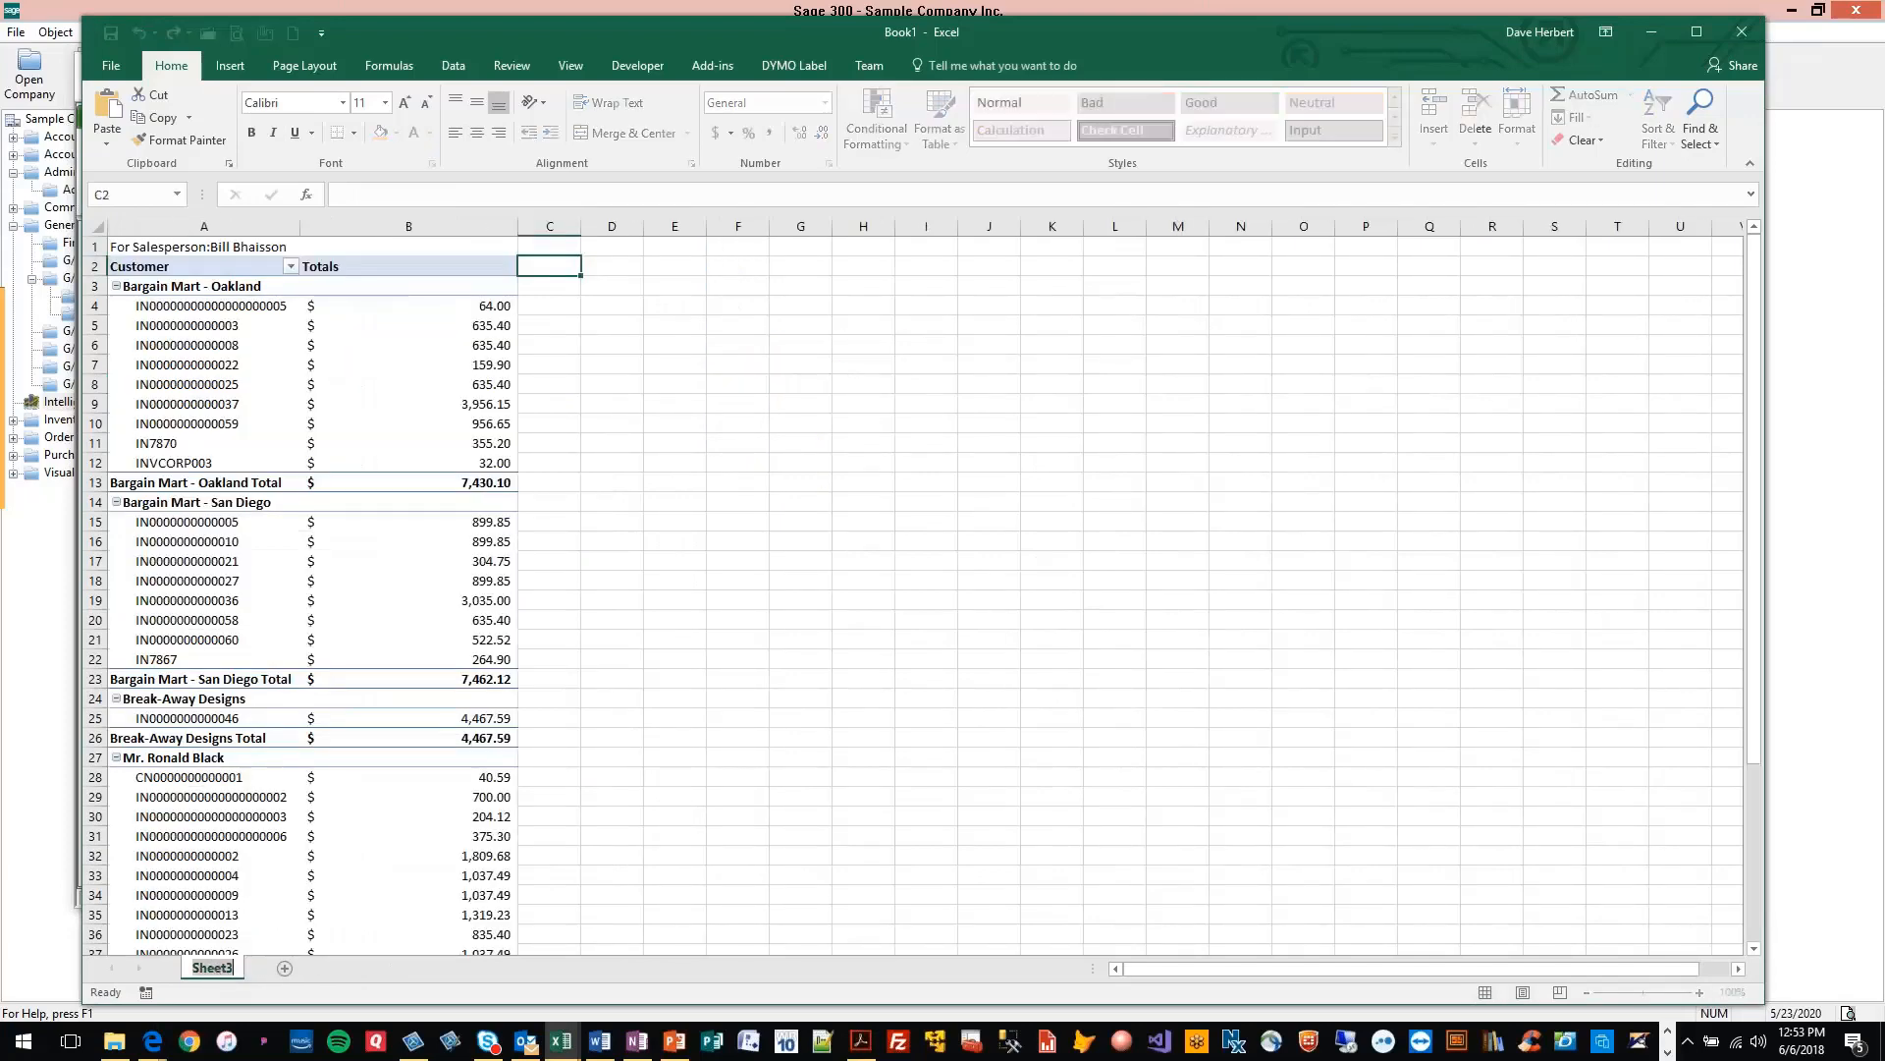
{"action": "type", "text": "Pivot"}
{"action": "left_click", "coordinate": [557, 270]}
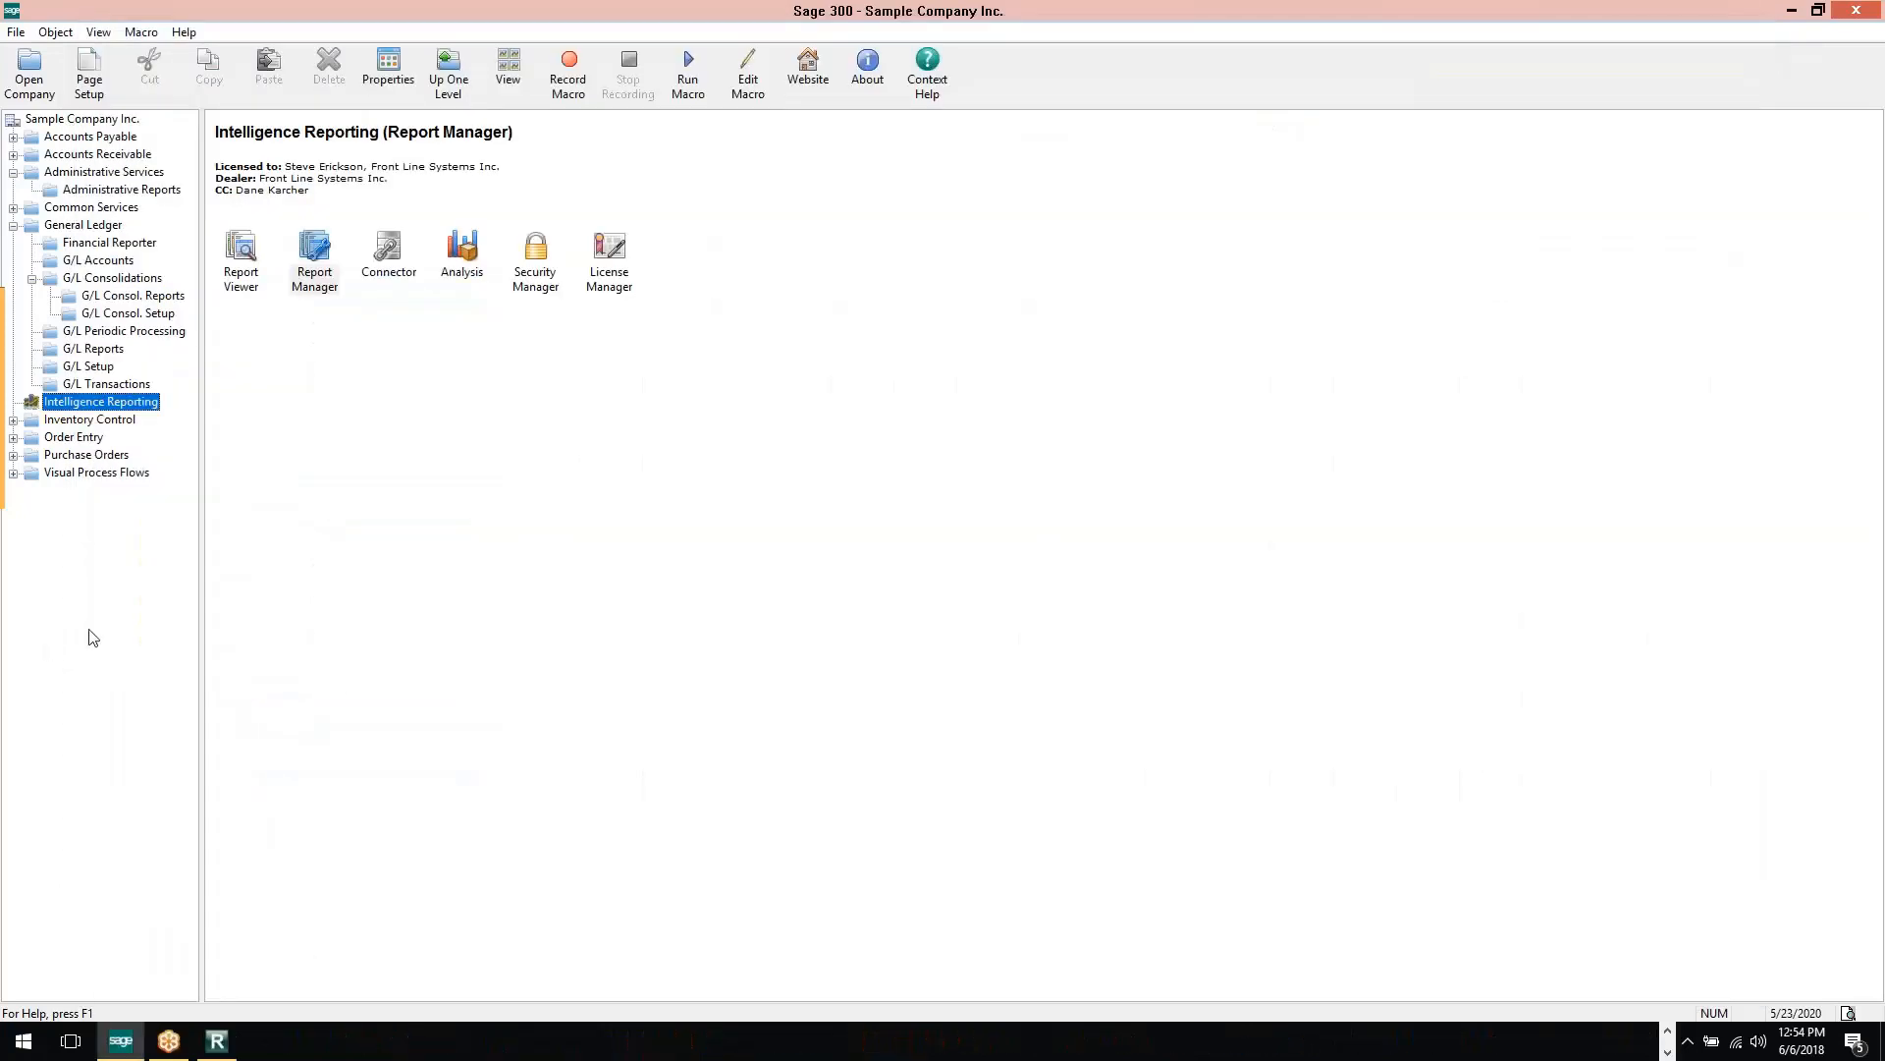
In the Report Manager, start saving workbook Book1 as the Customer Invoices report's Excel template, allowing its second sheet to be cleared
{"action": "left_click", "coordinate": [227, 1048]}
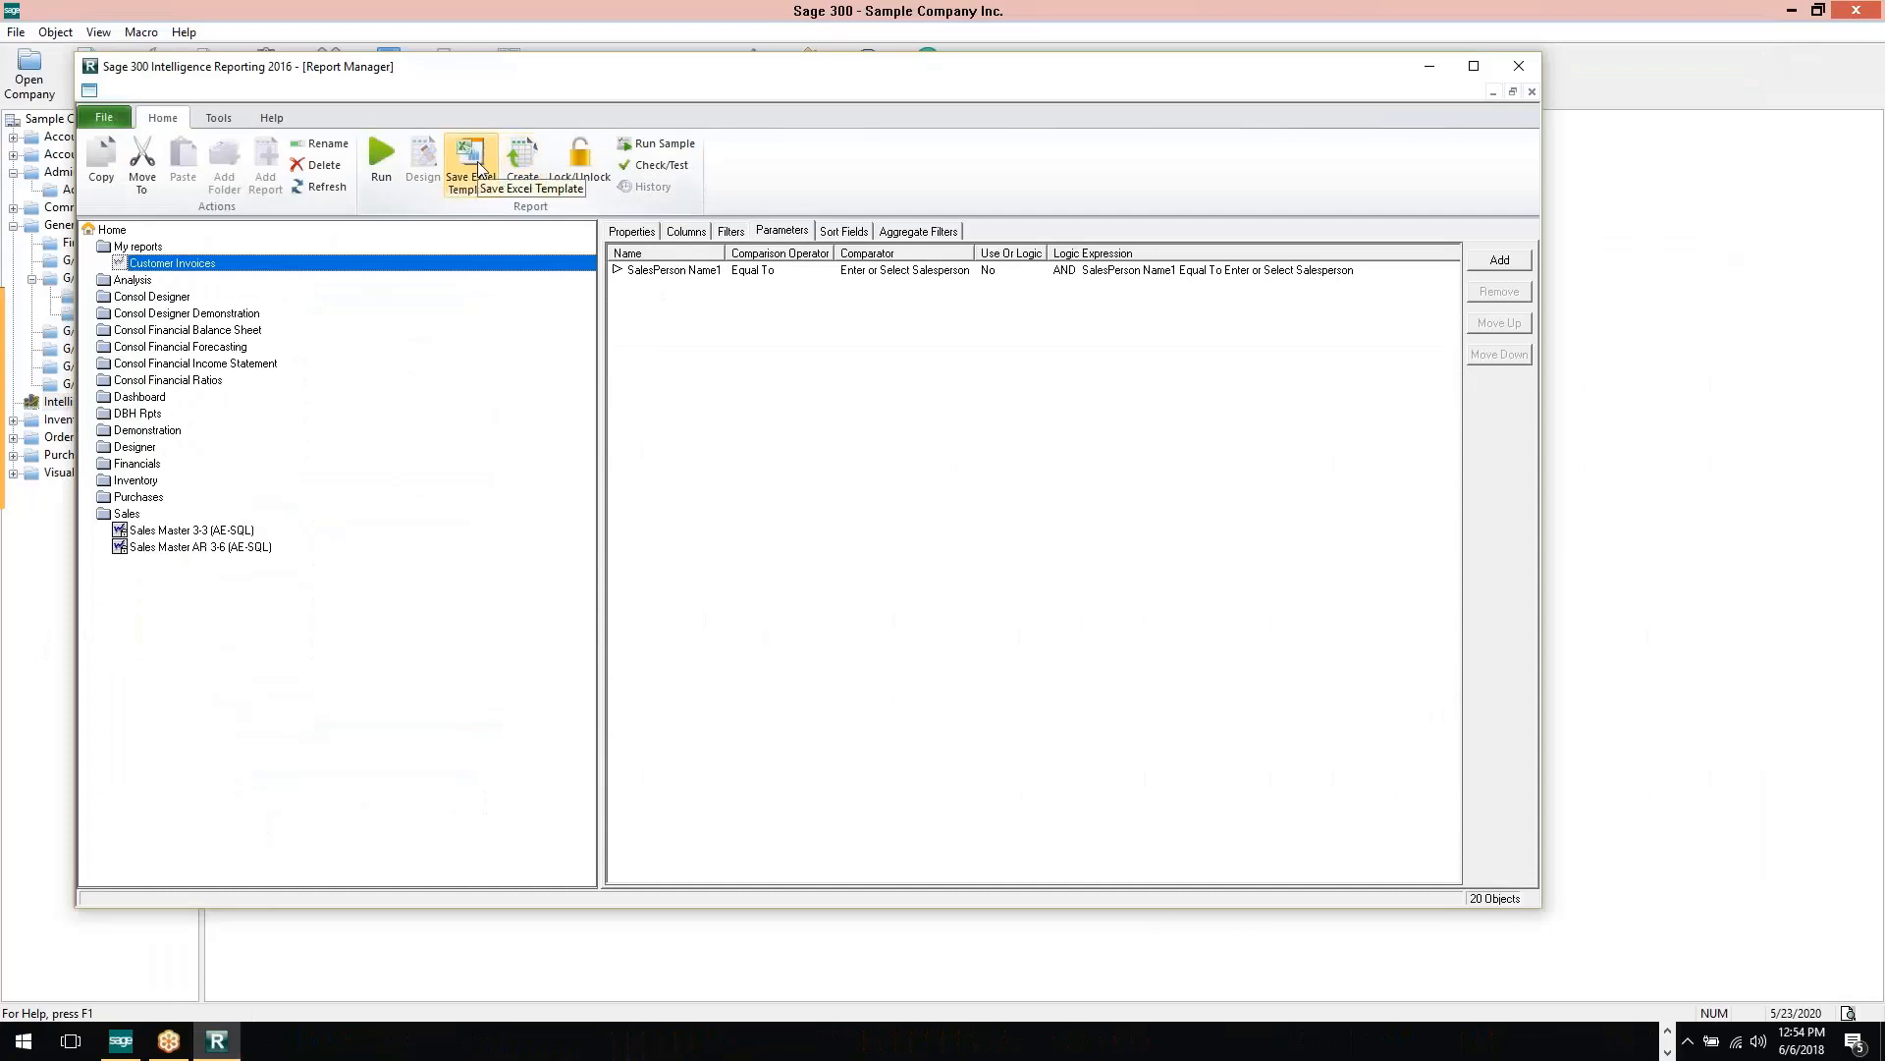
{"action": "left_click", "coordinate": [478, 167]}
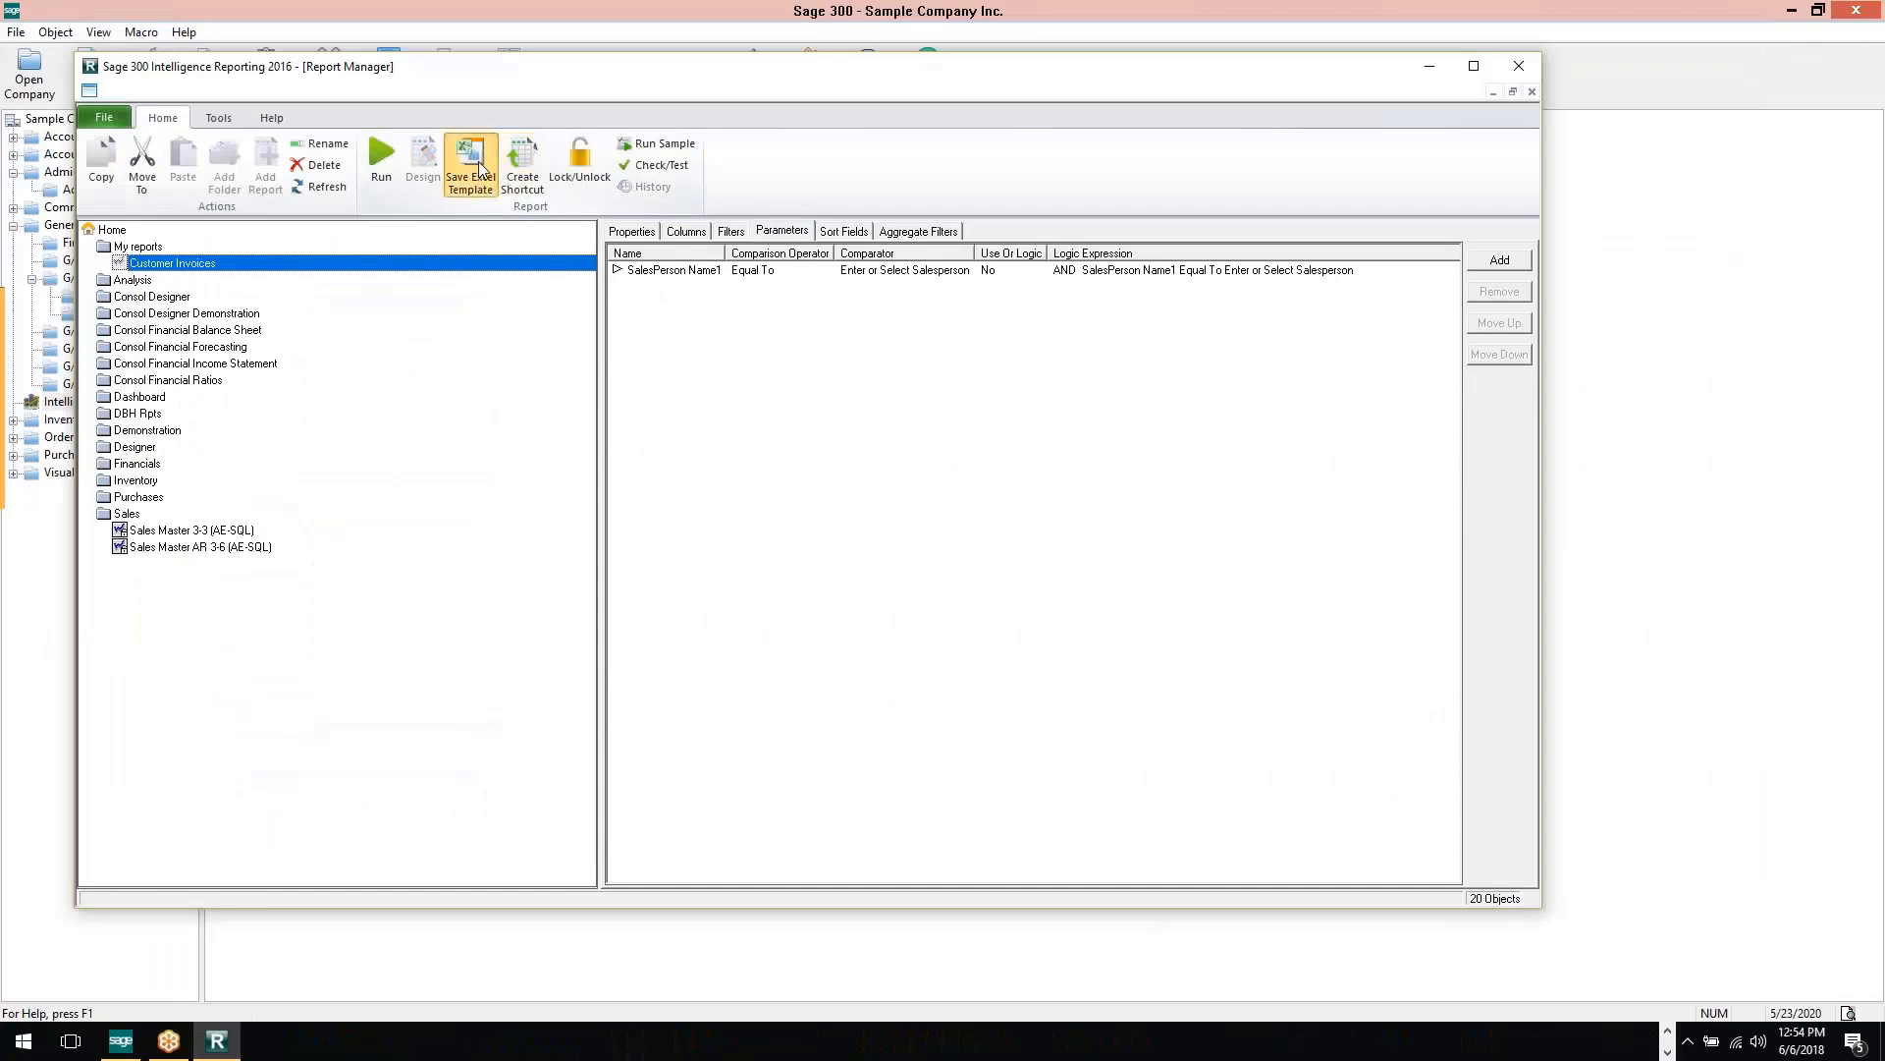
{"action": "left_click", "coordinate": [606, 344]}
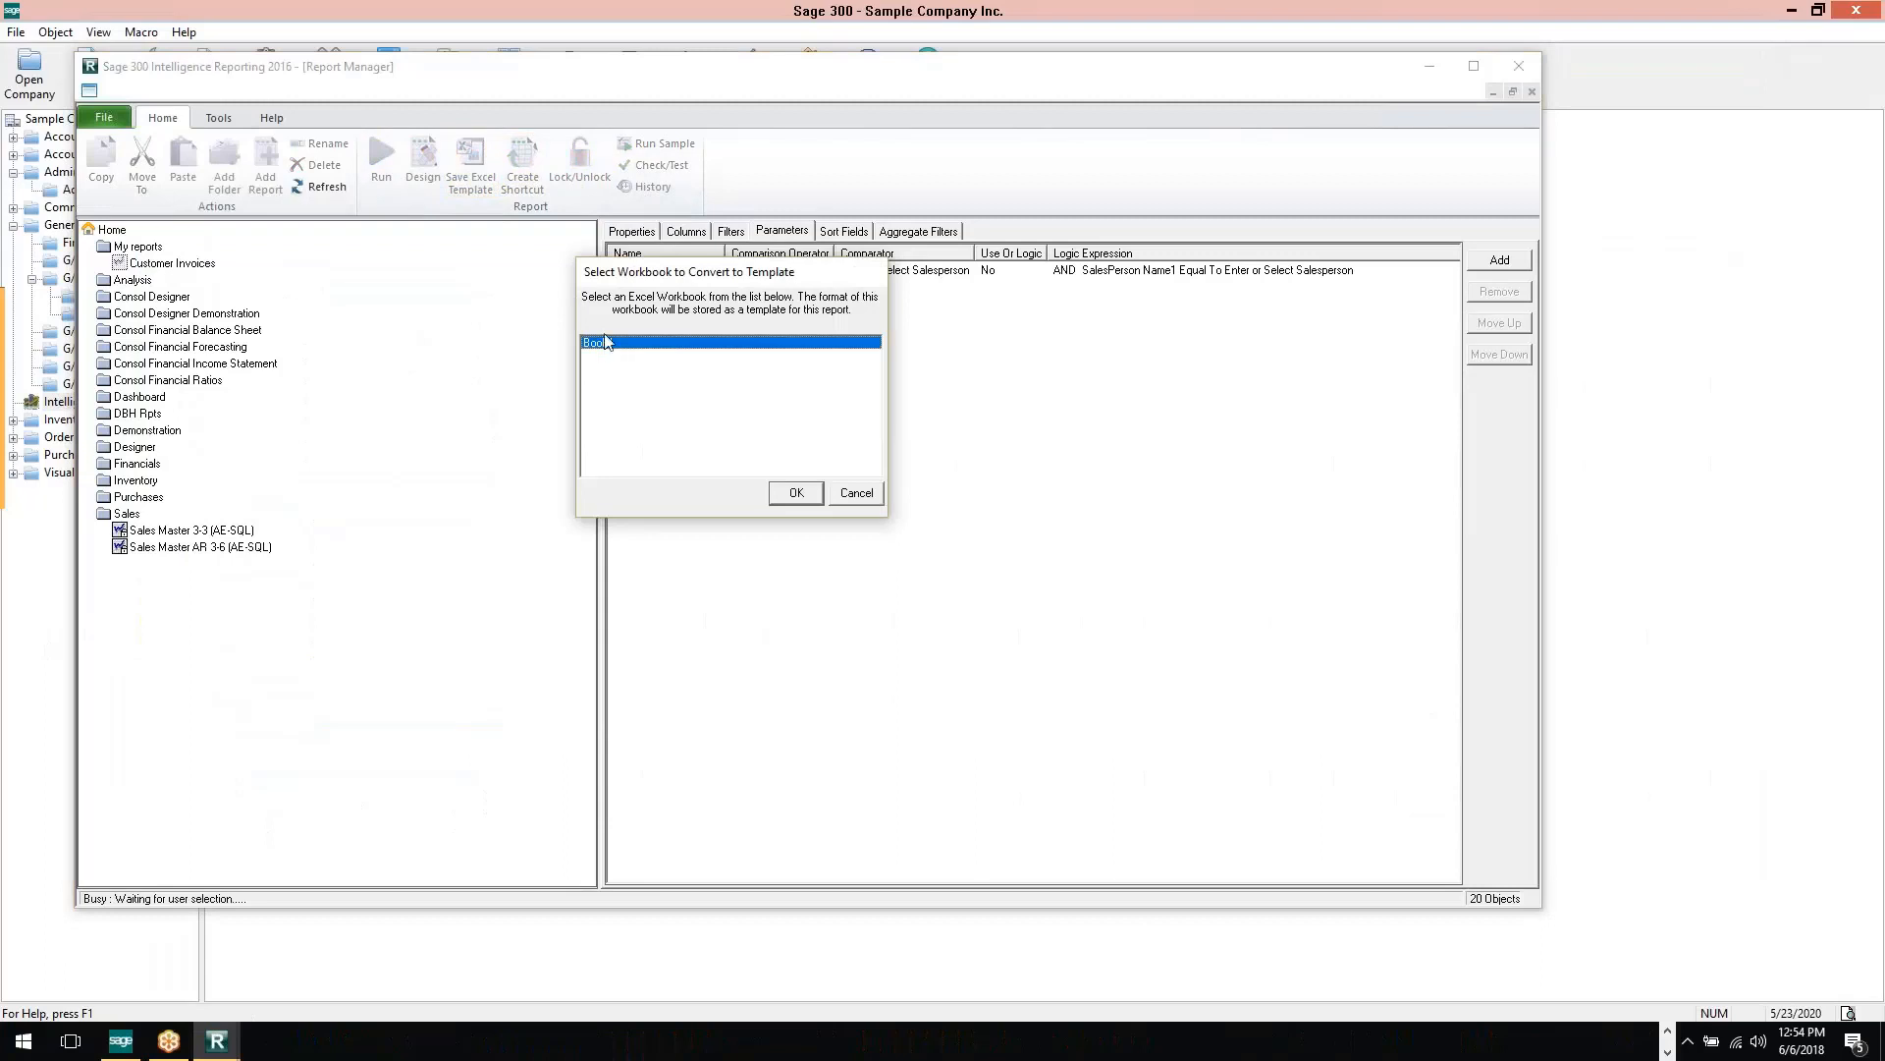
{"action": "left_click", "coordinate": [793, 494]}
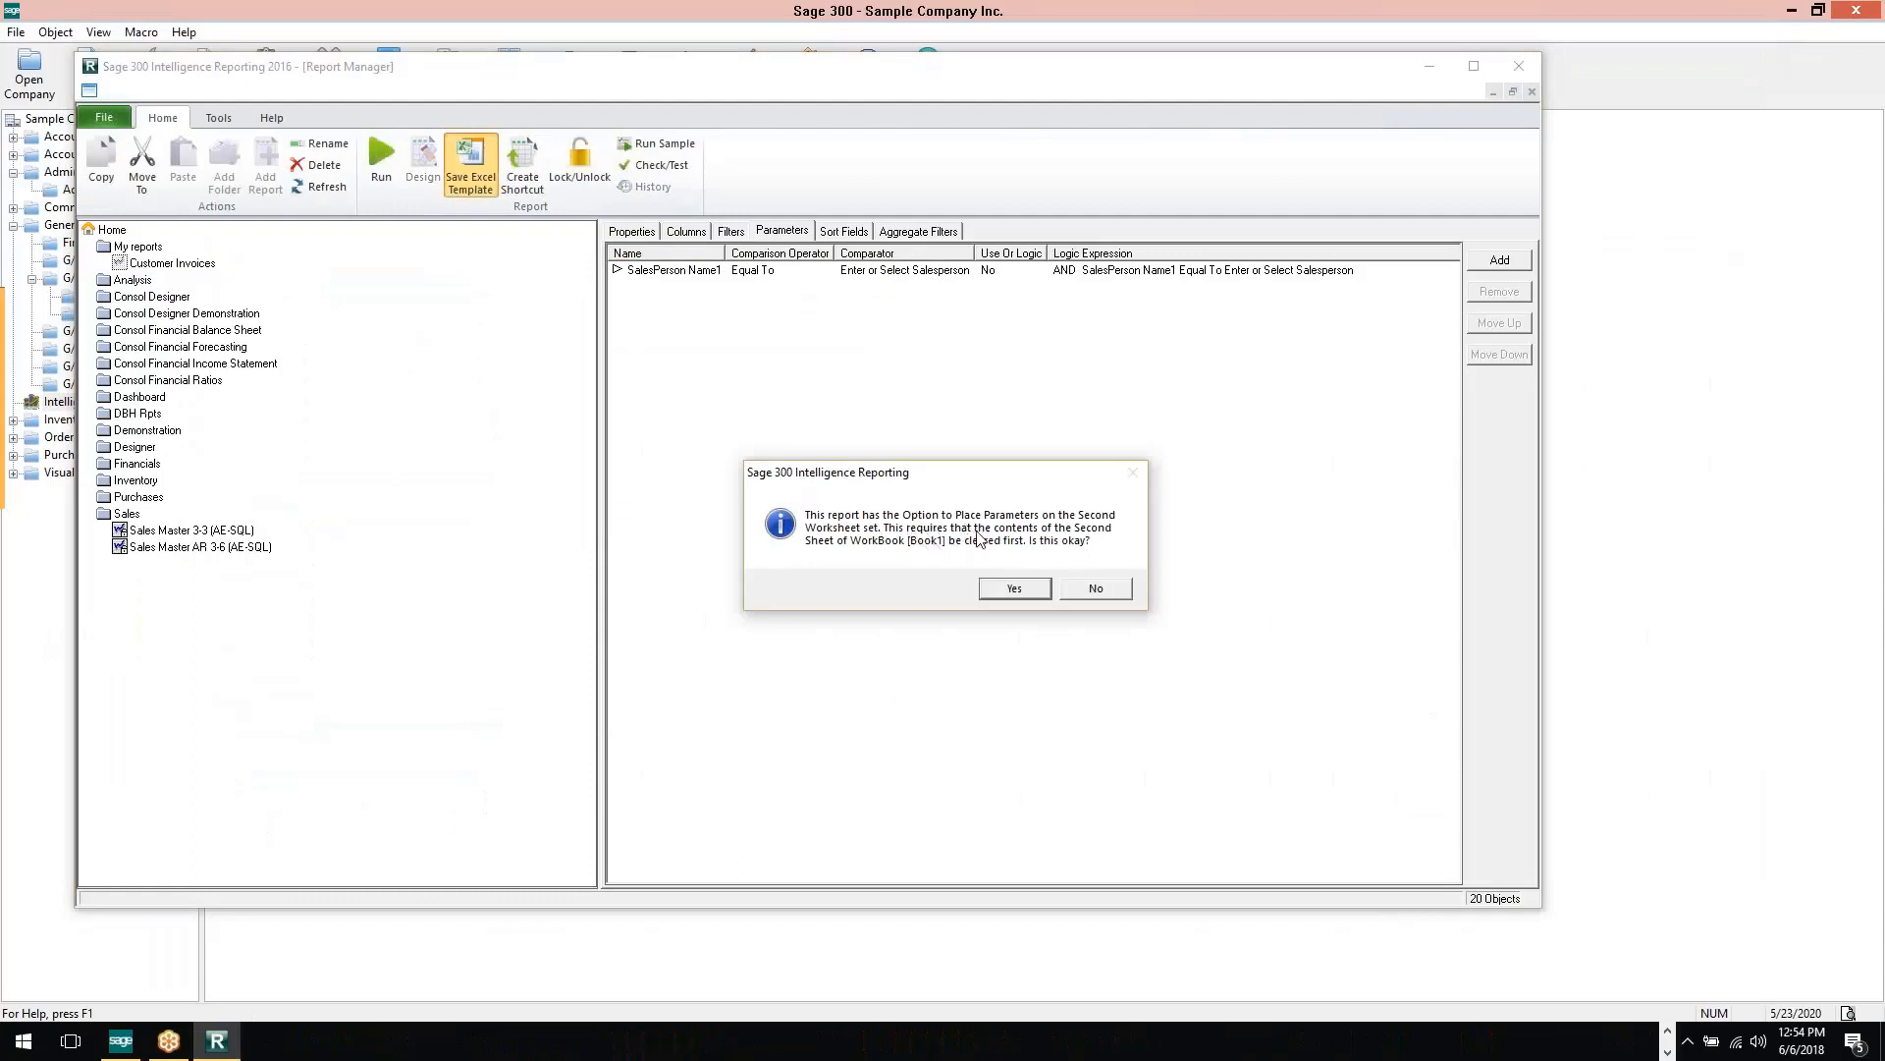
{"action": "left_click", "coordinate": [1014, 589]}
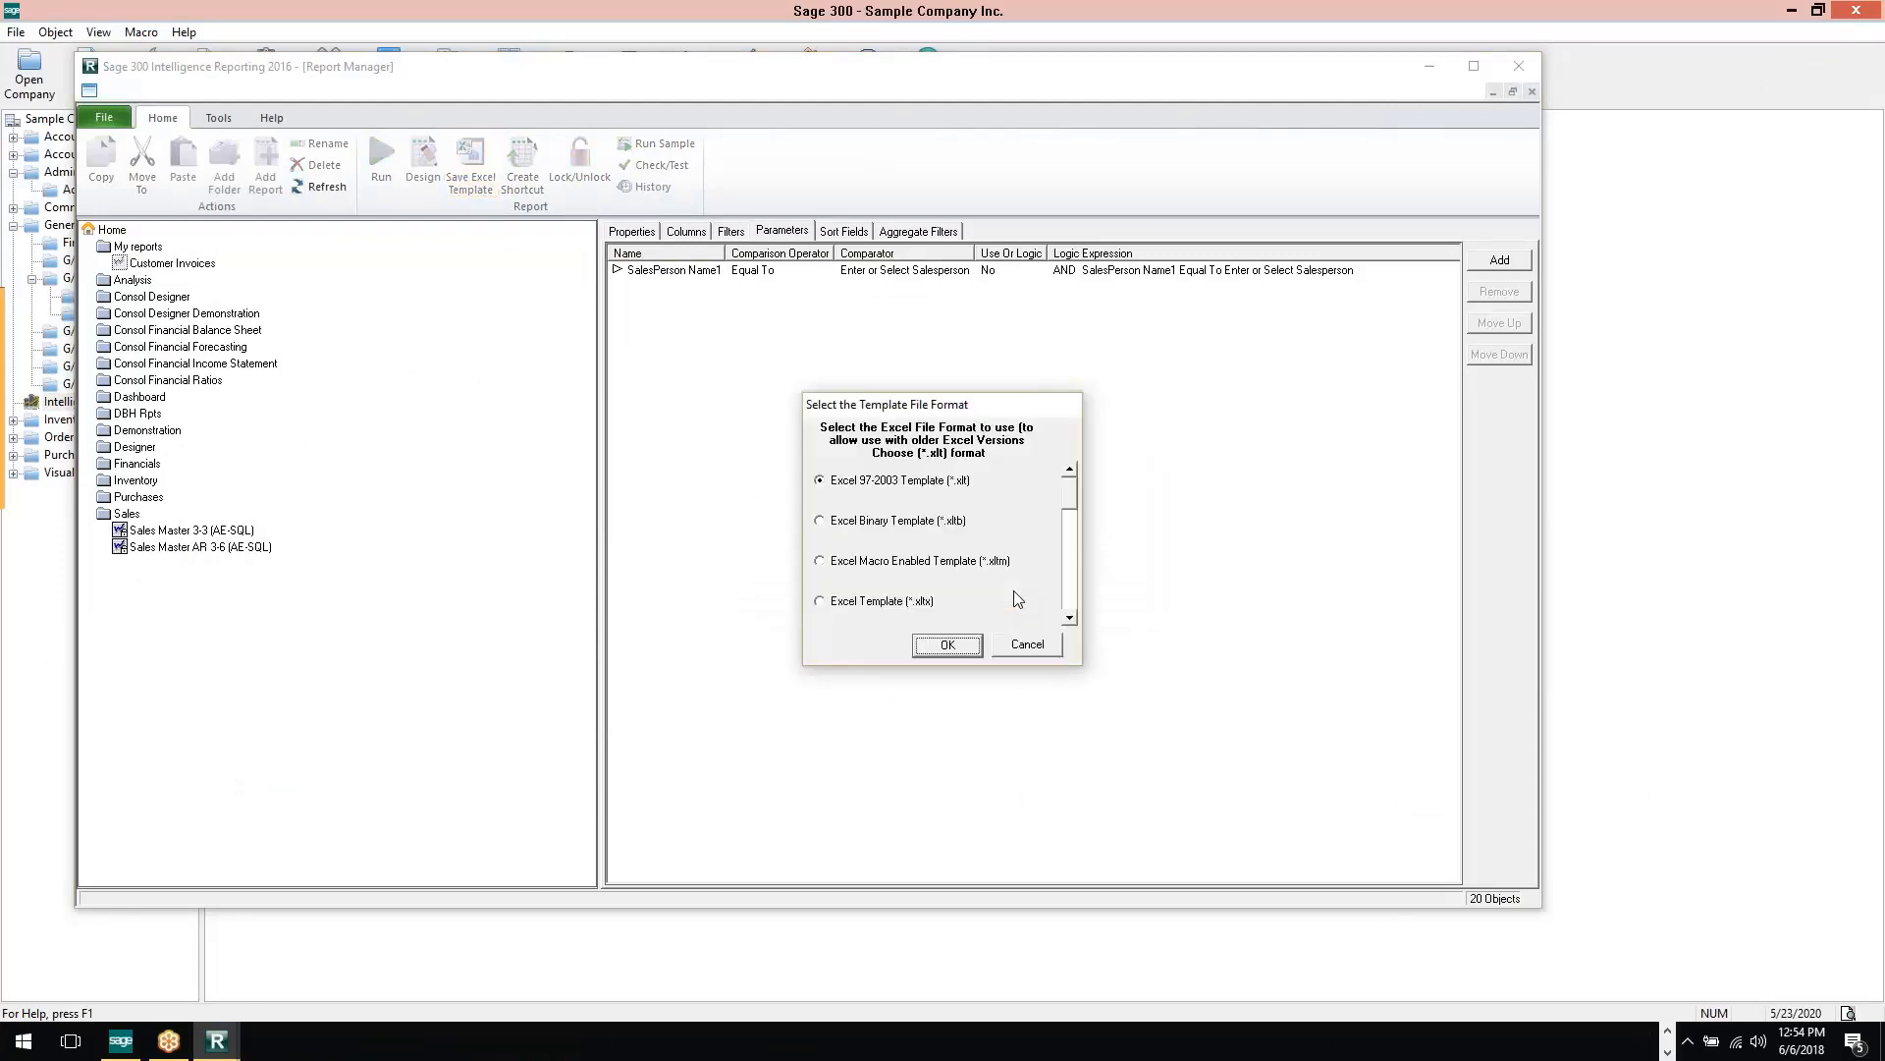
Save the template as Customer Invoices.xltx in Excel Template (*.xltx) format, switching off the pivot tables' "Save Data with Table Layout" option
{"action": "left_click", "coordinate": [833, 605]}
{"action": "left_click", "coordinate": [947, 645]}
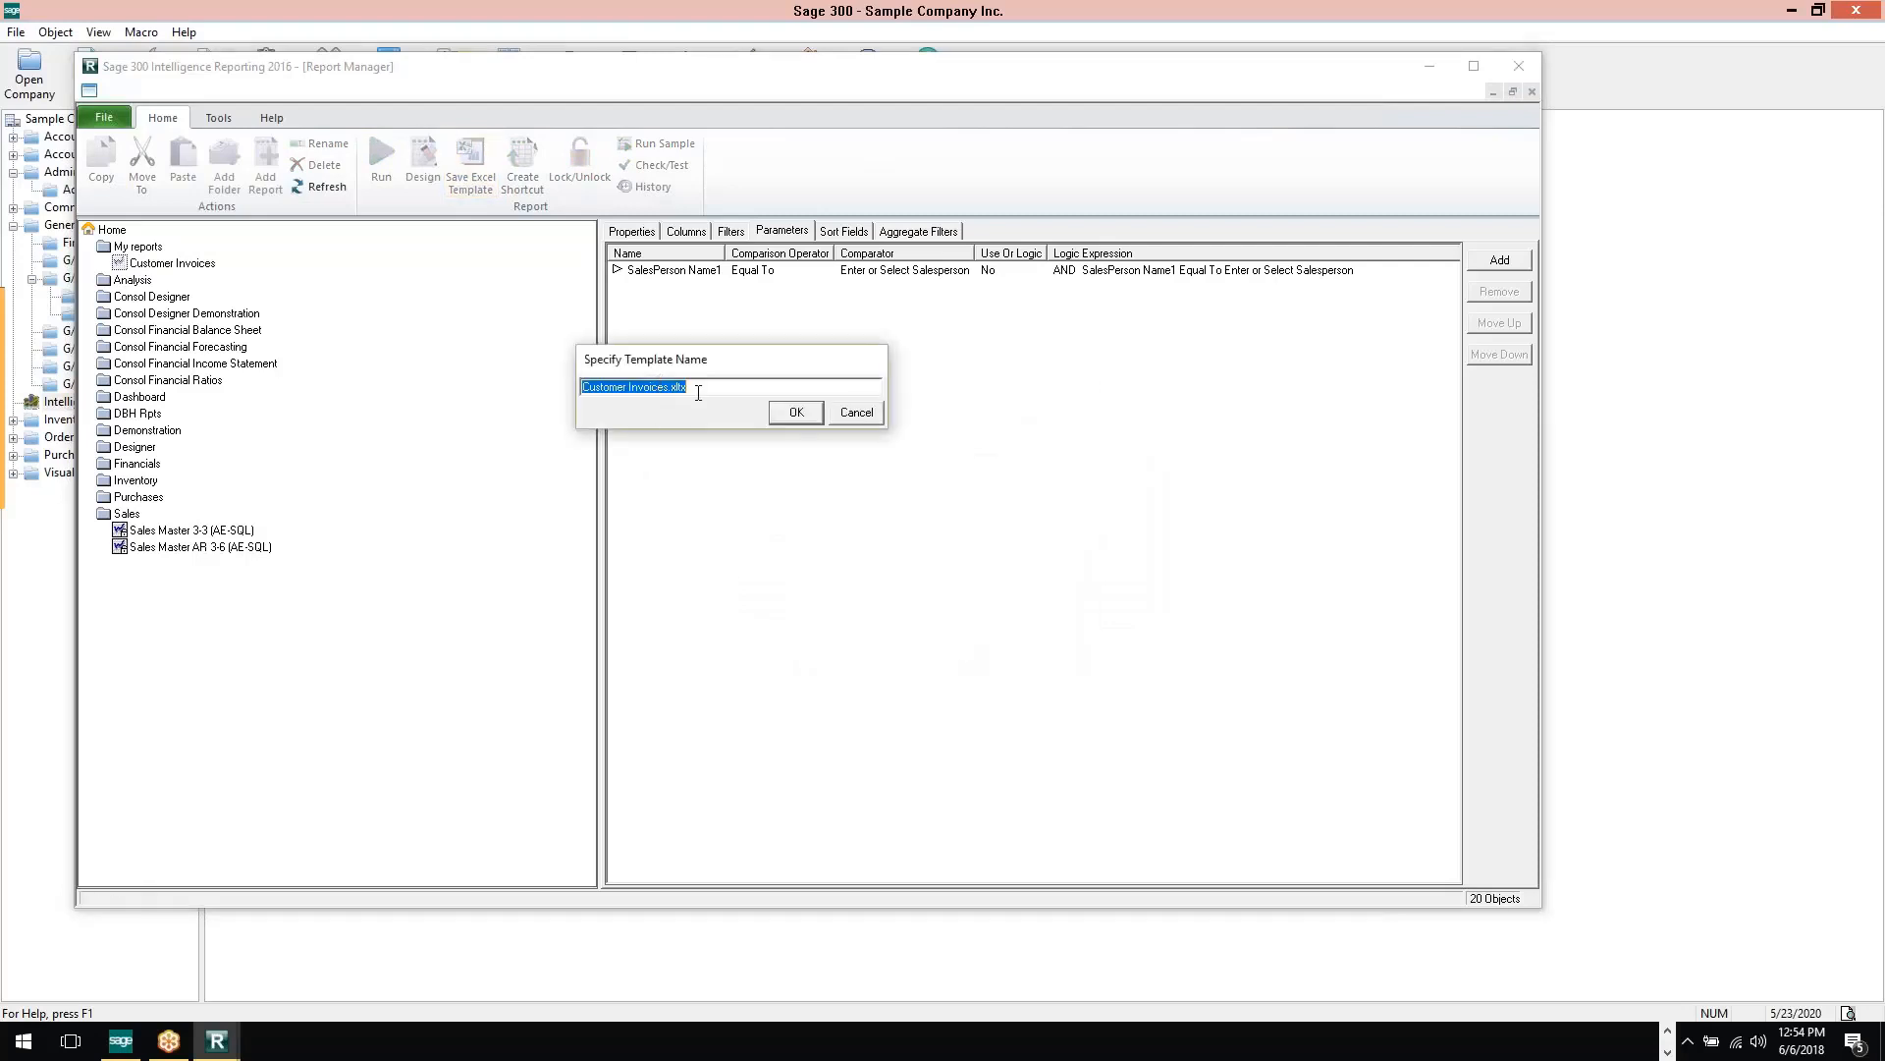
{"action": "left_click", "coordinate": [782, 417]}
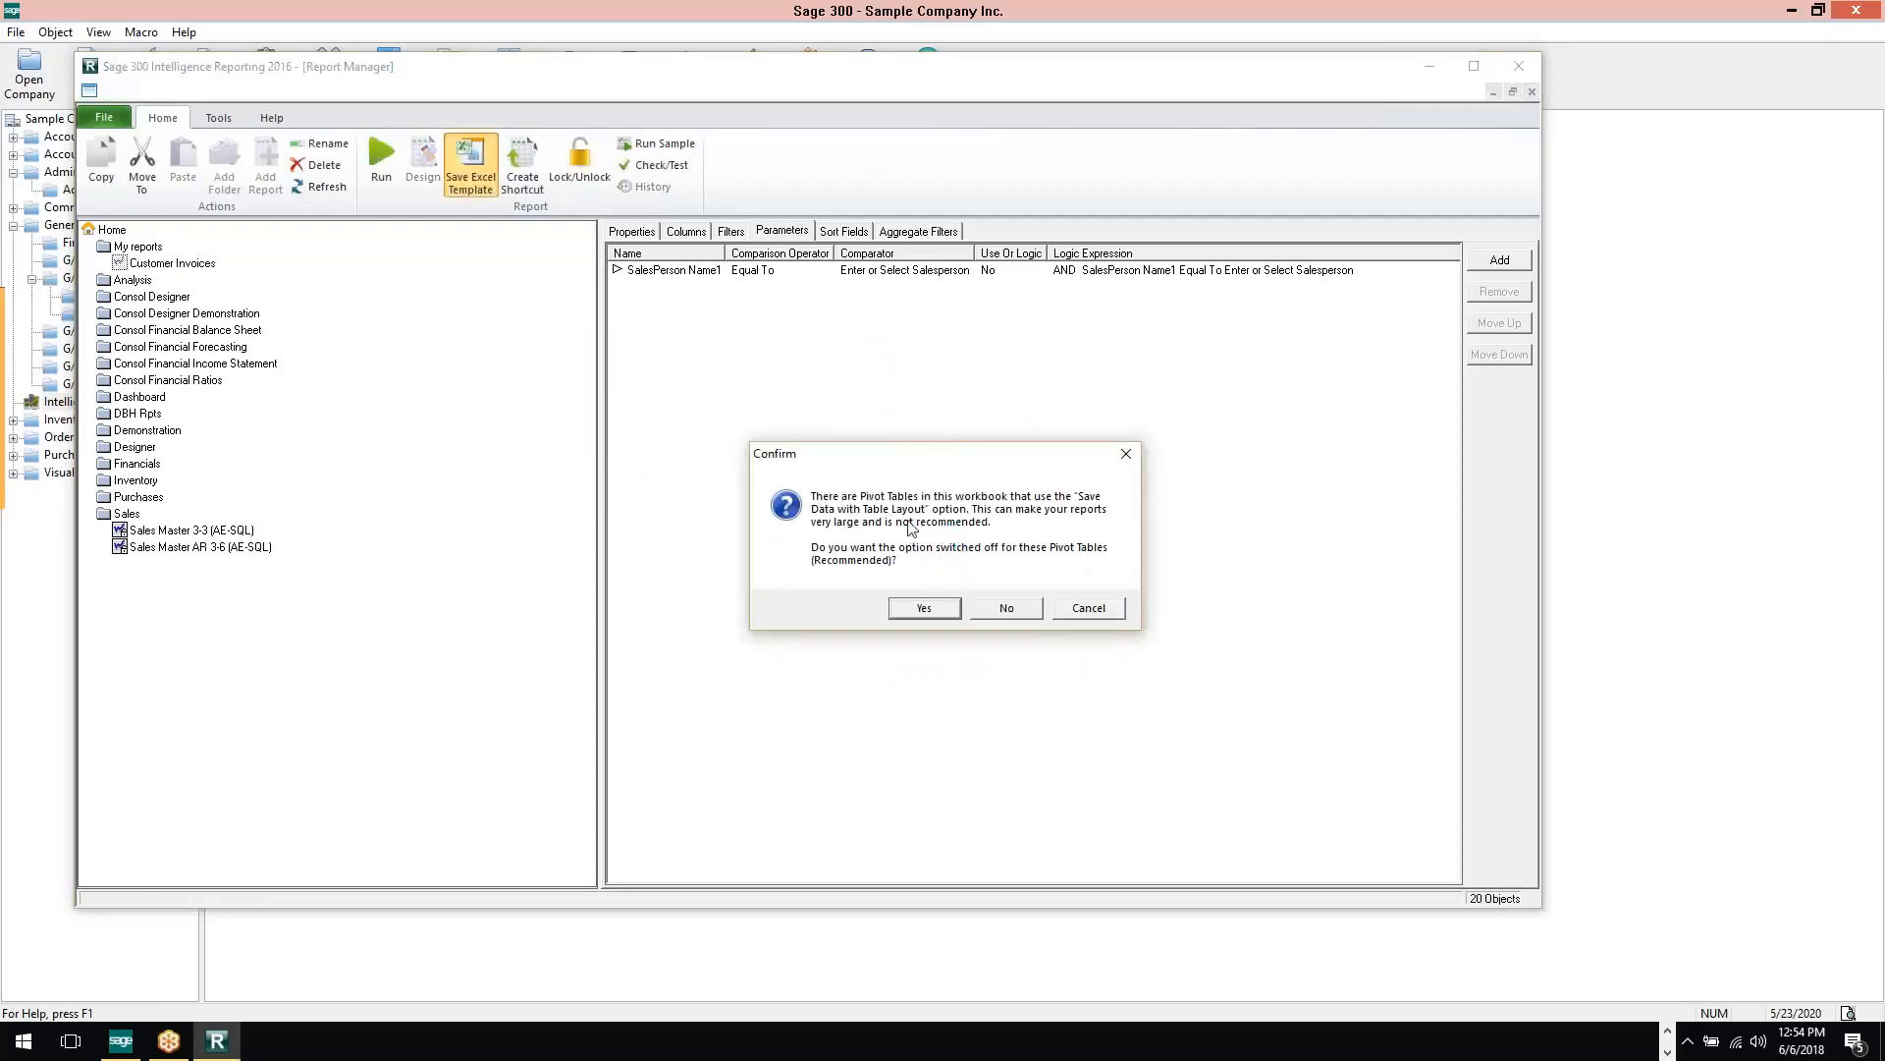
{"action": "left_click", "coordinate": [924, 607]}
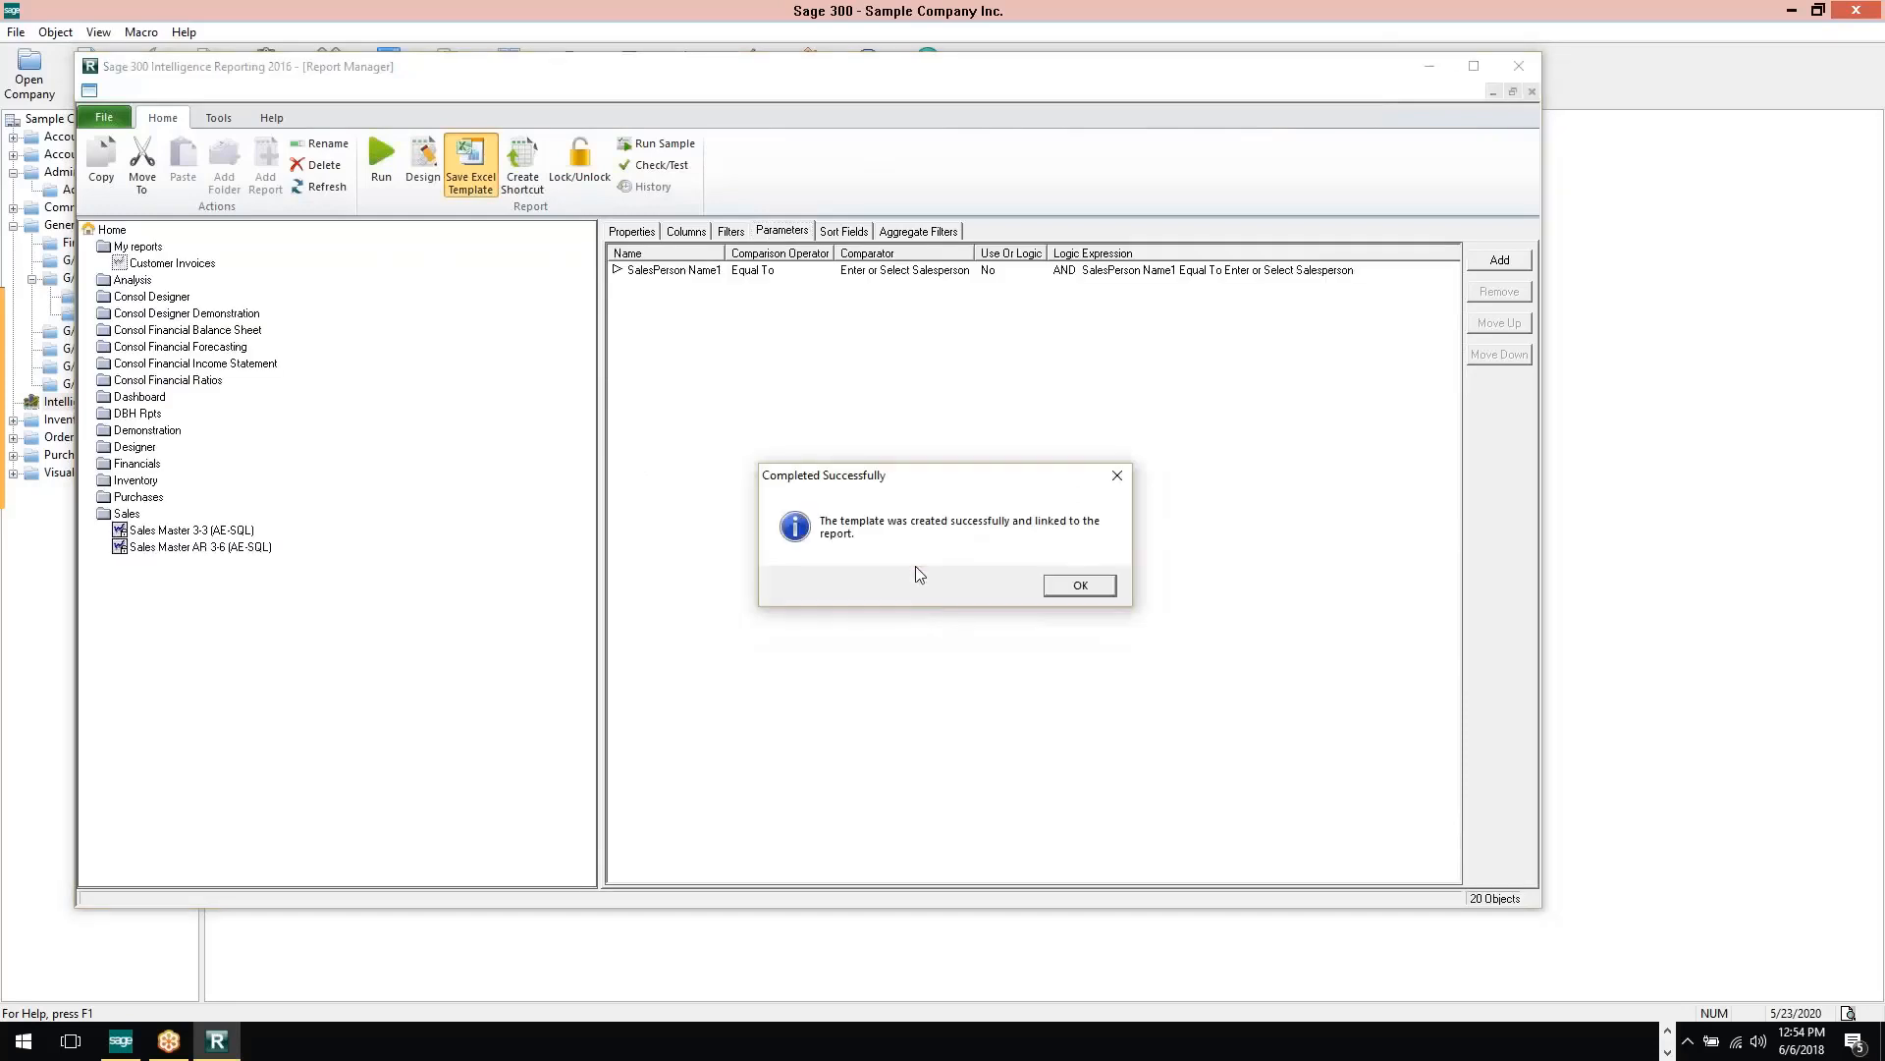
{"action": "left_click", "coordinate": [1079, 588]}
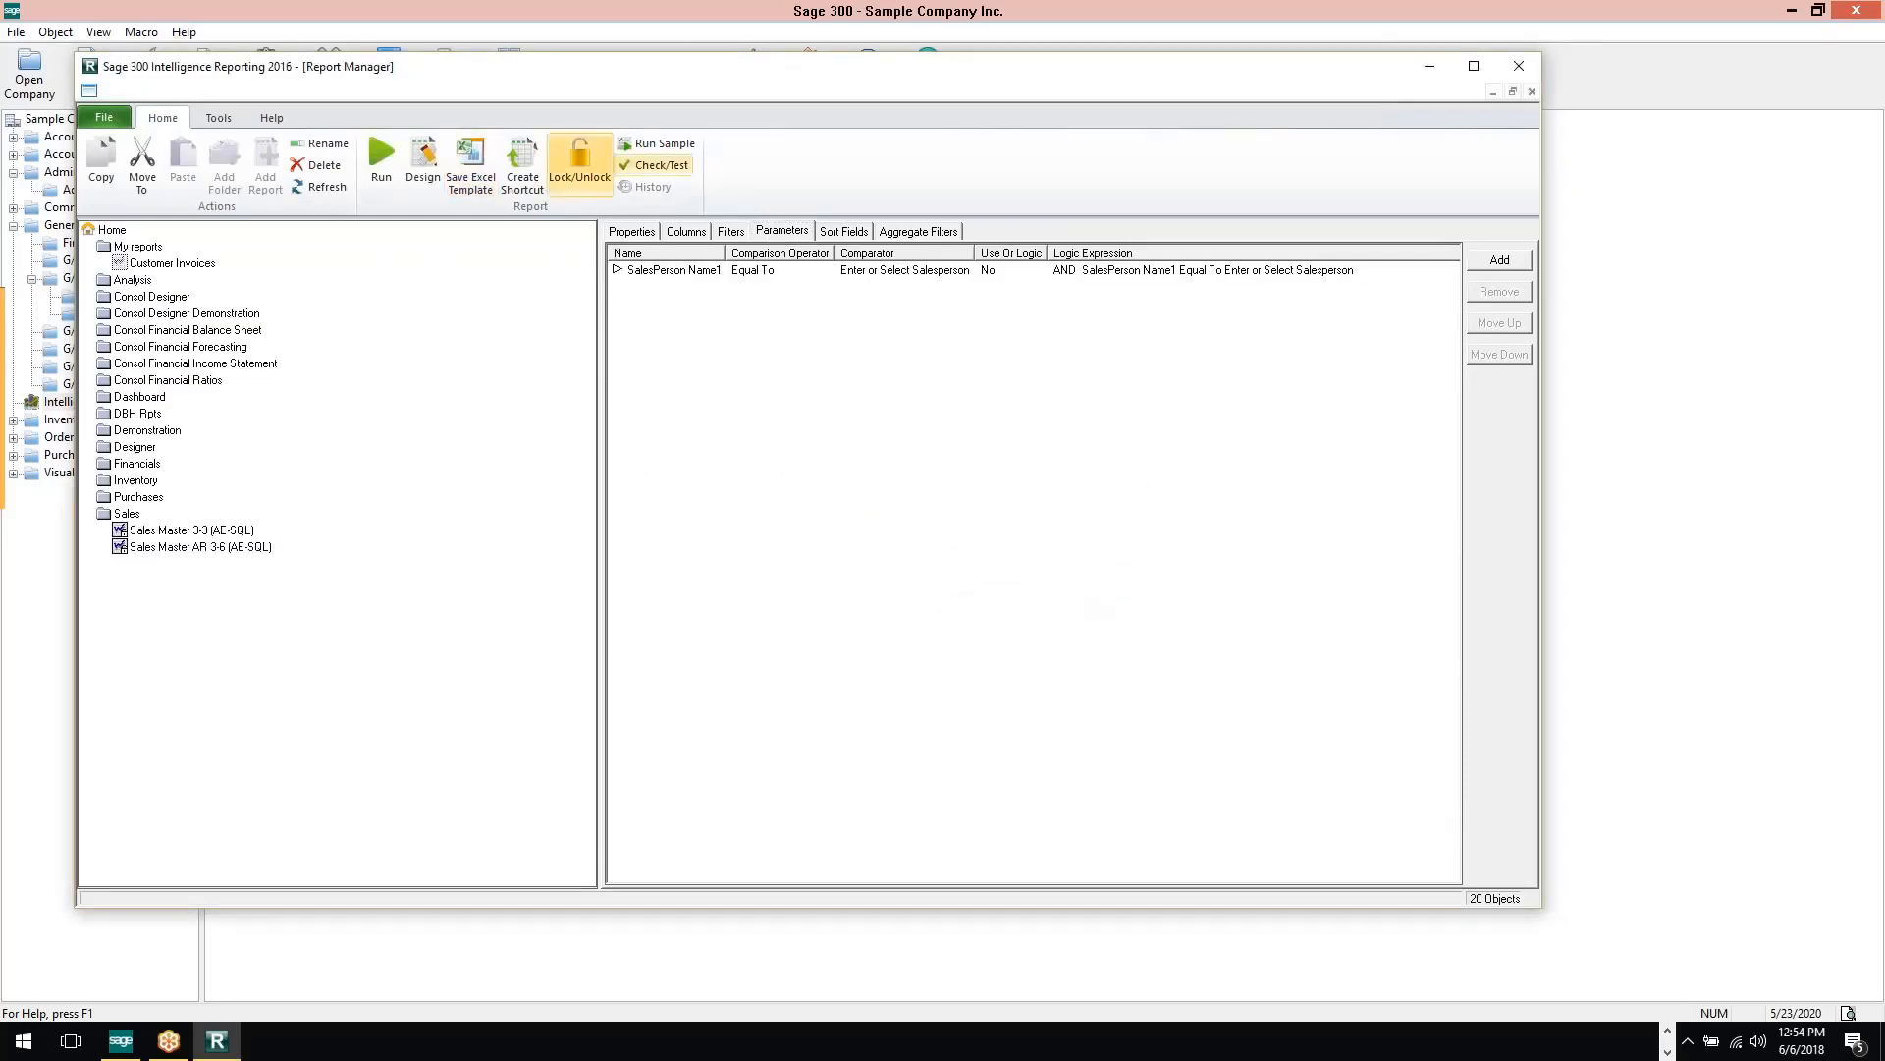
Run the Customer Invoices report with the fifth listed salesperson as the SalesPerson Name1 parameter
{"action": "left_click", "coordinate": [380, 155]}
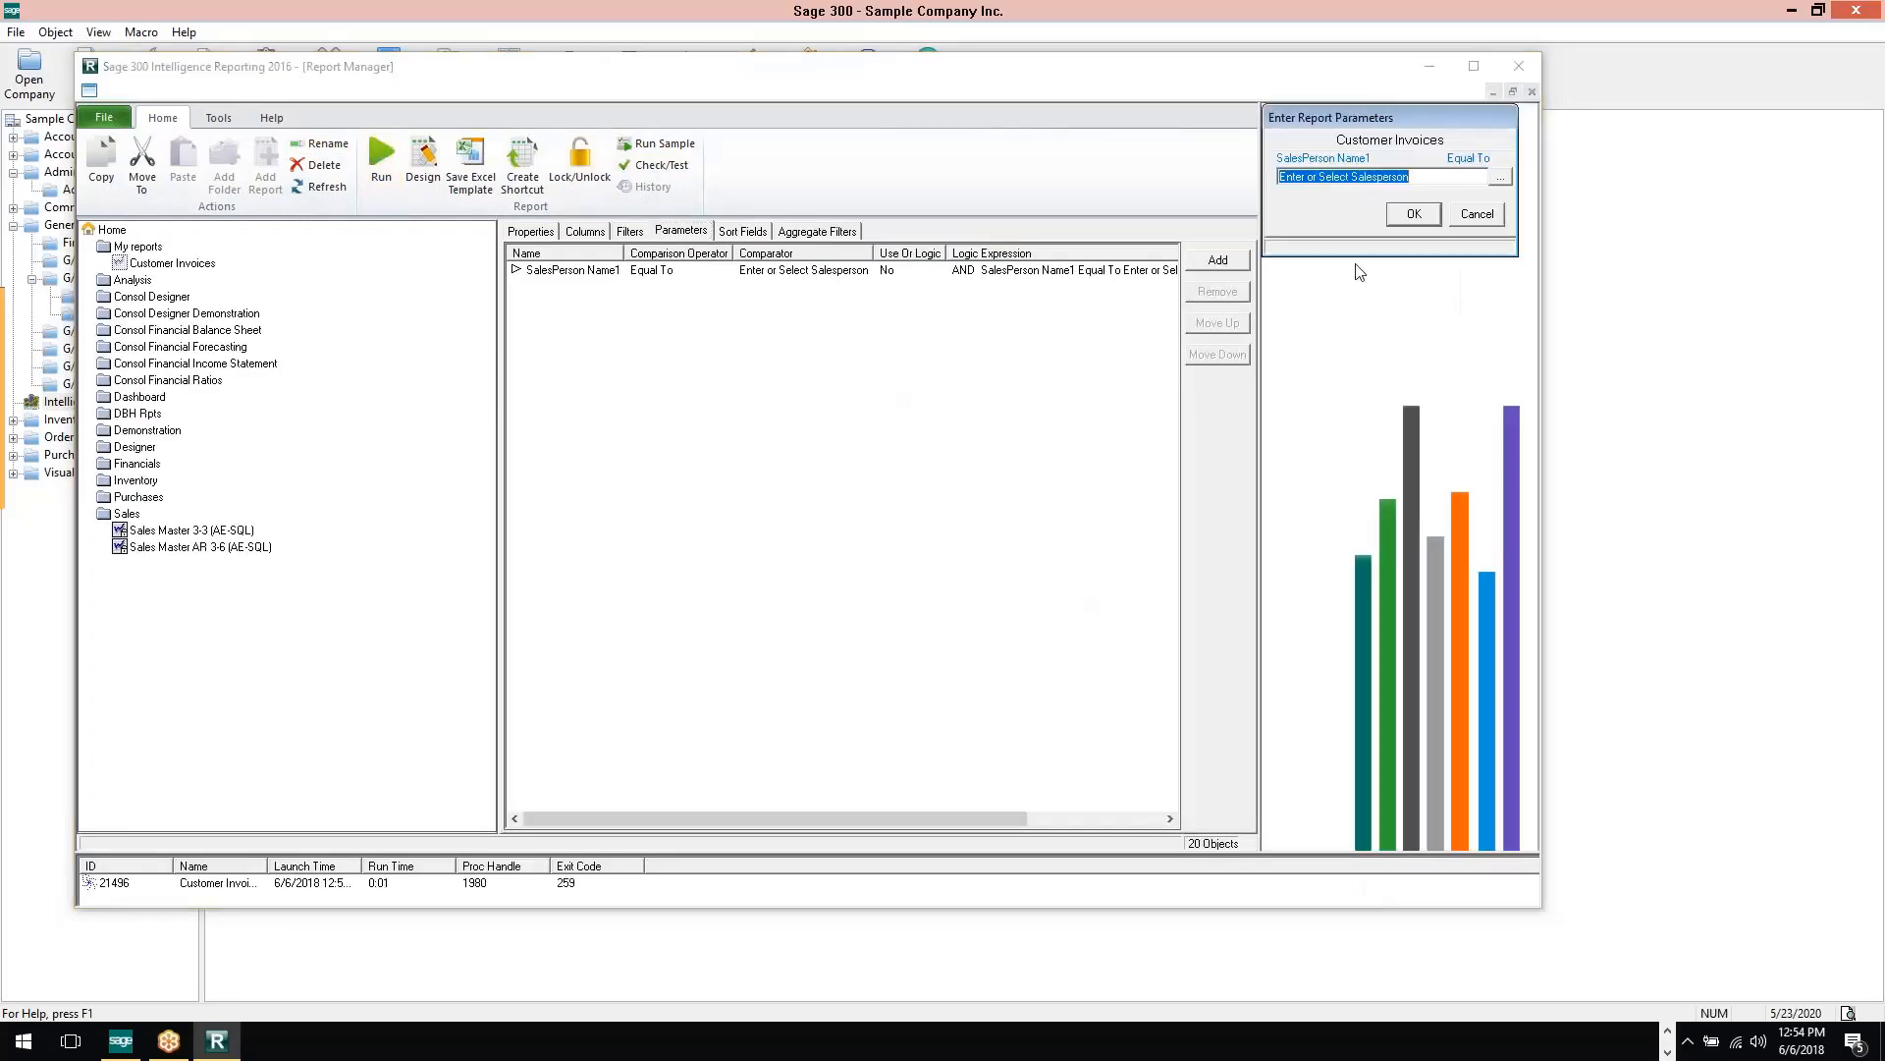
{"action": "left_click", "coordinate": [1501, 178]}
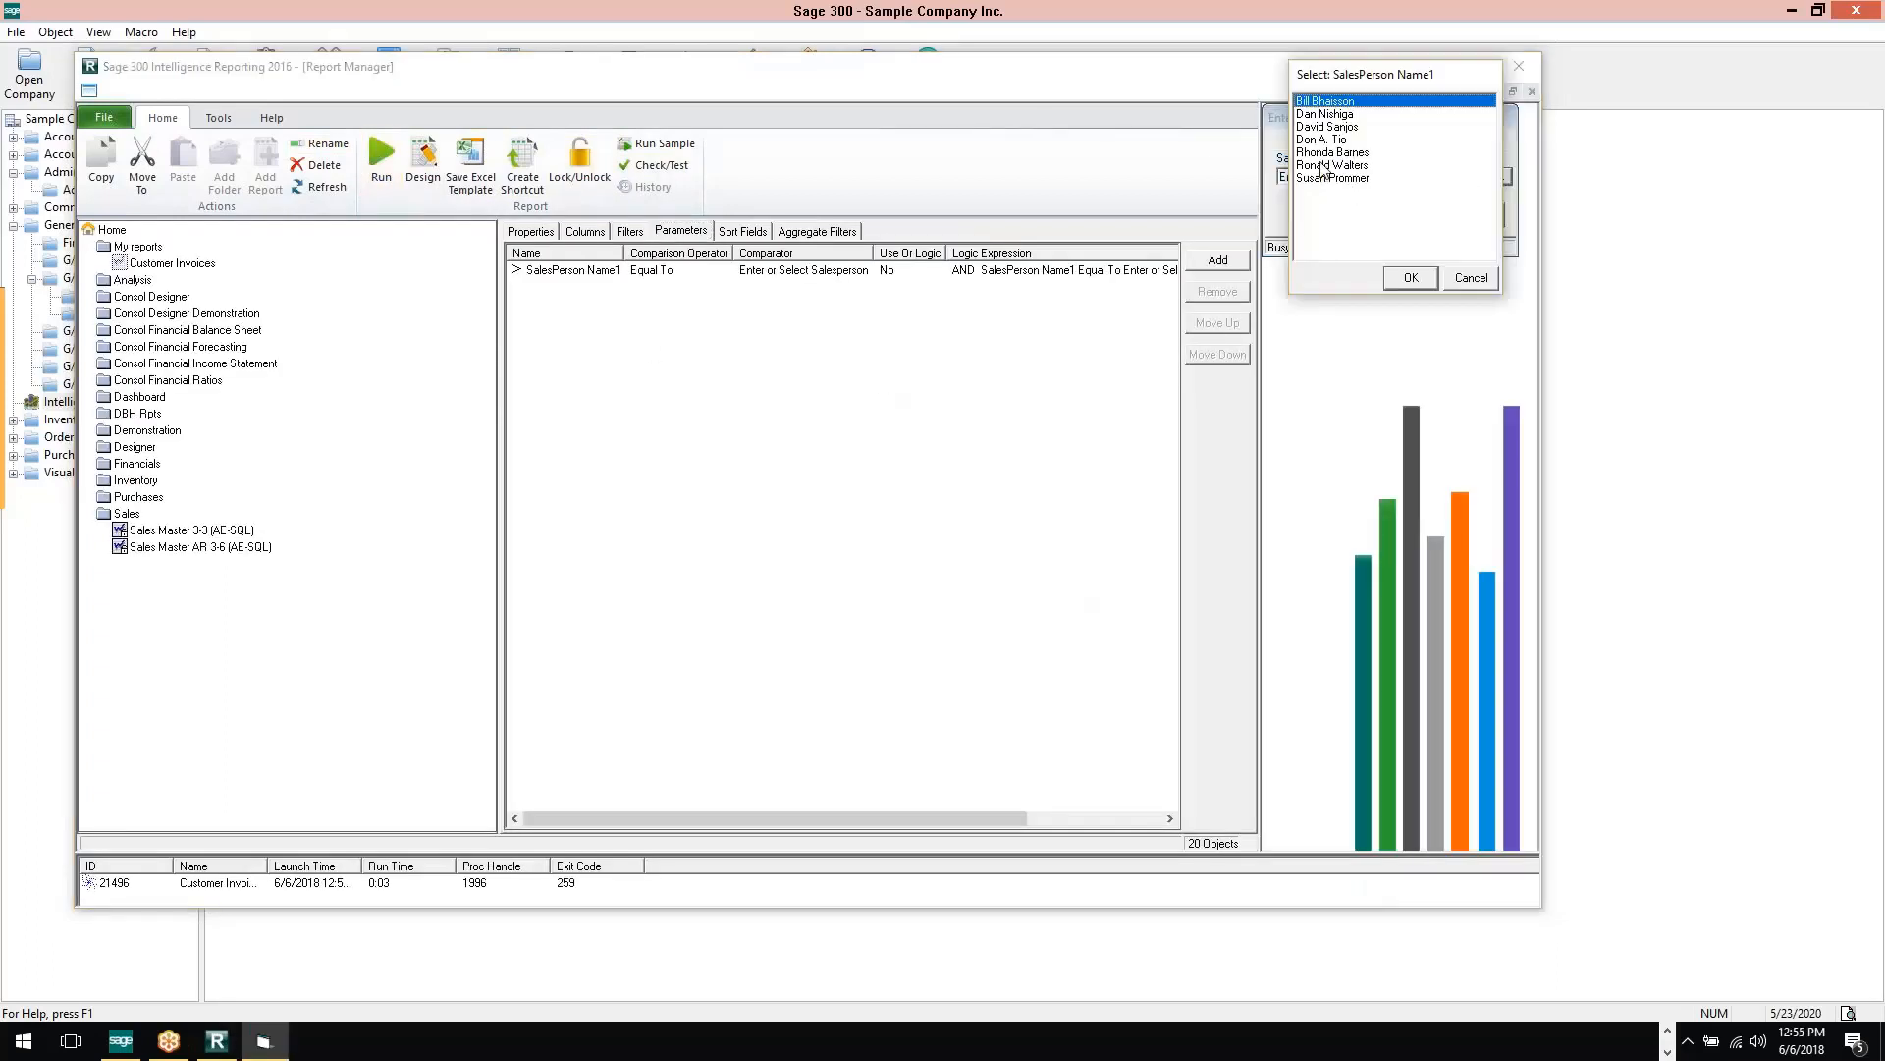
{"action": "left_click", "coordinate": [1326, 155]}
{"action": "left_click", "coordinate": [1411, 278]}
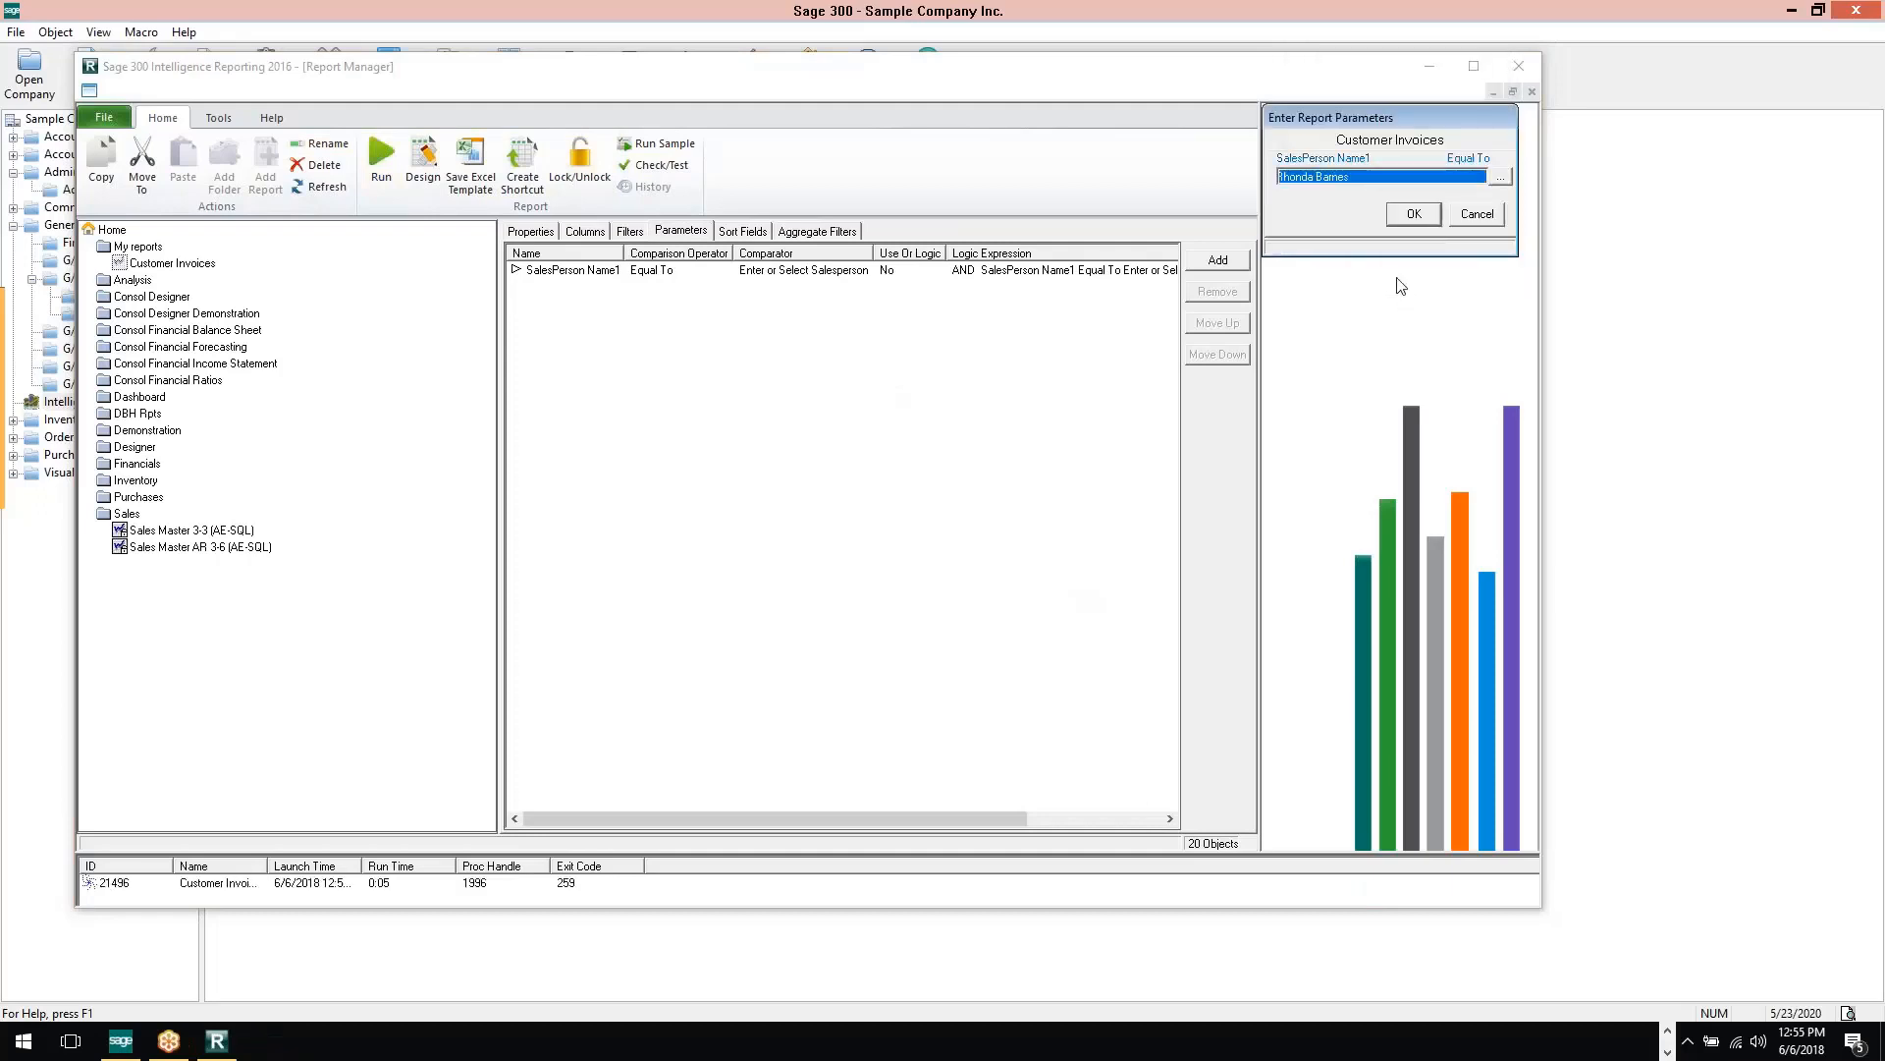
{"action": "left_click", "coordinate": [1414, 215]}
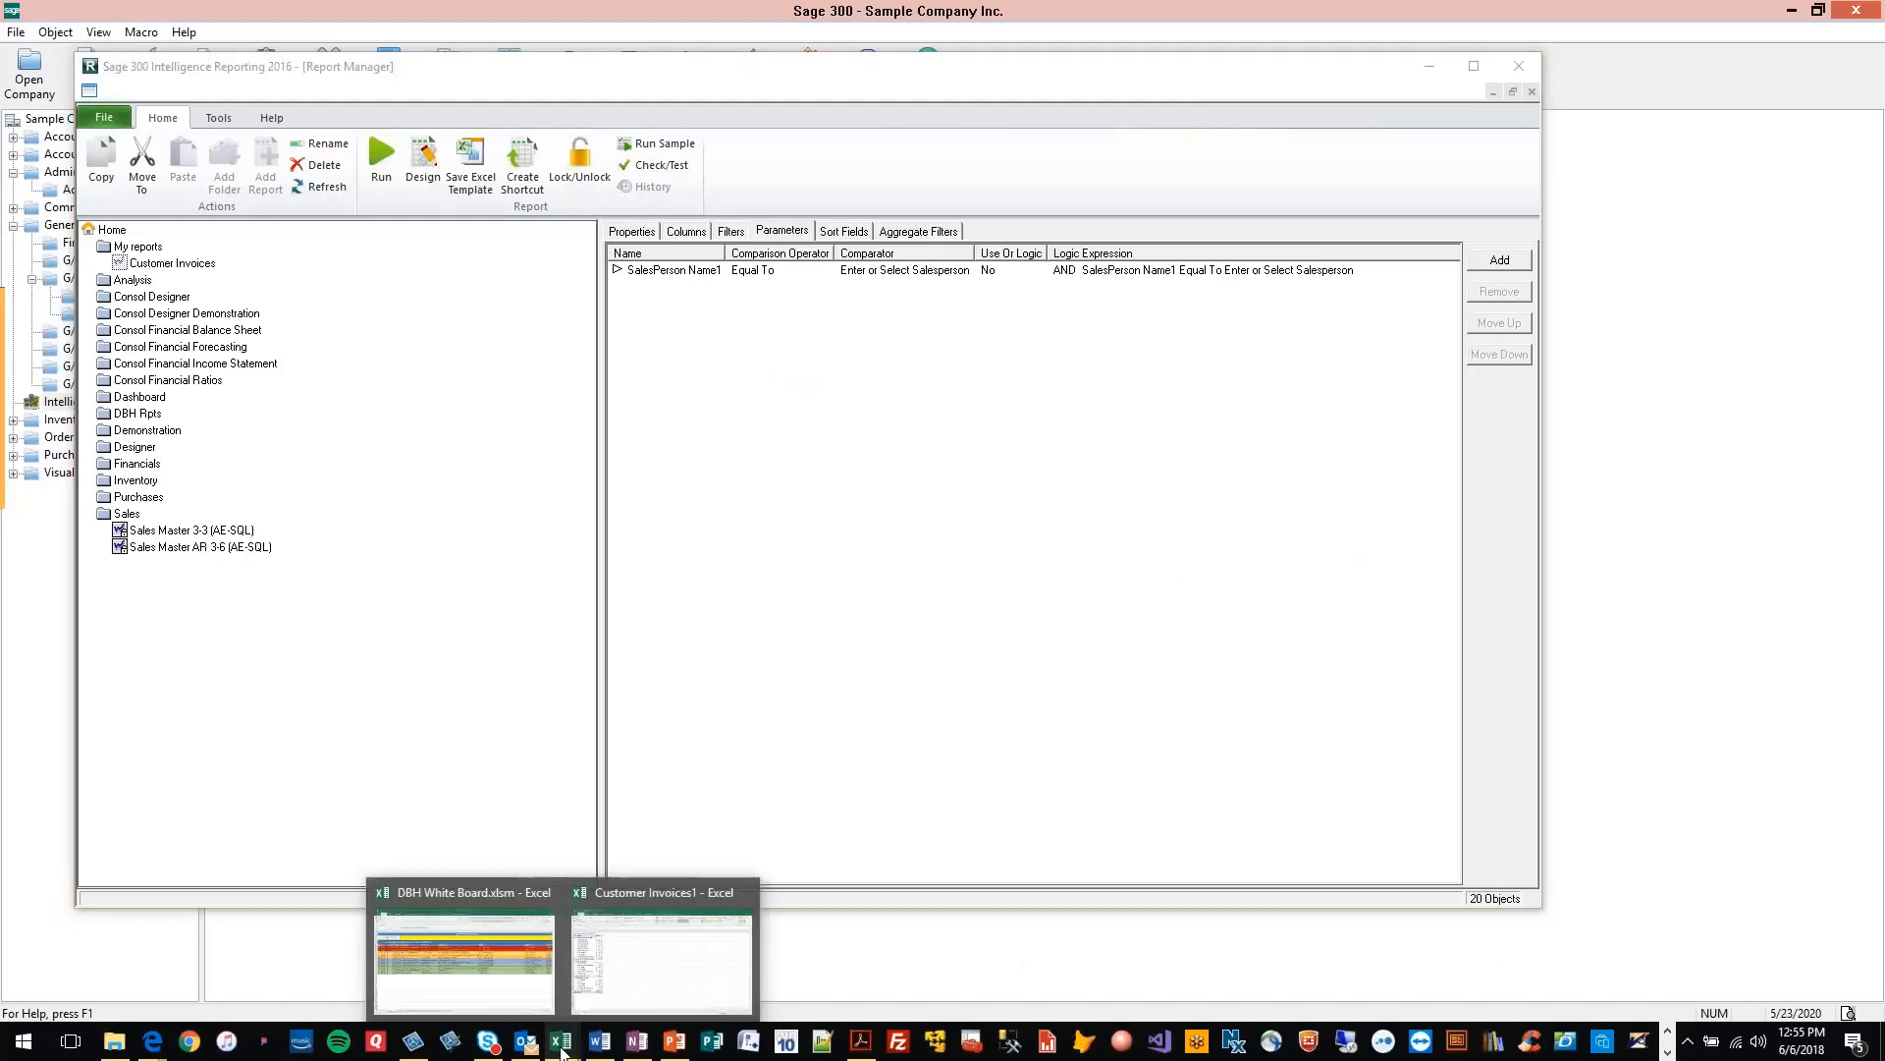
View the generated Customer Invoices1 workbook in Excel and return to the Report Manager
{"action": "mouse_move", "coordinate": [562, 1045]}
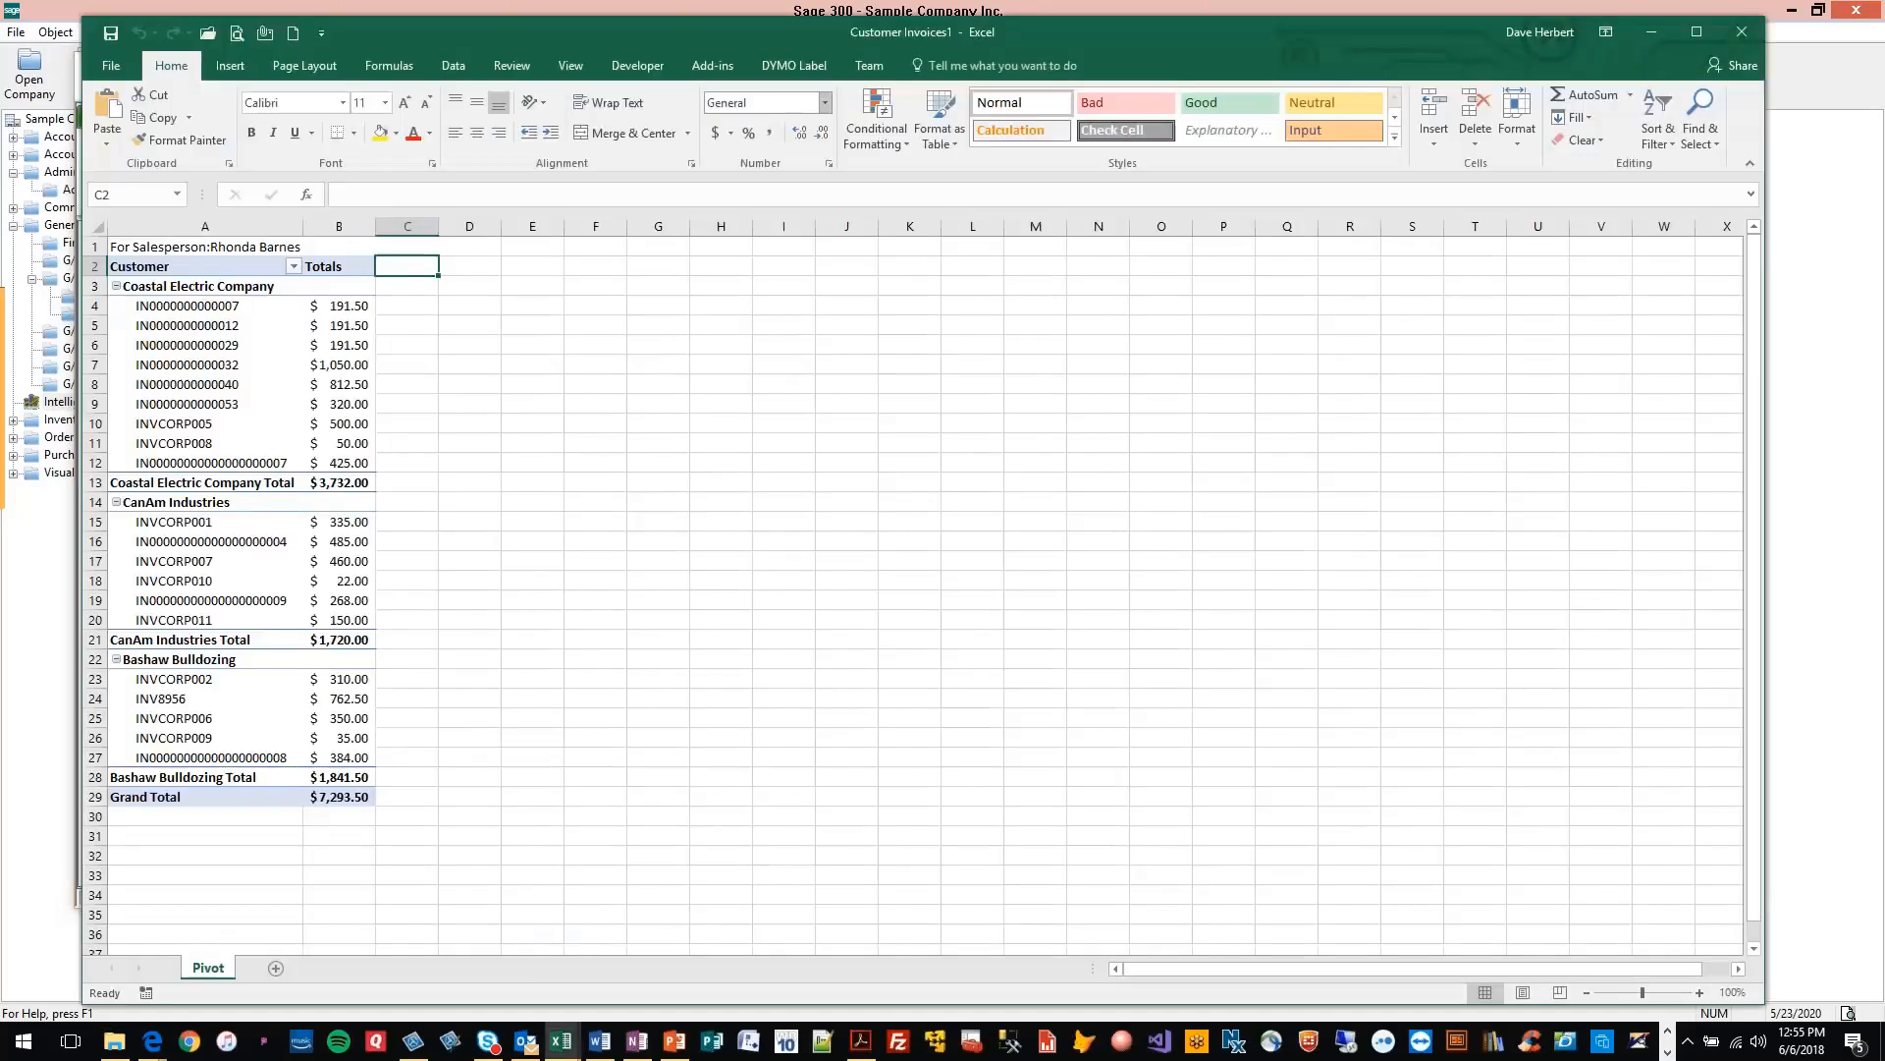
{"action": "left_click", "coordinate": [622, 961]}
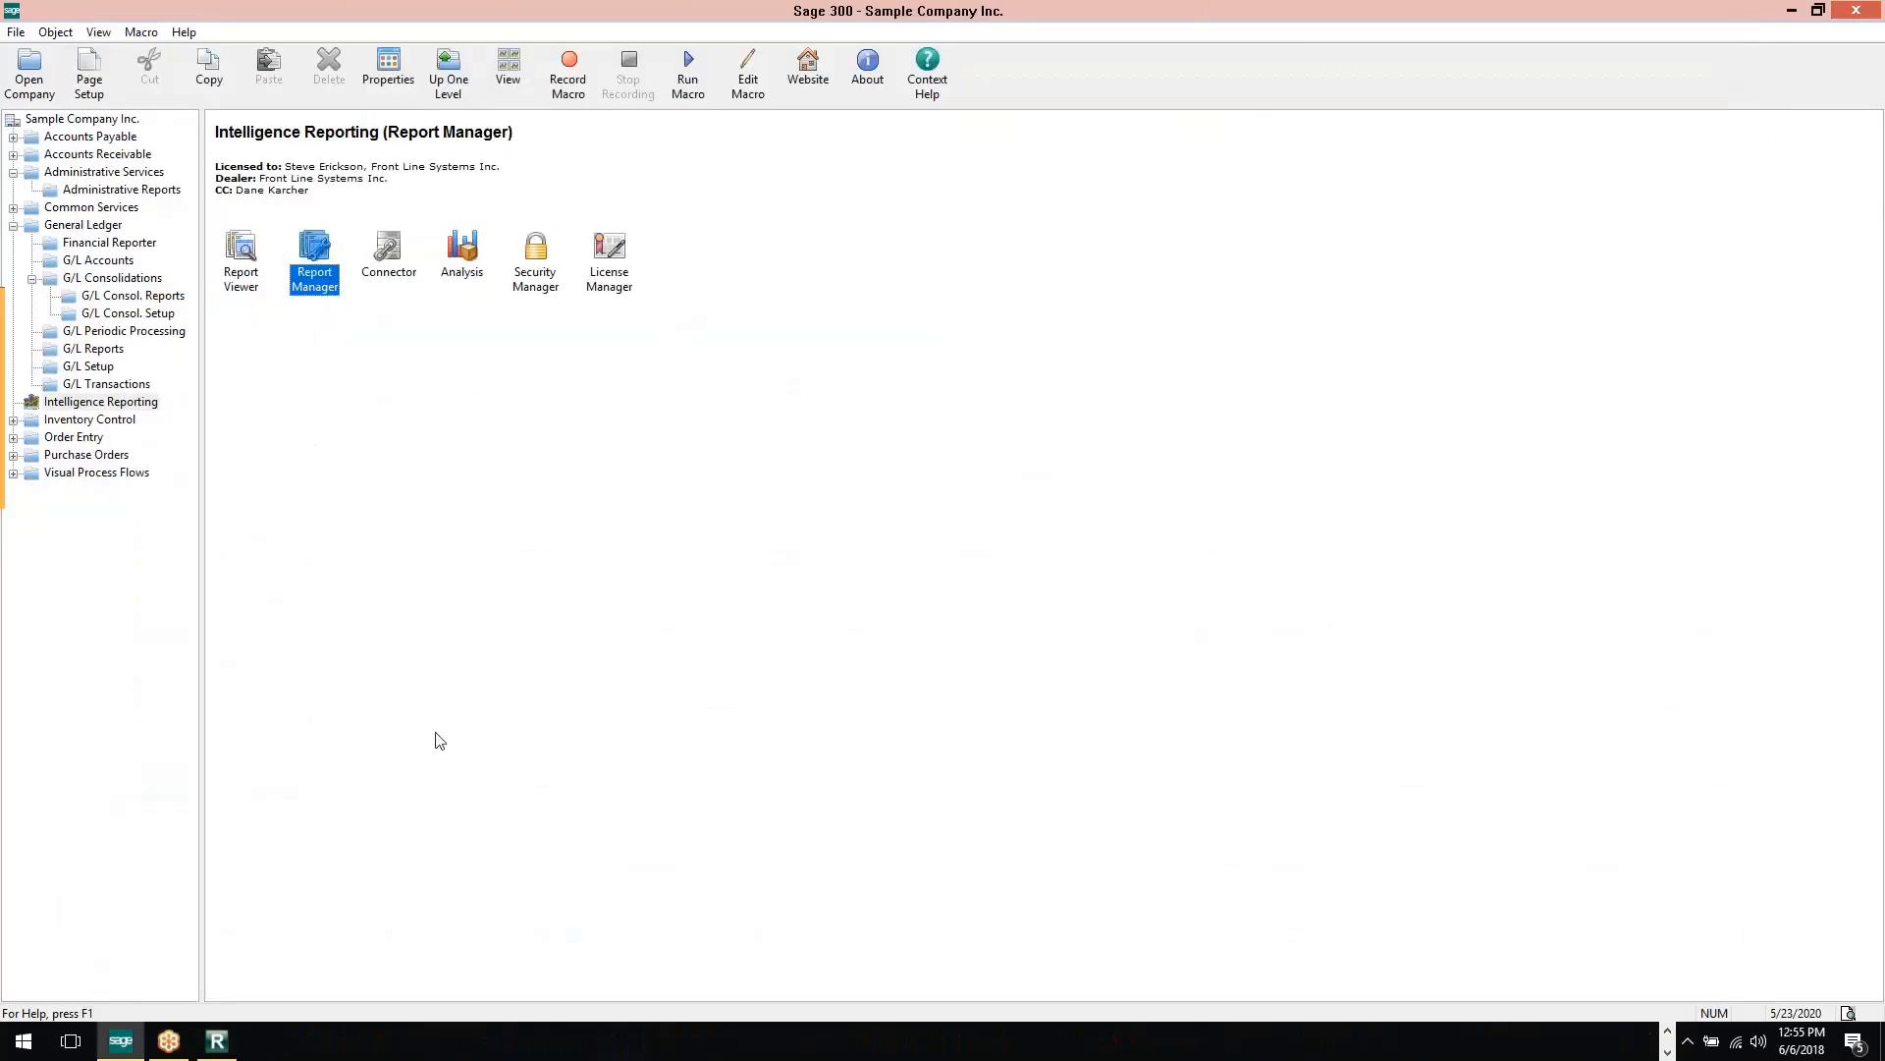
{"action": "left_click", "coordinate": [218, 1043]}
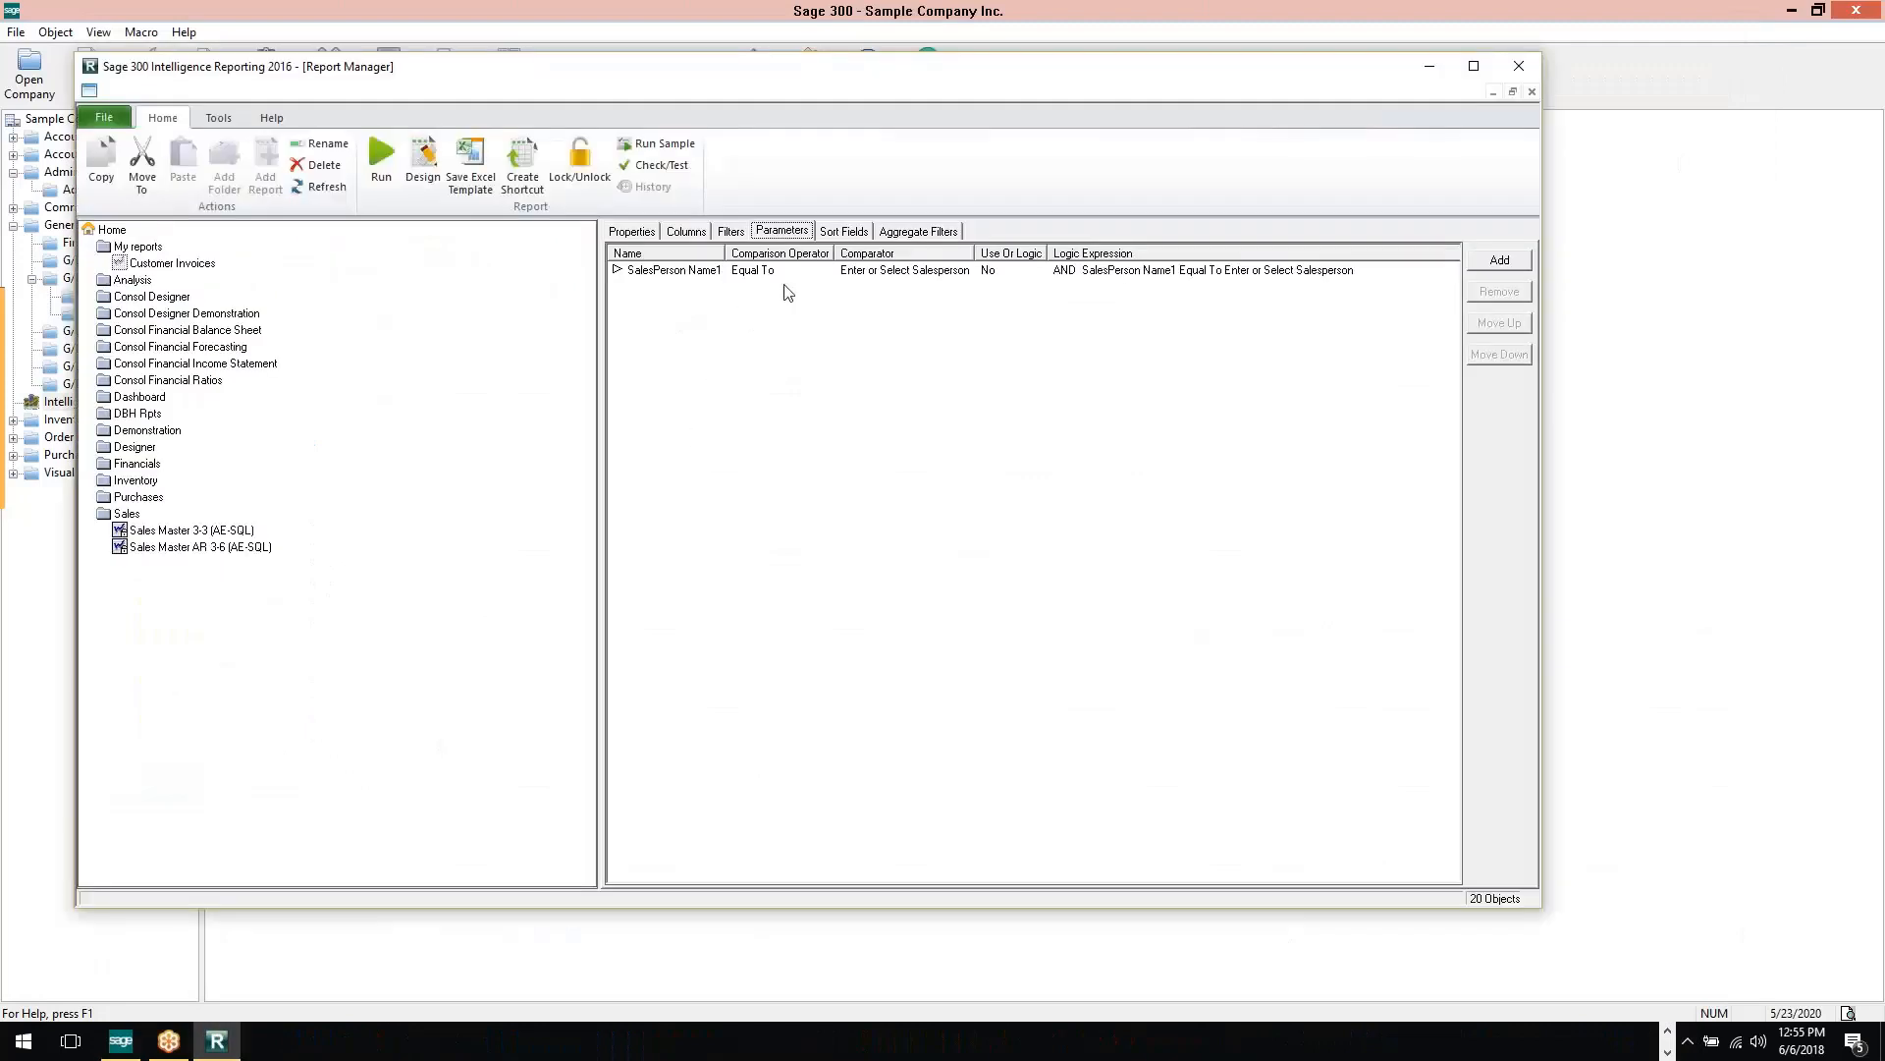
Run the Customer Invoices report with the third listed salesperson as the SalesPerson Name1 parameter
{"action": "left_click", "coordinate": [379, 177]}
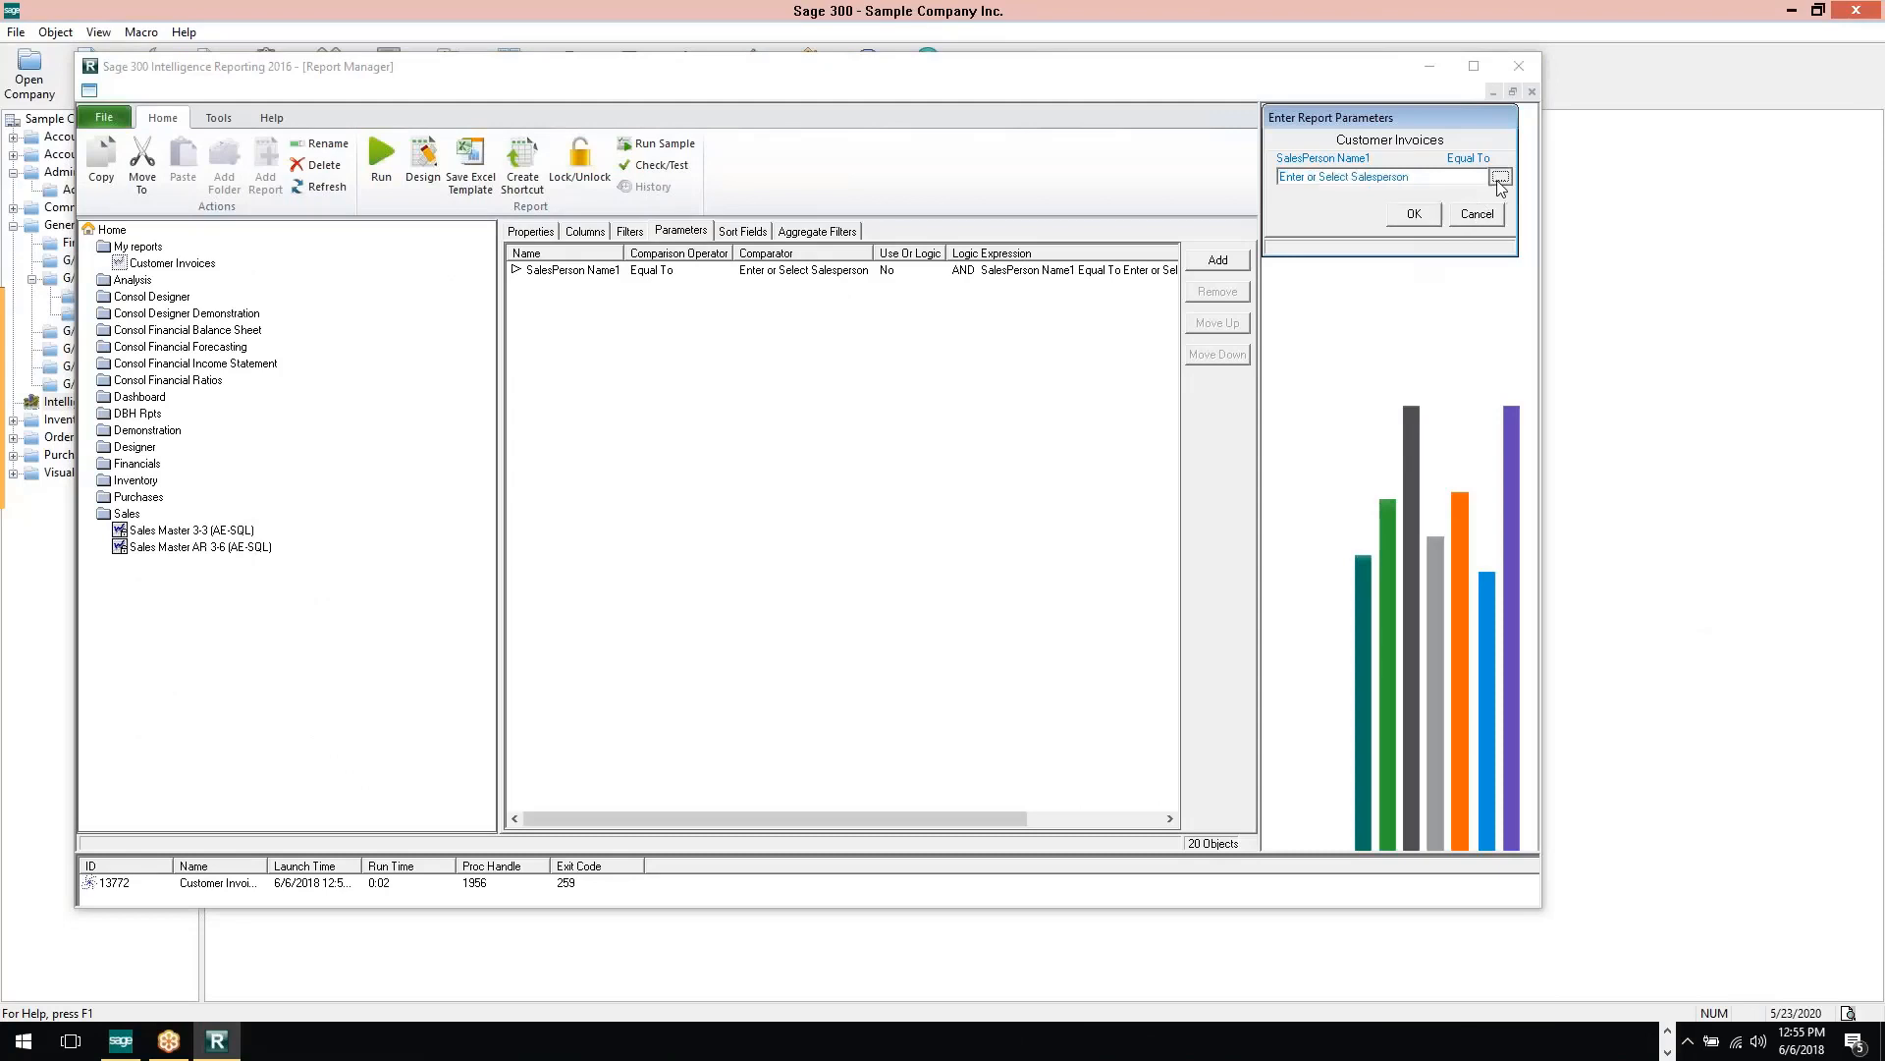
{"action": "left_click", "coordinate": [1505, 176]}
{"action": "left_click", "coordinate": [1351, 128]}
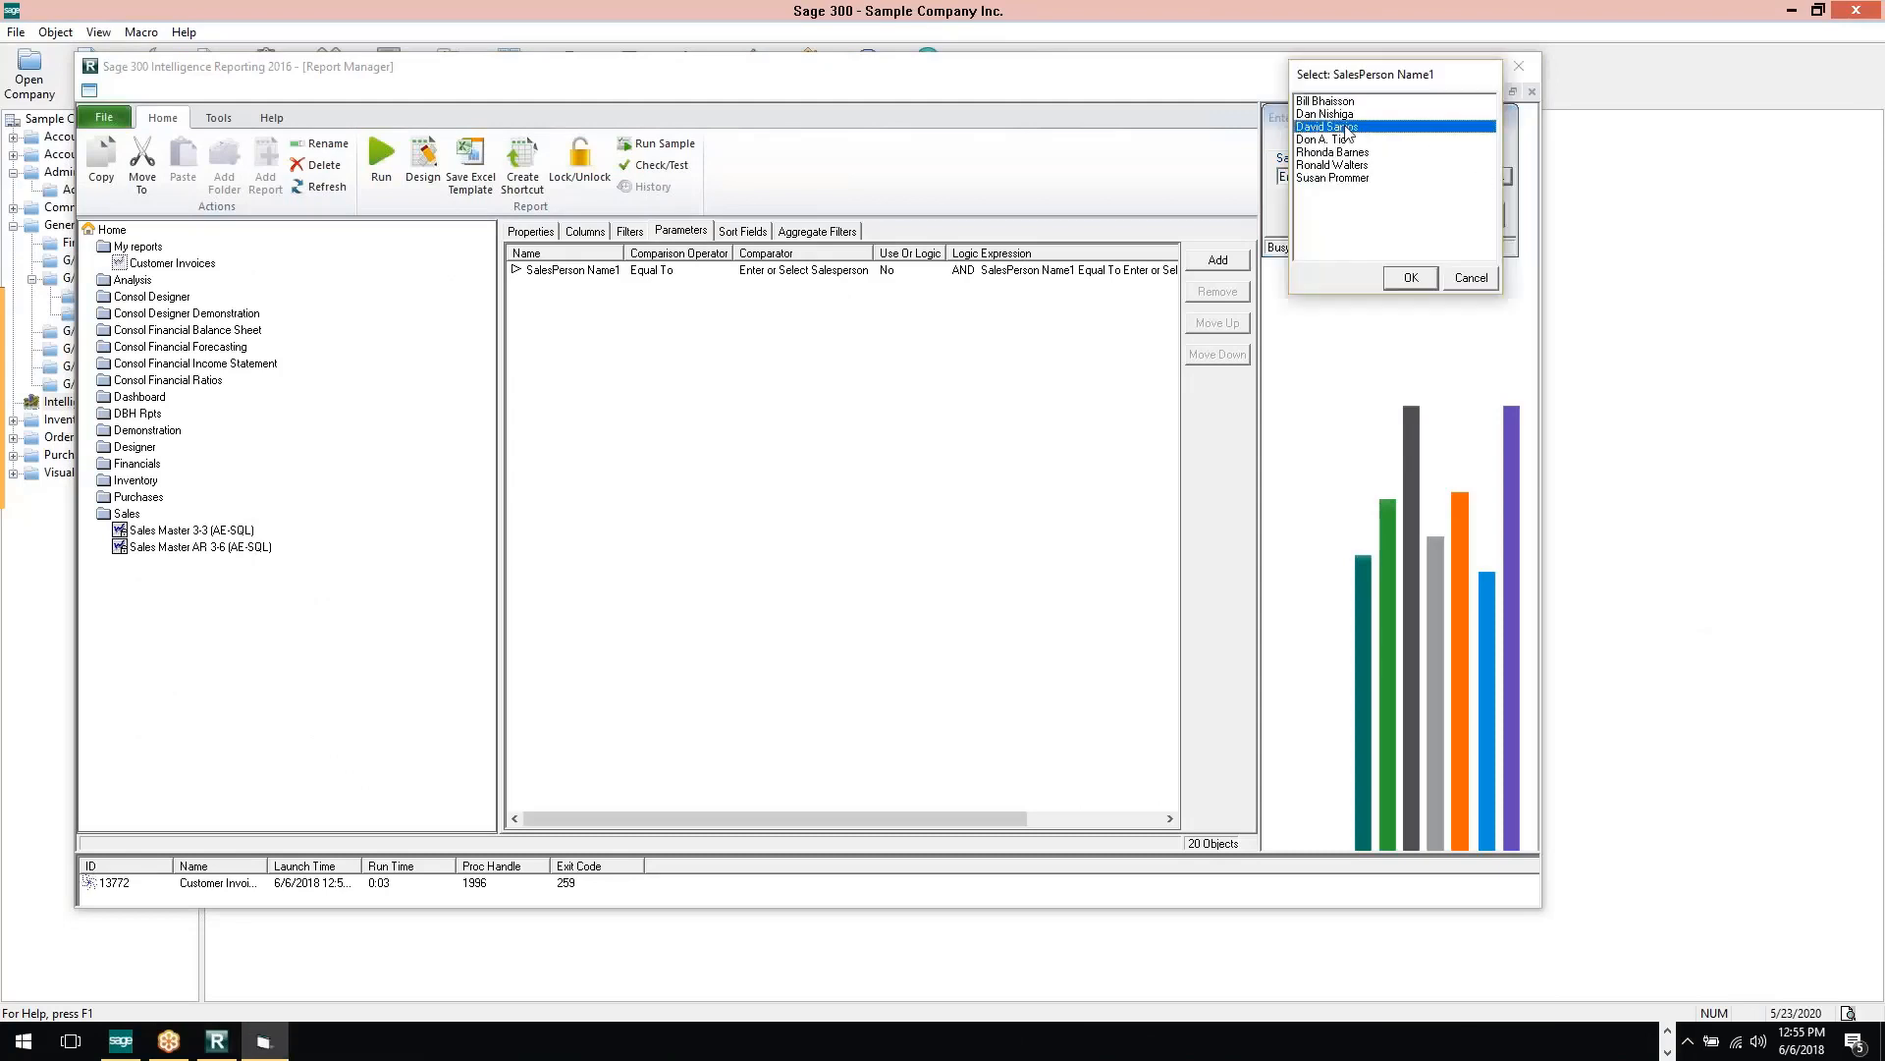
{"action": "left_click", "coordinate": [1410, 278]}
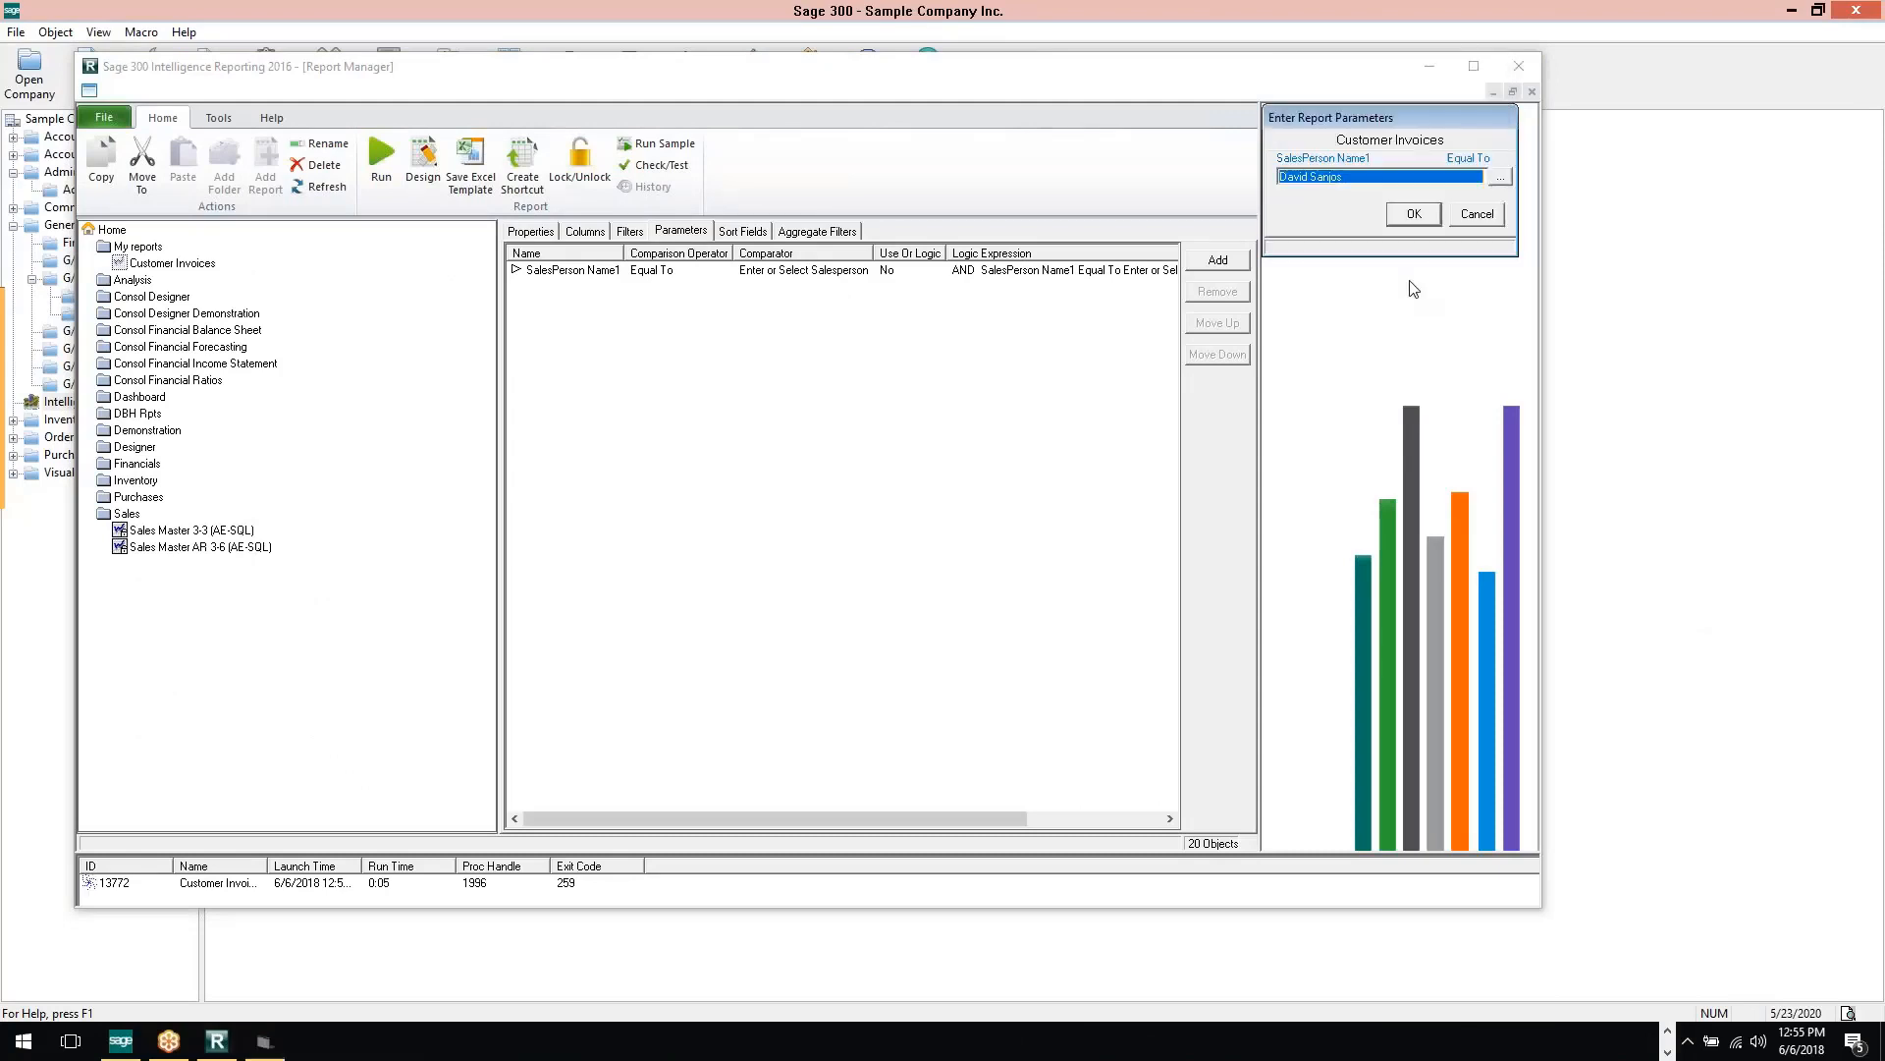
{"action": "left_click", "coordinate": [1415, 216]}
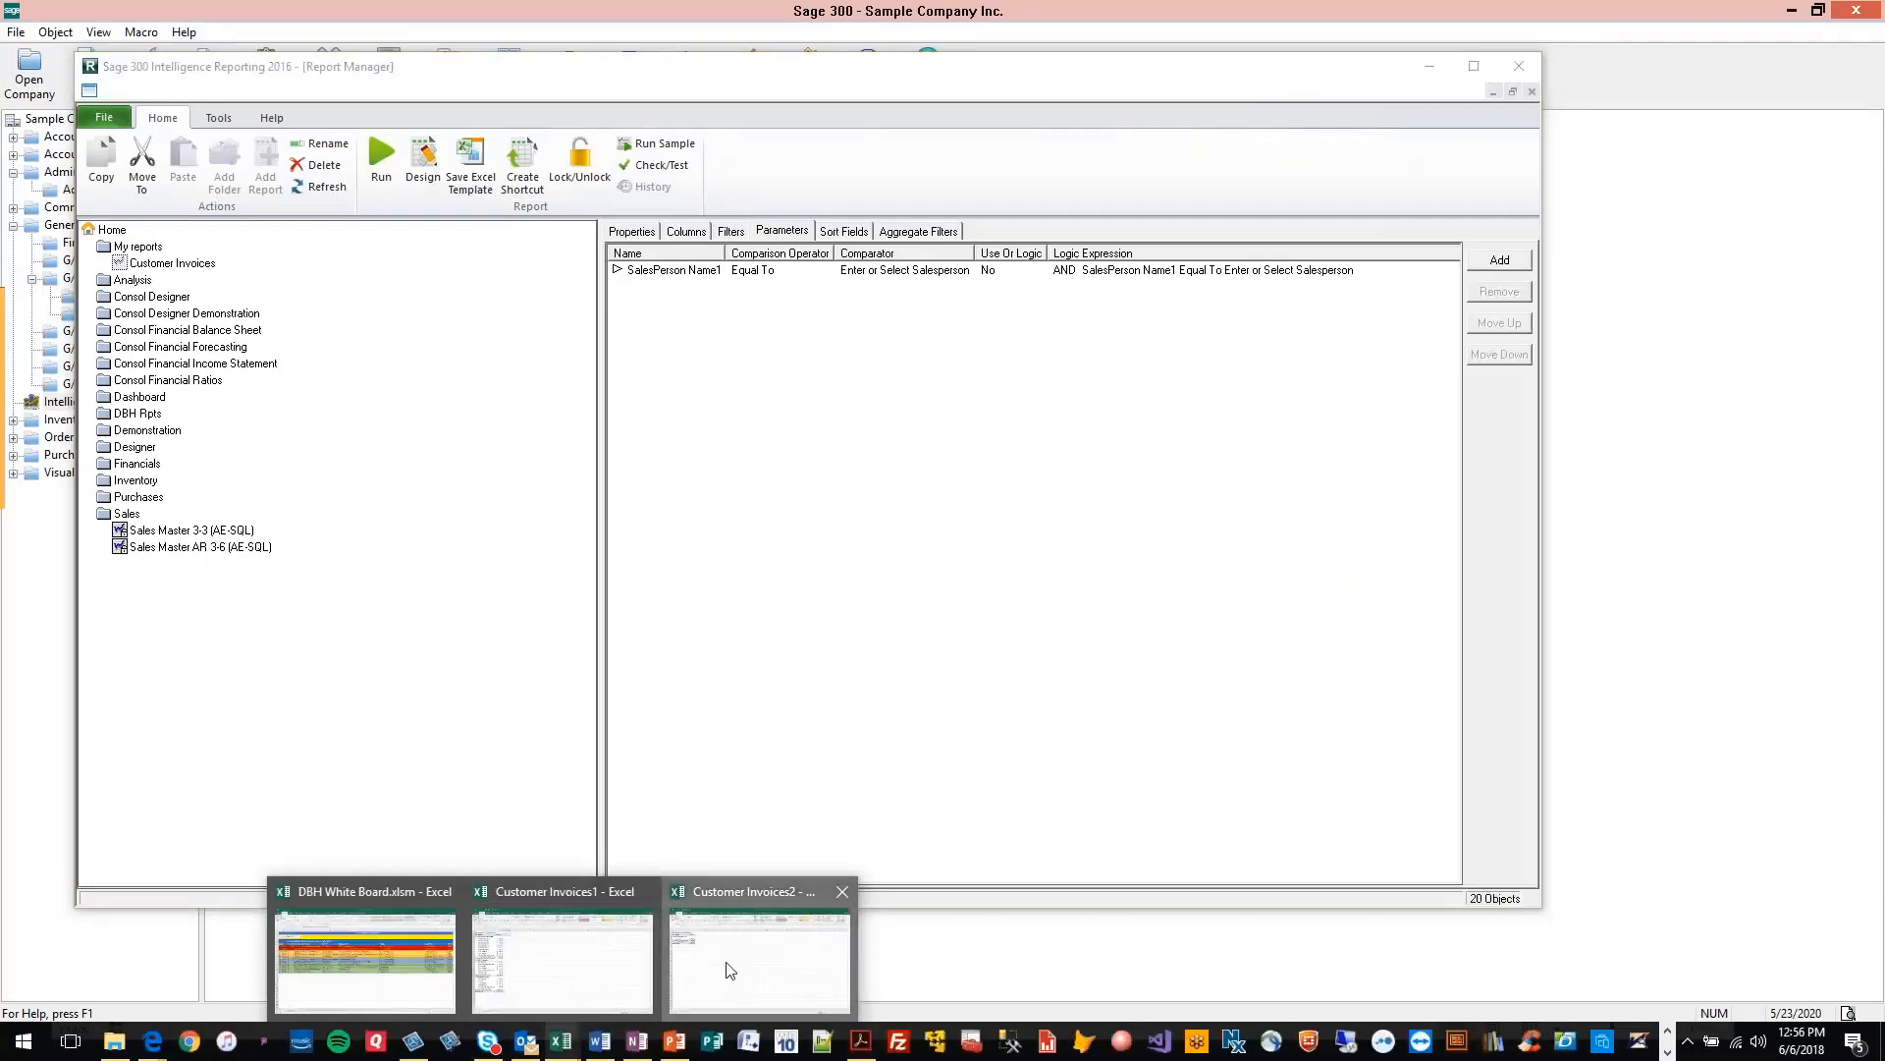
View the generated Customer Invoices2 workbook in Excel and close it
{"action": "left_click", "coordinate": [729, 970]}
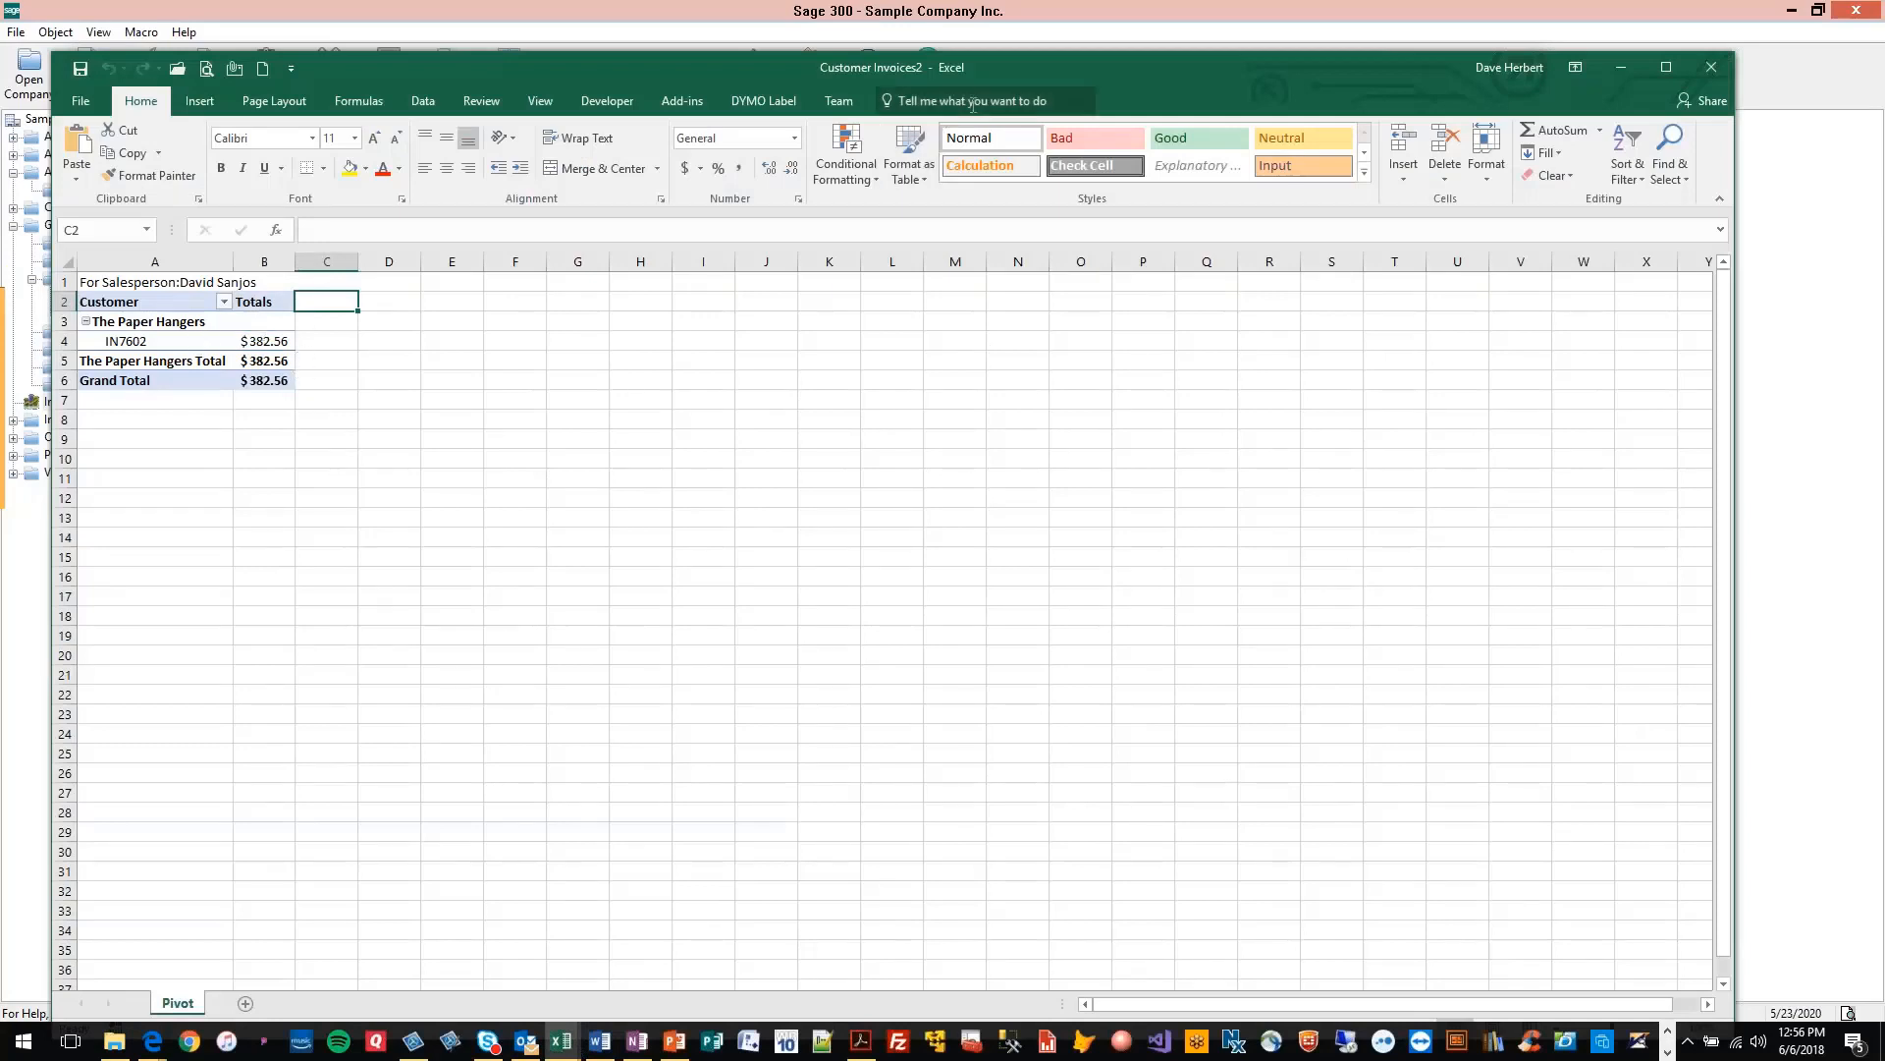
{"action": "left_click", "coordinate": [1711, 67]}
{"action": "left_click", "coordinate": [938, 542]}
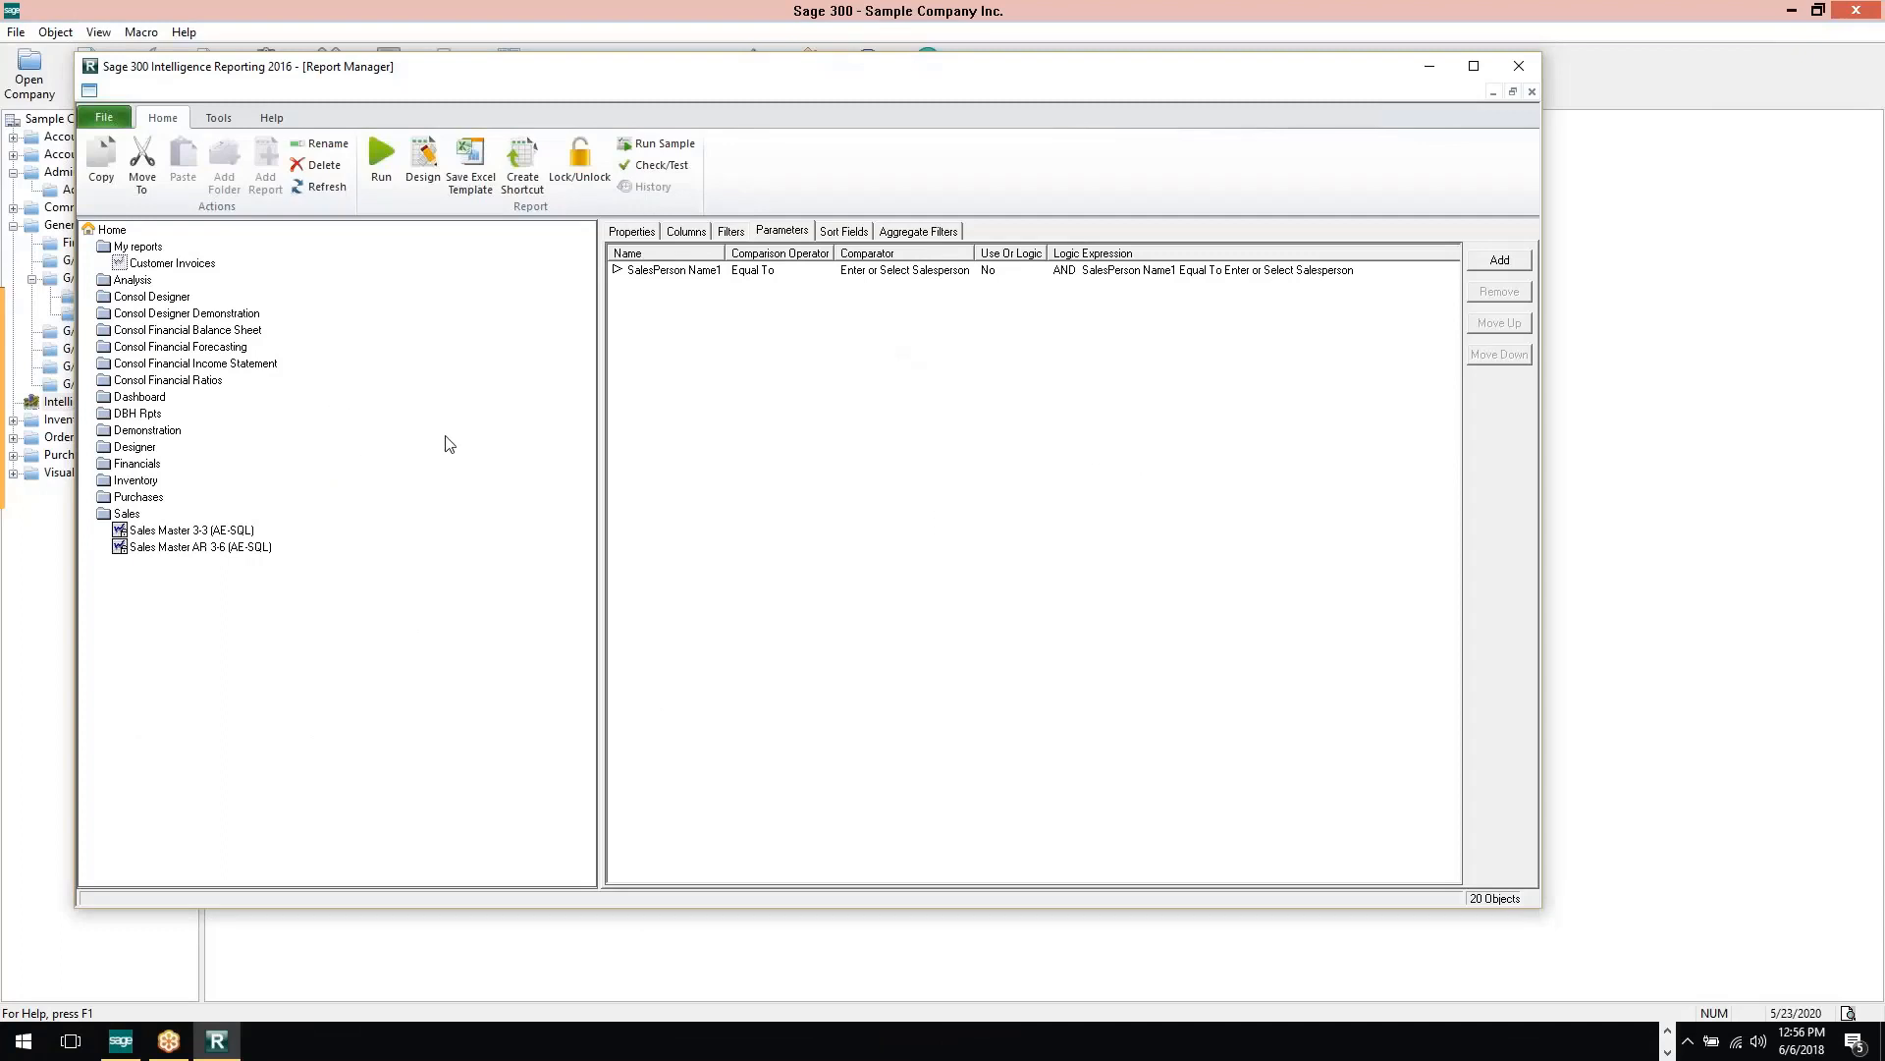
Close the Report Manager and open the Intelligence Reporting Connector
{"action": "left_click", "coordinate": [1521, 67]}
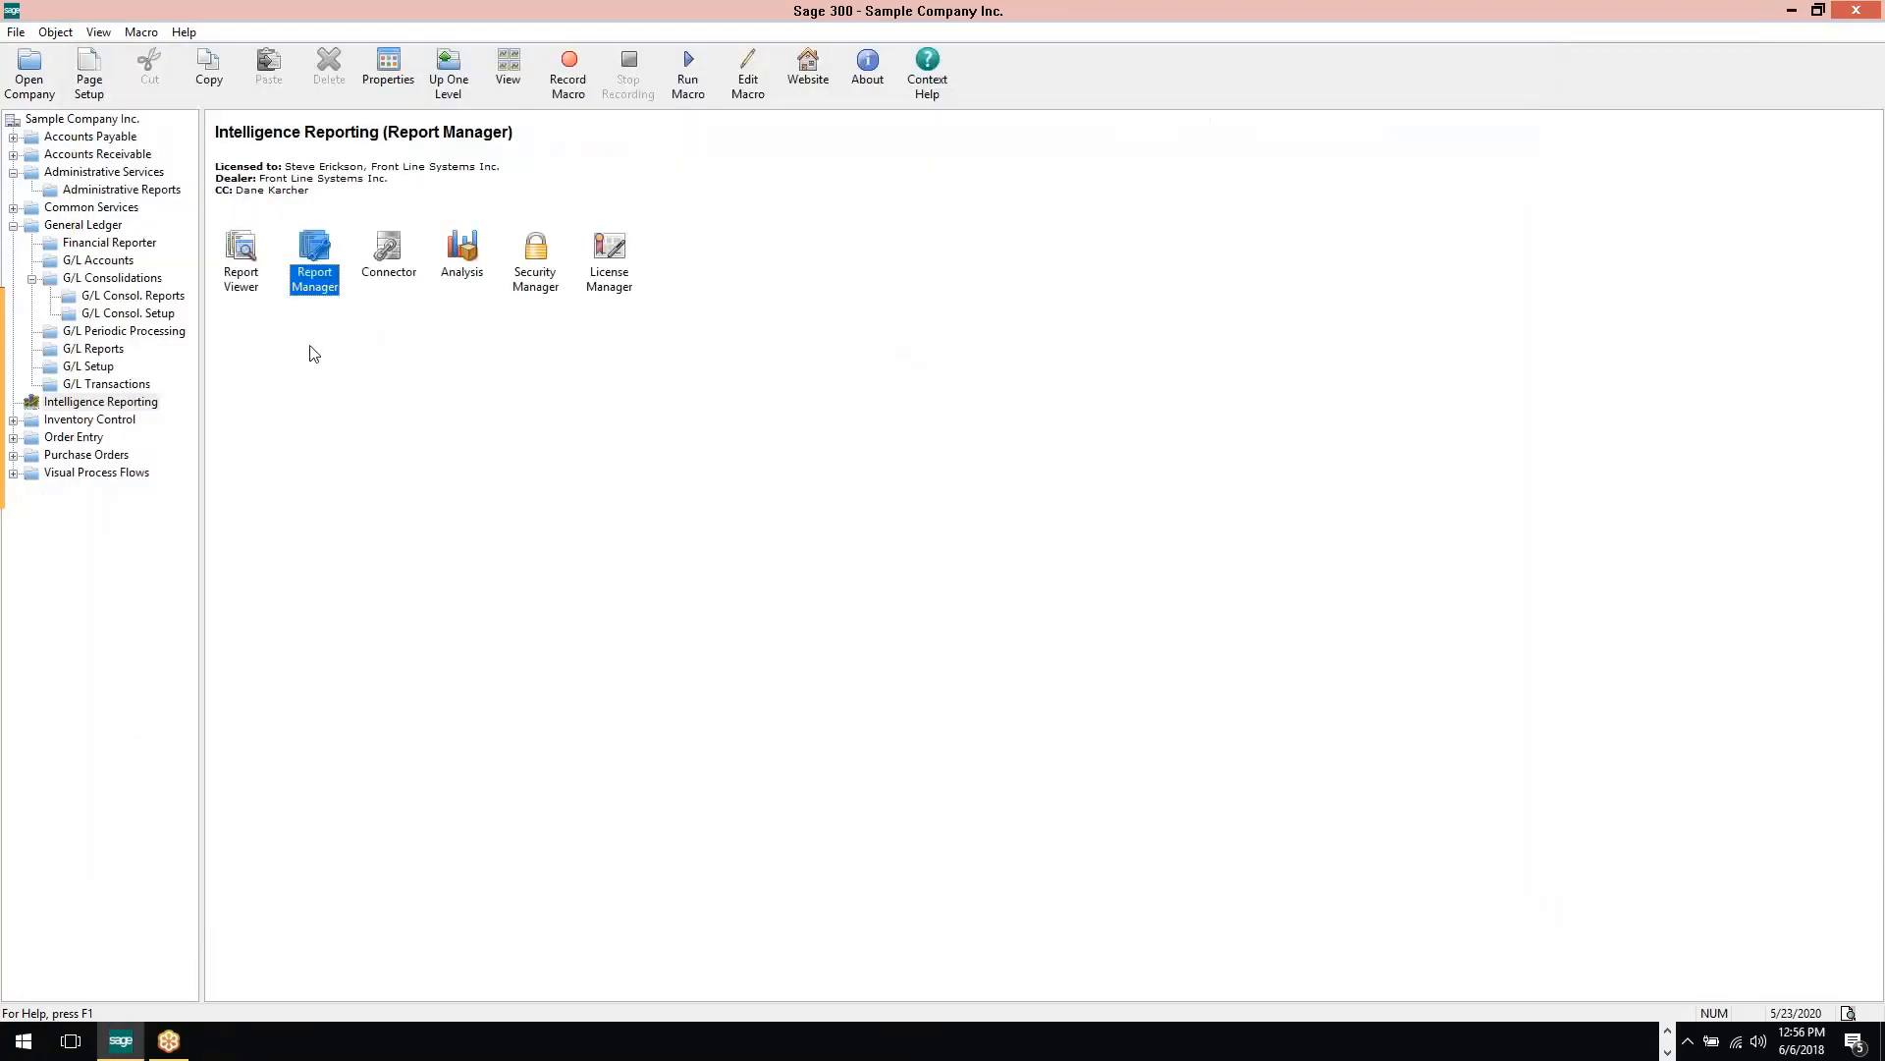
{"action": "left_click", "coordinate": [391, 260]}
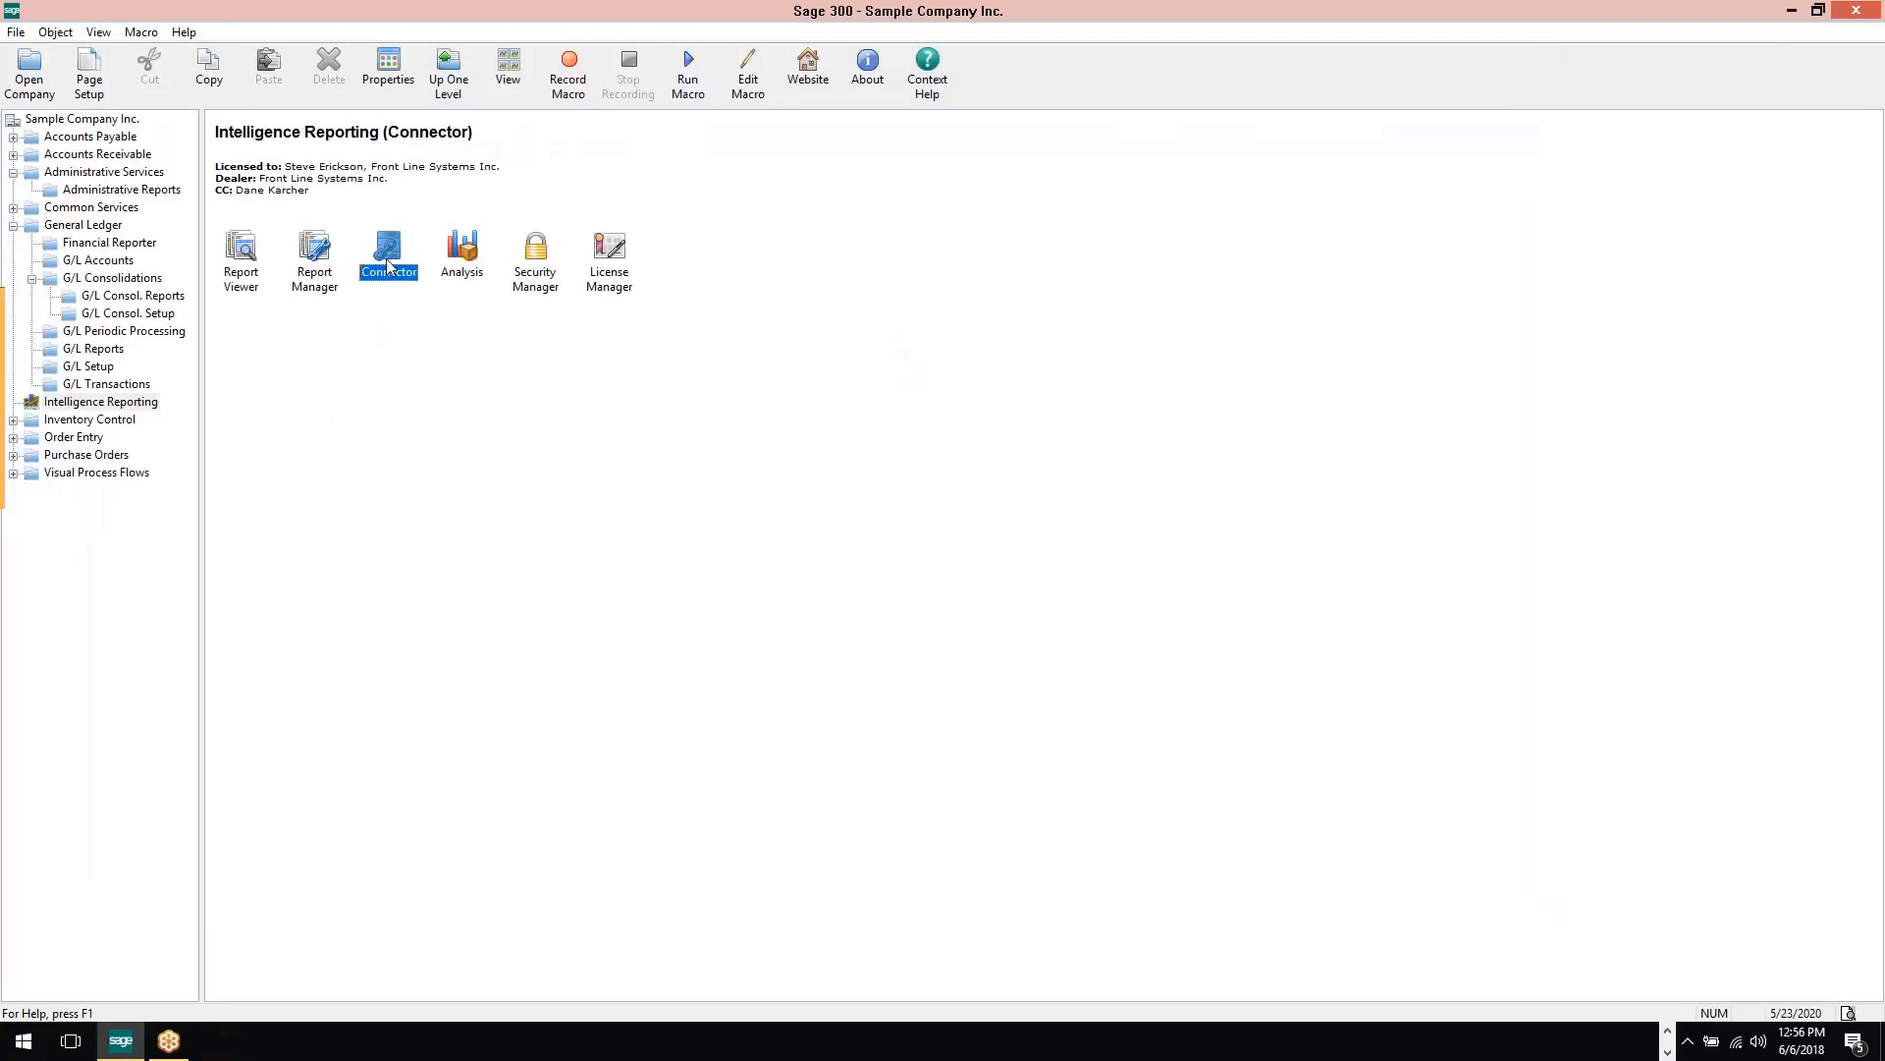
{"action": "double_click", "coordinate": [390, 263]}
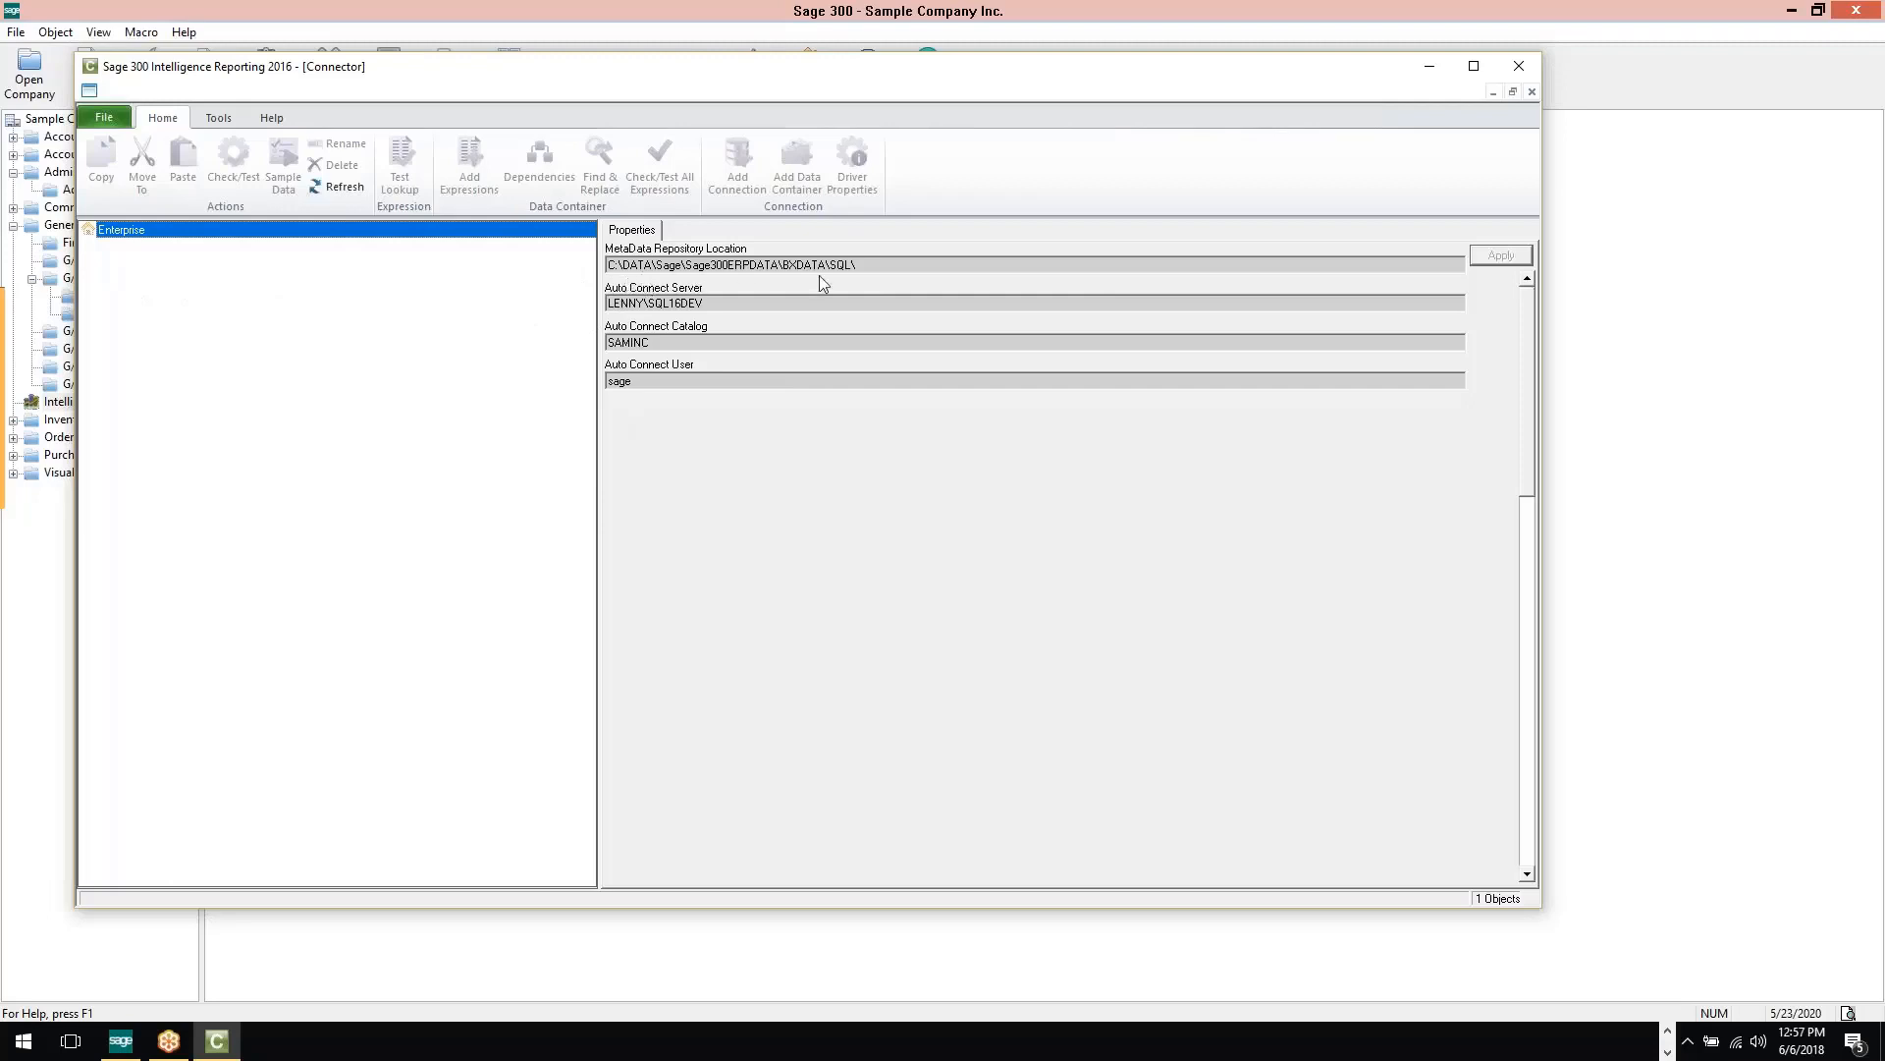
Expand Enterprise in the Connector and look through the available connection types
{"action": "double_click", "coordinate": [129, 231]}
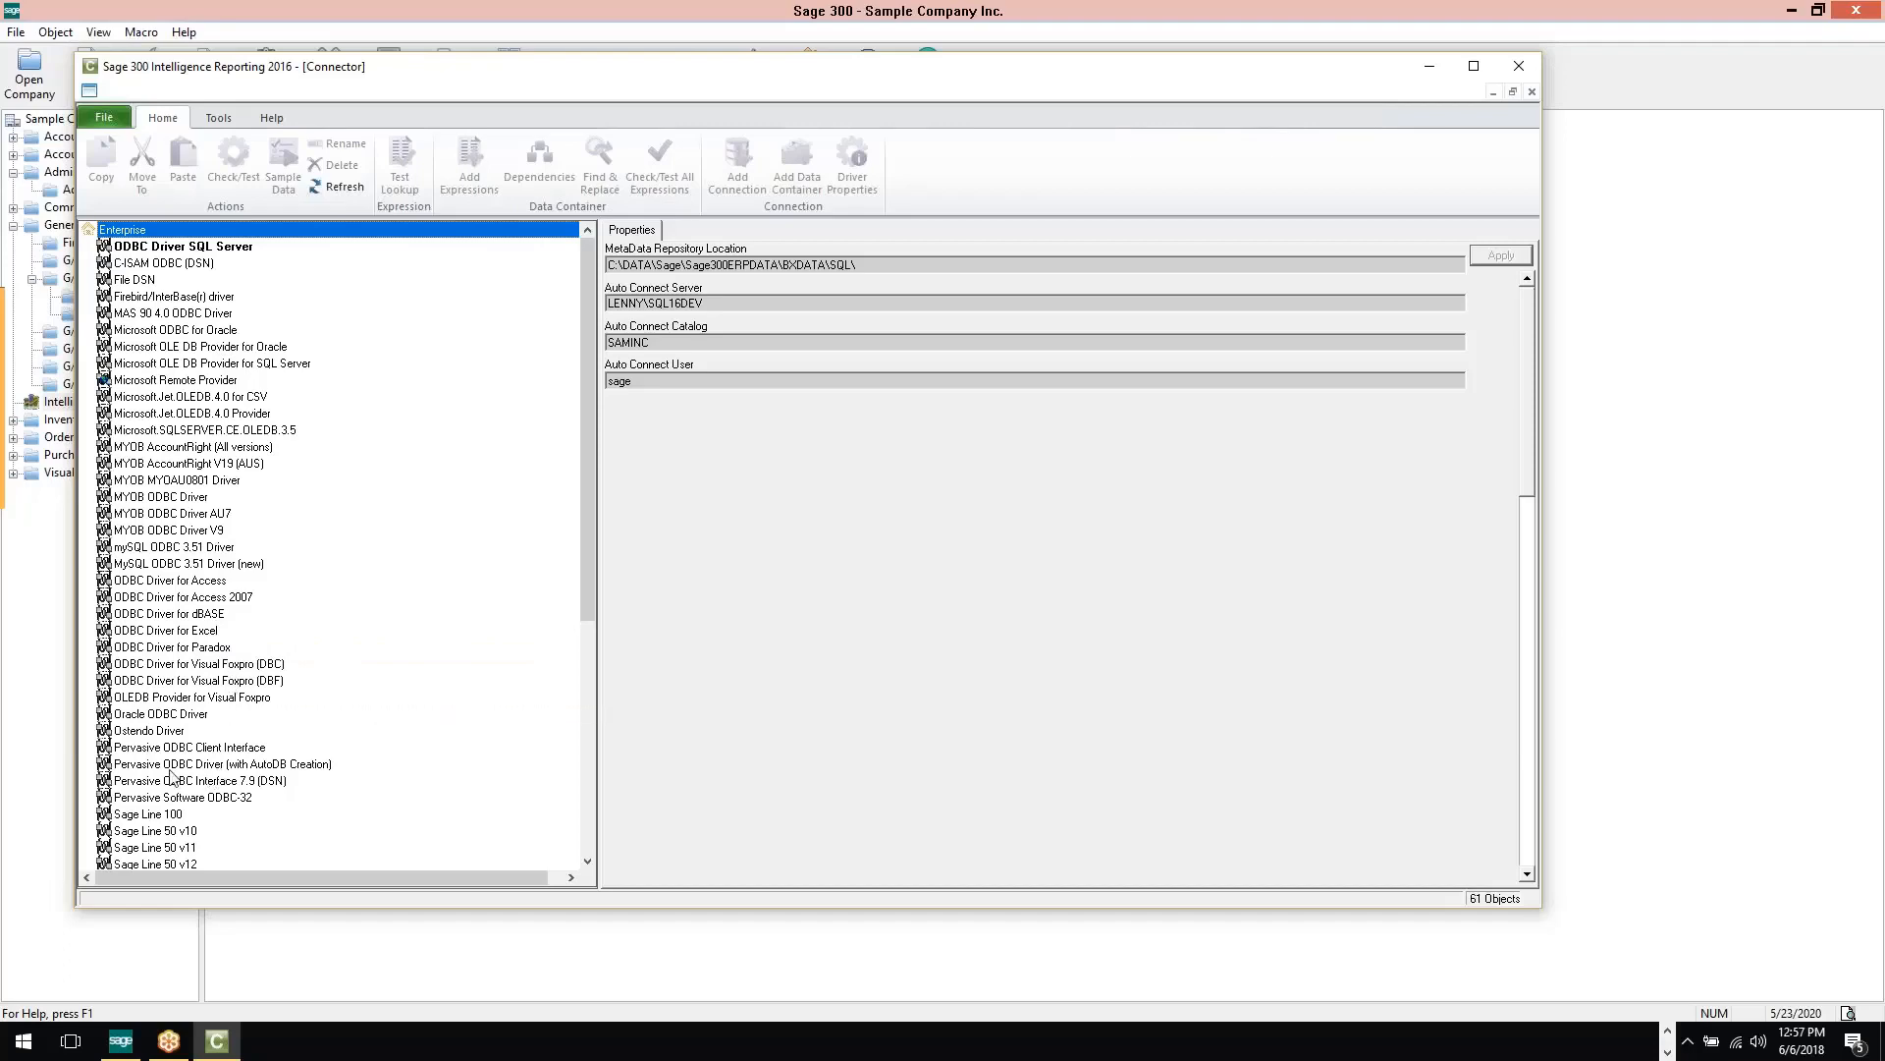
{"action": "scroll", "coordinate": [193, 691], "scroll_direction": "down", "scroll_amount": 8}
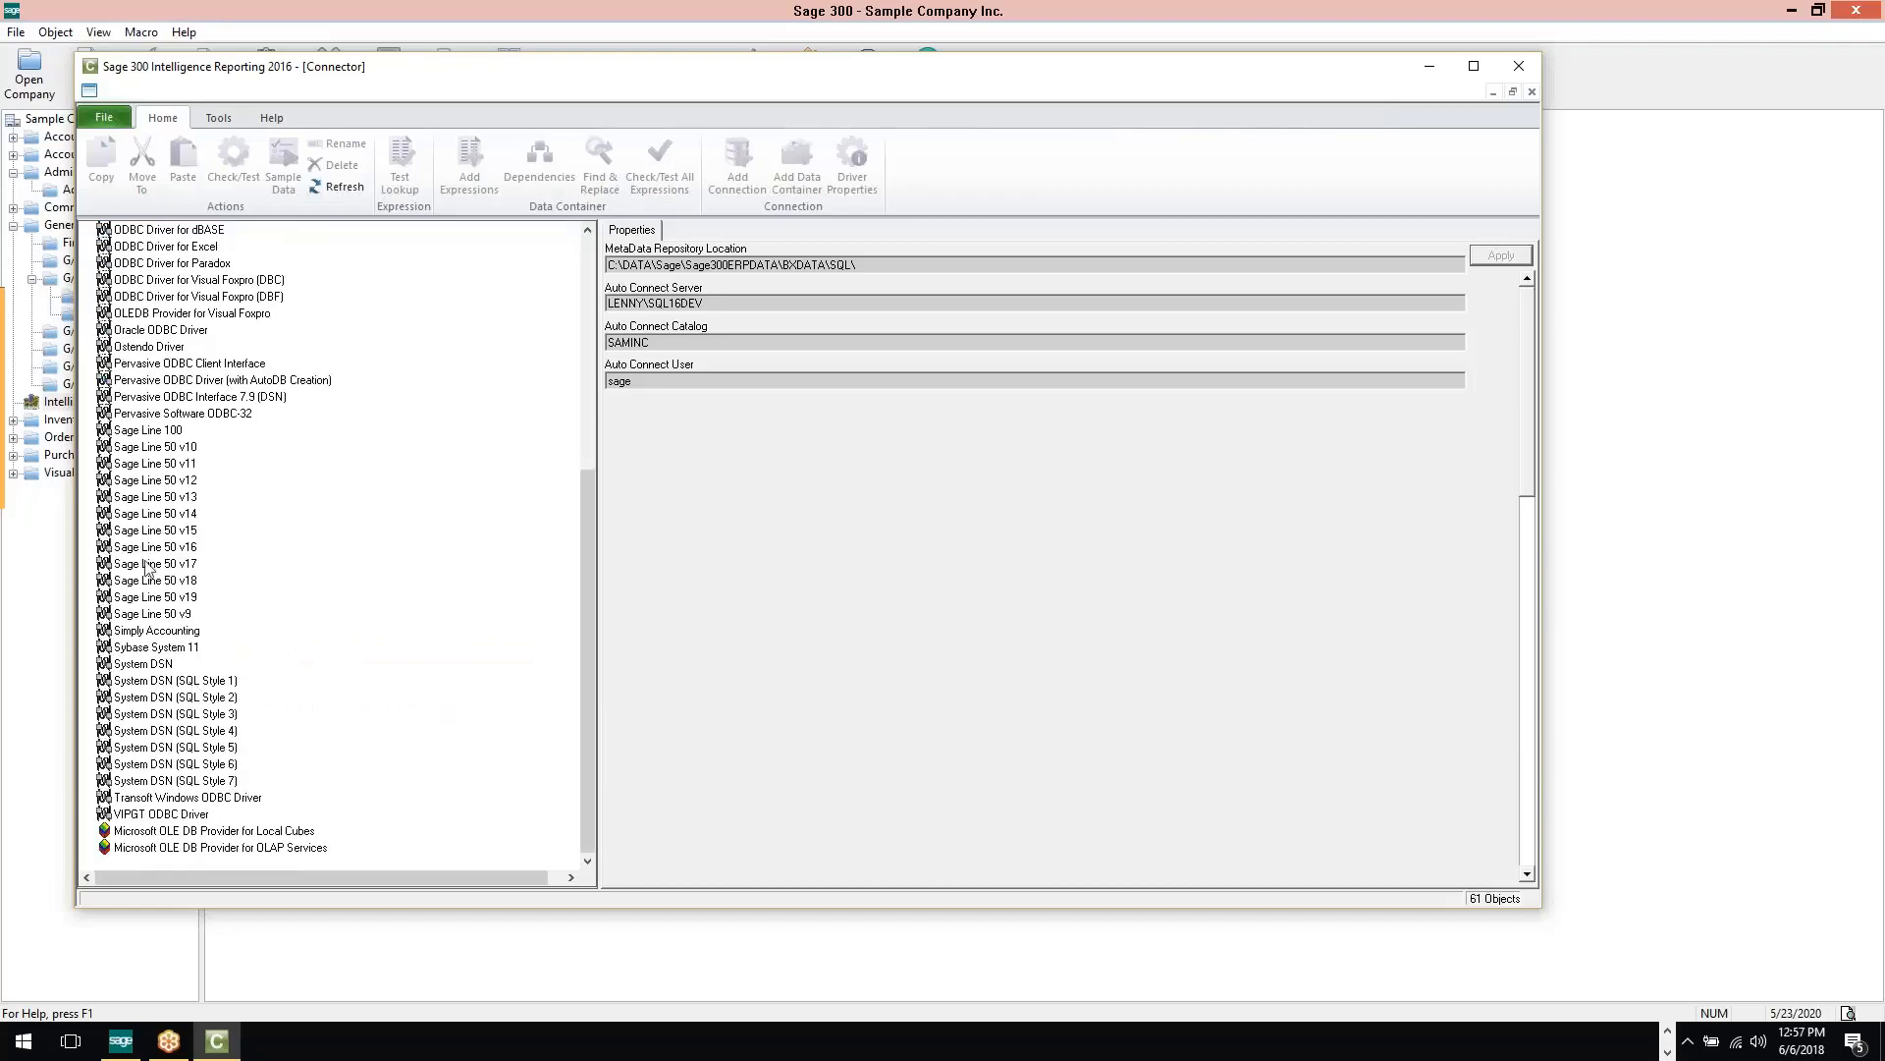
{"action": "scroll", "coordinate": [195, 756], "scroll_direction": "up", "scroll_amount": 8}
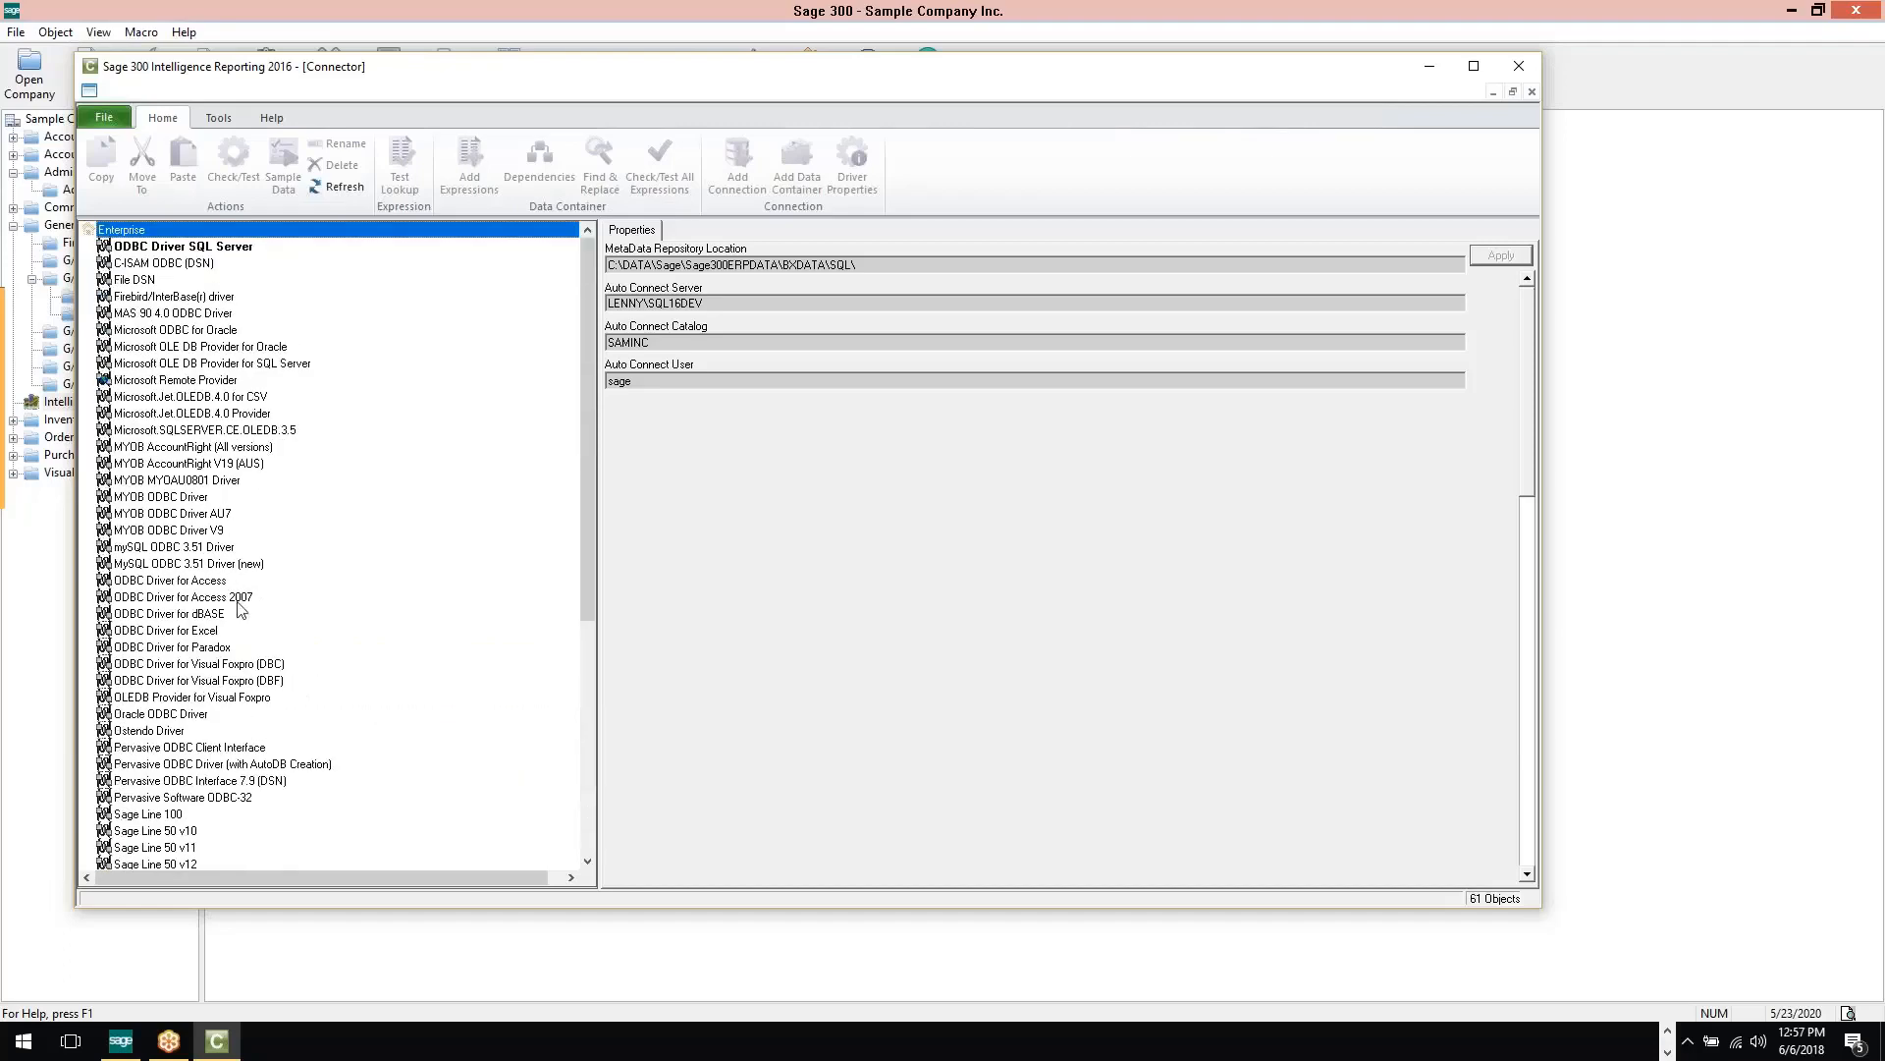
Under ODBC Driver SQL Server, view the Sage Accpac (Auto Connect) connection's properties and expand its data containers
{"action": "double_click", "coordinate": [178, 246]}
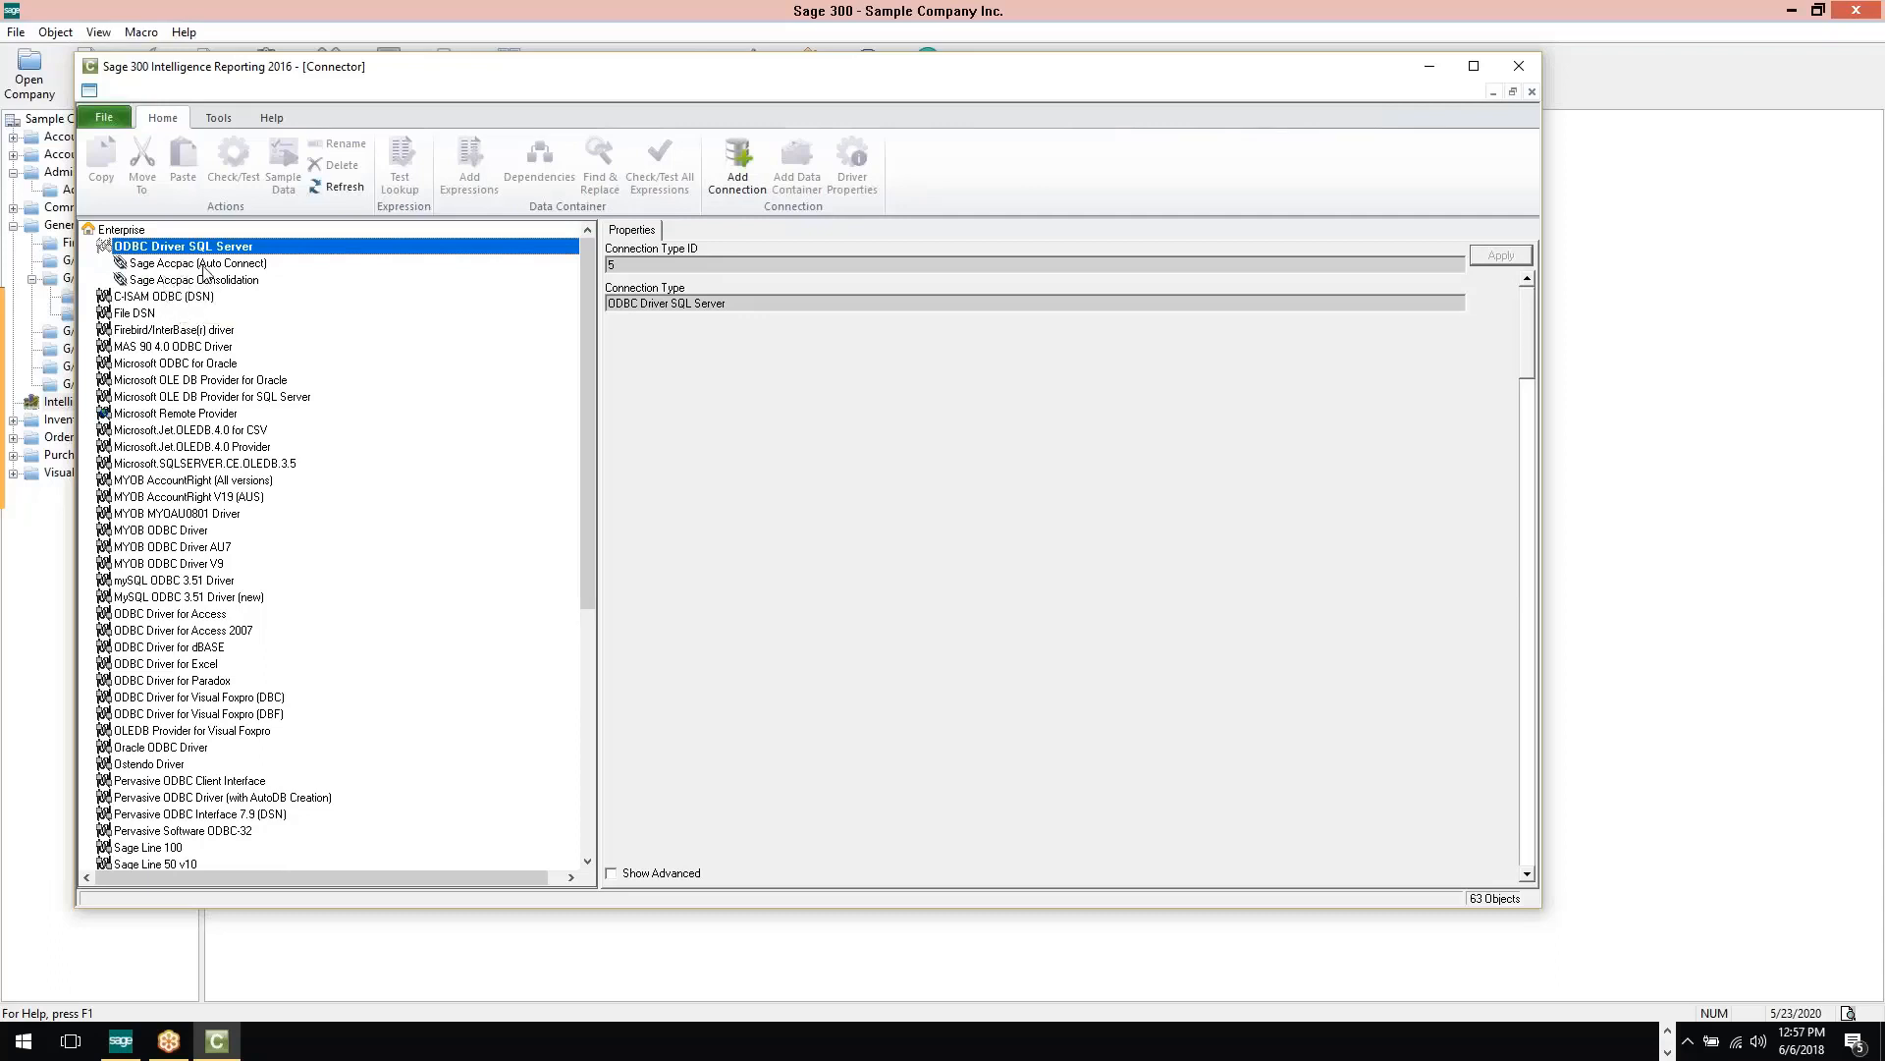
{"action": "left_click", "coordinate": [189, 265]}
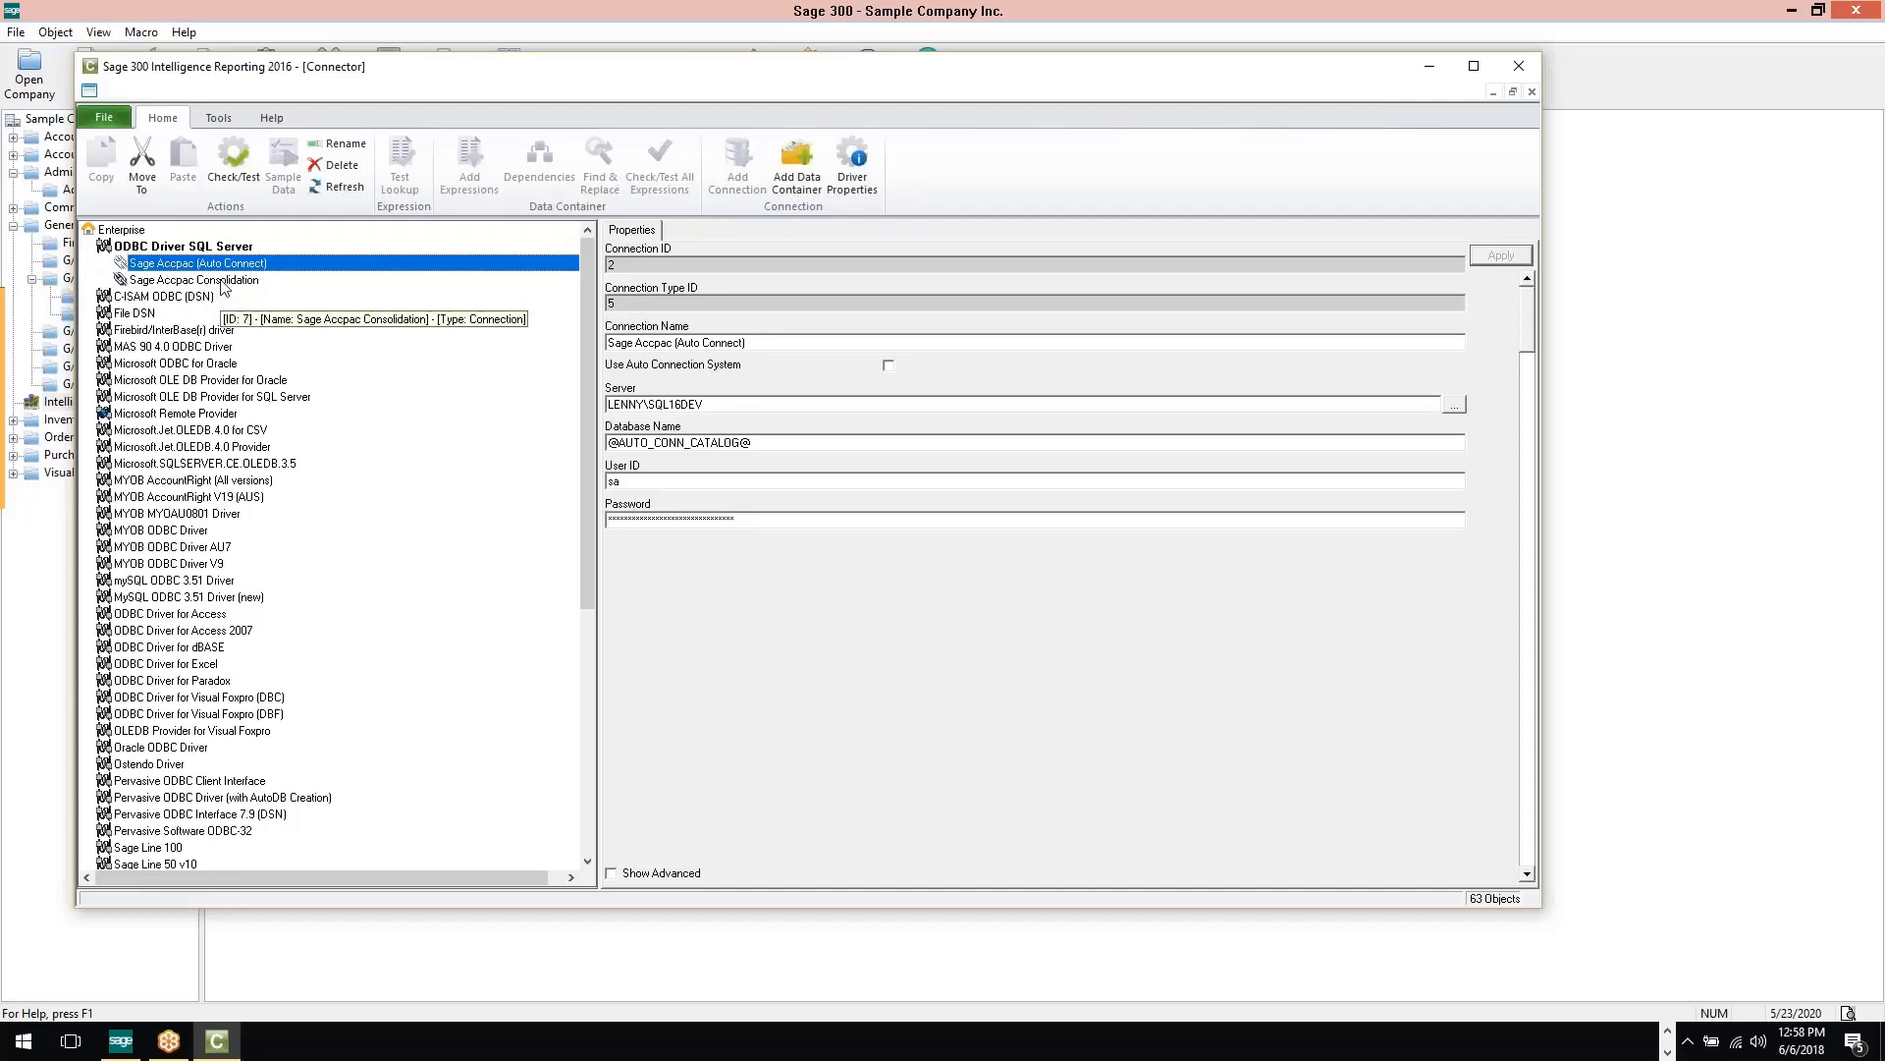
{"action": "double_click", "coordinate": [173, 265]}
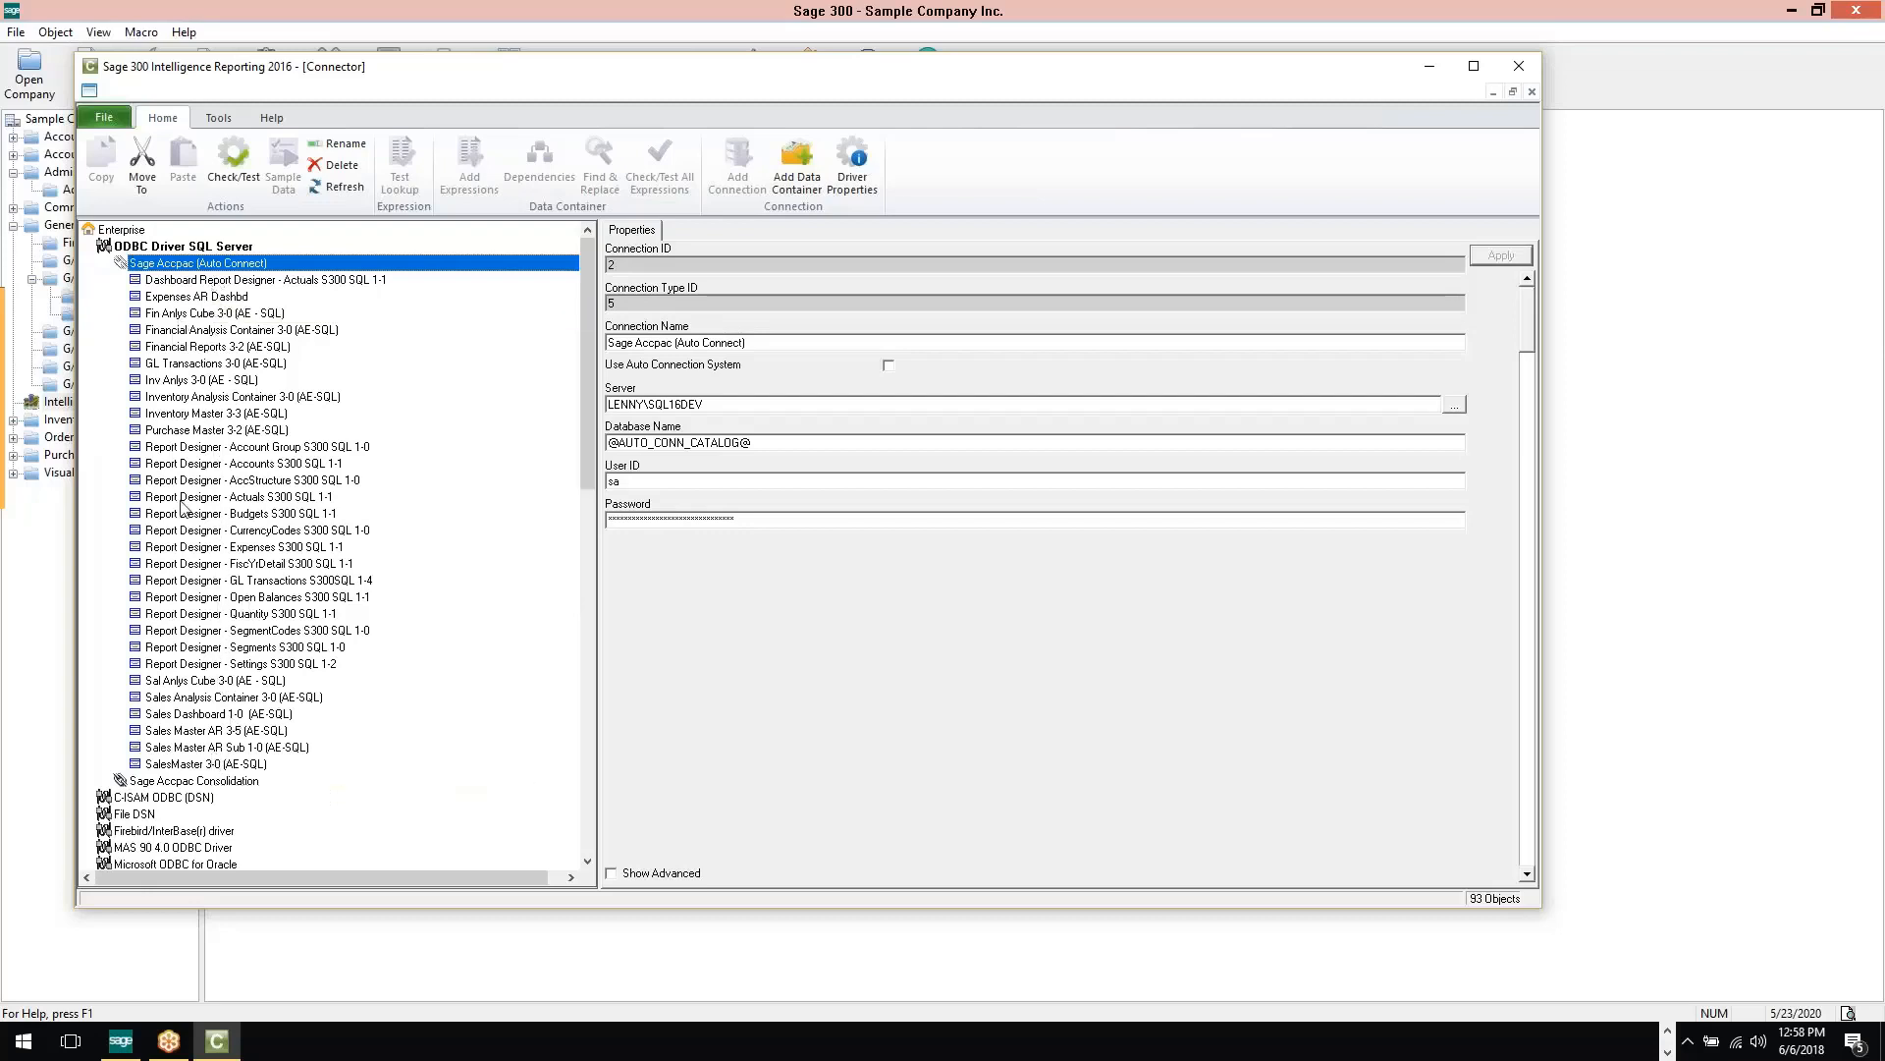
Expand the Sales Master AR 3-5 (AE-SQL) container and look through its list of data expressions
{"action": "double_click", "coordinate": [192, 731]}
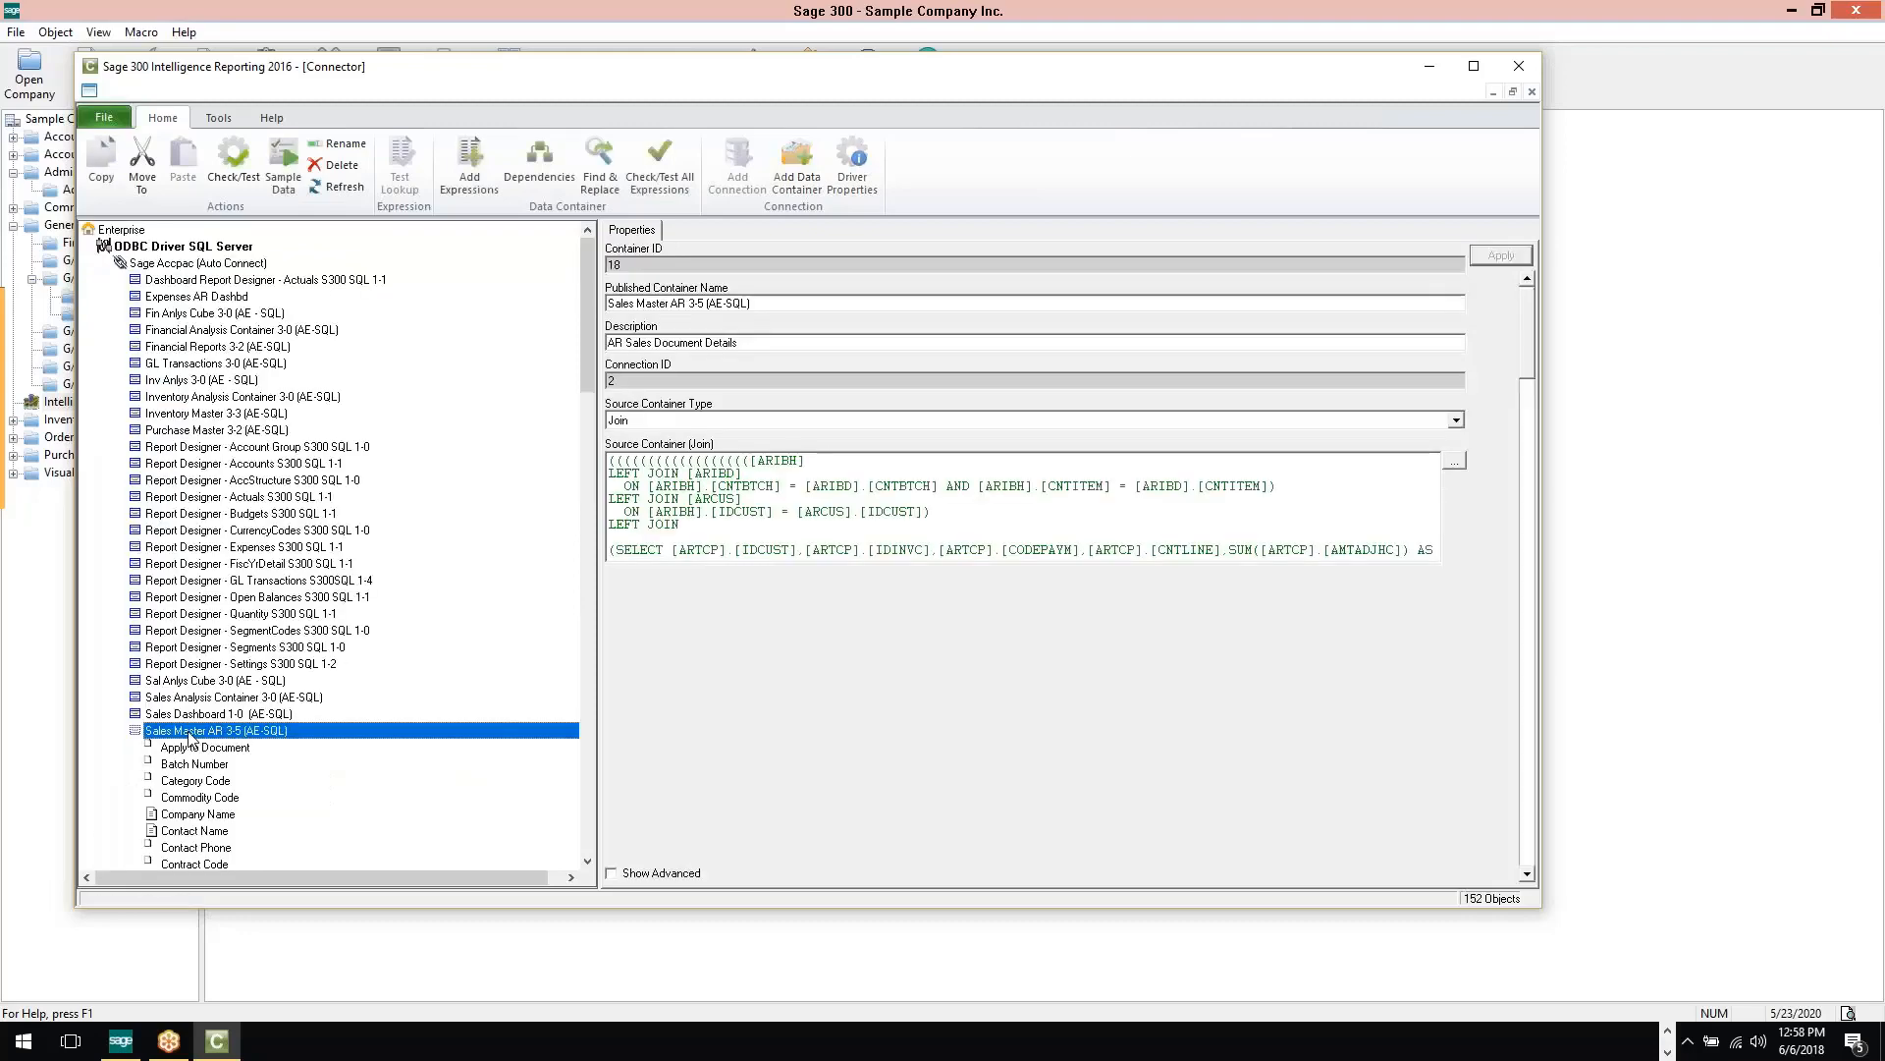
{"action": "scroll", "coordinate": [277, 724], "scroll_direction": "down", "scroll_amount": 9}
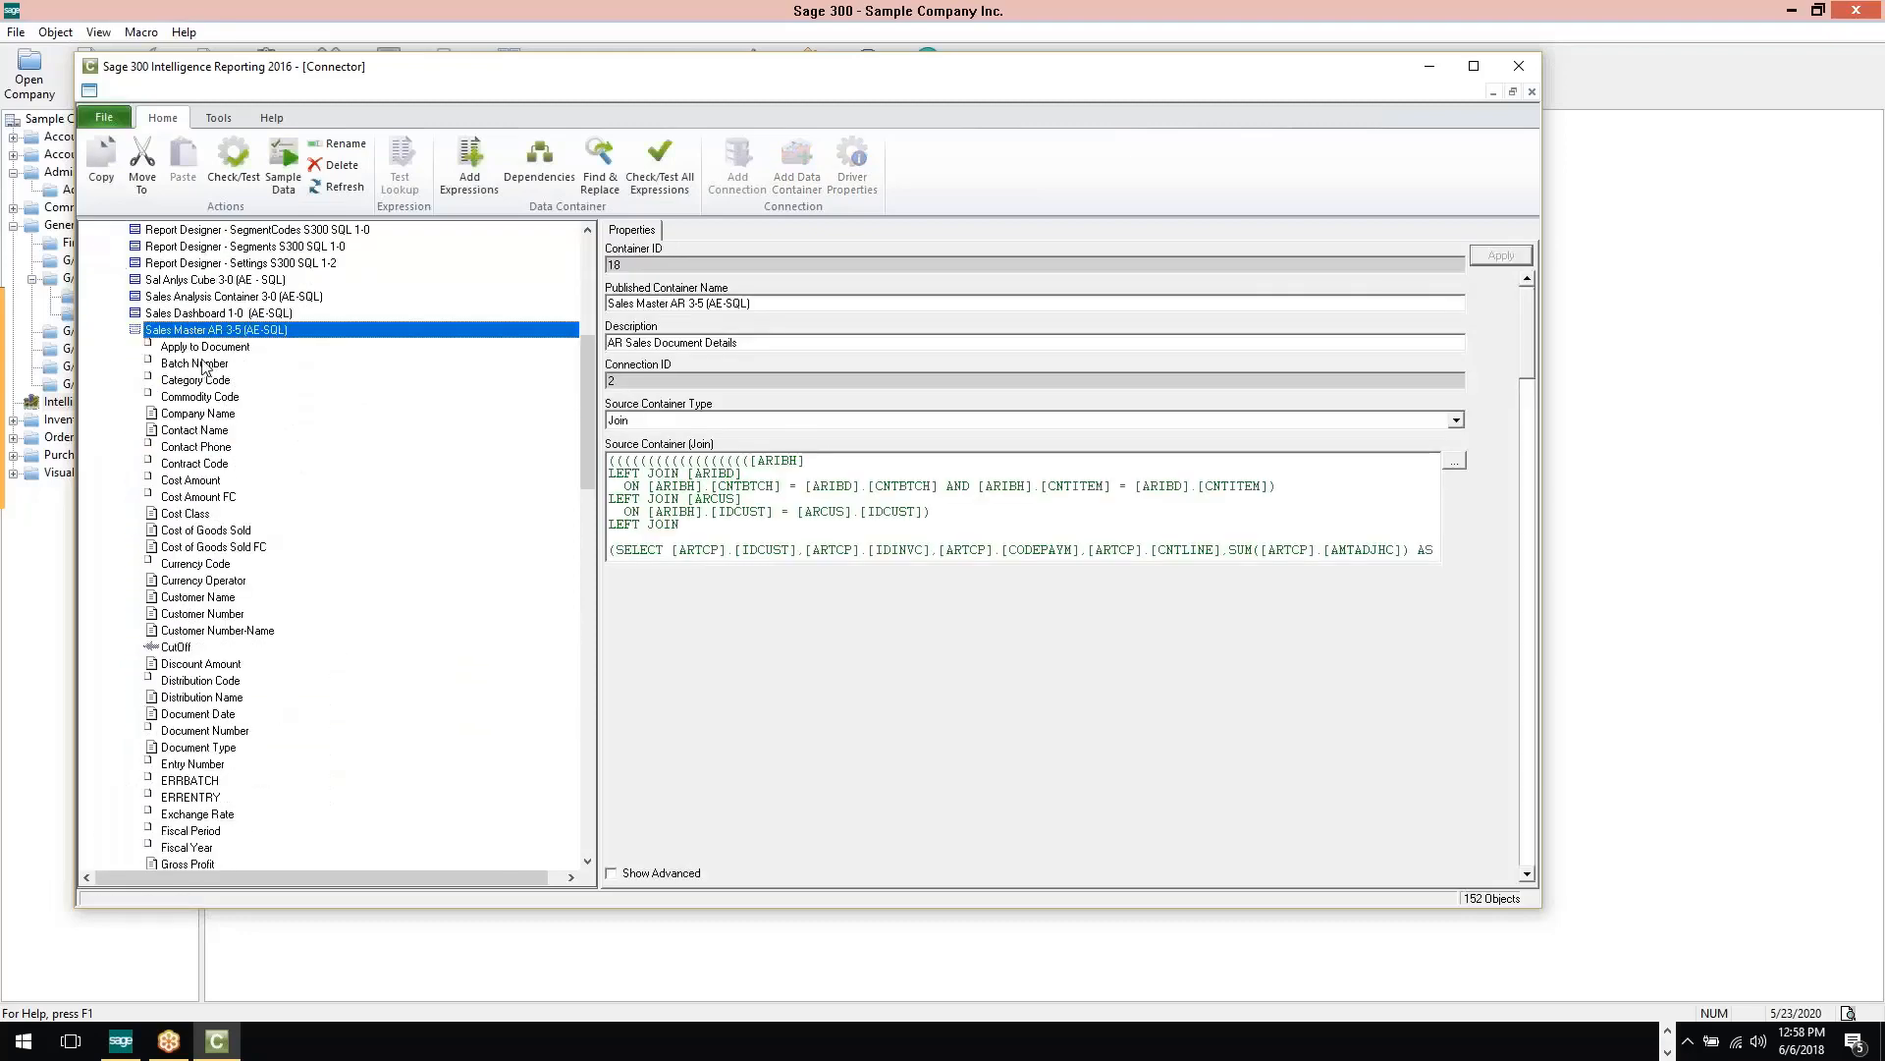
{"action": "scroll", "coordinate": [203, 518], "scroll_direction": "down", "scroll_amount": 11}
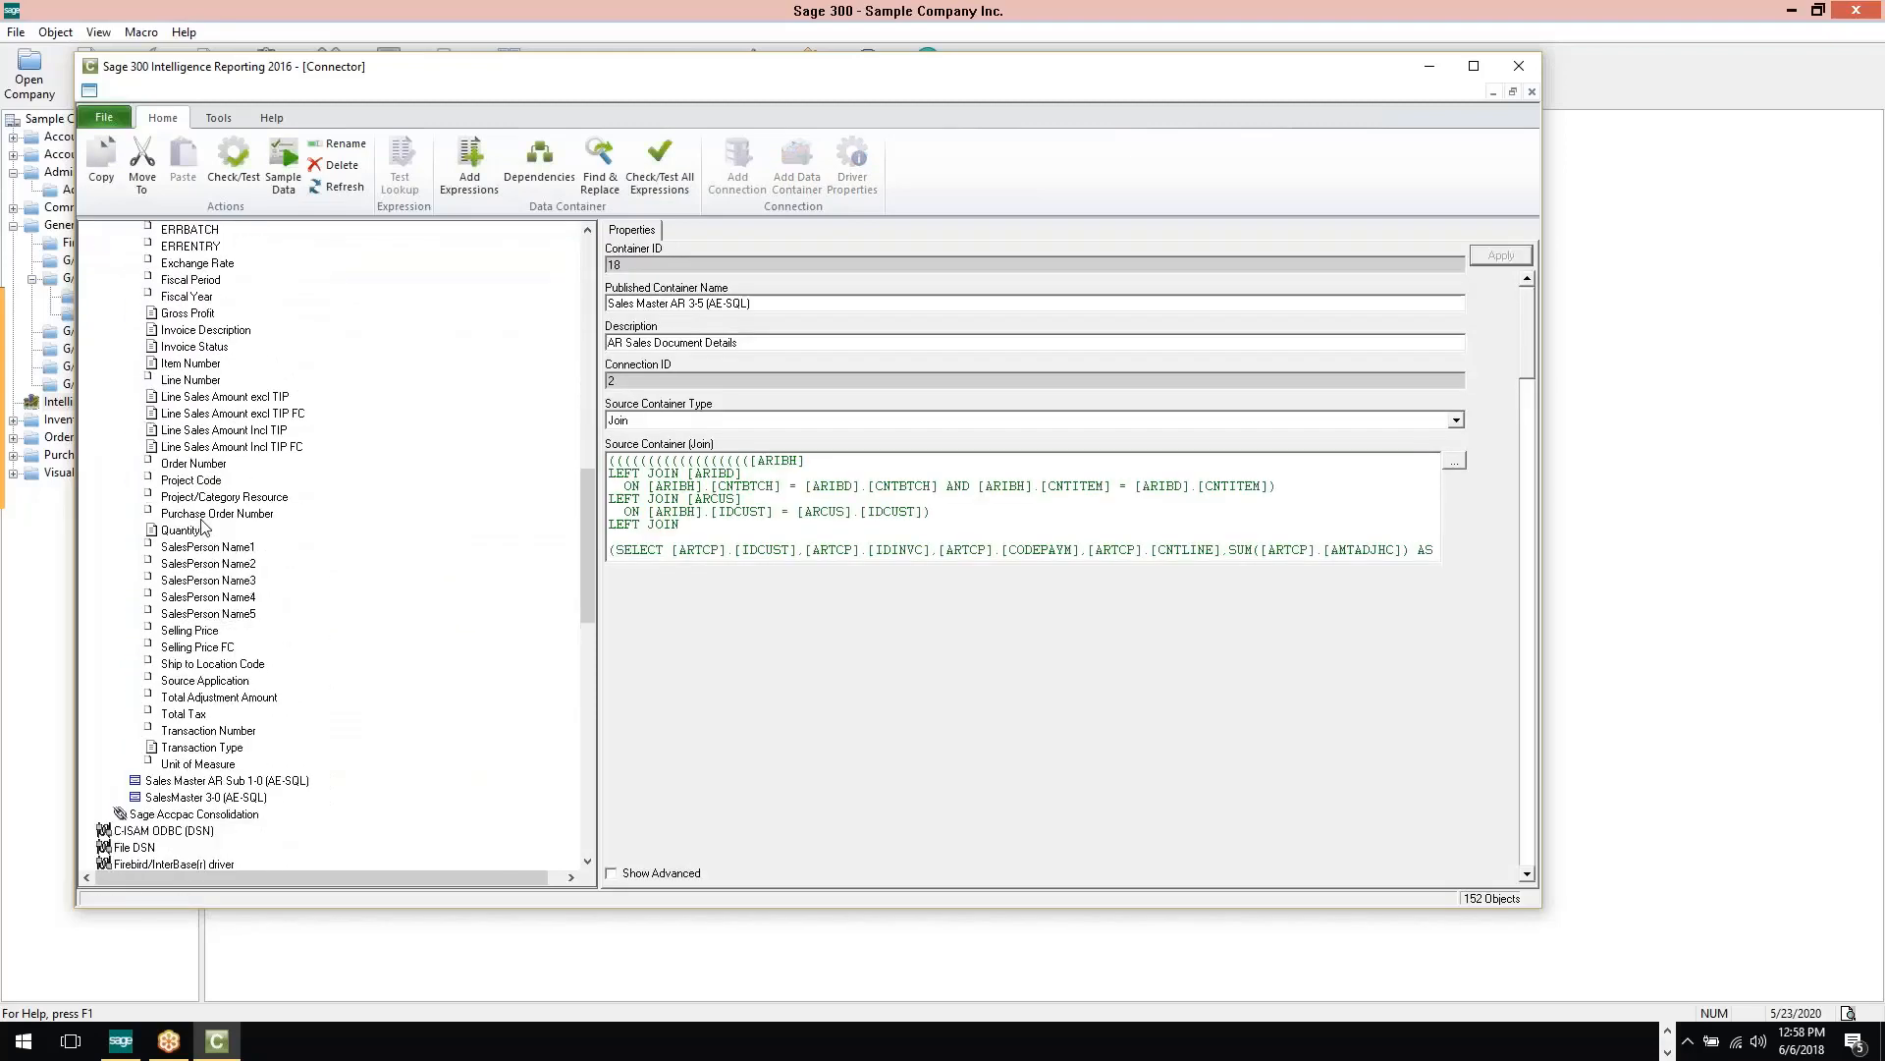
{"action": "scroll", "coordinate": [203, 530], "scroll_direction": "up", "scroll_amount": 9}
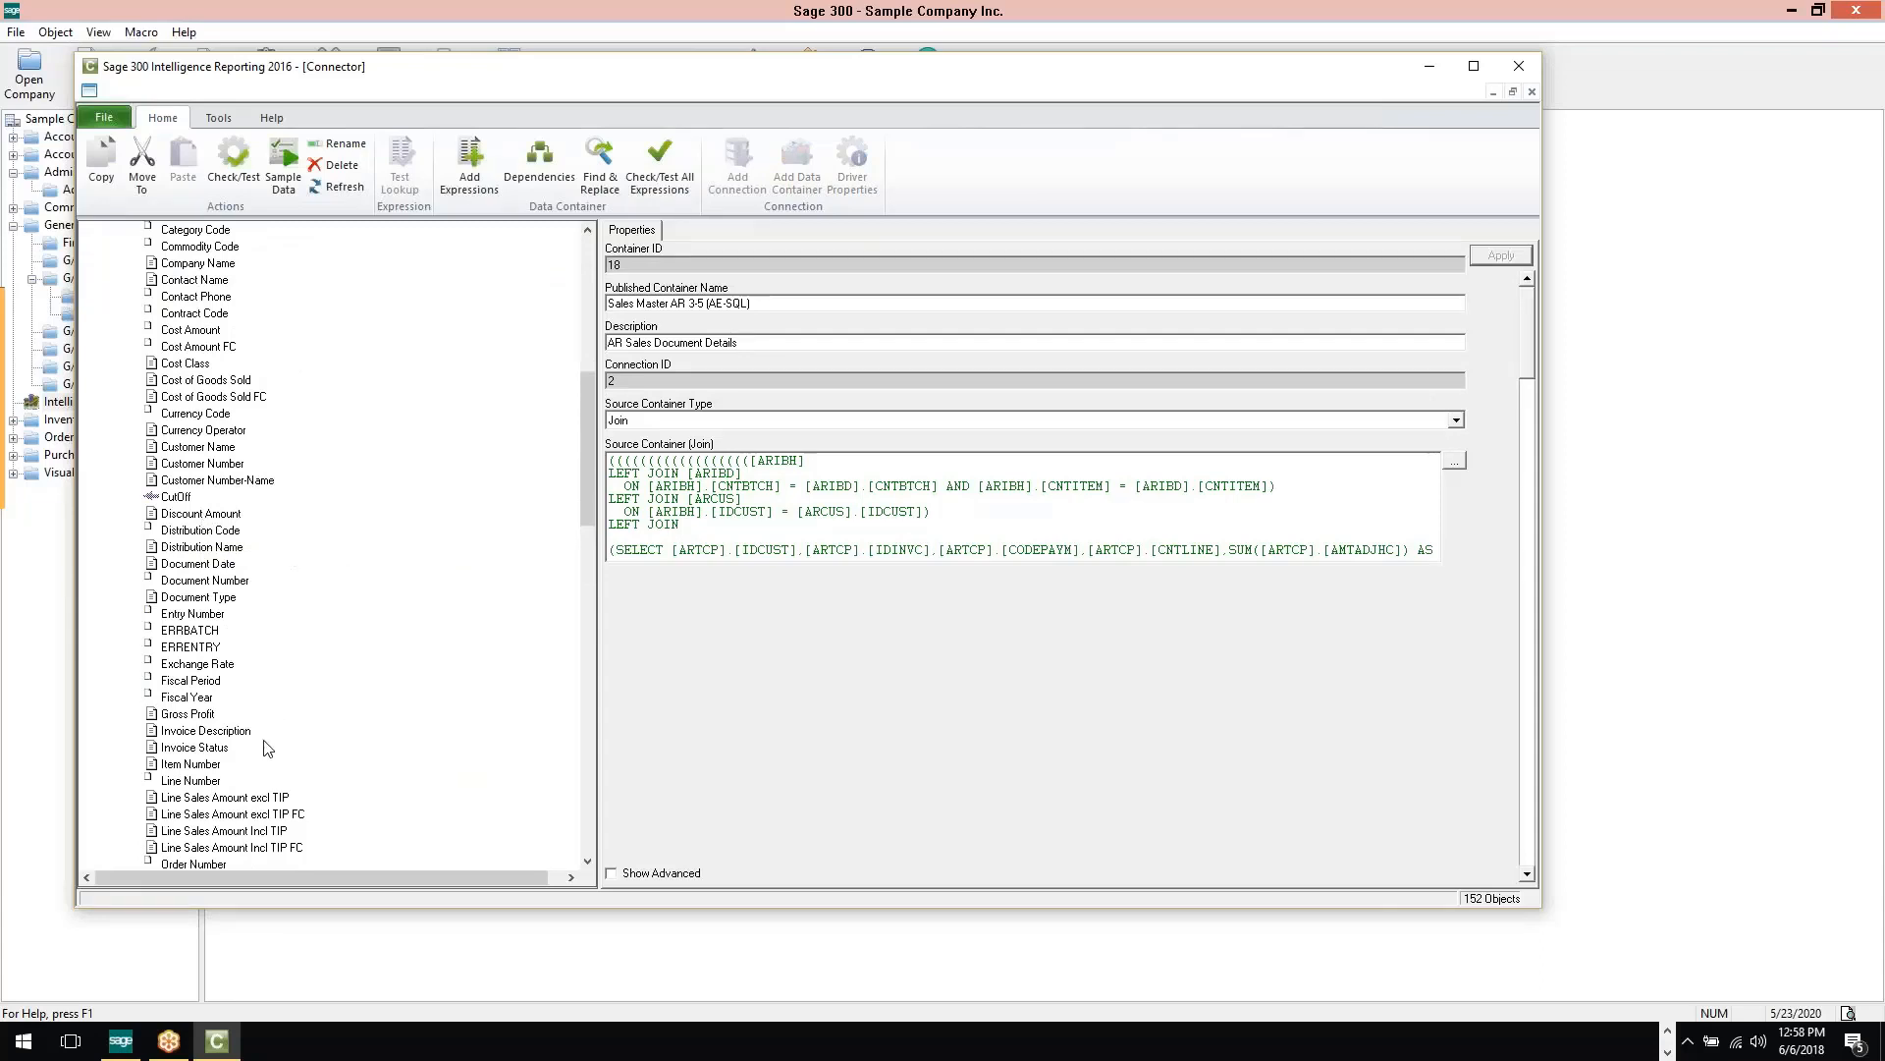
{"action": "scroll", "coordinate": [224, 715], "scroll_direction": "down", "scroll_amount": 8}
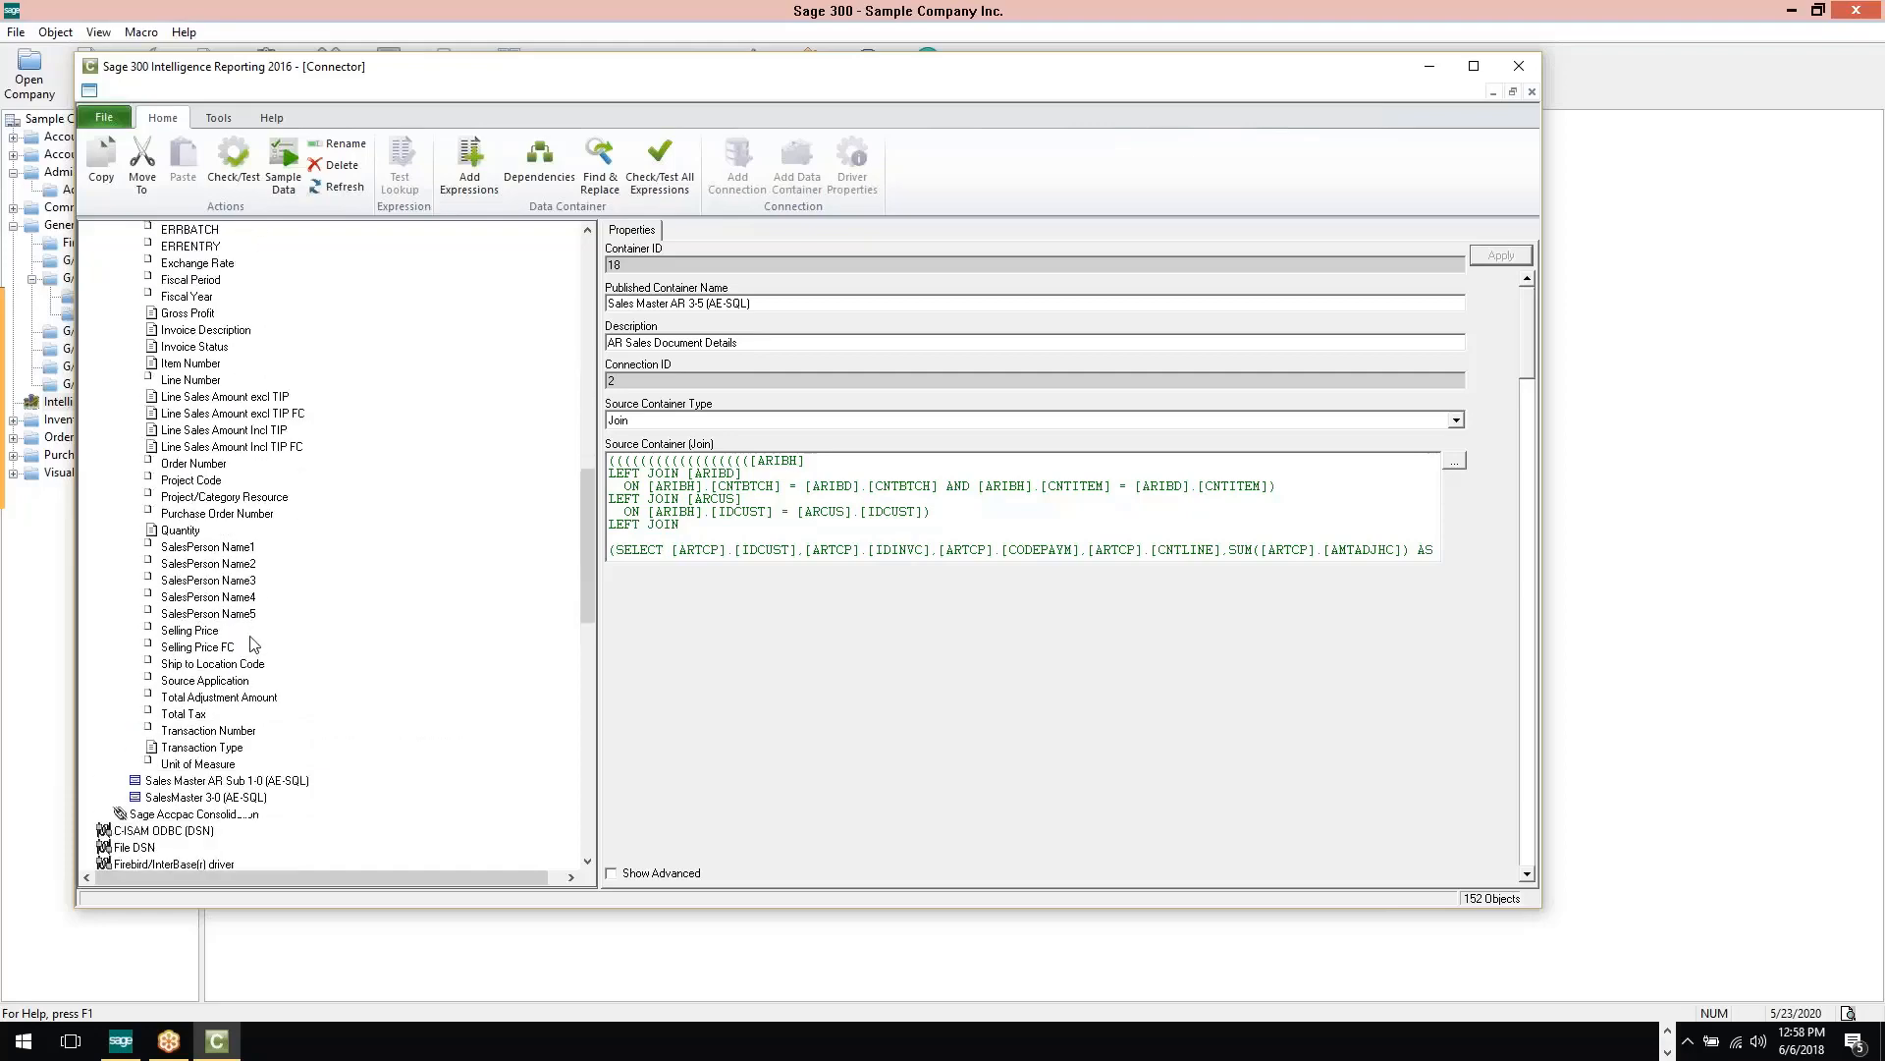
{"action": "scroll", "coordinate": [253, 589], "scroll_direction": "up", "scroll_amount": 12}
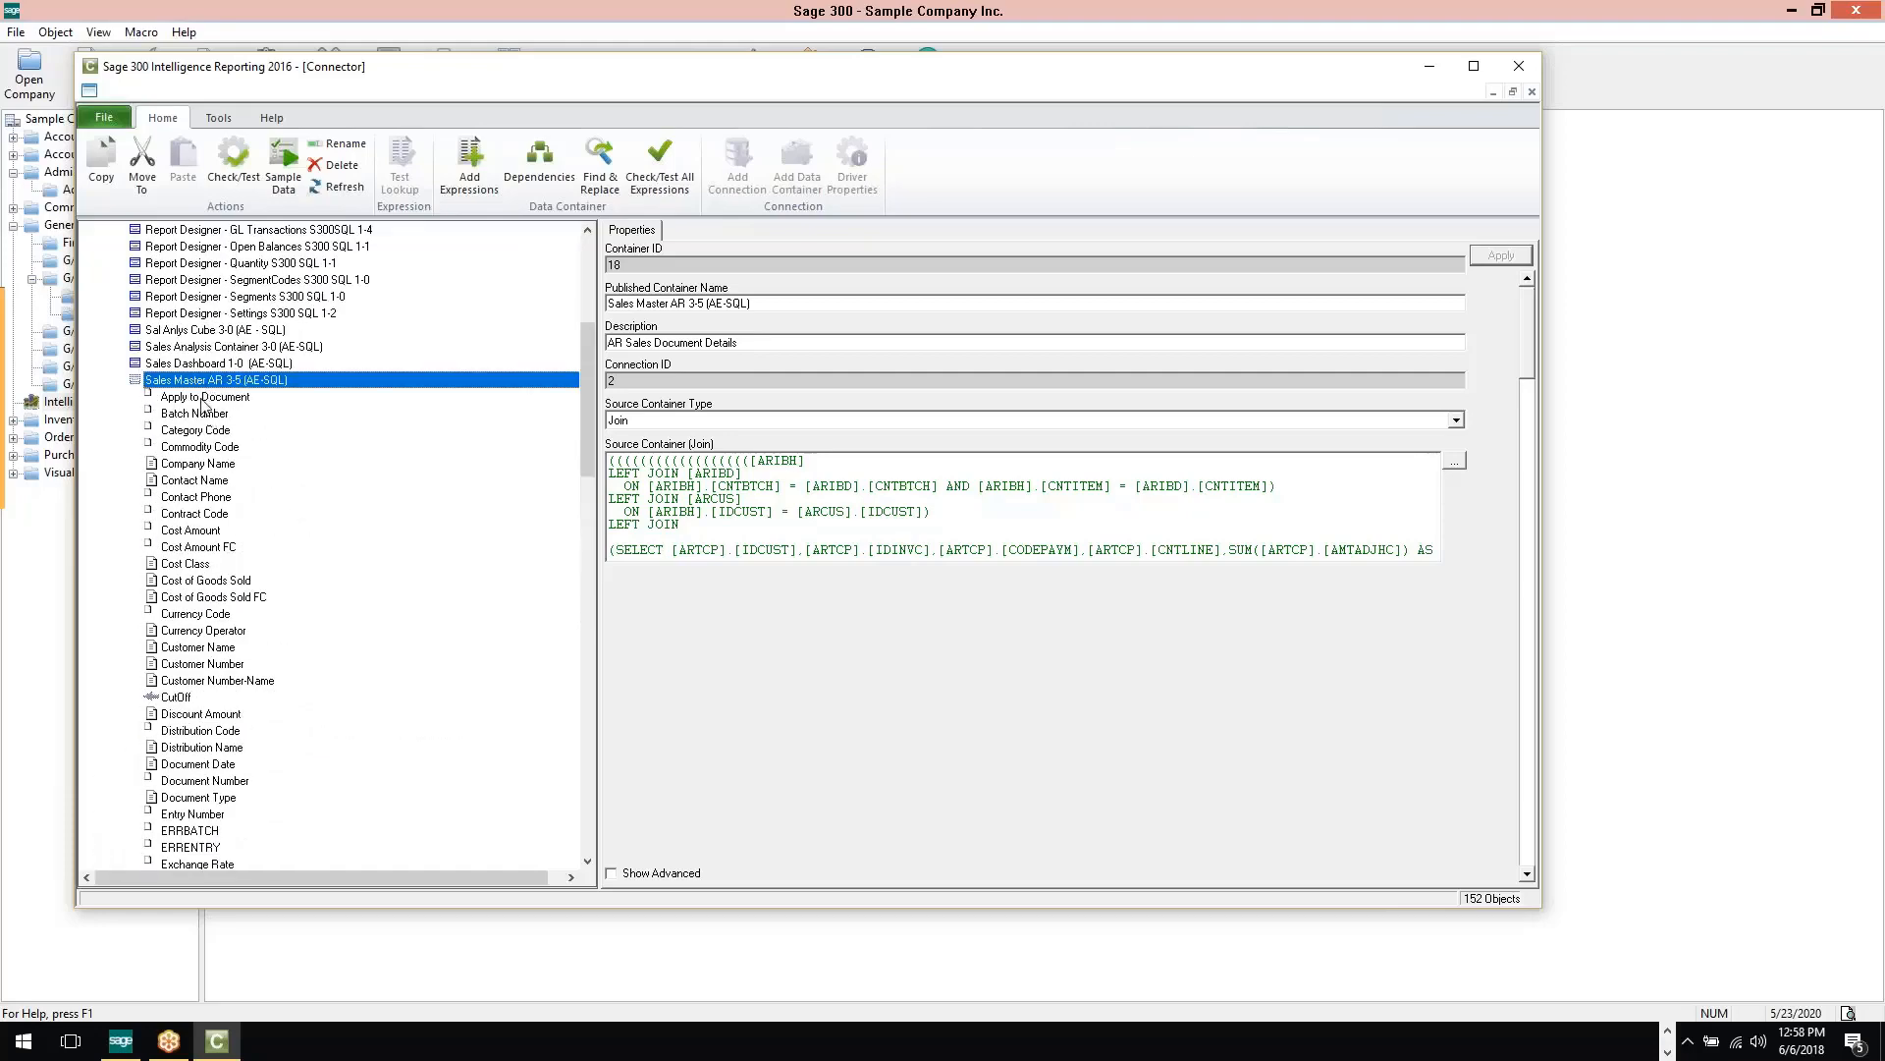
{"action": "scroll", "coordinate": [216, 664], "scroll_direction": "down", "scroll_amount": 1}
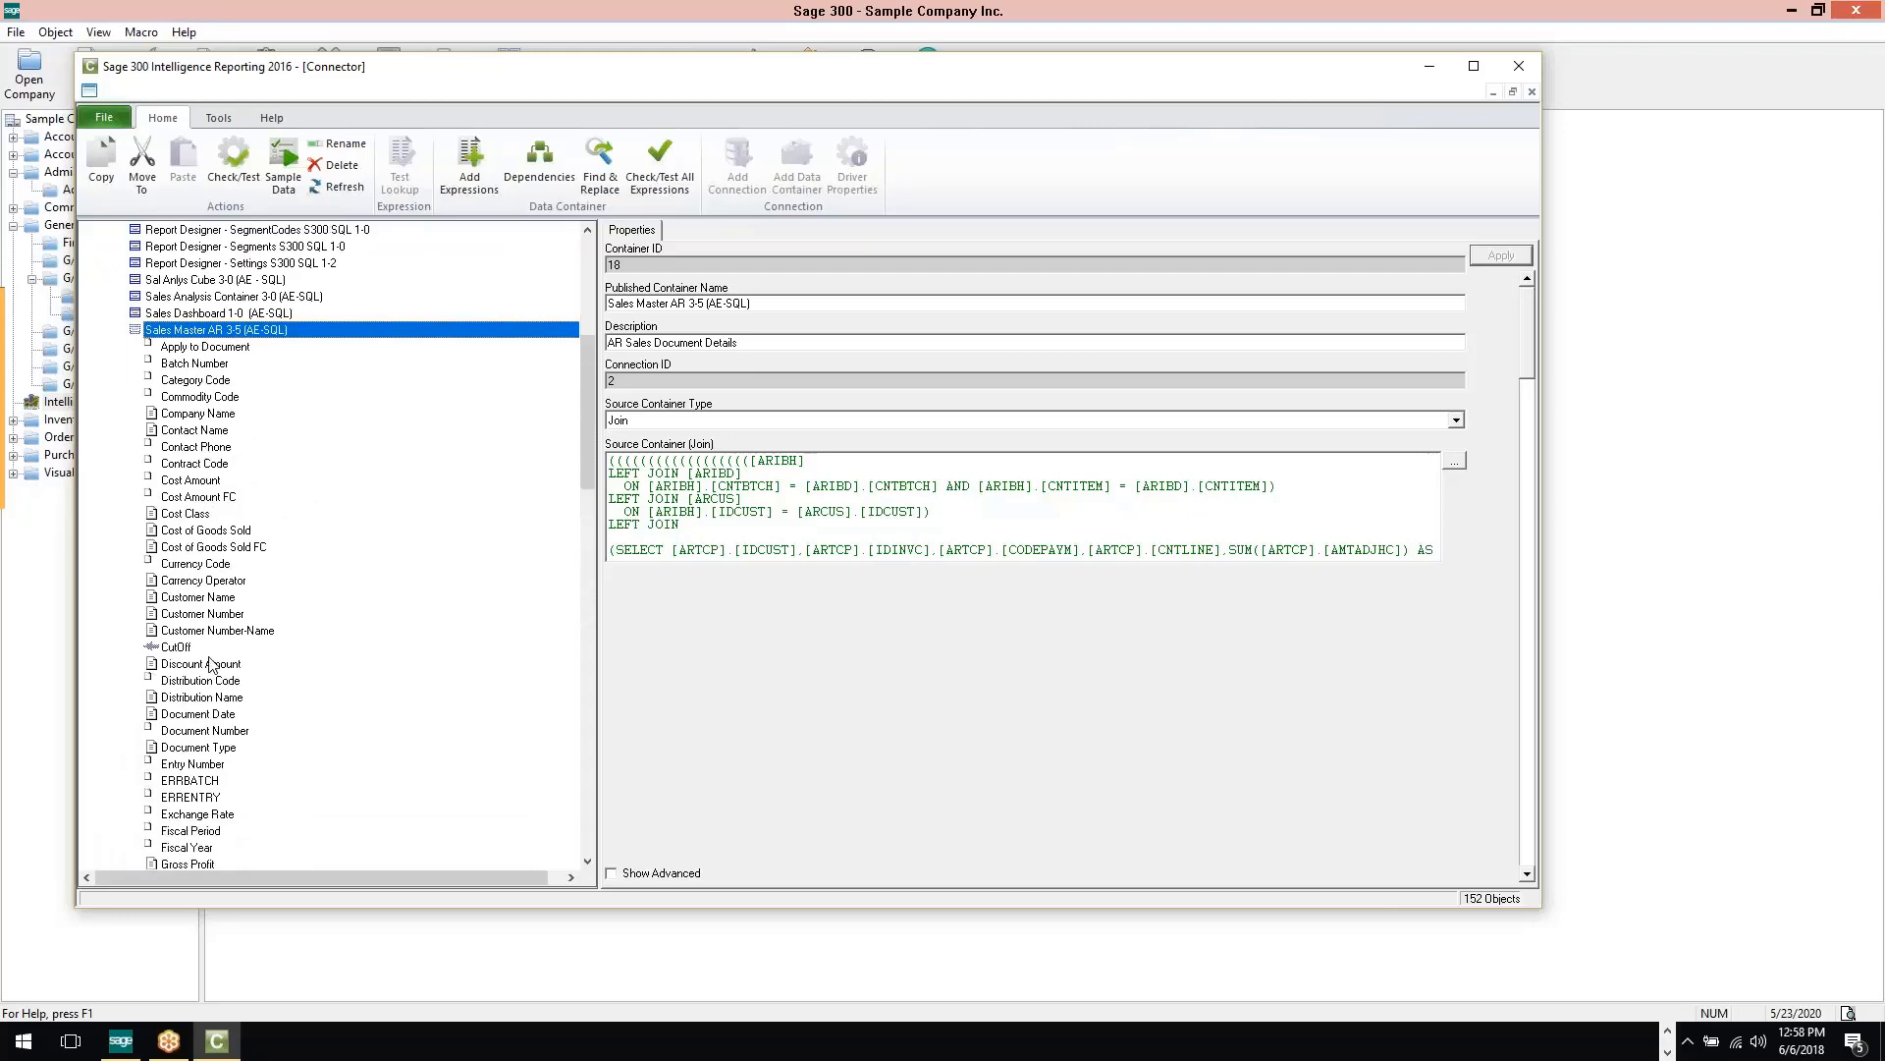
Examine the properties of the Customer Name and Line Sales Amount excl TIP expressions in the Sales Master AR container
{"action": "left_click", "coordinate": [216, 599]}
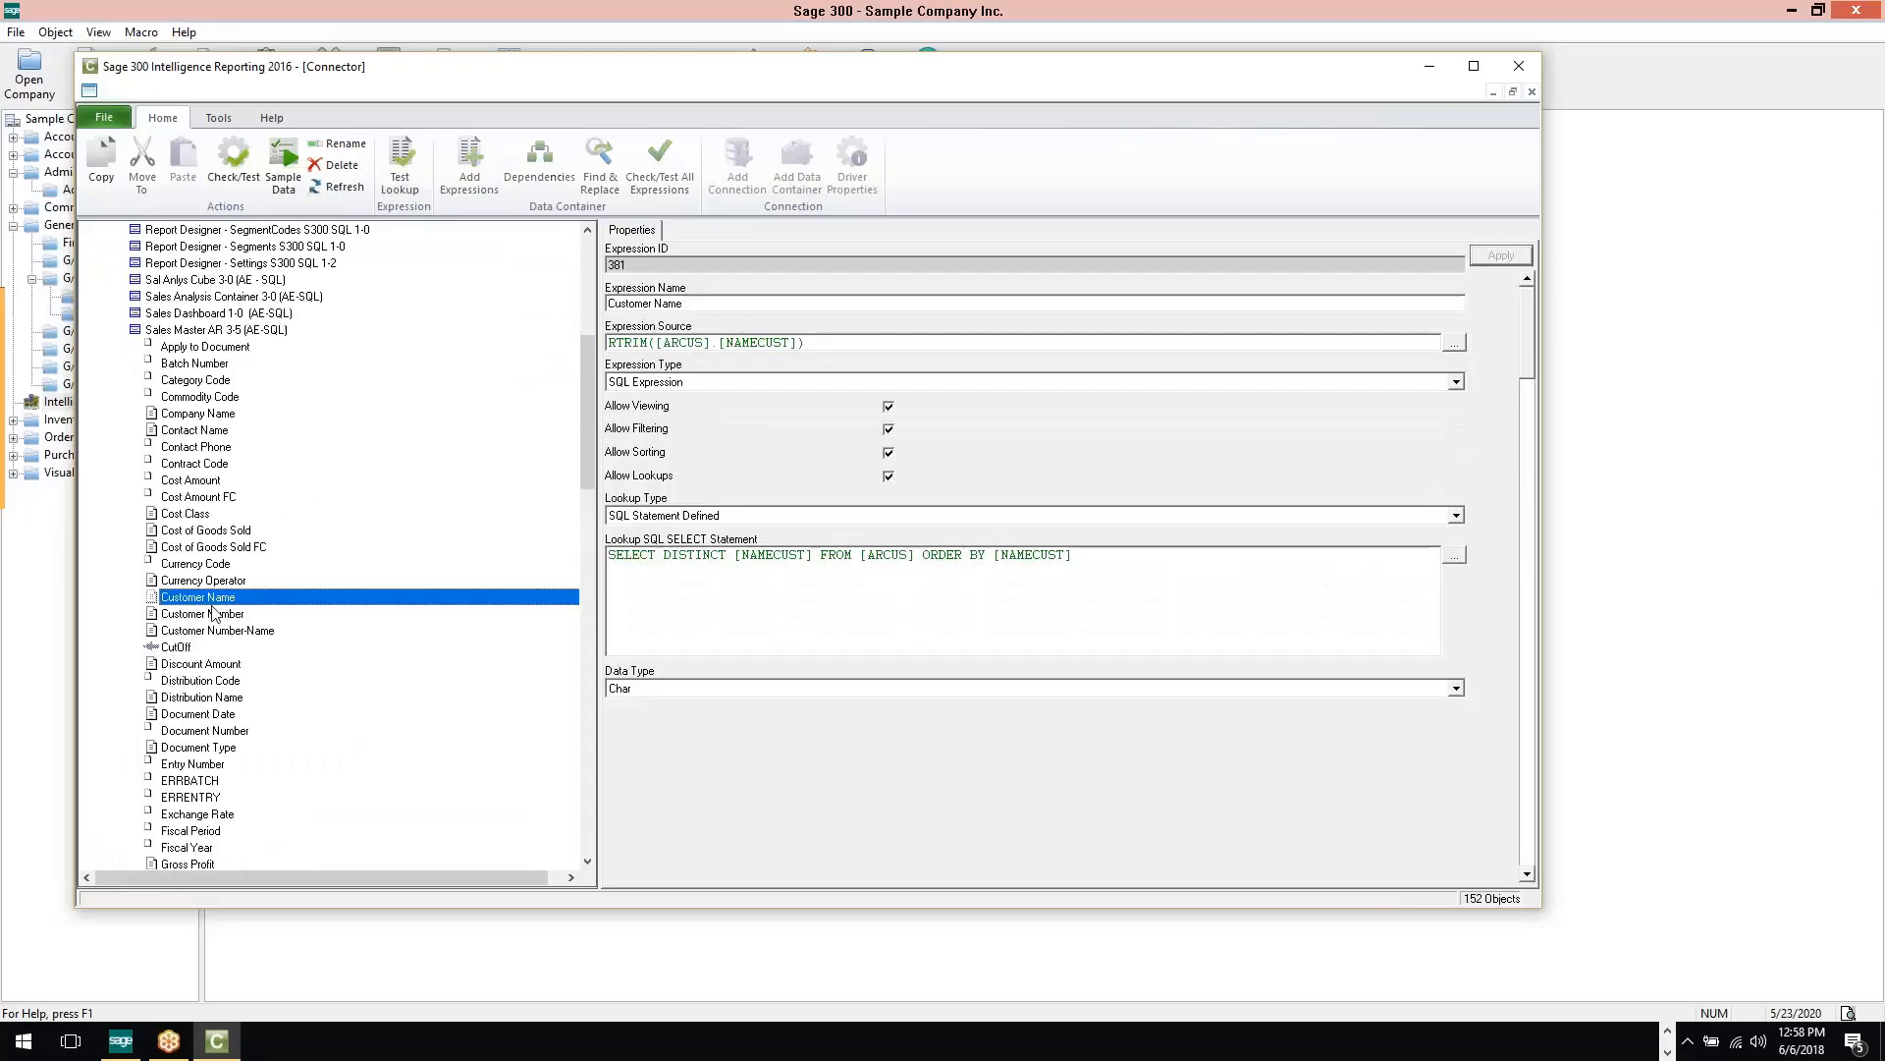
{"action": "scroll", "coordinate": [197, 688], "scroll_direction": "down", "scroll_amount": 5}
{"action": "left_click", "coordinate": [193, 698]}
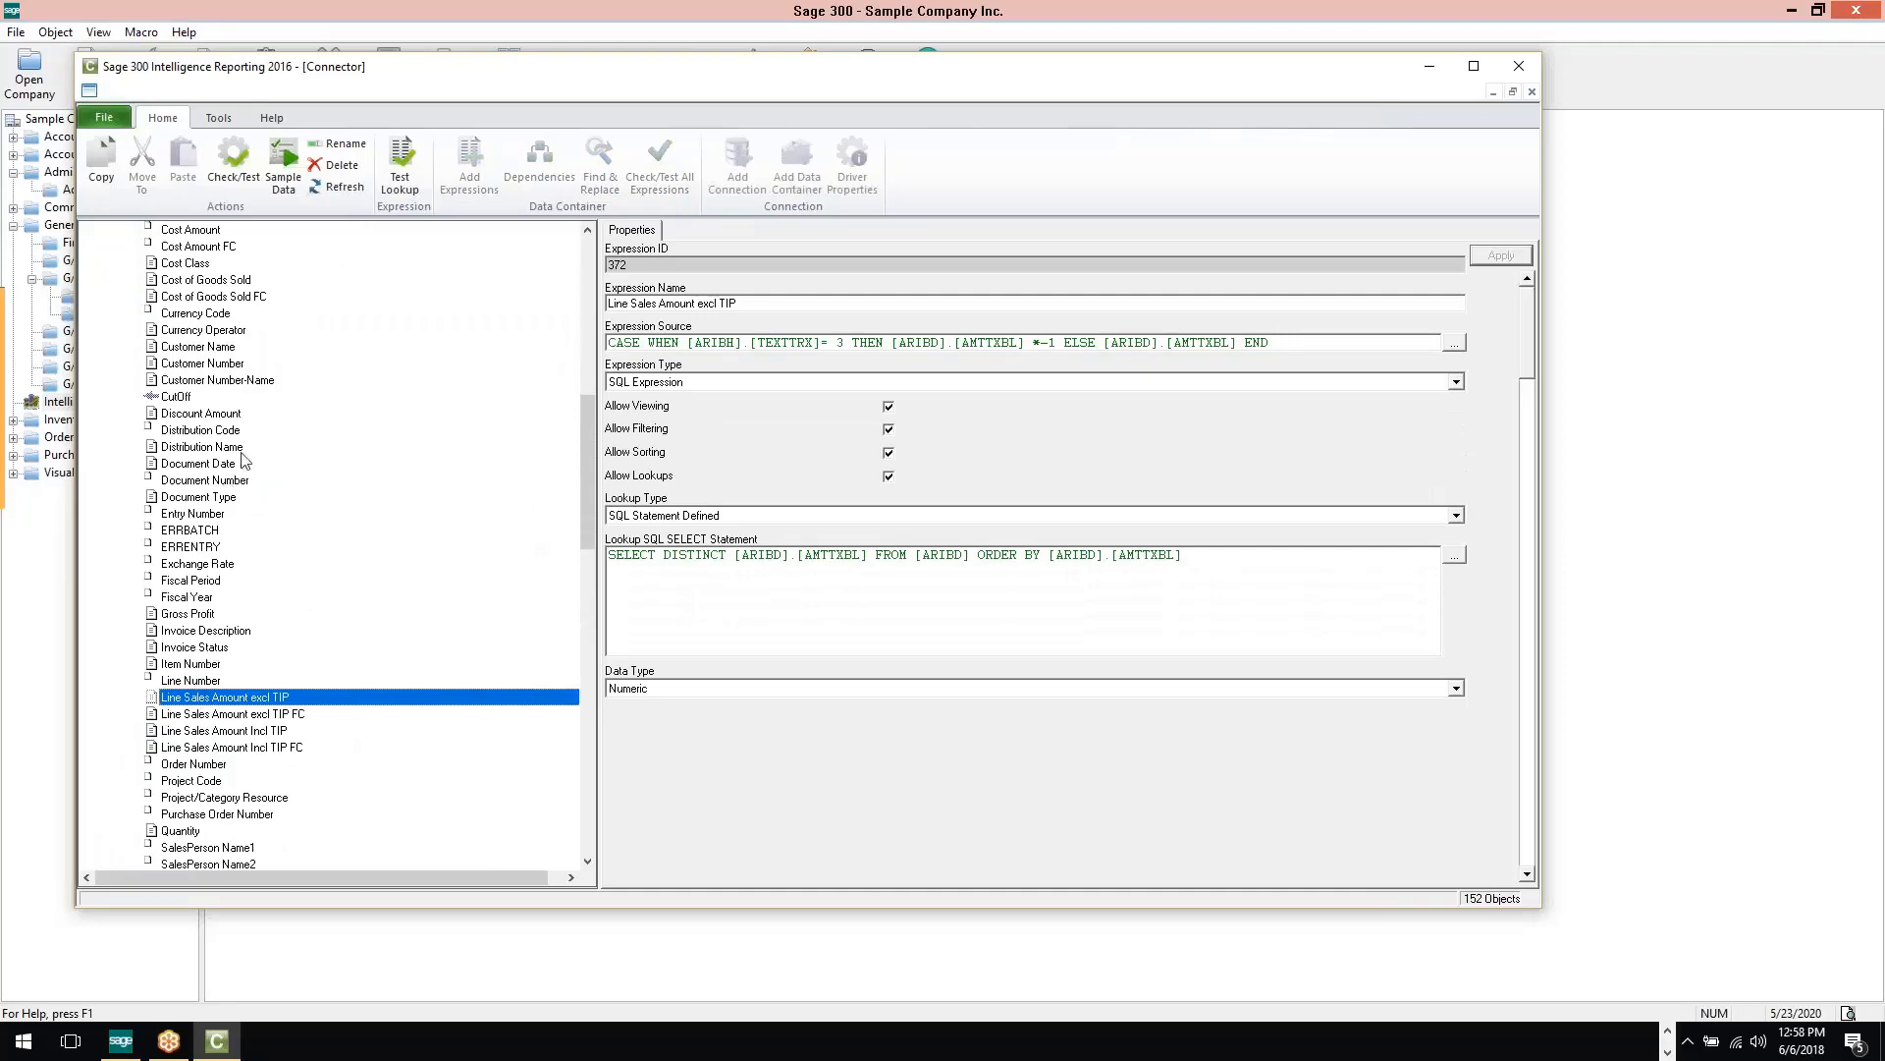
{"action": "scroll", "coordinate": [252, 705], "scroll_direction": "down", "scroll_amount": 3}
{"action": "scroll", "coordinate": [247, 566], "scroll_direction": "up", "scroll_amount": 13}
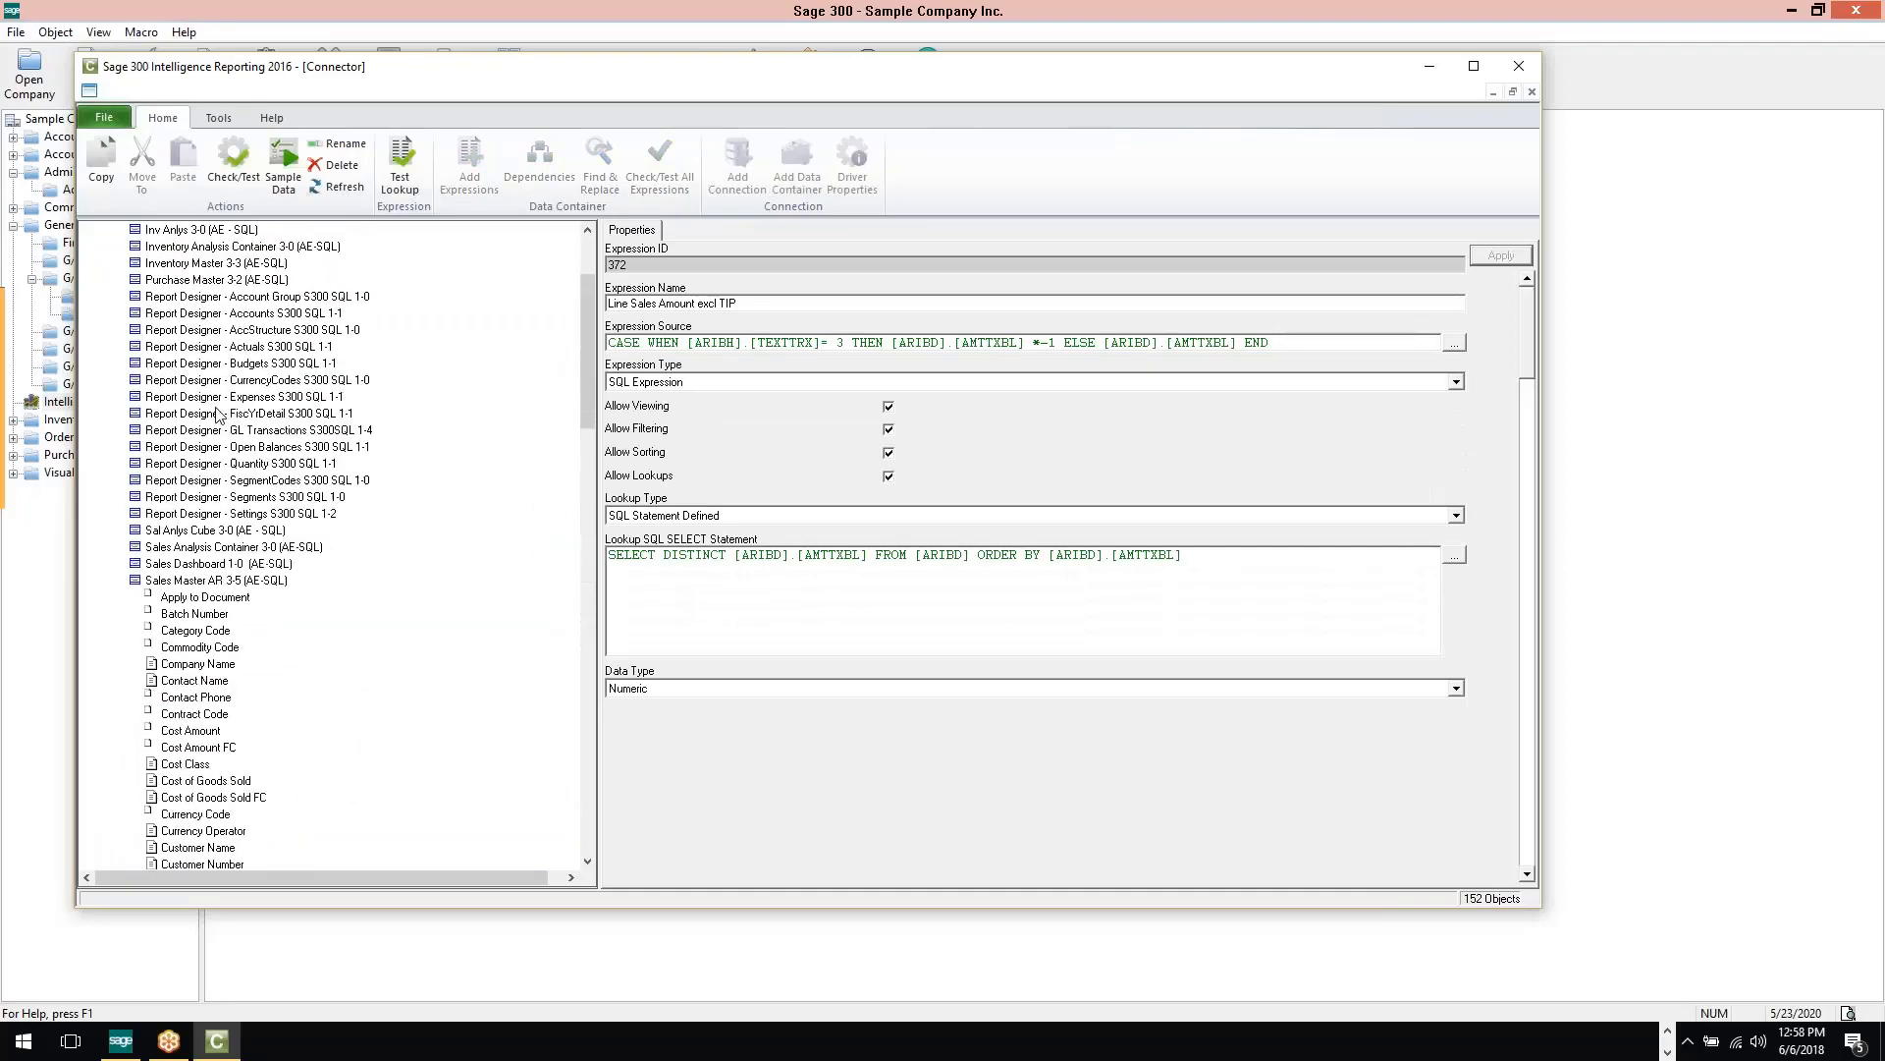
Open the Sales Master AR 3-5 container's source join SQL, read through it and cancel the editor
{"action": "left_click", "coordinate": [180, 635]}
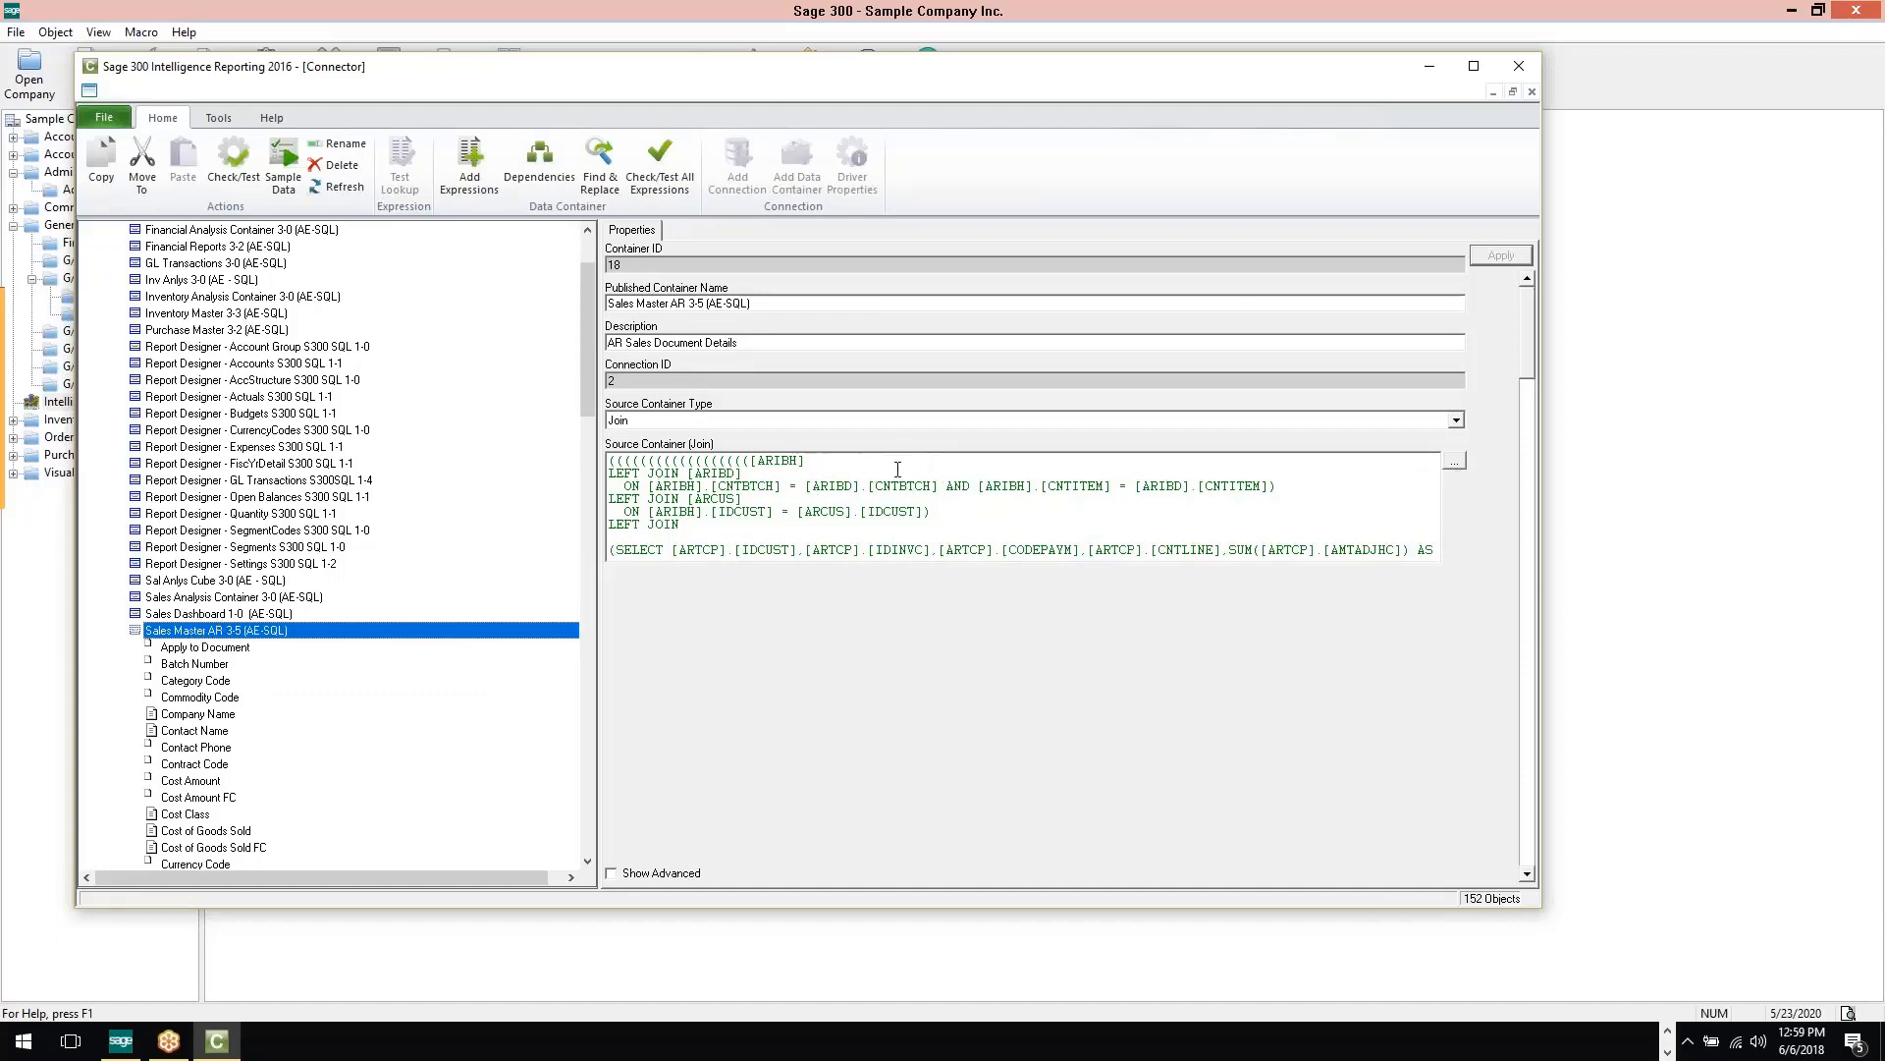
{"action": "left_click", "coordinate": [1456, 460]}
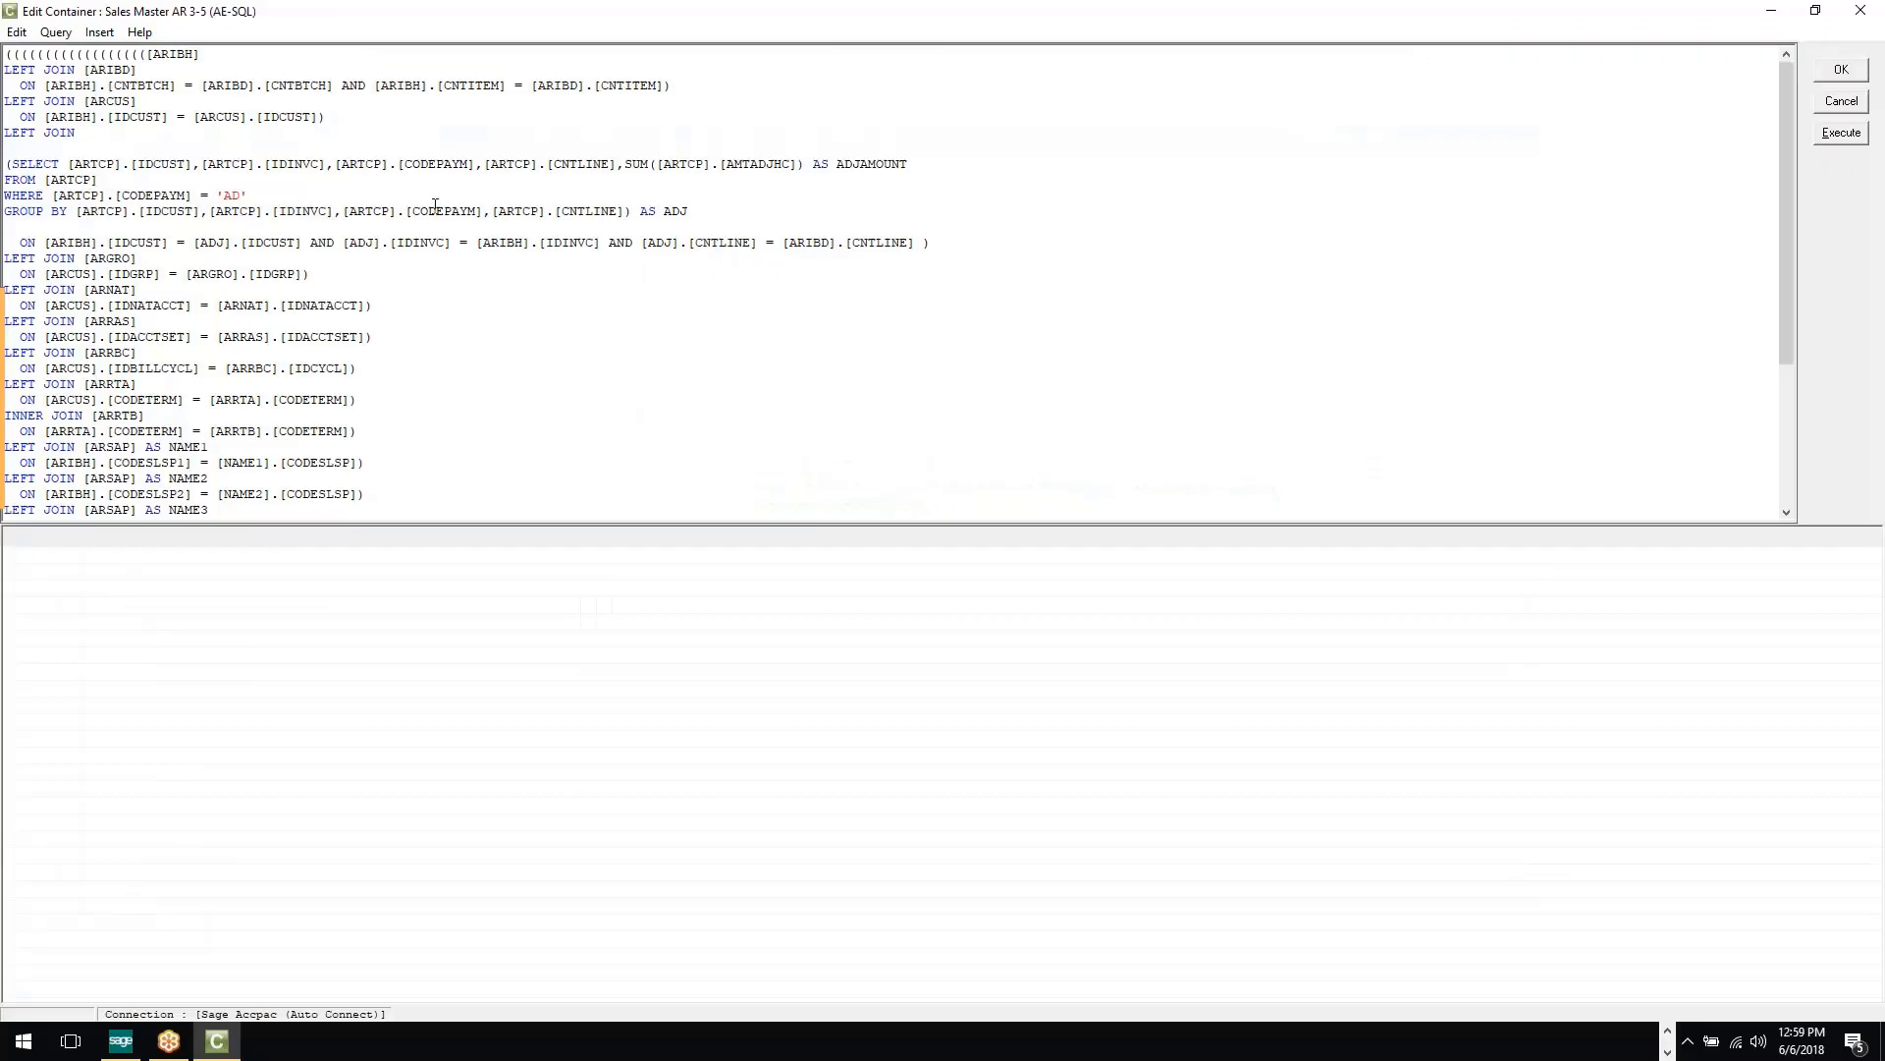
{"action": "scroll", "coordinate": [435, 416], "scroll_direction": "down", "scroll_amount": 5}
{"action": "scroll", "coordinate": [435, 414], "scroll_direction": "up", "scroll_amount": 5}
{"action": "left_click", "coordinate": [1841, 101]}
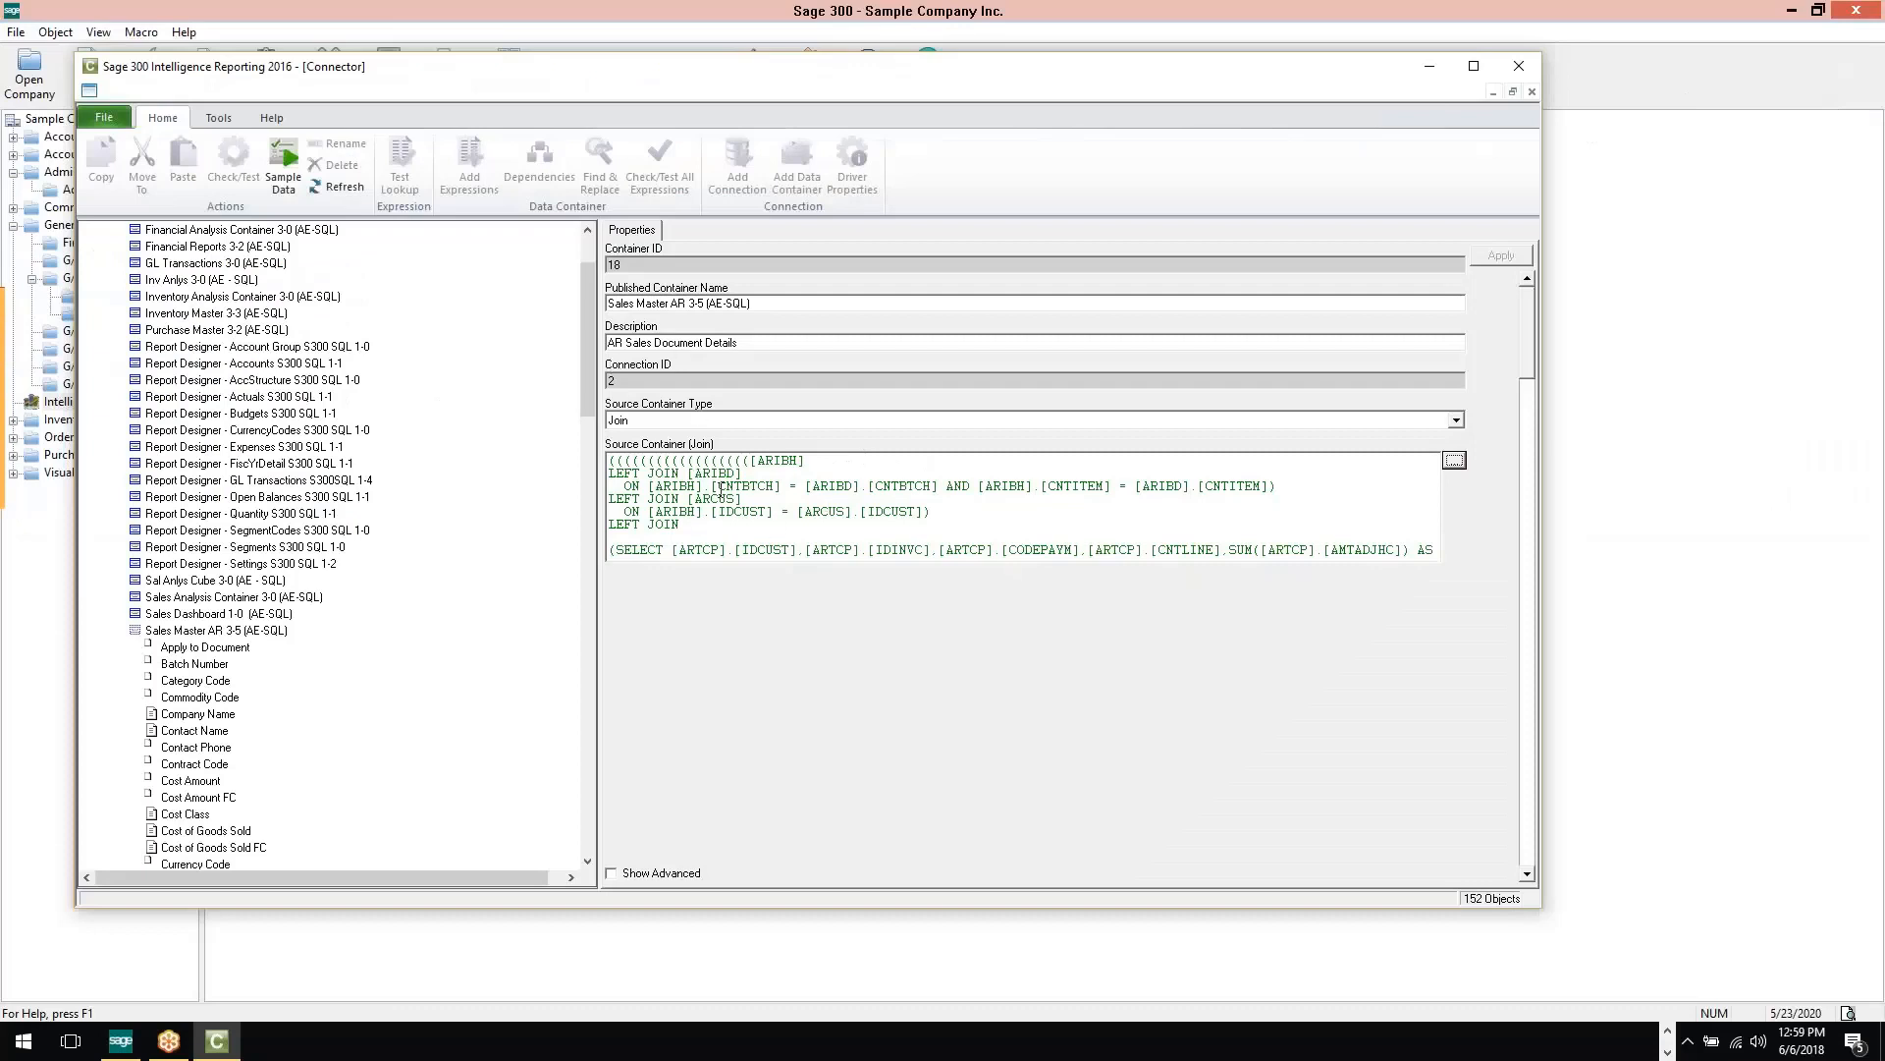
Review the Source Container Type options for Sales Master AR 3-5, keeping Join selected
{"action": "scroll", "coordinate": [380, 393], "scroll_direction": "up", "scroll_amount": 2}
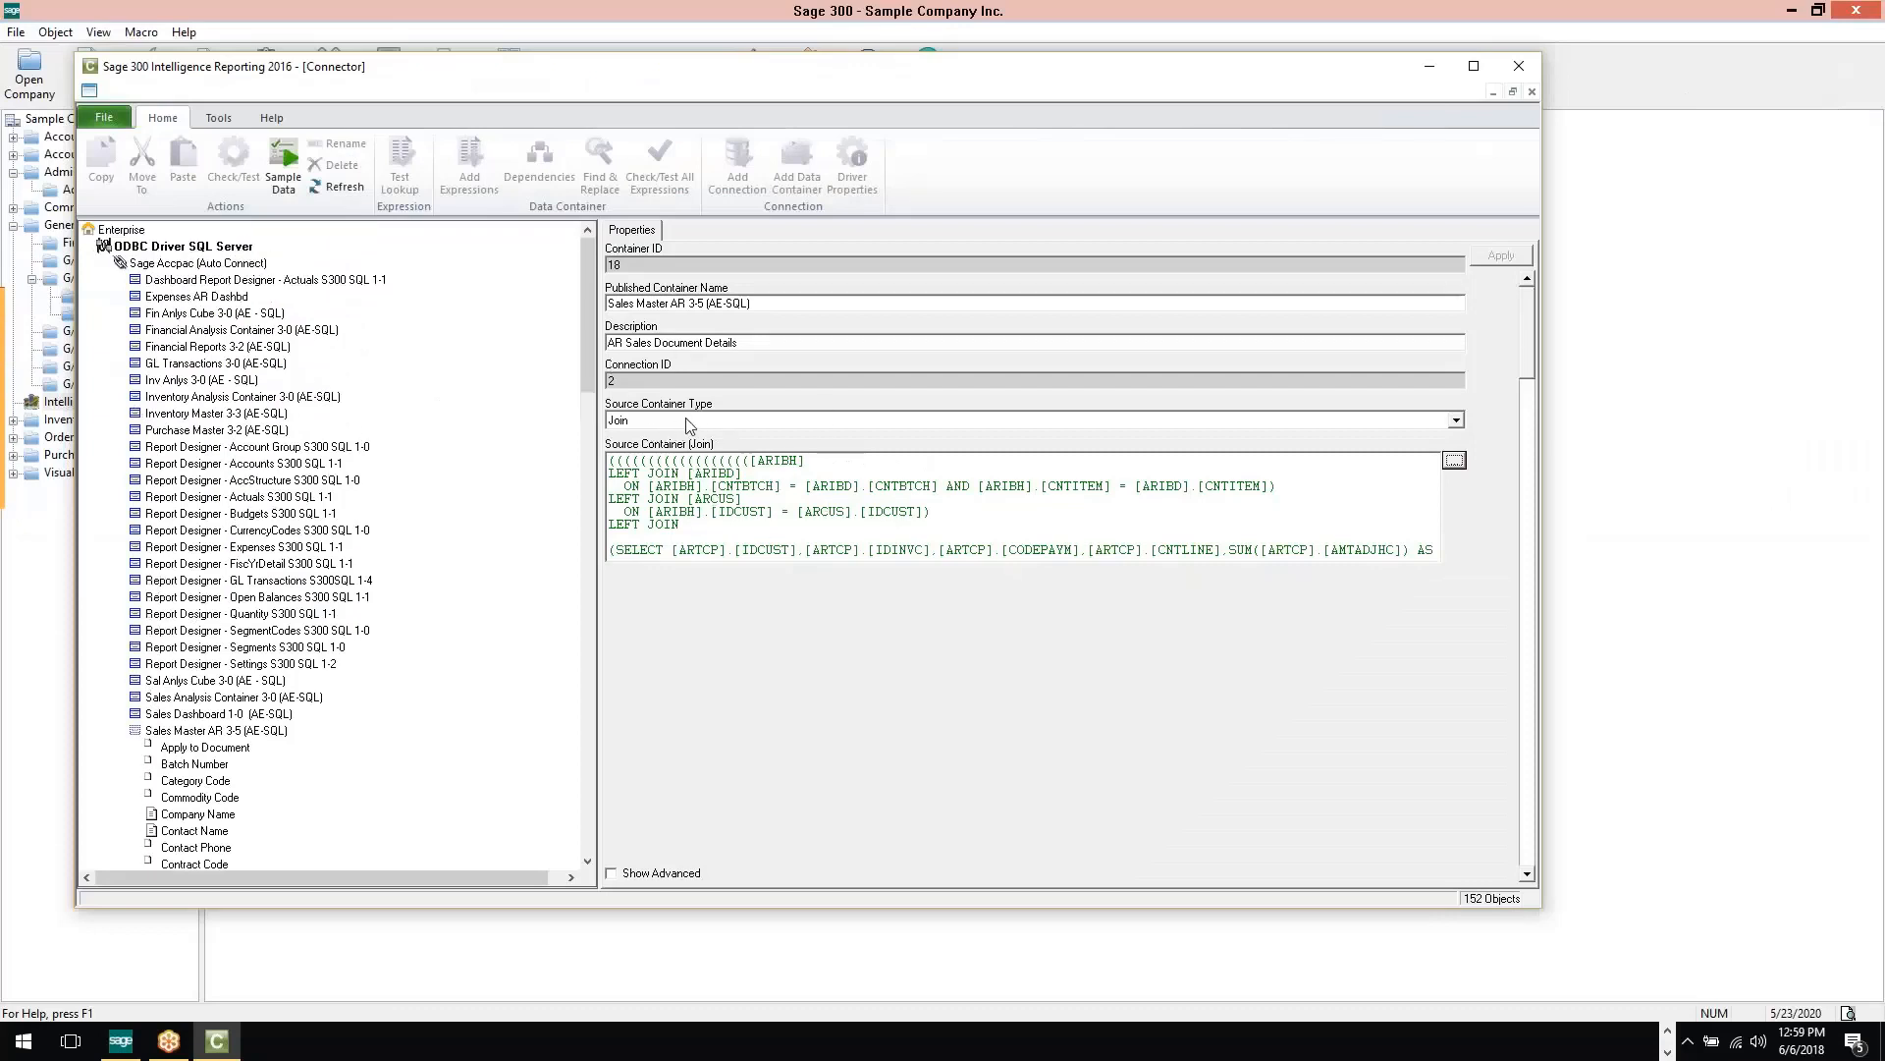
{"action": "left_click", "coordinate": [1456, 420]}
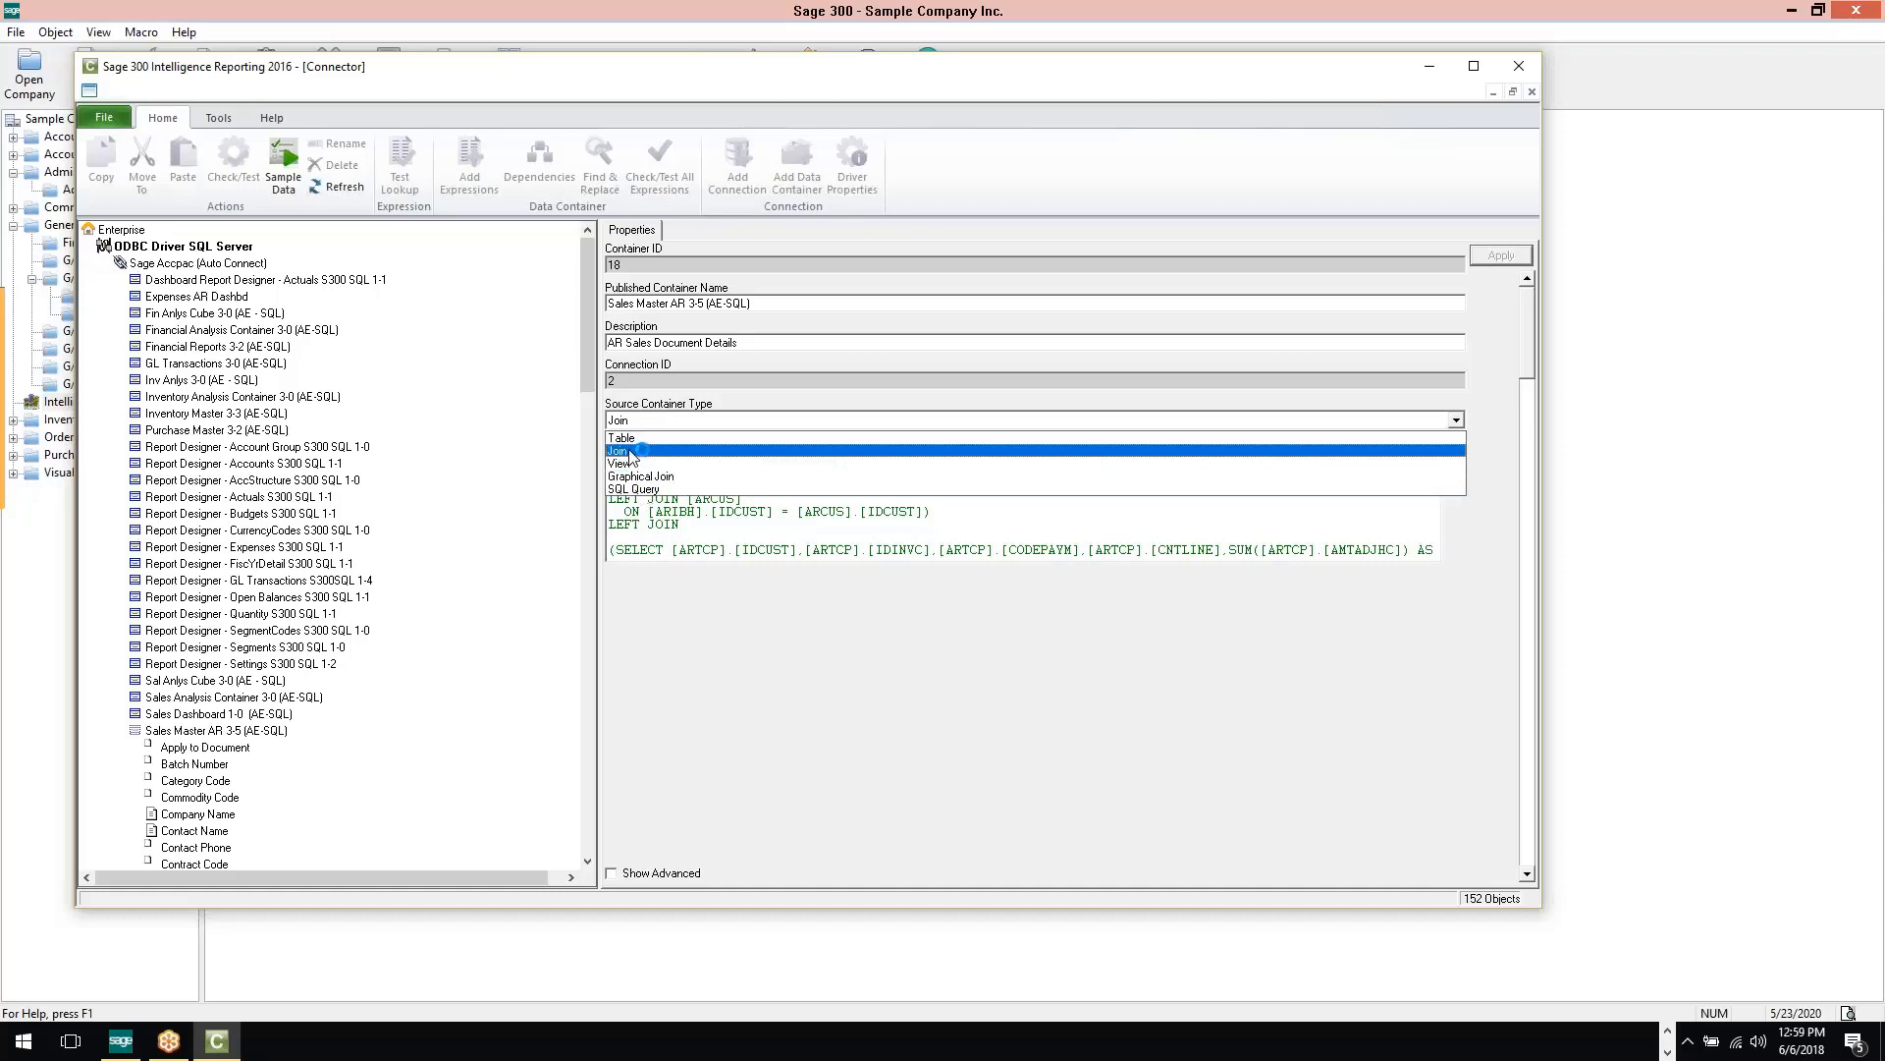
{"action": "left_click", "coordinate": [628, 450]}
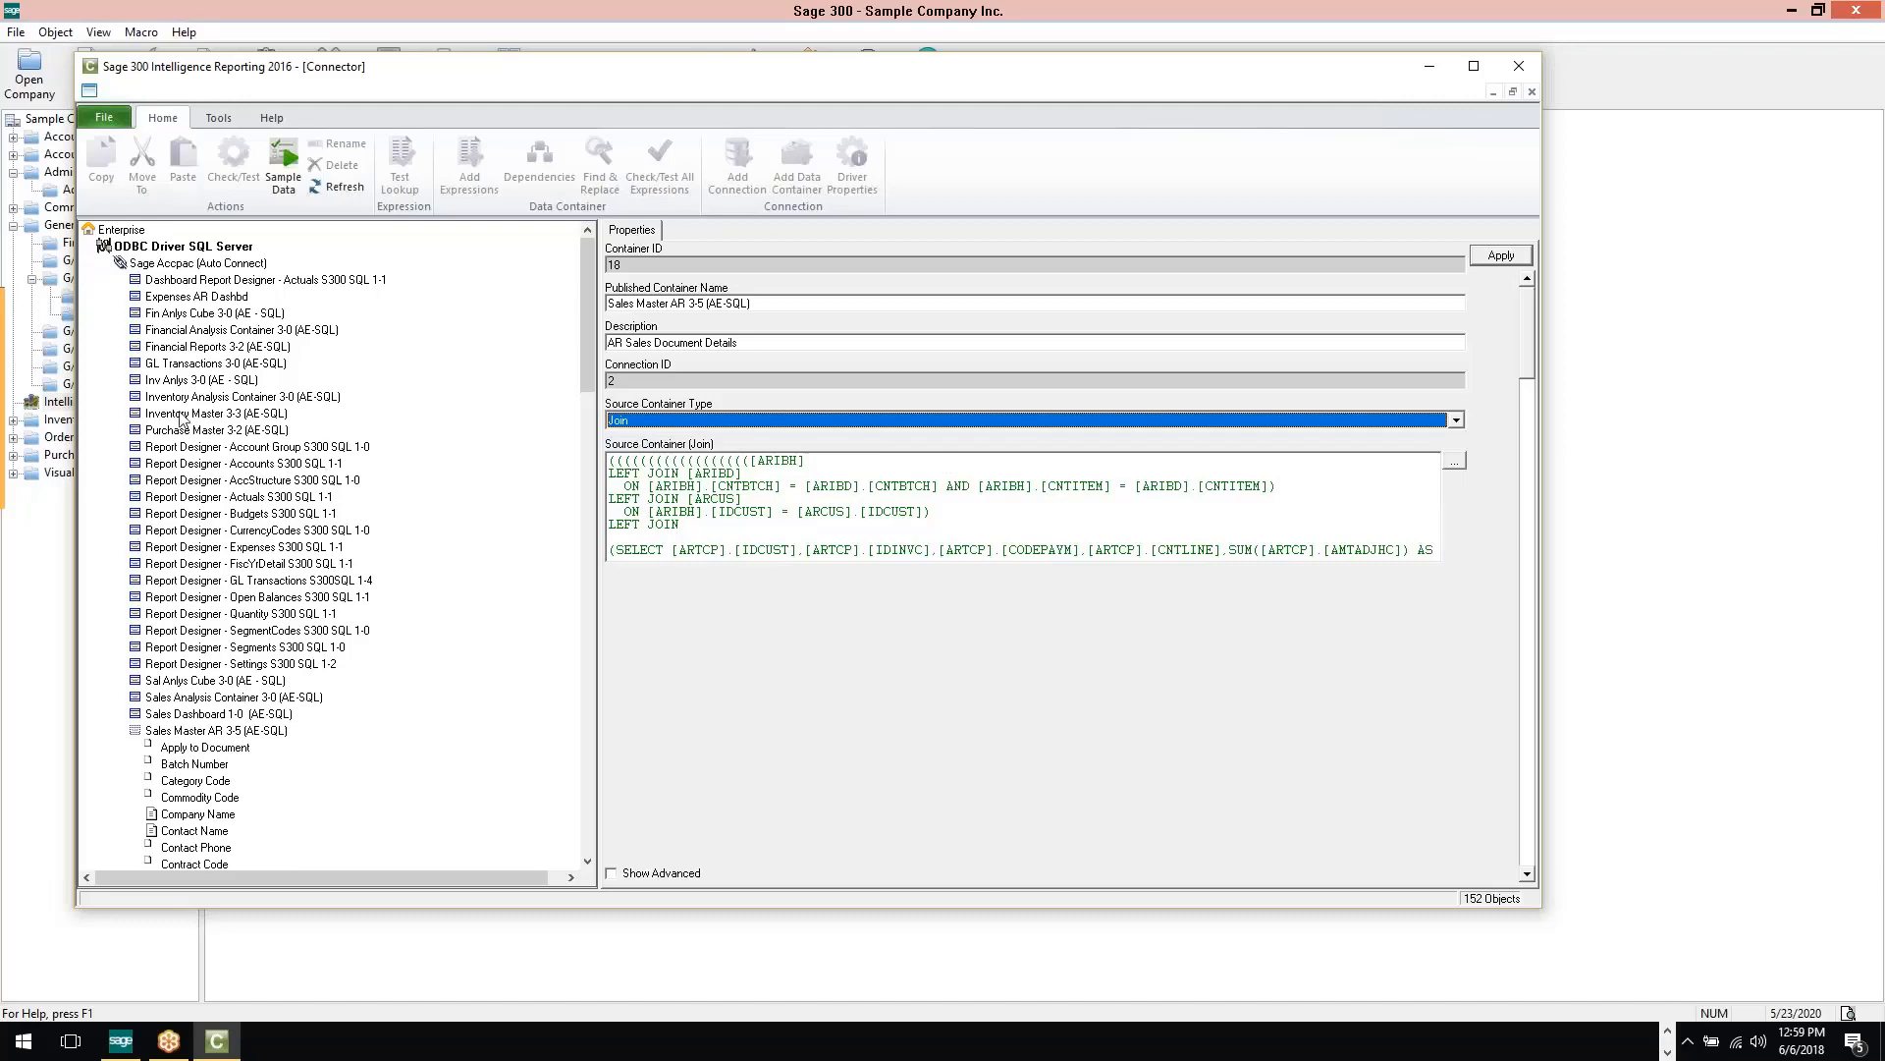
Open the Inventory Master 3-3 (AE-SQL) container in the Graphical Join Tool and review the options for the ICILOC–ICITEM ITEMNO join
{"action": "left_click", "coordinate": [180, 413]}
{"action": "left_click", "coordinate": [1078, 586]}
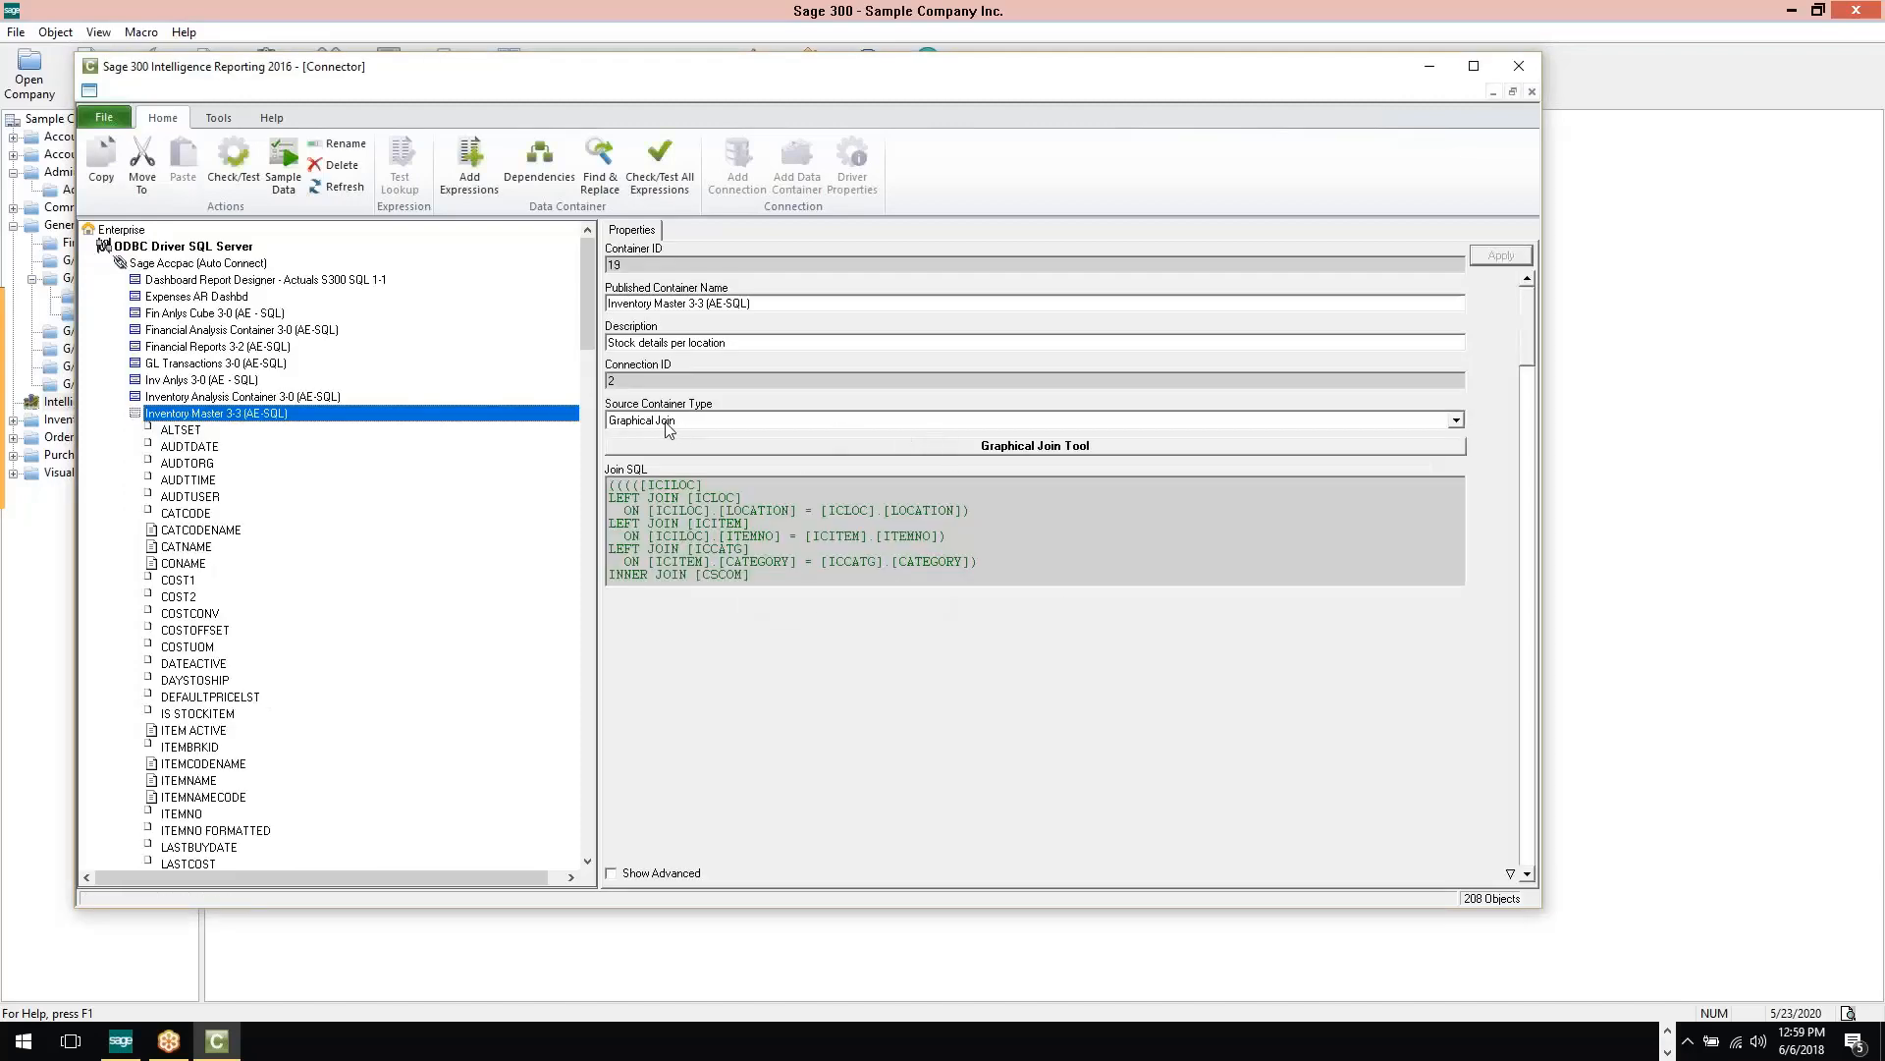
{"action": "left_click", "coordinate": [1037, 448]}
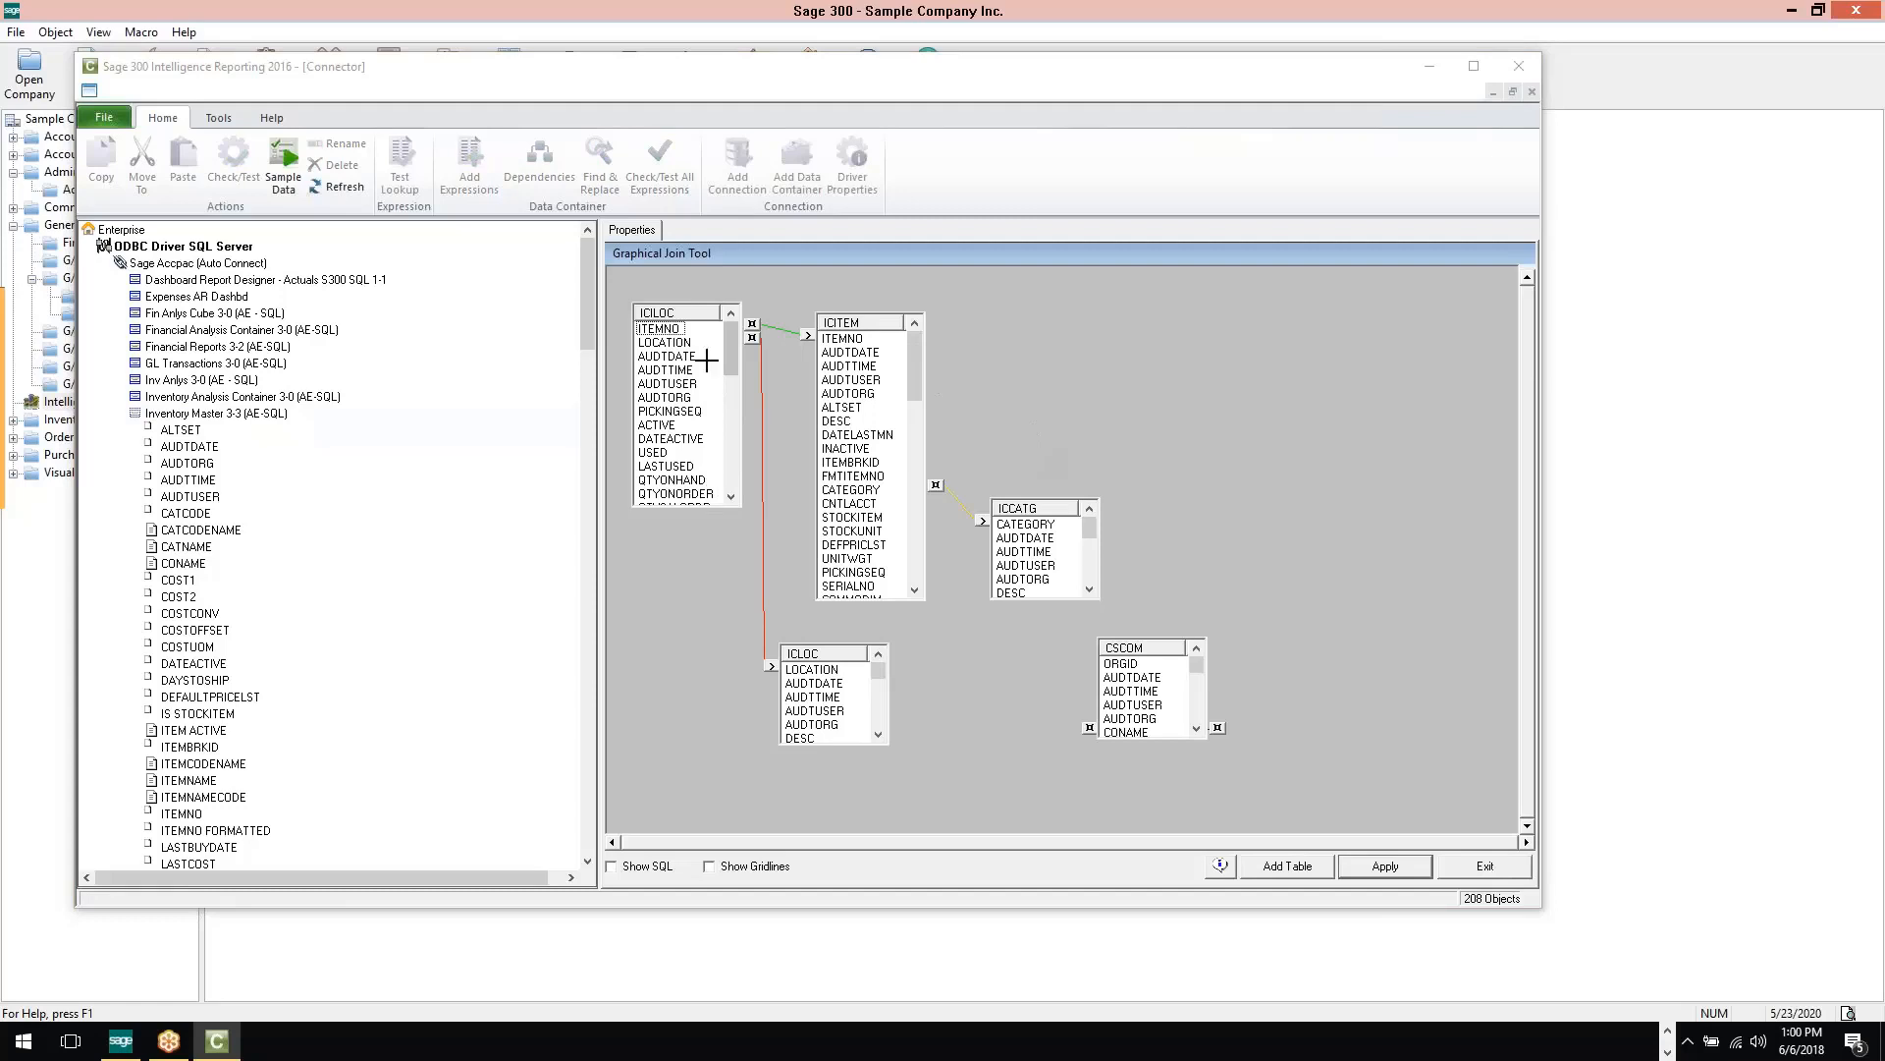
{"action": "right_click", "coordinate": [753, 328]}
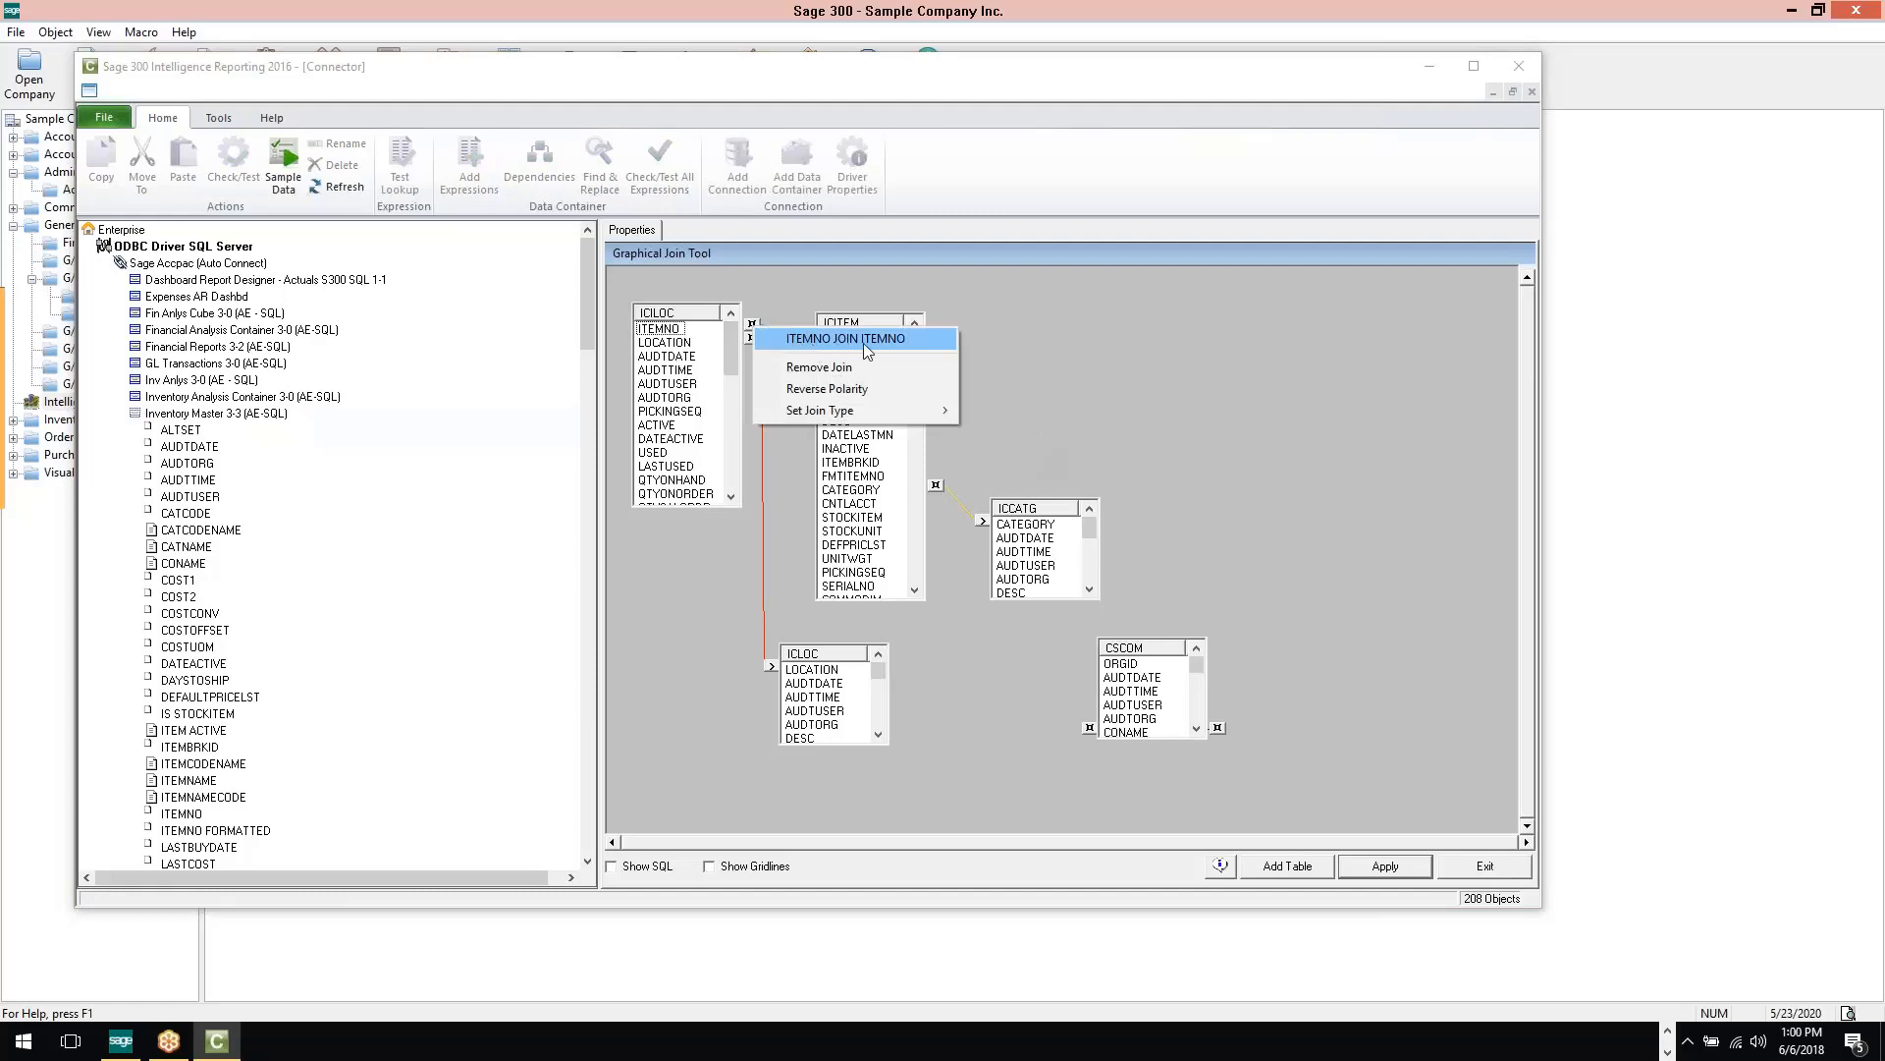
{"action": "mouse_move", "coordinate": [837, 413]}
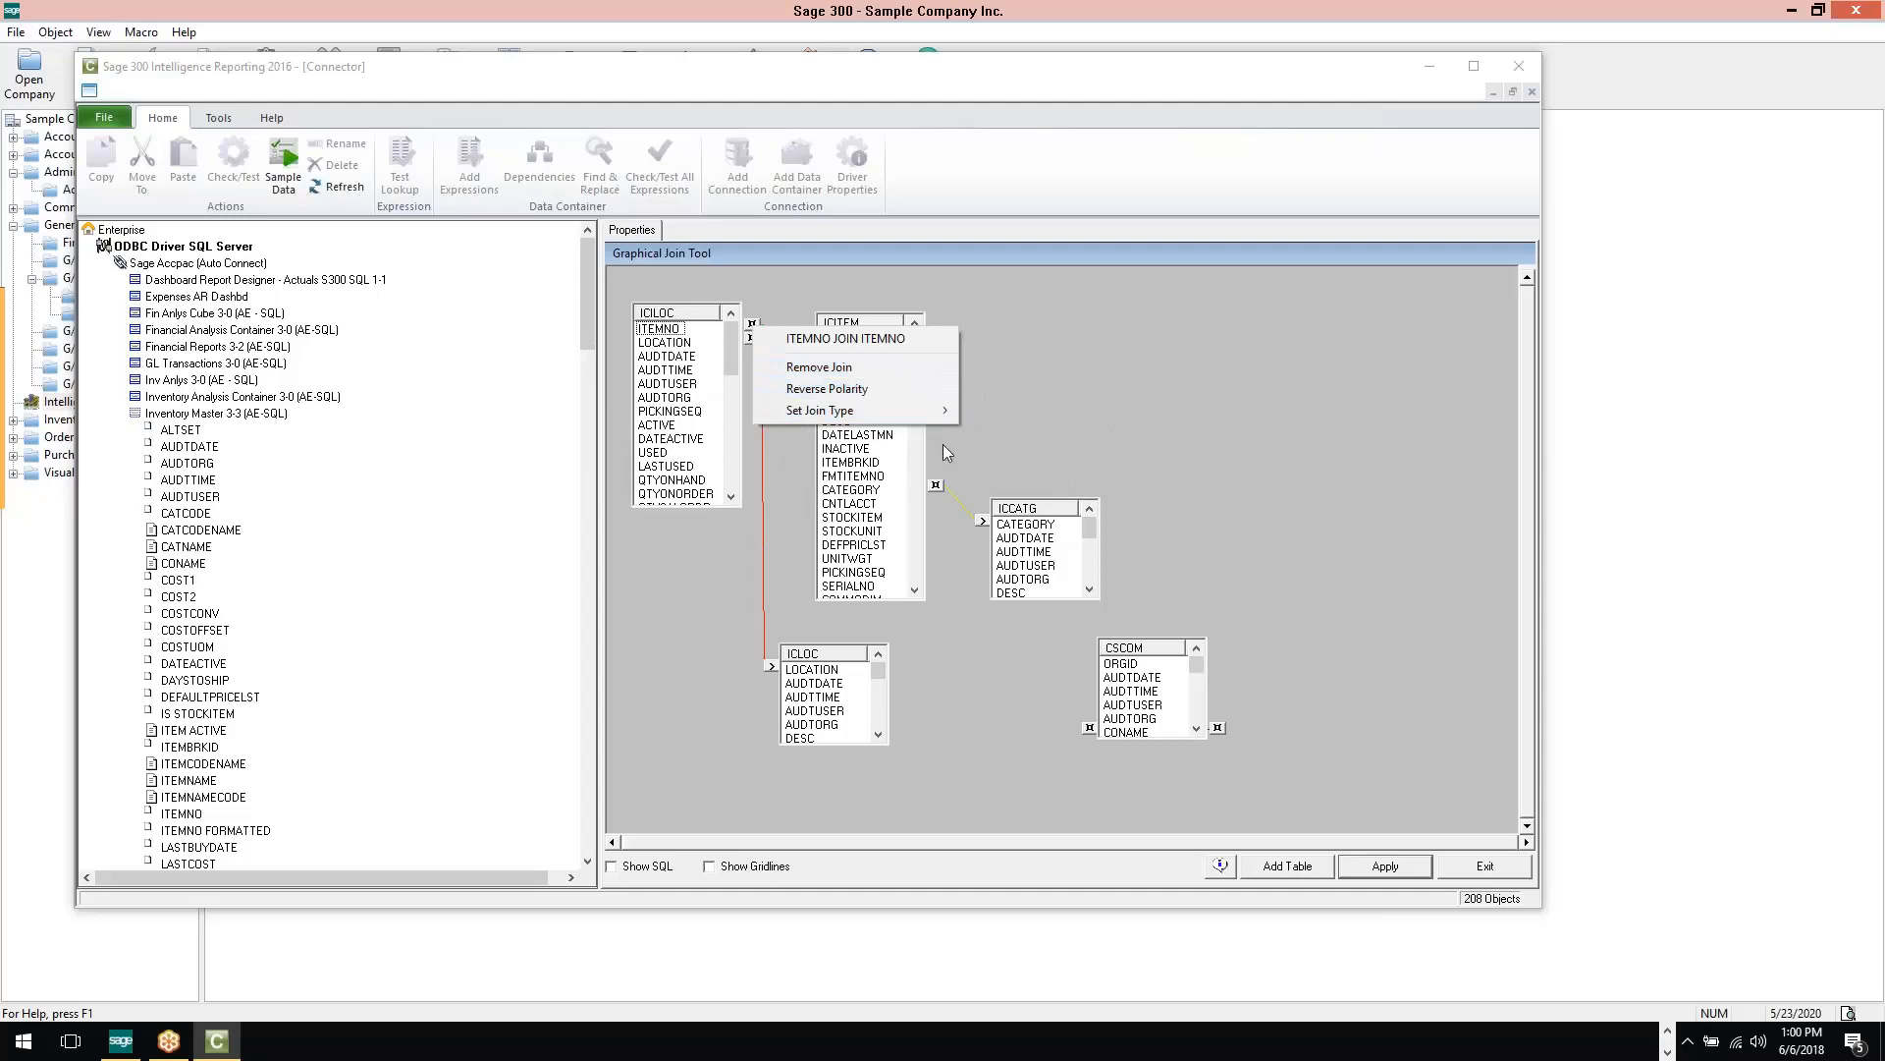
{"action": "left_click", "coordinate": [1122, 422]}
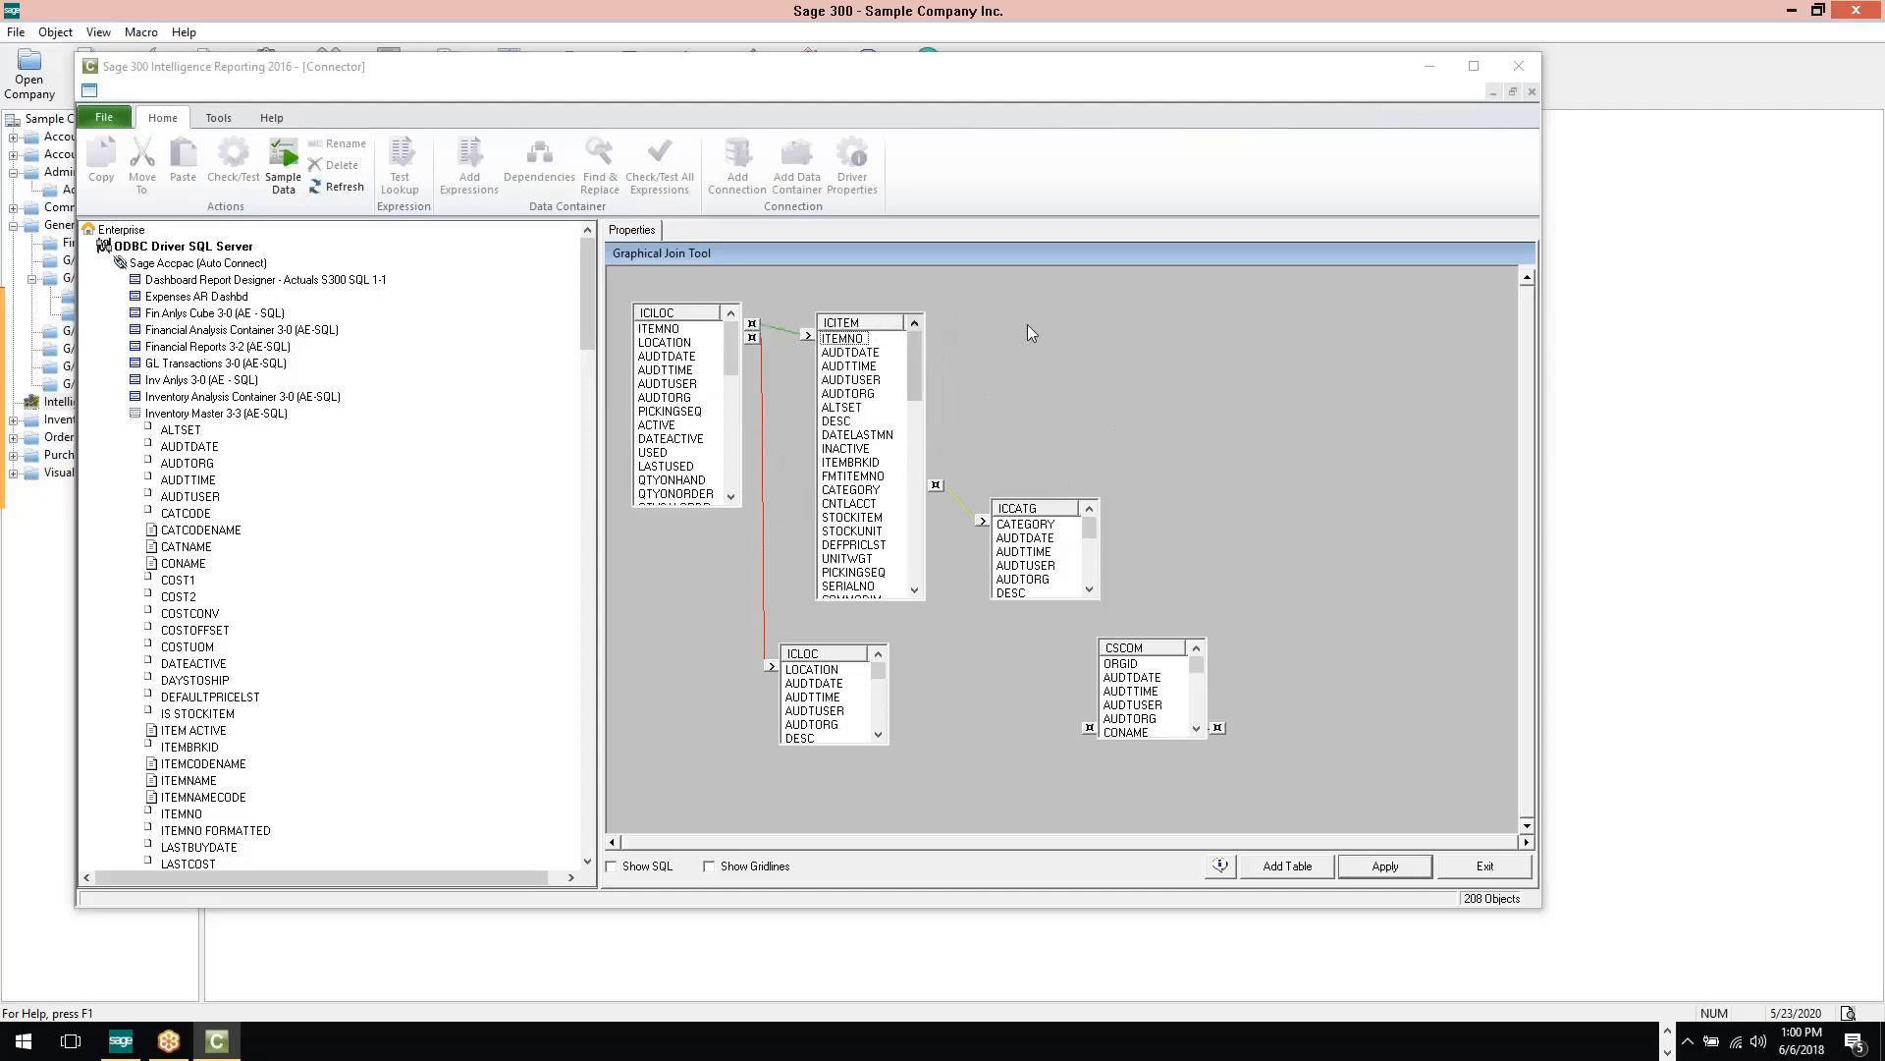
Show the SQL behind the Inventory Master table joins, hide it again and exit the Graphical Join Tool
{"action": "left_click", "coordinate": [1162, 651]}
{"action": "left_click", "coordinate": [1080, 379]}
{"action": "left_click", "coordinate": [630, 866]}
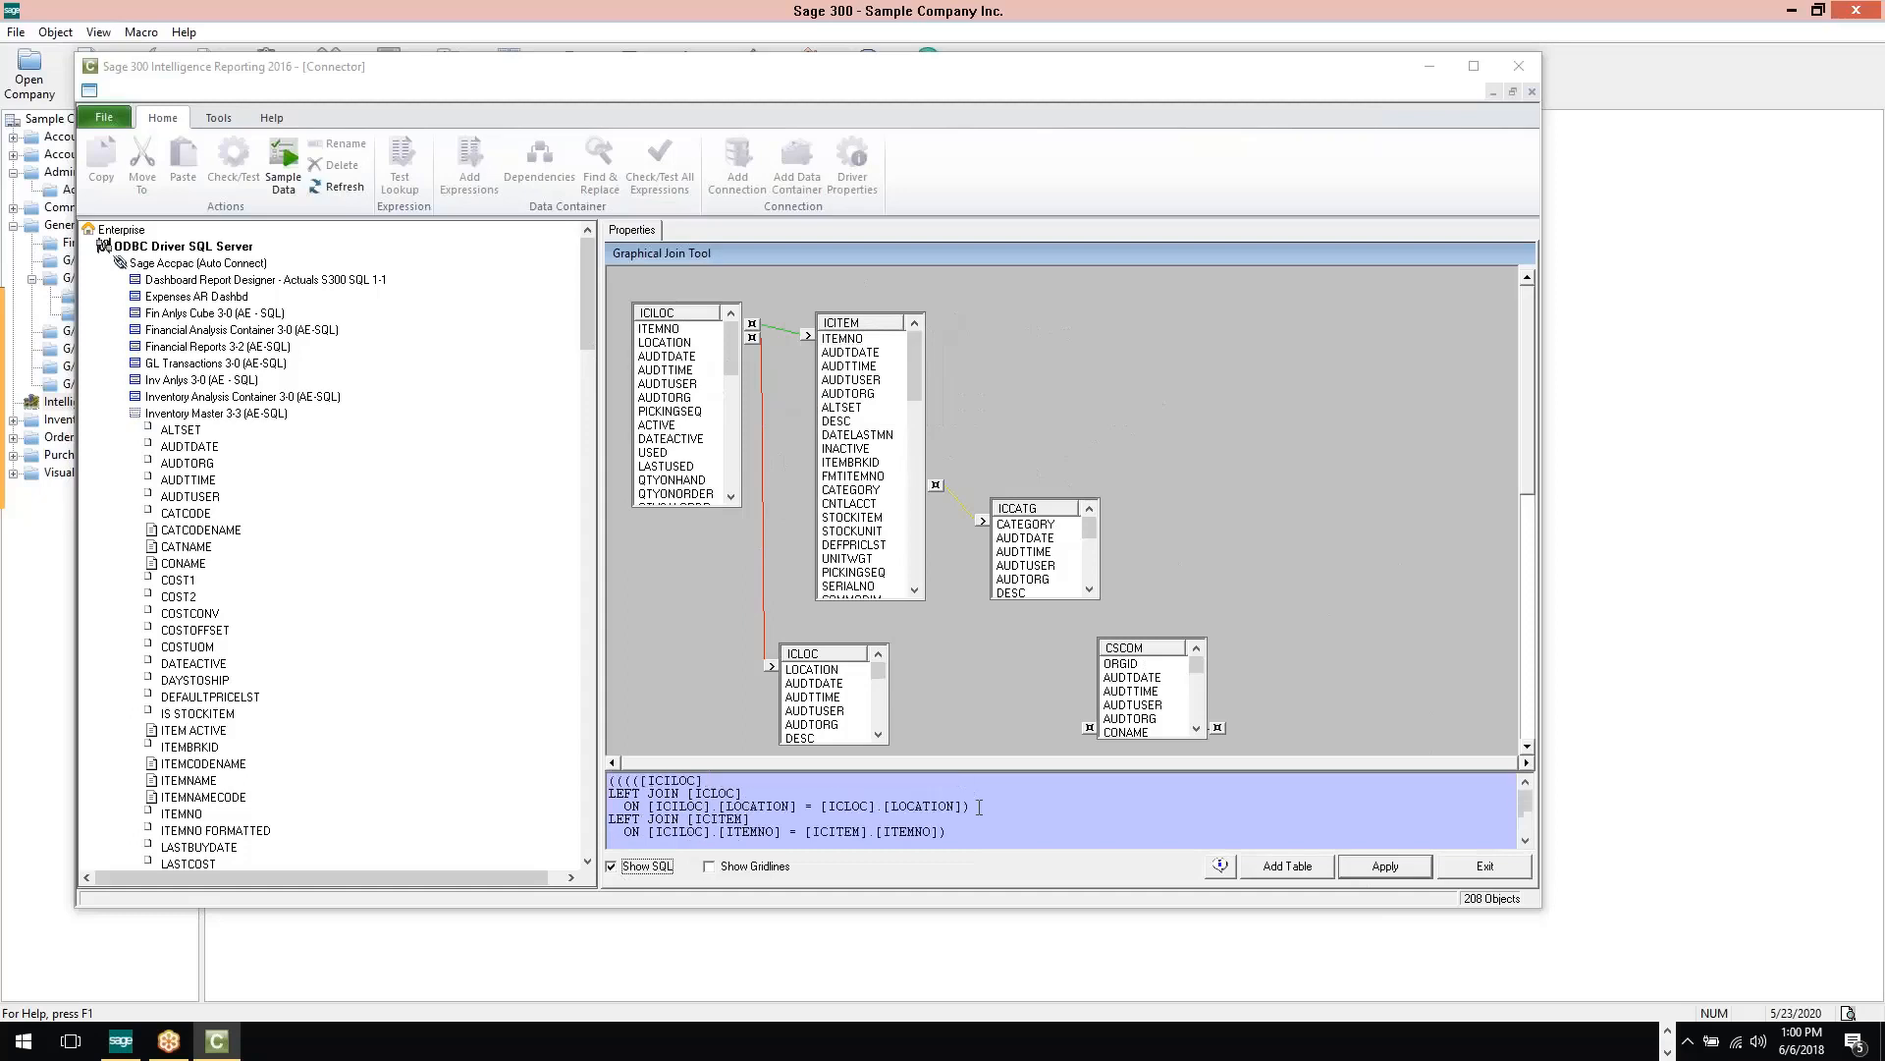
{"action": "left_click", "coordinate": [630, 867]}
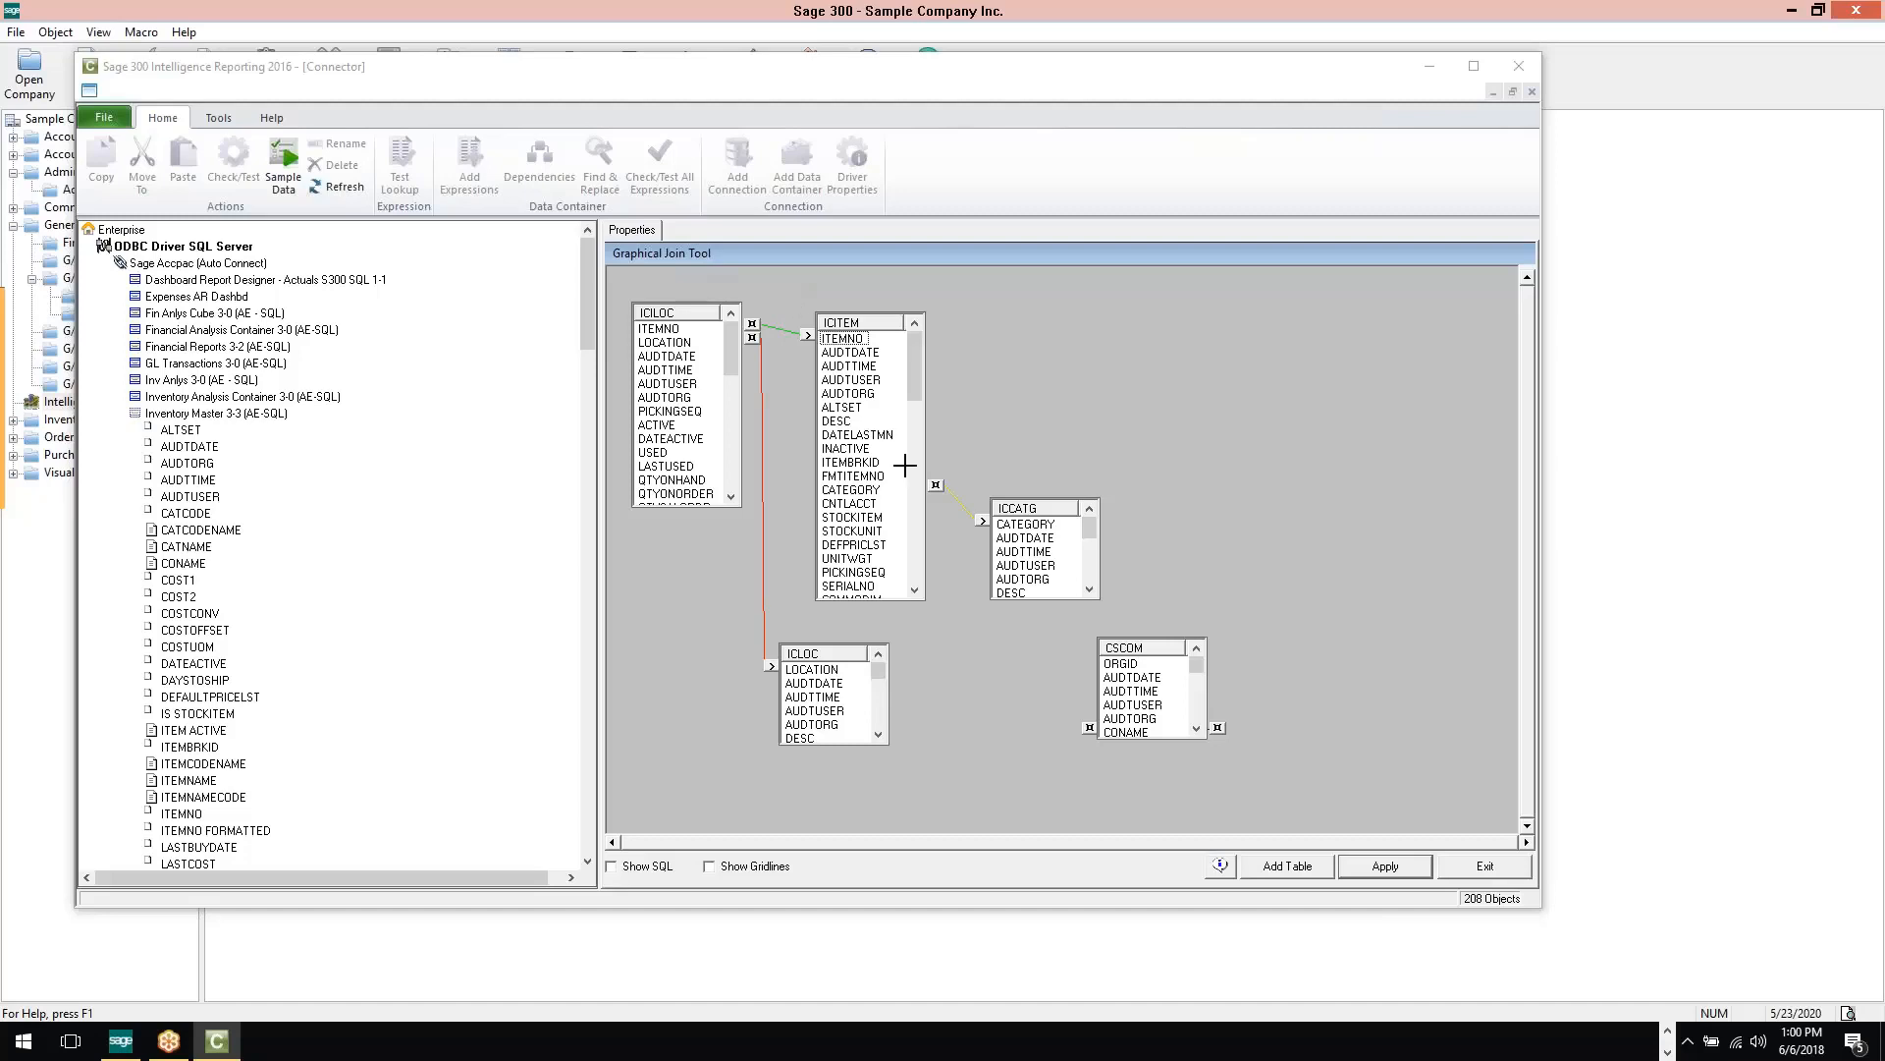
{"action": "left_click", "coordinate": [1487, 868]}
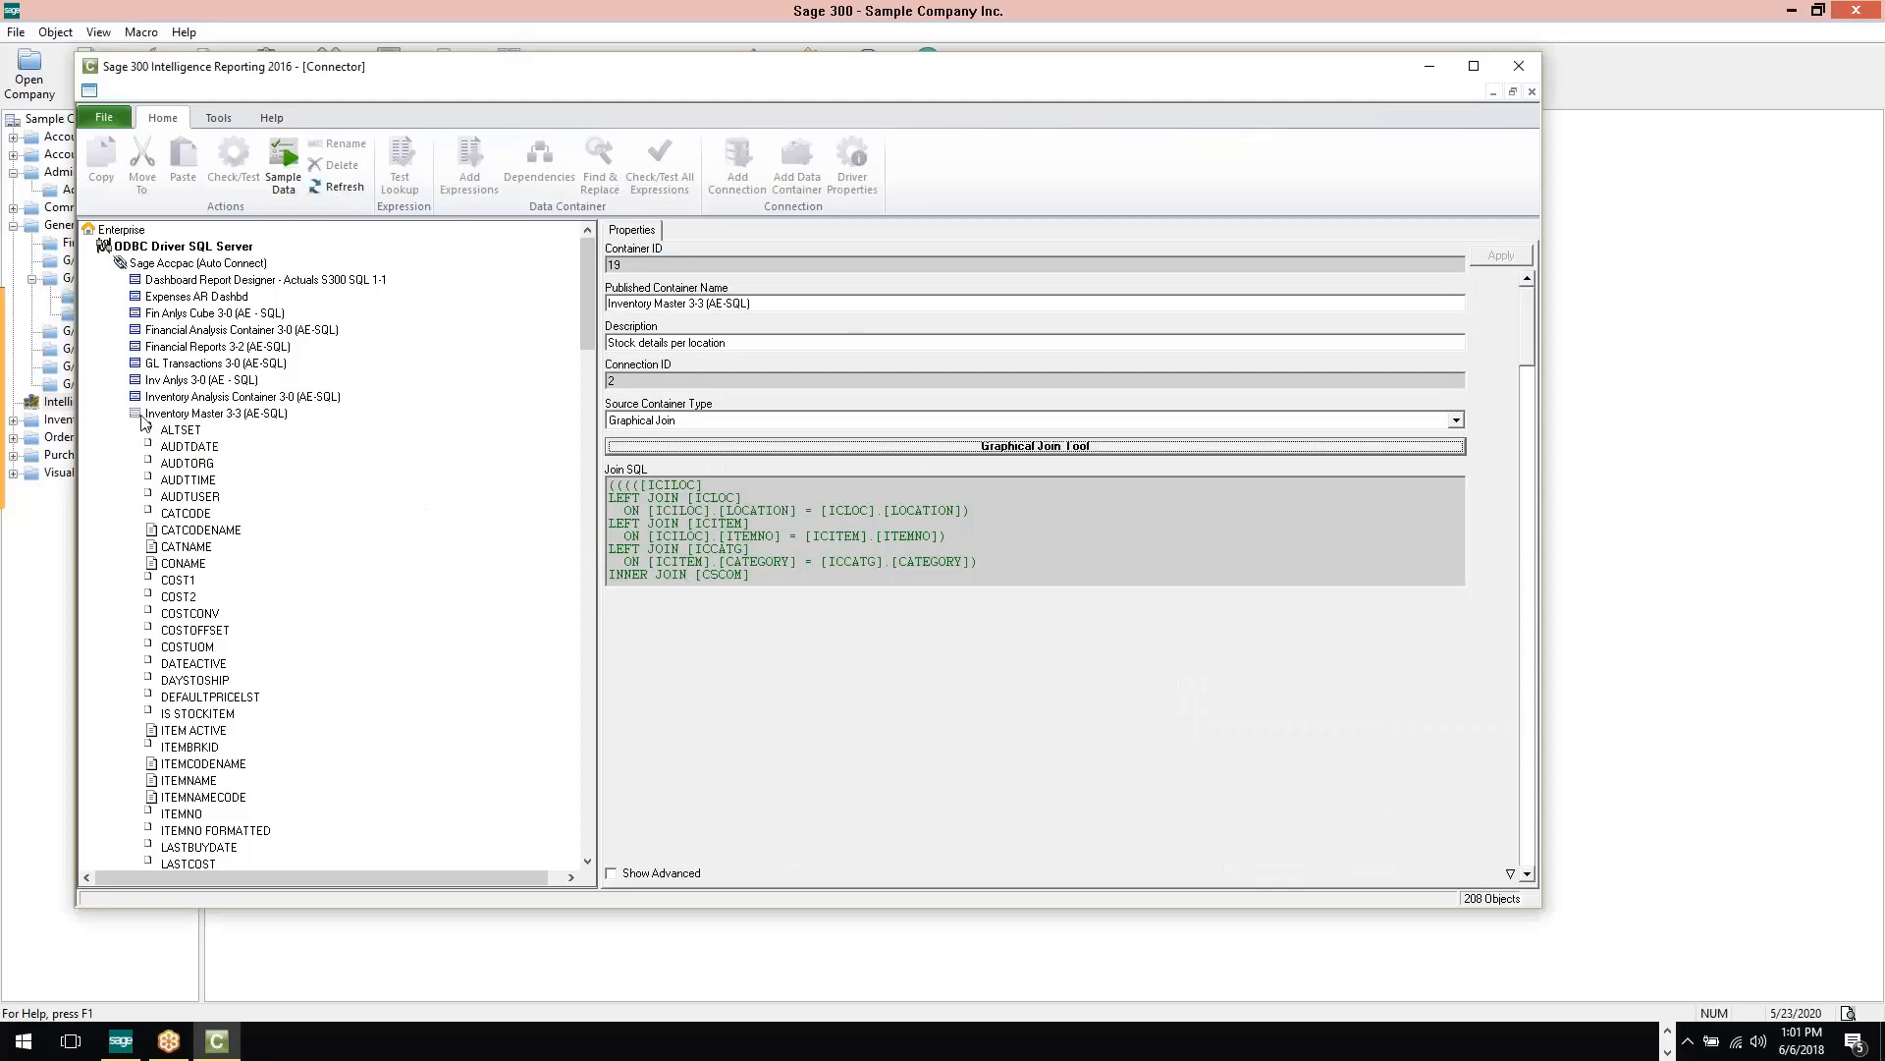
Collapse the Inventory Master and Sales Master AR containers, and check the dependencies of Sales Master AR 3-5 (AE-SQL)
{"action": "left_click", "coordinate": [218, 413]}
{"action": "double_click", "coordinate": [215, 419]}
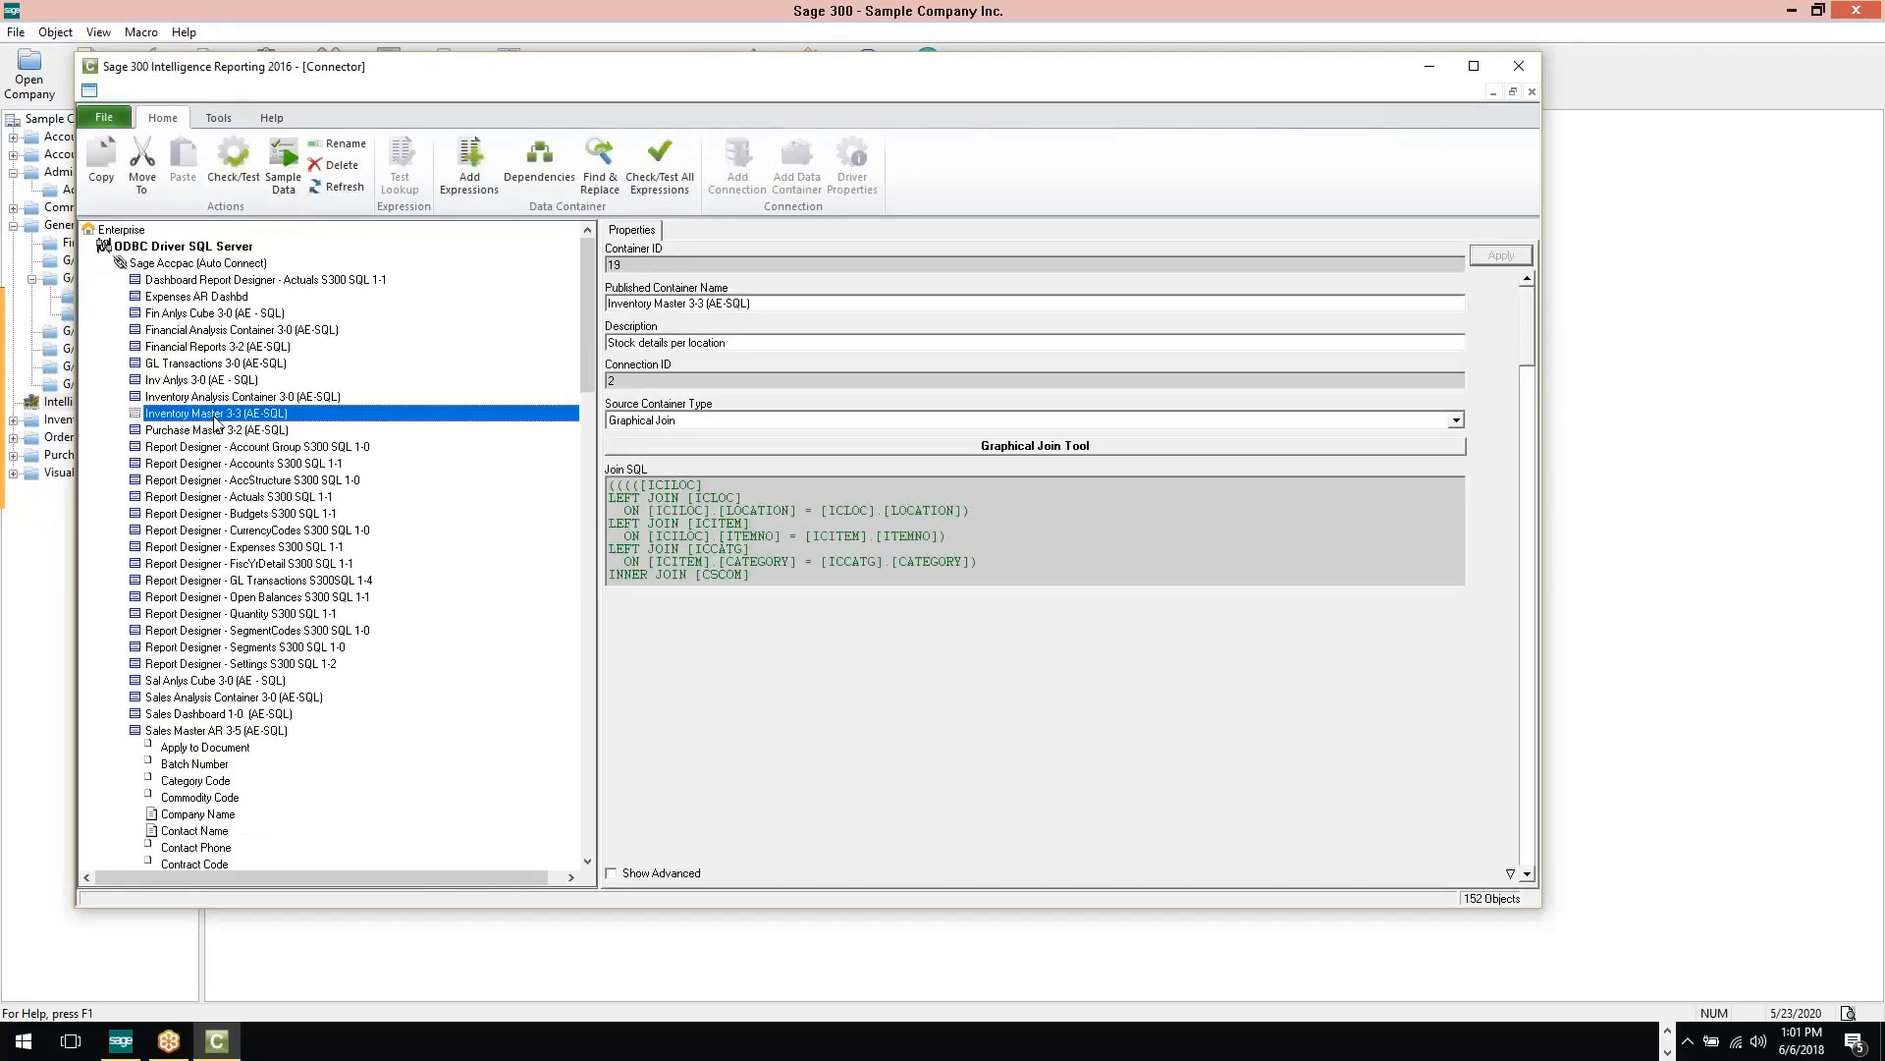
{"action": "double_click", "coordinate": [165, 732]}
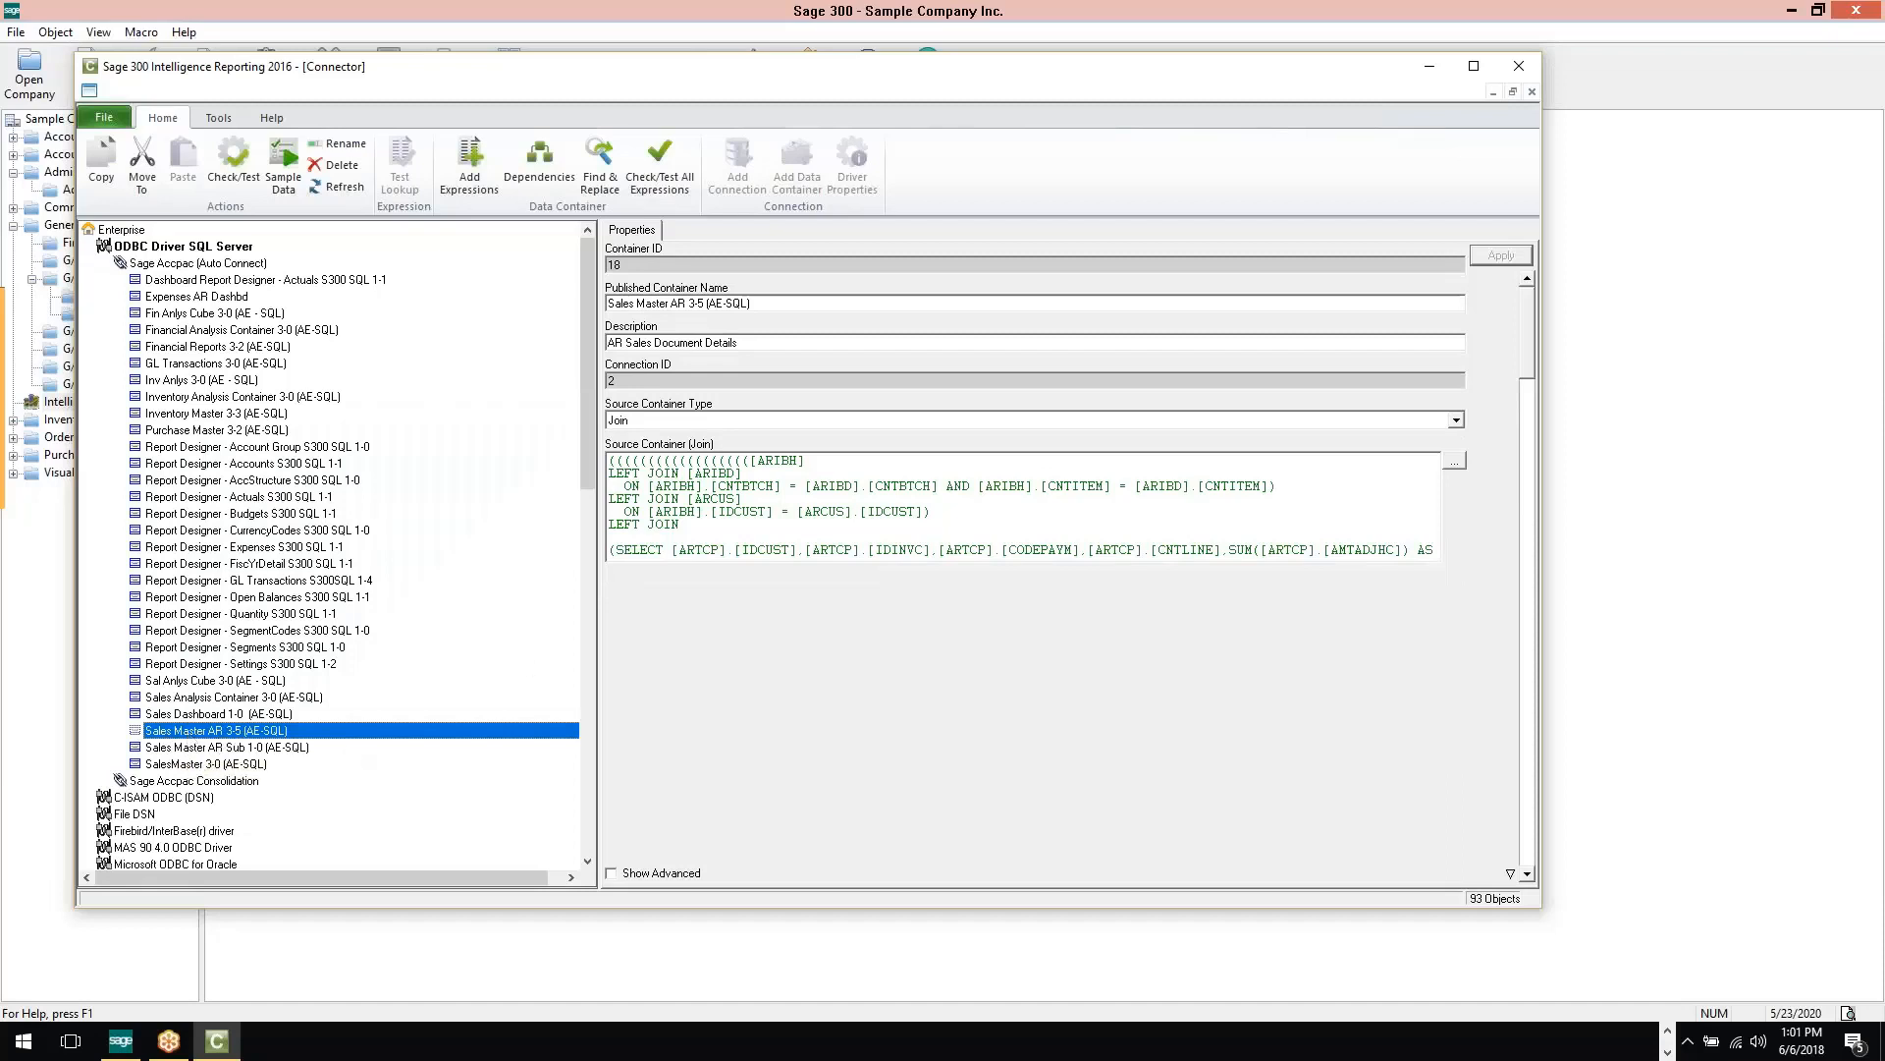
{"action": "left_click", "coordinate": [541, 159]}
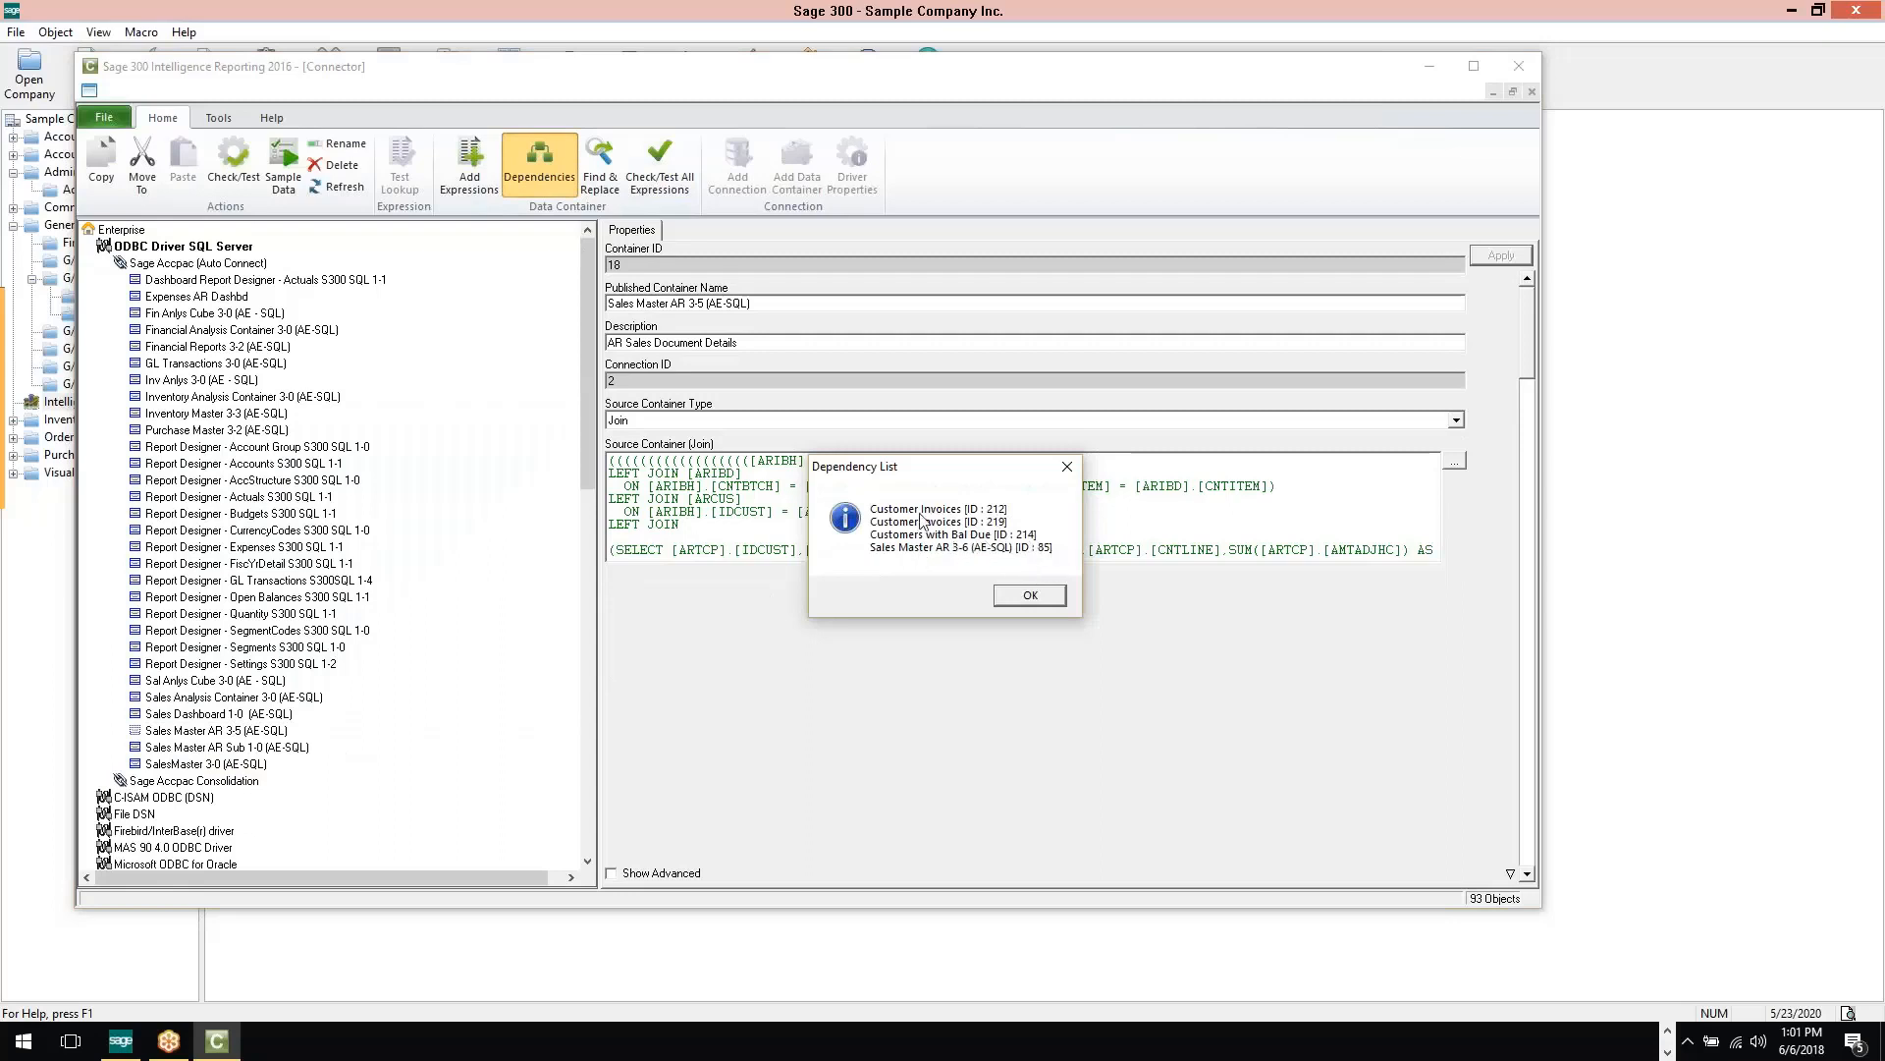
{"action": "left_click", "coordinate": [1028, 597]}
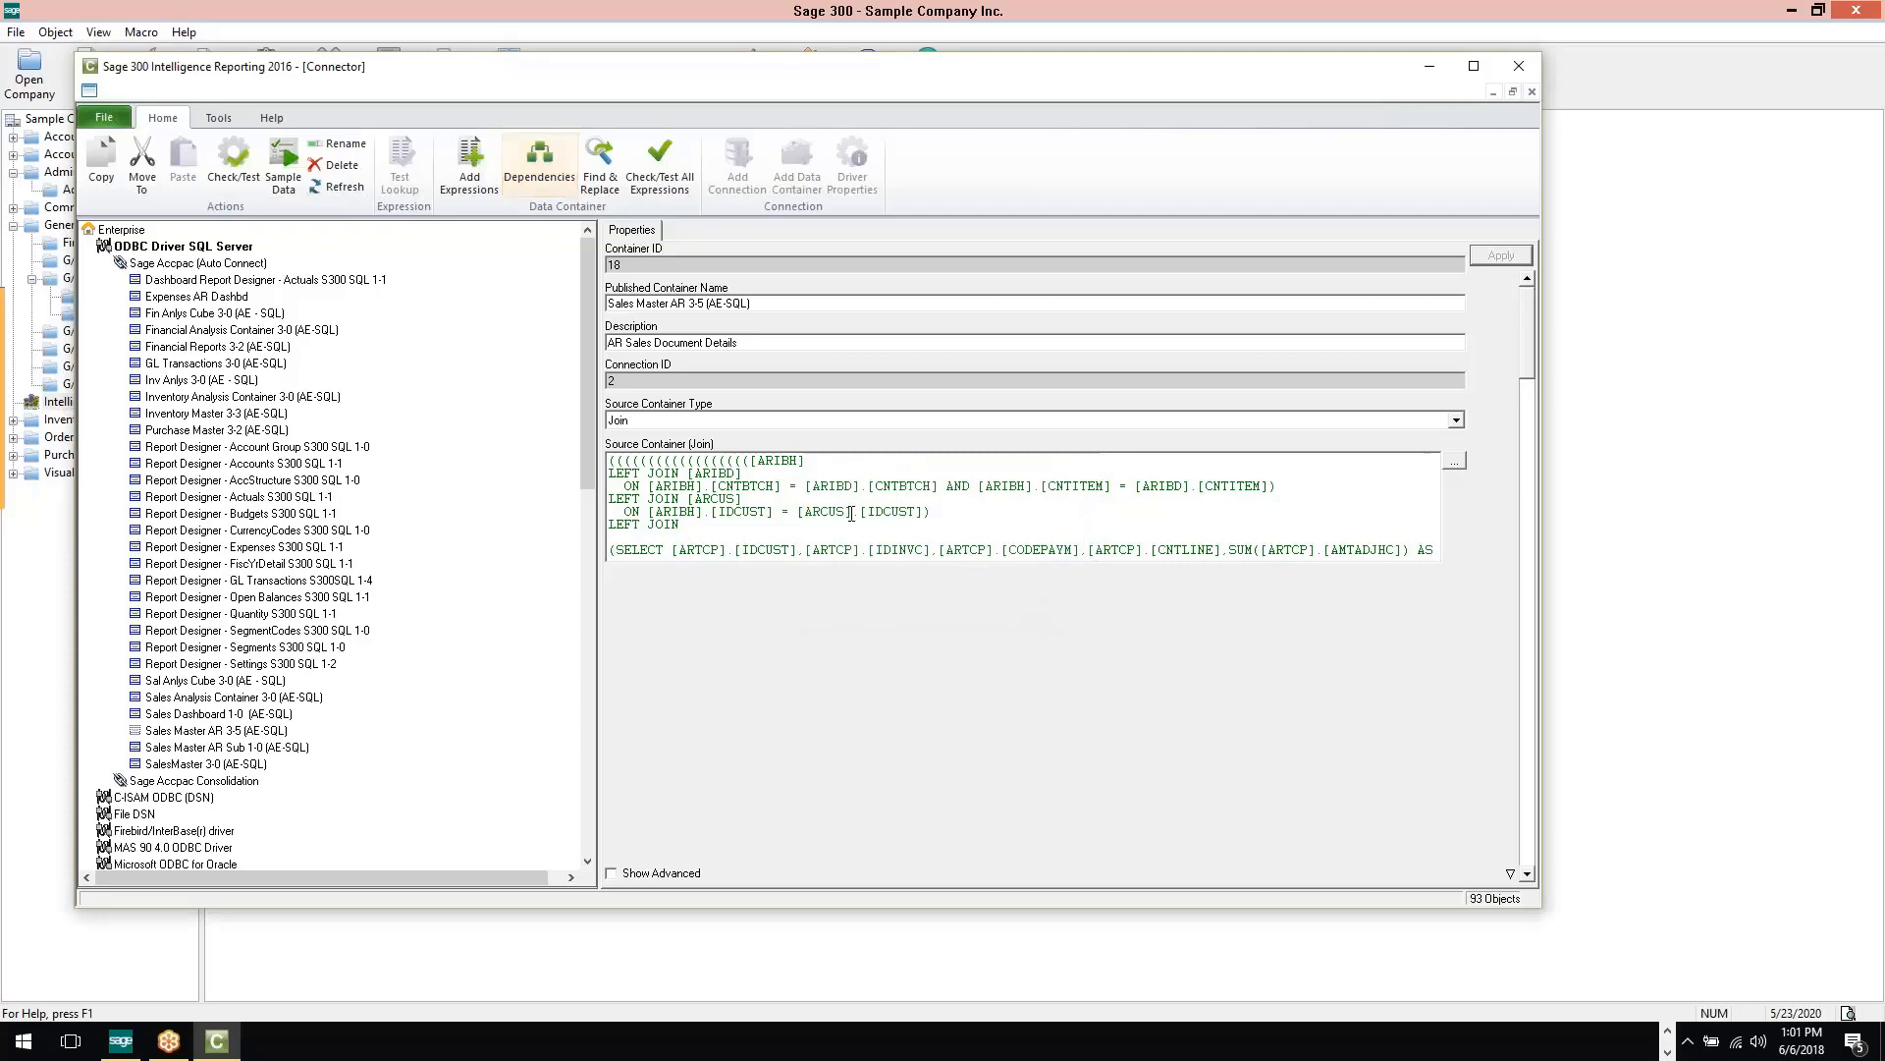
Review the Customer Name expression in Sales Master AR 3-5 and the Sales Dashboard 1-0 container, and close the Connector
{"action": "left_click", "coordinate": [152, 732]}
{"action": "double_click", "coordinate": [152, 734]}
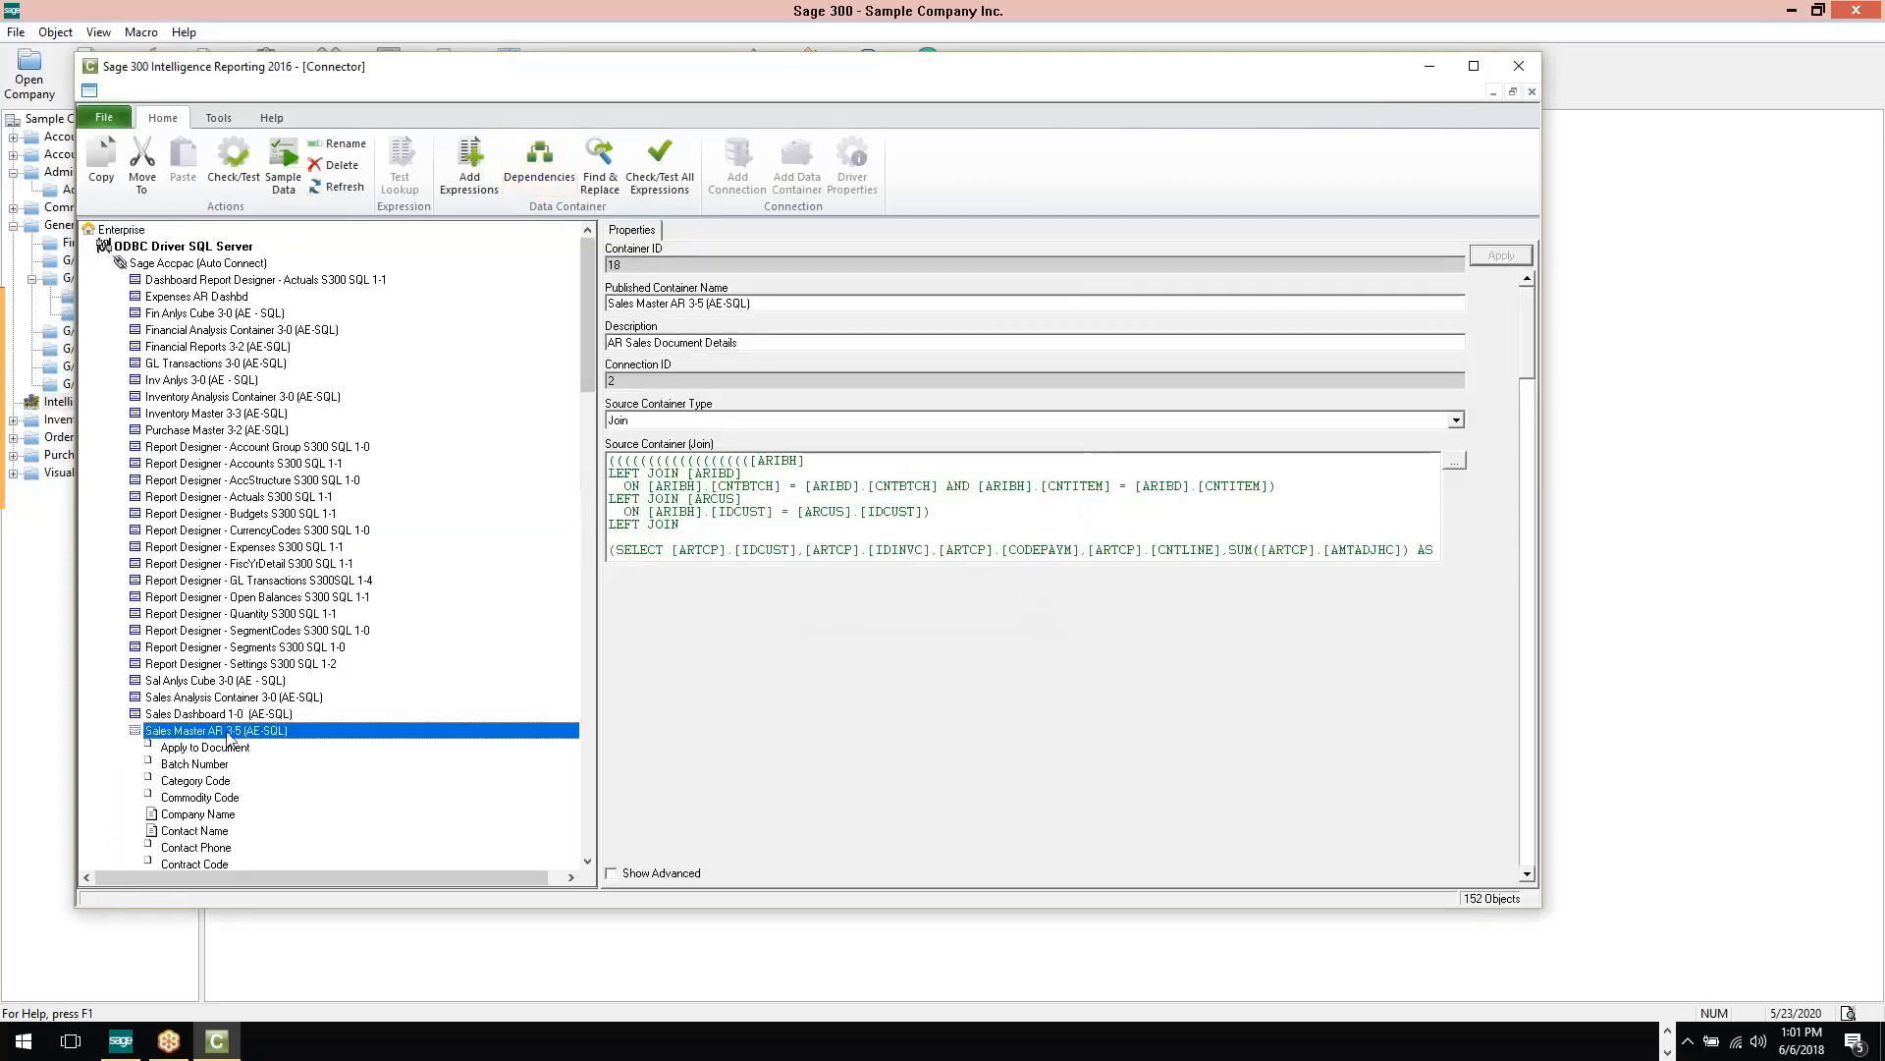
{"action": "scroll", "coordinate": [211, 795], "scroll_direction": "down", "scroll_amount": 6}
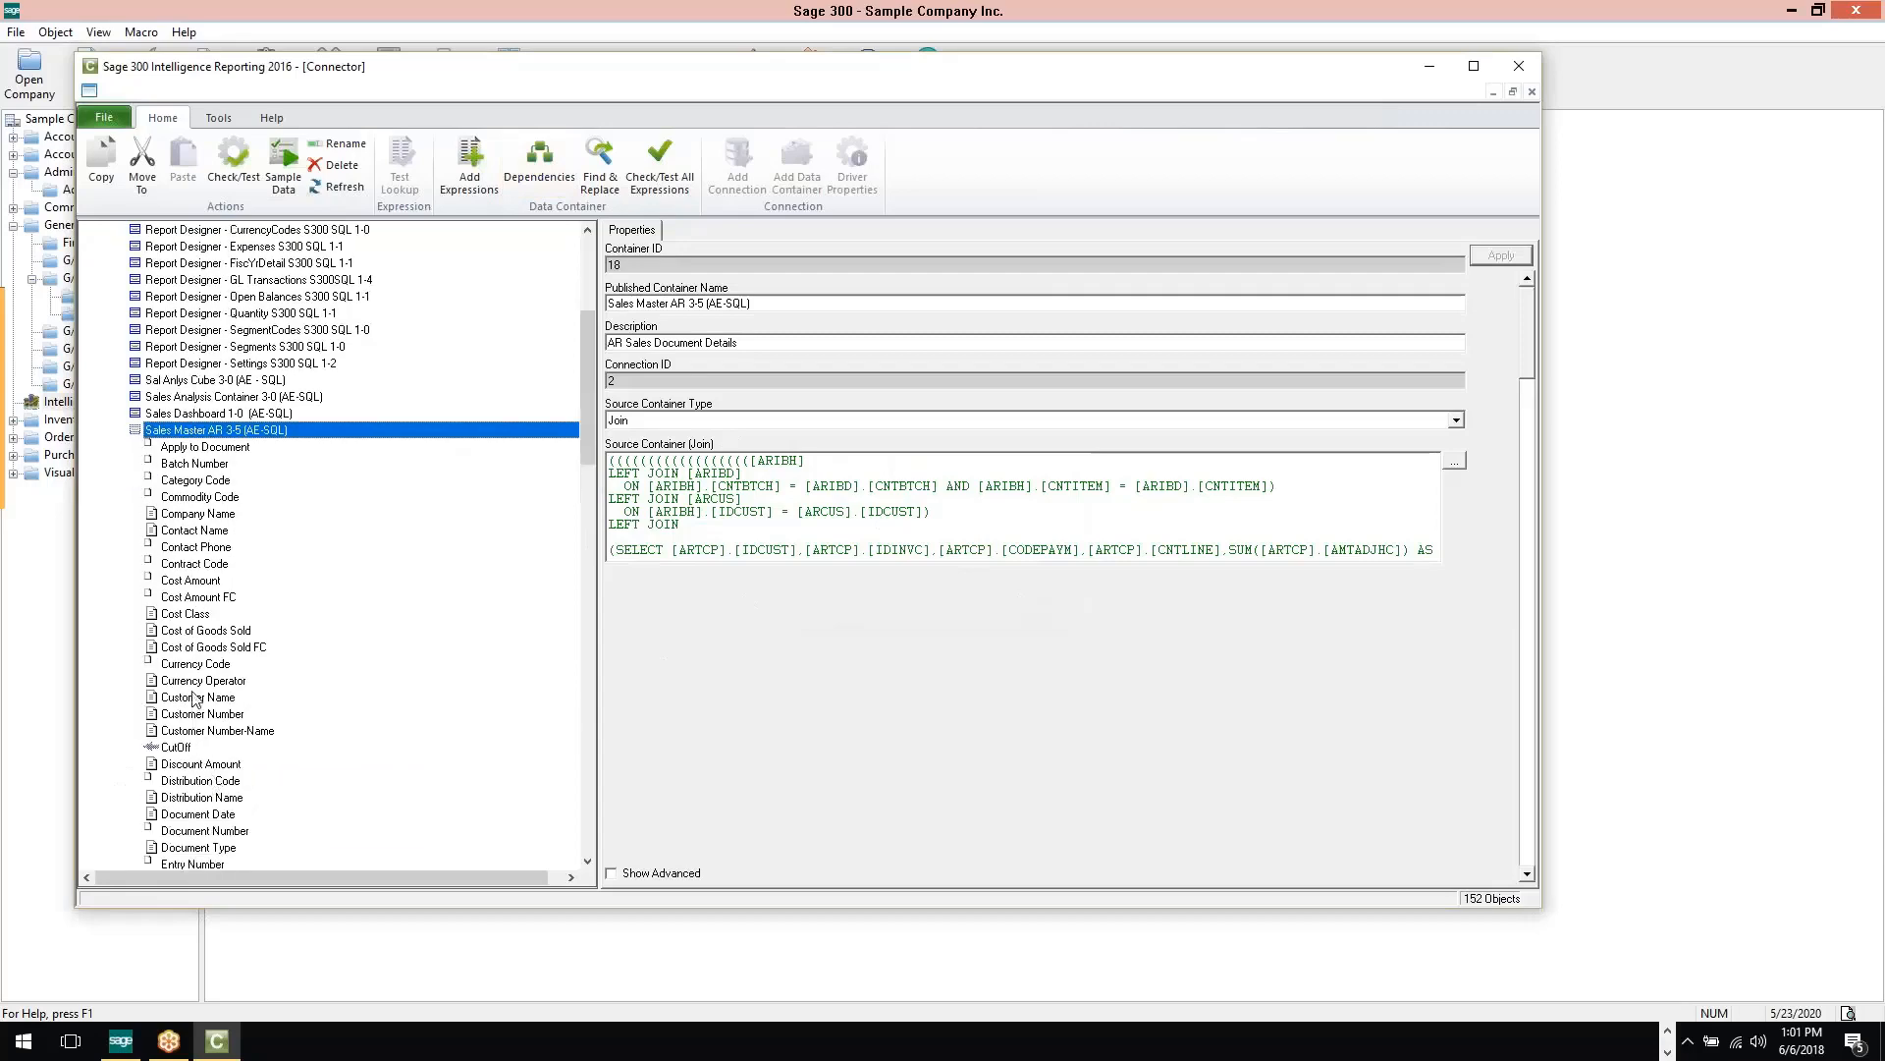
{"action": "left_click", "coordinate": [196, 697]}
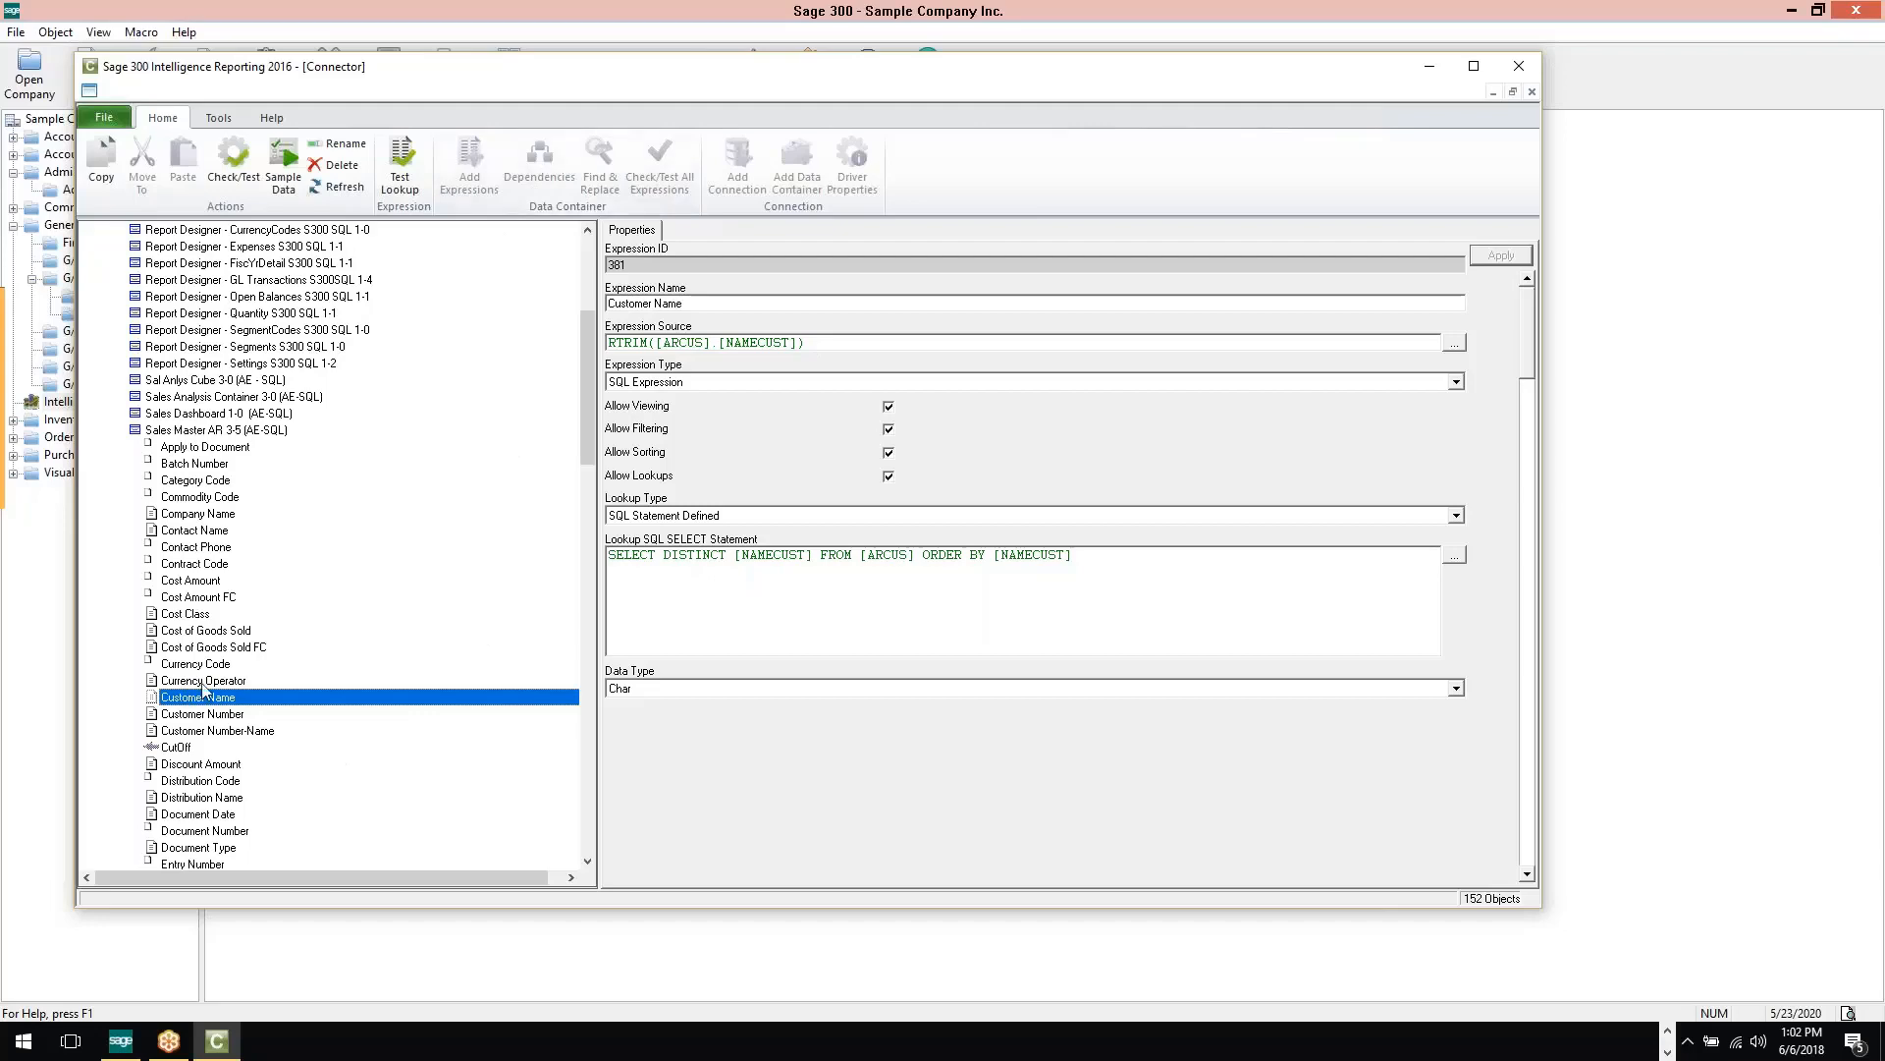
{"action": "left_click", "coordinate": [167, 432]}
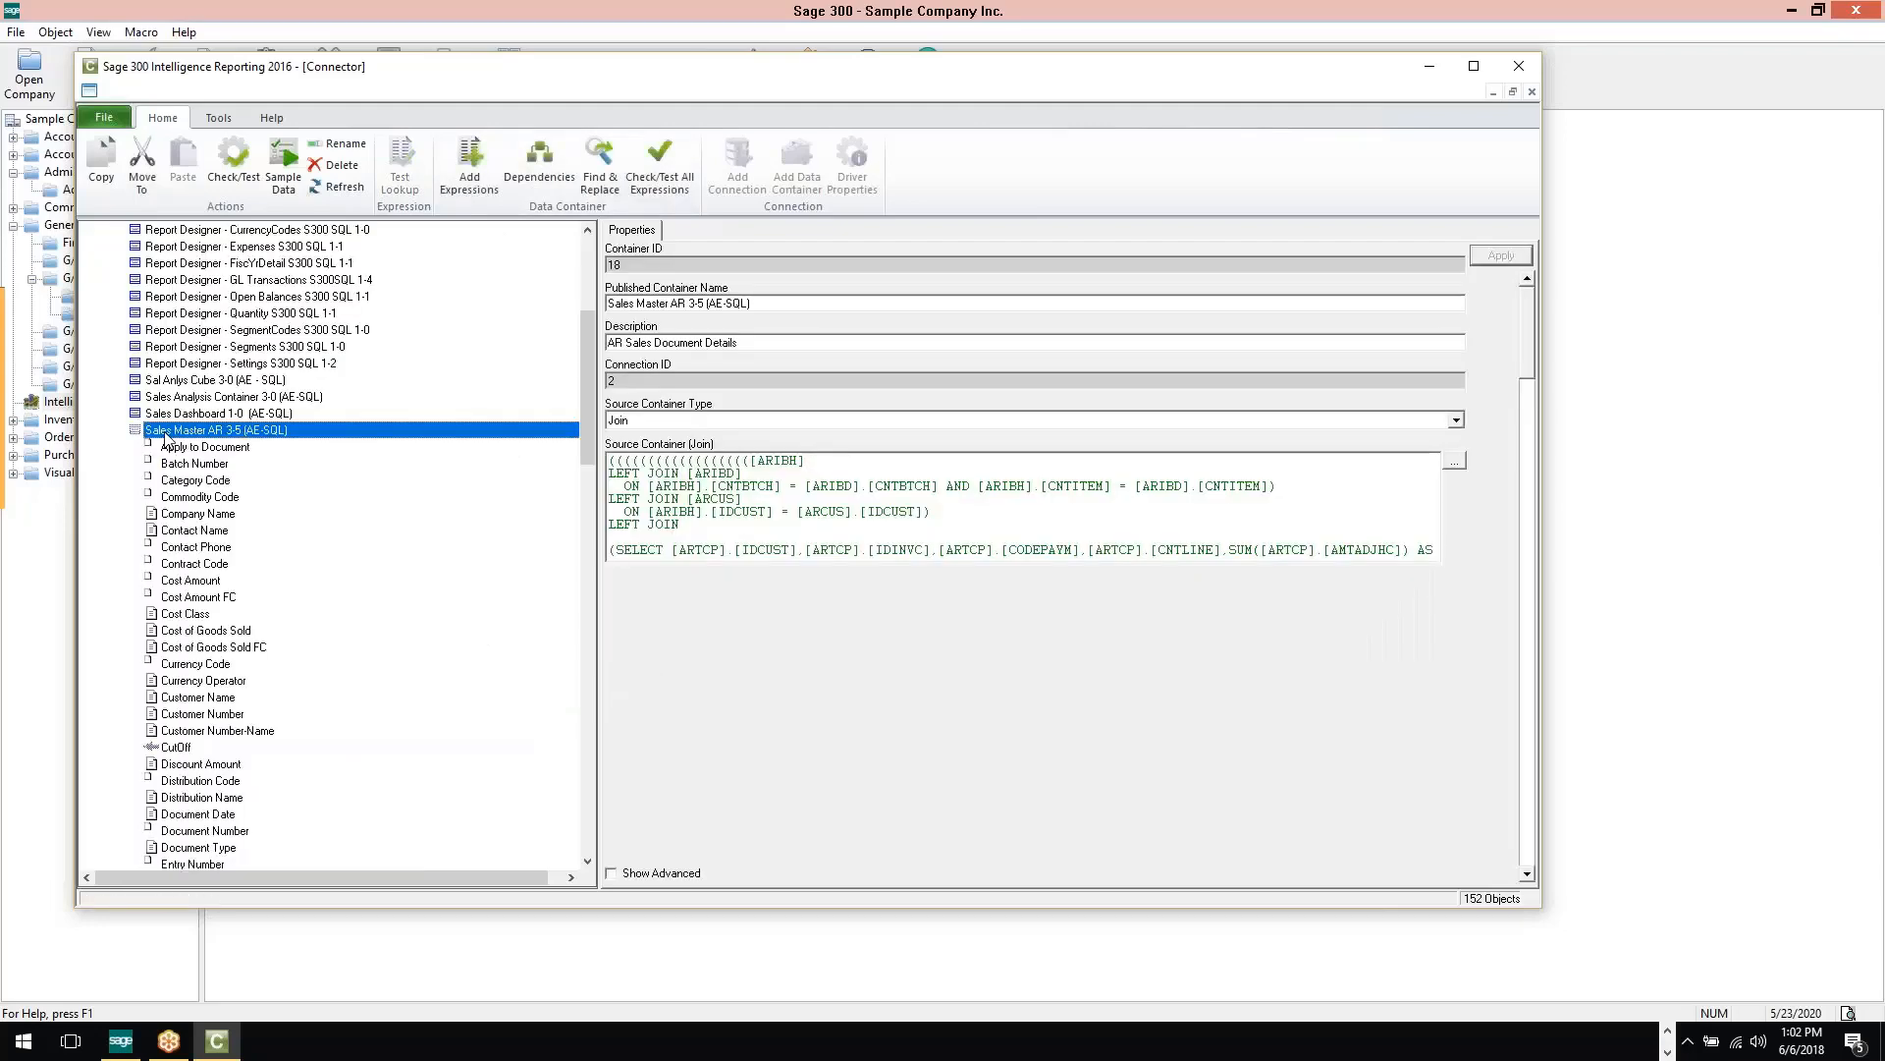
{"action": "left_click", "coordinate": [188, 416]}
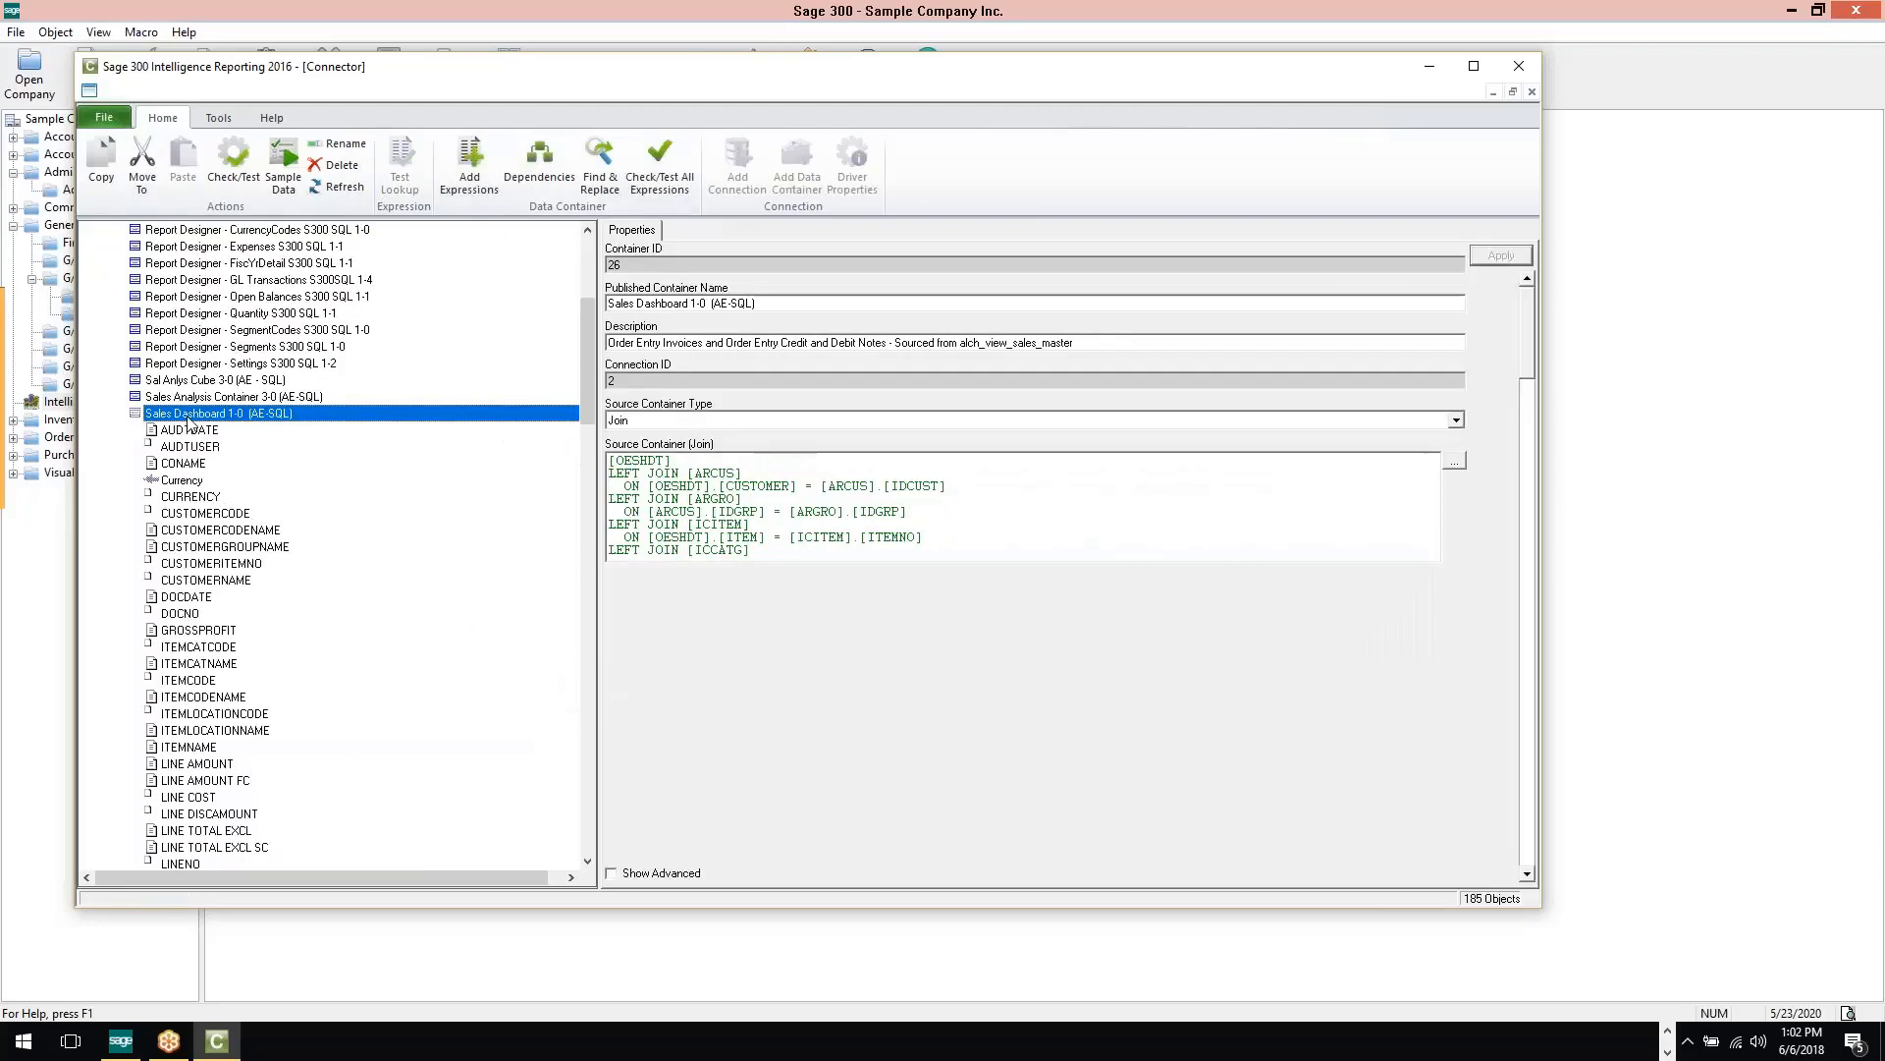
{"action": "left_click", "coordinate": [1519, 66]}
{"action": "left_click", "coordinate": [1535, 66]}
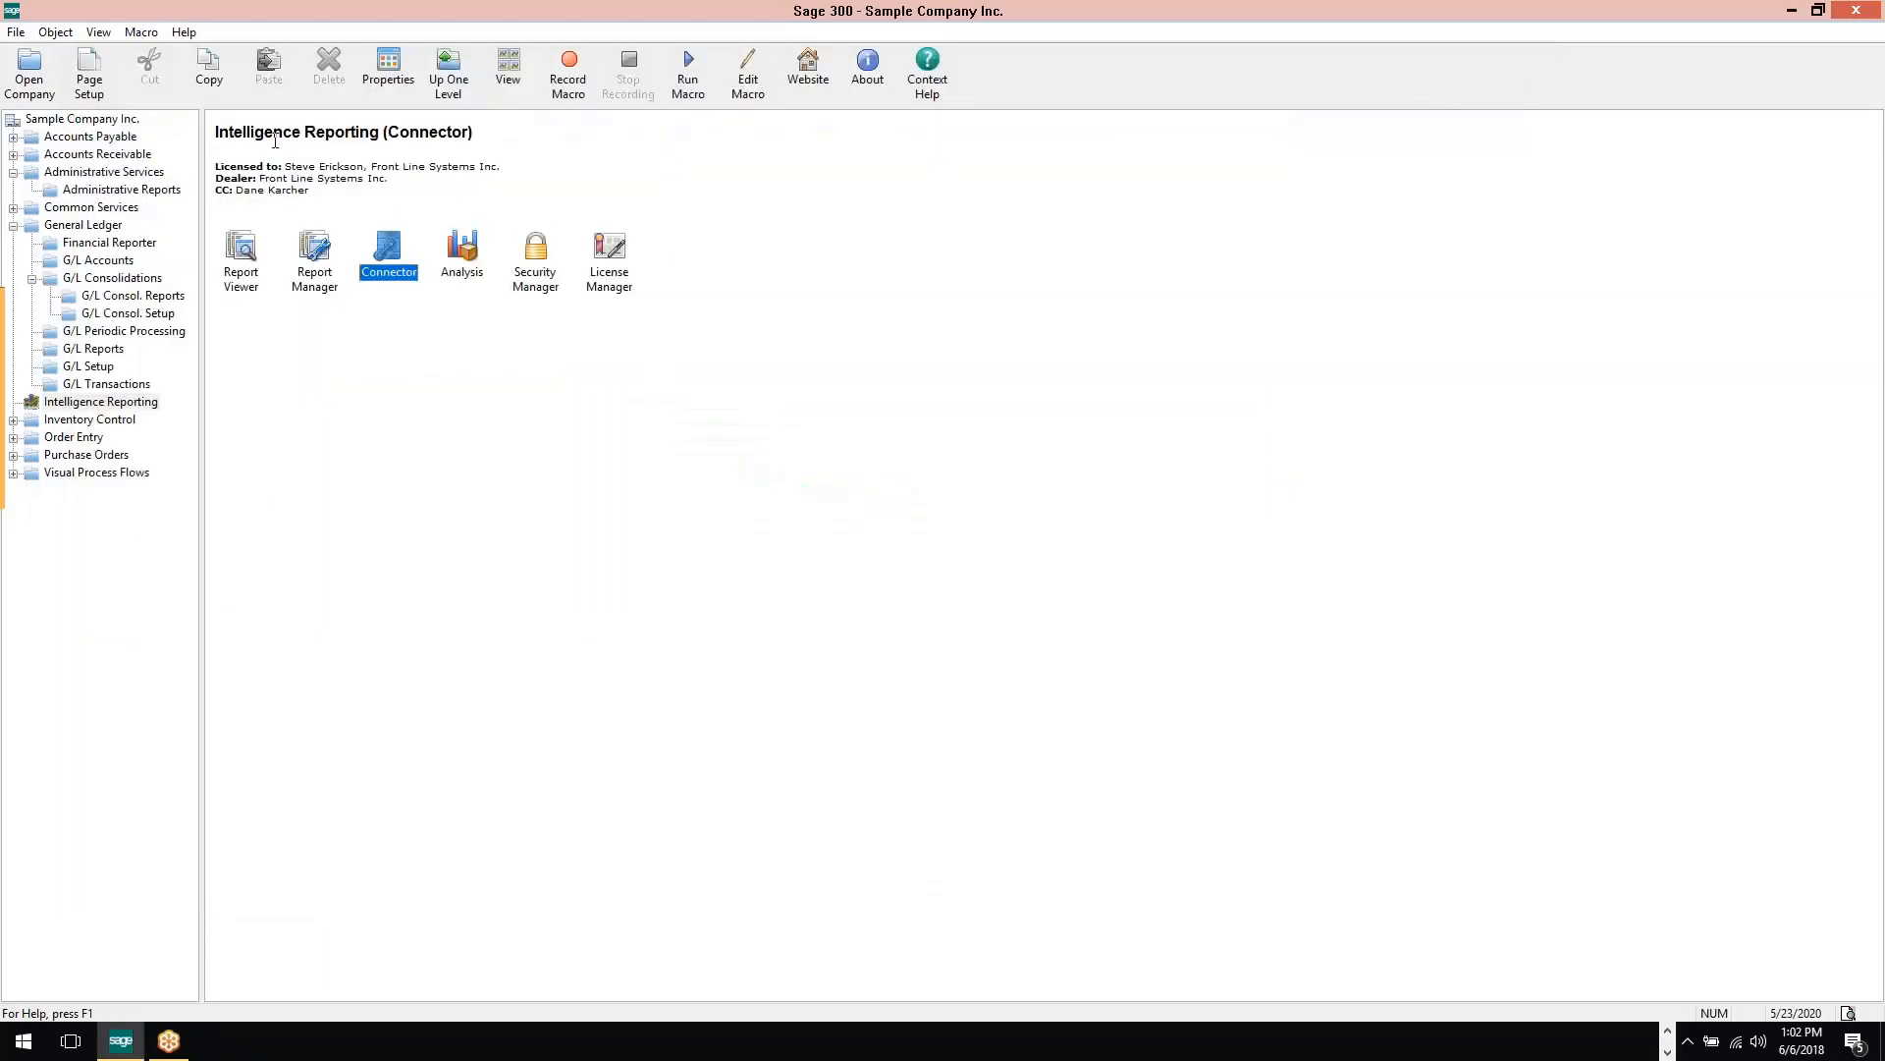
Open the Report Viewer and start the Customer Invoices report under My reports
{"action": "left_click", "coordinate": [251, 268]}
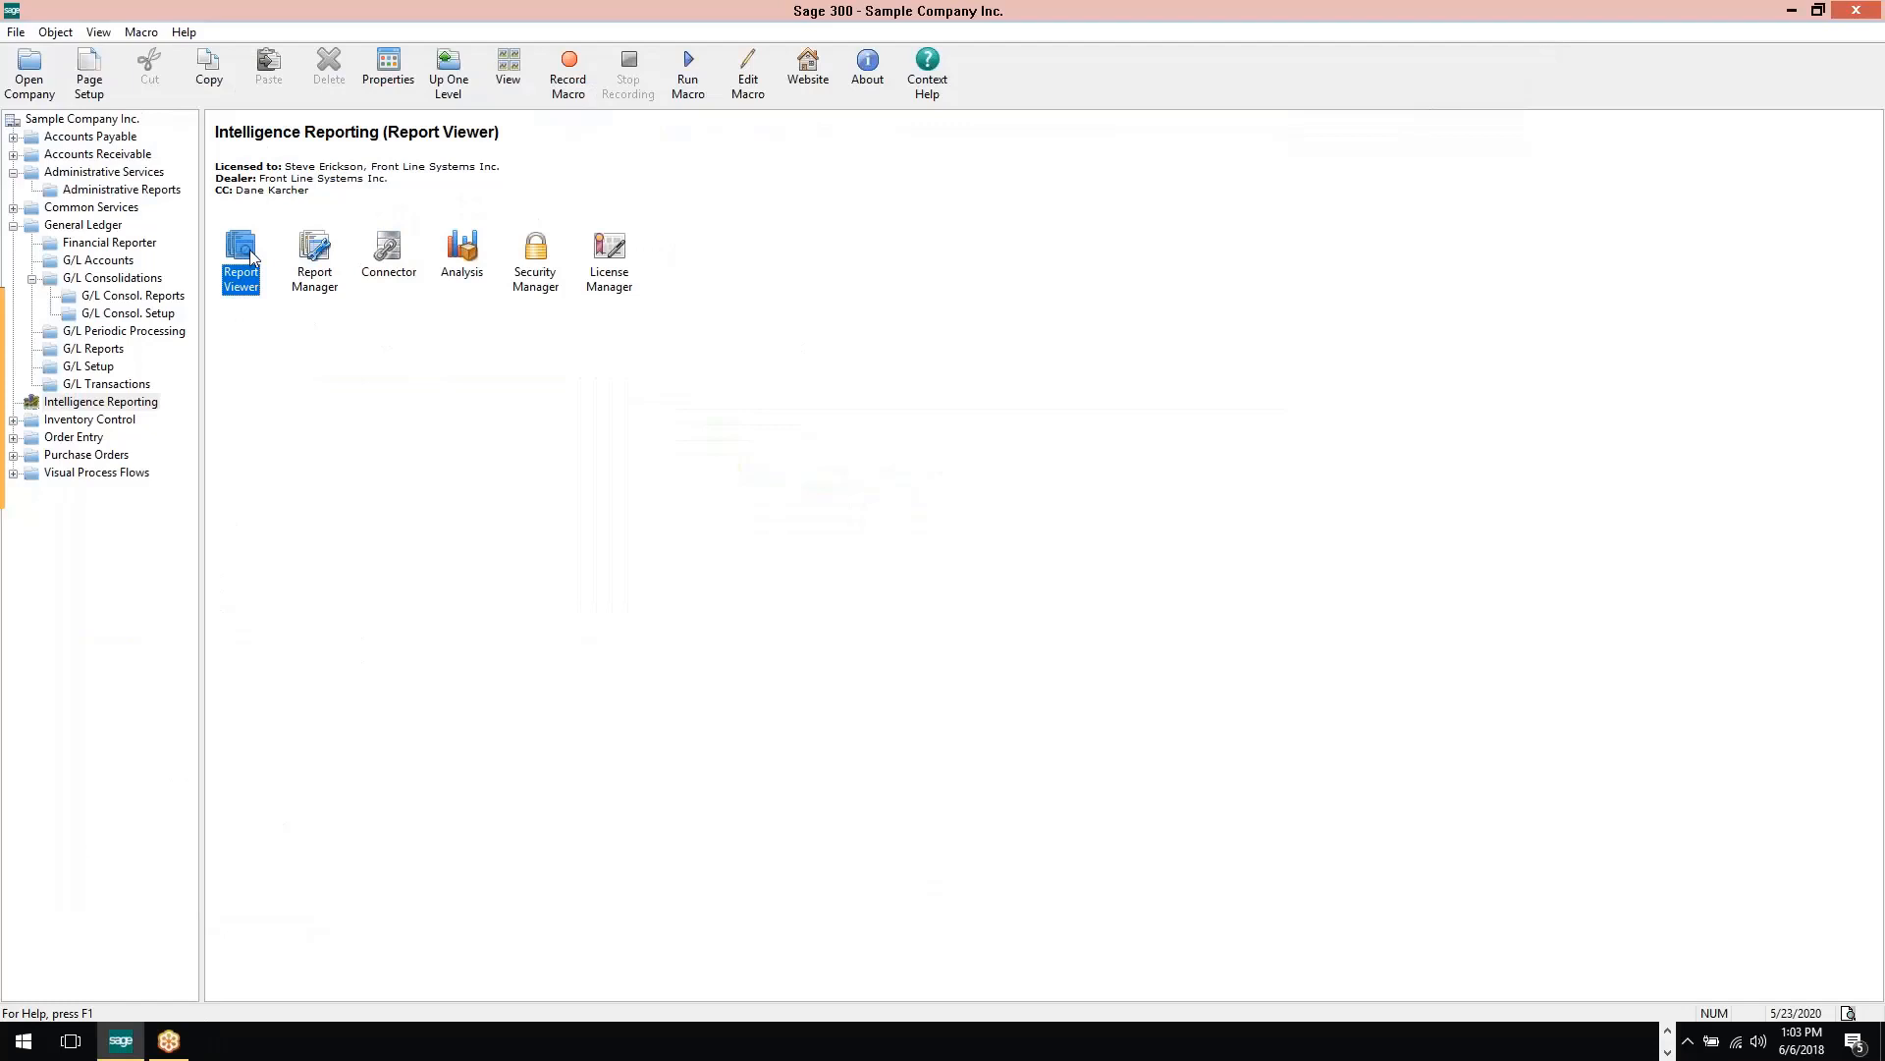
{"action": "double_click", "coordinate": [250, 250]}
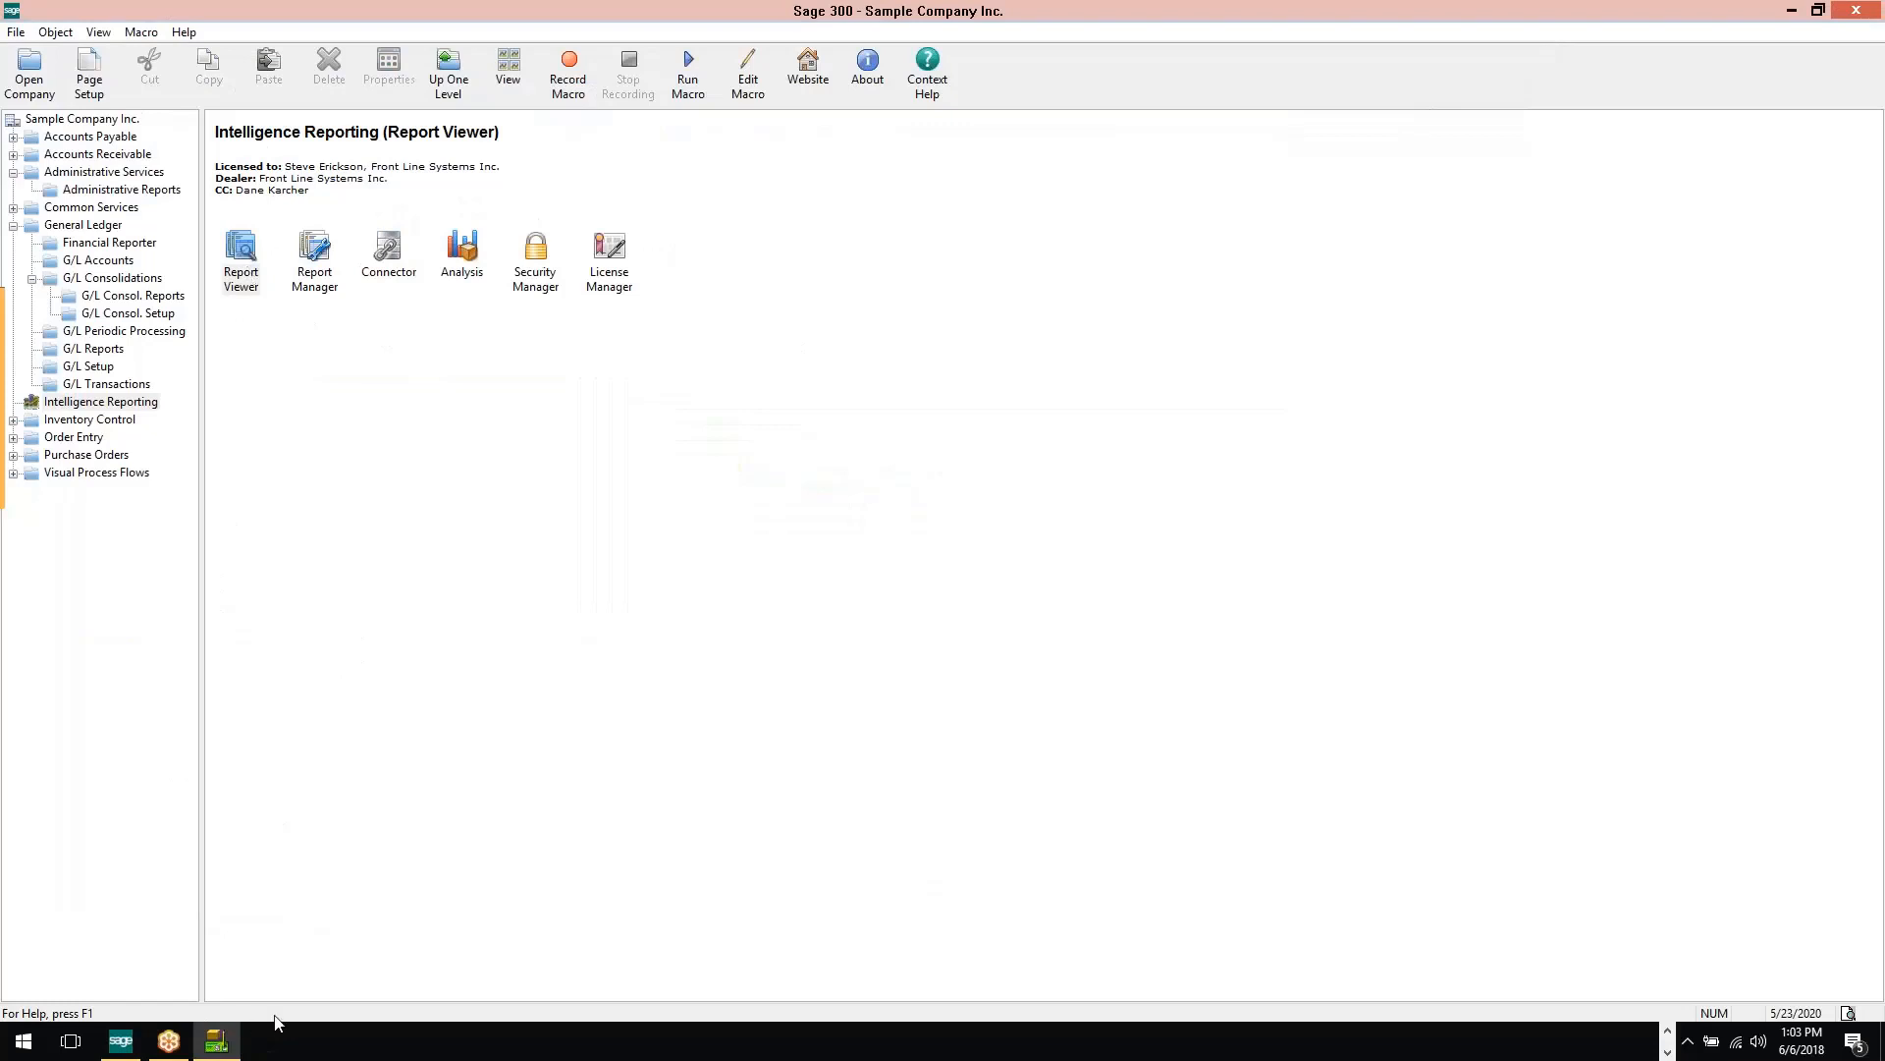
{"action": "scroll", "coordinate": [789, 358], "scroll_direction": "down", "scroll_amount": 2}
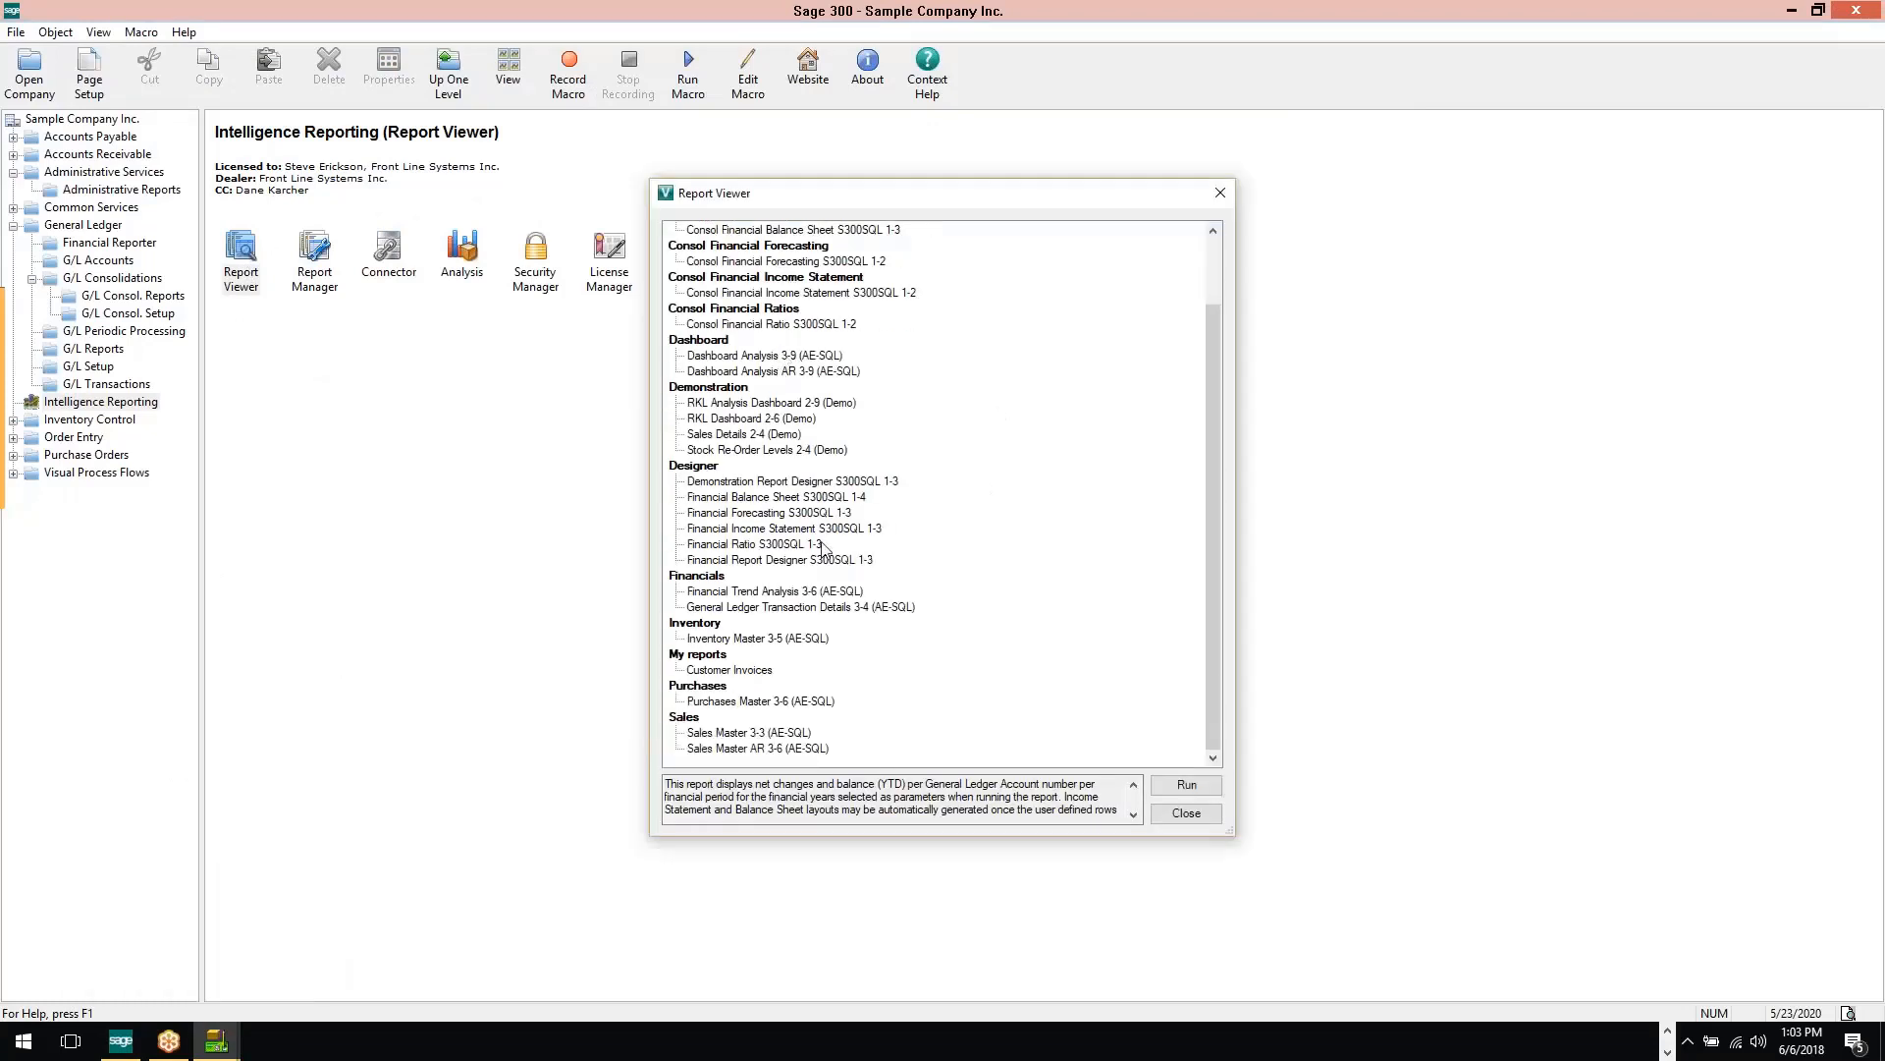
{"action": "left_click", "coordinate": [718, 672]}
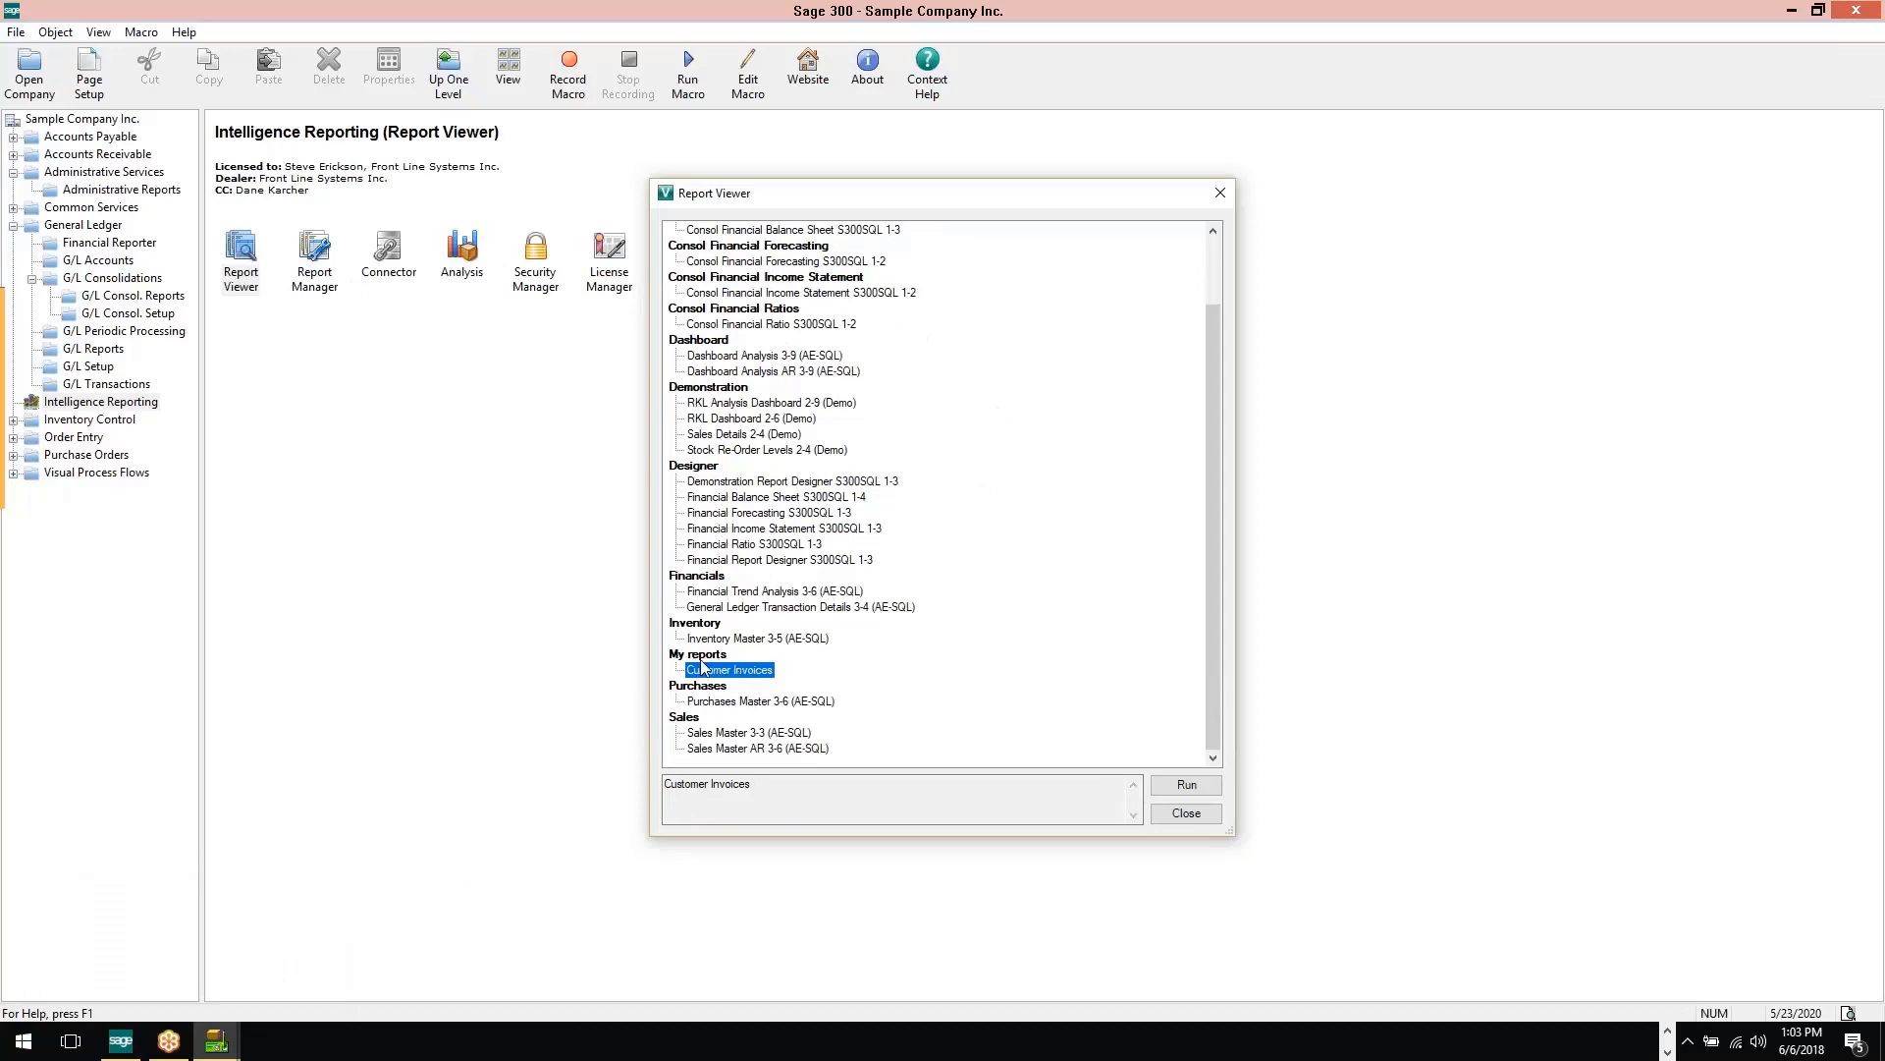
{"action": "left_click", "coordinate": [1179, 786]}
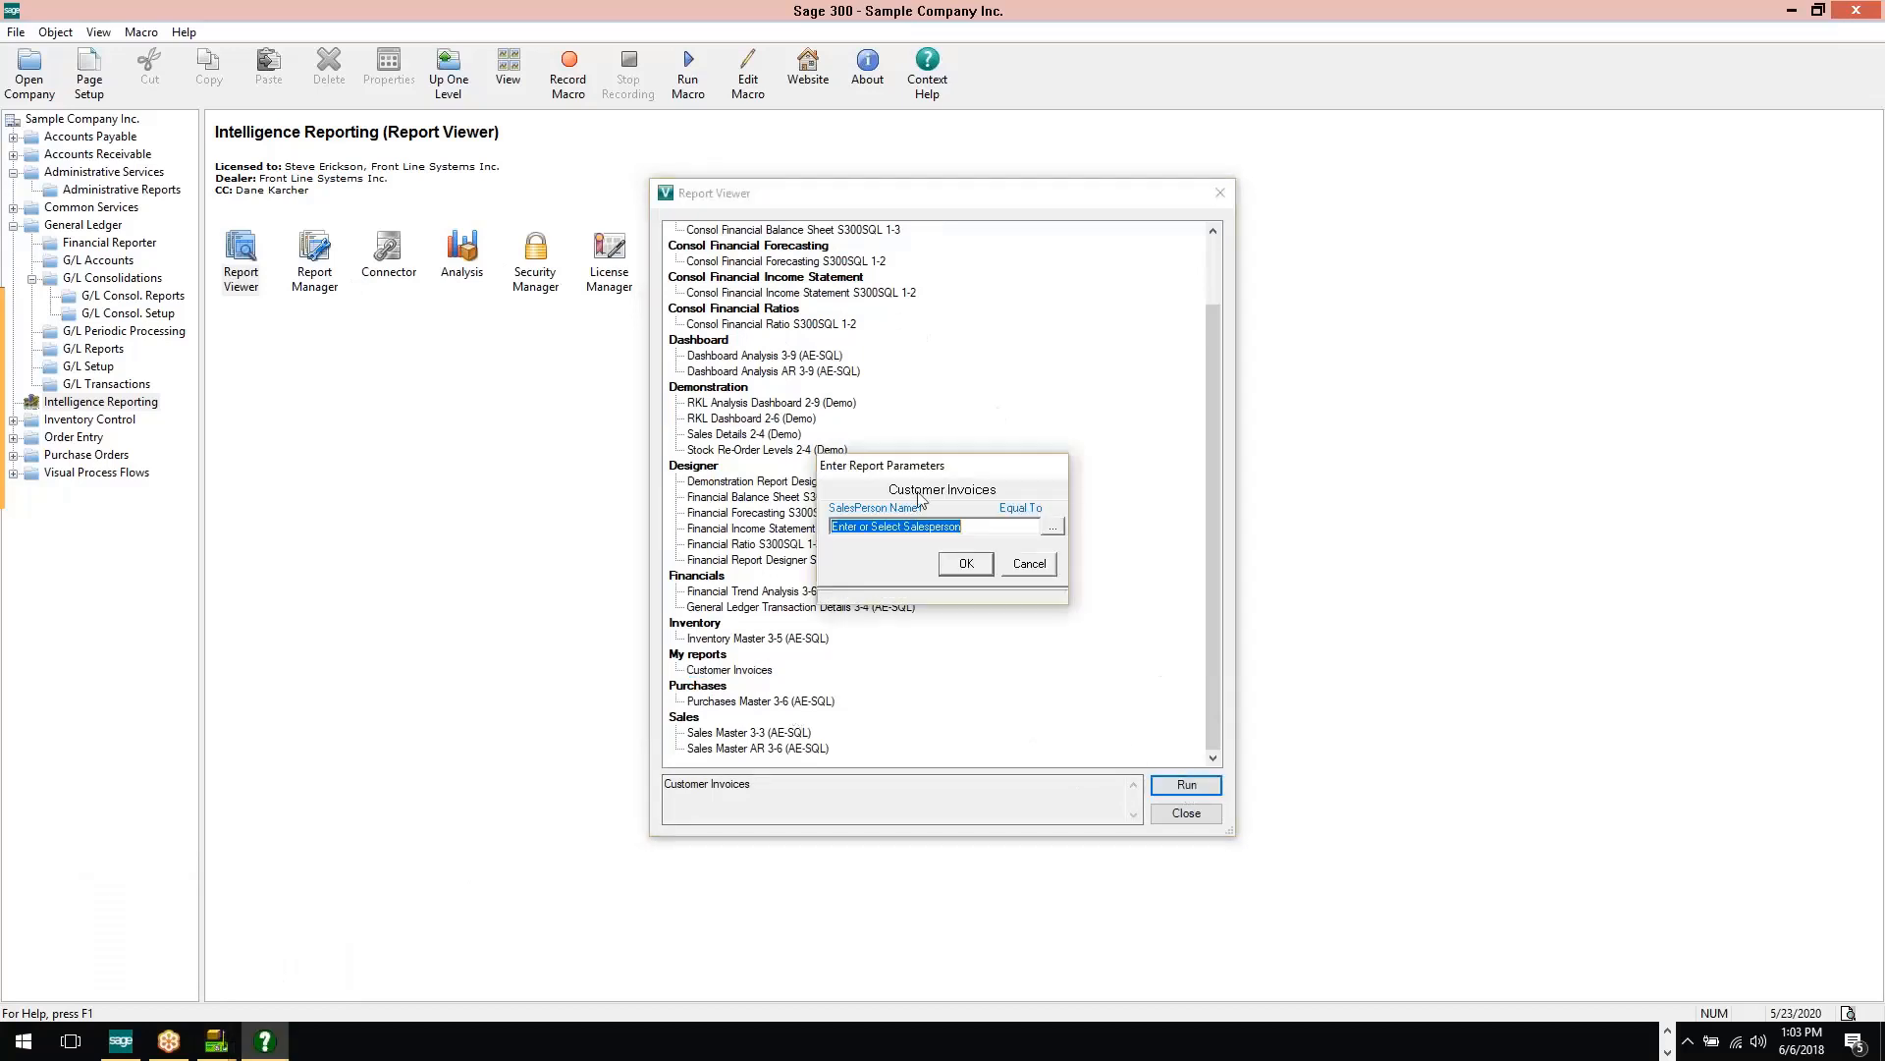
Pick the last salesperson in the lookup list as the SalesPerson Name parameter and generate the Customer Invoices report
{"action": "left_click", "coordinate": [1053, 526]}
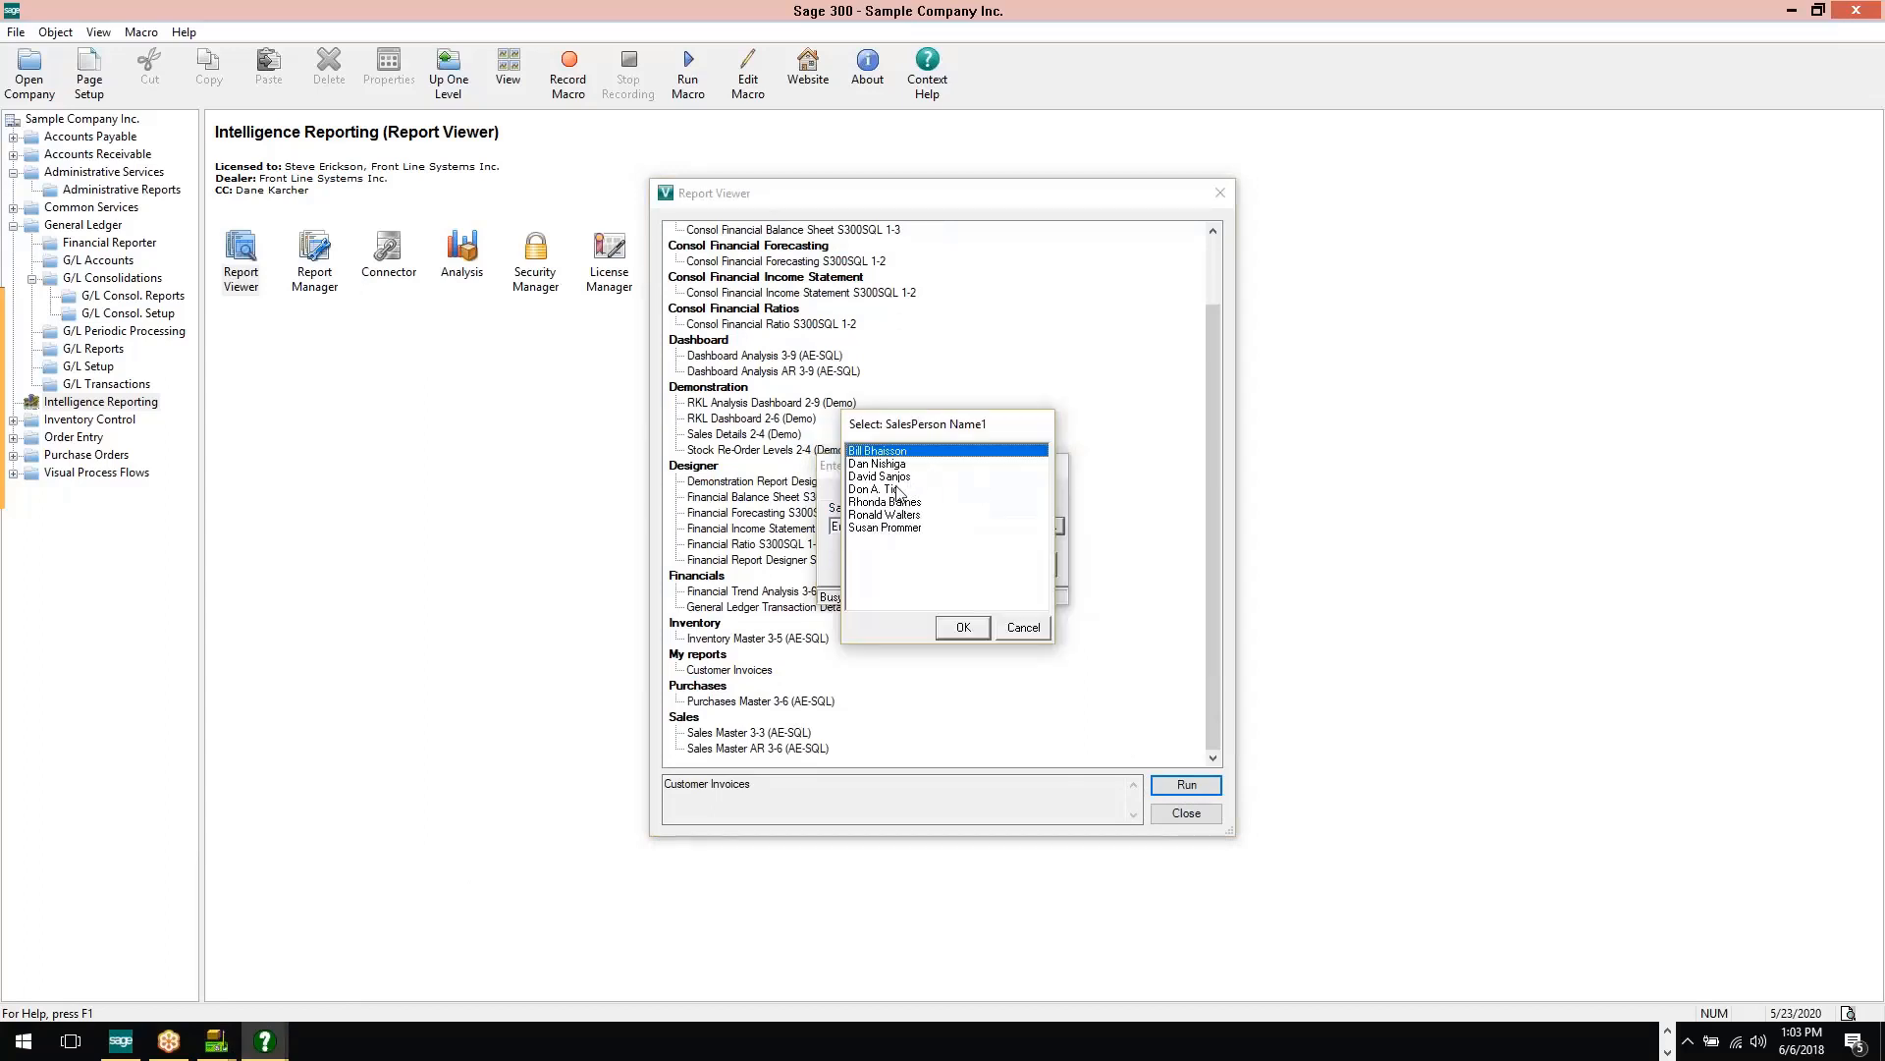
{"action": "left_click", "coordinate": [886, 529]}
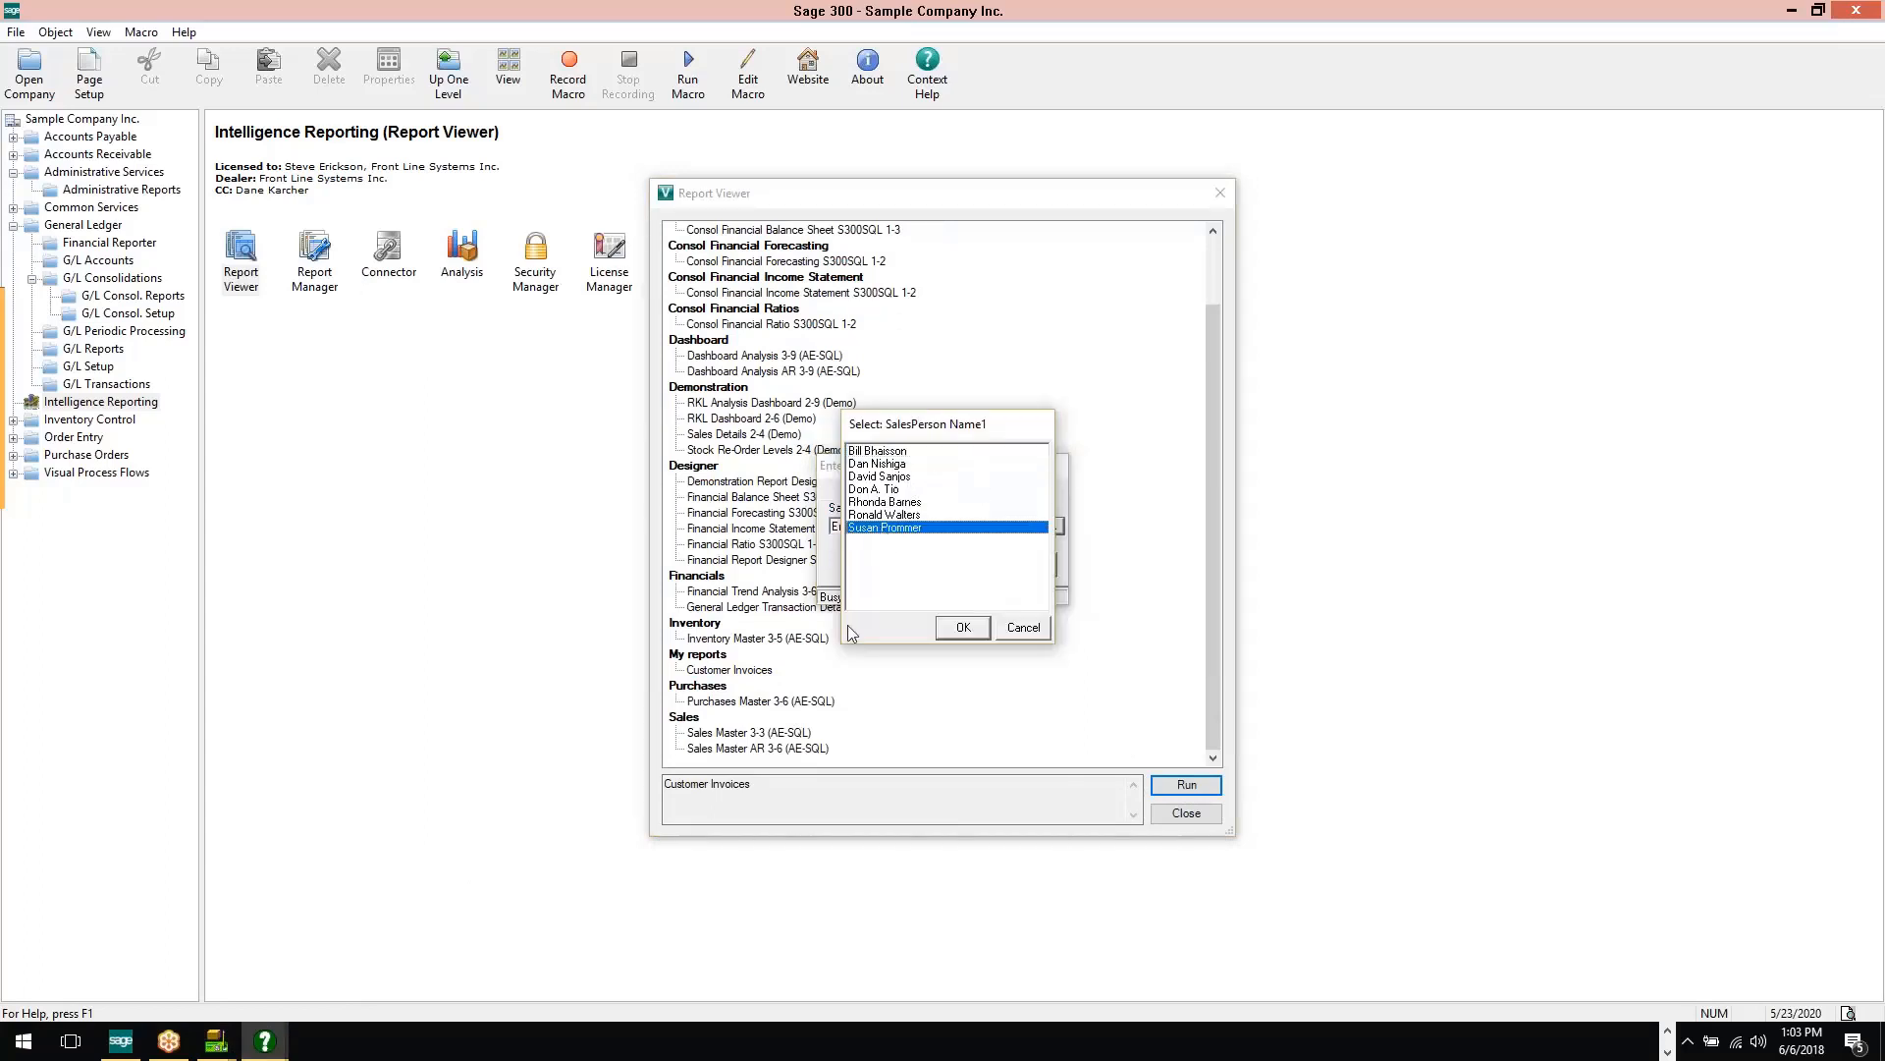
{"action": "left_click", "coordinate": [980, 634]}
{"action": "left_click", "coordinate": [967, 565]}
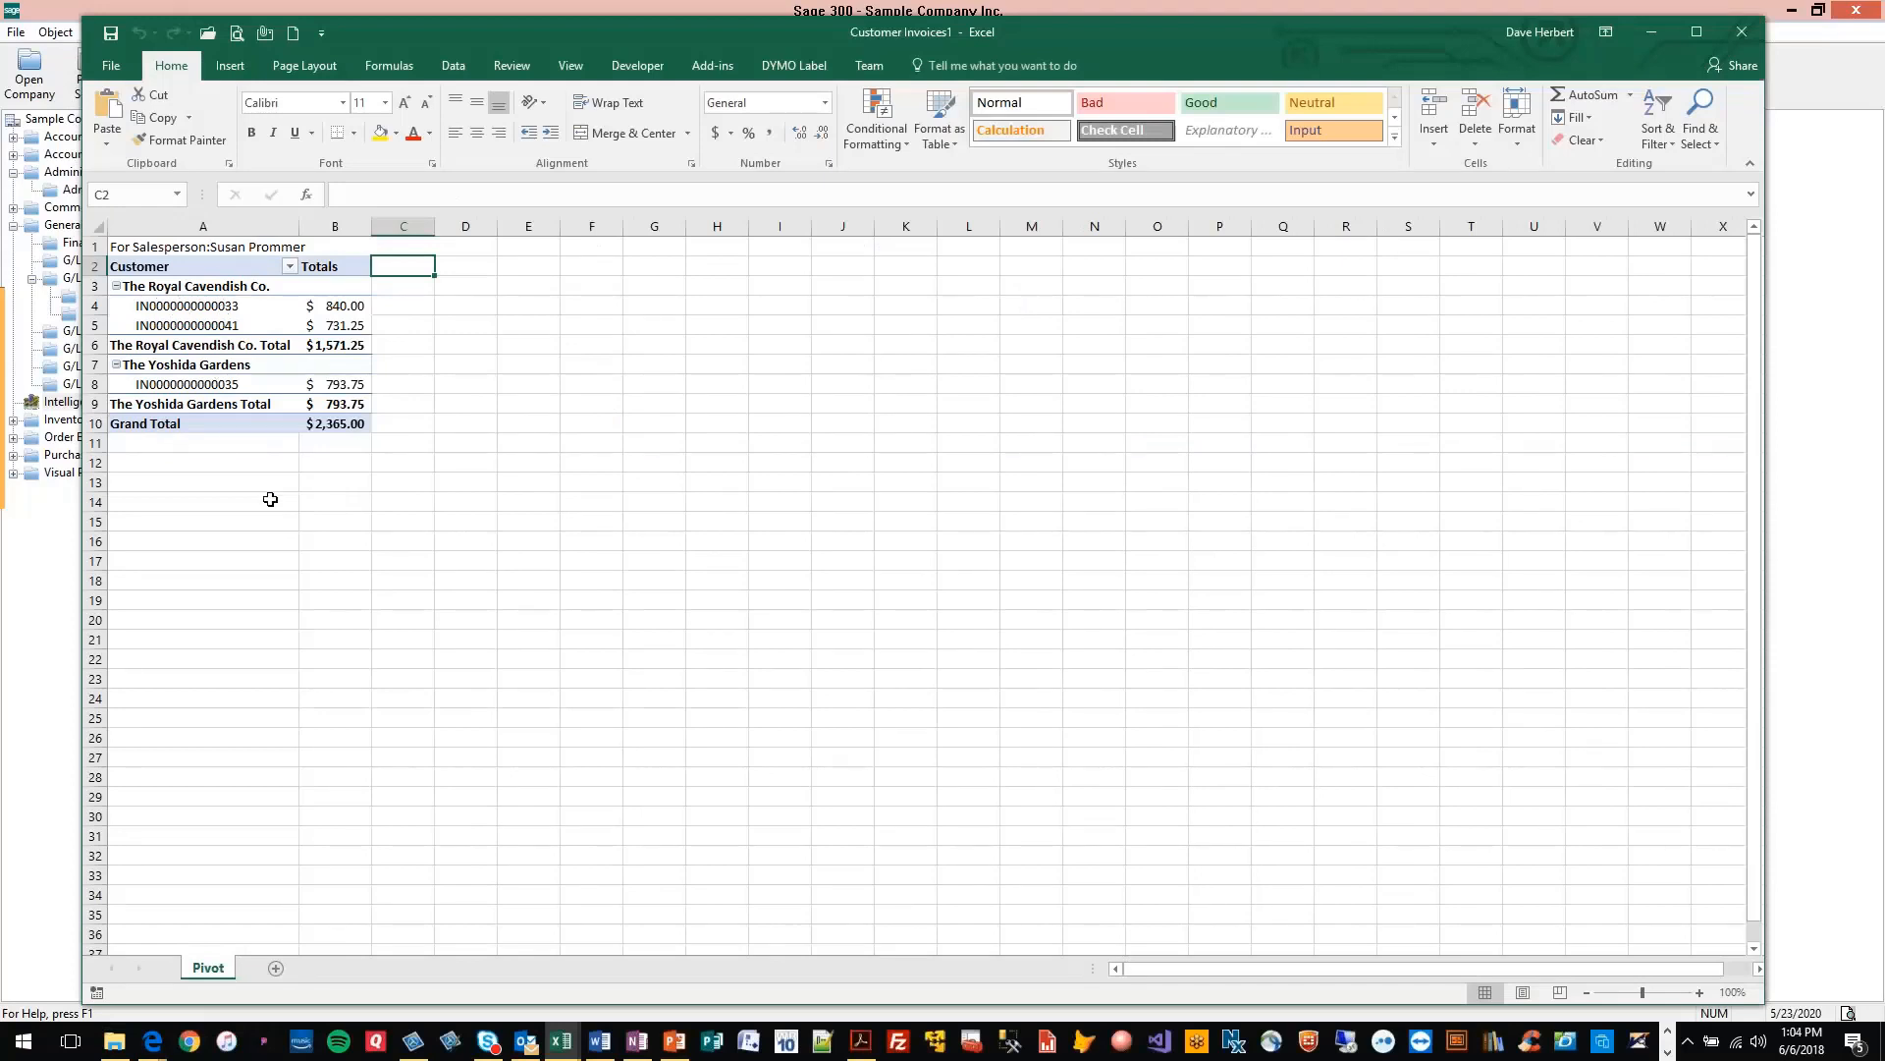
Close the Customer Invoices1 workbook without saving and close the Report Viewer
{"action": "left_click", "coordinate": [1740, 36]}
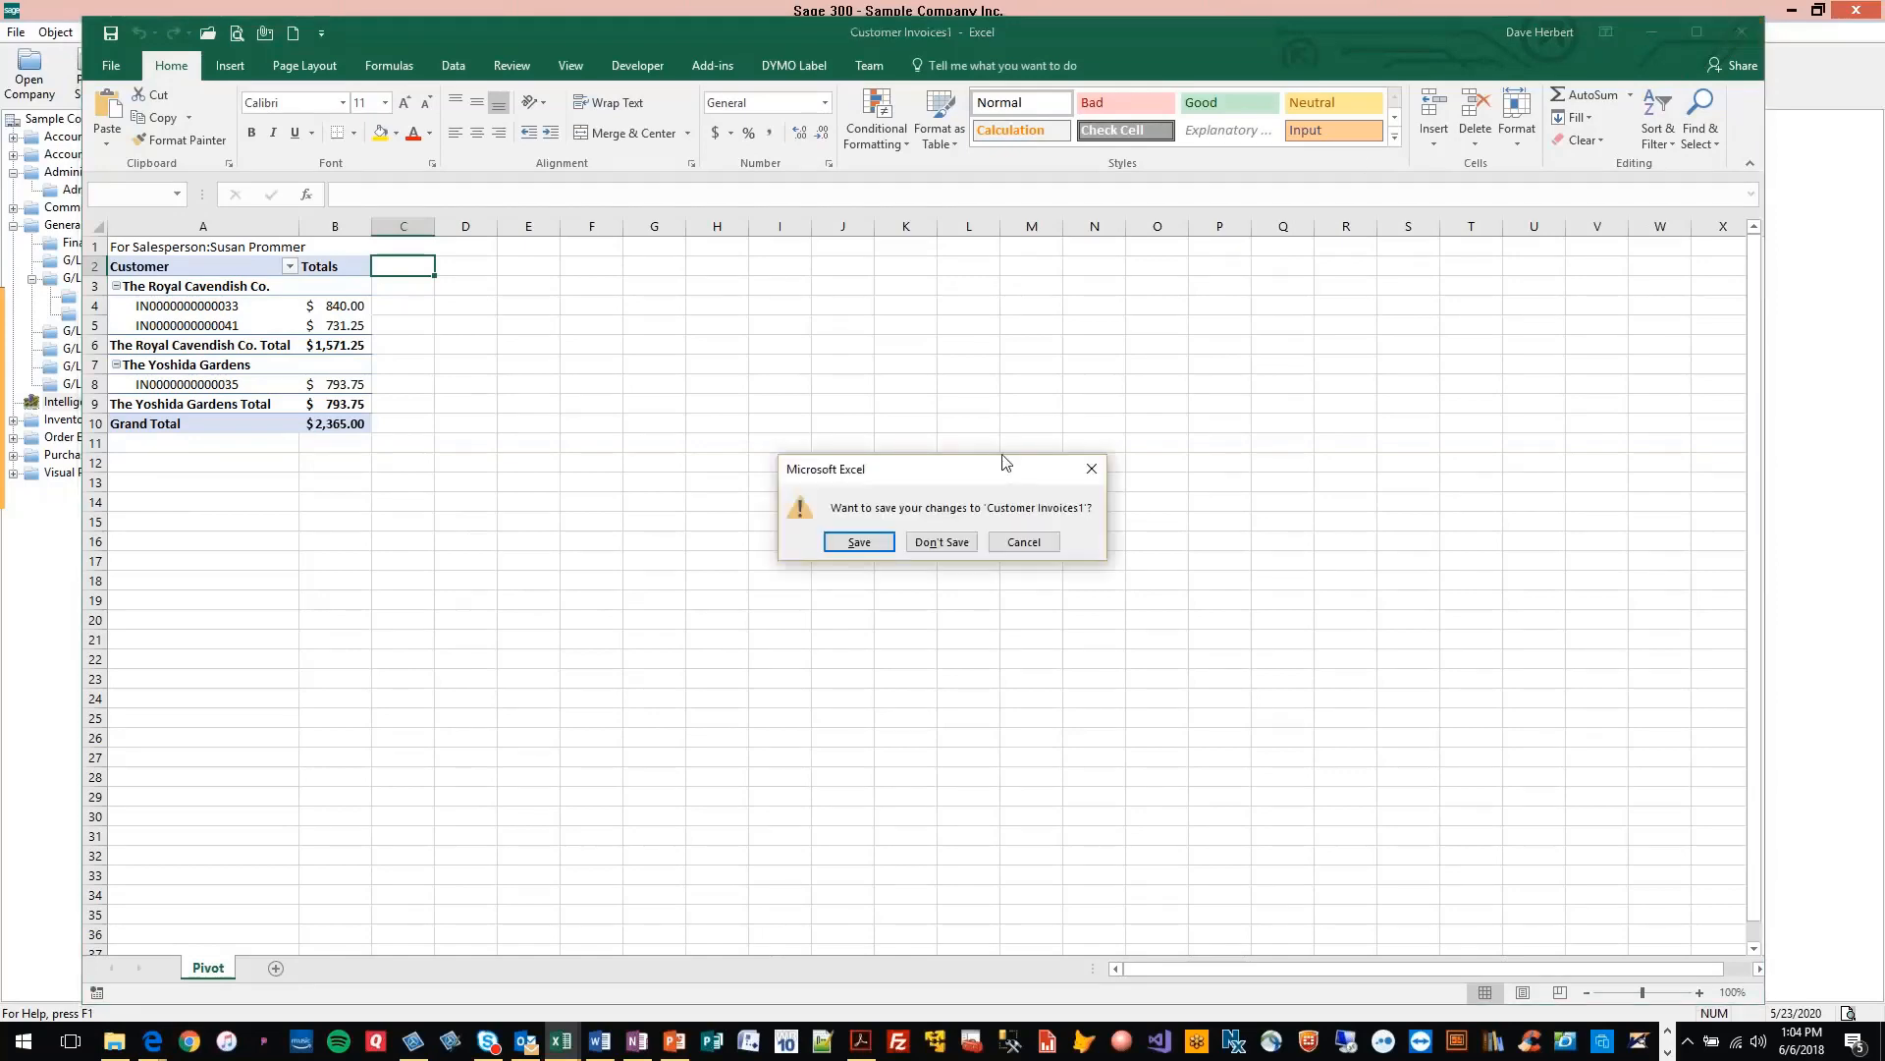
{"action": "left_click", "coordinate": [956, 548]}
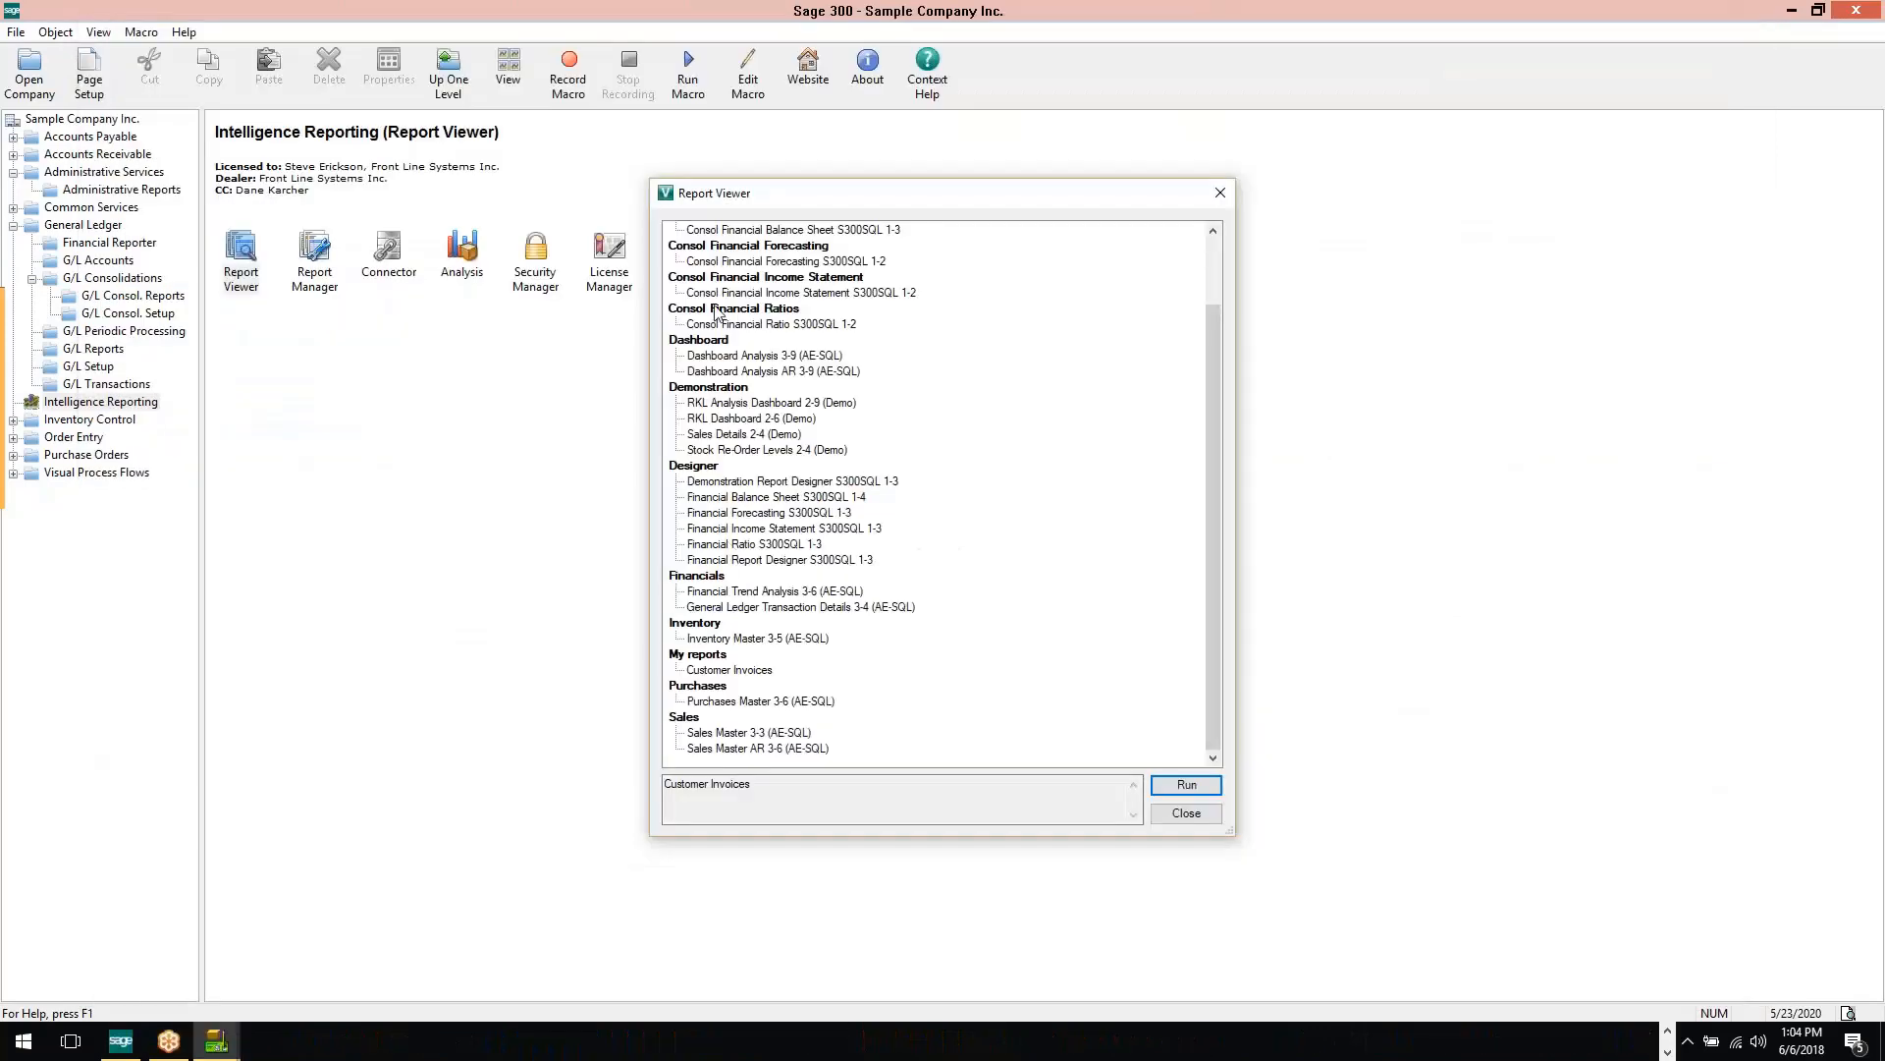
{"action": "left_click", "coordinate": [1188, 815]}
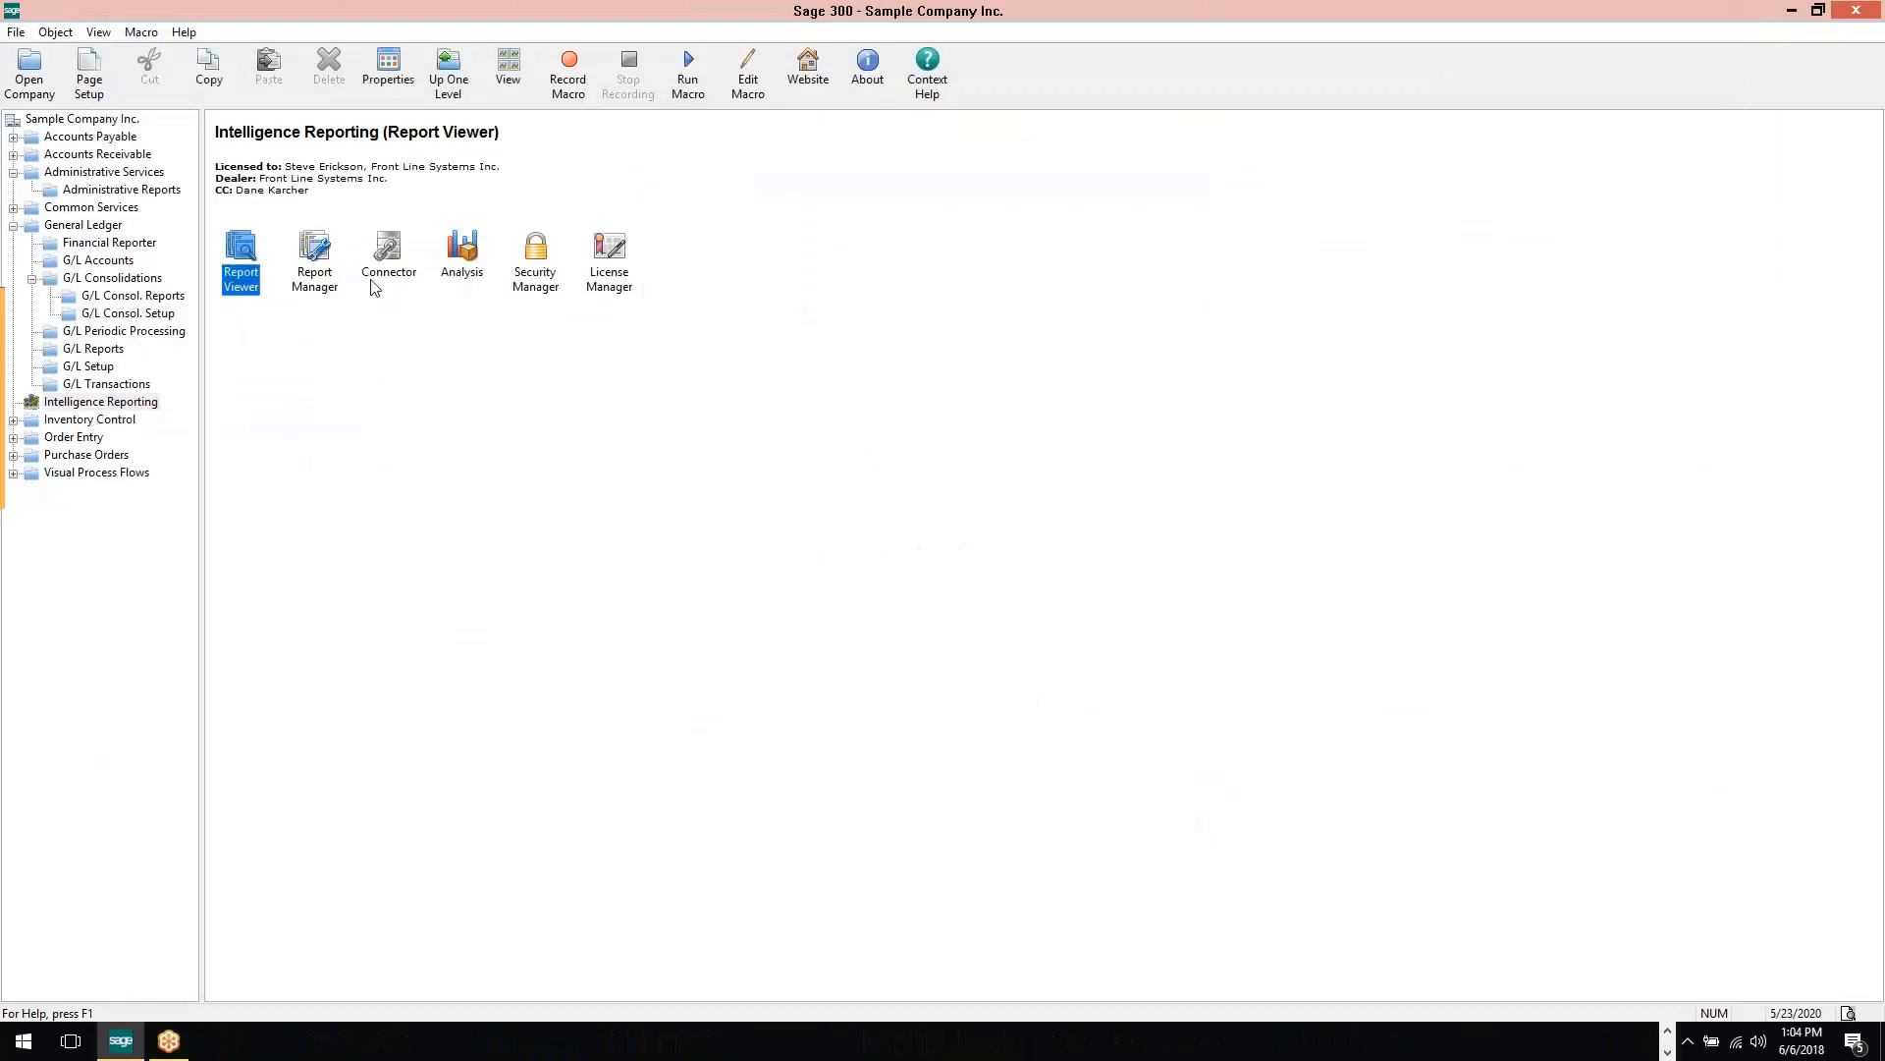
Open the Security Manager, review its security setting, roles and users, and close it
{"action": "left_click", "coordinate": [542, 258]}
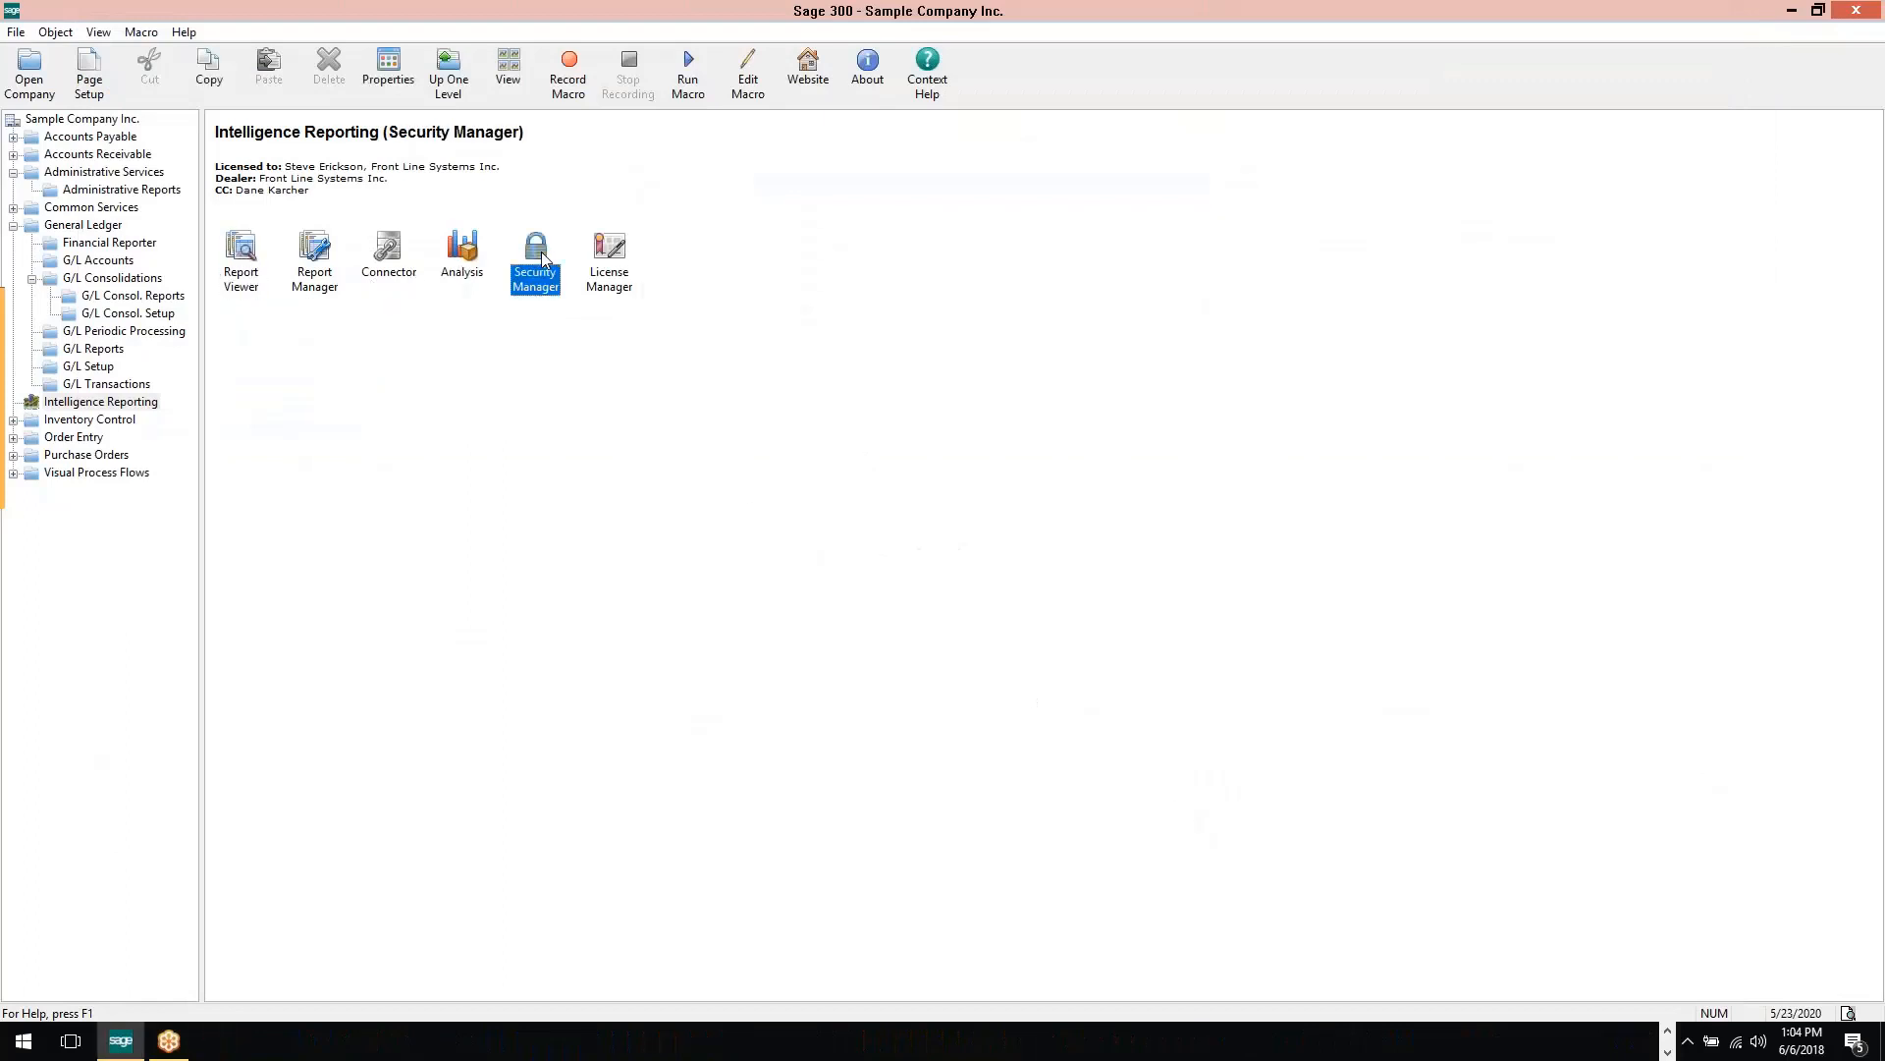
{"action": "double_click", "coordinate": [540, 252]}
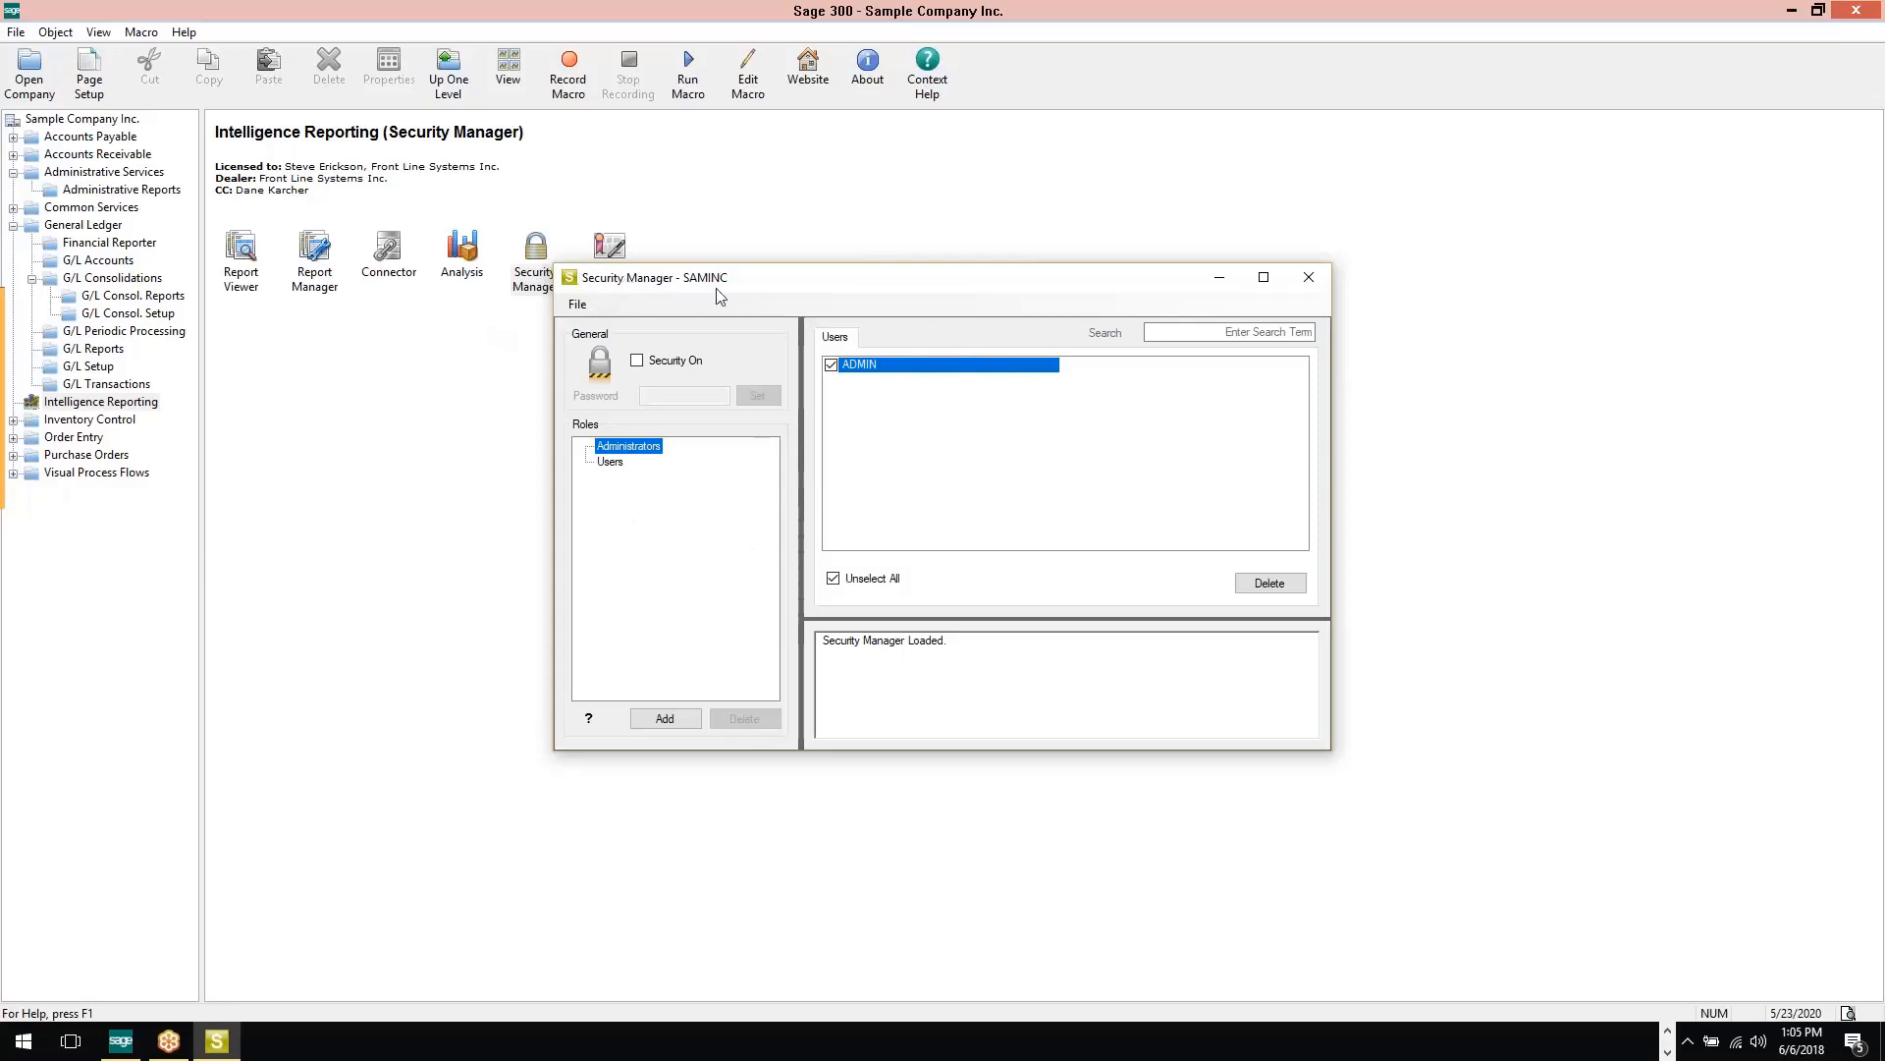
{"action": "left_click", "coordinate": [1309, 277]}
Open the License Manager from Intelligence Reporting
{"action": "left_click", "coordinate": [613, 258]}
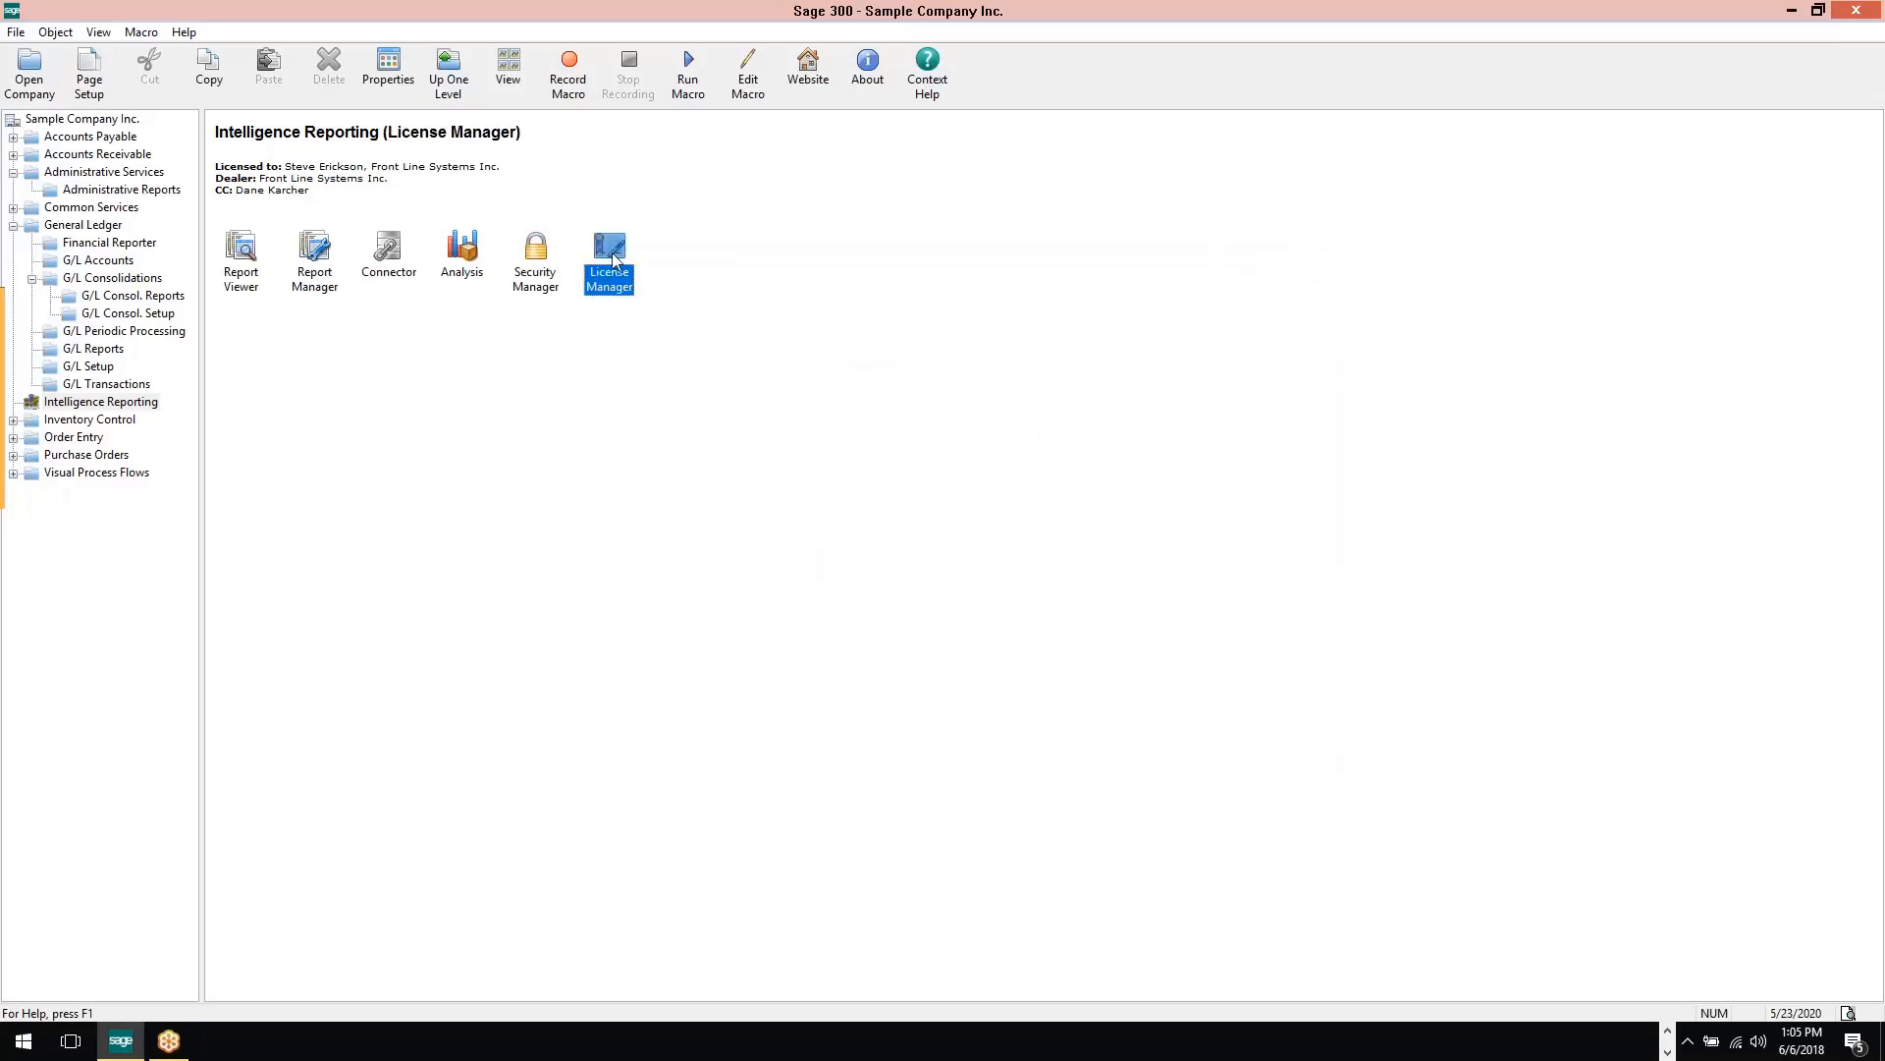
{"action": "double_click", "coordinate": [613, 259]}
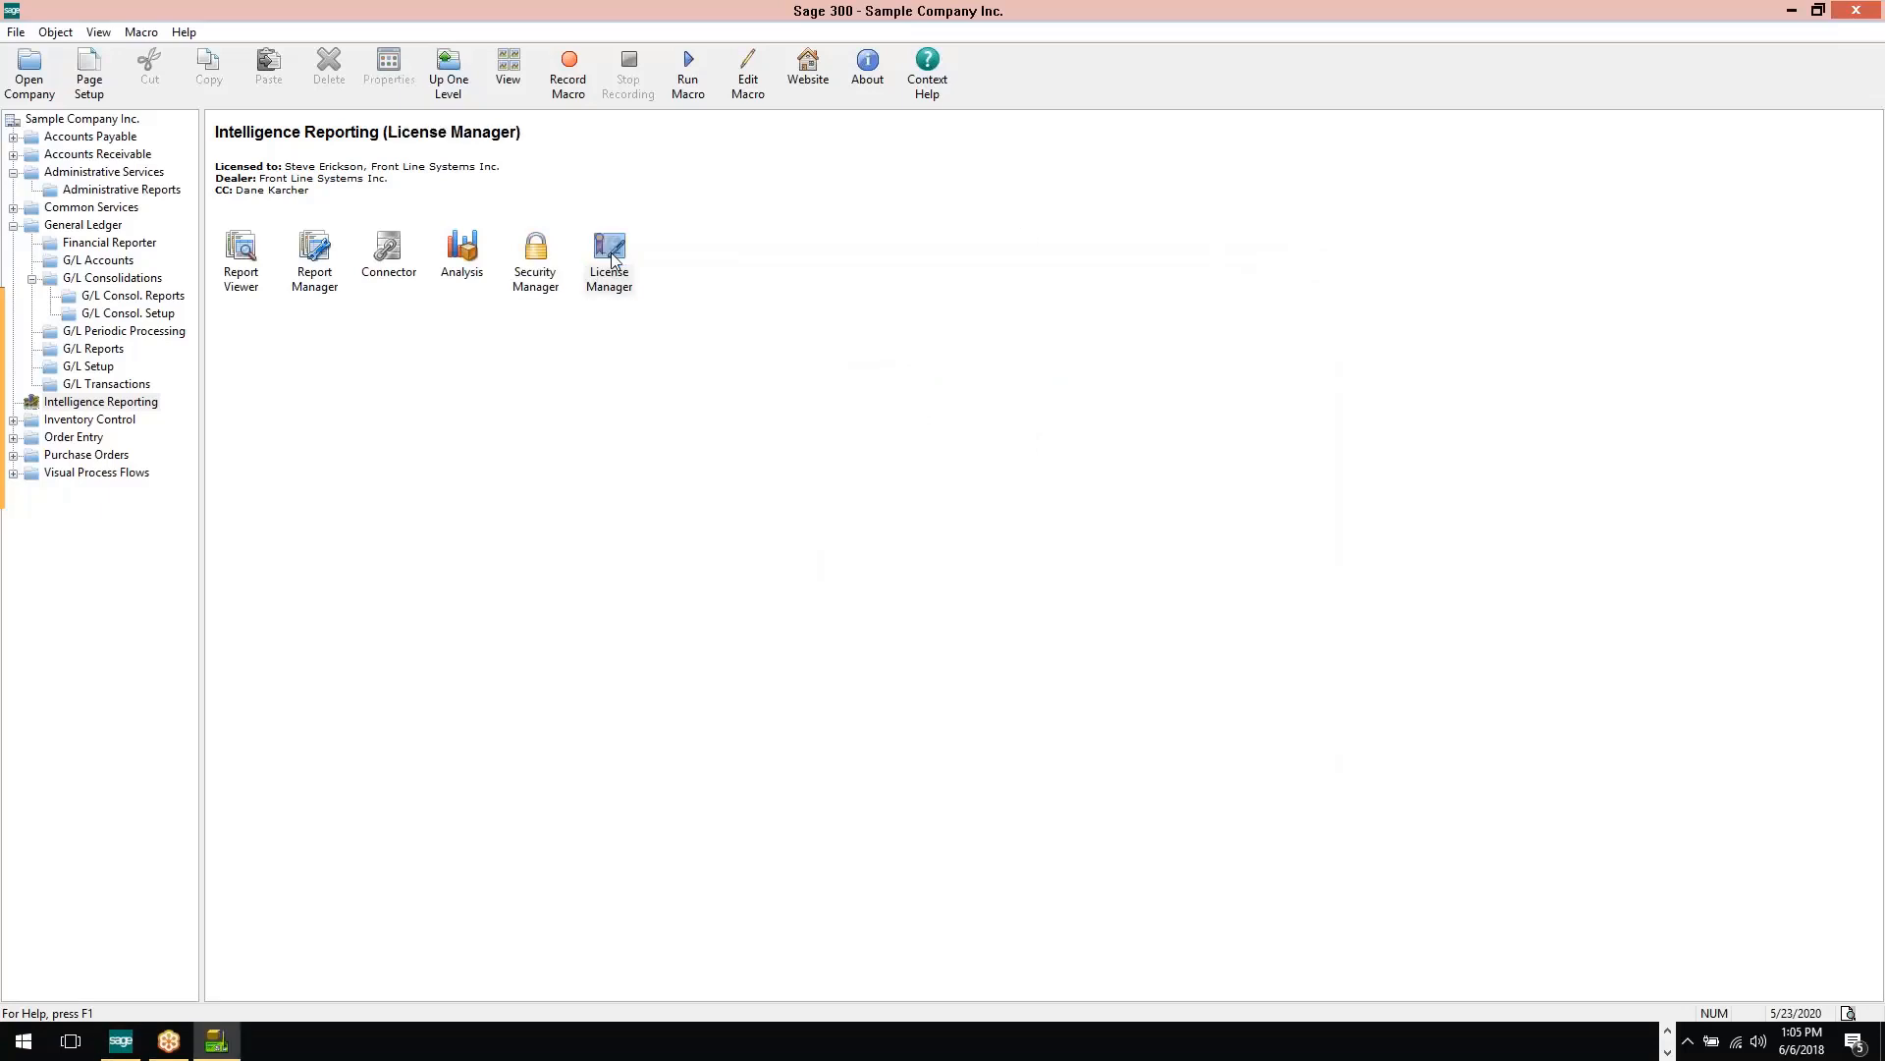